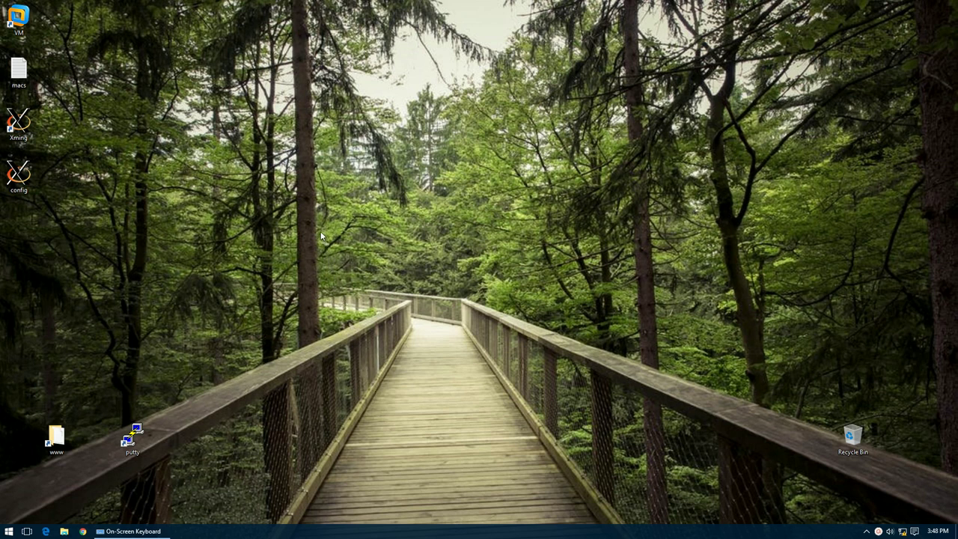
pyautogui.rightClick(321, 236)
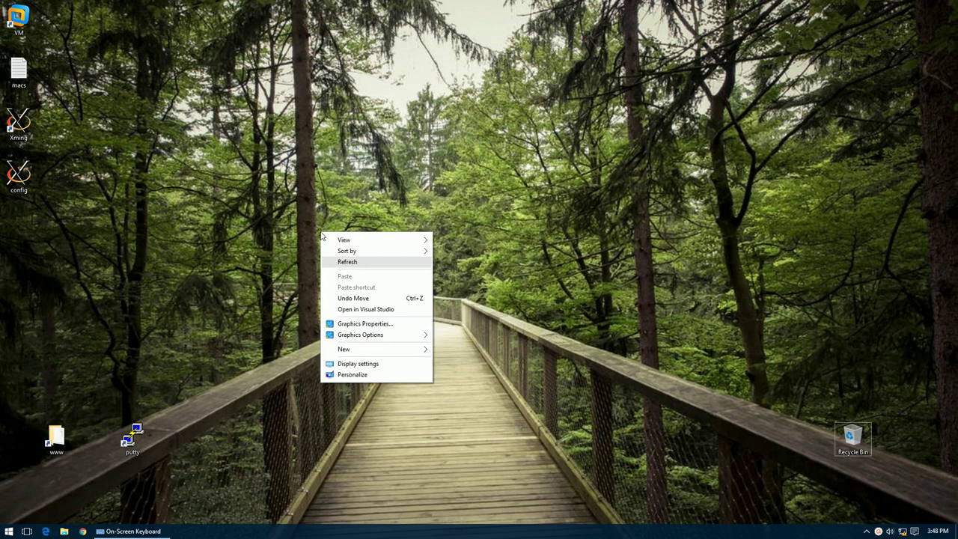
pyautogui.click(354, 263)
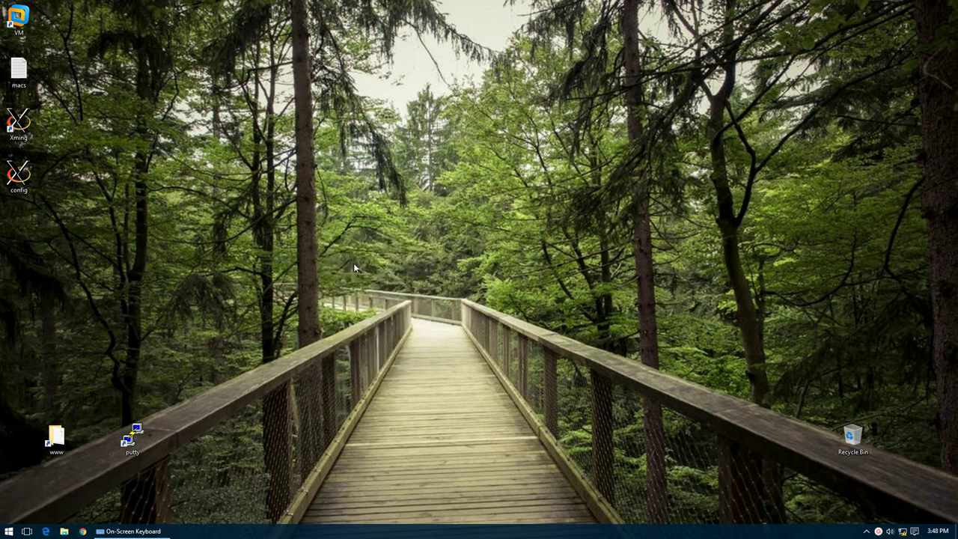
pyautogui.rightClick(311, 206)
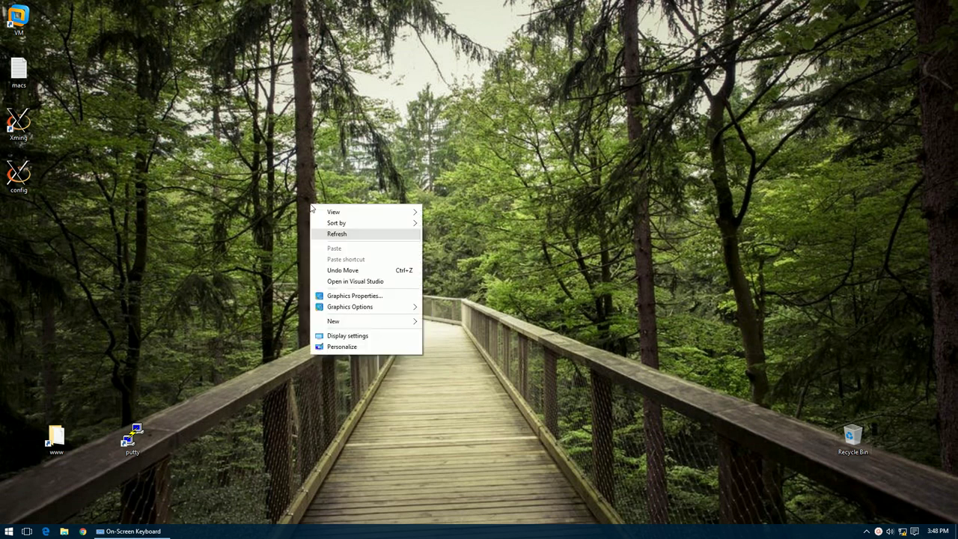
pyautogui.click(342, 229)
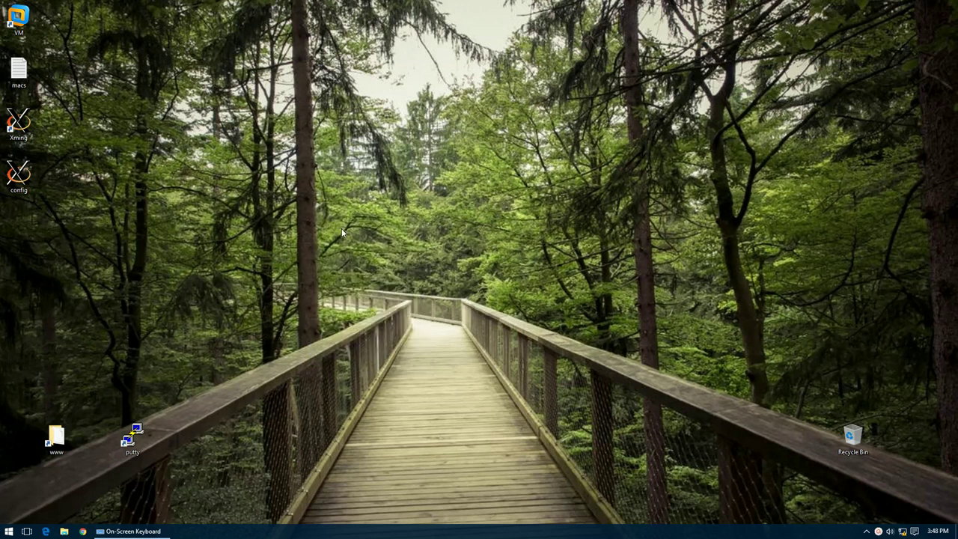
pyautogui.rightClick(253, 207)
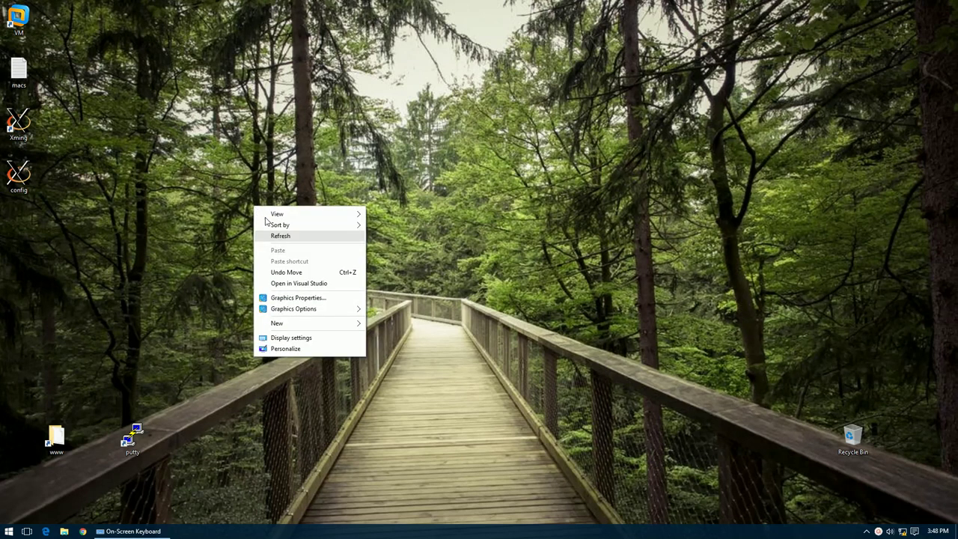
pyautogui.click(283, 237)
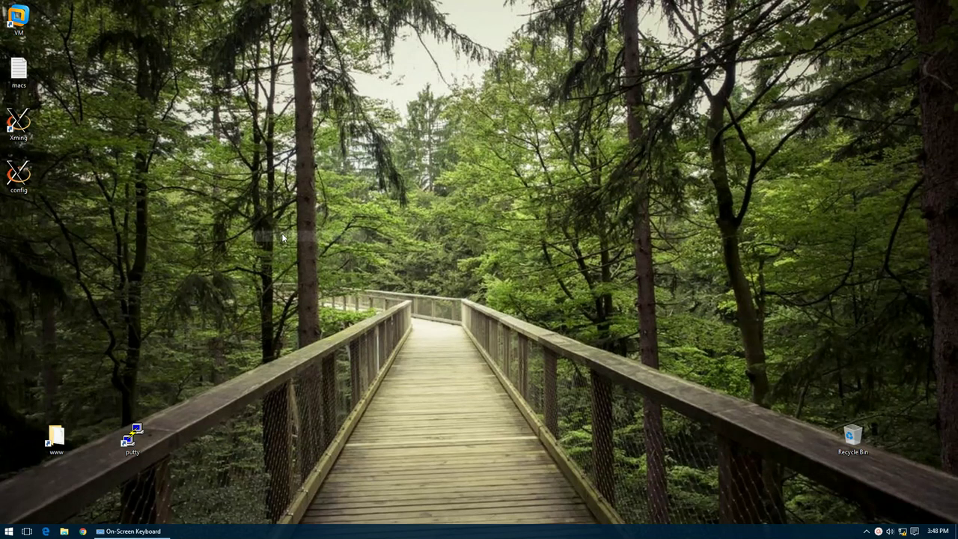
pyautogui.rightClick(247, 180)
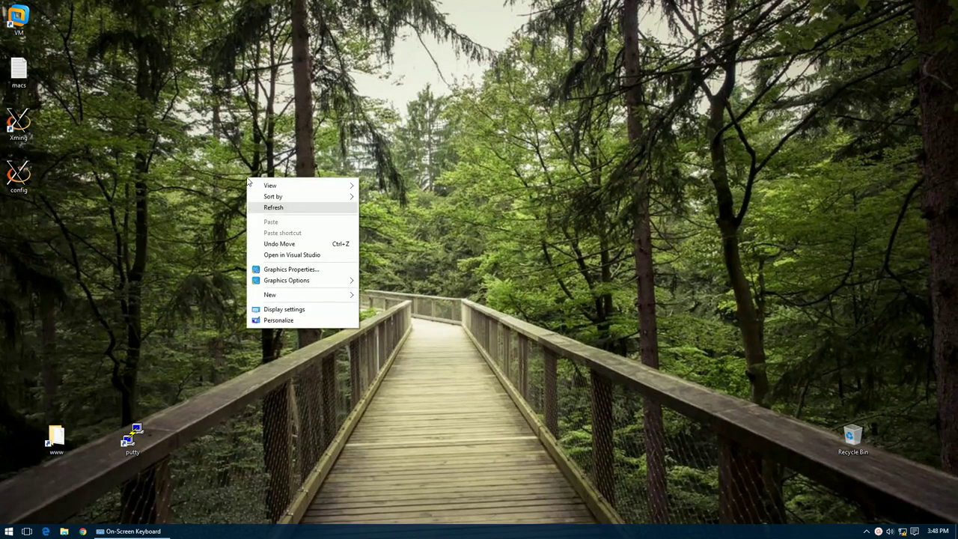
pyautogui.click(275, 207)
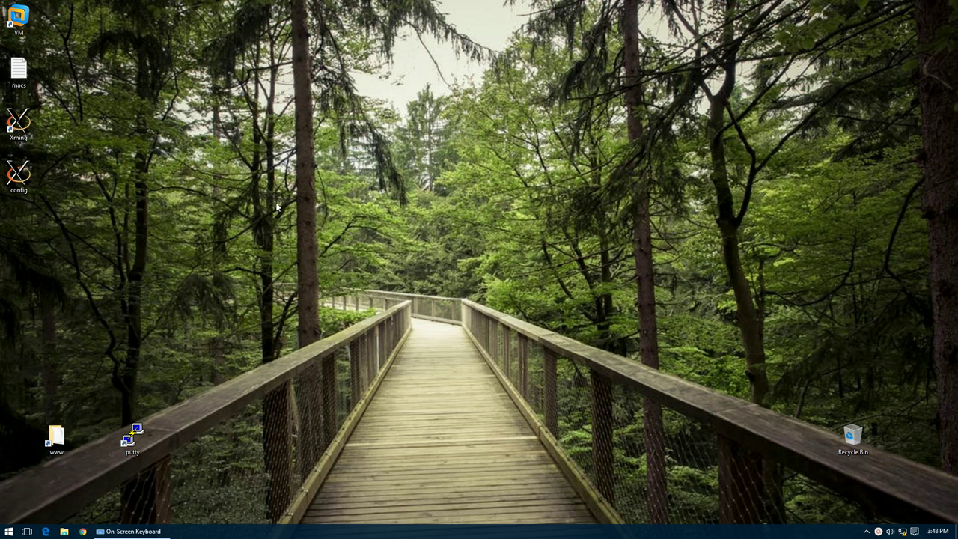
pyautogui.rightClick(221, 212)
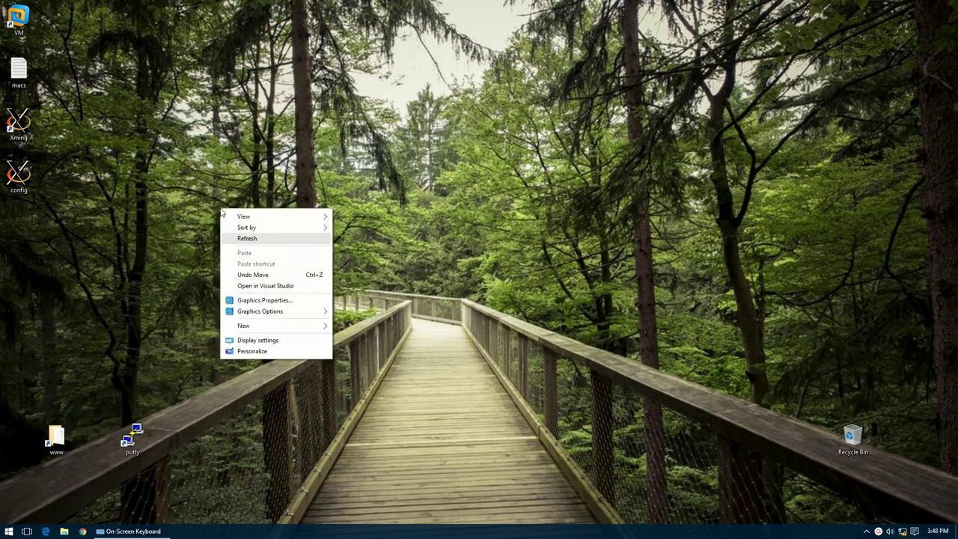
pyautogui.click(256, 239)
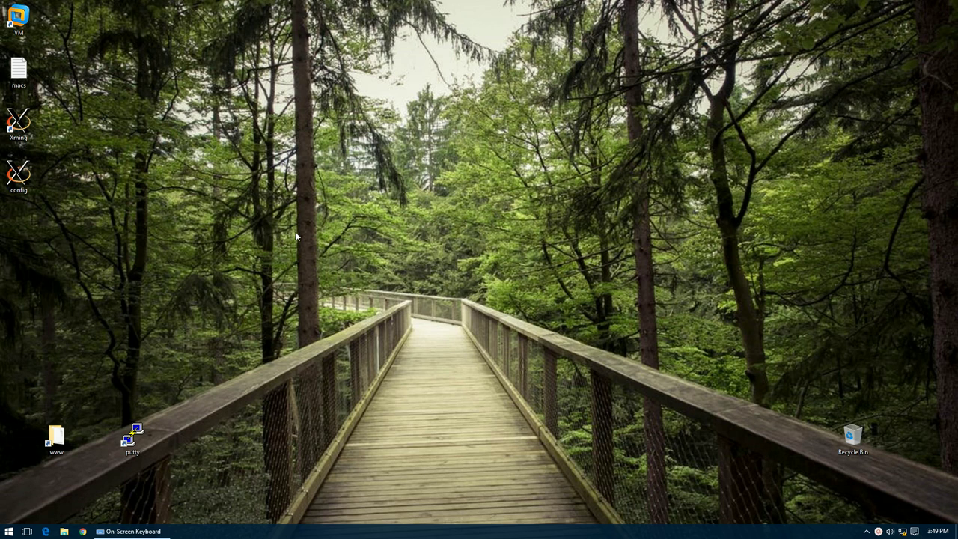
pyautogui.rightClick(306, 195)
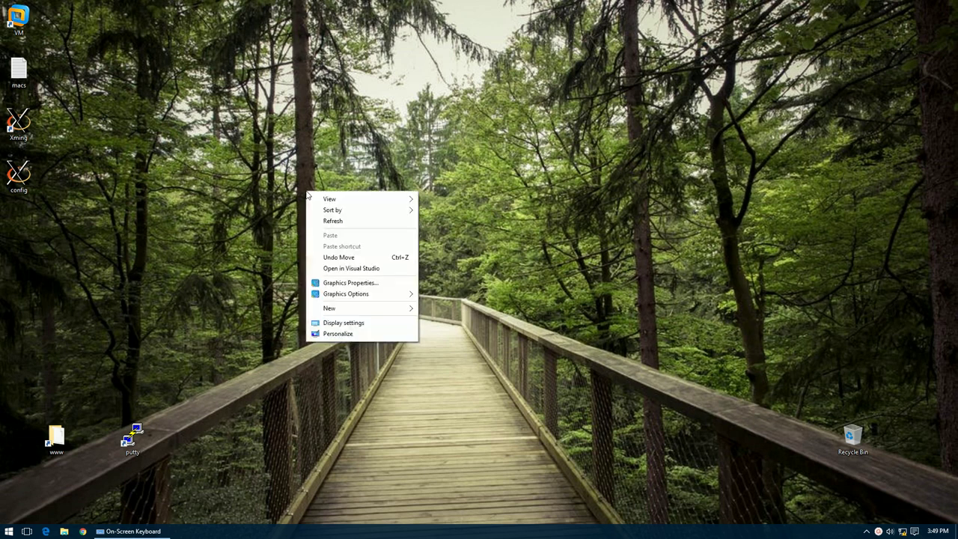
pyautogui.click(338, 222)
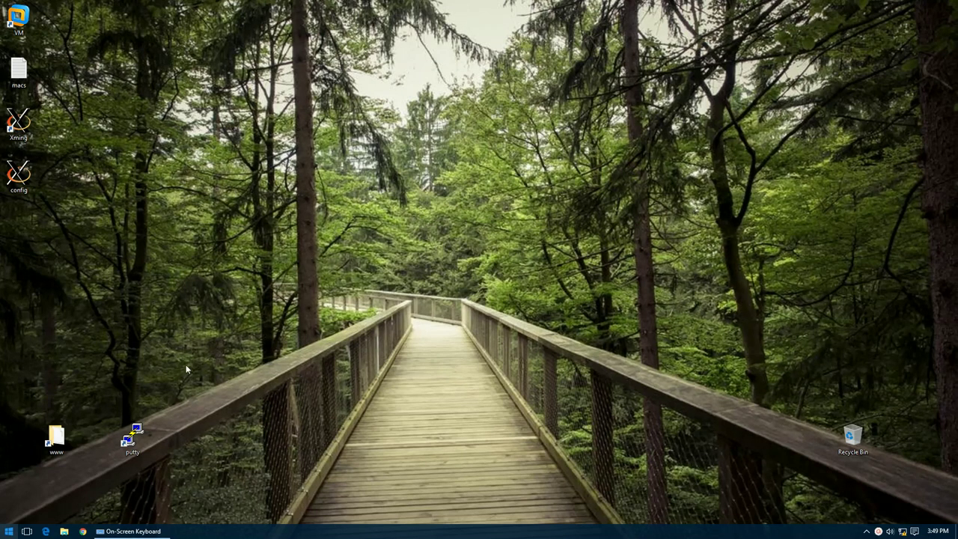
# Step: Search for "Pc", open This PC, and move its window up to the top edge of the screen
pyautogui.click(9, 531)
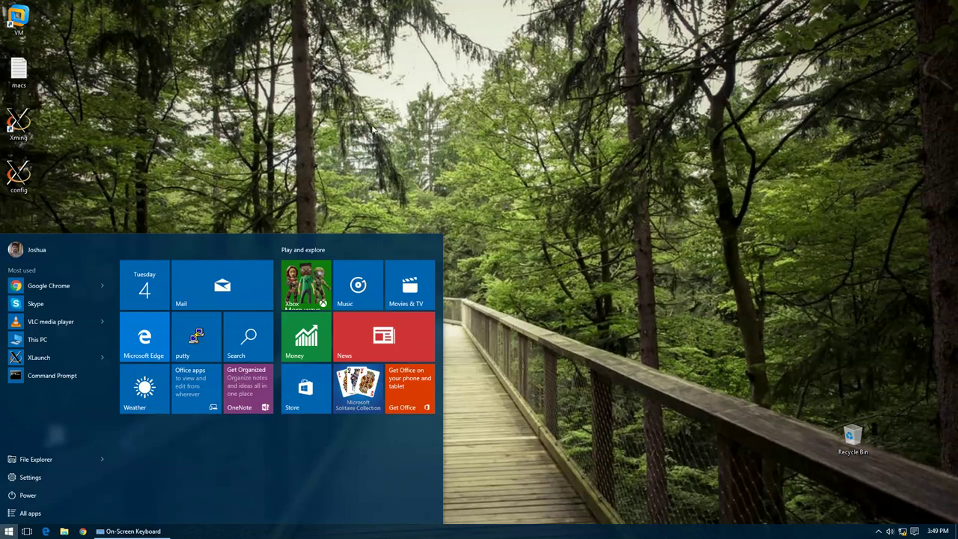
pyautogui.write('Pc')
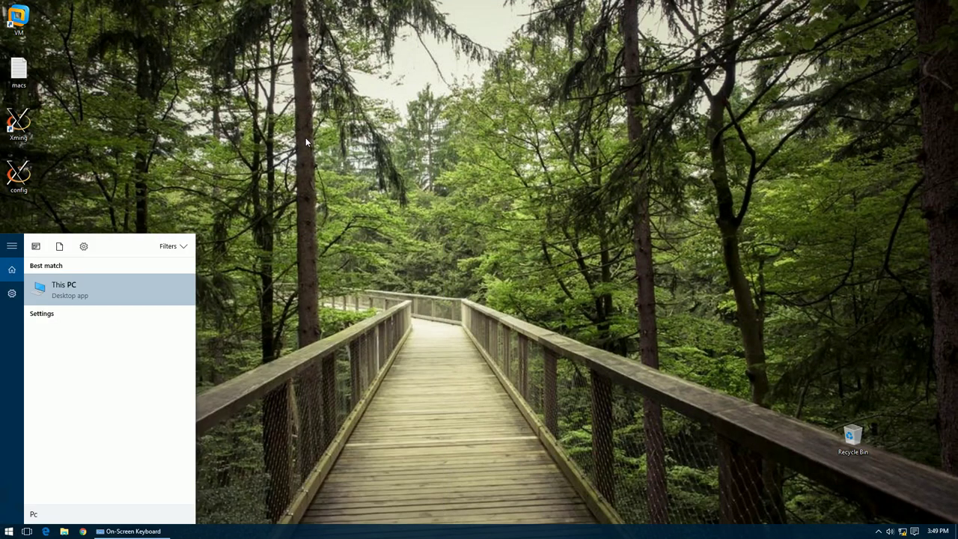
pyautogui.click(102, 294)
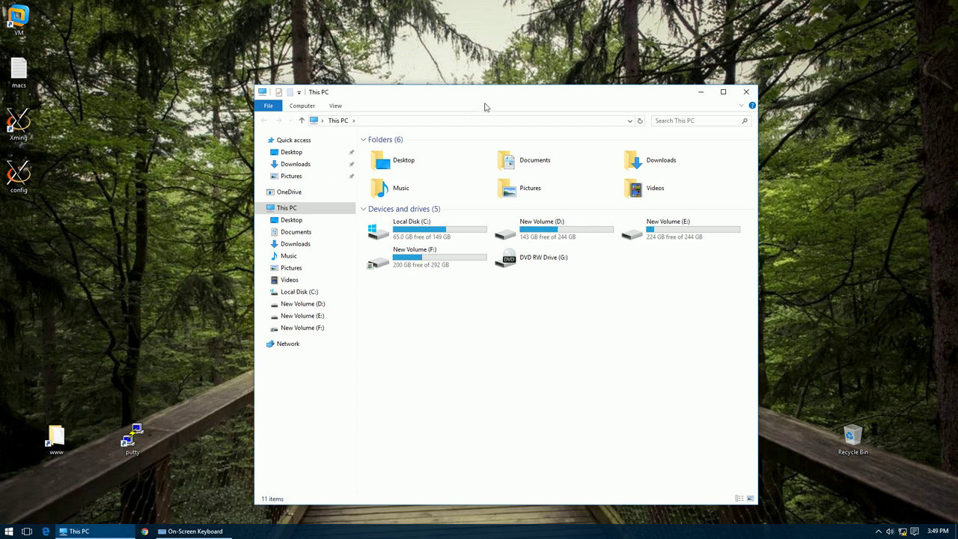
pyautogui.moveTo(494, 99); pyautogui.dragTo(545, 54)
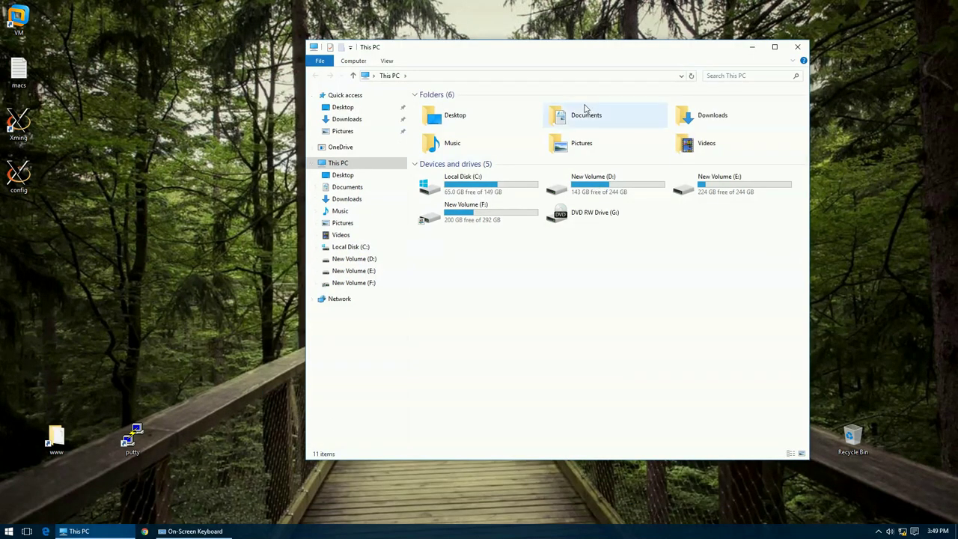
pyautogui.moveTo(594, 52); pyautogui.dragTo(406, 18)
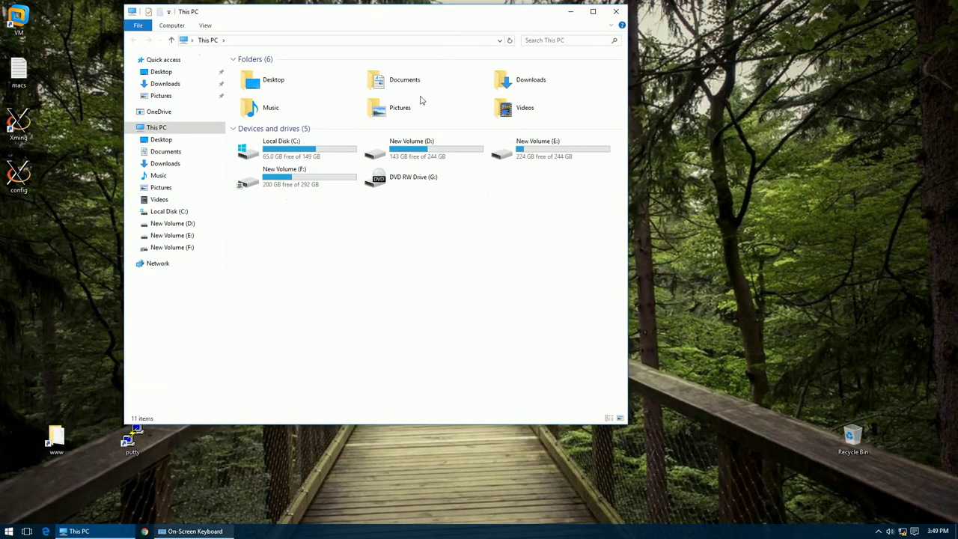
# Step: Bring up the On-Screen Keyboard and search for "notepad", dismissing the search without launching anything
pyautogui.click(184, 532)
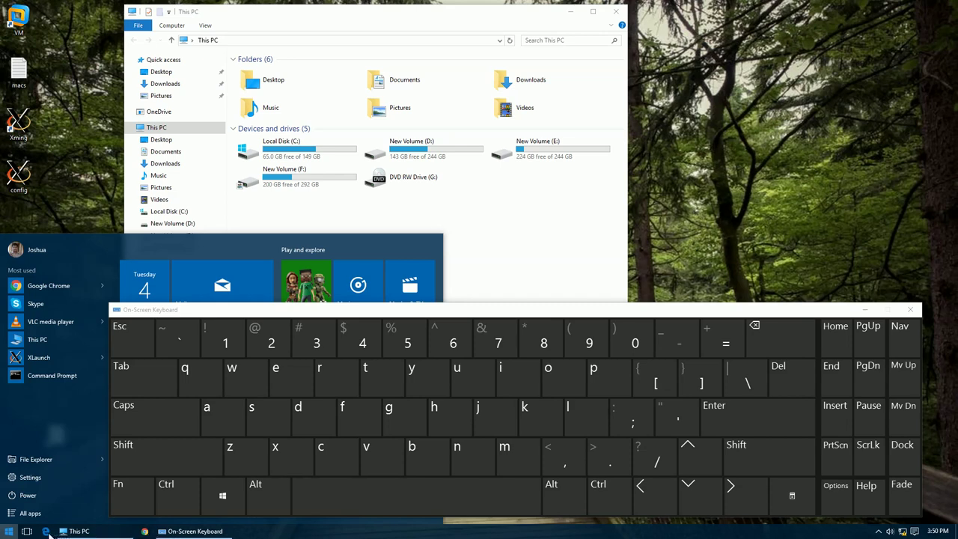
pyautogui.write('notepad')
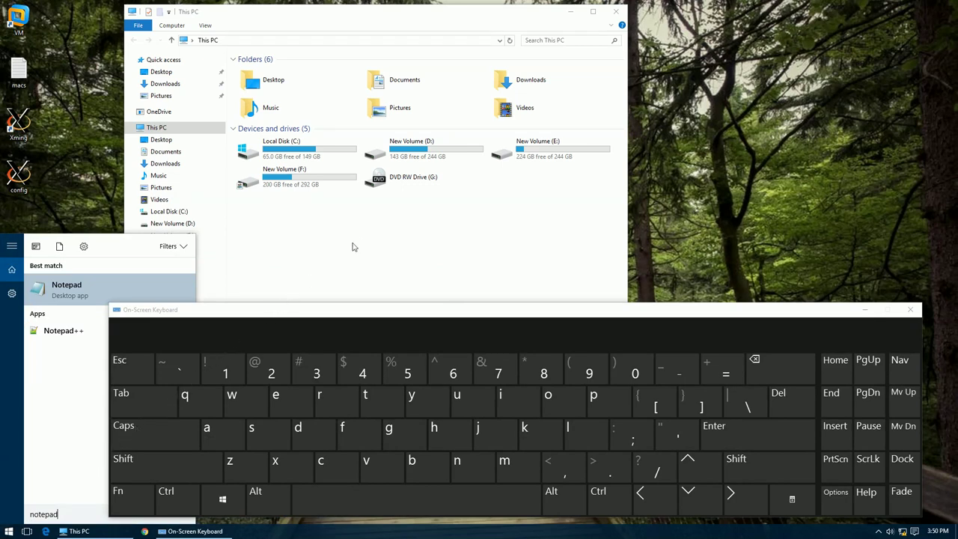
pyautogui.click(386, 218)
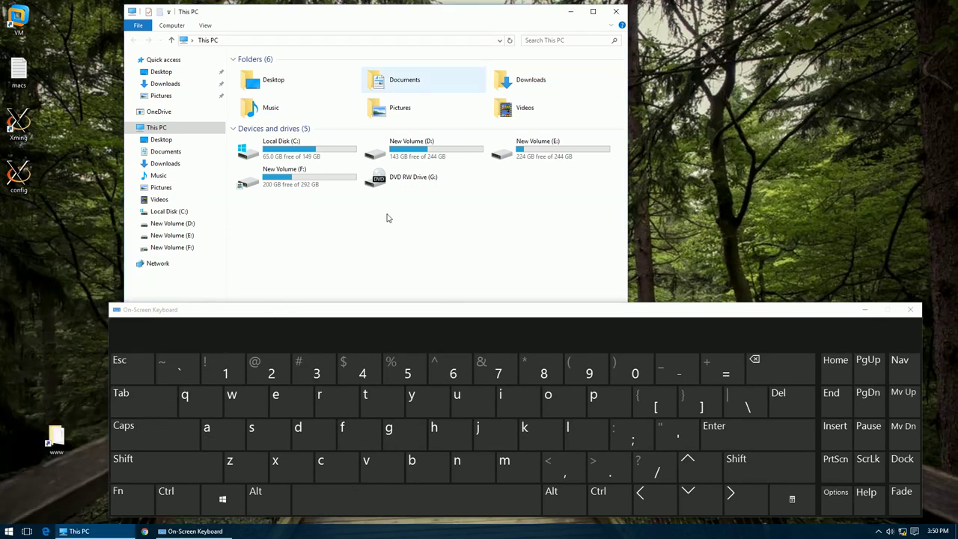
# Step: Open the stanley text document from the Documents folder
pyautogui.doubleClick(413, 84)
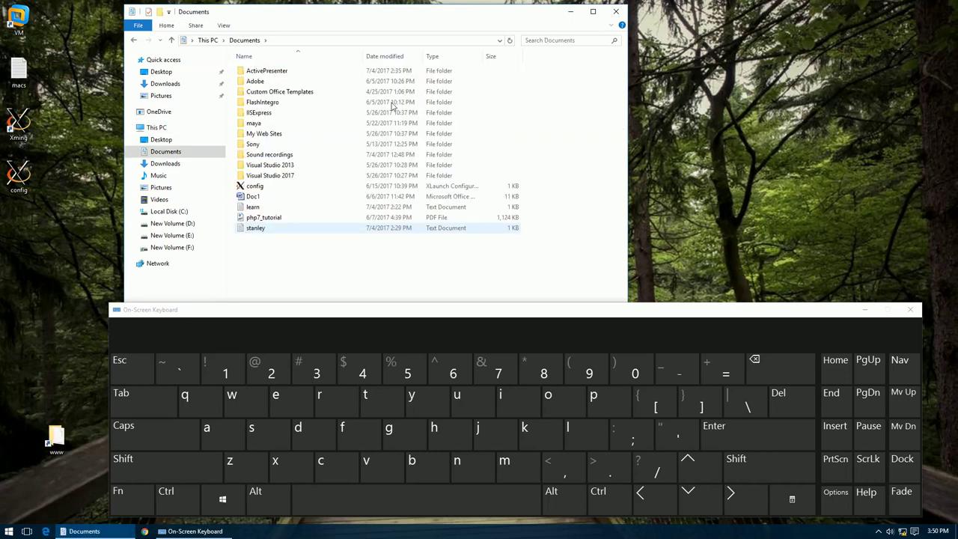
pyautogui.click(252, 230)
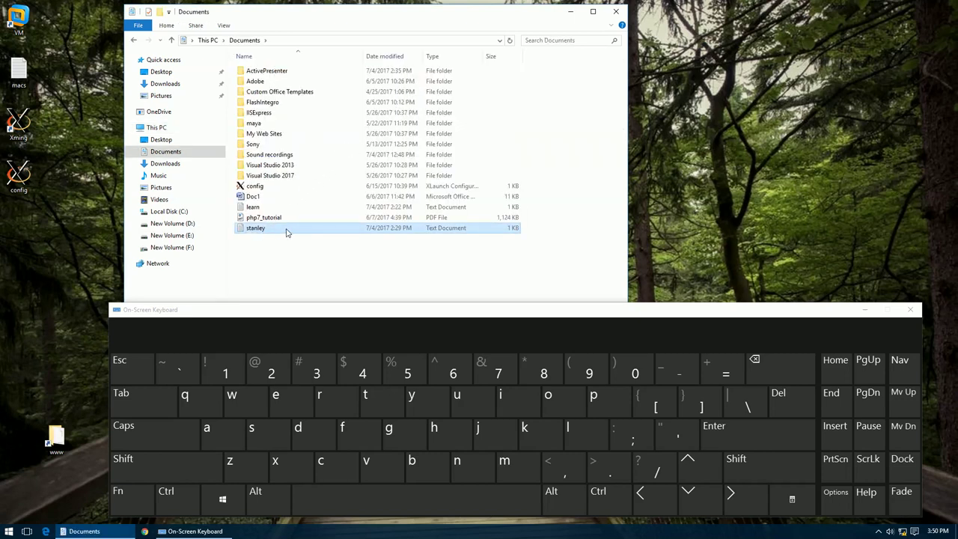
pyautogui.doubleClick(287, 230)
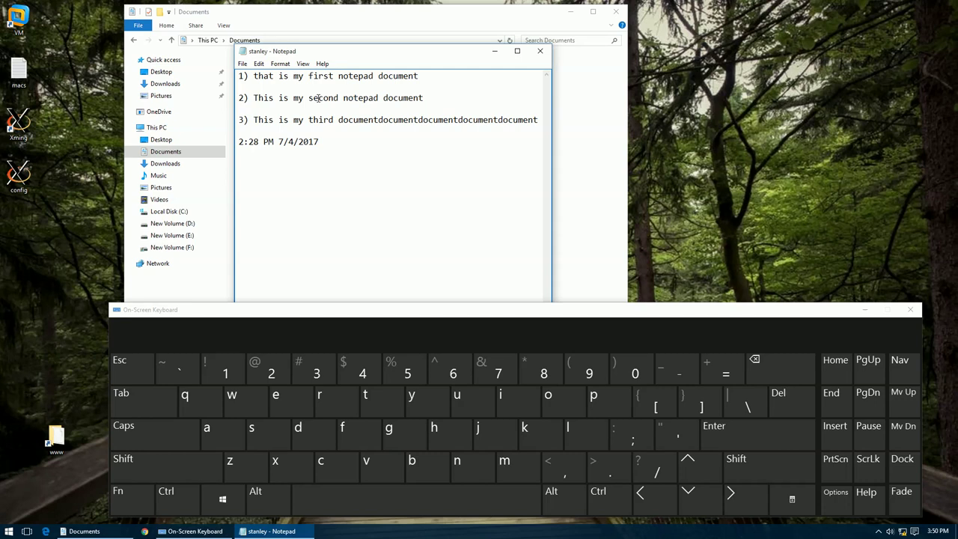
# Step: Place the text cursor at the end of the second sentence, and jump to that line's beginning using the on-screen keyboard
pyautogui.moveTo(318, 98); pyautogui.dragTo(323, 98)
pyautogui.click(407, 98)
pyautogui.click(421, 98)
pyautogui.press('Home')
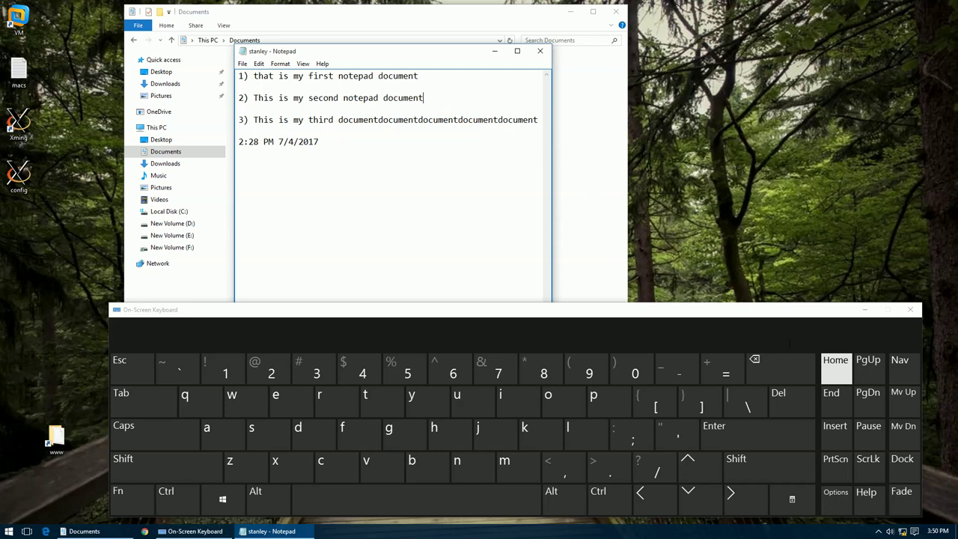
pyautogui.click(836, 367)
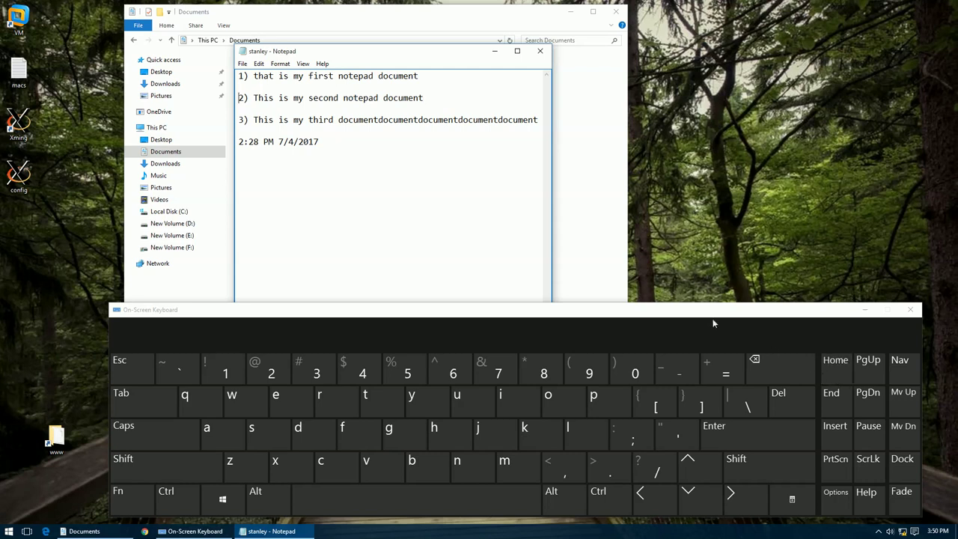
# Step: Jump the cursor to the end of the second line and back to its start twice, using the on-screen keyboard
pyautogui.doubleClick(243, 98)
pyautogui.click(238, 98)
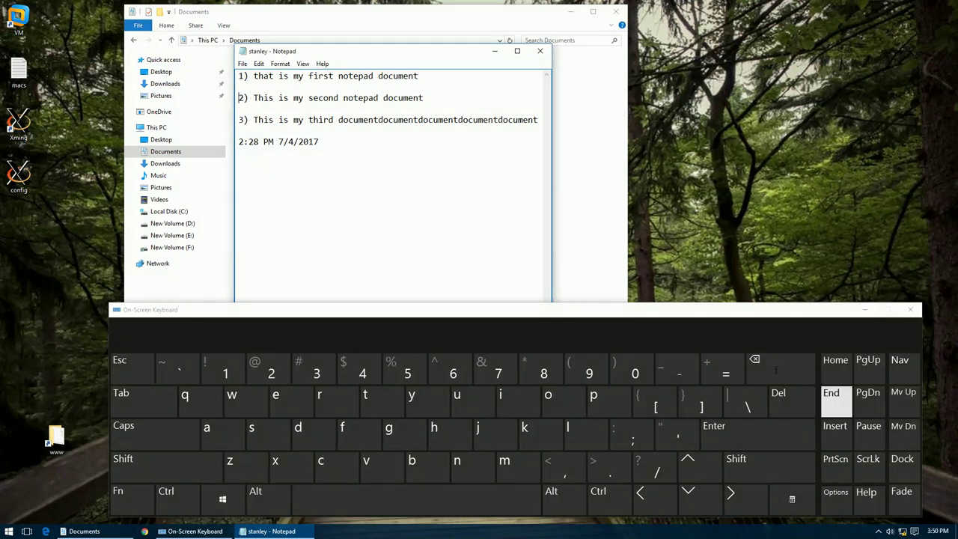
pyautogui.click(839, 401)
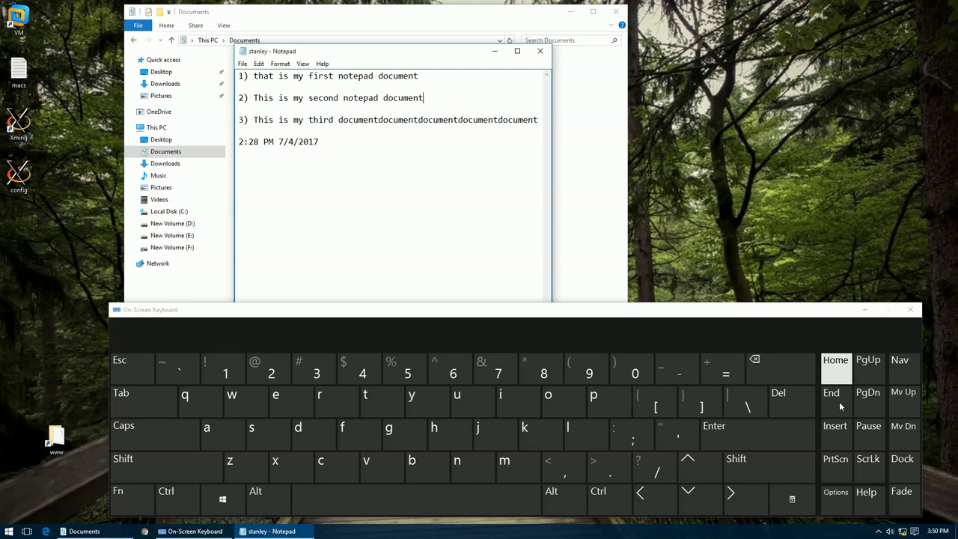
pyautogui.click(837, 373)
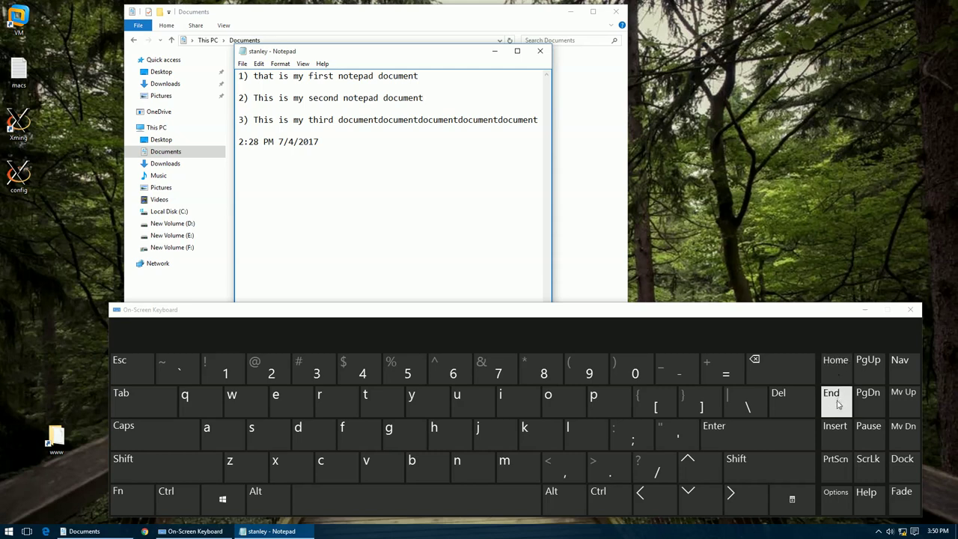
pyautogui.click(836, 399)
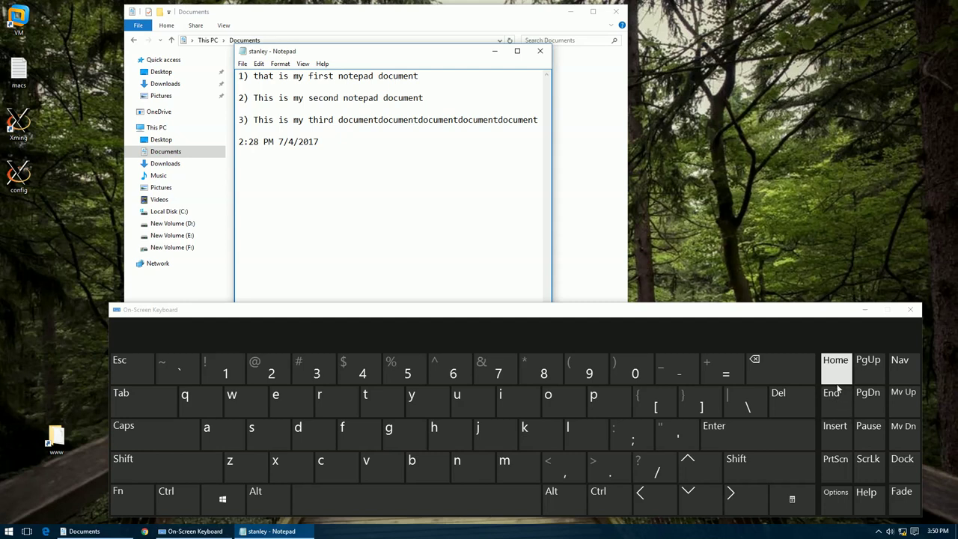
pyautogui.click(837, 377)
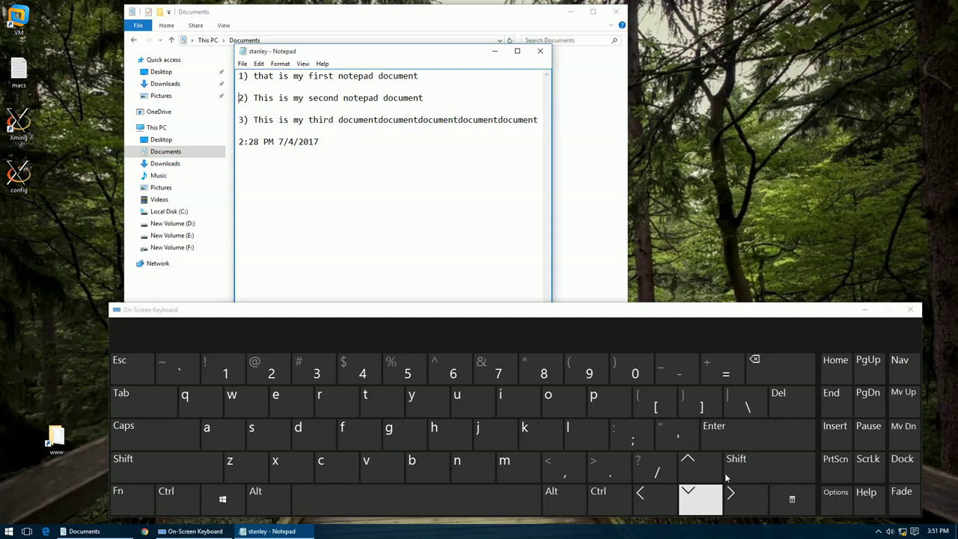
# Step: Move the cursor up from the second numbered line to the start of the first one with the on-screen keyboard
pyautogui.press('Up')
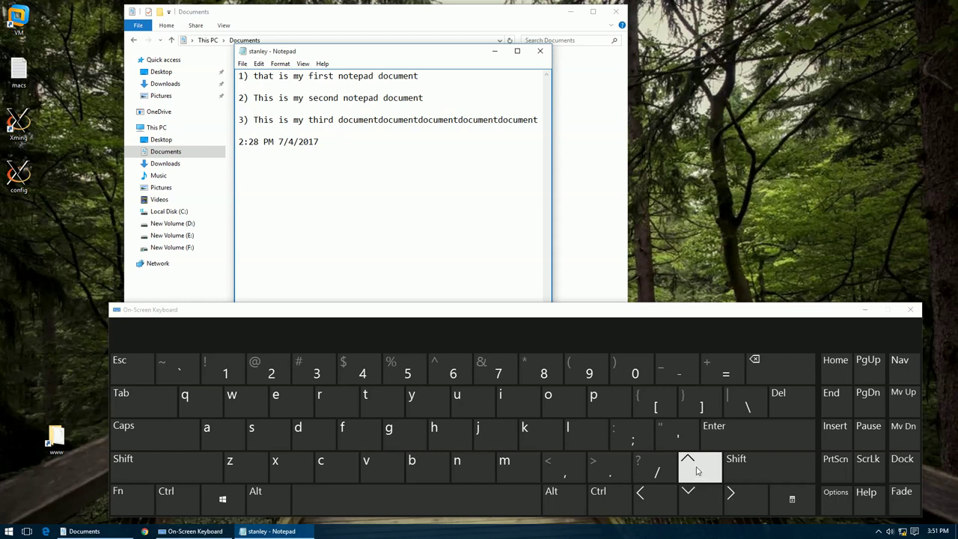
pyautogui.click(696, 469)
pyautogui.click(696, 470)
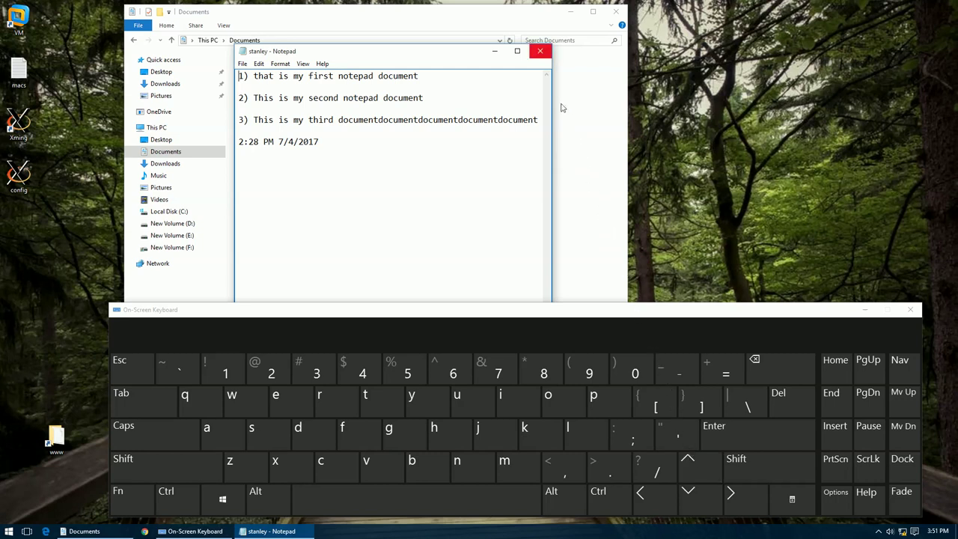
# Step: Close the stanley document, deselect its file in Documents, and return to This PC
pyautogui.click(543, 53)
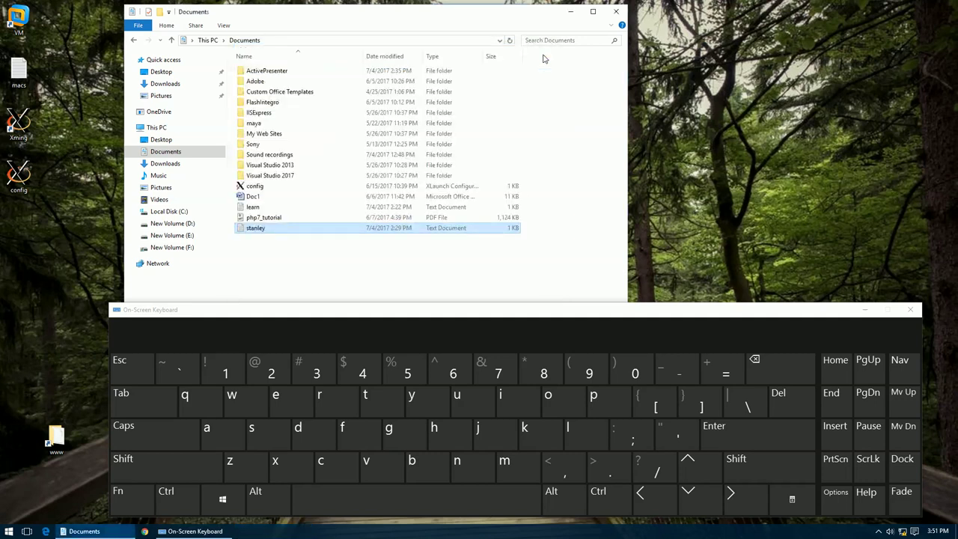
pyautogui.click(323, 260)
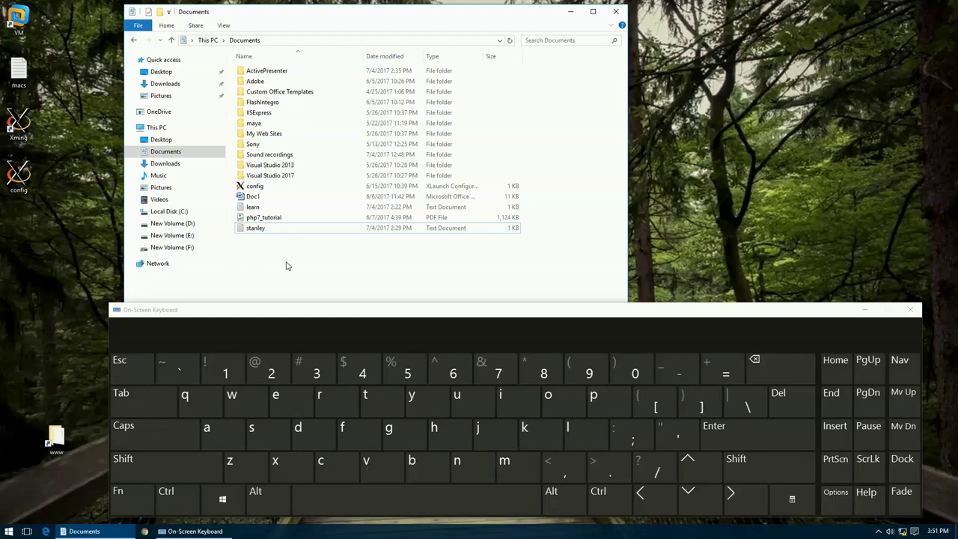
pyautogui.click(157, 127)
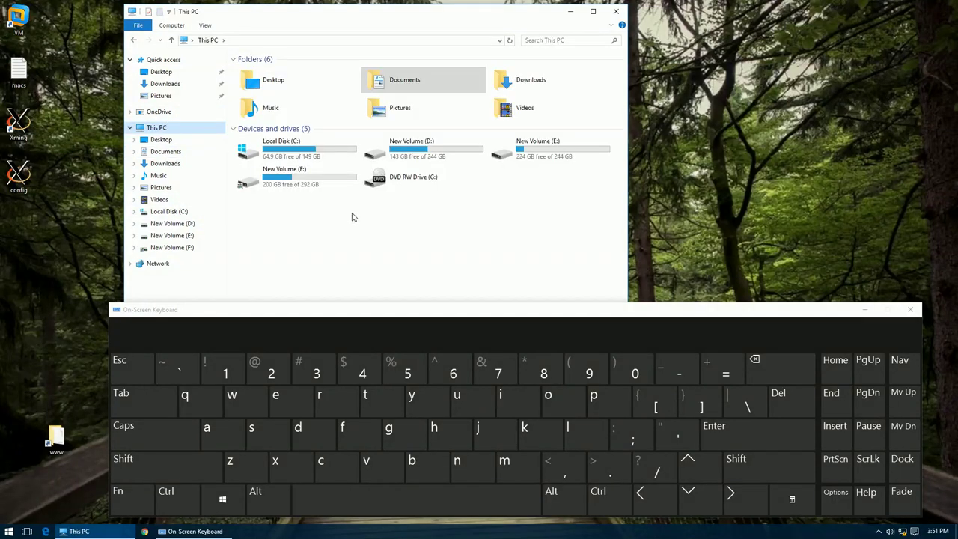
# Step: Point out drives C:, D:, E: and F: in This PC by selecting them individually, and clear the selection
pyautogui.click(294, 152)
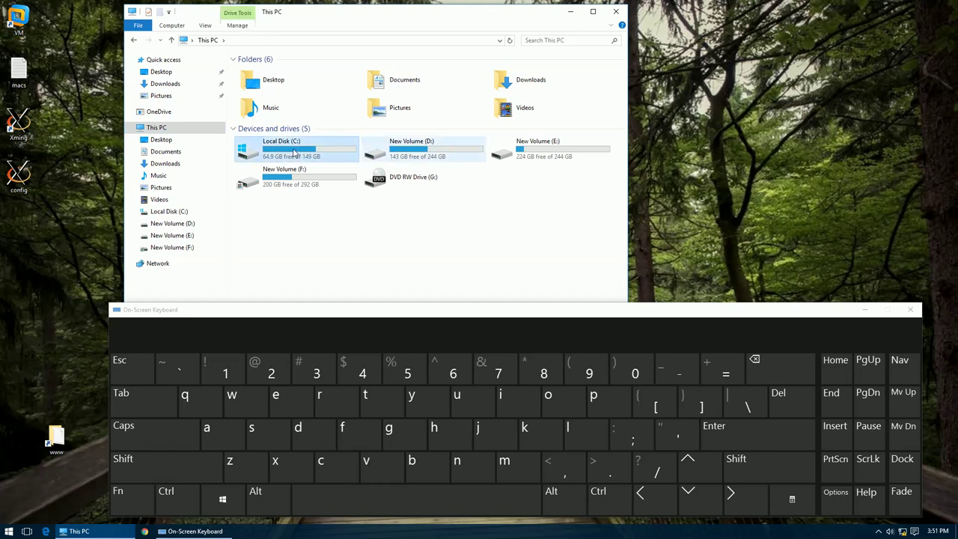
pyautogui.click(442, 150)
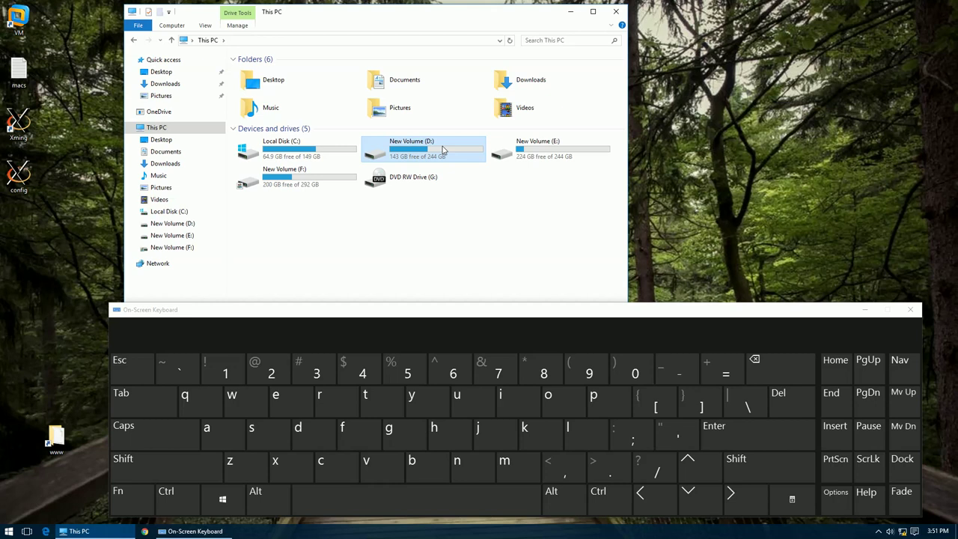
pyautogui.click(430, 235)
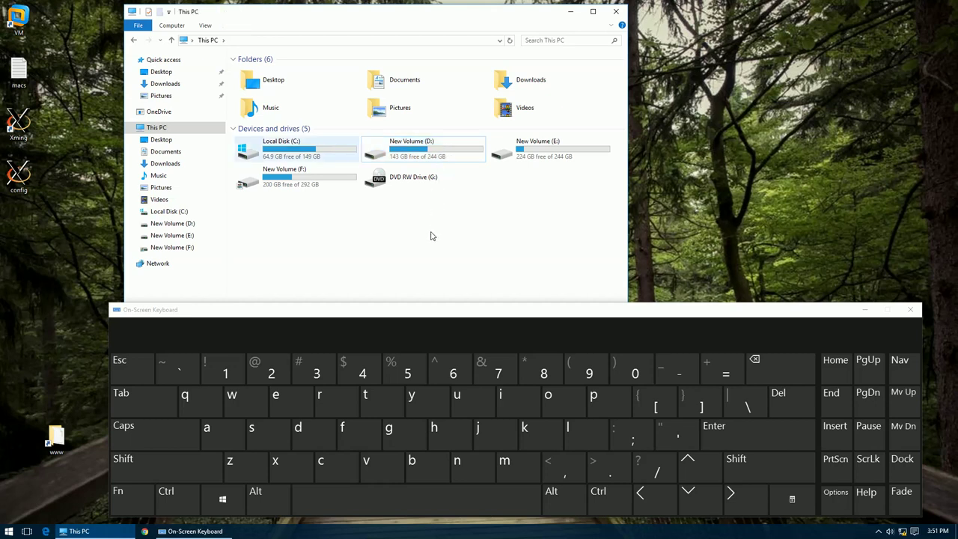
pyautogui.click(296, 154)
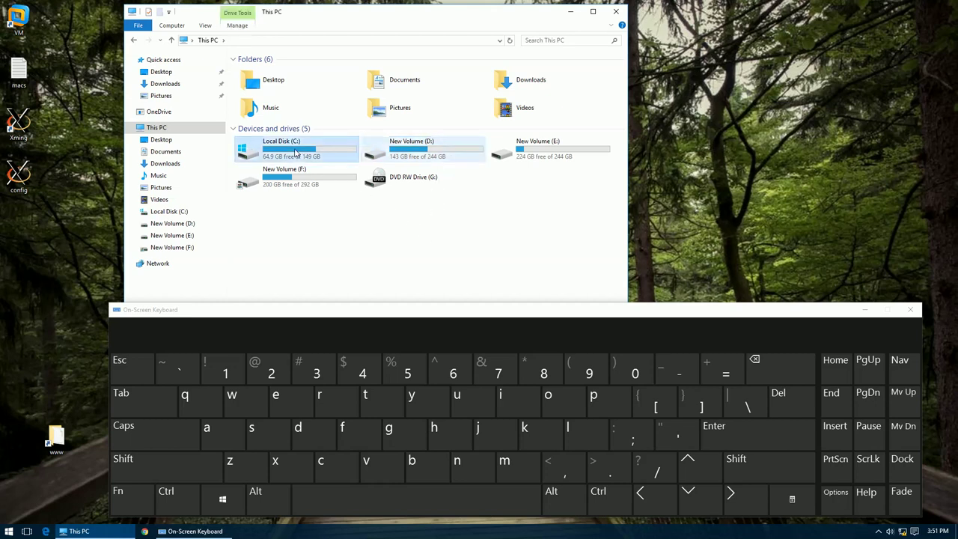
pyautogui.click(430, 155)
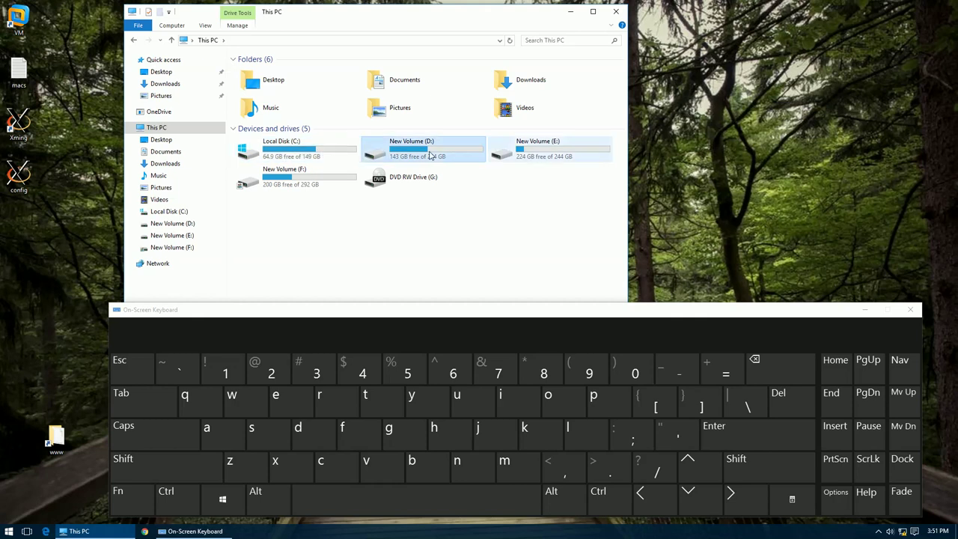
pyautogui.click(527, 155)
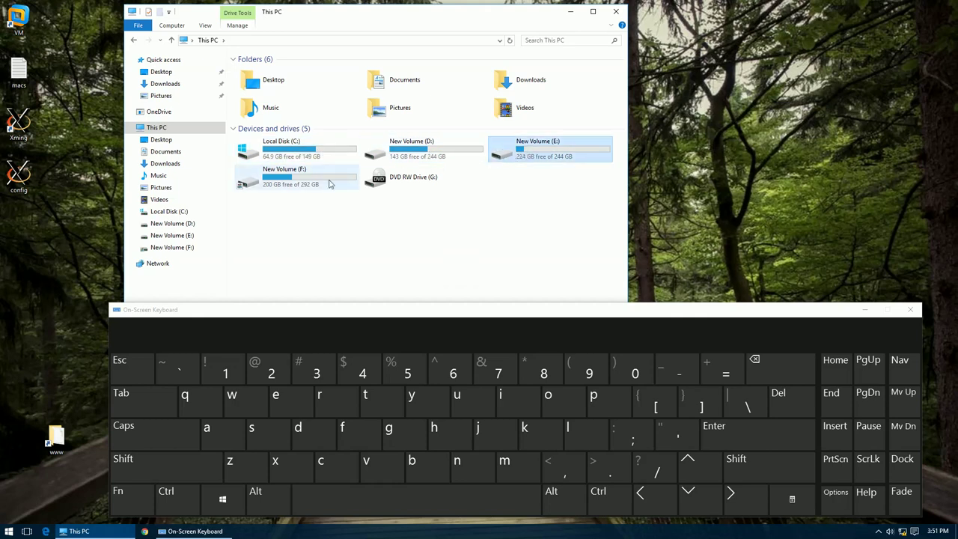
pyautogui.click(300, 187)
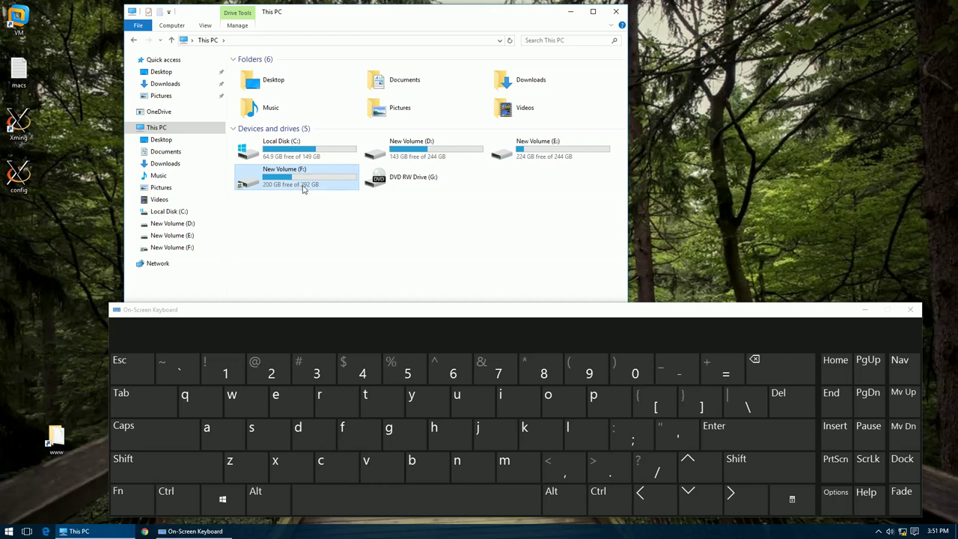
pyautogui.click(451, 236)
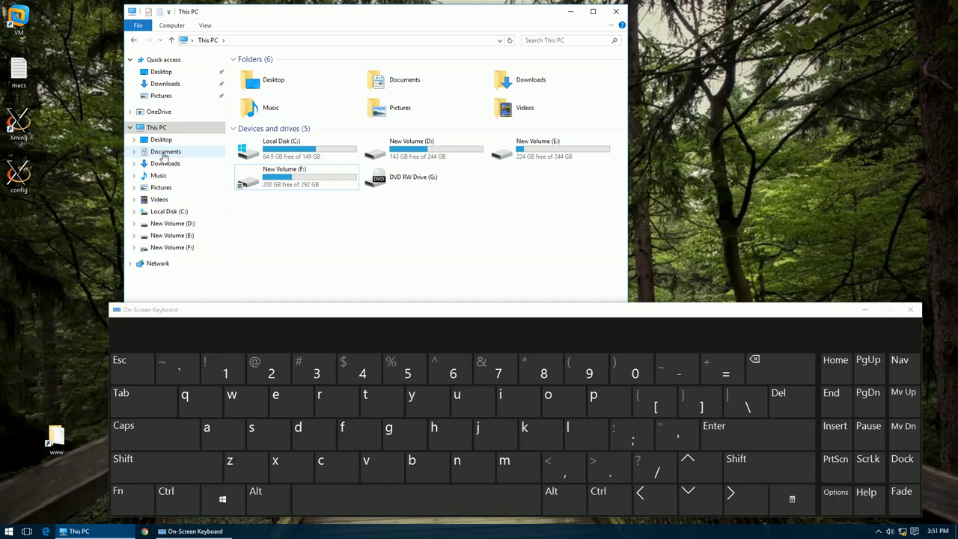
# Step: View the Documents folder, return to This PC and open Local Disk (C:)
pyautogui.click(166, 156)
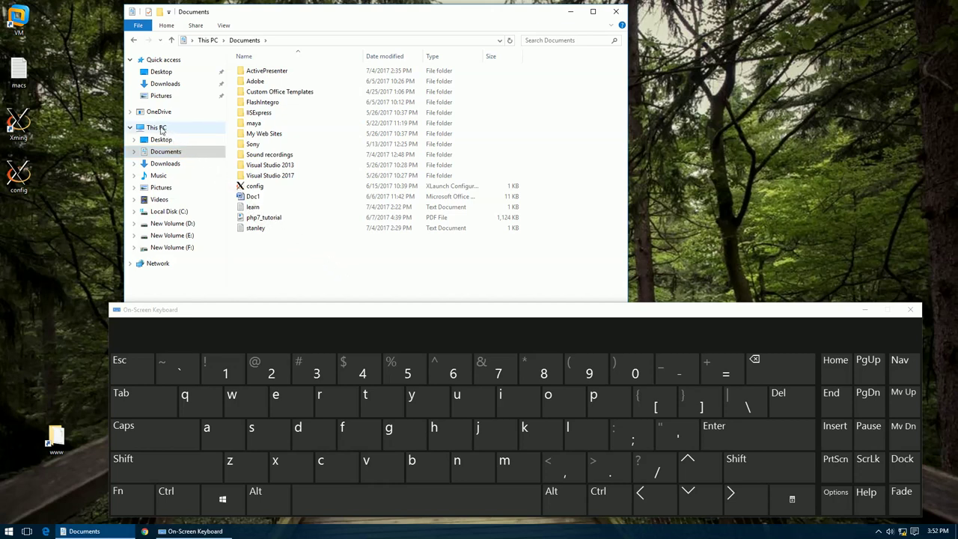
pyautogui.click(159, 129)
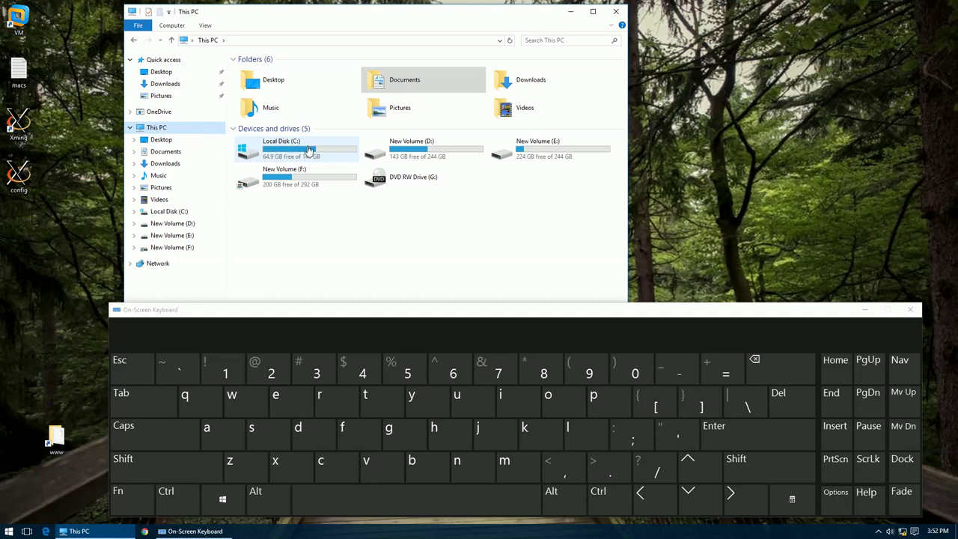
pyautogui.doubleClick(316, 152)
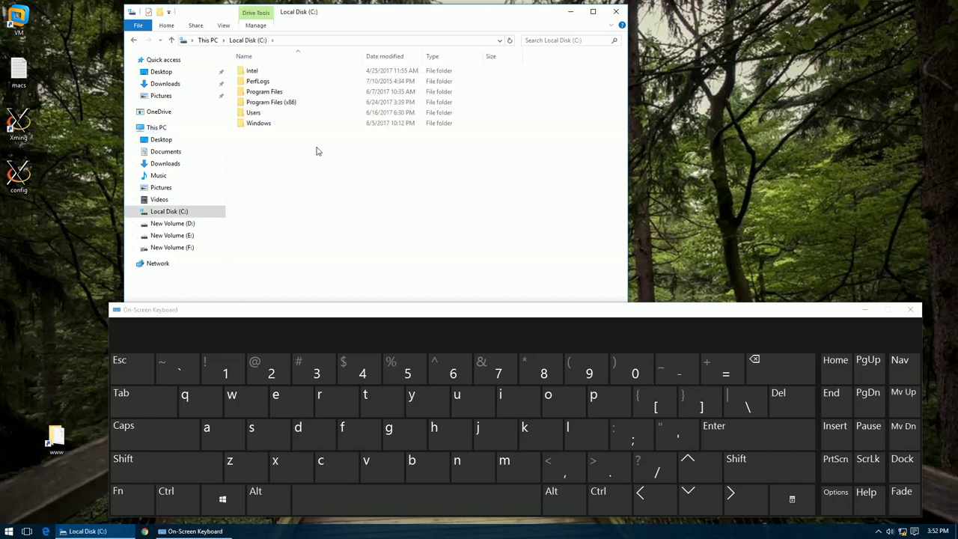
# Step: Select all folders on Local Disk (C:) and clear the selection, and do the same with only the Intel folder
pyautogui.hotkey('ctrl', 'a')
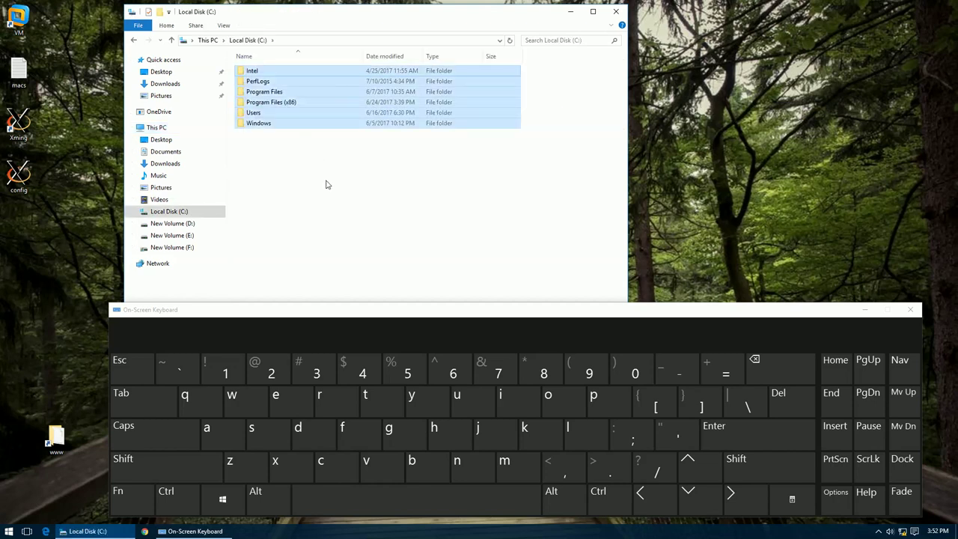
pyautogui.click(301, 199)
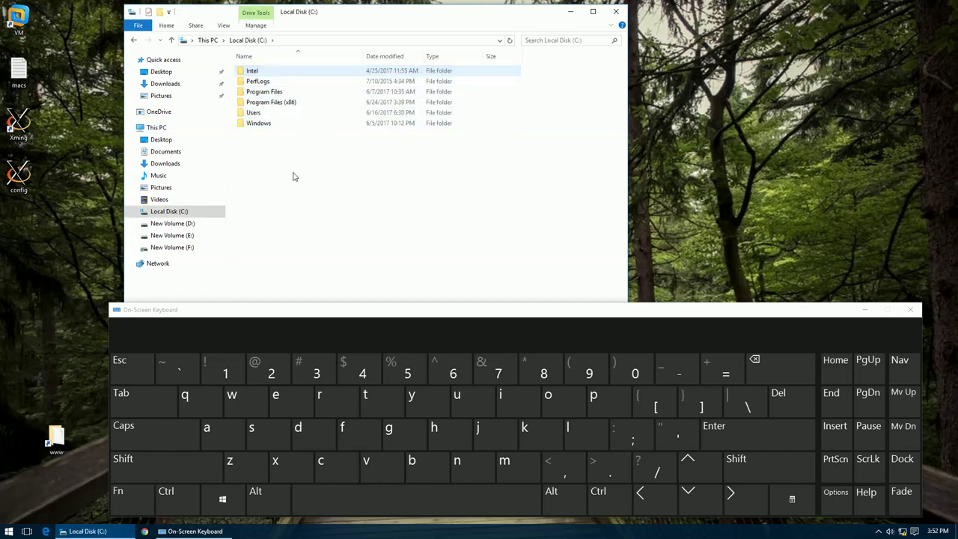
pyautogui.click(252, 73)
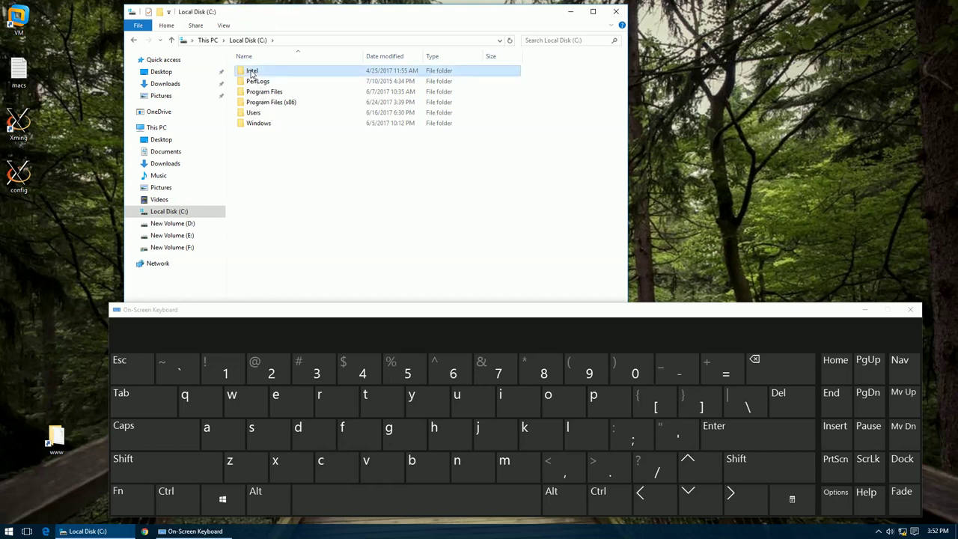
pyautogui.click(335, 212)
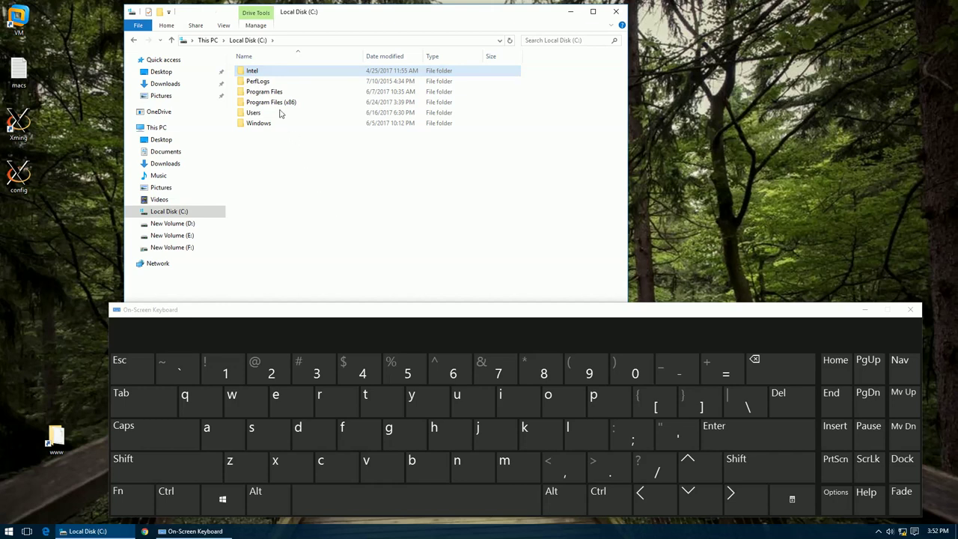
# Step: View the Intel folder and its Logs subfolder, and return to the root of Local Disk (C:)
pyautogui.doubleClick(260, 74)
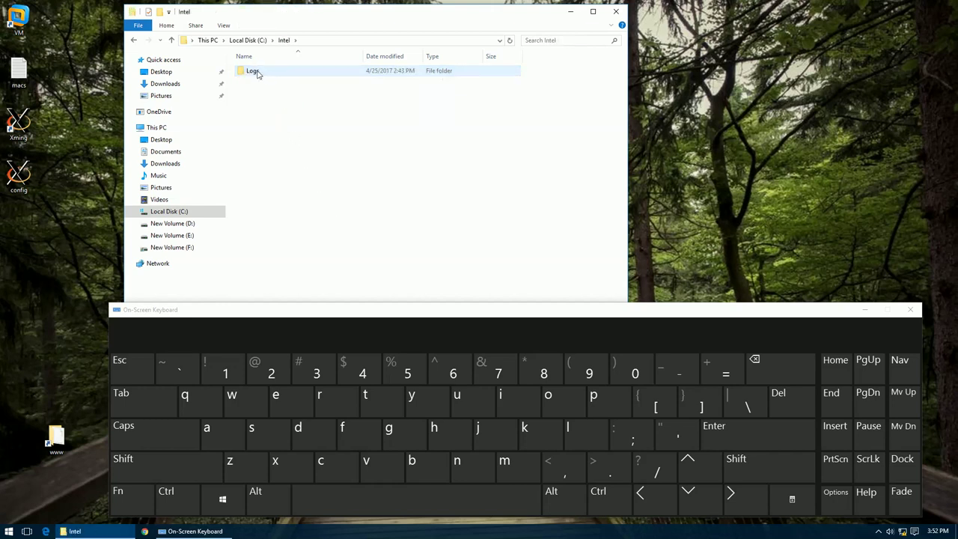
pyautogui.doubleClick(256, 72)
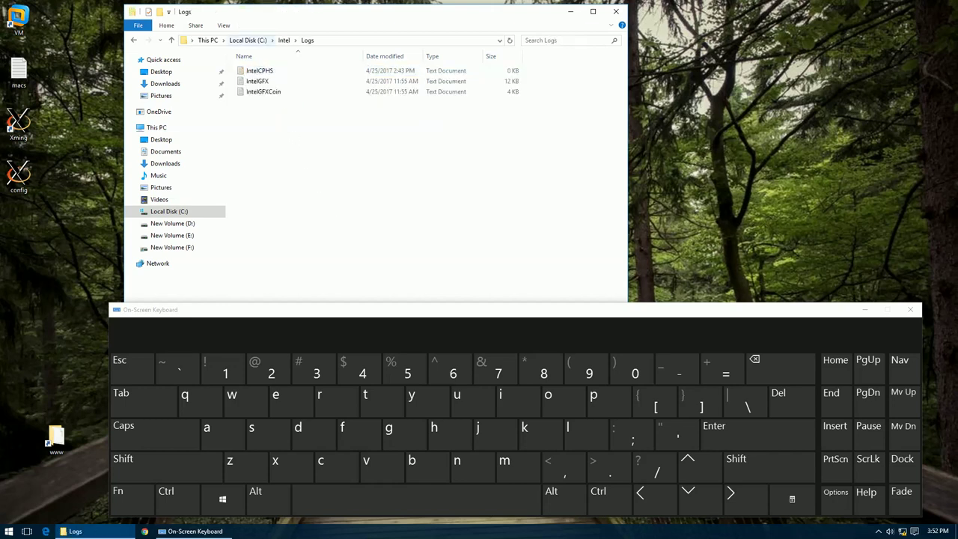
pyautogui.click(247, 40)
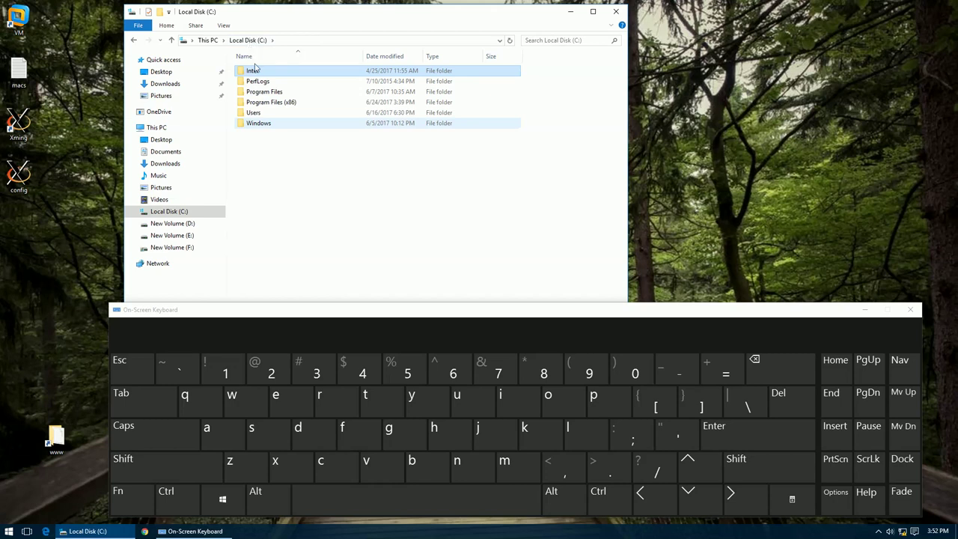
# Step: View the contents of the Windows folder, return to Local Disk (C:) and clear the selection
pyautogui.click(269, 126)
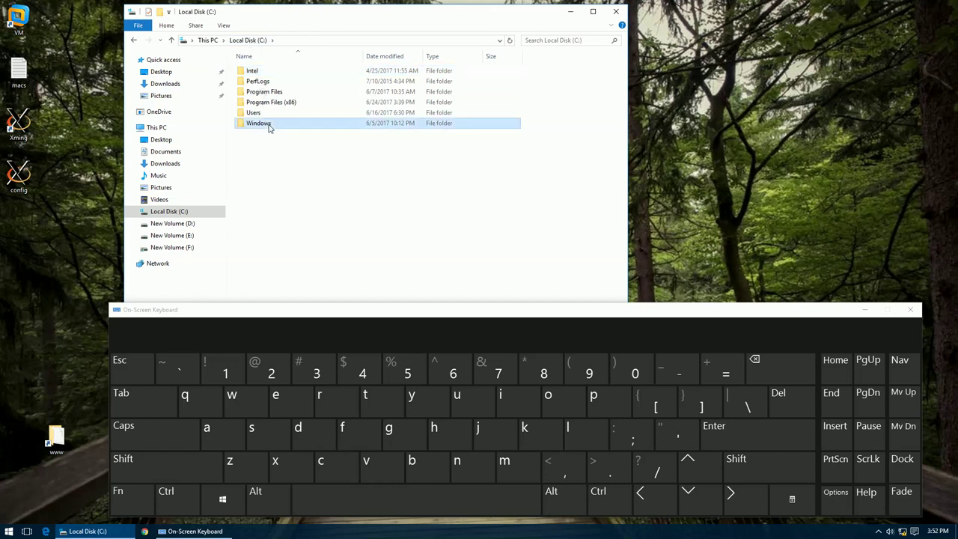
pyautogui.doubleClick(267, 125)
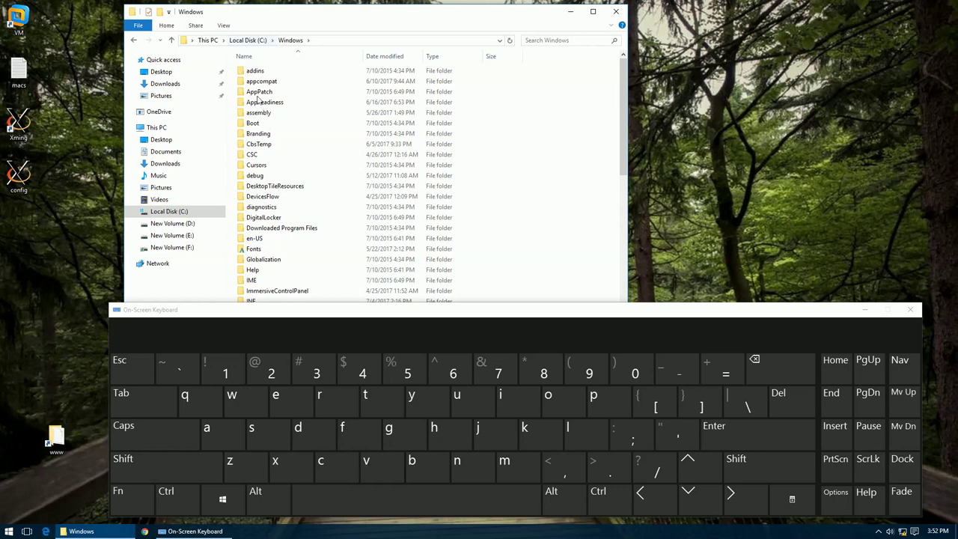
pyautogui.click(240, 40)
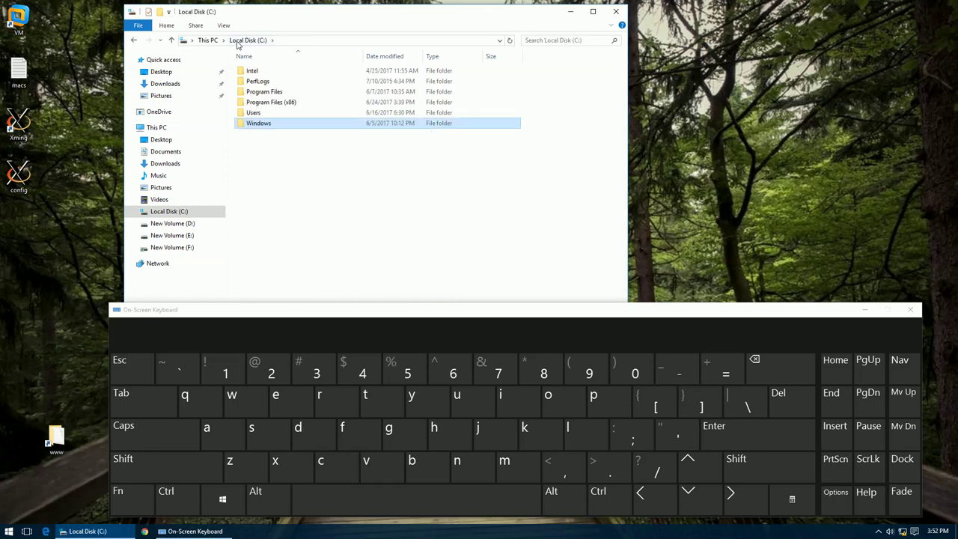
pyautogui.click(310, 214)
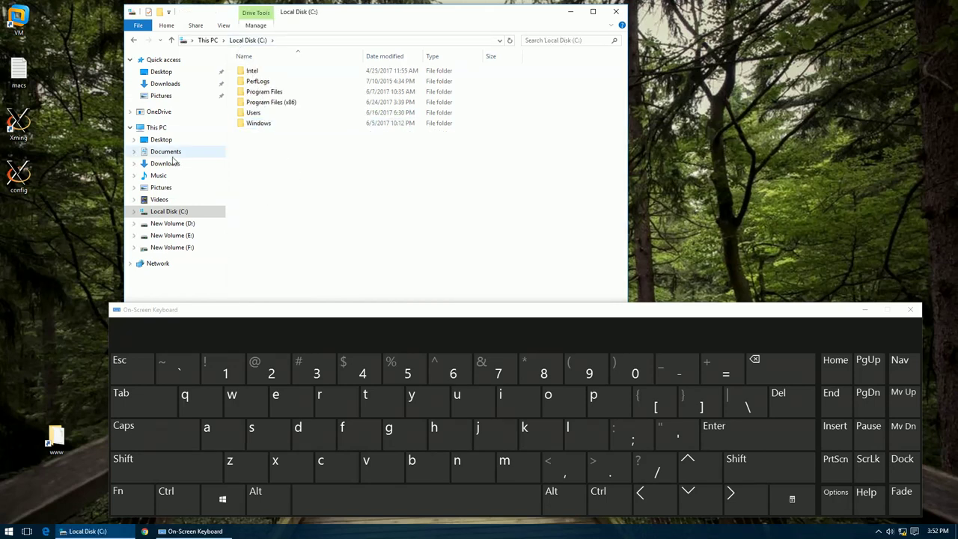
# Step: Open the Documents folder, show its address as editable text and restore the breadcrumb path
pyautogui.click(169, 154)
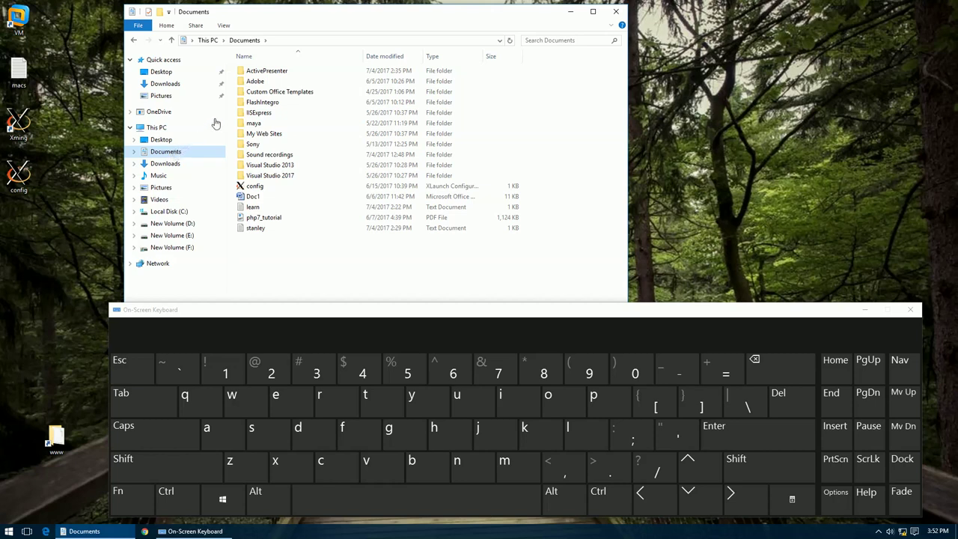
pyautogui.click(318, 42)
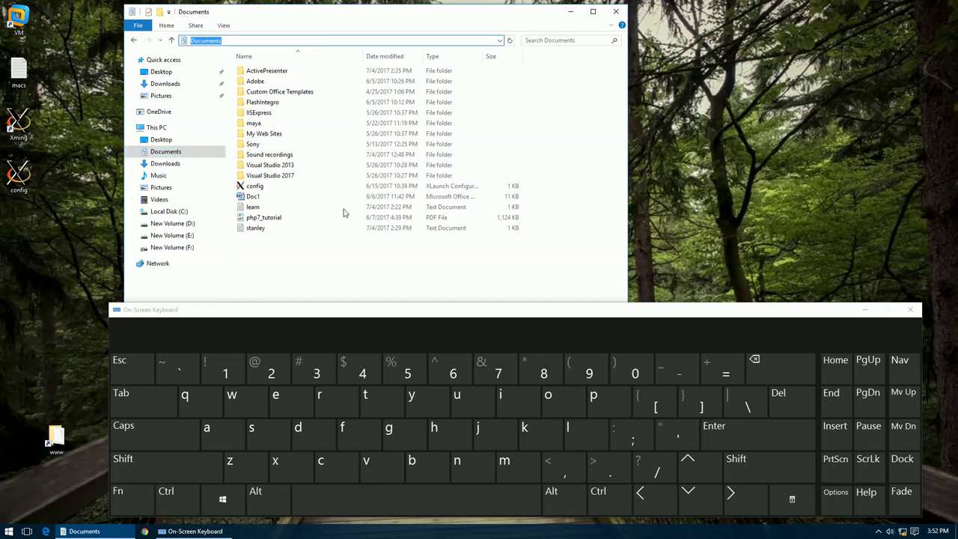
pyautogui.click(355, 273)
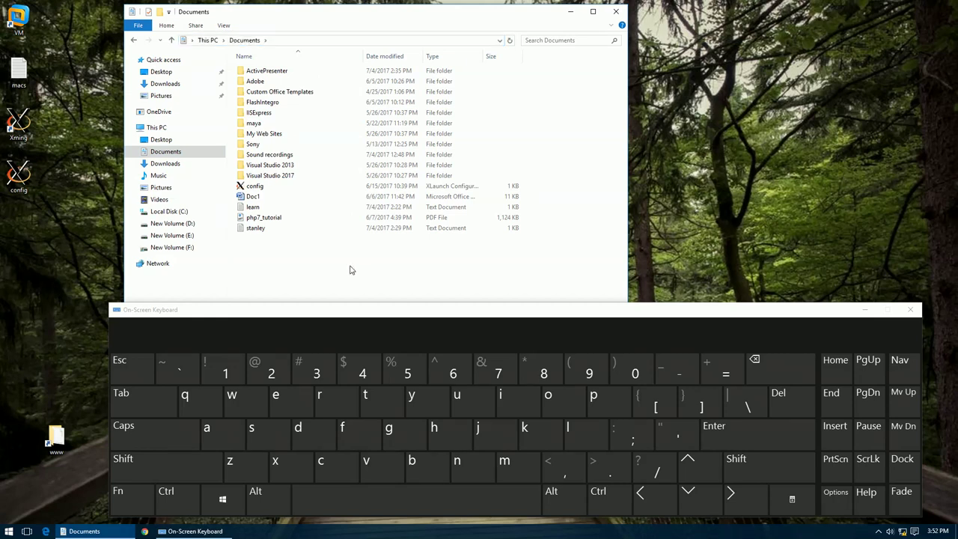
# Step: Shift the Documents window slightly and minimize the On-Screen Keyboard to uncover the lower part of the folder
pyautogui.rightClick(350, 269)
pyautogui.click(539, 260)
pyautogui.moveTo(516, 7); pyautogui.dragTo(430, 73)
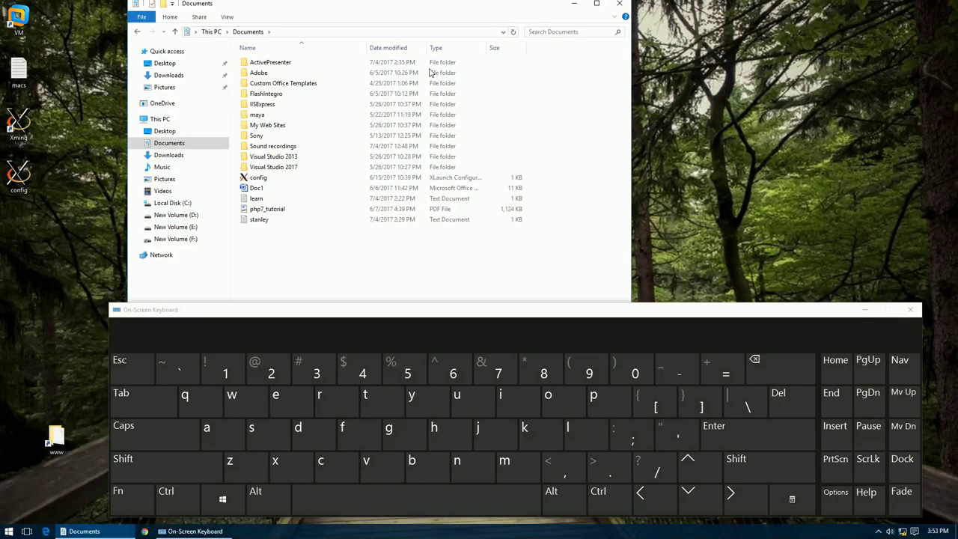
pyautogui.rightClick(331, 261)
pyautogui.click(524, 268)
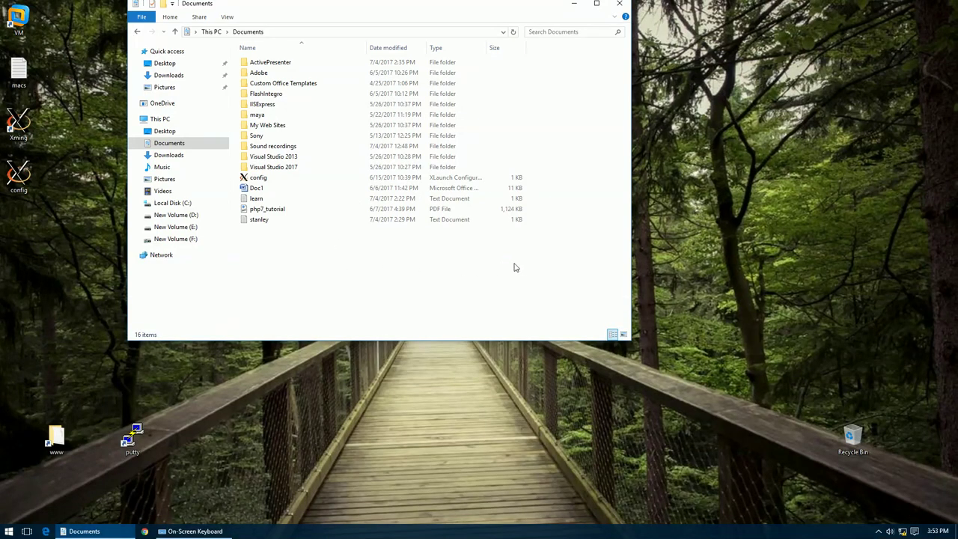
# Step: View the general properties of the Documents folder, highlight its location path and close them without changes
pyautogui.rightClick(356, 251)
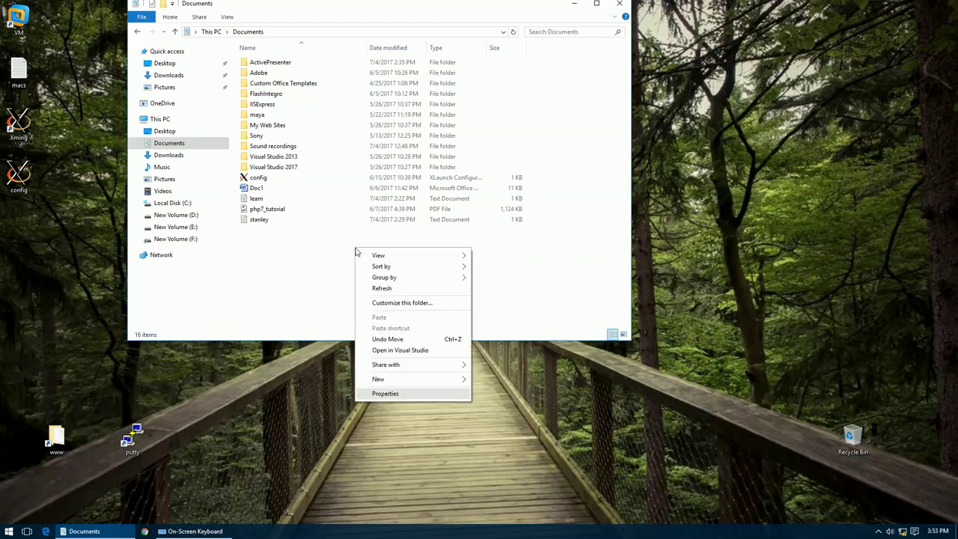
pyautogui.click(384, 395)
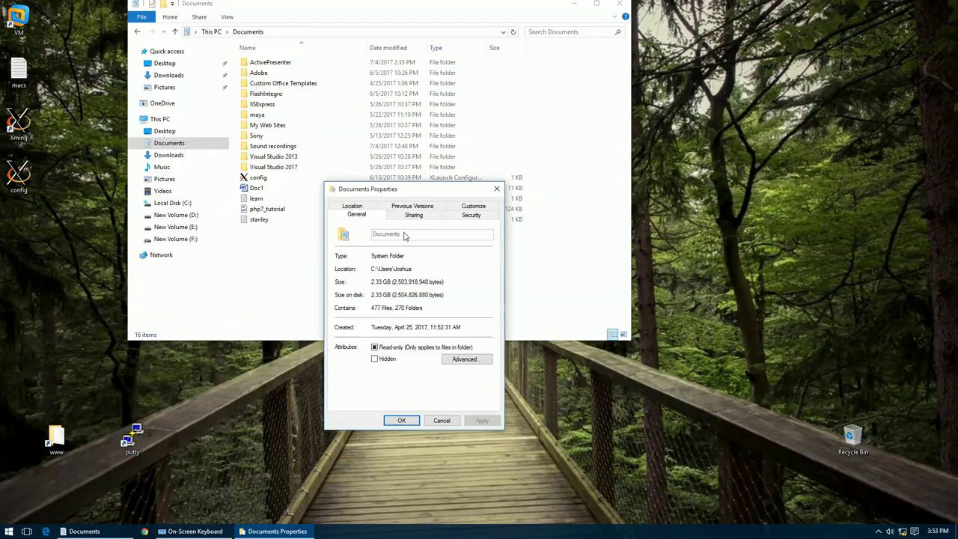
pyautogui.moveTo(372, 268); pyautogui.dragTo(412, 269)
pyautogui.click(442, 419)
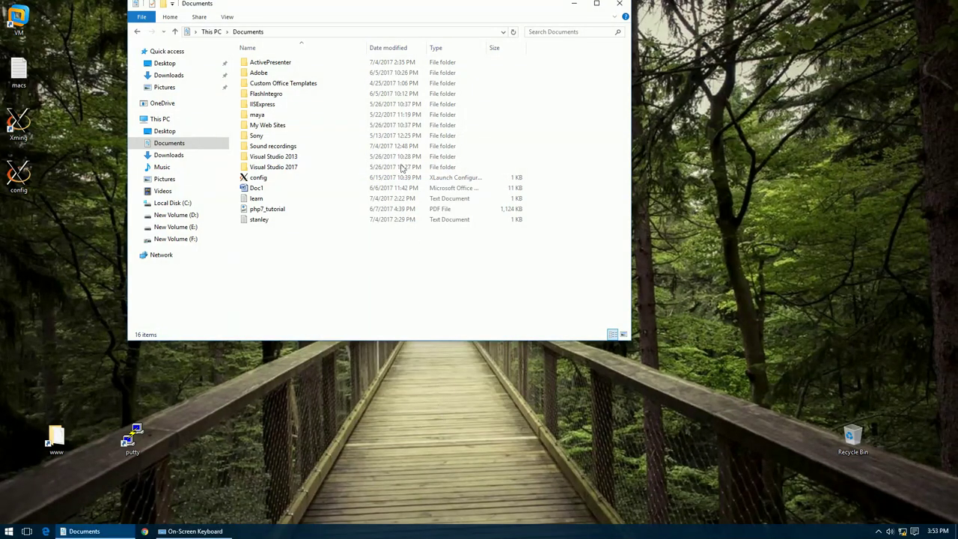
# Step: Move the Documents window toward the screen centre, reopen the folder's properties and highlight Users and the user's folder name in the location path
pyautogui.moveTo(376, 15); pyautogui.dragTo(475, 30)
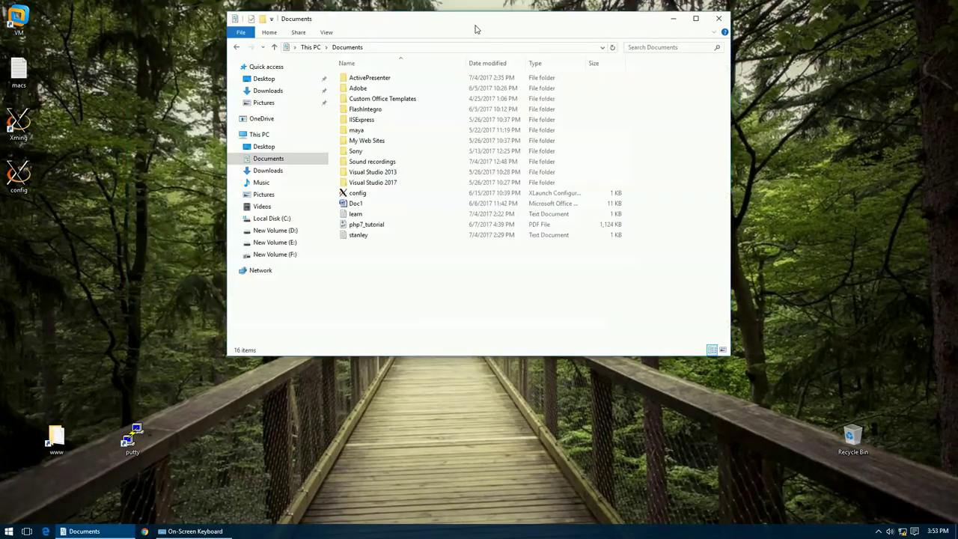
pyautogui.rightClick(440, 287)
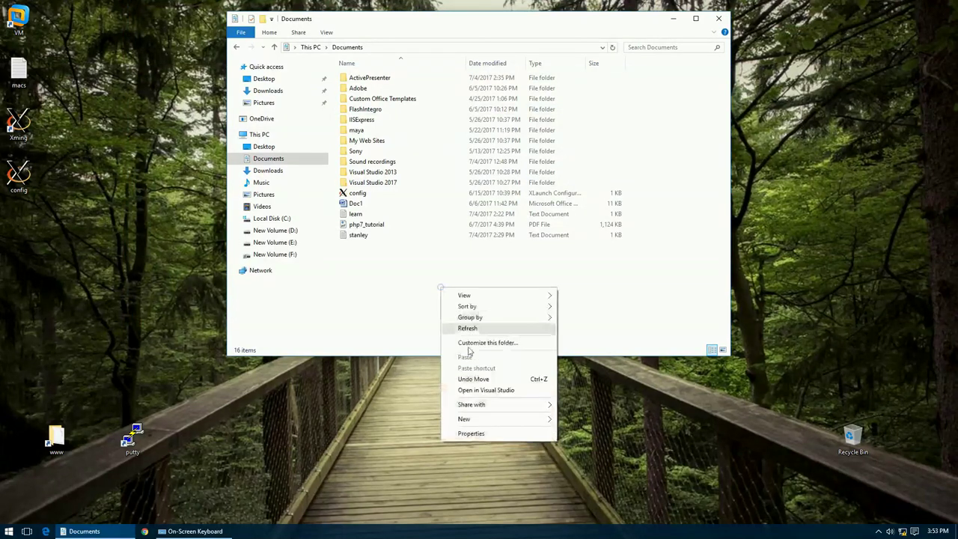
pyautogui.click(468, 435)
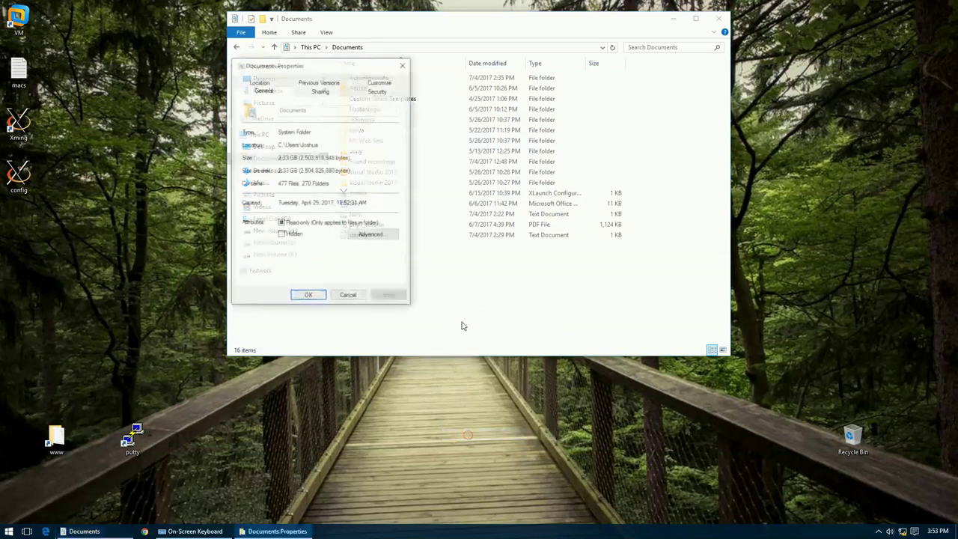
pyautogui.doubleClick(285, 145)
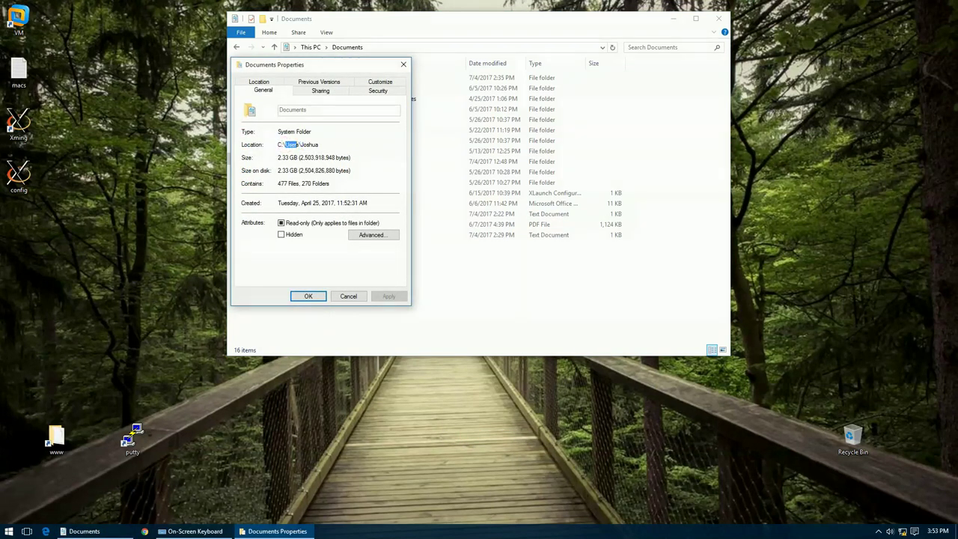
pyautogui.doubleClick(306, 144)
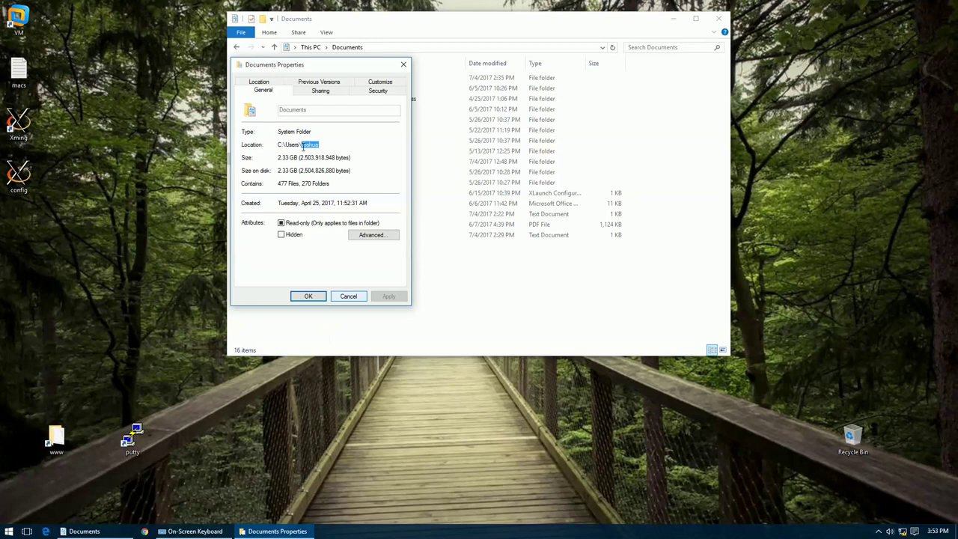
# Step: Close the Documents properties without changes and select the stanley and learn text files together
pyautogui.click(349, 296)
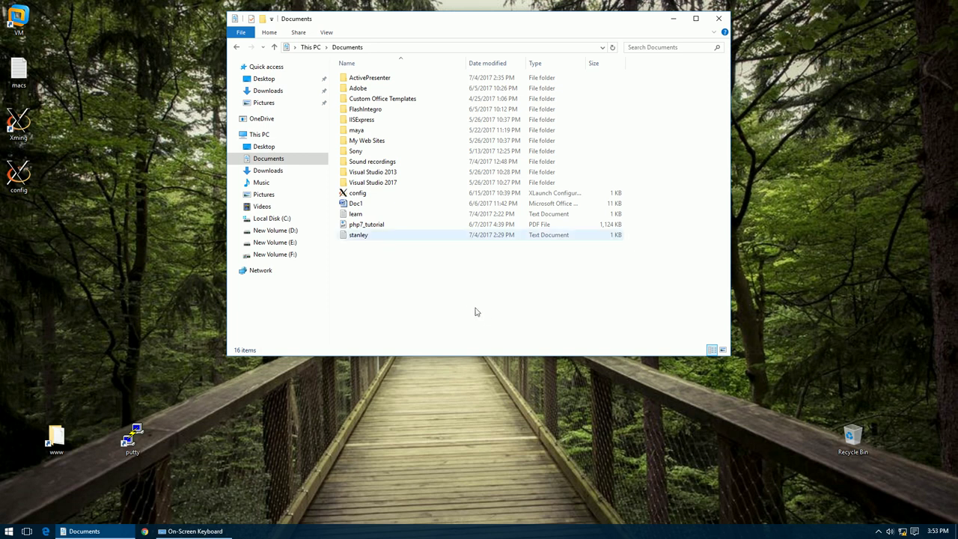
pyautogui.click(360, 239)
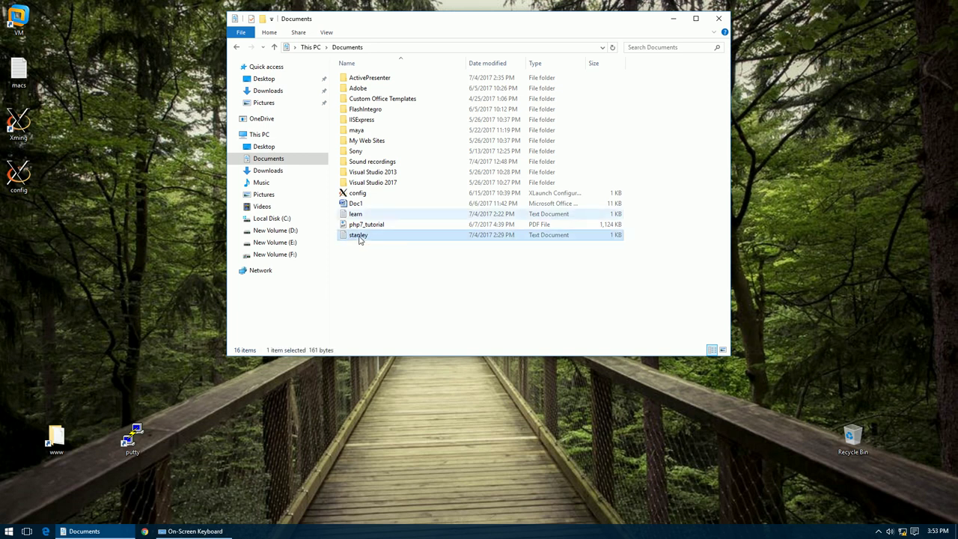
pyautogui.keyDown('ctrl'); pyautogui.click(355, 216); pyautogui.keyUp('ctrl')
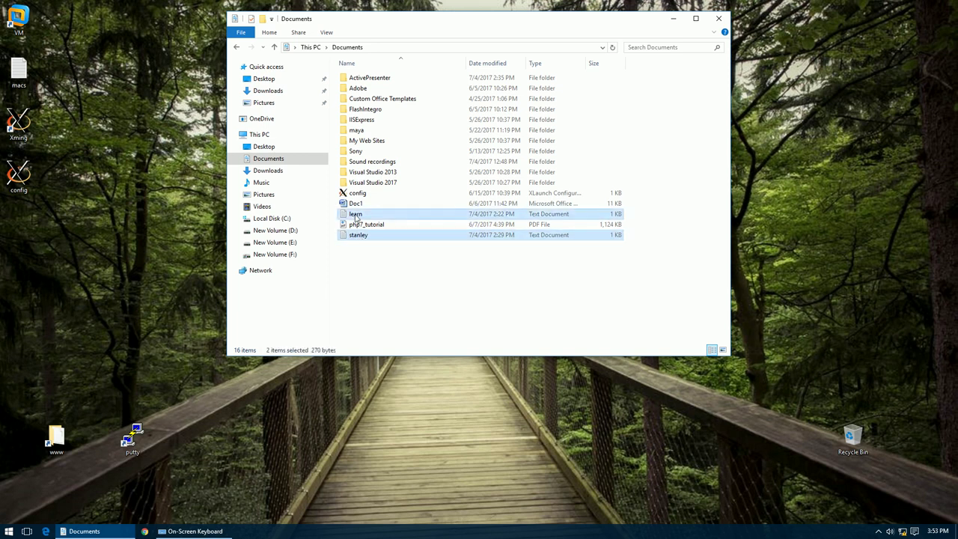
# Step: Create a new folder named My files in the Documents folder
pyautogui.rightClick(420, 281)
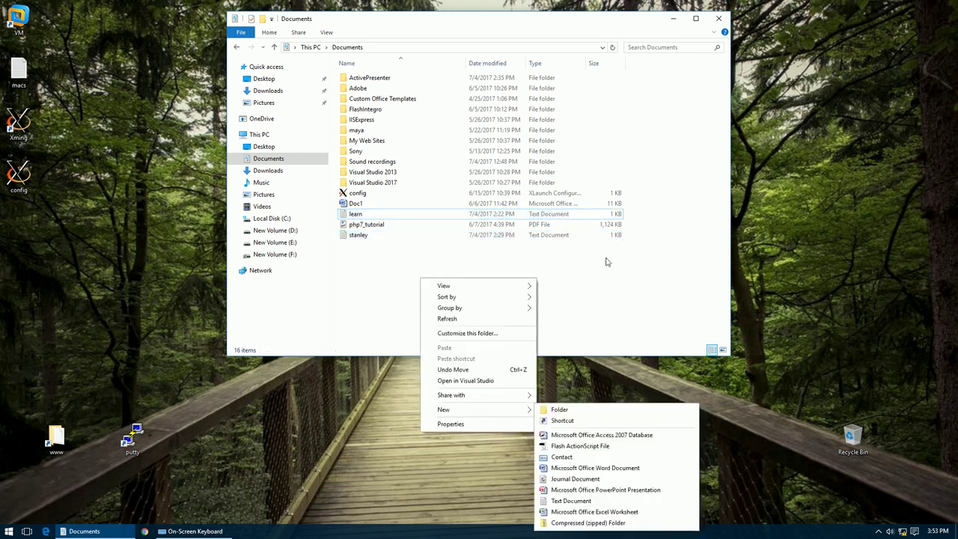
pyautogui.click(627, 259)
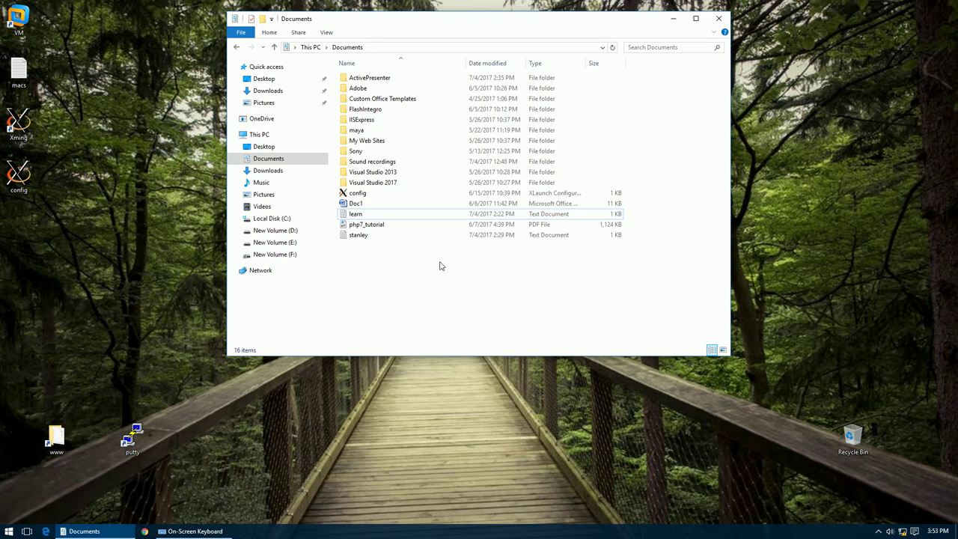
pyautogui.rightClick(408, 266)
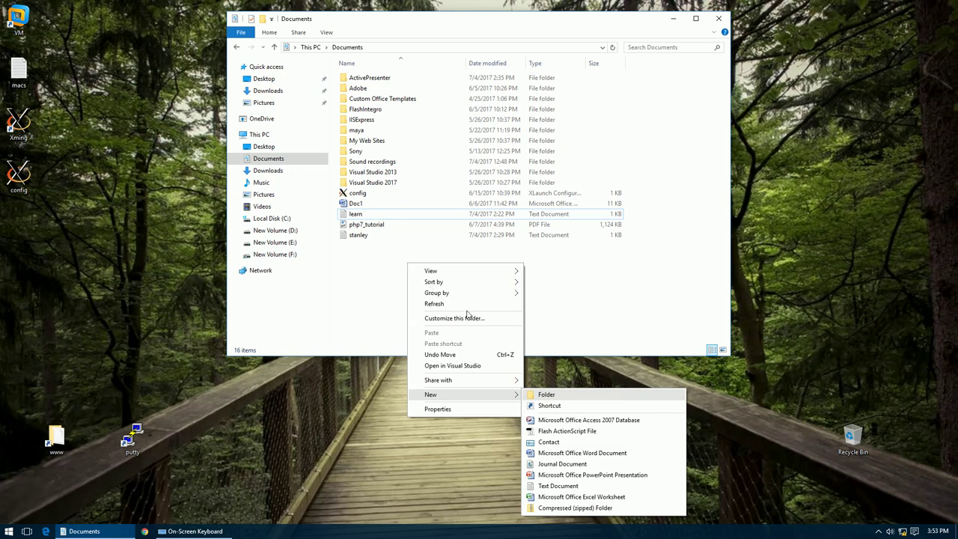
pyautogui.click(572, 396)
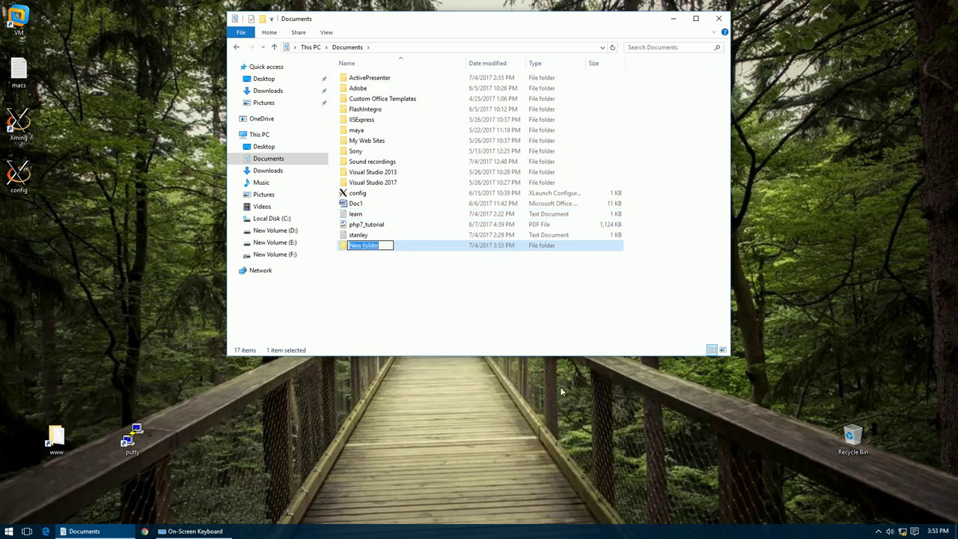
pyautogui.click(367, 248)
pyautogui.moveTo(388, 245); pyautogui.dragTo(348, 246)
pyautogui.press('BackSpace')
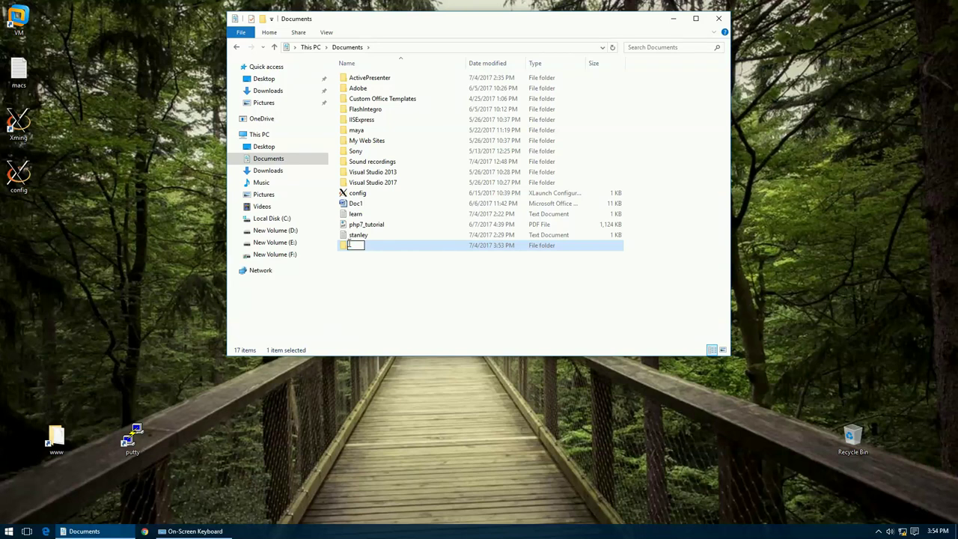
pyautogui.write('My files')
pyautogui.press('Return')
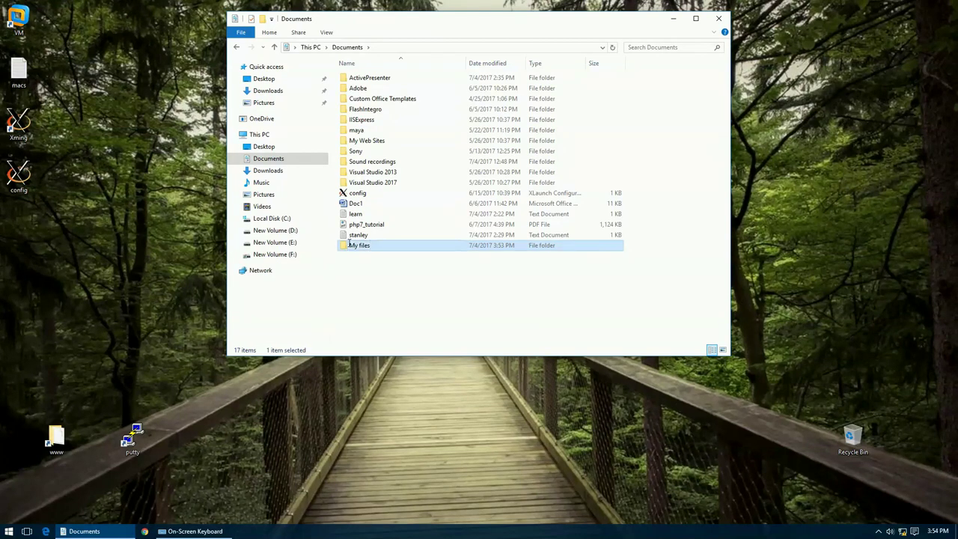
# Step: Highlight the stanley and learn text files in turn beside the new folder and clear the selection
pyautogui.click(402, 299)
pyautogui.click(365, 236)
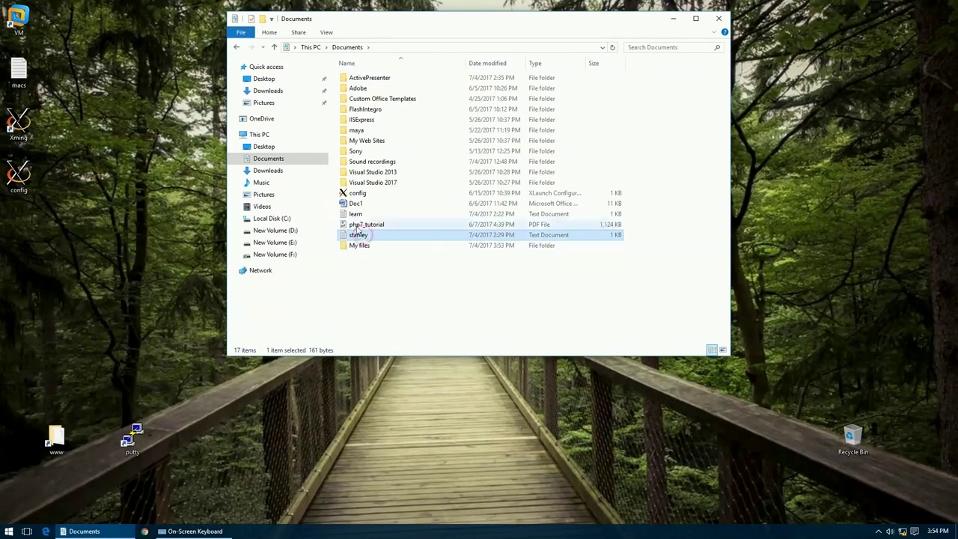
pyautogui.click(357, 214)
pyautogui.click(360, 237)
pyautogui.click(355, 214)
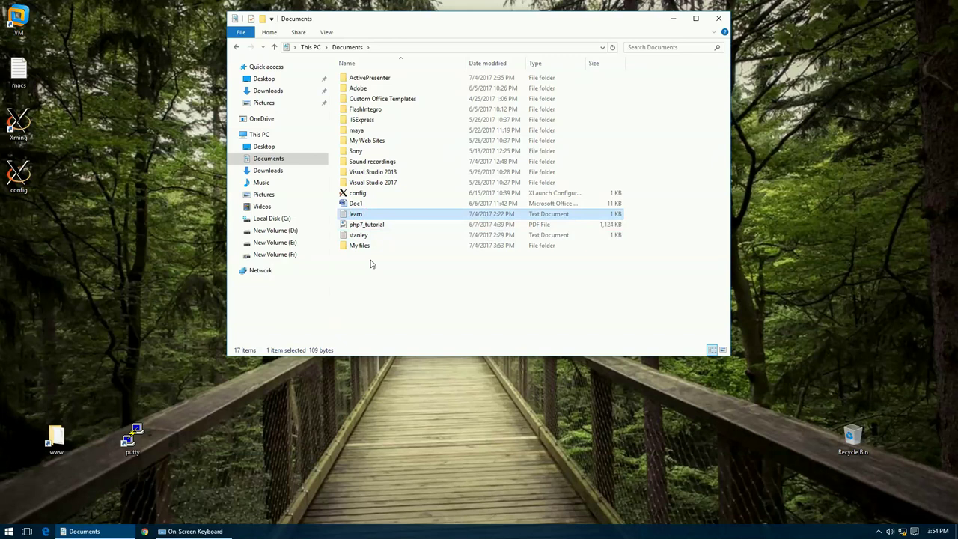
pyautogui.click(394, 322)
# Step: Move the stanley text file into the My files folder and open the folder to check the file there
pyautogui.click(360, 236)
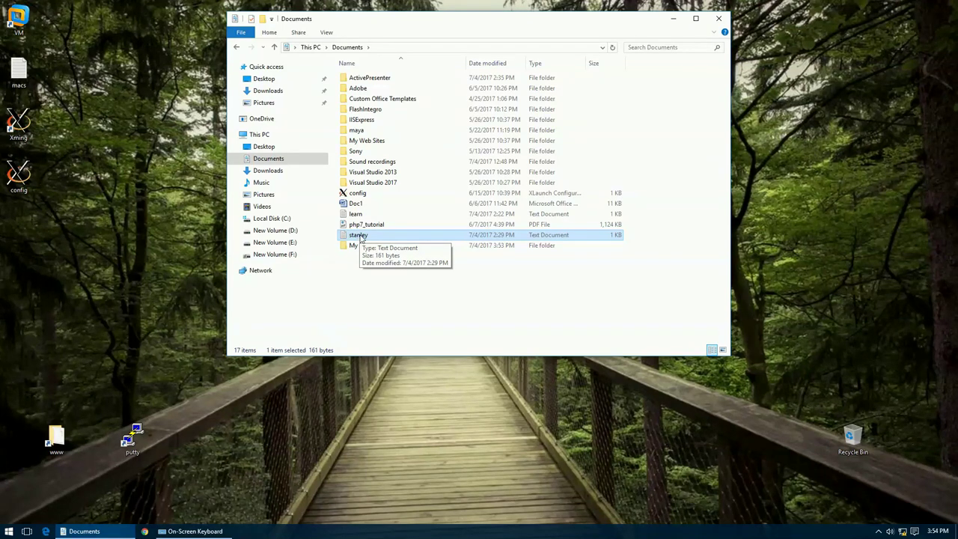
pyautogui.moveTo(361, 239); pyautogui.dragTo(363, 249)
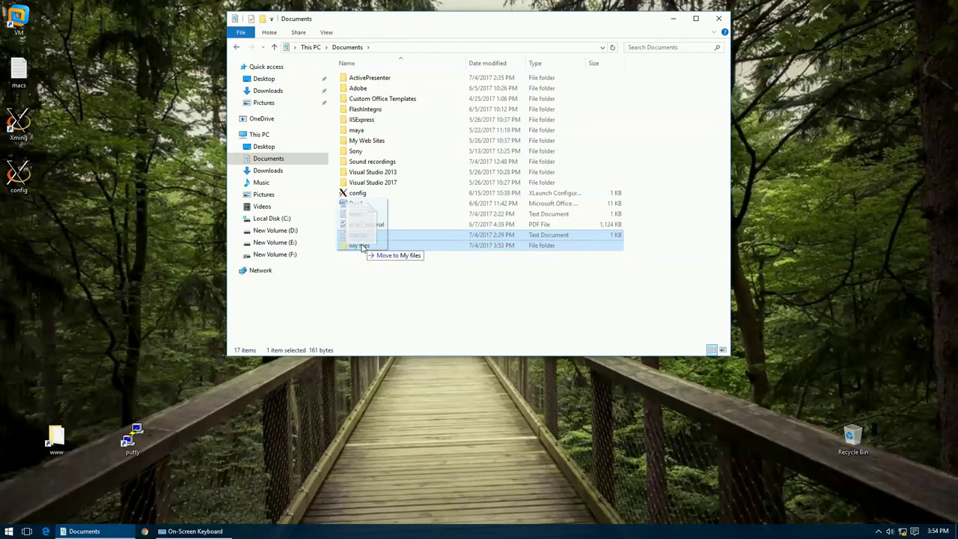
pyautogui.moveTo(363, 249); pyautogui.dragTo(363, 249)
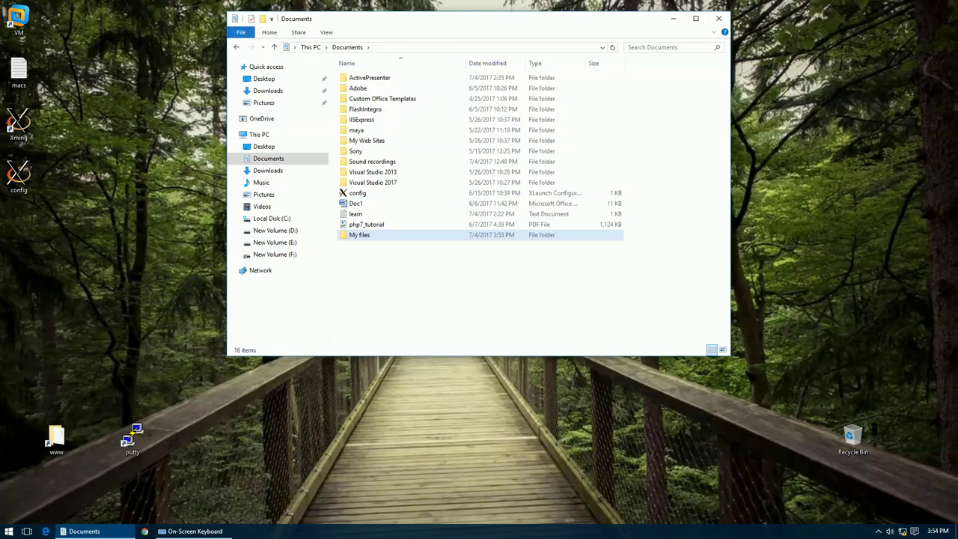
pyautogui.doubleClick(365, 238)
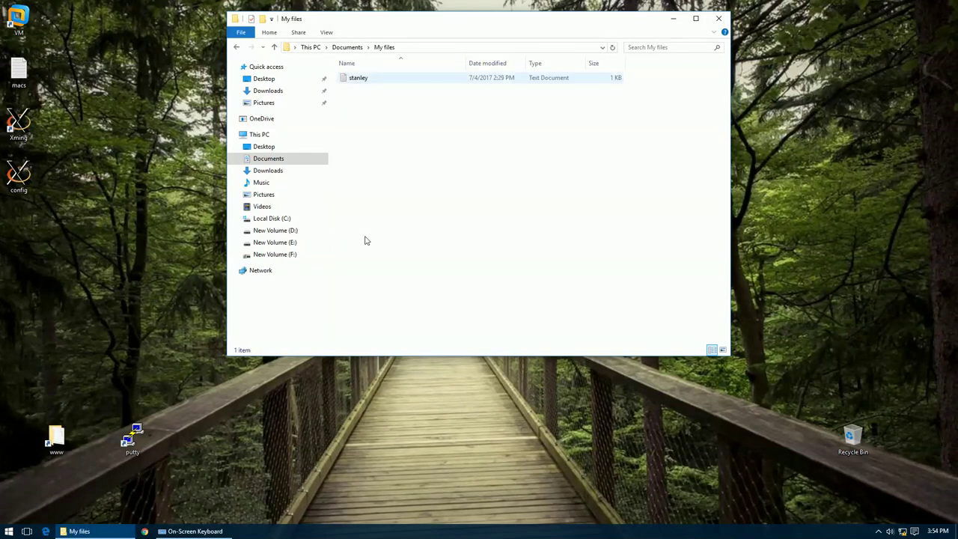
pyautogui.click(354, 82)
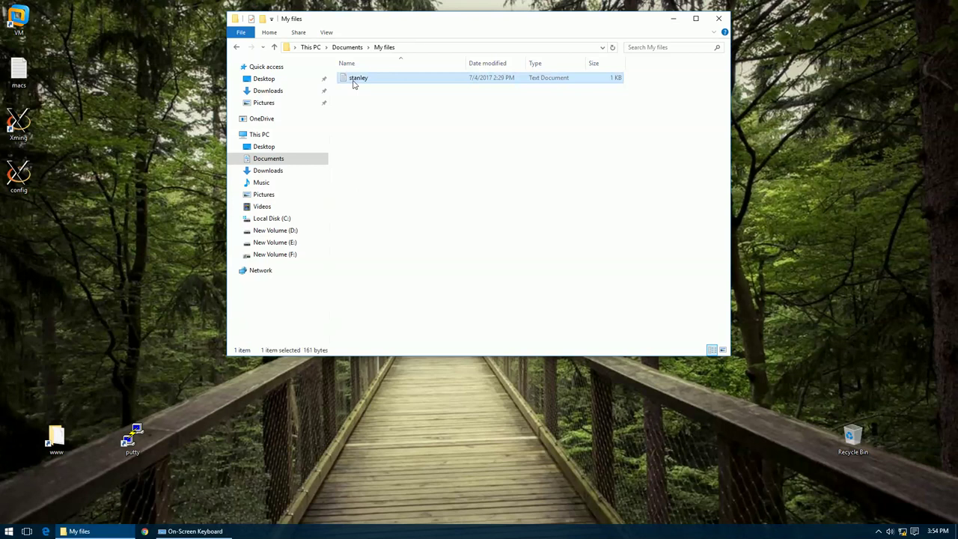
# Step: Return to Documents and move the learn text file into the My files folder
pyautogui.click(347, 47)
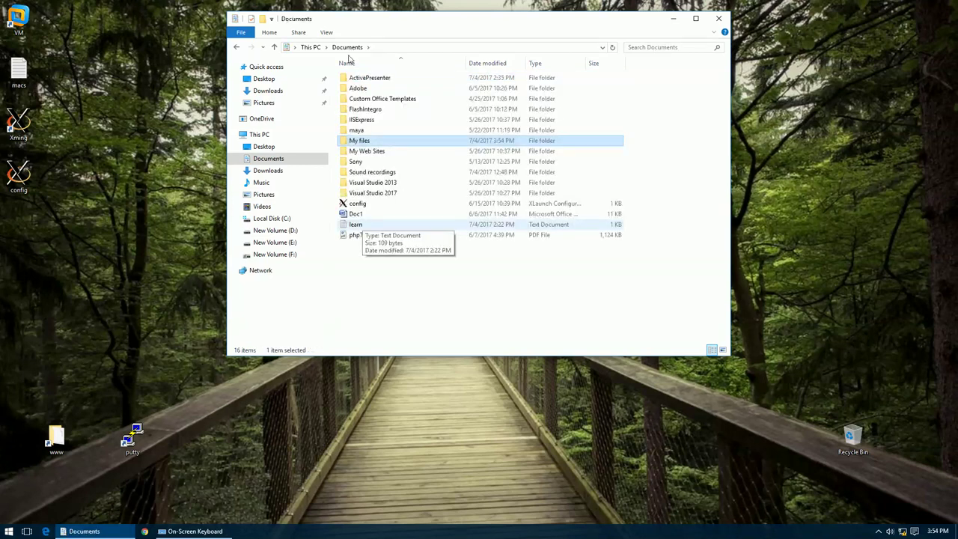
pyautogui.click(360, 229)
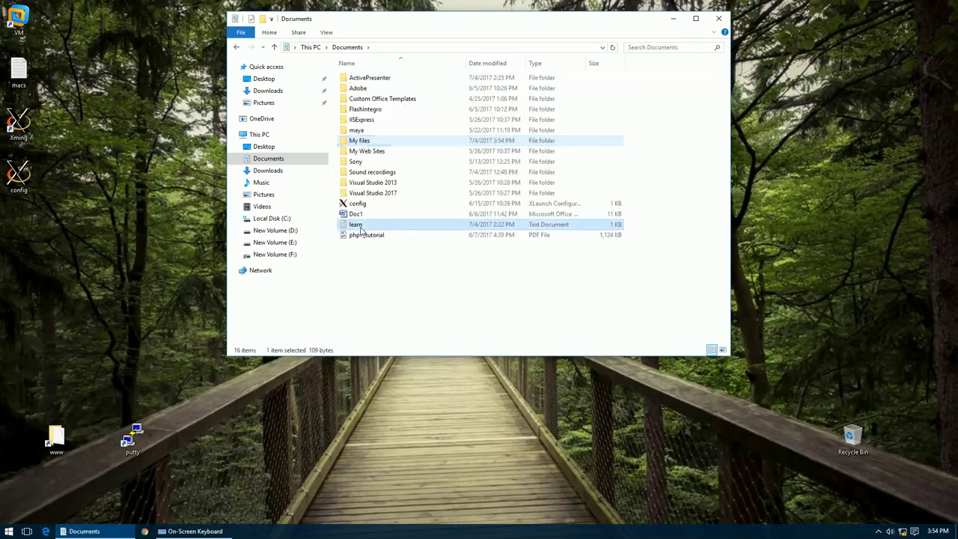
pyautogui.click(361, 142)
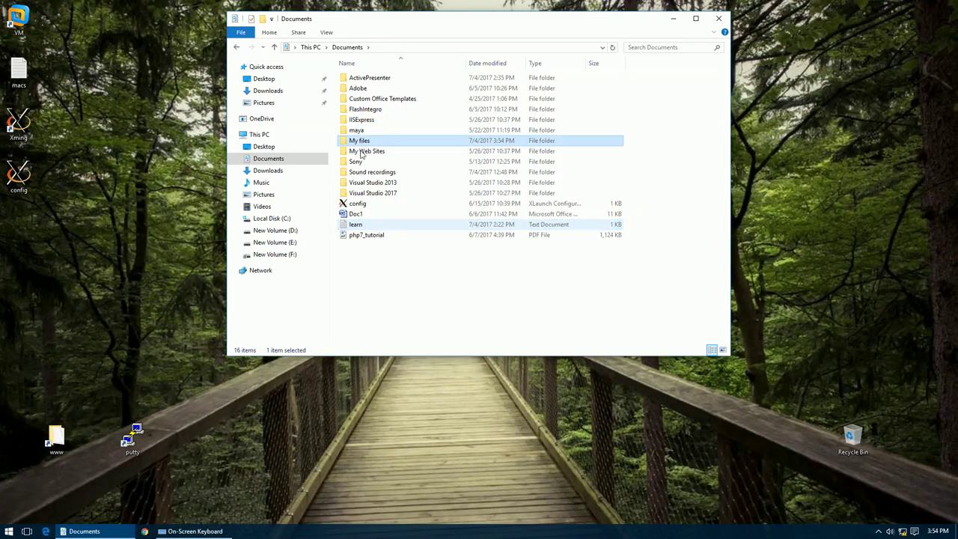
pyautogui.click(360, 228)
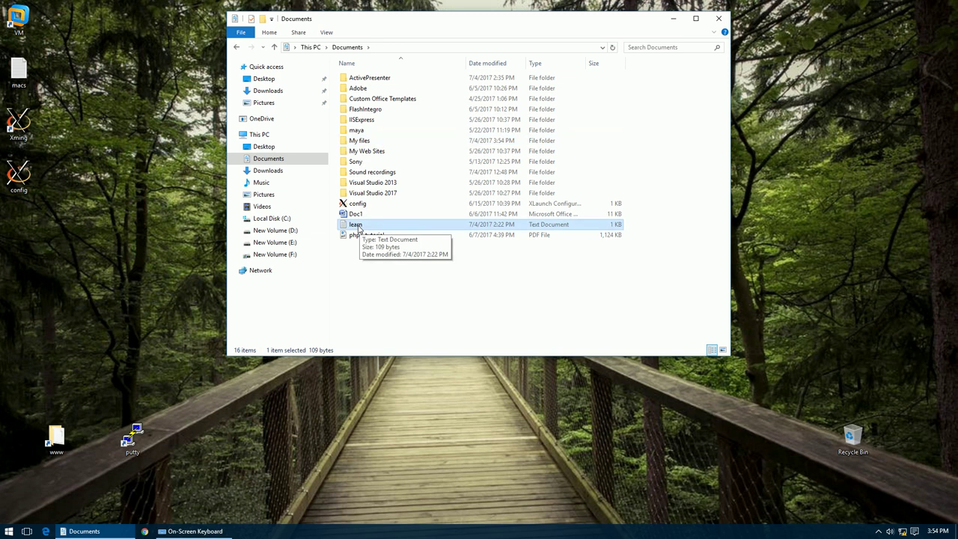
pyautogui.moveTo(359, 230); pyautogui.dragTo(365, 144)
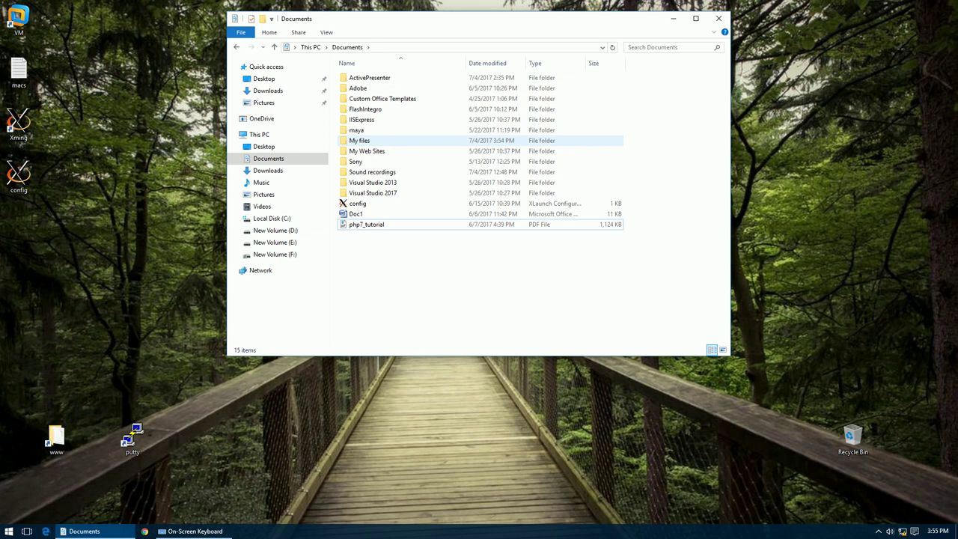
# Step: Open My files, show its full address as text, select all files inside and clear the selection
pyautogui.doubleClick(365, 142)
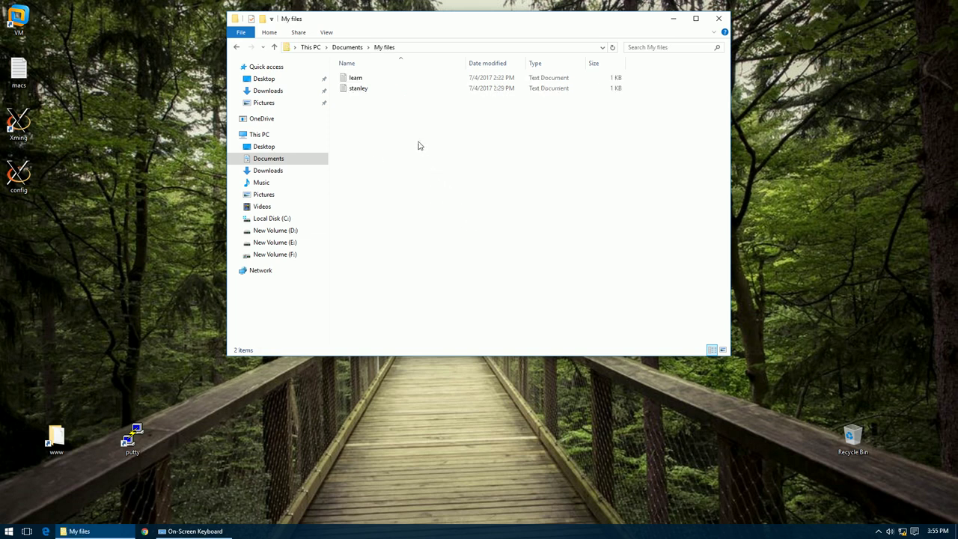
pyautogui.hotkey('ctrl', 'a')
pyautogui.hotkey('alt', 'd')
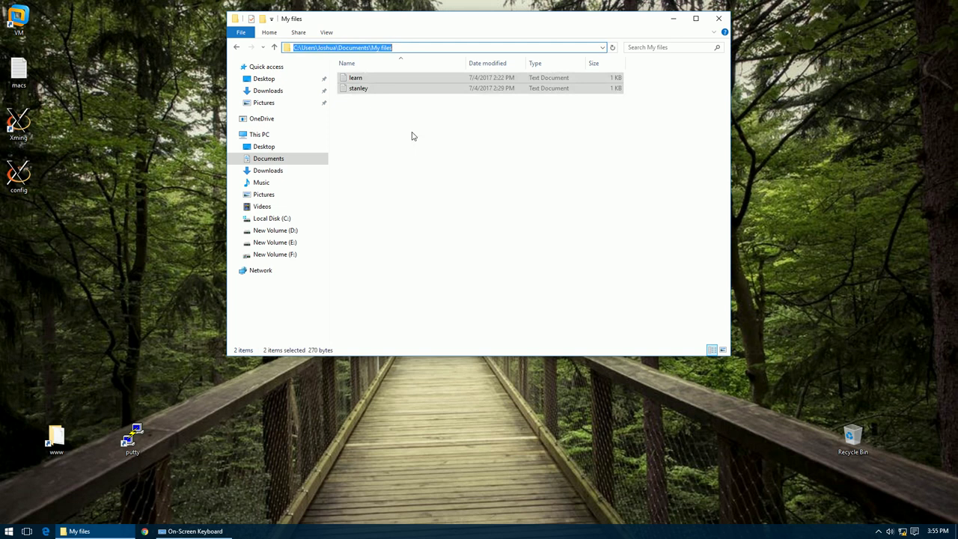
pyautogui.click(438, 185)
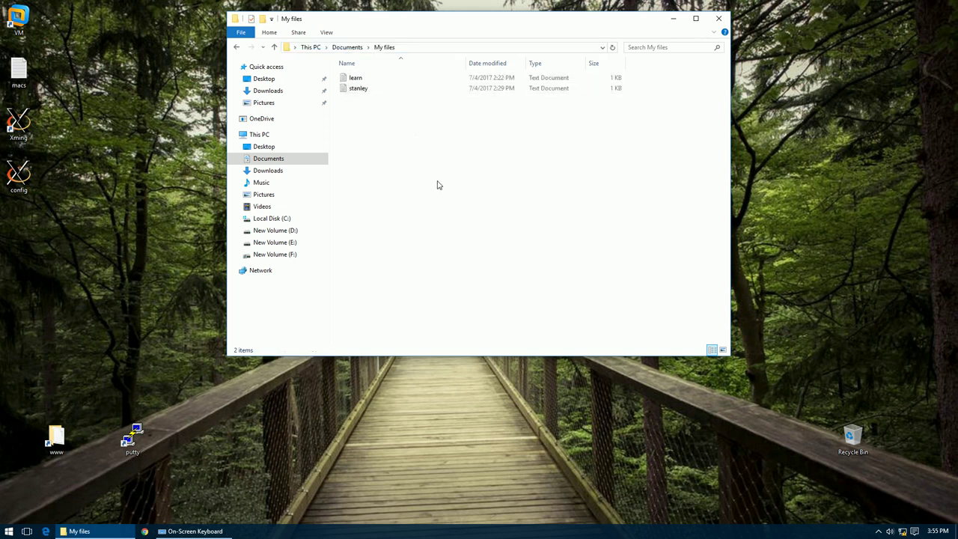
pyautogui.hotkey('ctrl', 'a')
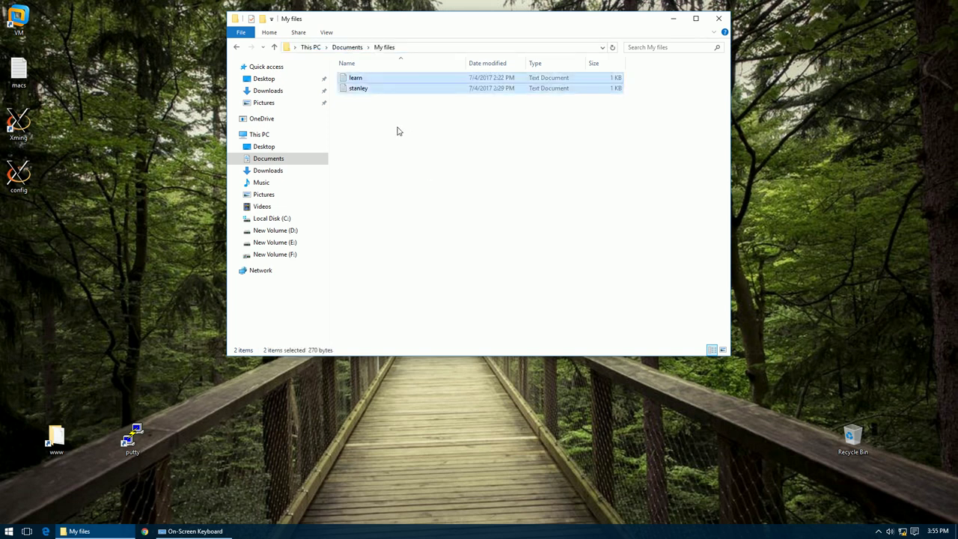
pyautogui.click(436, 157)
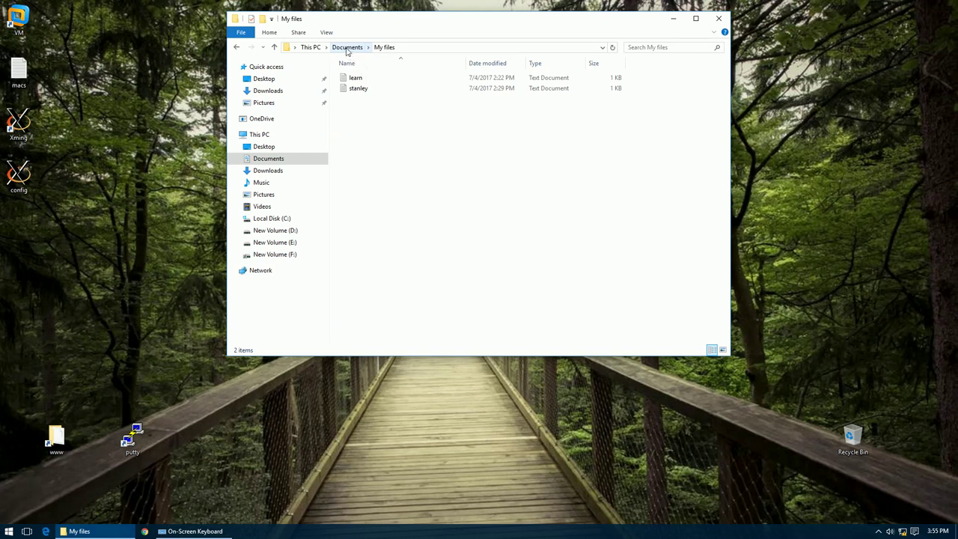
# Step: Return to Documents, shift its window toward the upper-left of the screen and leave the My files name unedited
pyautogui.click(346, 47)
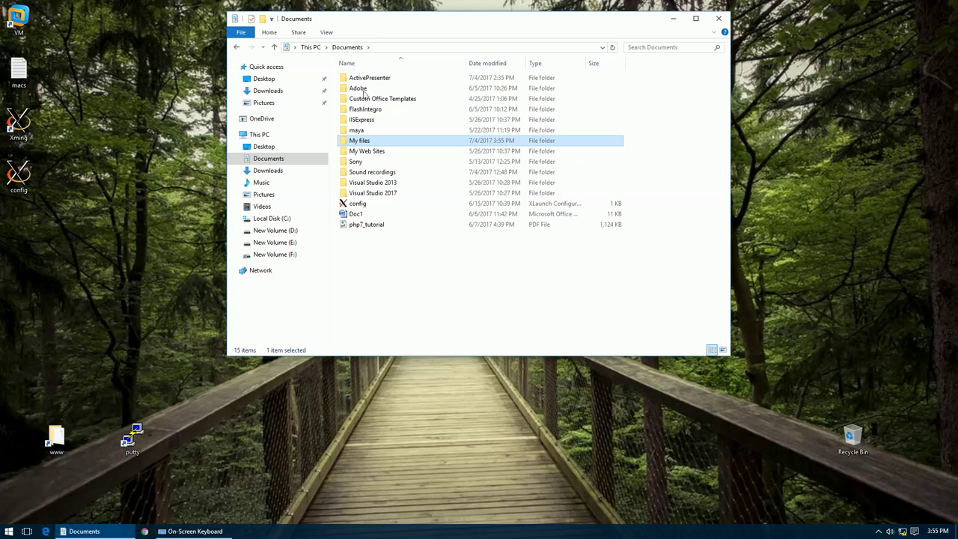
pyautogui.click(382, 141)
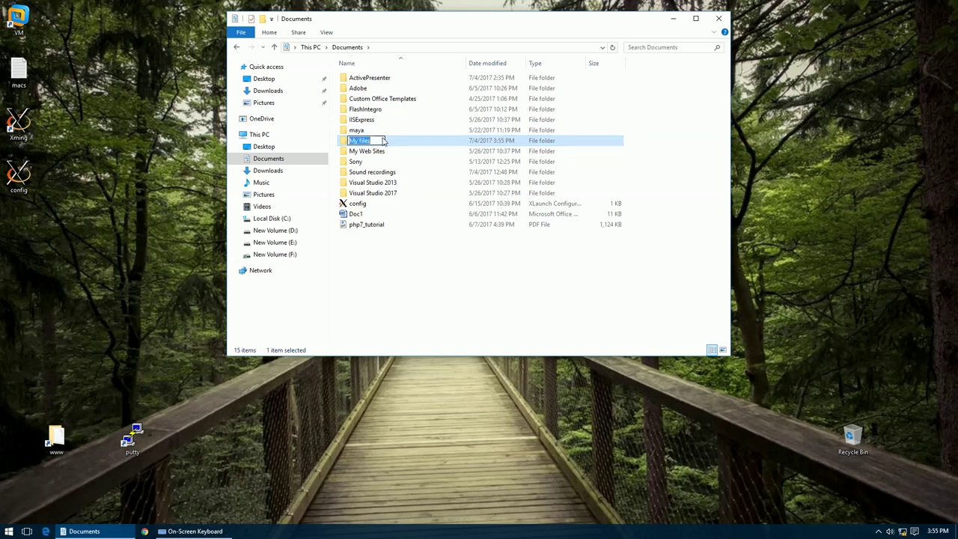
pyautogui.moveTo(531, 24); pyautogui.dragTo(480, 4)
pyautogui.click(408, 254)
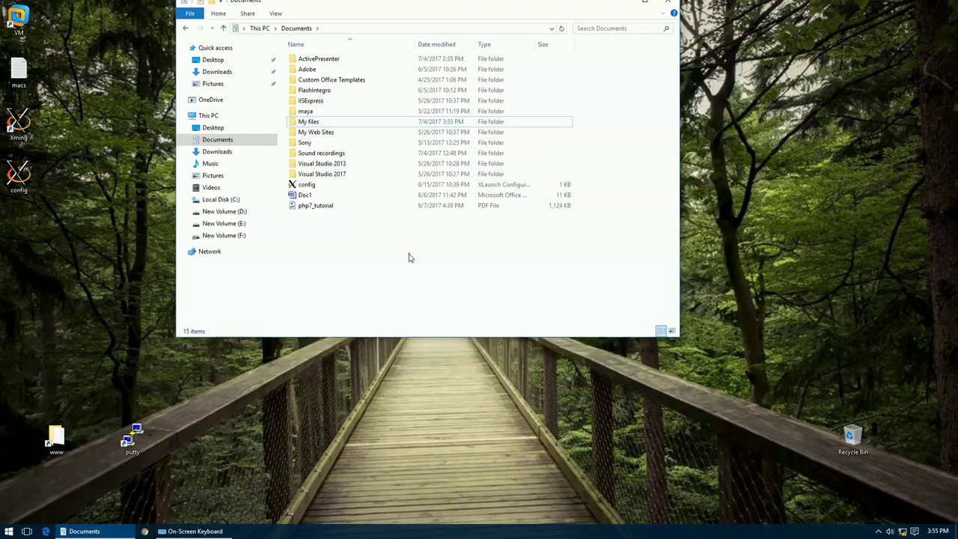
# Step: Open the My files folder name for editing using the On-Screen Keyboard, cancel the edit and minimize the keyboard
pyautogui.click(334, 123)
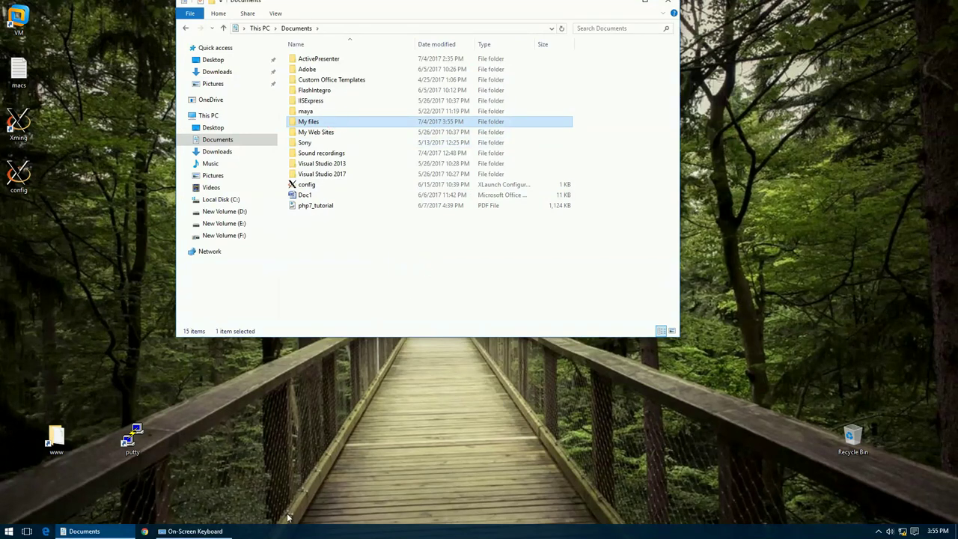
pyautogui.click(197, 531)
pyautogui.click(128, 499)
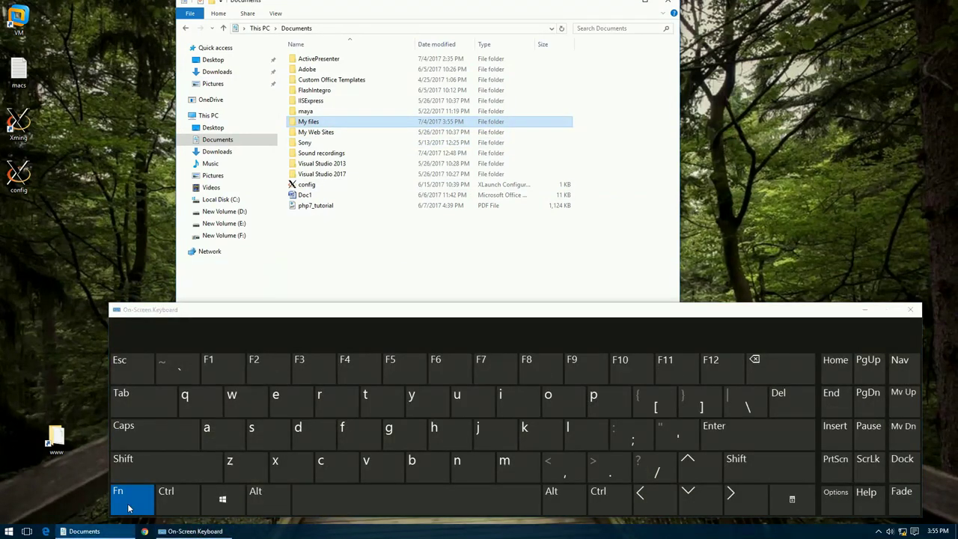
pyautogui.click(267, 367)
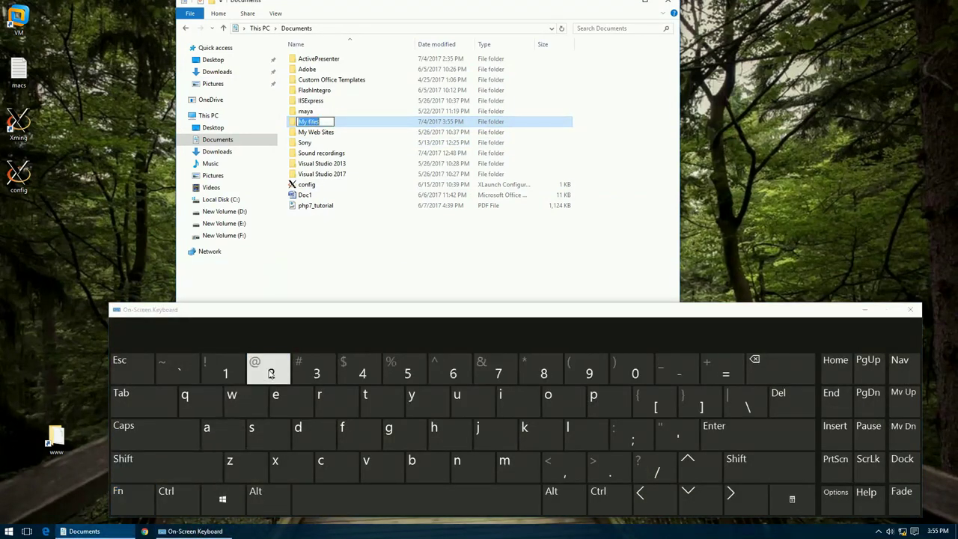
pyautogui.click(356, 287)
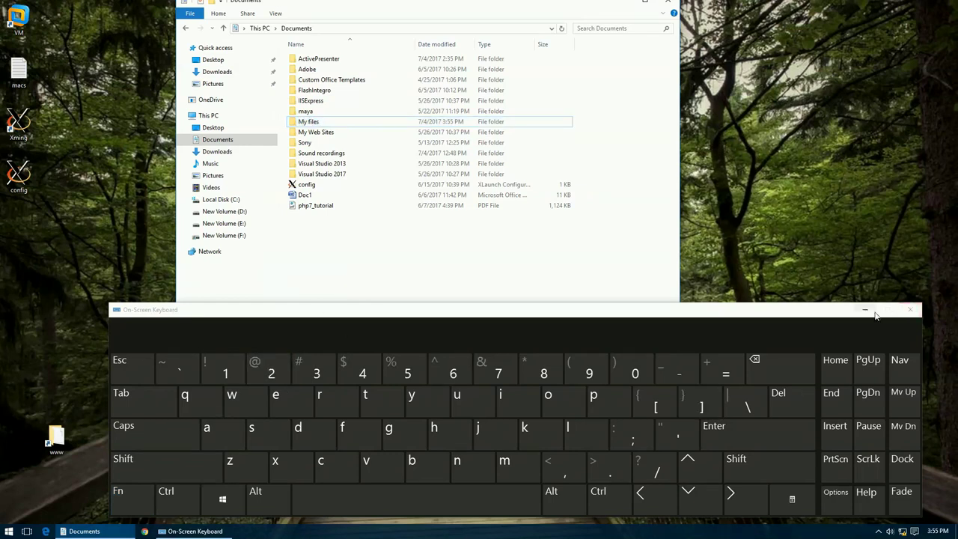
pyautogui.click(865, 310)
# Step: Rename the My files folder in Documents to the owner's first name in possessive form followed by "files"
pyautogui.click(329, 121)
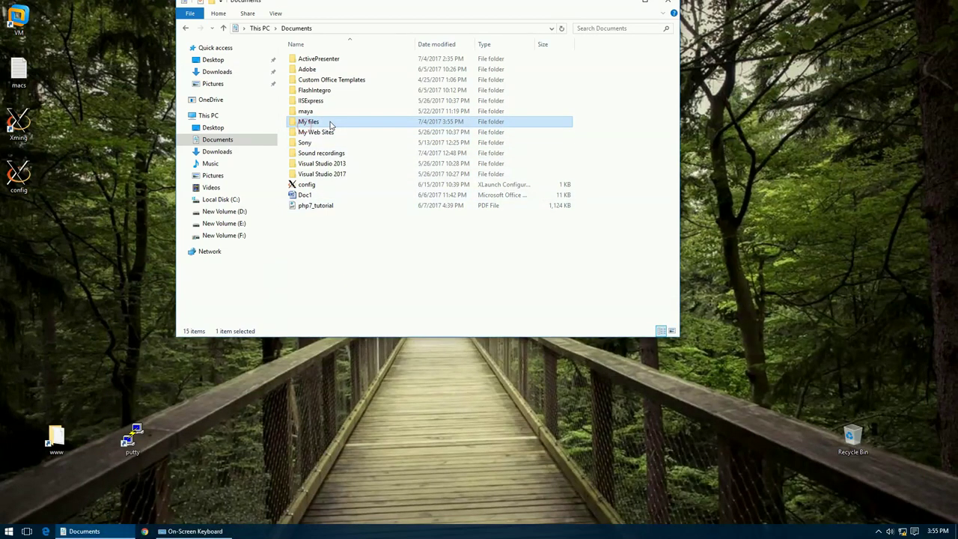
pyautogui.rightClick(330, 125)
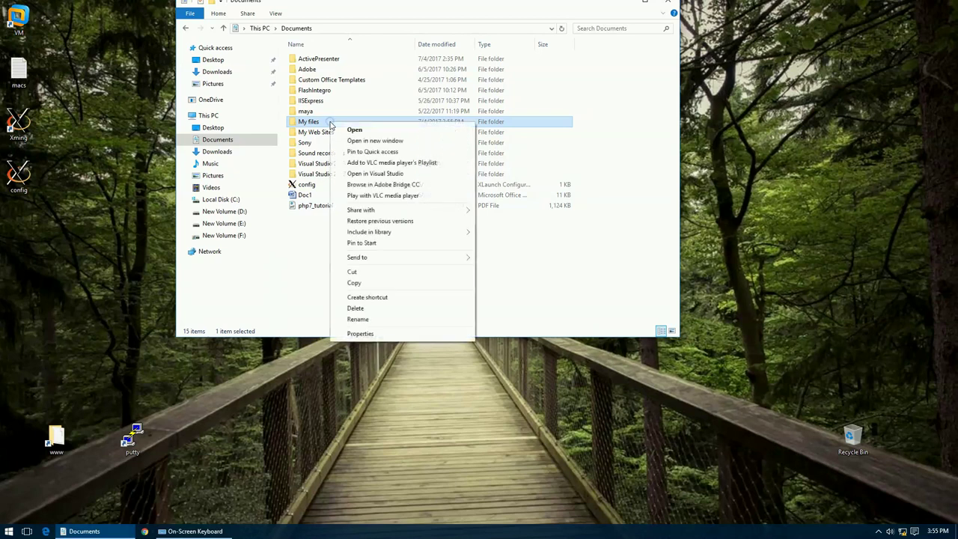
pyautogui.click(358, 320)
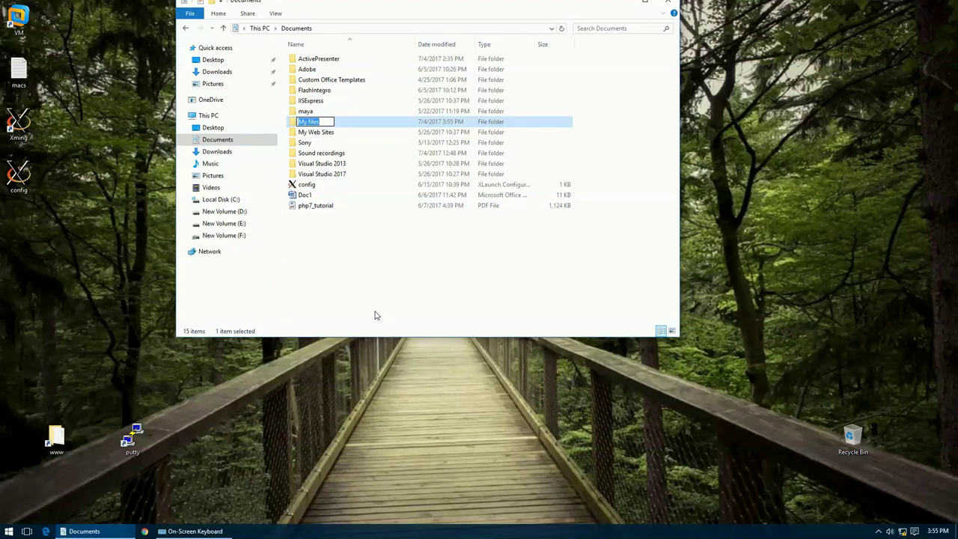
pyautogui.write("Stanley's files")
pyautogui.press('Return')
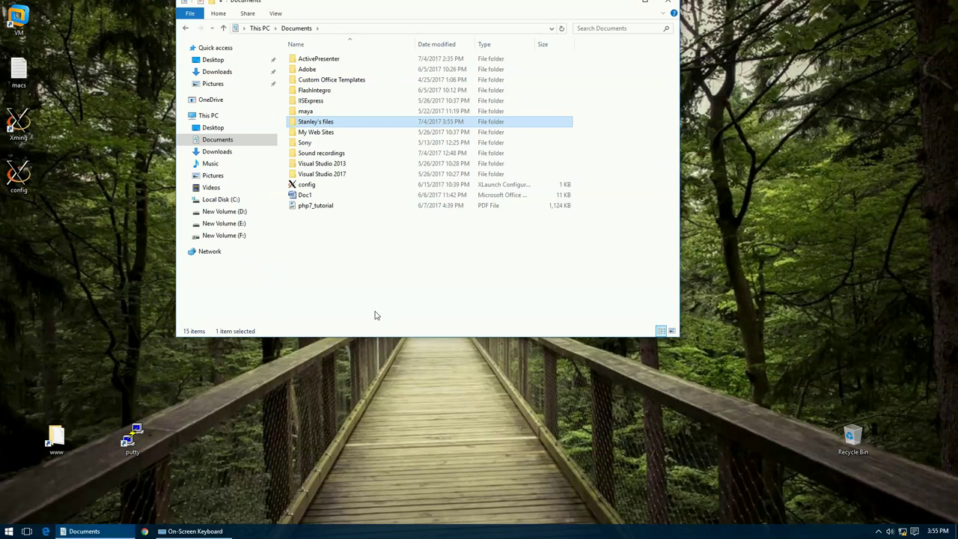
# Step: Open the renamed folder, try selecting all its files, and return to Documents with nothing selected
pyautogui.press('Return')
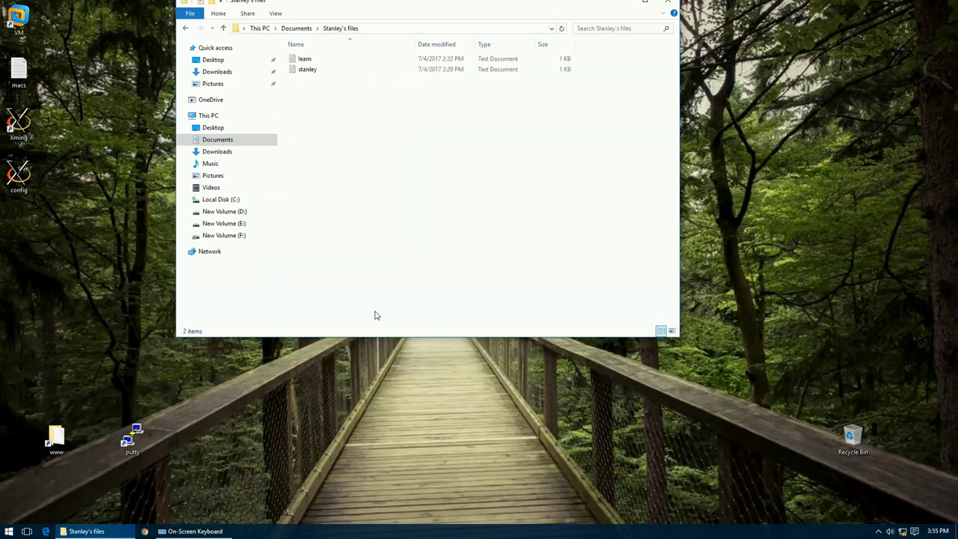
pyautogui.moveTo(376, 172); pyautogui.dragTo(307, 54)
pyautogui.click(389, 132)
pyautogui.hotkey('ctrl', 'a')
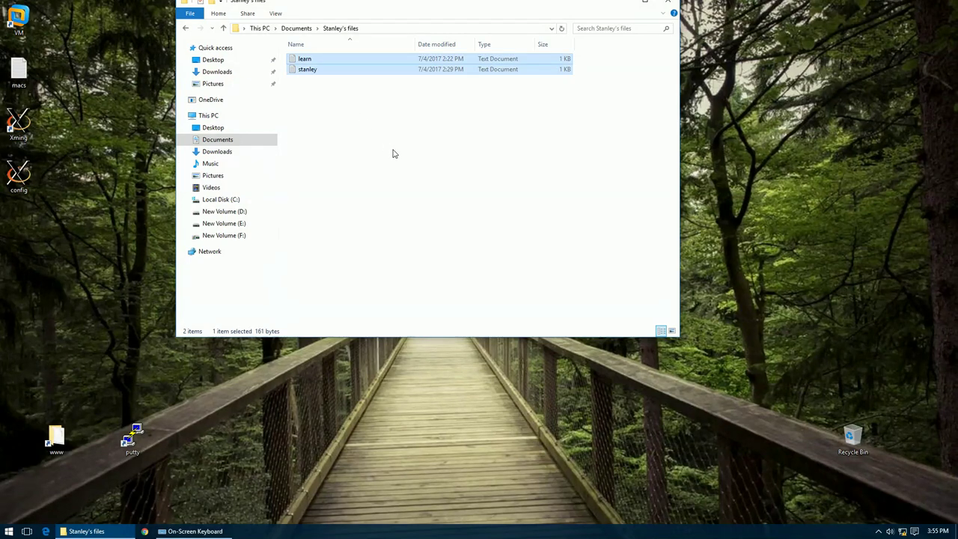
pyautogui.click(358, 140)
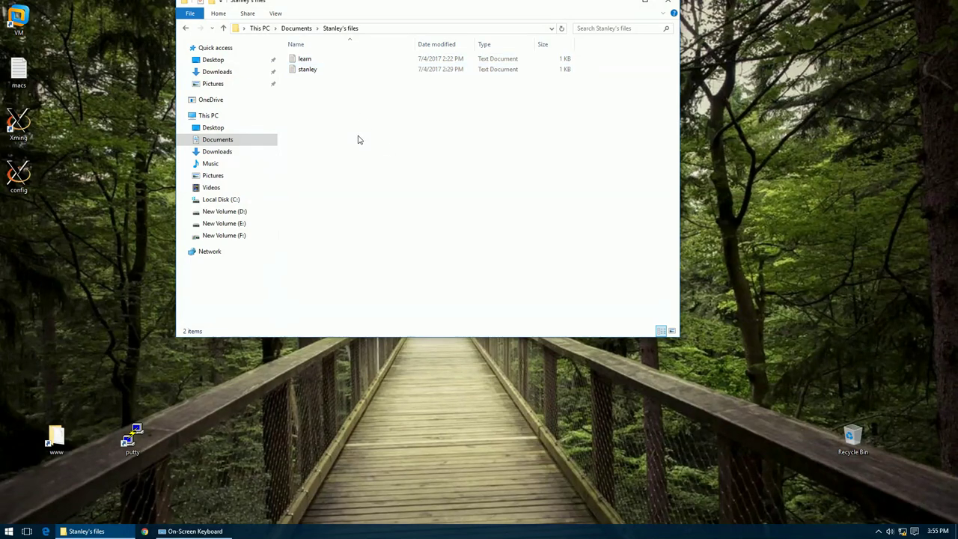
pyautogui.click(301, 30)
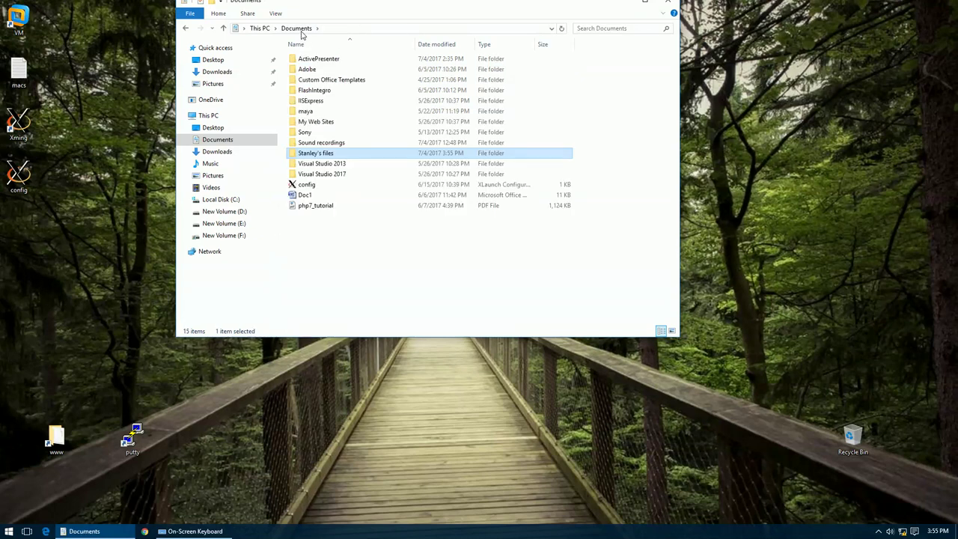
pyautogui.click(403, 274)
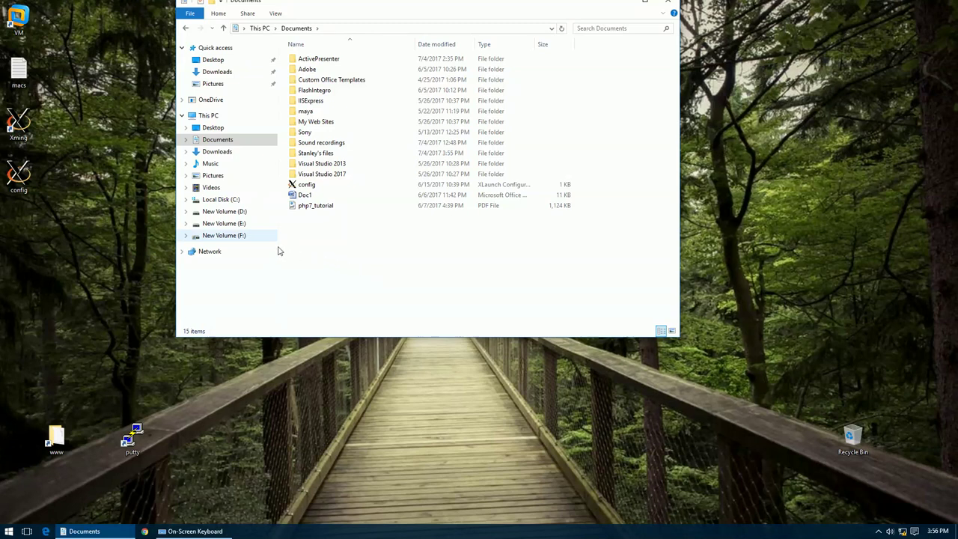
# Step: Create a new folder named My folder on the New Volume (F:) drive
pyautogui.click(234, 236)
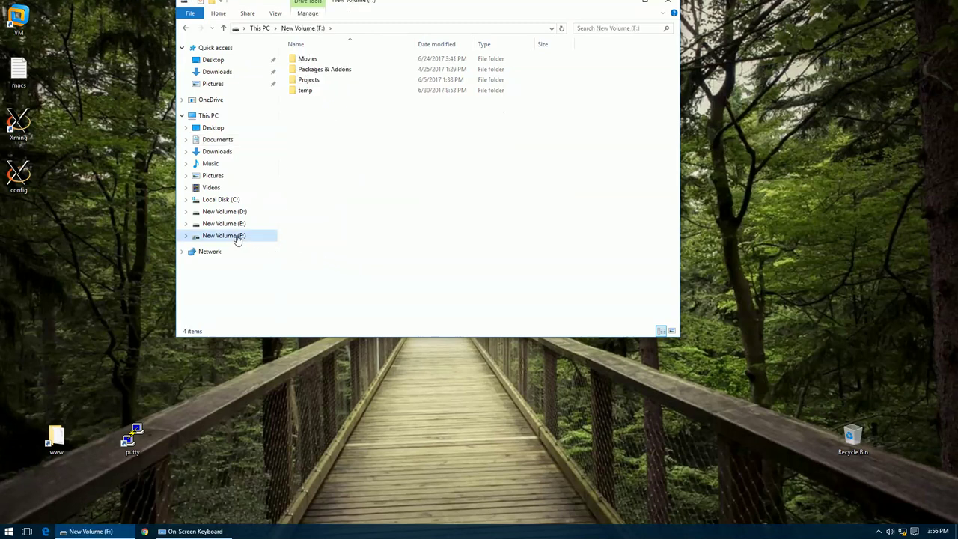
pyautogui.rightClick(356, 140)
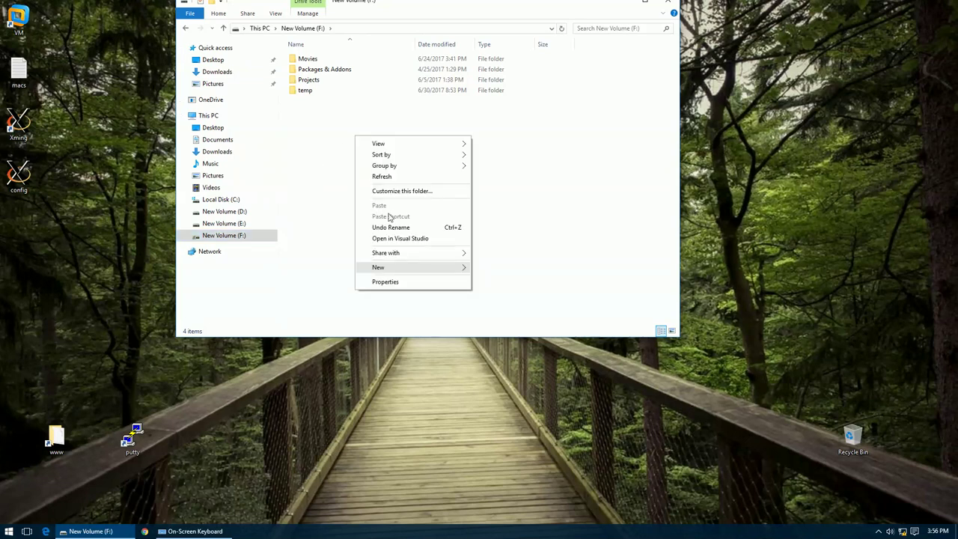
pyautogui.moveTo(411, 269)
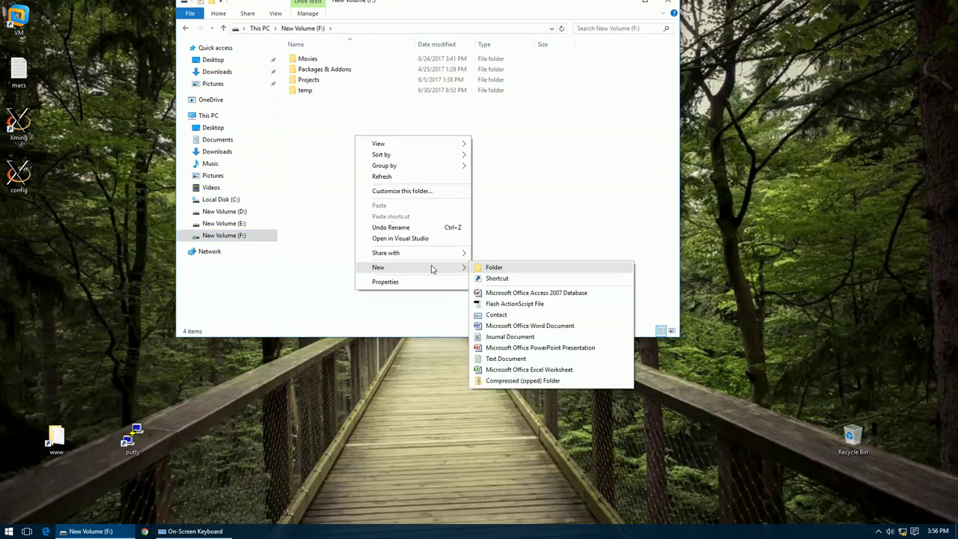
pyautogui.click(502, 267)
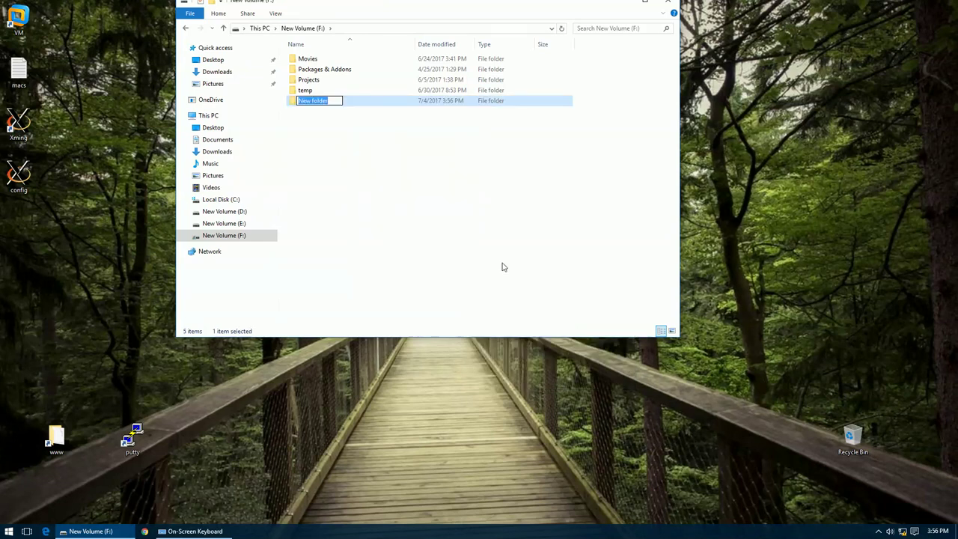
pyautogui.write('y')
pyautogui.press('BackSpace')
pyautogui.write('My foled')
pyautogui.press('BackSpace')
pyautogui.press('BackSpace')
pyautogui.write('der')
pyautogui.press('Return')
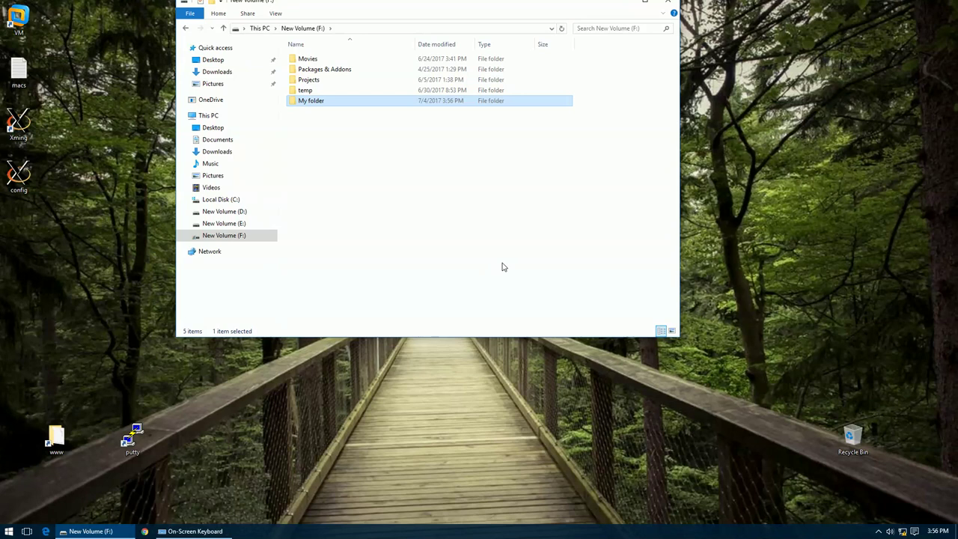
# Step: Open My folder and create a new text document named first inside it
pyautogui.press('Return')
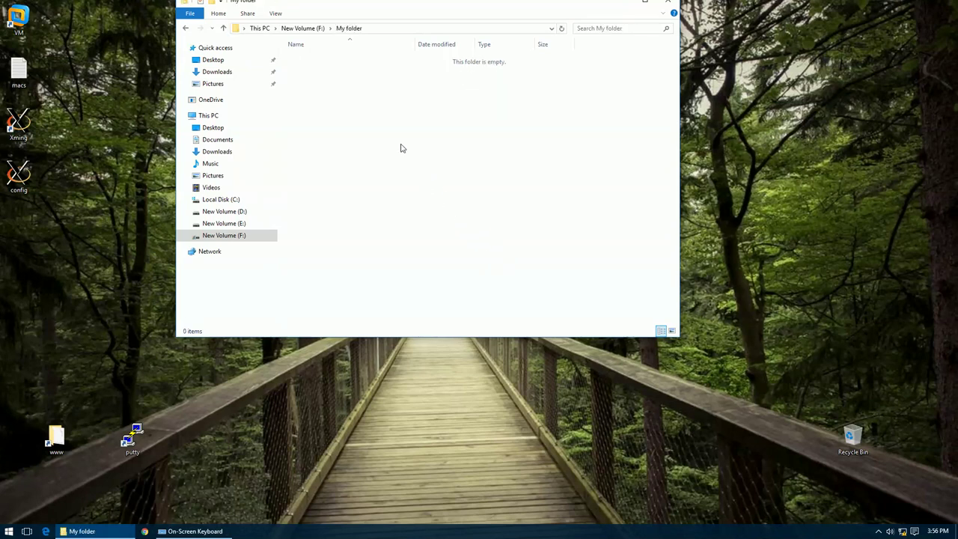
pyautogui.rightClick(362, 100)
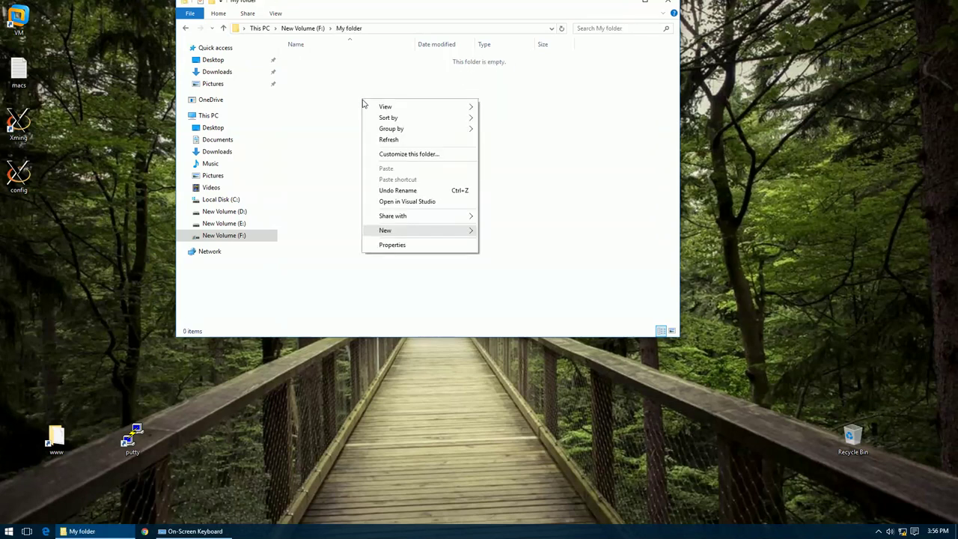
pyautogui.moveTo(417, 235)
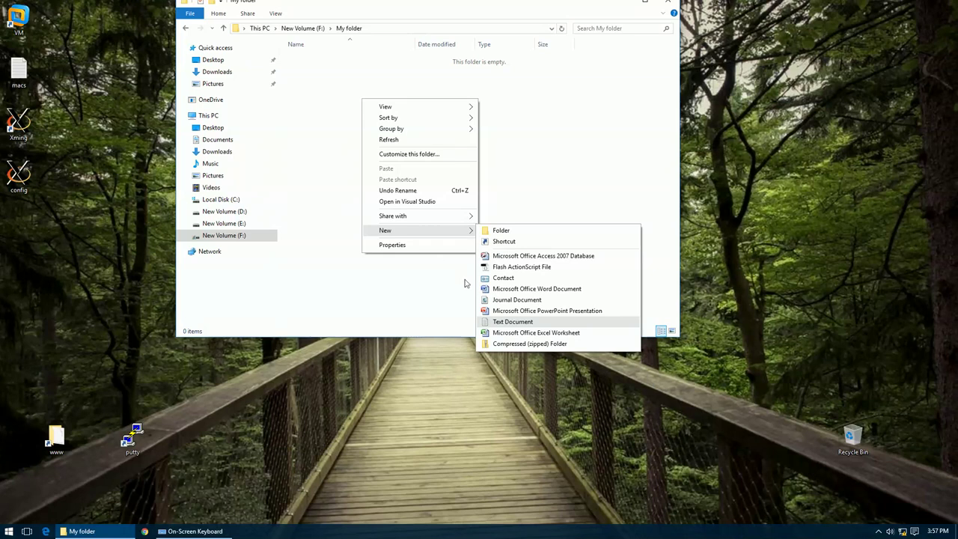
pyautogui.click(510, 326)
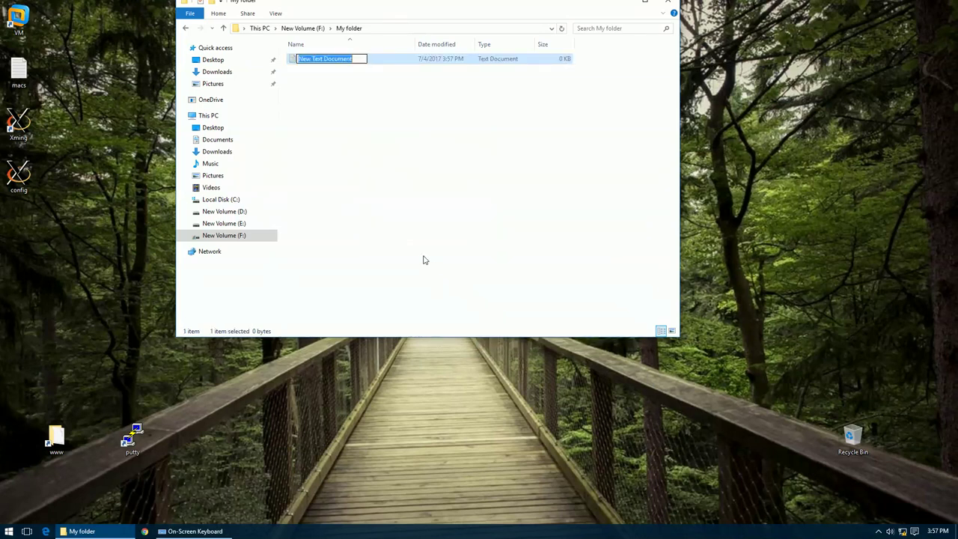
pyautogui.write('firest')
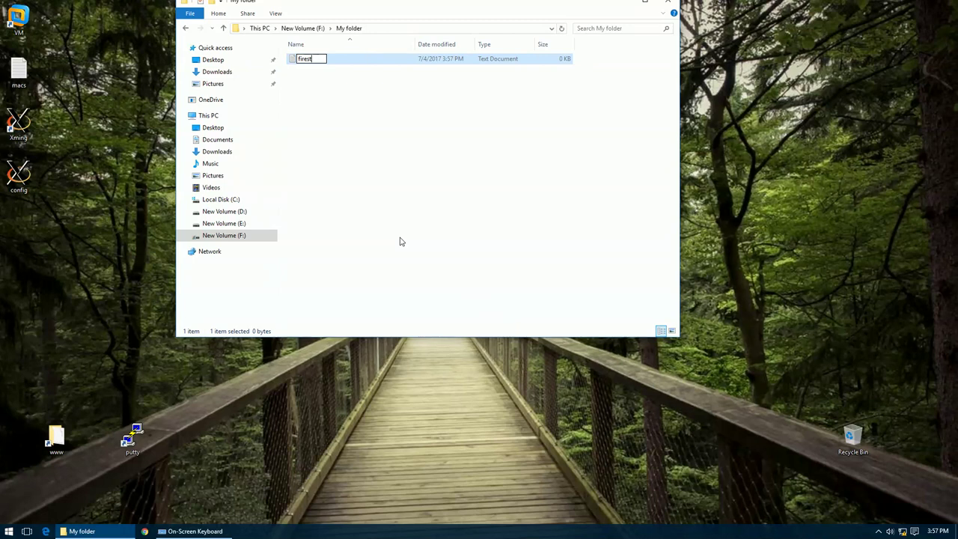
pyautogui.press('BackSpace')
pyautogui.press('BackSpace')
pyautogui.press('BackSpace')
pyautogui.write('st')
pyautogui.press('Return')
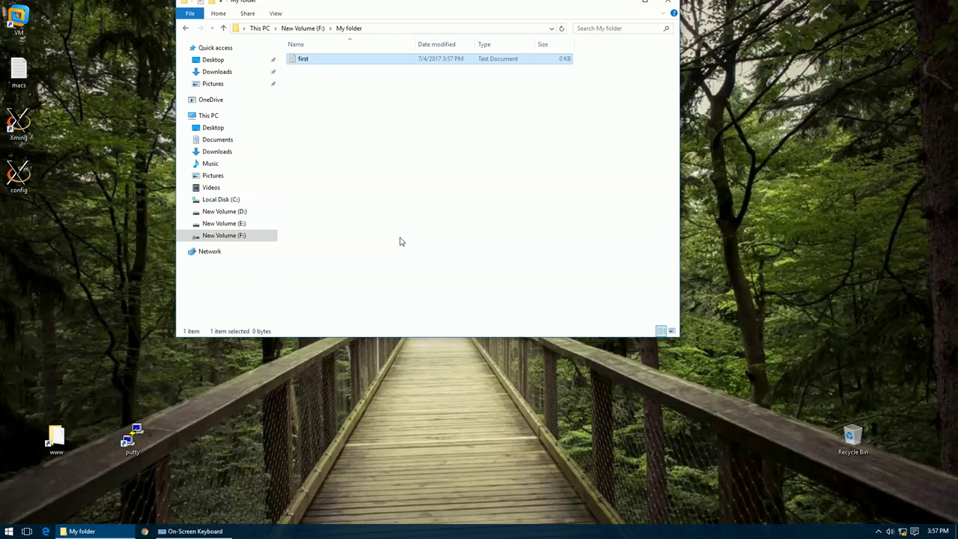
# Step: Open the first document in Notepad and write "This document is created in the second session of learn computer in tamil"
pyautogui.press('Return')
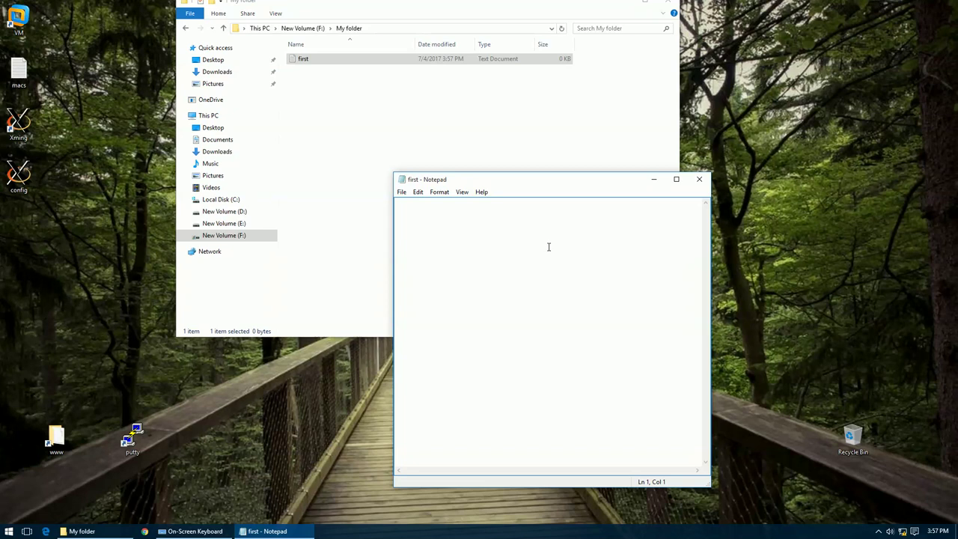
pyautogui.write('This document is created on')
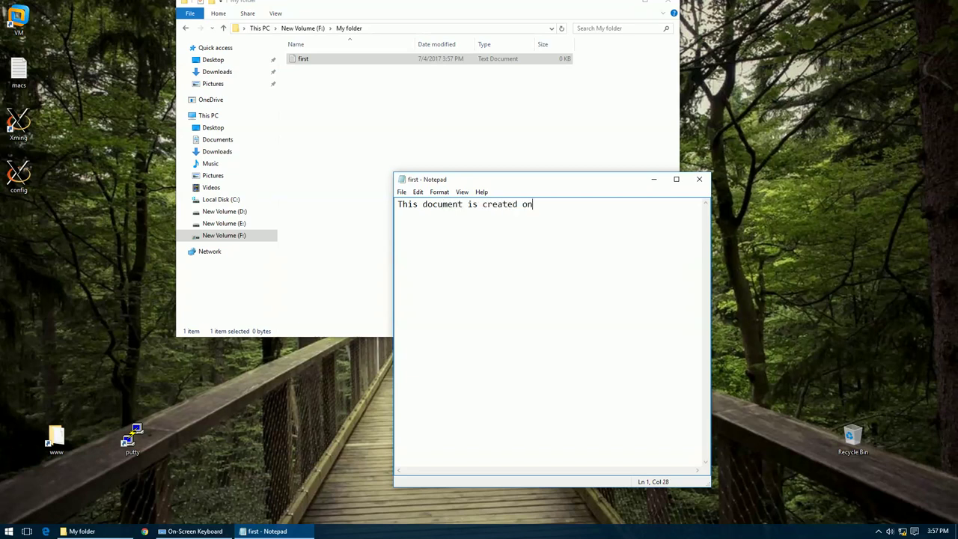
pyautogui.press('BackSpace')
pyautogui.press('BackSpace')
pyautogui.write('in the second session of tamil')
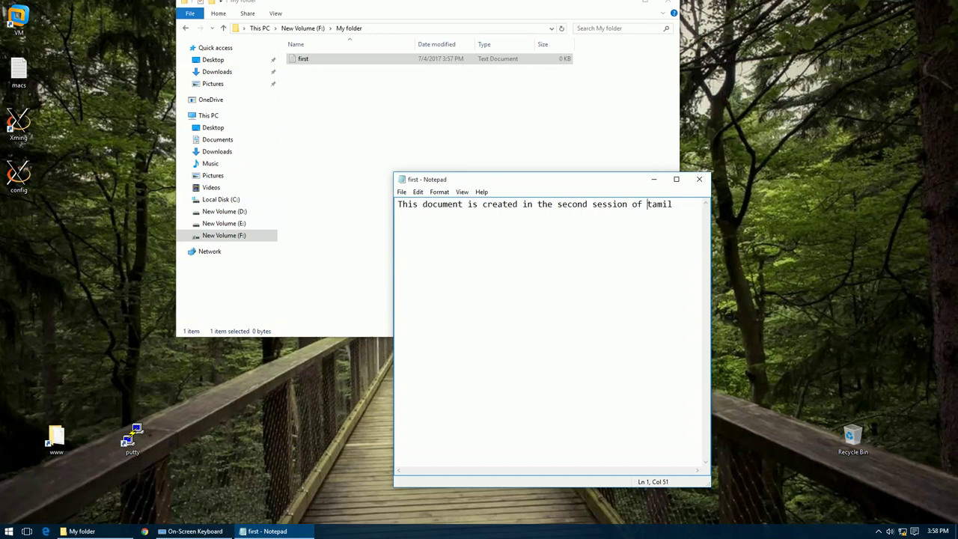
pyautogui.write('learn computer in')
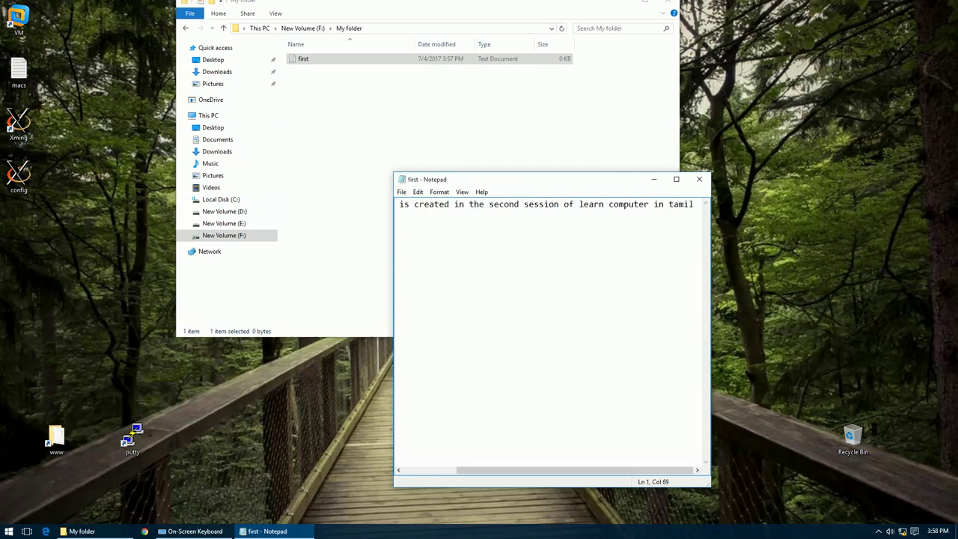
# Step: Return to the start of the line and turn on Word Wrap for the document
pyautogui.press('Home')
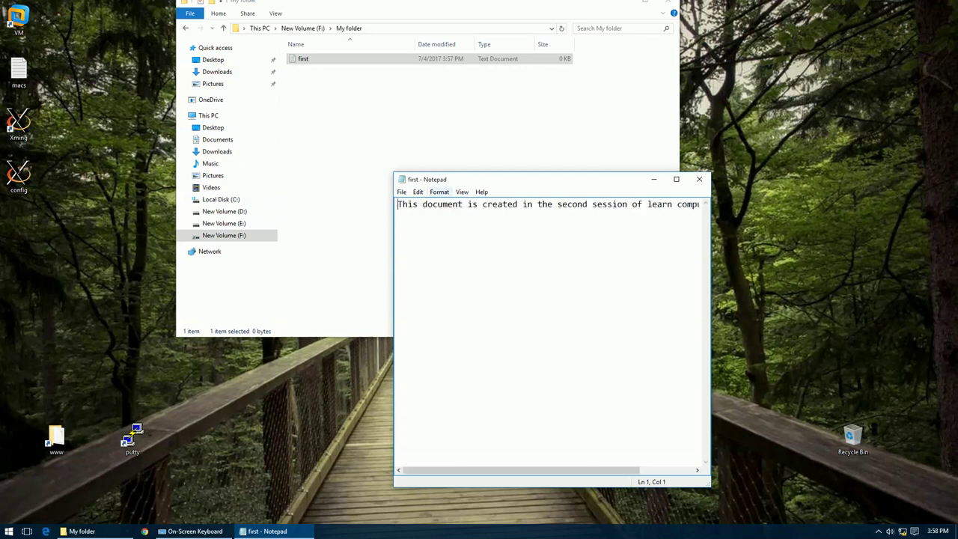
pyautogui.click(442, 192)
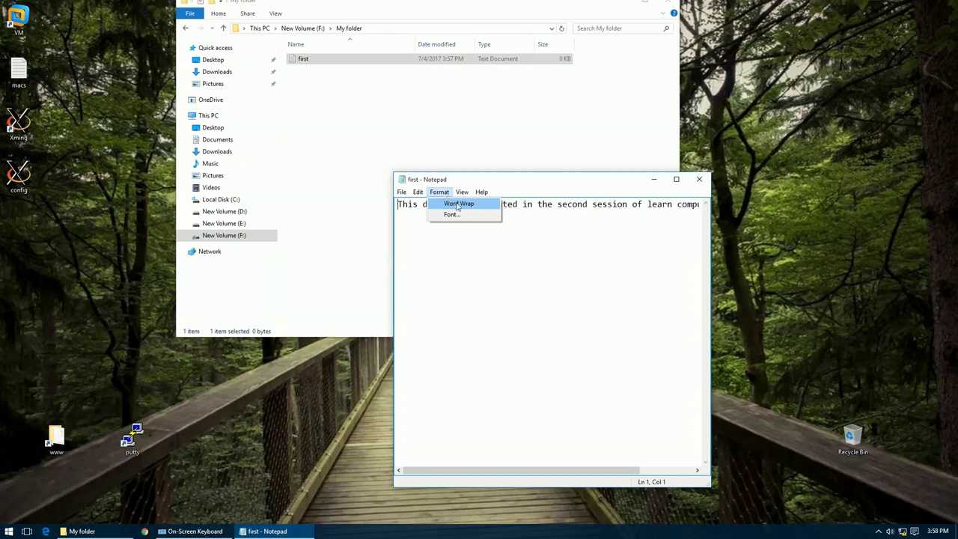
pyautogui.click(460, 205)
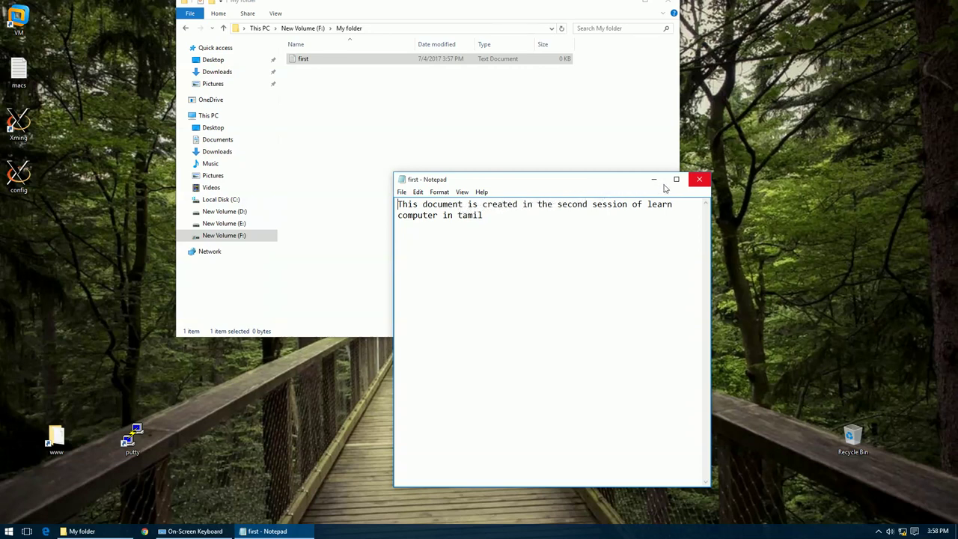
pyautogui.click(699, 183)
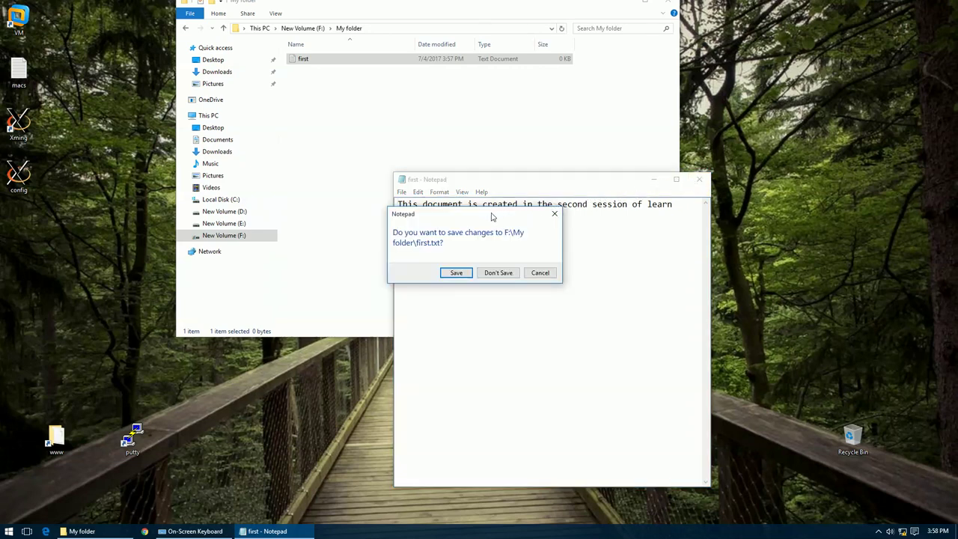
pyautogui.moveTo(495, 214); pyautogui.dragTo(515, 269)
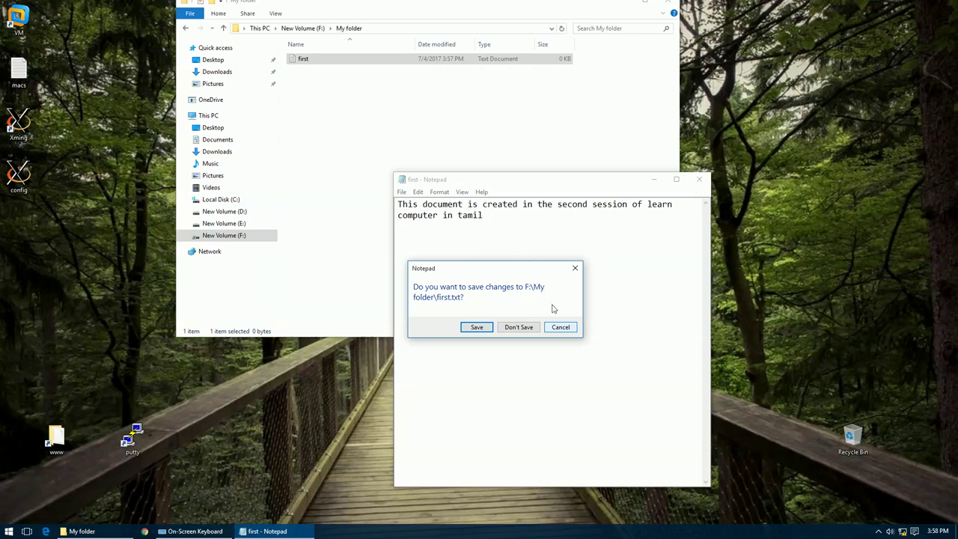
pyautogui.click(565, 328)
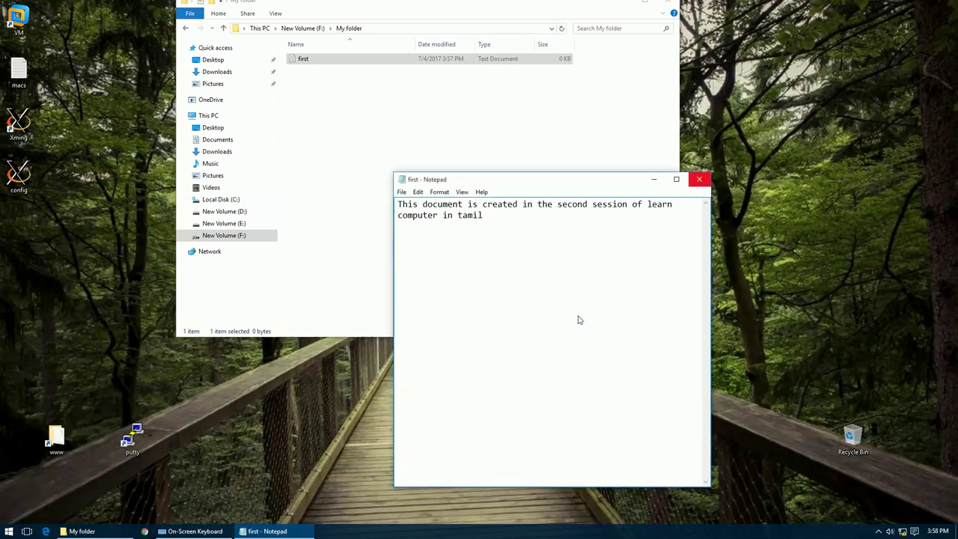
# Step: Close the first document with its changes saved, and reopen it briefly from My folder to check the saved text
pyautogui.click(700, 180)
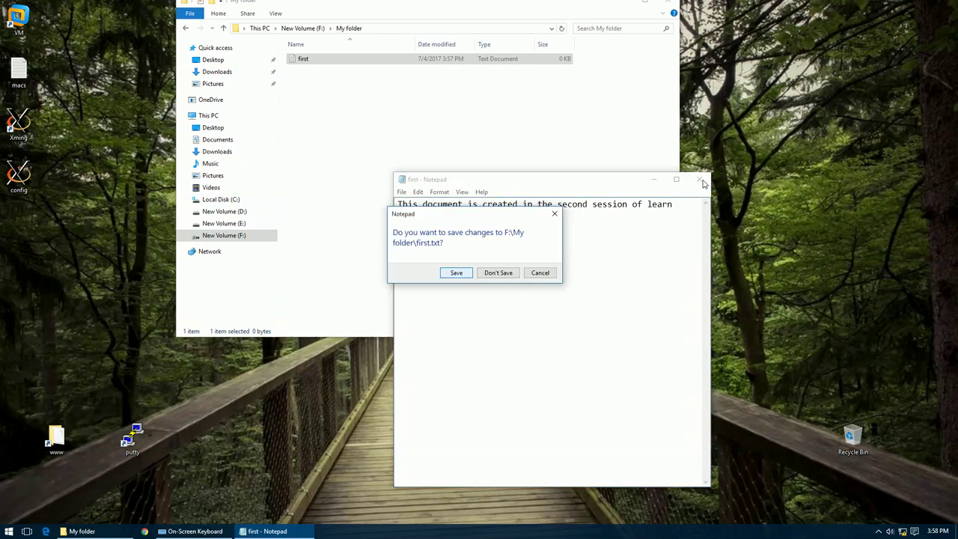
pyautogui.click(451, 274)
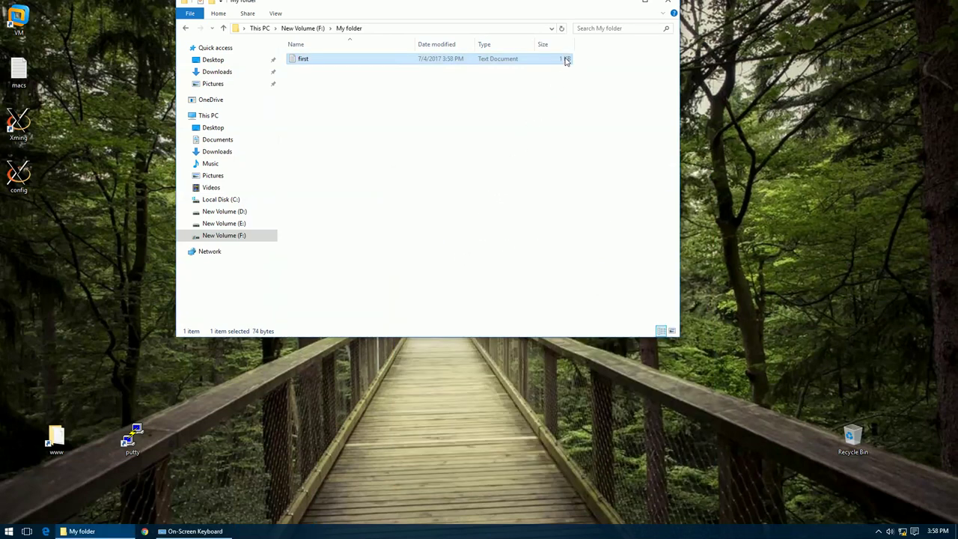
pyautogui.doubleClick(567, 60)
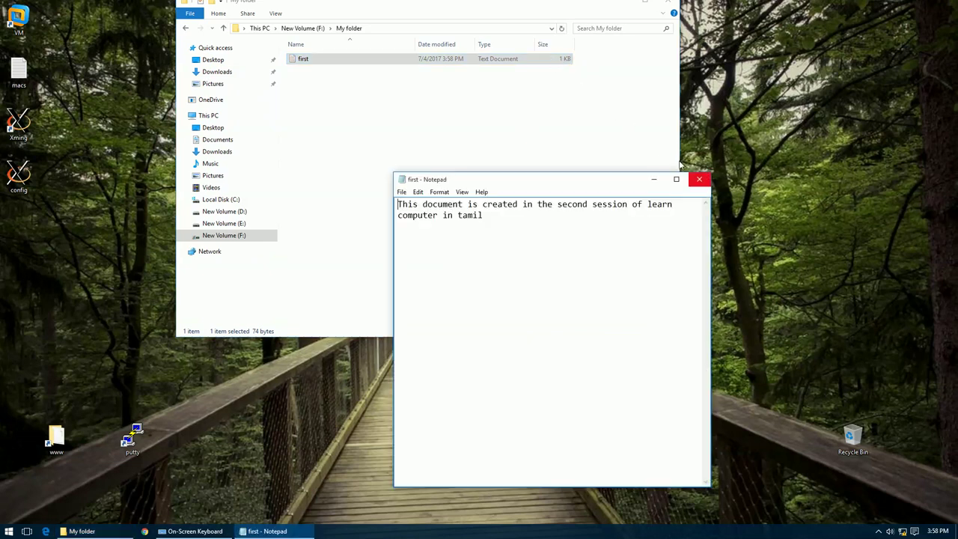
pyautogui.click(701, 180)
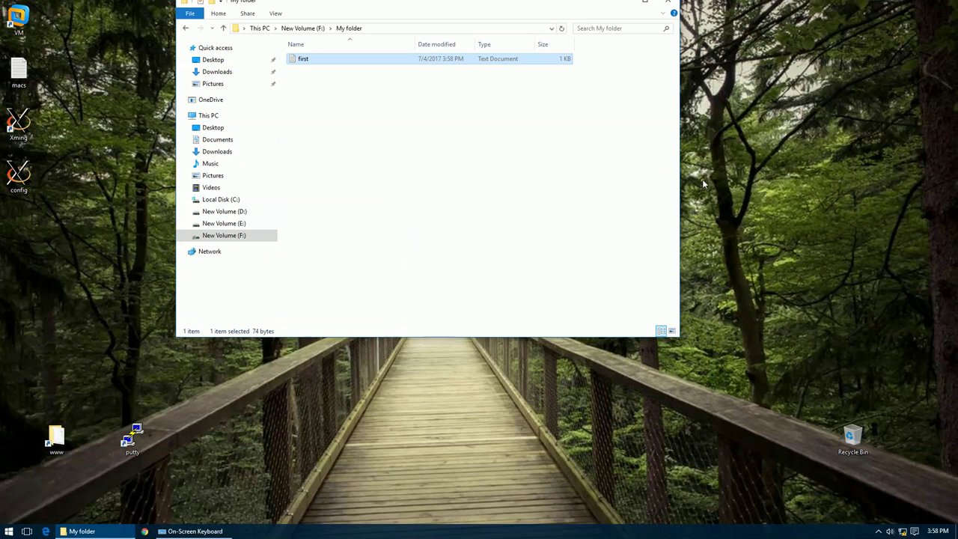
pyautogui.click(509, 224)
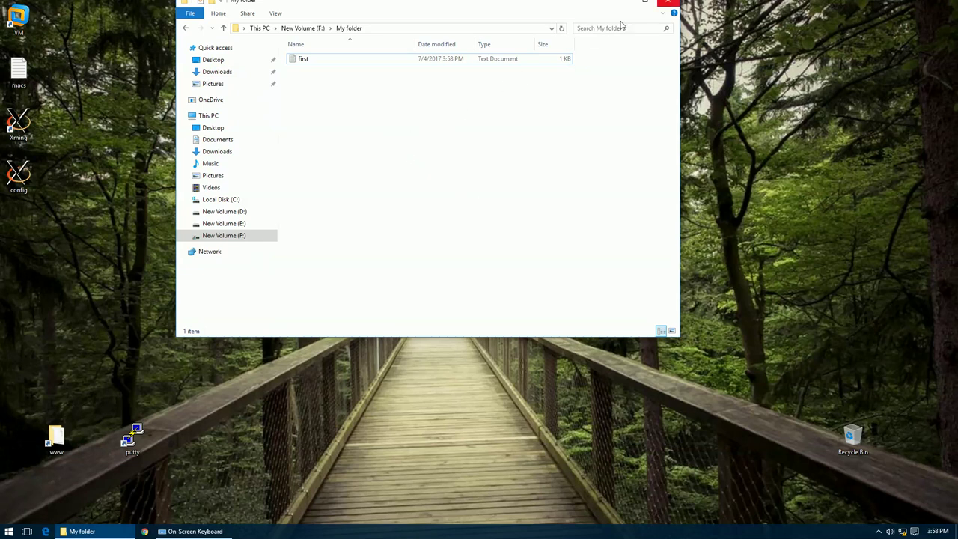
# Step: Close the current folder window, open a fresh File Explorer window, and browse to My folder on New Volume (F:)
pyautogui.click(661, 4)
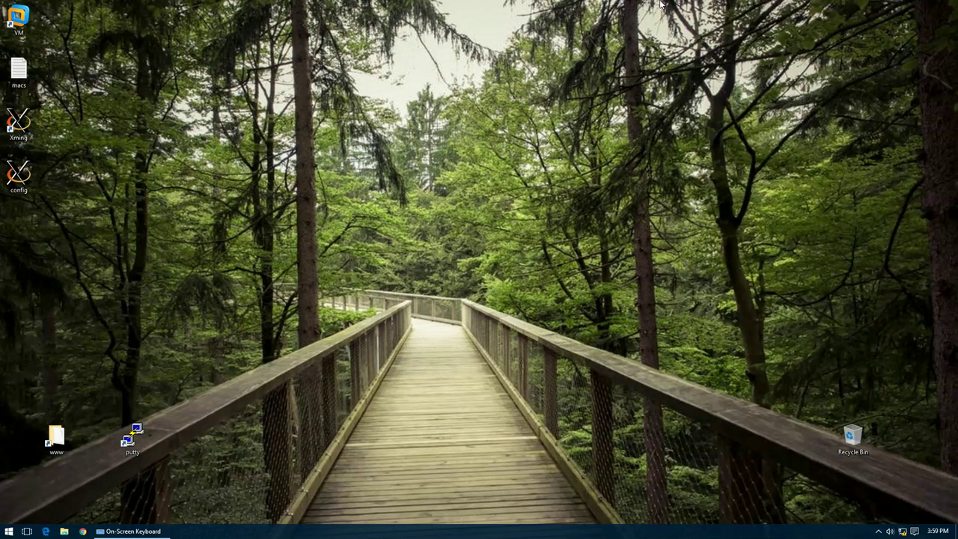
pyautogui.press('super')
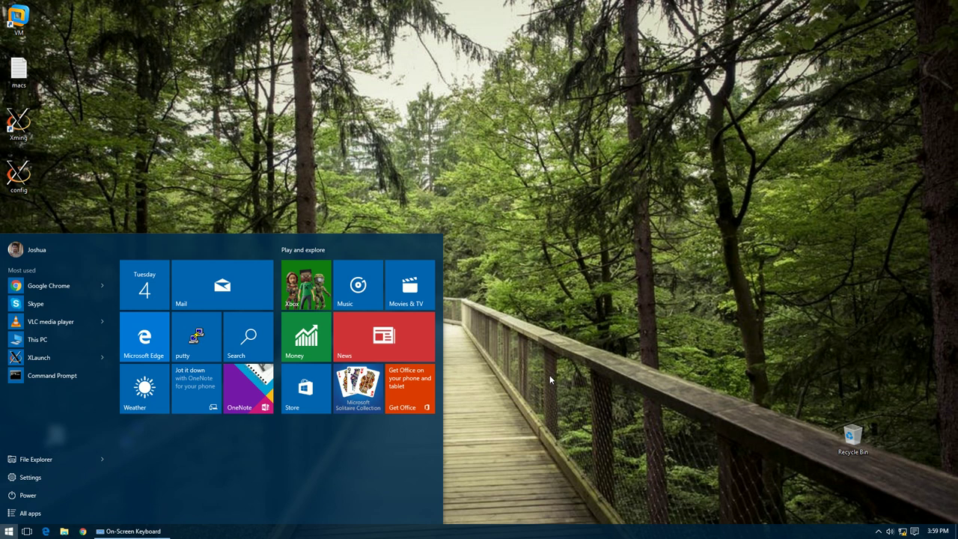
pyautogui.press('super+e')
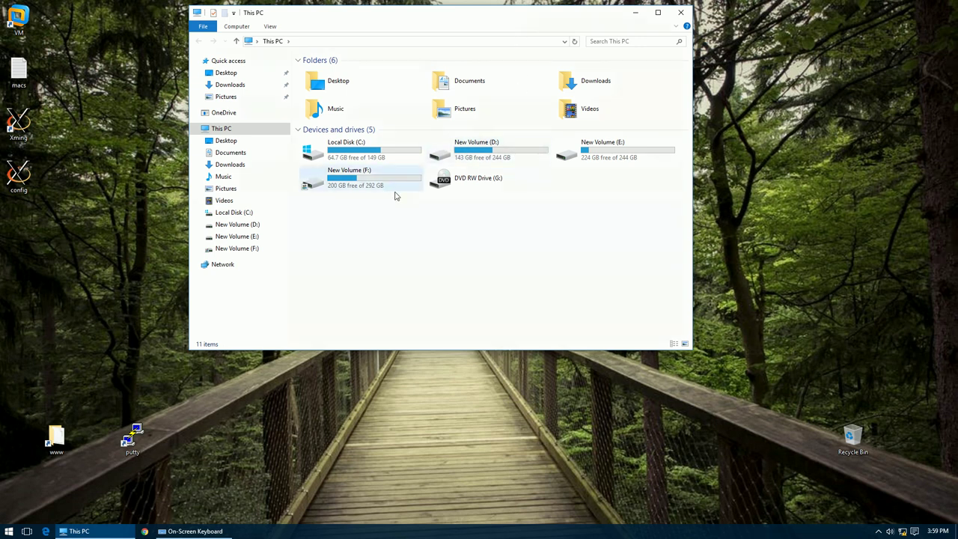
pyautogui.click(350, 184)
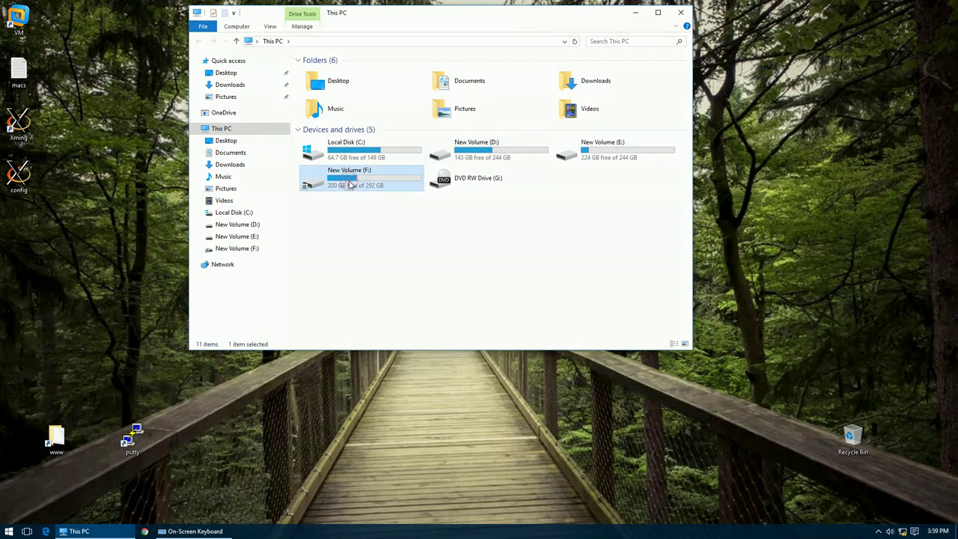
pyautogui.doubleClick(349, 184)
pyautogui.doubleClick(333, 83)
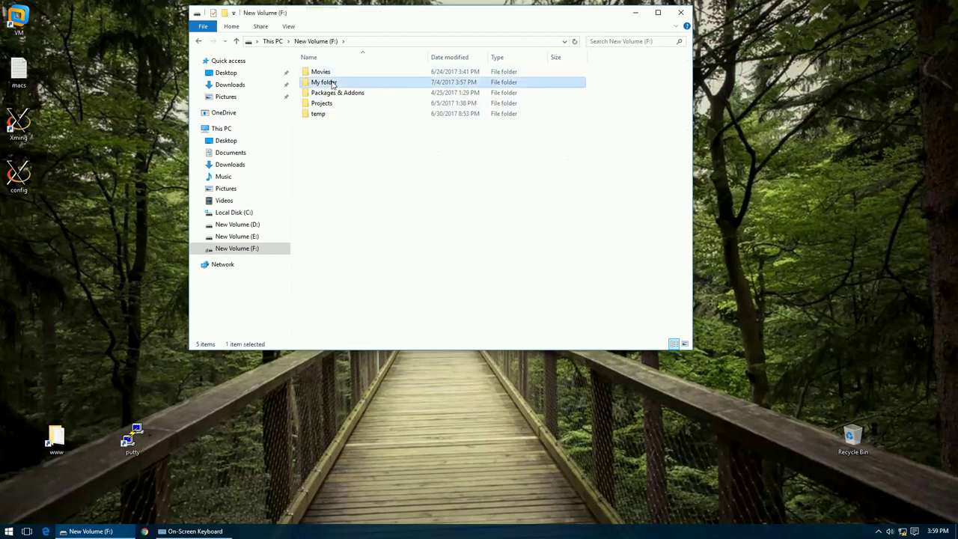
pyautogui.moveTo(449, 10); pyautogui.dragTo(454, 70)
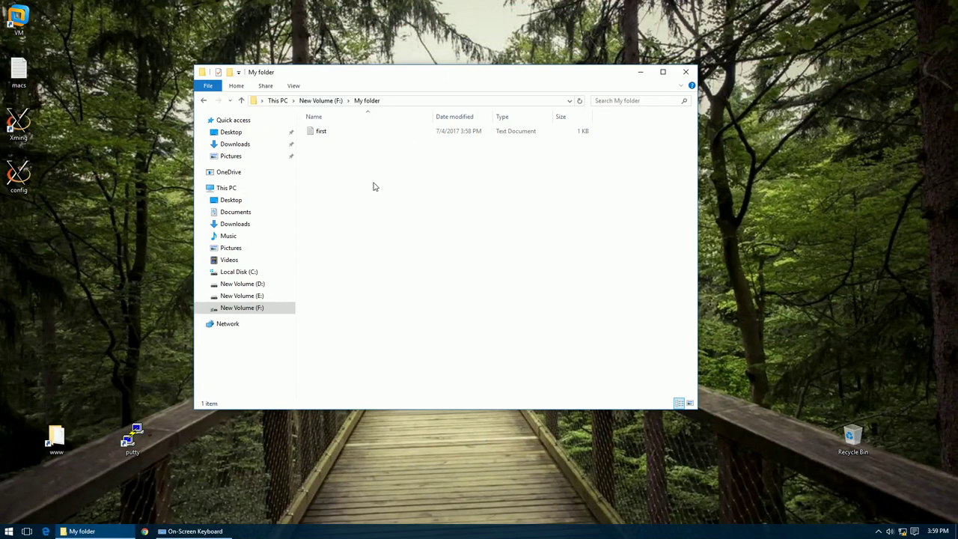
# Step: Go back up to New Volume (F:) via the path and reopen My folder from its folder list
pyautogui.click(323, 102)
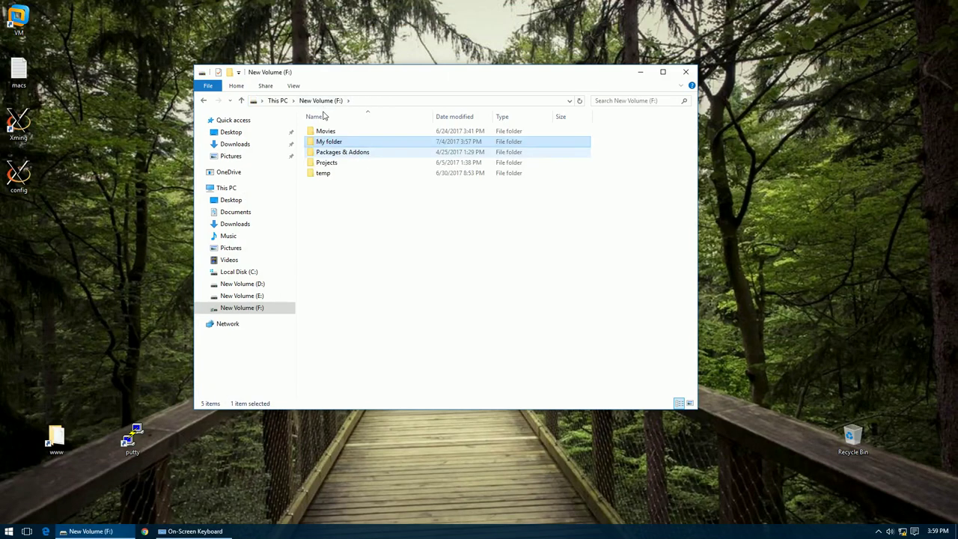
pyautogui.click(322, 152)
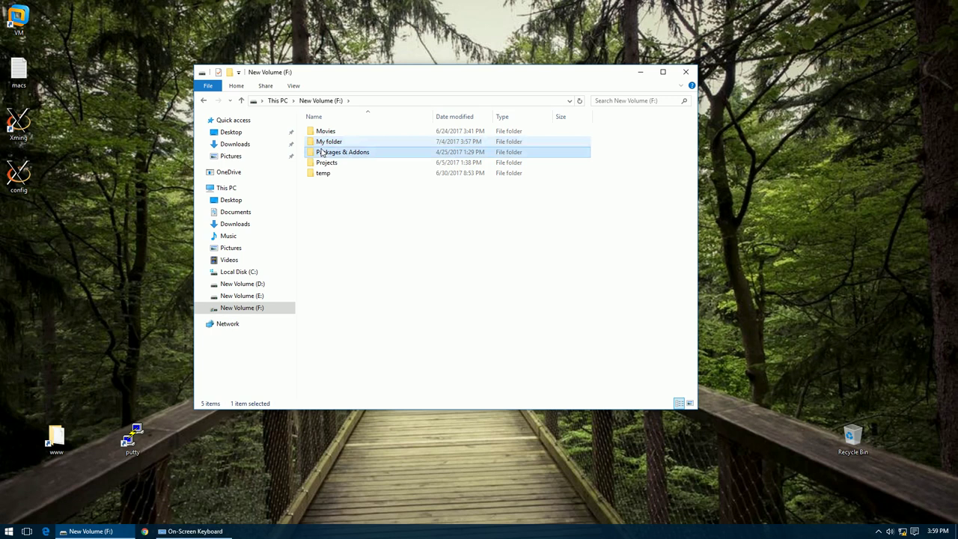
pyautogui.click(321, 144)
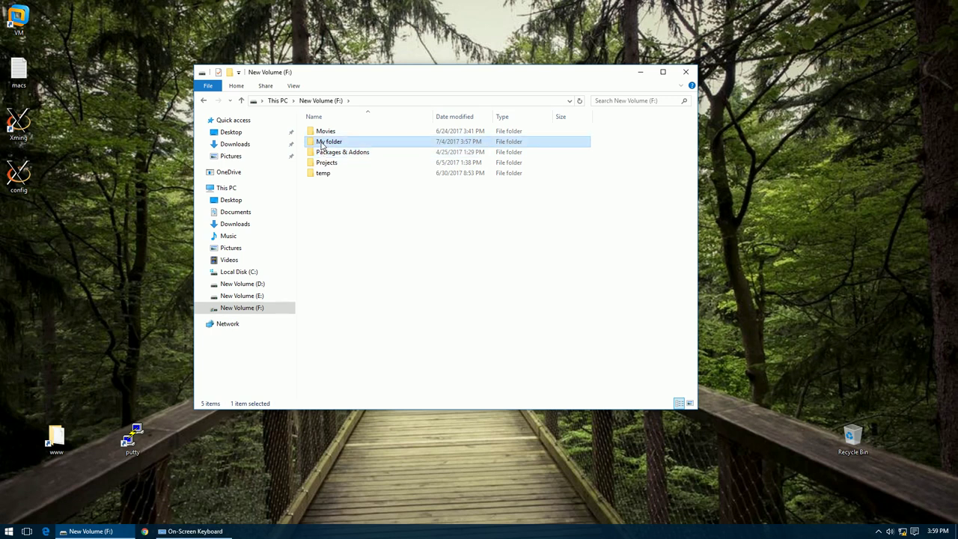
pyautogui.doubleClick(321, 143)
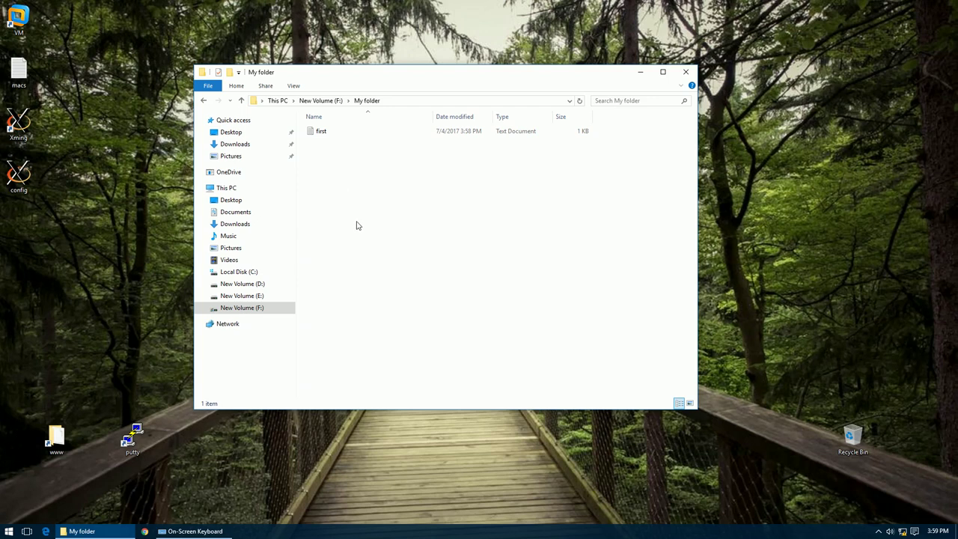
# Step: Create a new Microsoft Office Word document named Word Doc1 in My folder and open it
pyautogui.rightClick(380, 184)
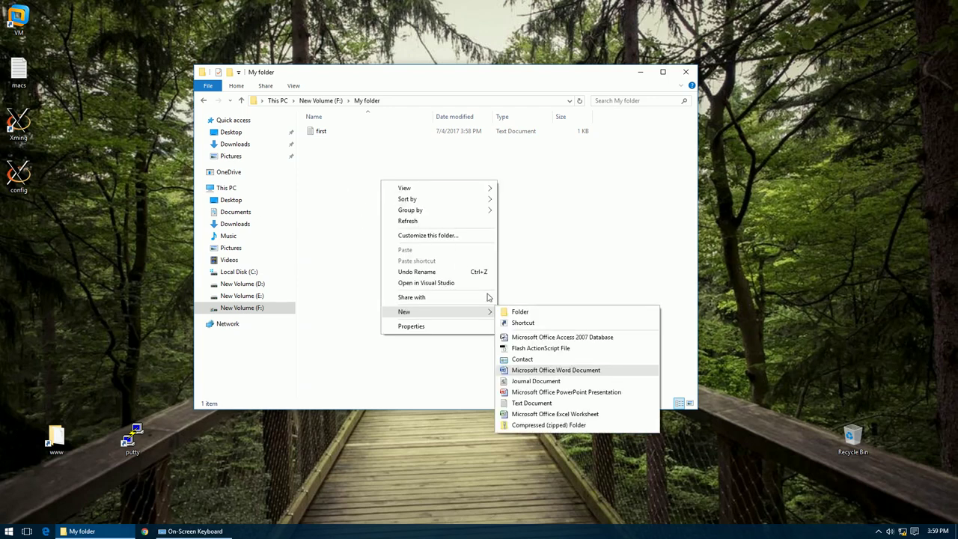
pyautogui.click(562, 374)
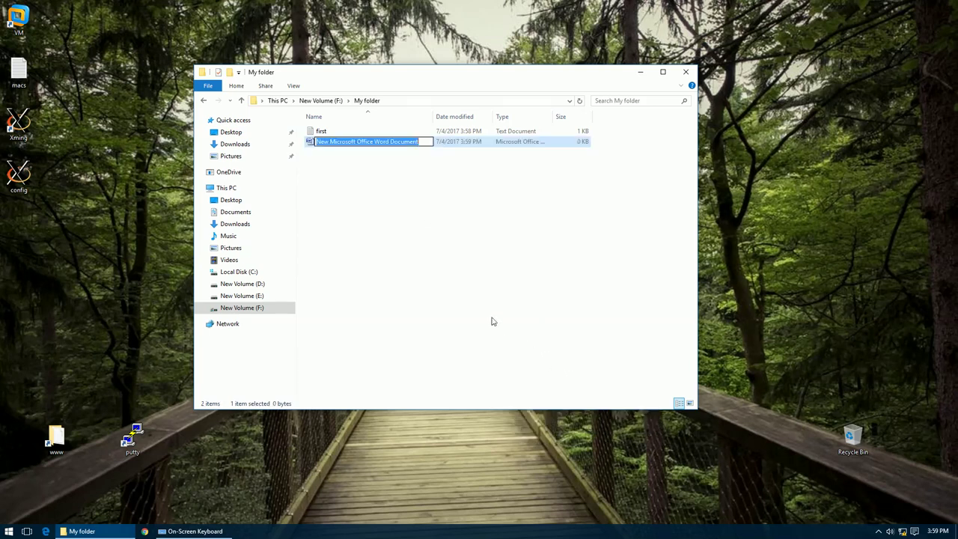
pyautogui.write('Dco')
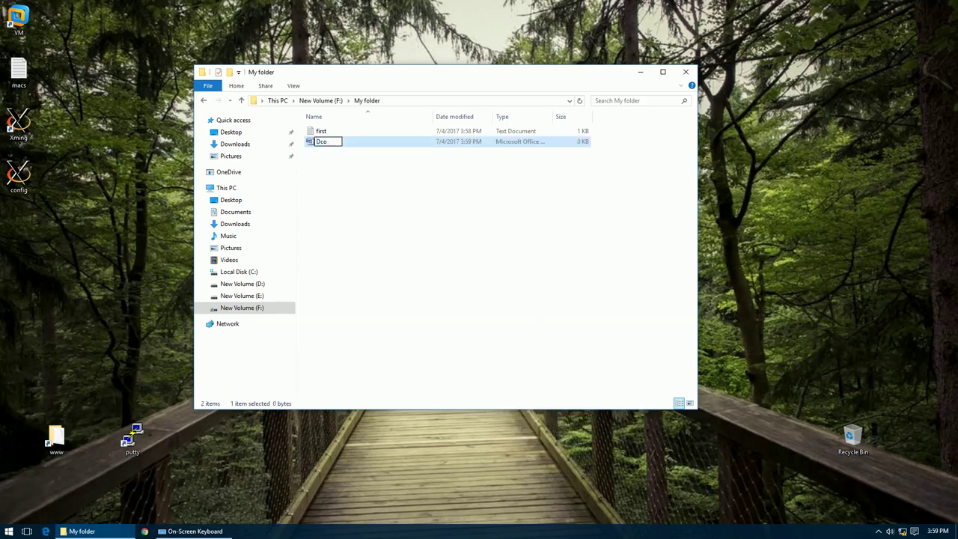
pyautogui.press('BackSpace')
pyautogui.press('BackSpace')
pyautogui.press('BackSpace')
pyautogui.write('Word Dco')
pyautogui.press('BackSpace')
pyautogui.press('BackSpace')
pyautogui.write('oc1')
pyautogui.press('Return')
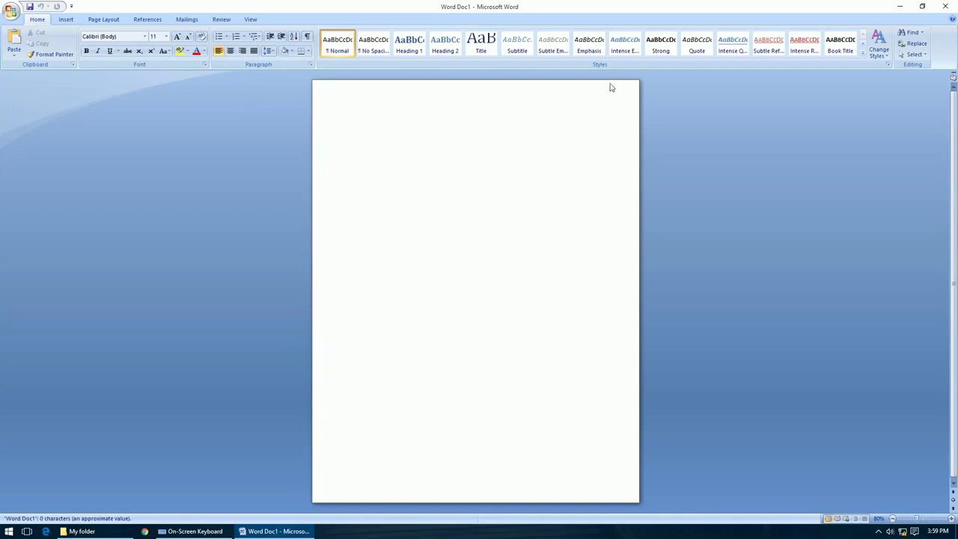
# Step: Restore the Word window down from full screen, resize it on the desktop, and zoom the page to 134%
pyautogui.doubleClick(652, 17)
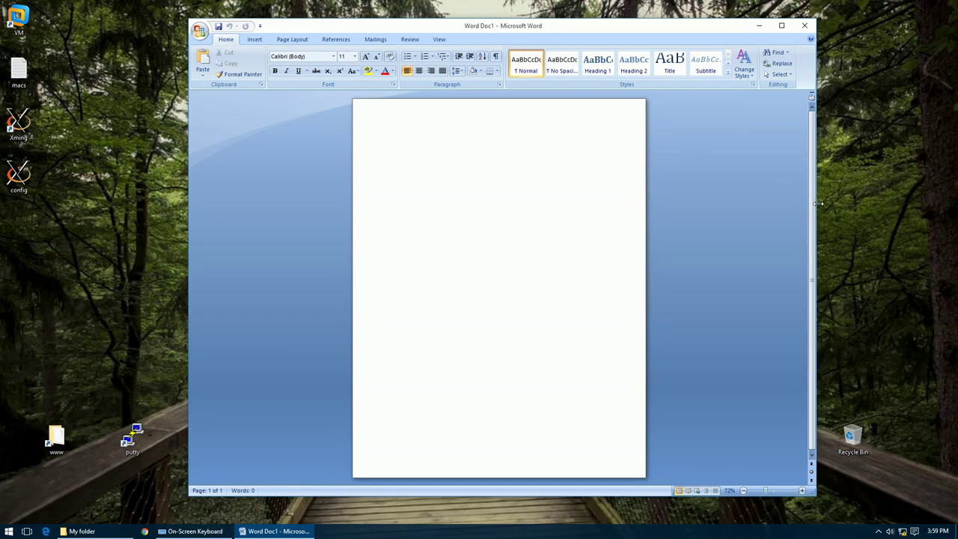
pyautogui.moveTo(818, 203); pyautogui.dragTo(672, 203)
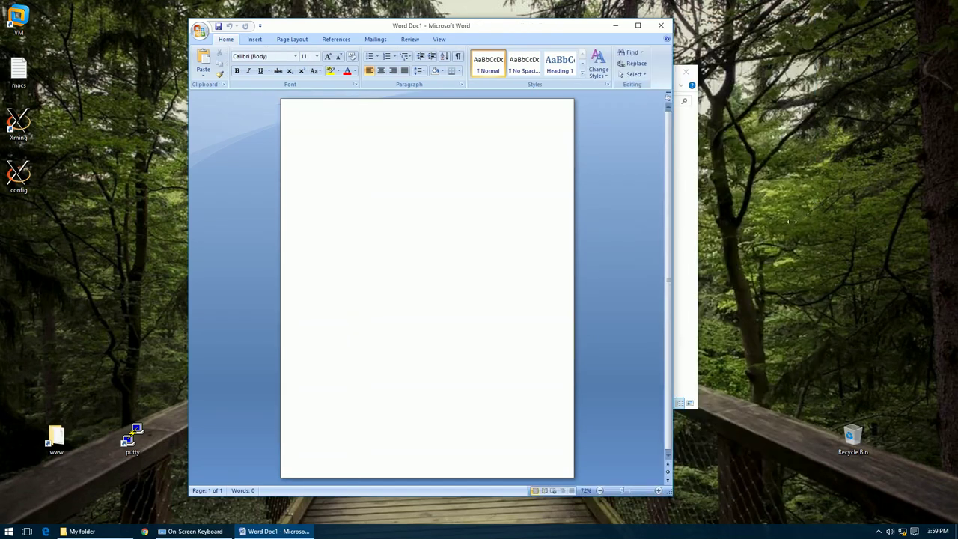
pyautogui.click(673, 300)
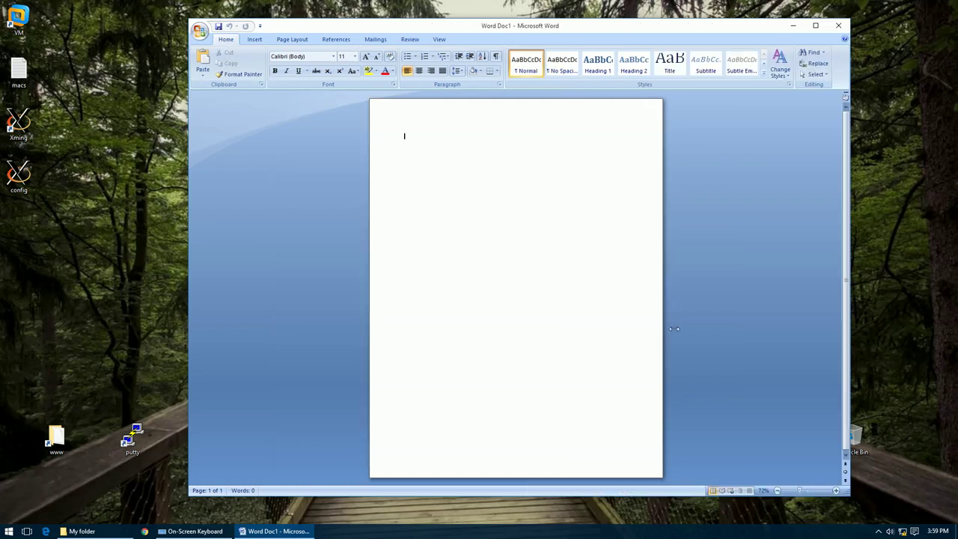
pyautogui.moveTo(680, 495); pyautogui.dragTo(680, 512)
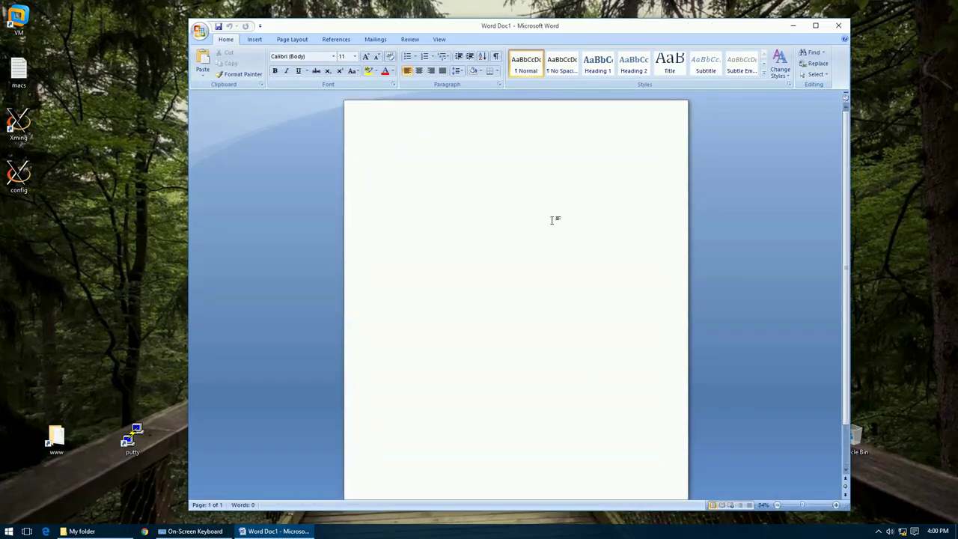
pyautogui.scroll(5, 548, 228)
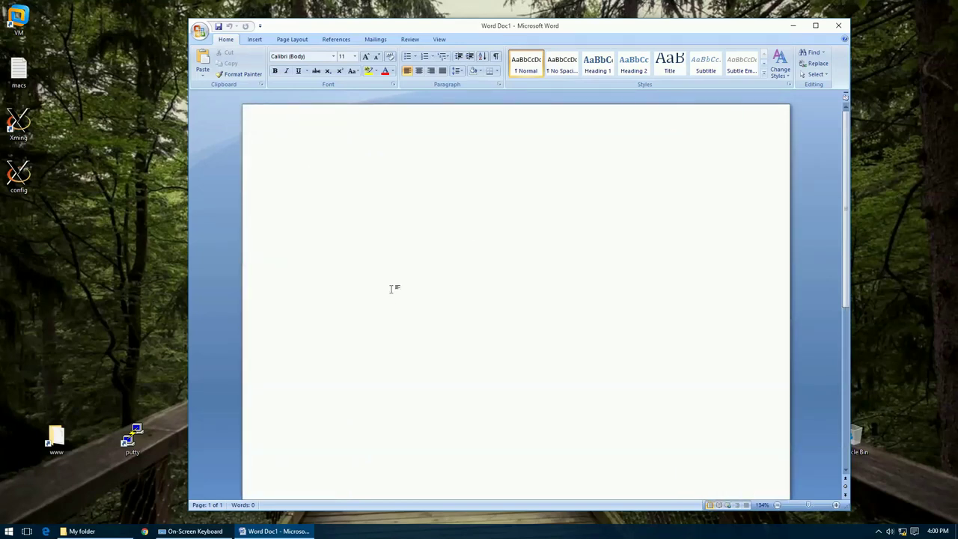
# Step: Write "1)Resume" as the first line of Word Doc1 and start a new line
pyautogui.write('Resuem')
pyautogui.press('Home')
pyautogui.write('1)')
pyautogui.hotkey('shift', 'End')
pyautogui.write('E')
pyautogui.press('BackSpace')
pyautogui.write('Resume')
pyautogui.press('Return')
# Step: Continue the list with "2) Bio data", "3) Deed" and "4) Bill information" on separate lines
pyautogui.write('2)')
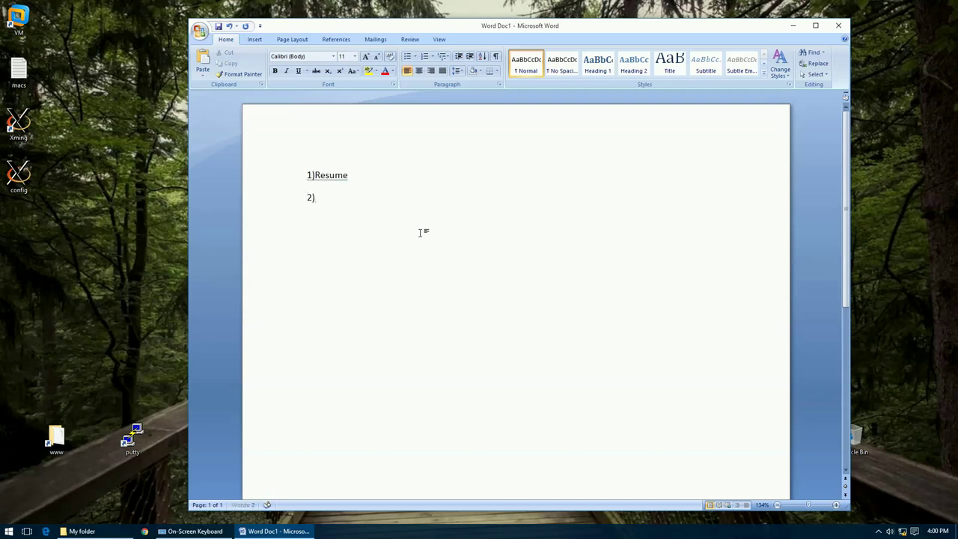
pyautogui.write(' Bio data ')
pyautogui.write('3) Deed')
pyautogui.press('Return')
pyautogui.write('4) Bill information')
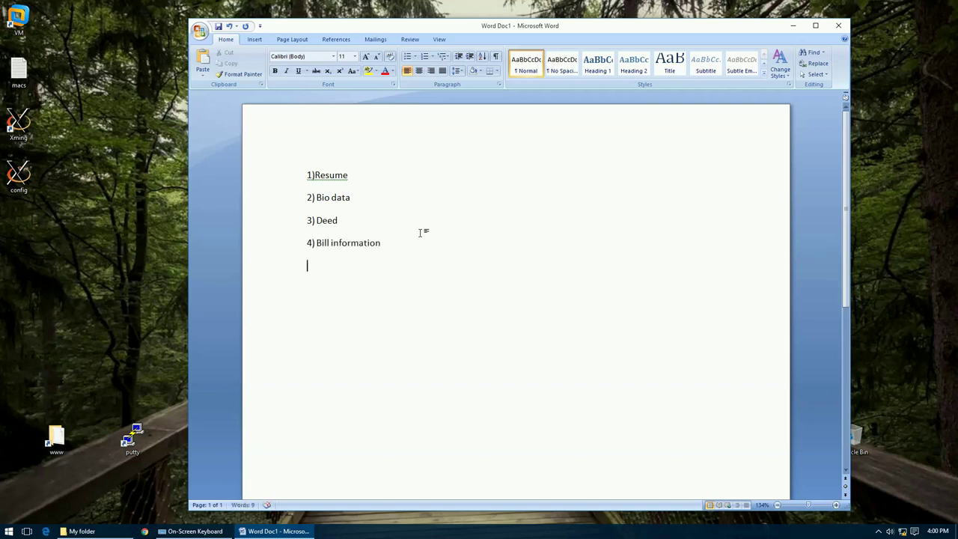
# Step: Add "5) Any document" as the last line of the list, and save and close Word Doc1
pyautogui.write(') Any docun')
pyautogui.press('BackSpace')
pyautogui.write('ment')
pyautogui.hotkey('ctrl', 's')
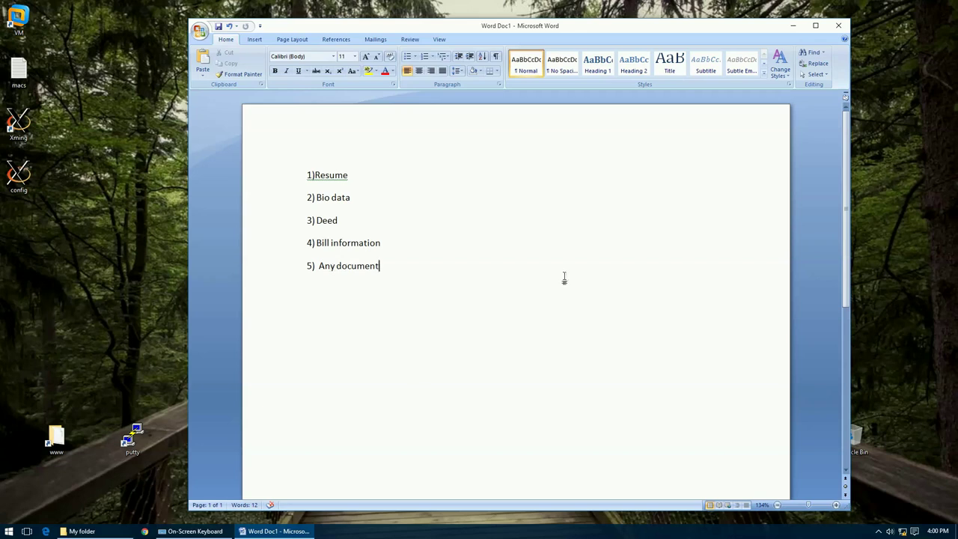
pyautogui.click(843, 27)
# Step: Select Word Doc1 in My folder and examine the file types offered for new items without creating one
pyautogui.click(338, 146)
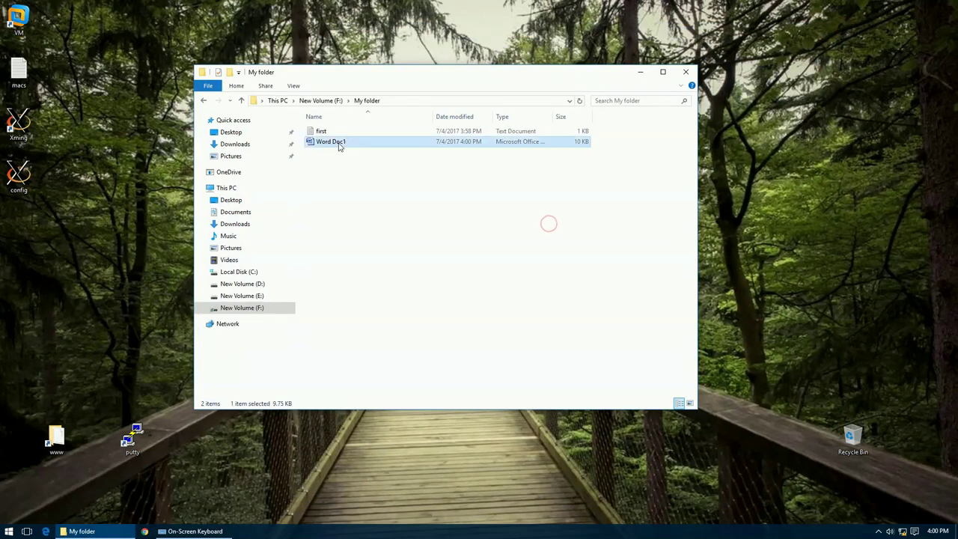
pyautogui.rightClick(421, 226)
pyautogui.click(451, 357)
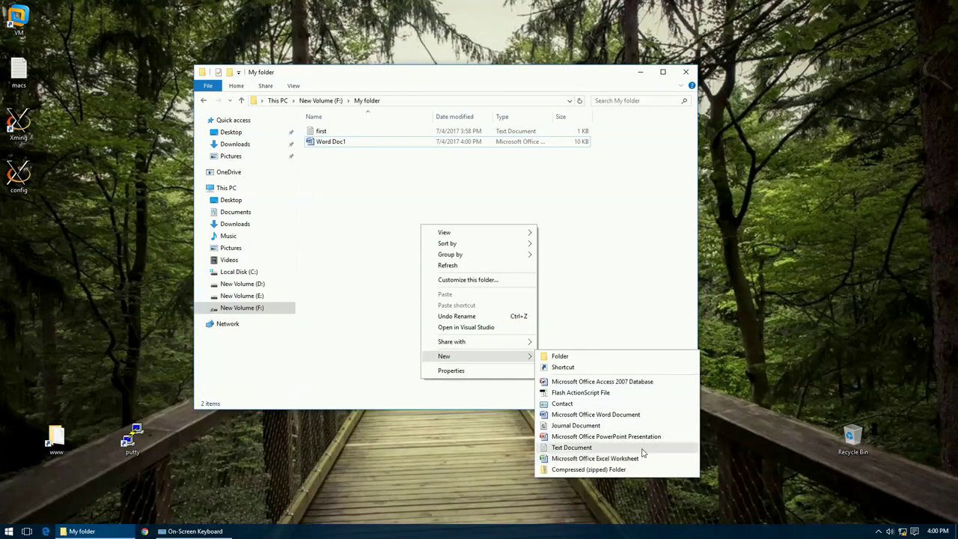
pyautogui.click(616, 273)
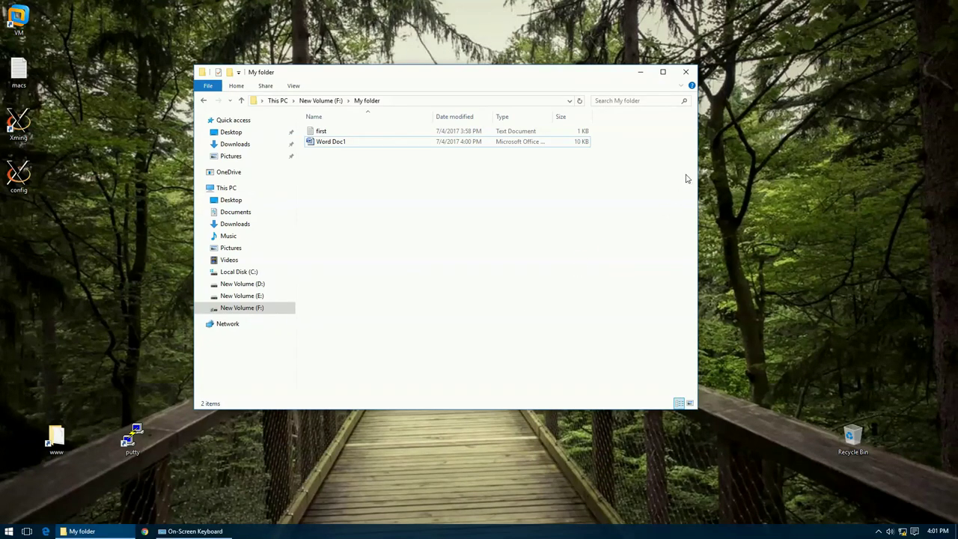
# Step: Narrow the My folder window and reposition it on the desktop
pyautogui.moveTo(696, 173); pyautogui.dragTo(622, 177)
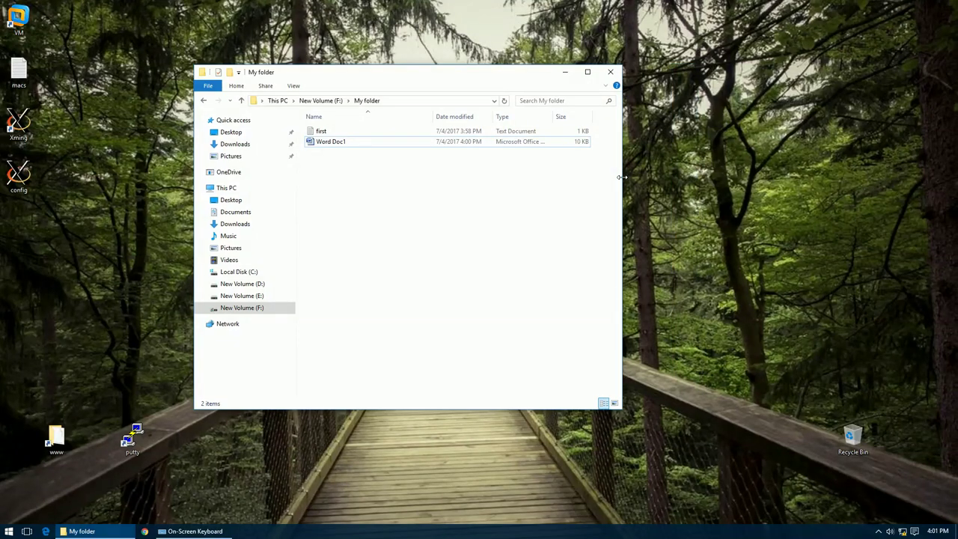
pyautogui.moveTo(477, 79); pyautogui.dragTo(523, 115)
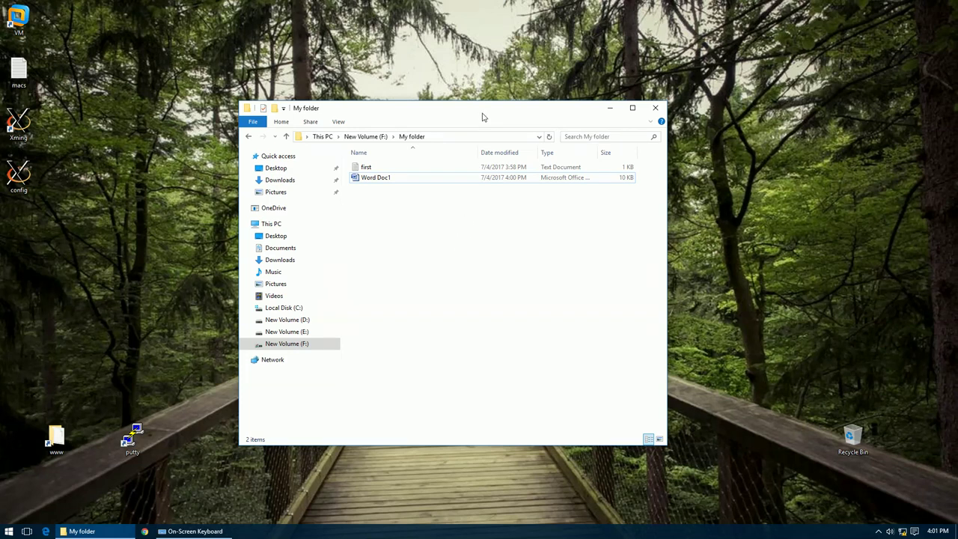
pyautogui.moveTo(485, 116); pyautogui.dragTo(436, 113)
# Step: Close the My folder window and the On-Screen Keyboard
pyautogui.click(606, 104)
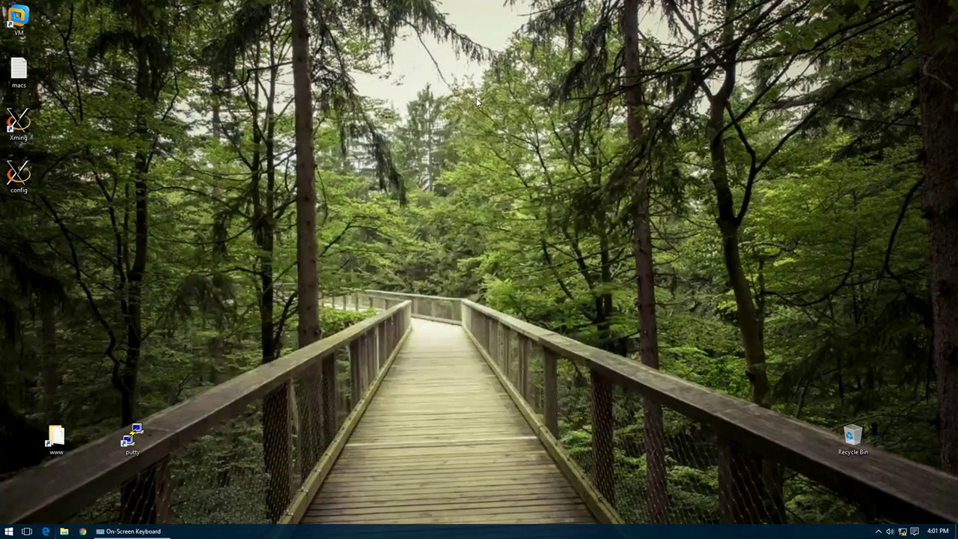
pyautogui.click(126, 531)
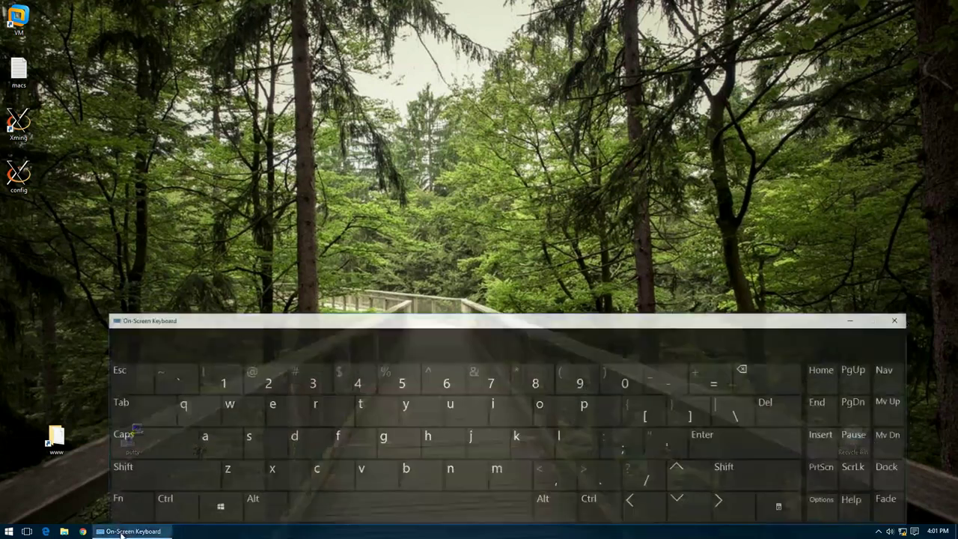
pyautogui.click(907, 308)
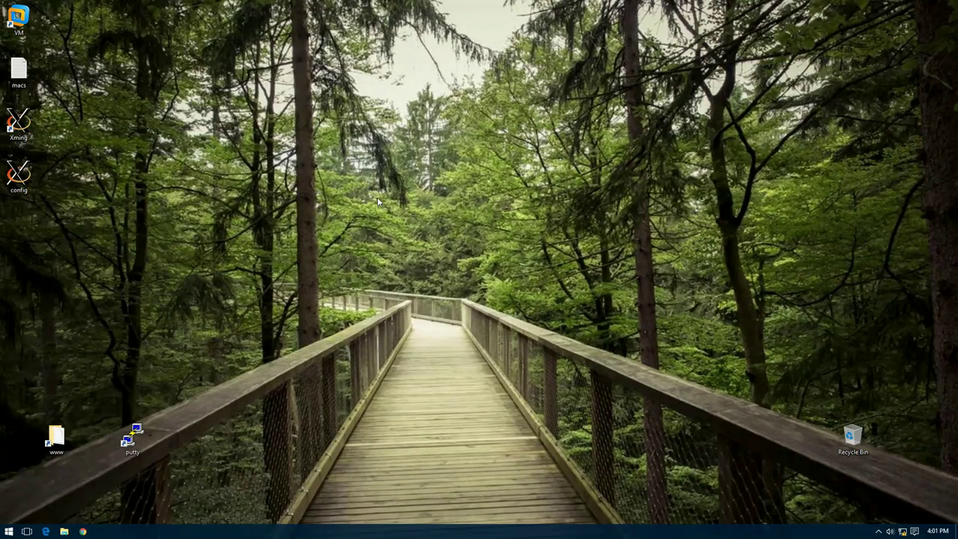
# Step: Unlock the taskbar and enlarge it to two rows high
pyautogui.rightClick(245, 535)
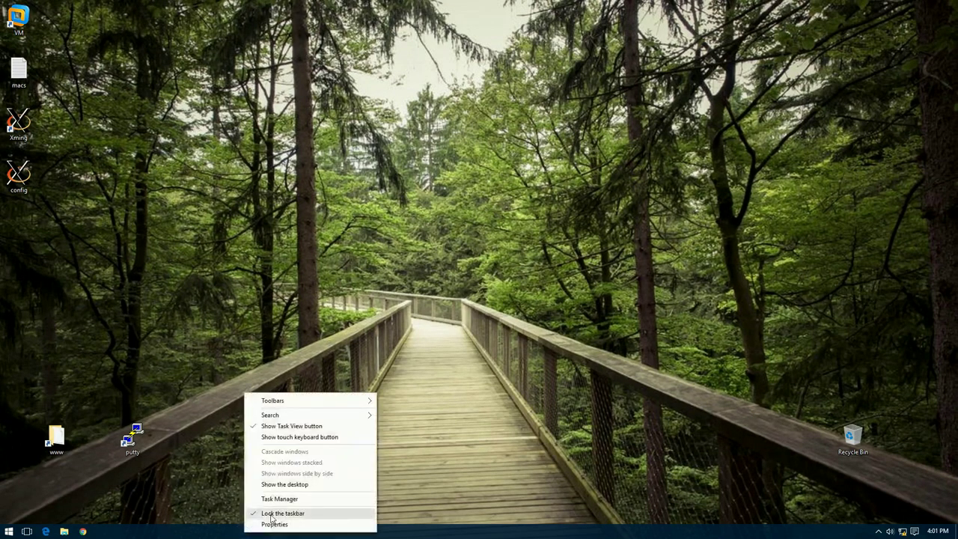
pyautogui.click(270, 514)
pyautogui.moveTo(264, 525); pyautogui.dragTo(268, 506)
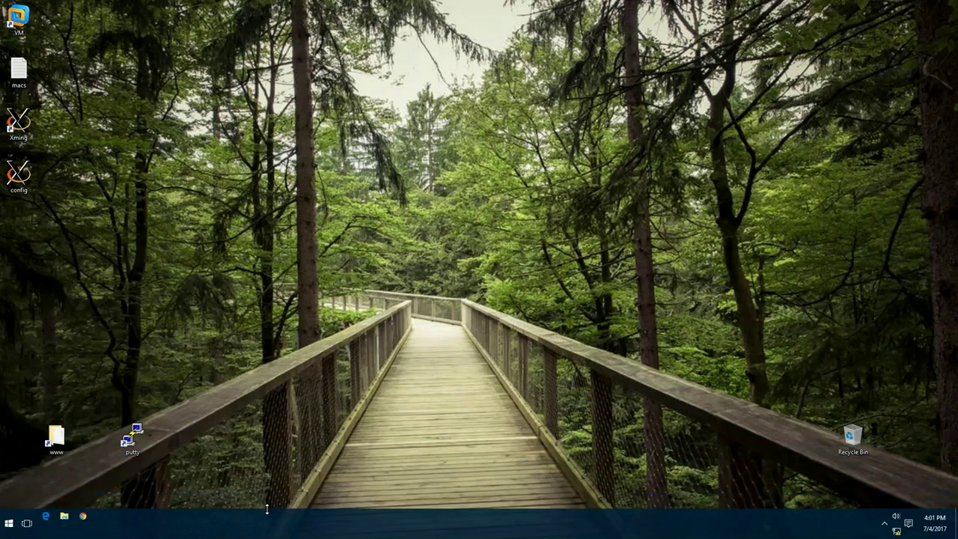
# Step: Shrink the taskbar back to a single row and lock it
pyautogui.moveTo(266, 509); pyautogui.dragTo(267, 523)
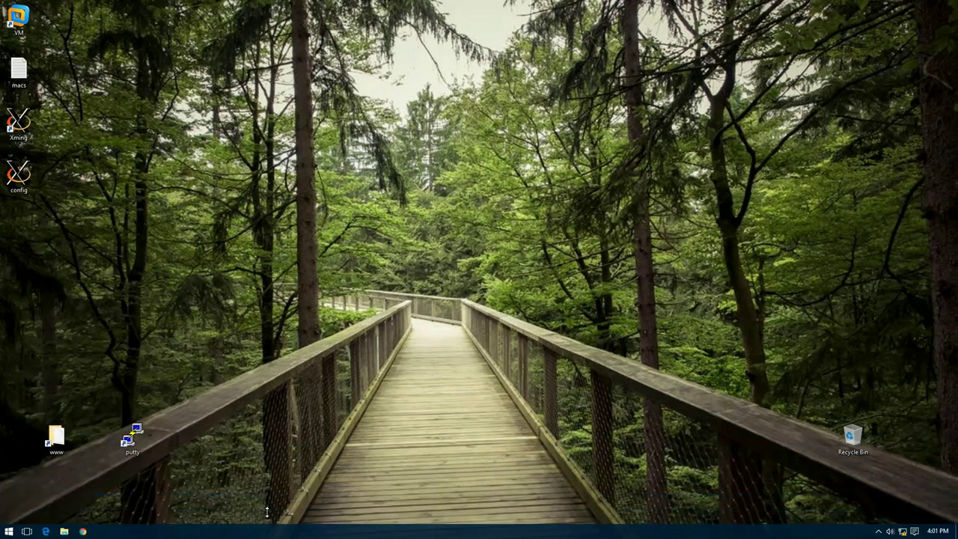
pyautogui.rightClick(225, 535)
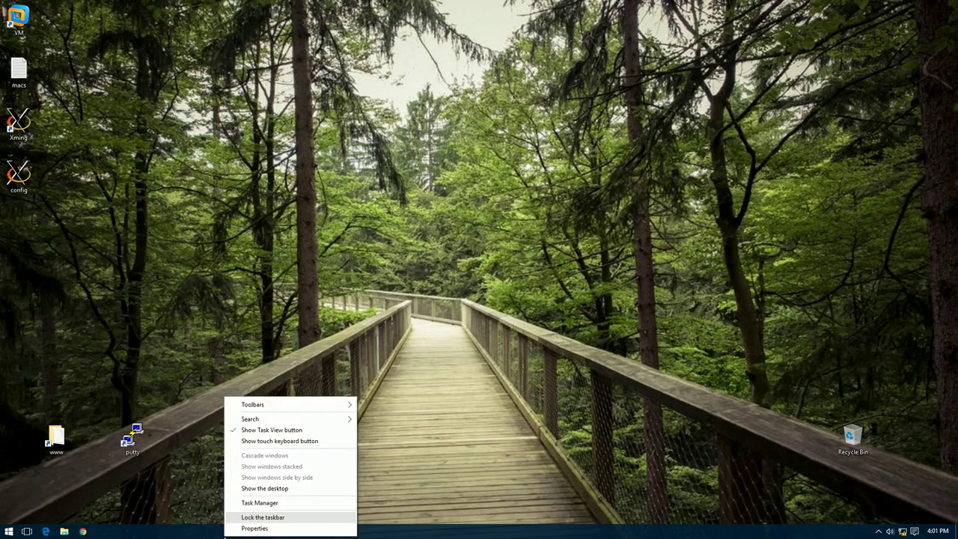
pyautogui.click(299, 520)
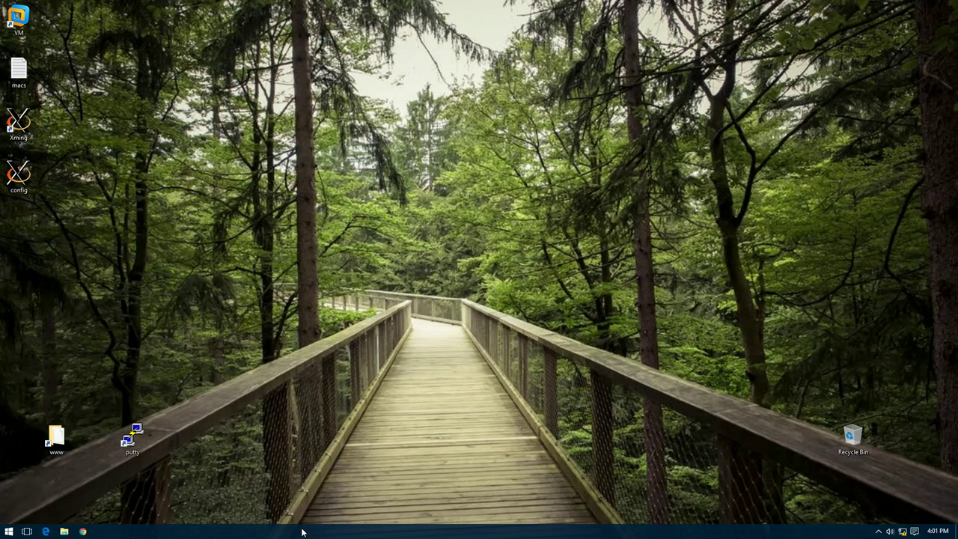
# Step: Unlock the taskbar, try resizing it from its upper edge, and lock it again
pyautogui.rightClick(283, 533)
pyautogui.click(300, 513)
pyautogui.moveTo(294, 526)
pyautogui.mouseDown()
pyautogui.moveTo(293, 278)
pyautogui.moveTo(285, 511)
pyautogui.mouseUp()
pyautogui.rightClick(271, 531)
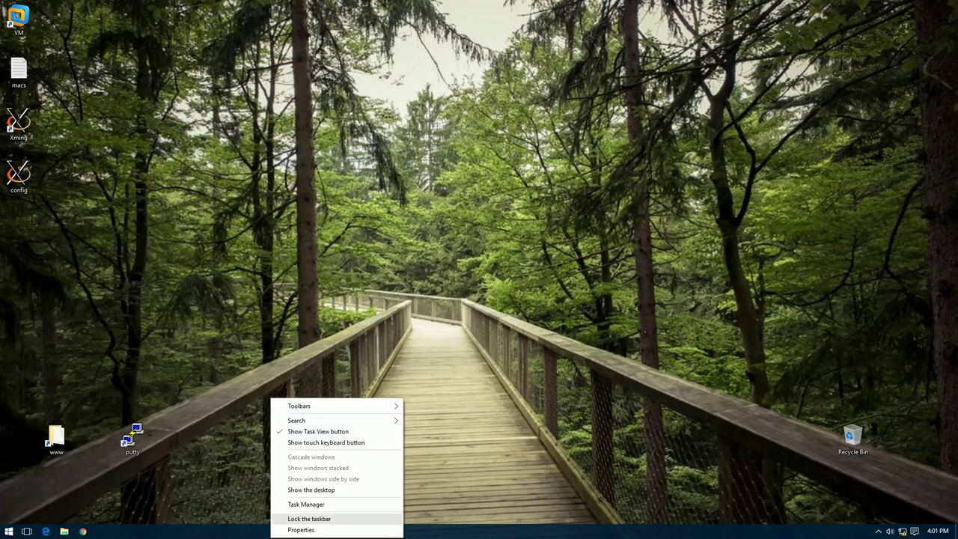
pyautogui.click(304, 519)
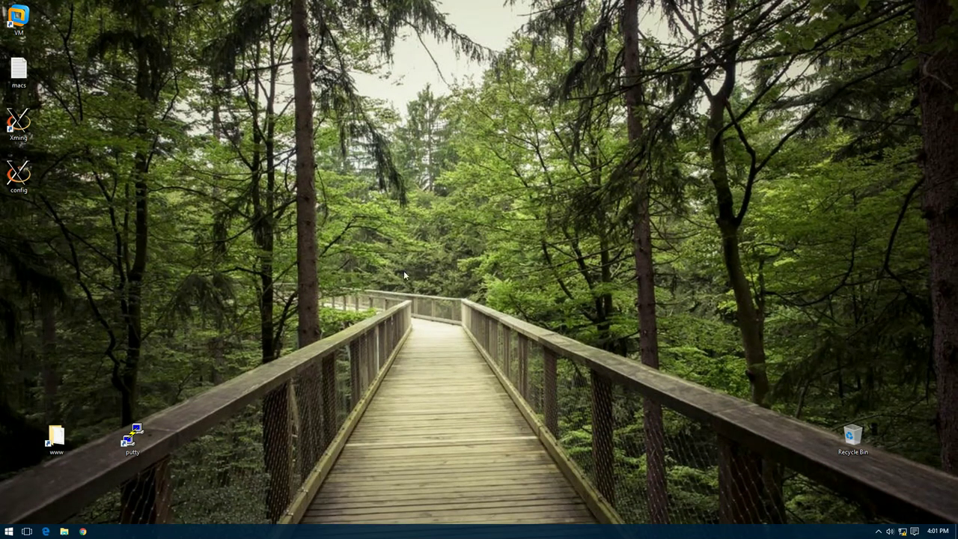
# Step: Show the hidden notification area icons twice and dismiss them each time
pyautogui.moveTo(118, 24); pyautogui.dragTo(779, 397)
pyautogui.click(878, 531)
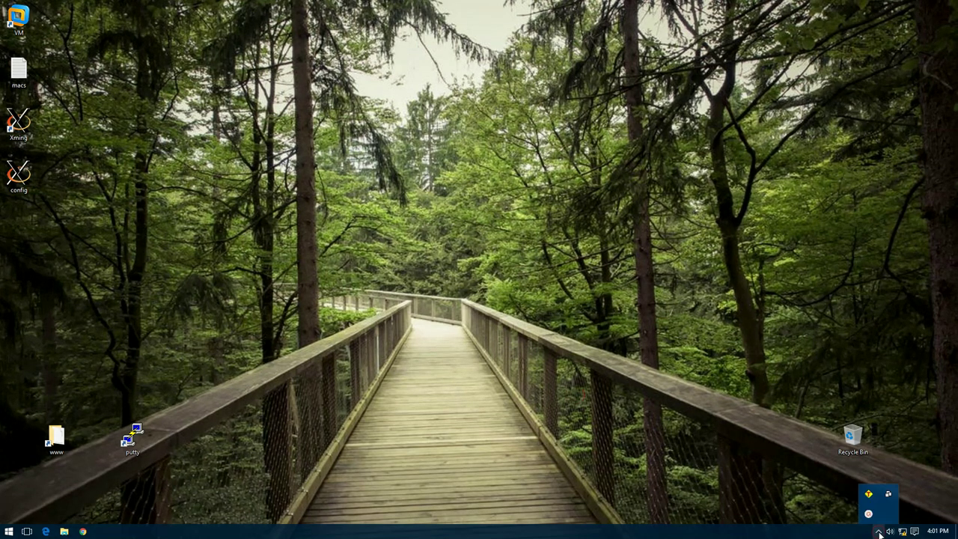
pyautogui.click(903, 449)
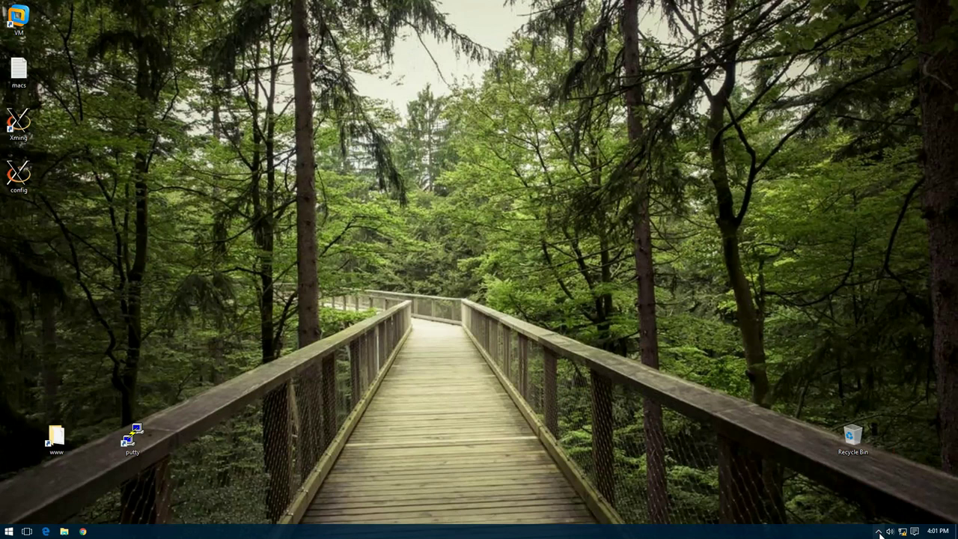
pyautogui.click(879, 531)
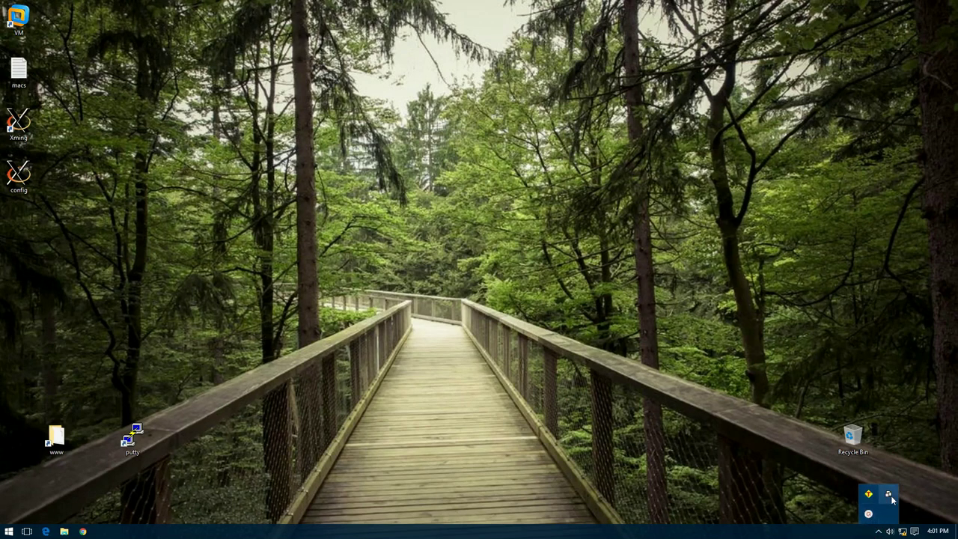
pyautogui.click(921, 448)
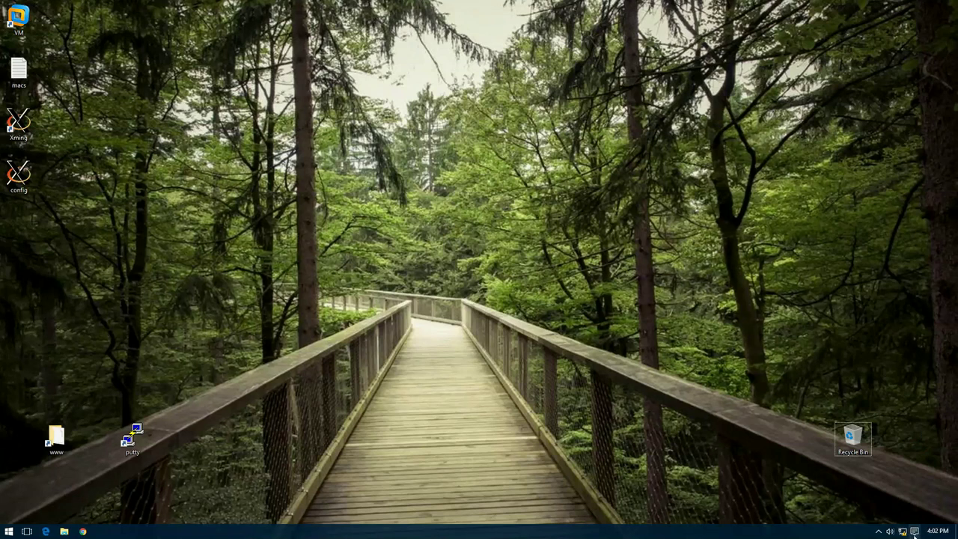
# Step: View the volume control and the Action Center, and show the hidden notification area icons again
pyautogui.click(888, 531)
pyautogui.moveTo(885, 509)
pyautogui.mouseDown()
pyautogui.moveTo(873, 515)
pyautogui.moveTo(881, 513)
pyautogui.mouseUp()
pyautogui.click(914, 421)
pyautogui.click(916, 532)
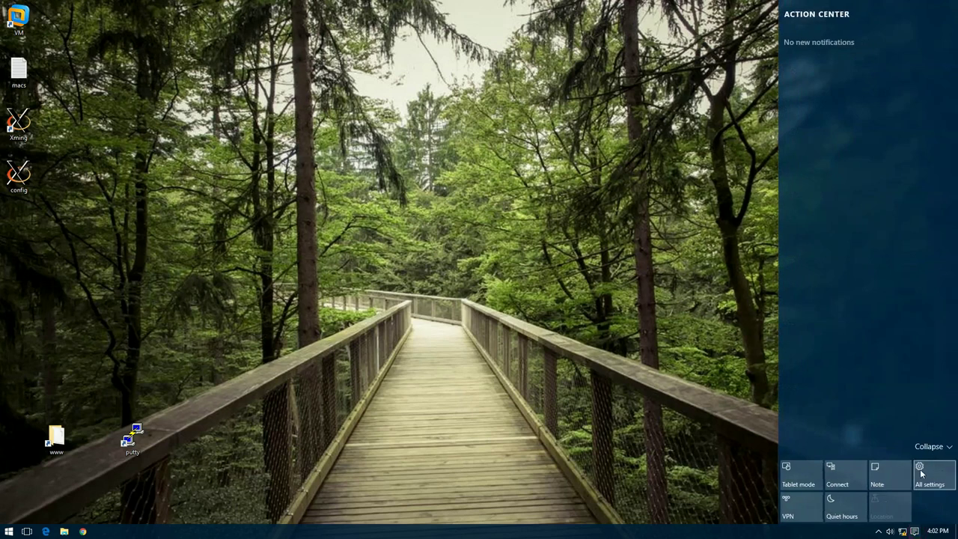
pyautogui.click(699, 453)
pyautogui.click(878, 532)
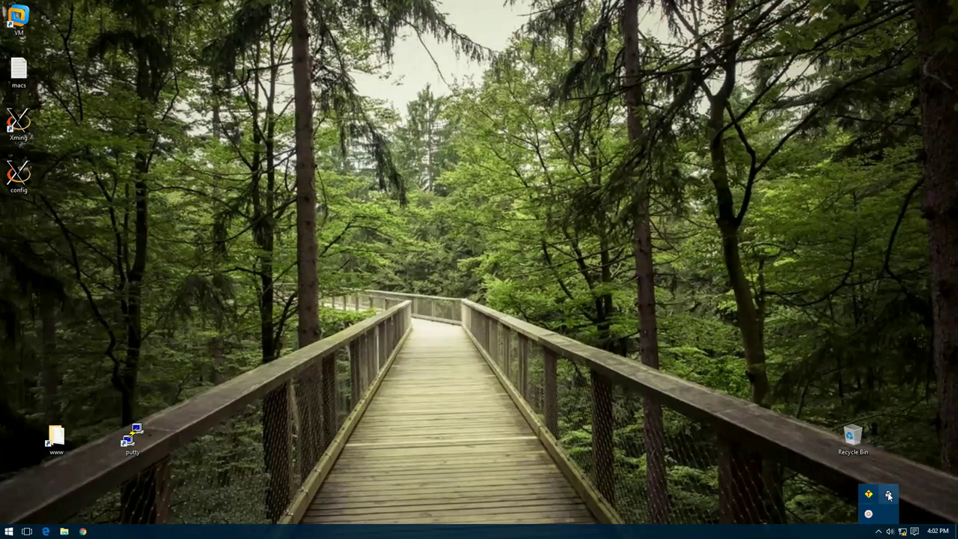
pyautogui.click(879, 532)
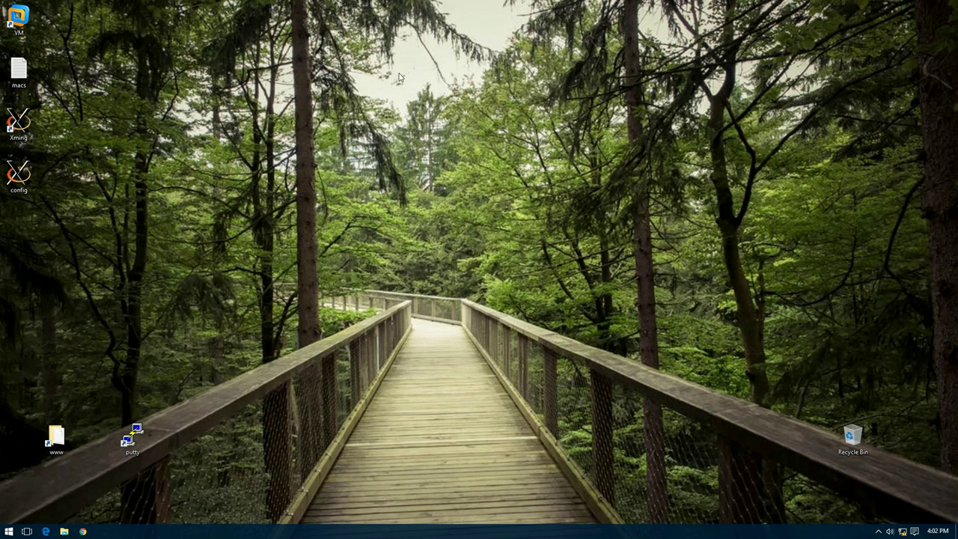
# Step: Set the kingfisher picture as the desktop background in the personalization settings and preview it on the desktop
pyautogui.rightClick(385, 92)
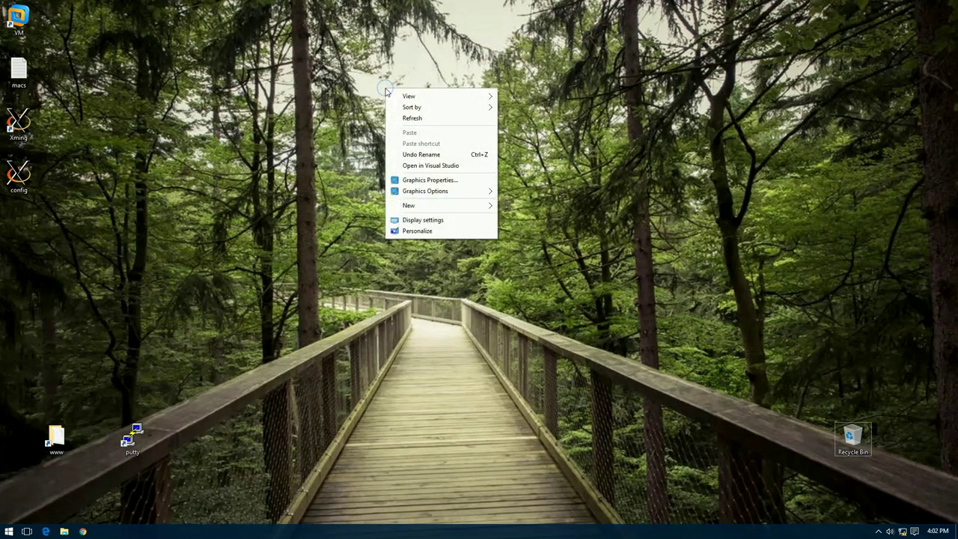
pyautogui.click(429, 234)
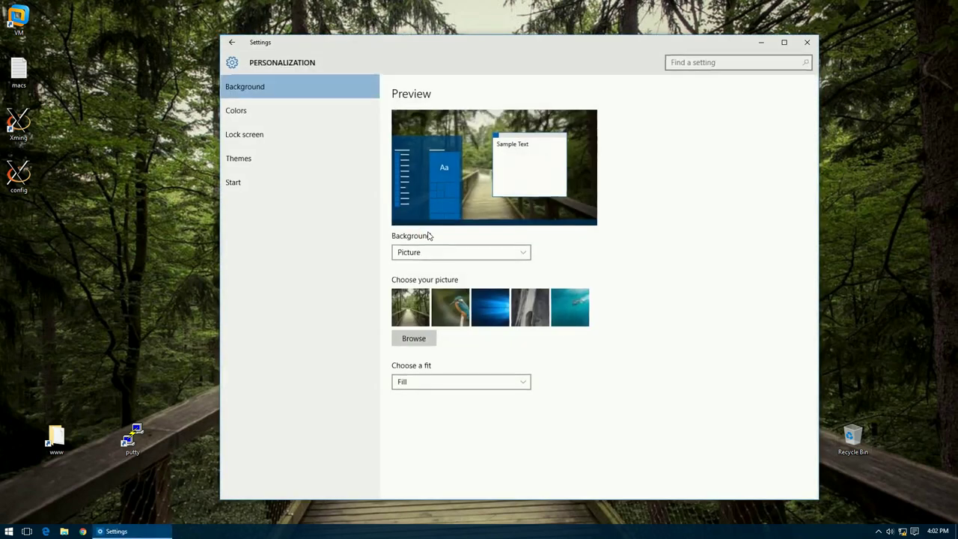
pyautogui.click(502, 51)
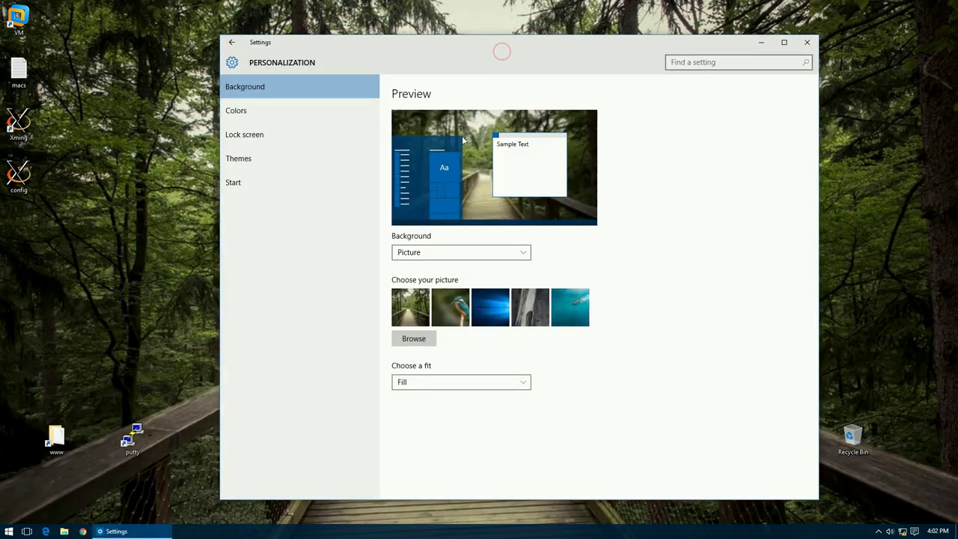
pyautogui.click(456, 315)
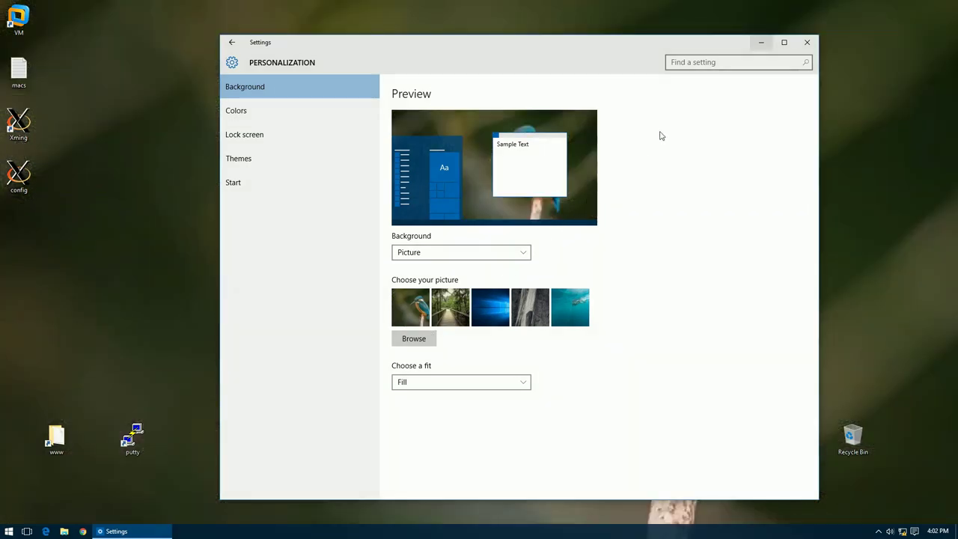
pyautogui.click(762, 43)
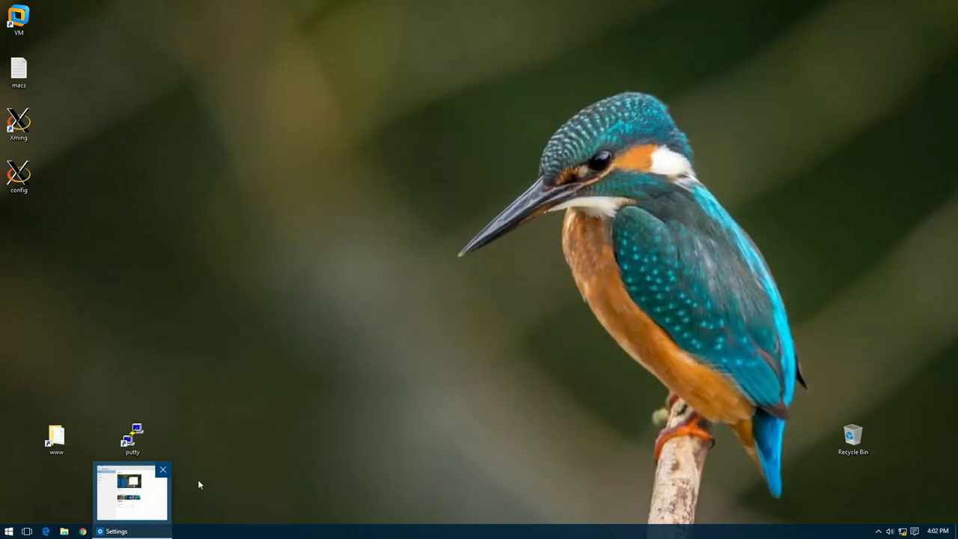
pyautogui.click(134, 531)
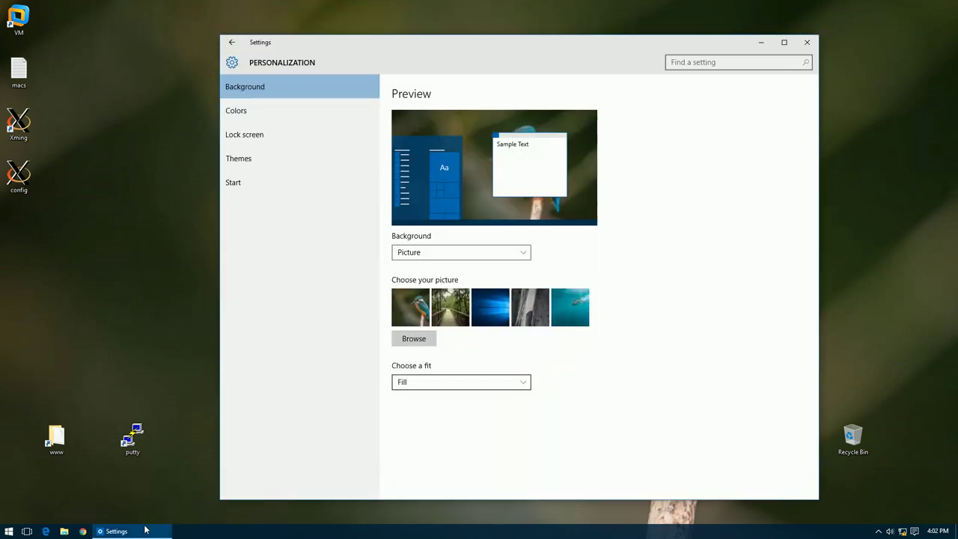
# Step: Set the background picture's fit to Fit and preview it on the full desktop
pyautogui.click(478, 389)
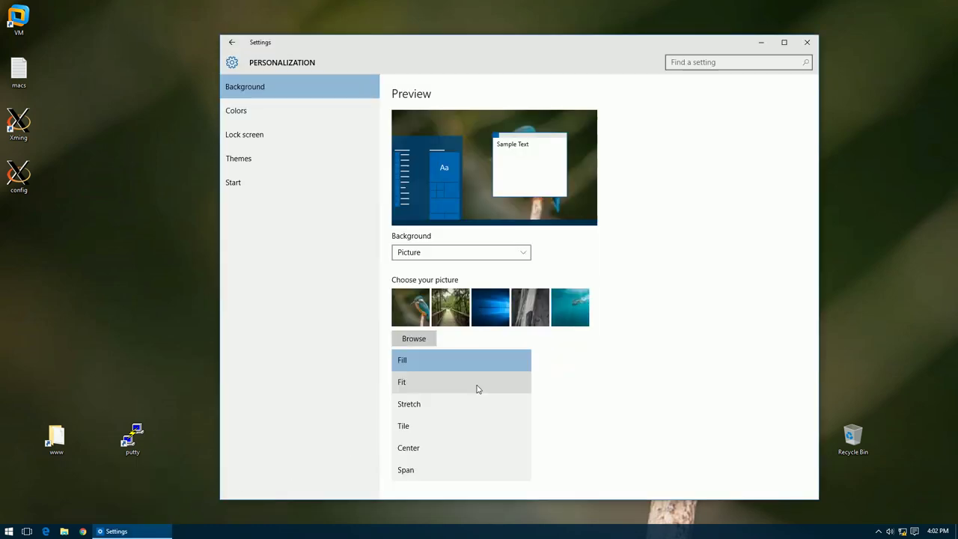
pyautogui.click(449, 388)
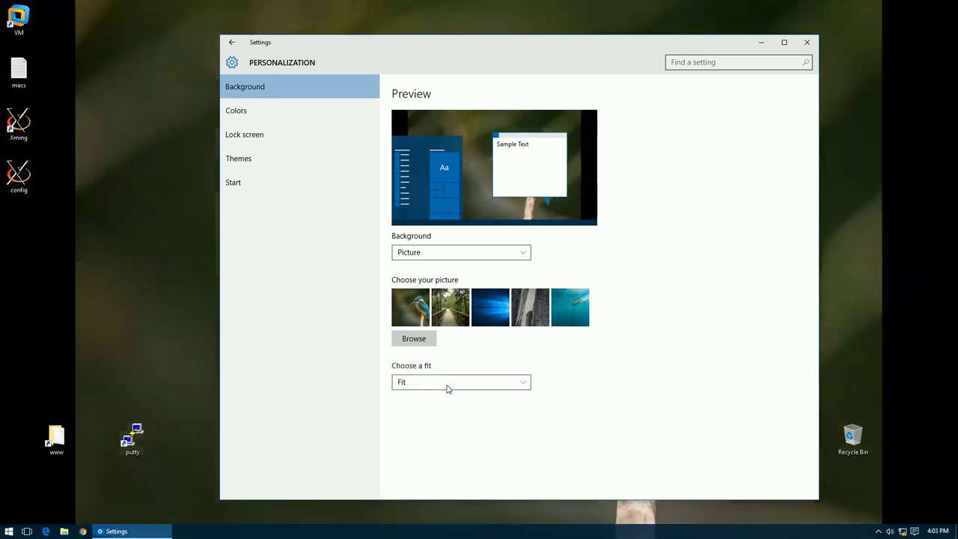
pyautogui.click(135, 532)
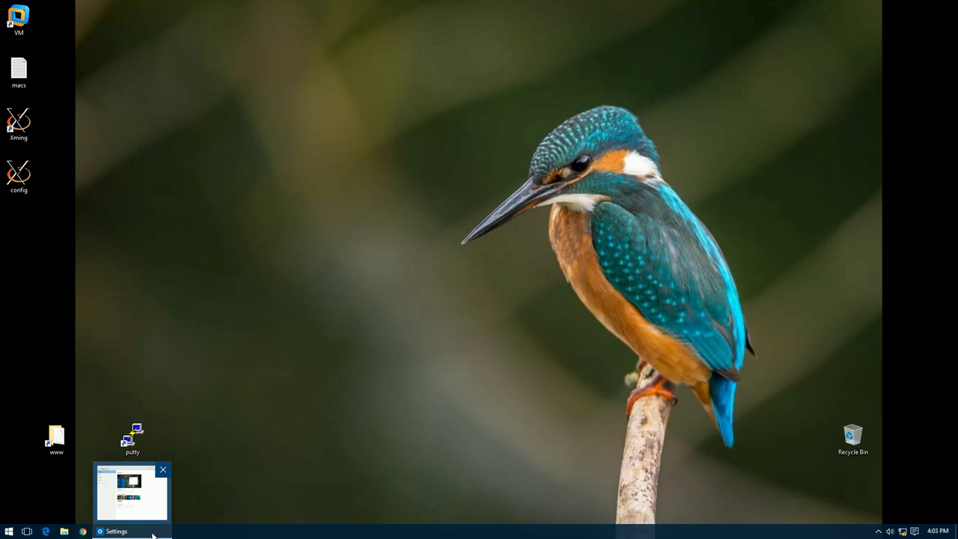
pyautogui.click(154, 533)
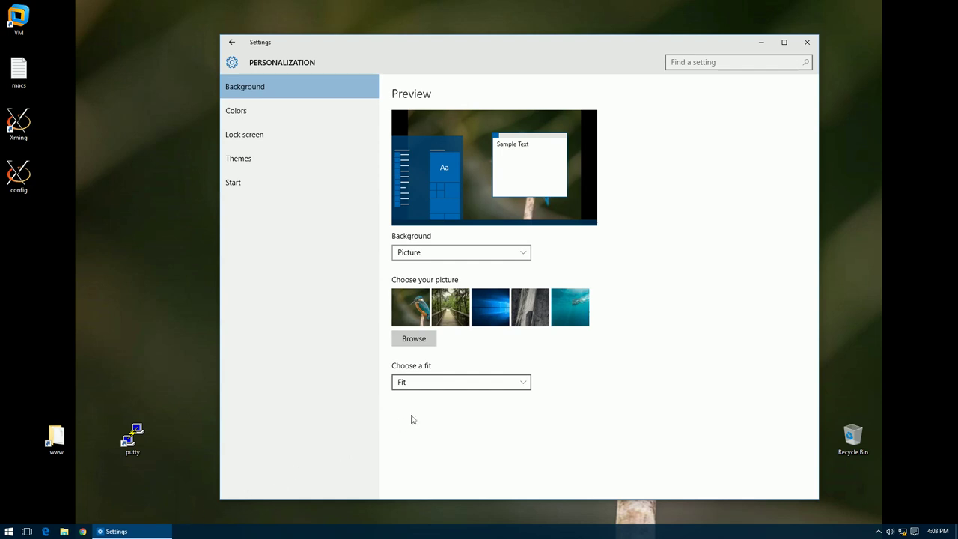
# Step: Change the background picture's fit to Stretch and preview it on the full desktop
pyautogui.click(474, 389)
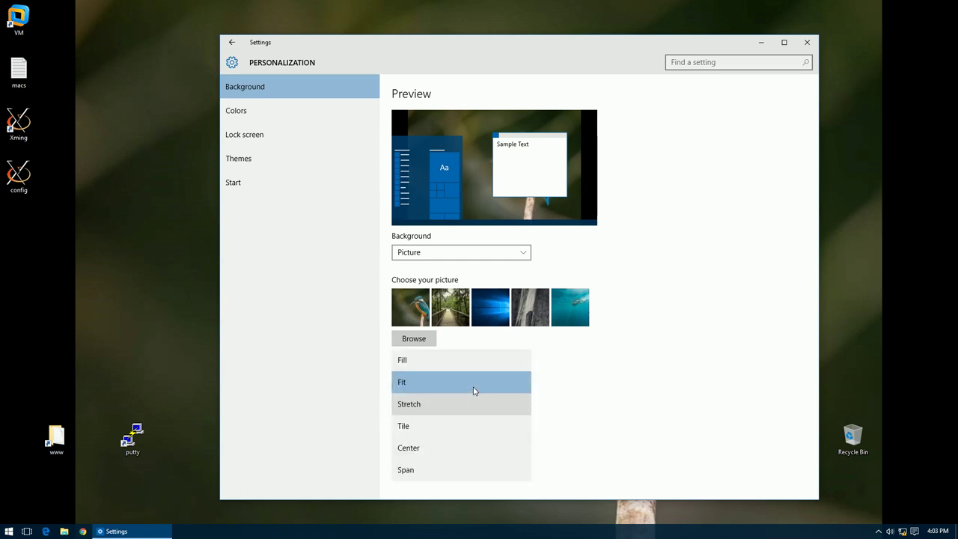
pyautogui.click(454, 403)
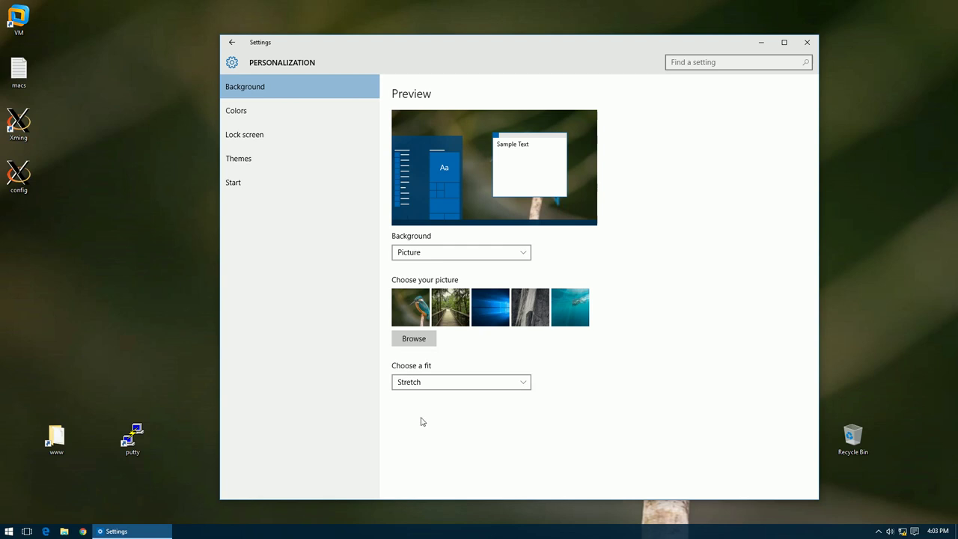
pyautogui.click(149, 534)
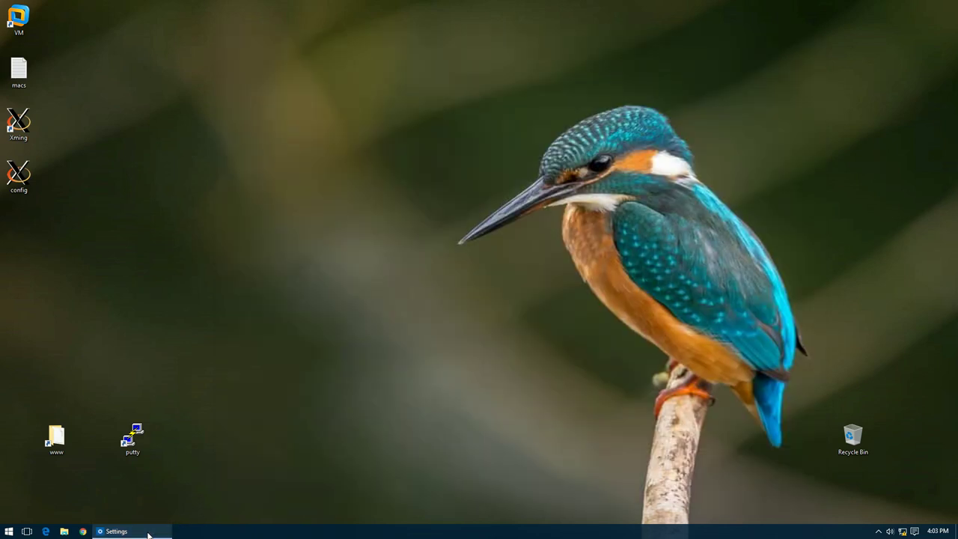
pyautogui.click(149, 534)
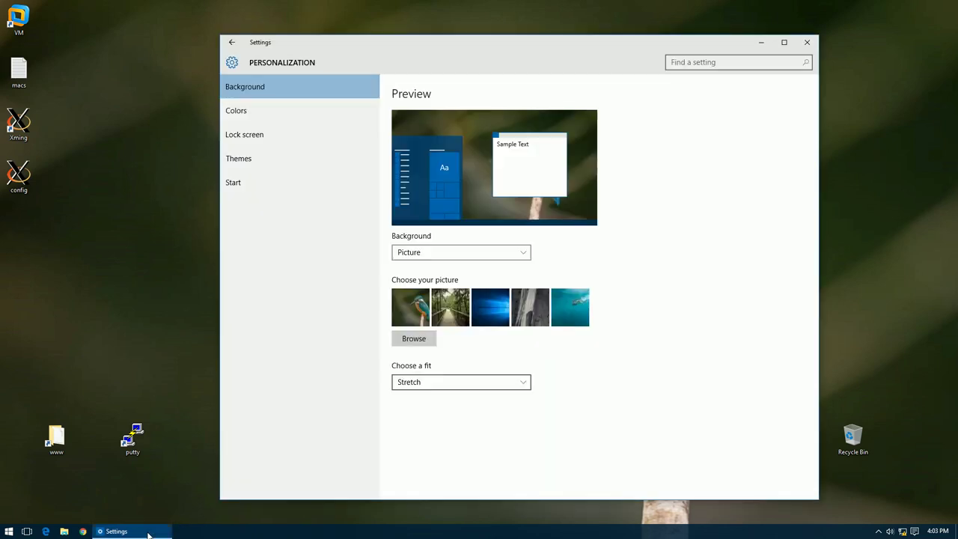
# Step: Change the background picture's fit to Tile and preview it on the full desktop
pyautogui.click(449, 382)
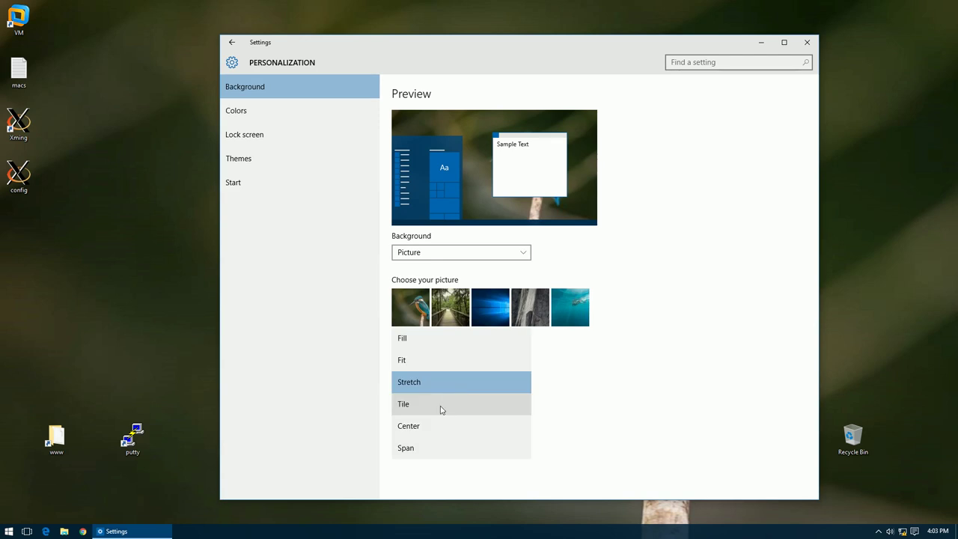
pyautogui.click(440, 404)
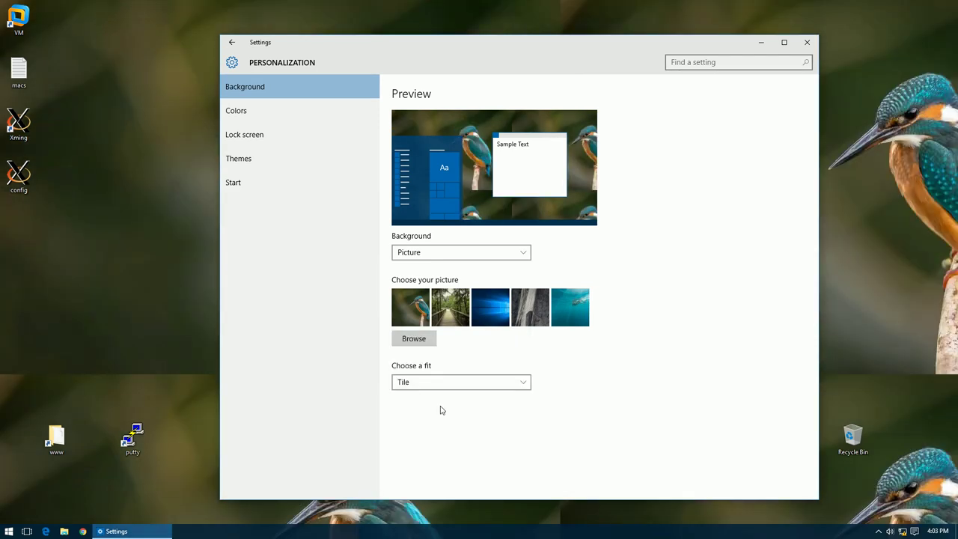
pyautogui.click(142, 534)
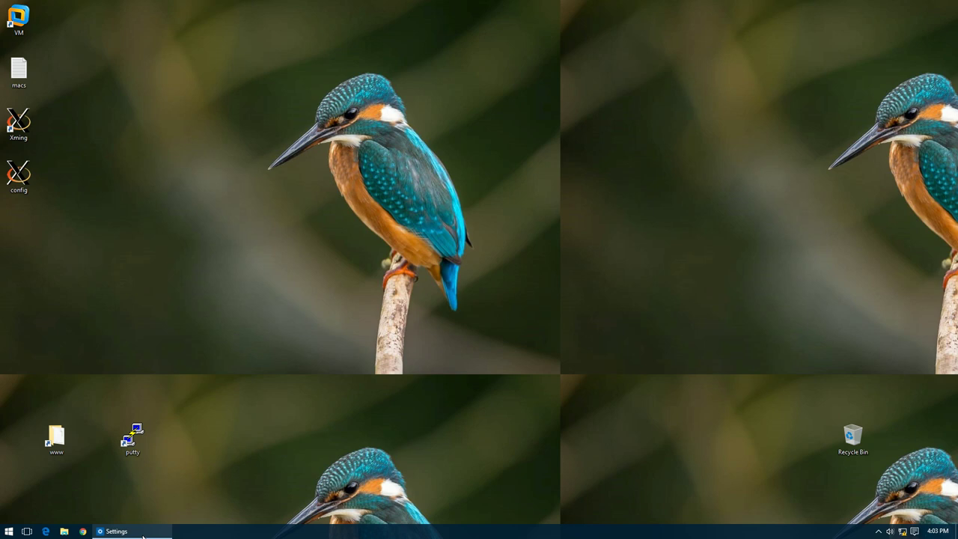
pyautogui.click(156, 534)
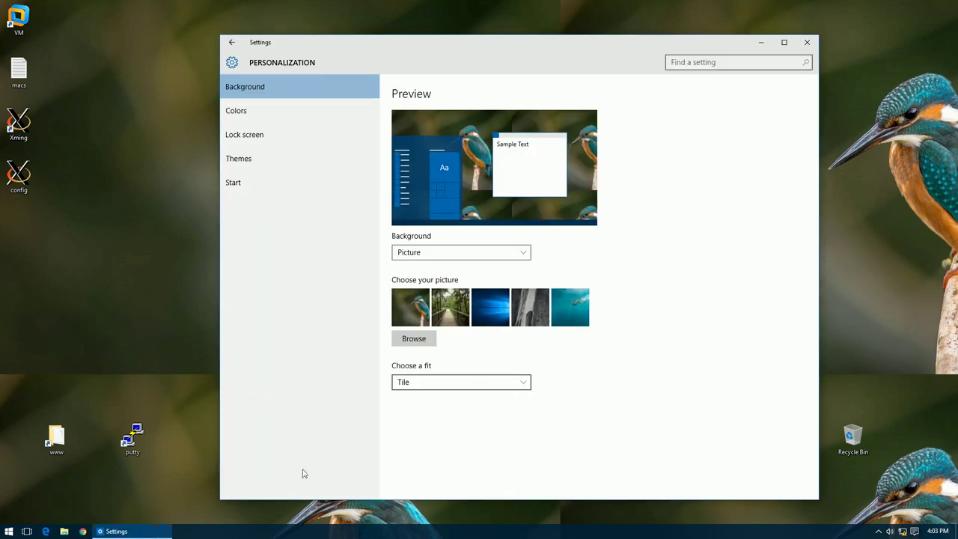
# Step: Change the background picture's fit to Center, preview it on the full desktop, and refresh the desktop
pyautogui.click(483, 387)
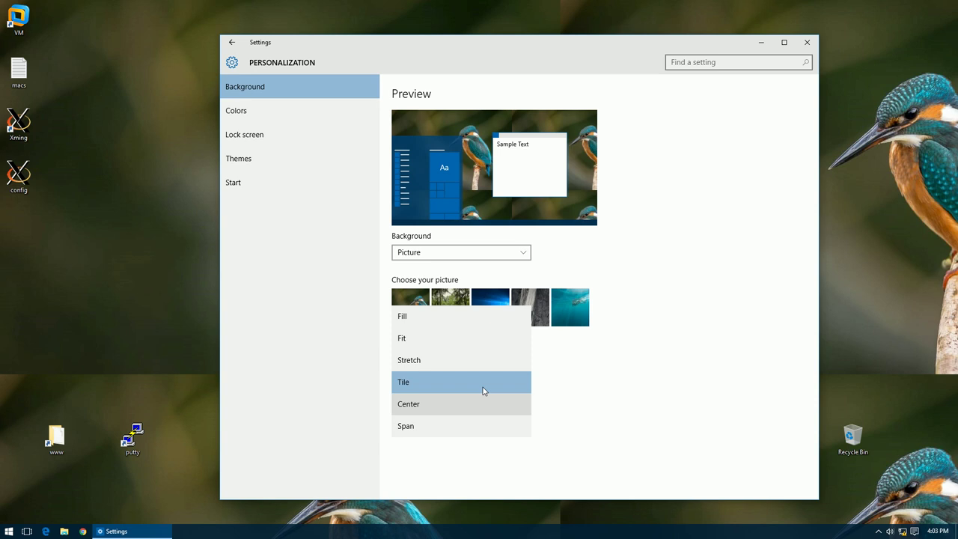
pyautogui.click(468, 409)
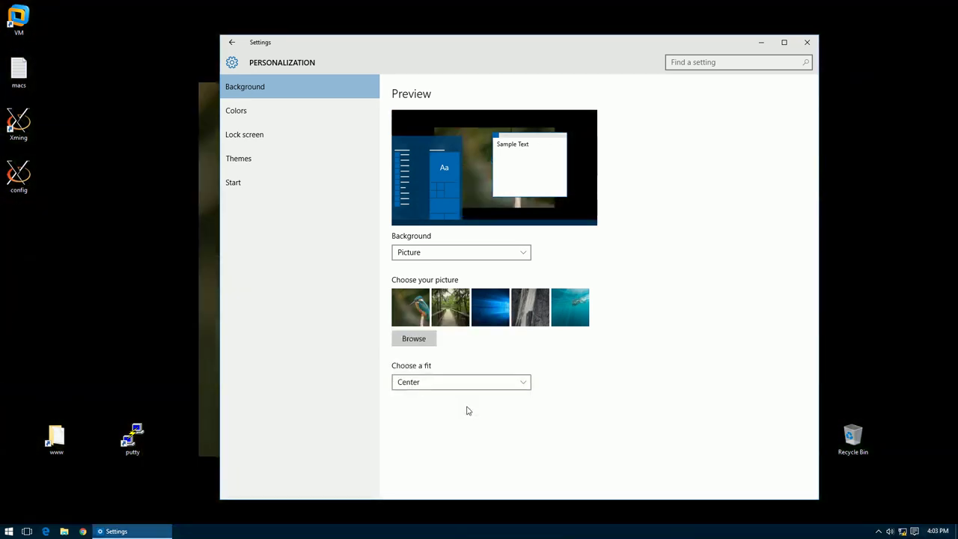
pyautogui.click(134, 530)
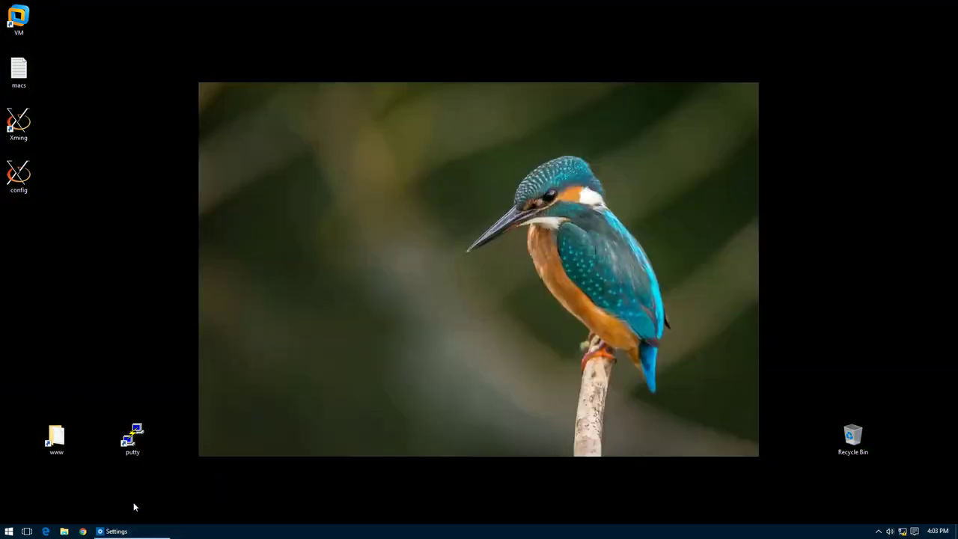
pyautogui.rightClick(139, 117)
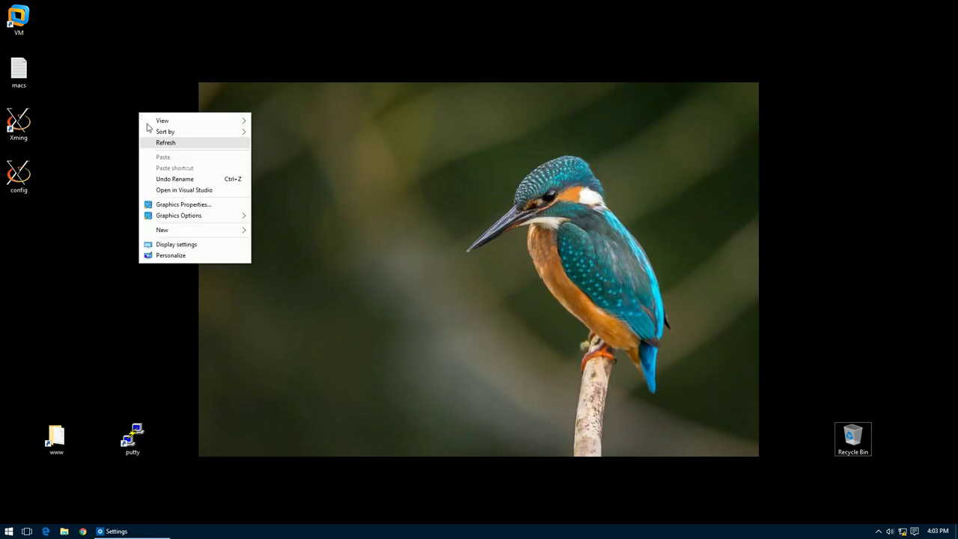
pyautogui.click(162, 144)
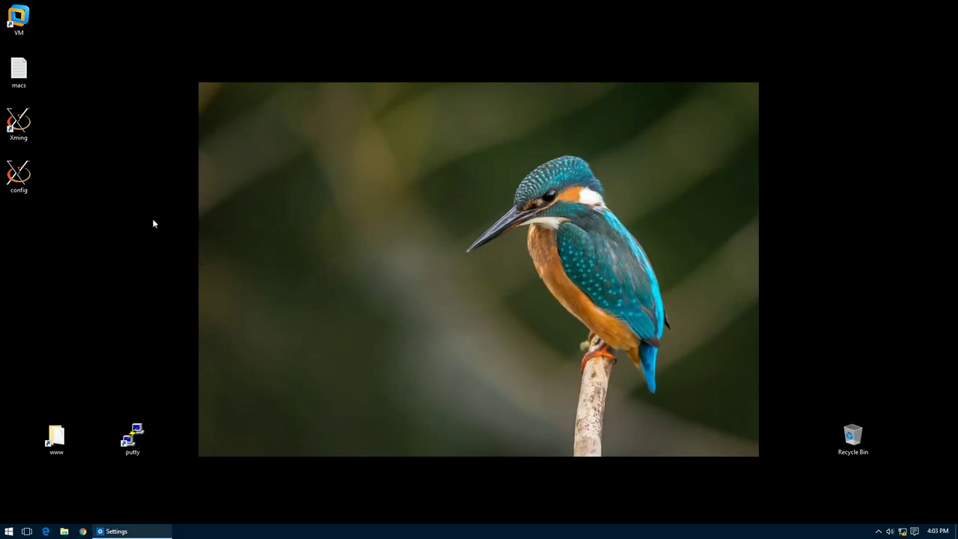
# Step: Return to the Settings window and change the background picture's fit to Span
pyautogui.click(117, 531)
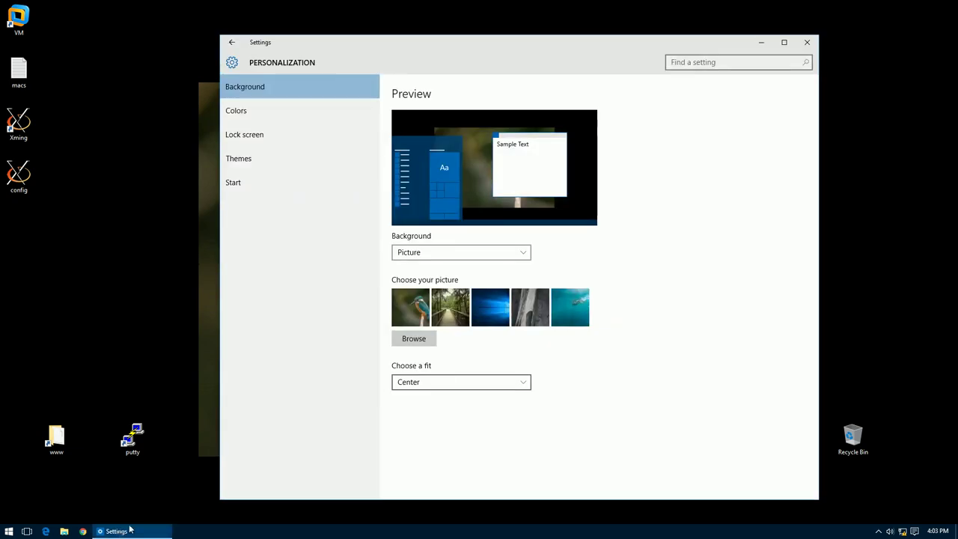
pyautogui.click(453, 383)
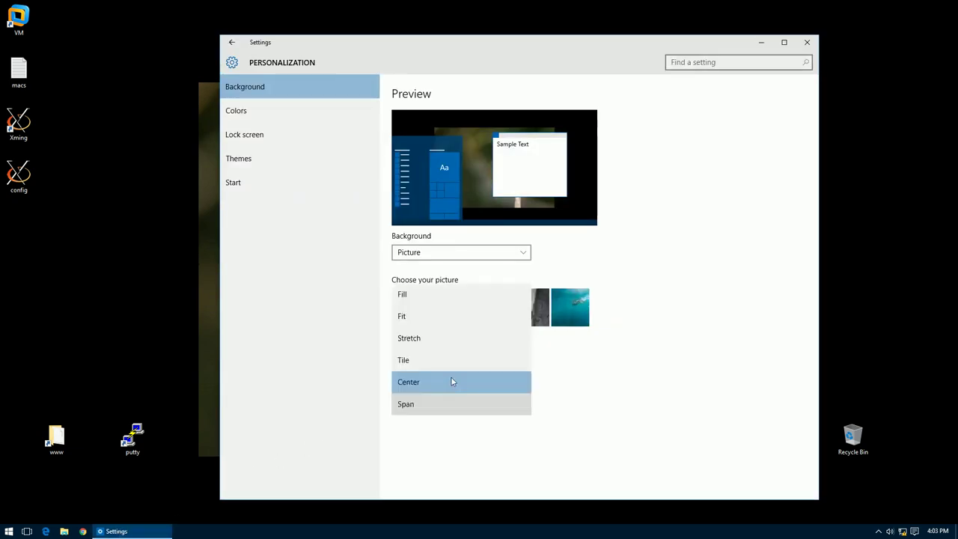
pyautogui.click(435, 406)
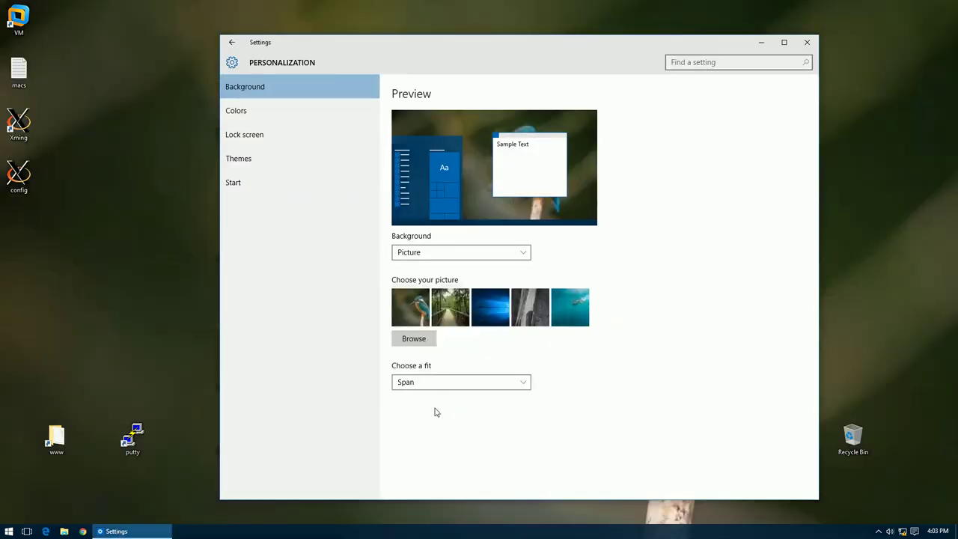
# Step: Preview the Span fit on the full desktop and refresh the desktop
pyautogui.click(150, 531)
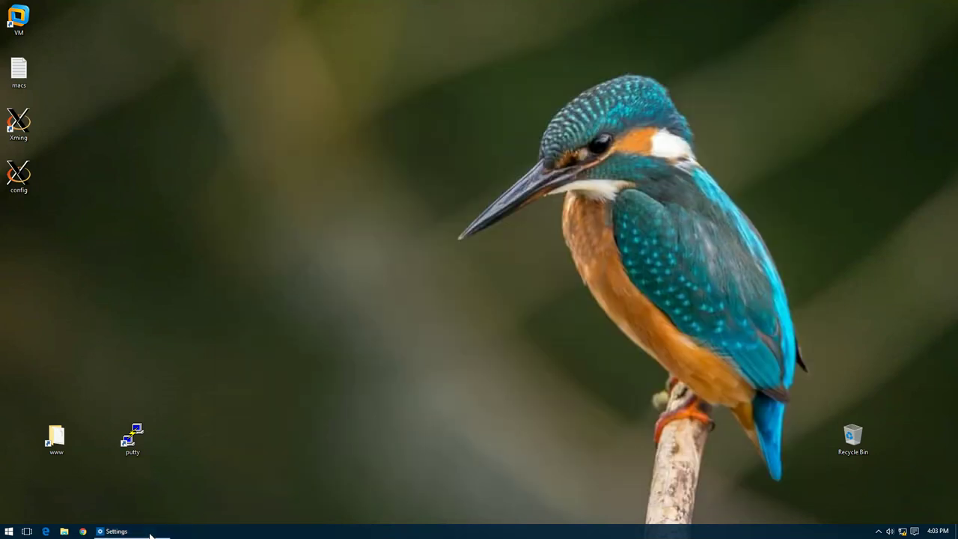
pyautogui.rightClick(516, 158)
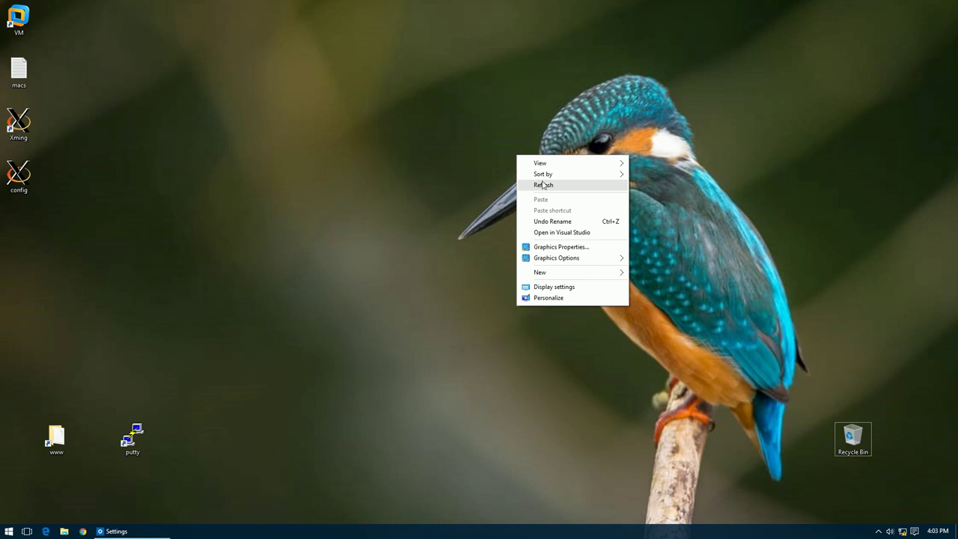
pyautogui.click(543, 185)
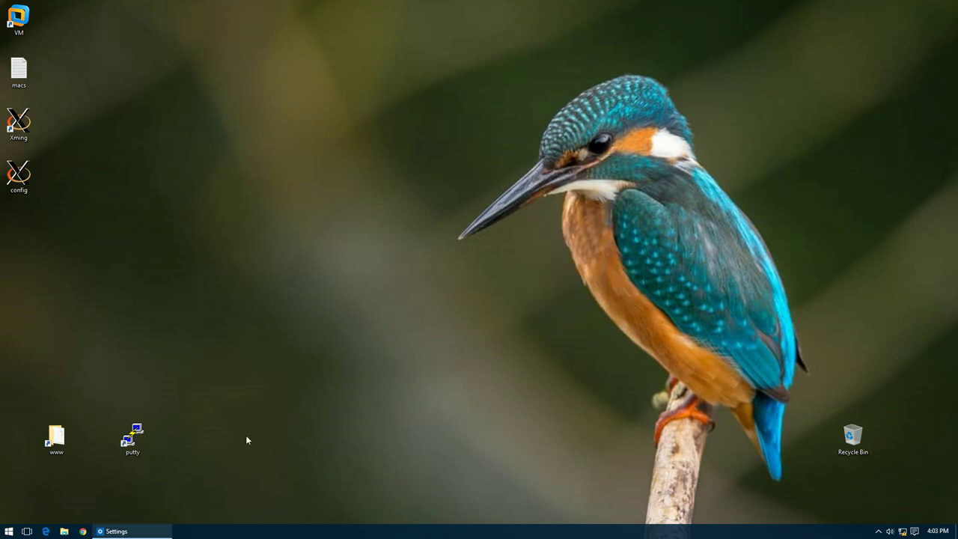
# Step: Return to the Settings window, change the kingfisher picture's fit to Fill, and preview it on the full desktop
pyautogui.click(136, 531)
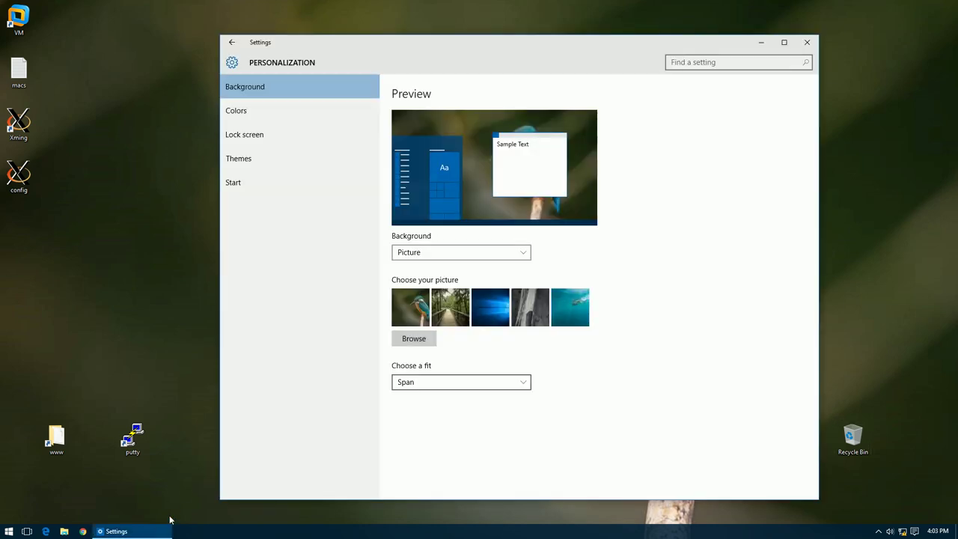
pyautogui.click(461, 384)
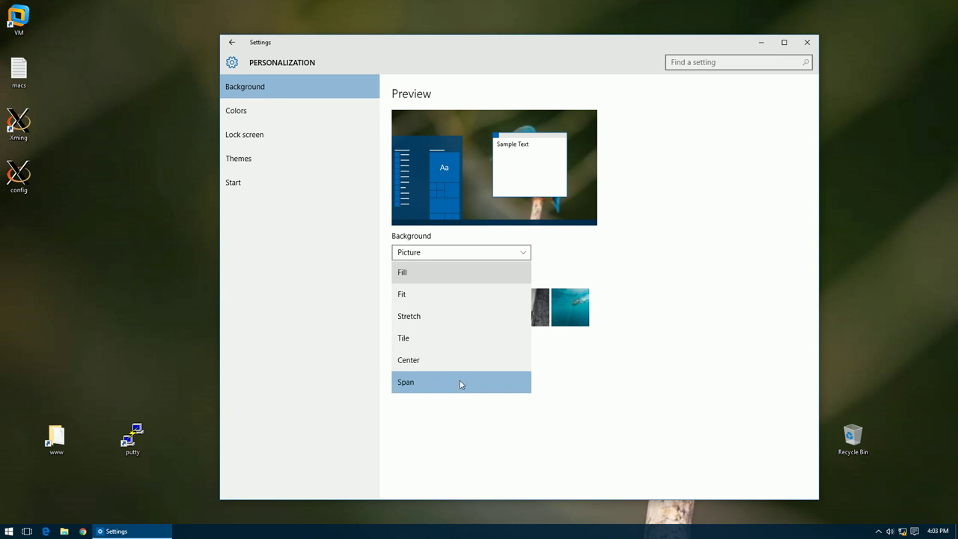
pyautogui.click(454, 278)
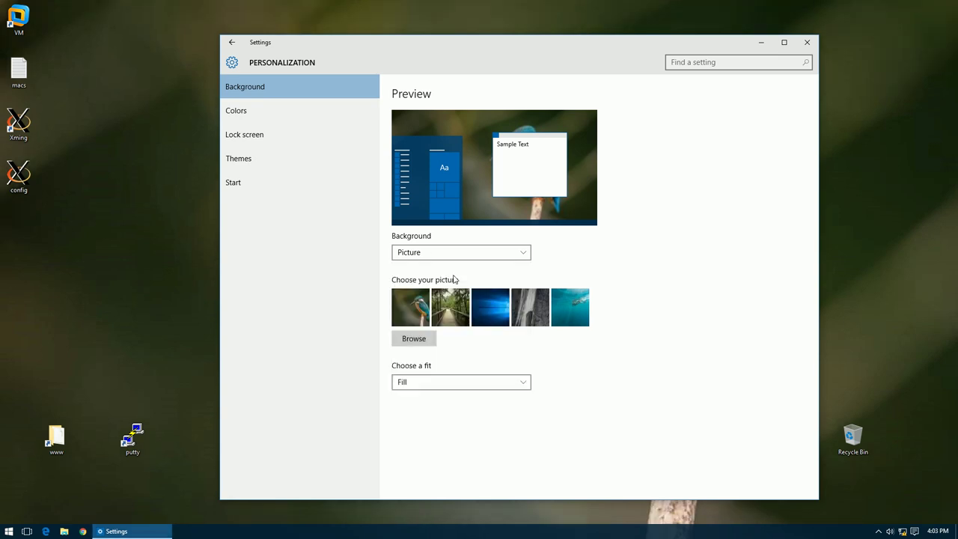
pyautogui.click(154, 534)
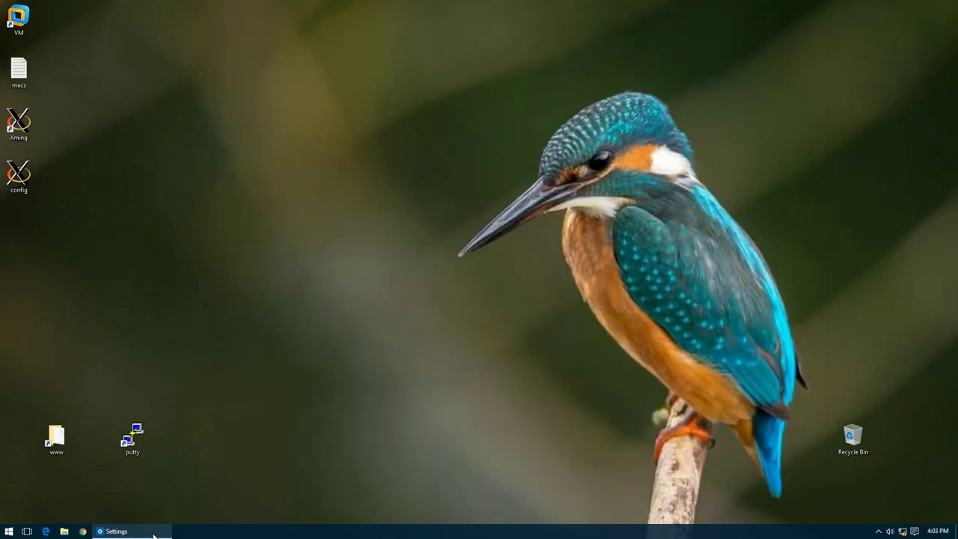
# Step: Bring back the Settings window and switch the kingfisher picture's fit from Fill to Span
pyautogui.click(146, 534)
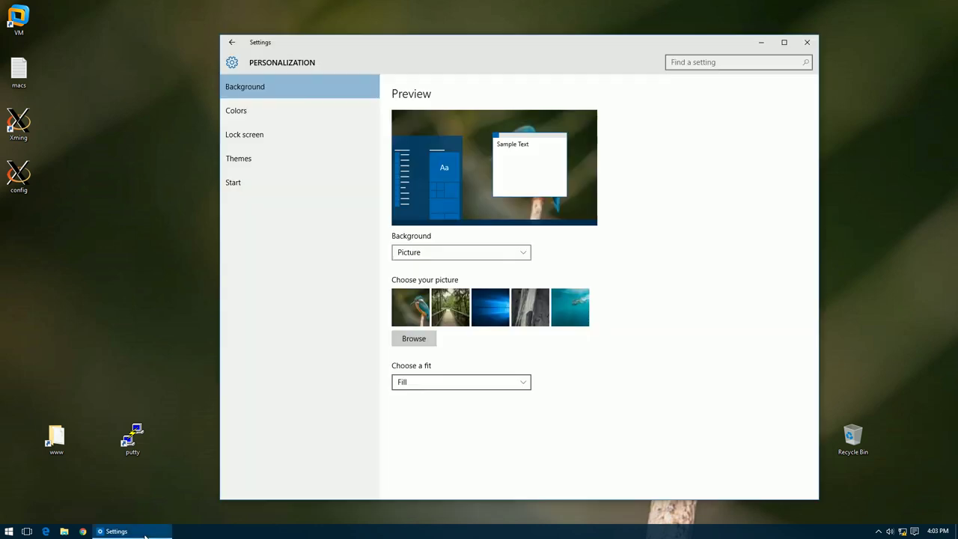
pyautogui.click(472, 387)
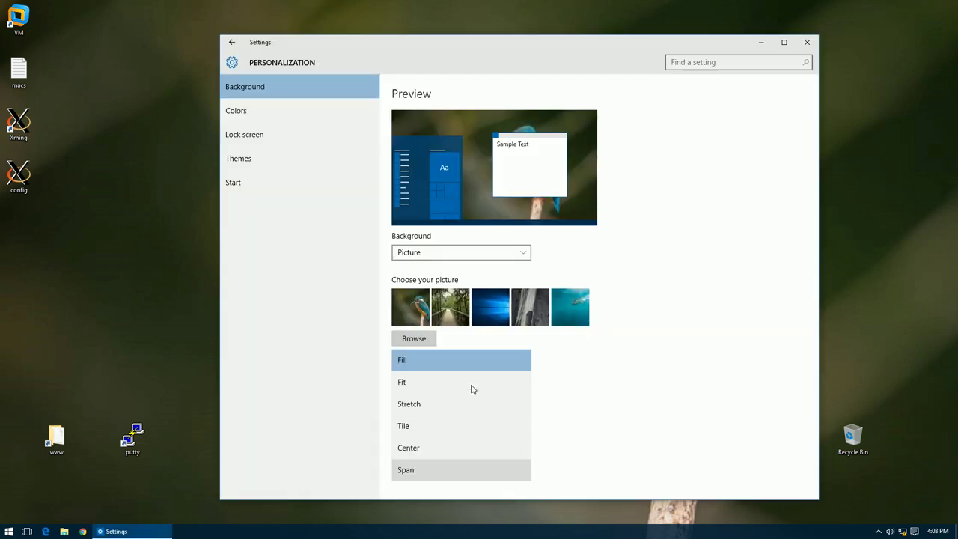
pyautogui.click(441, 469)
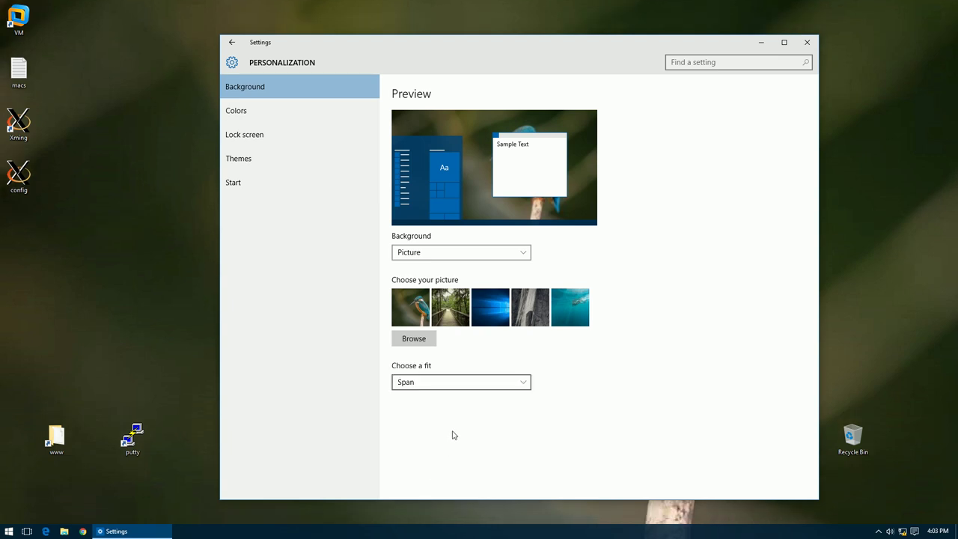
# Step: Set the kingfisher picture's fit to Center, preview it on the full desktop, and refresh the desktop twice
pyautogui.click(470, 382)
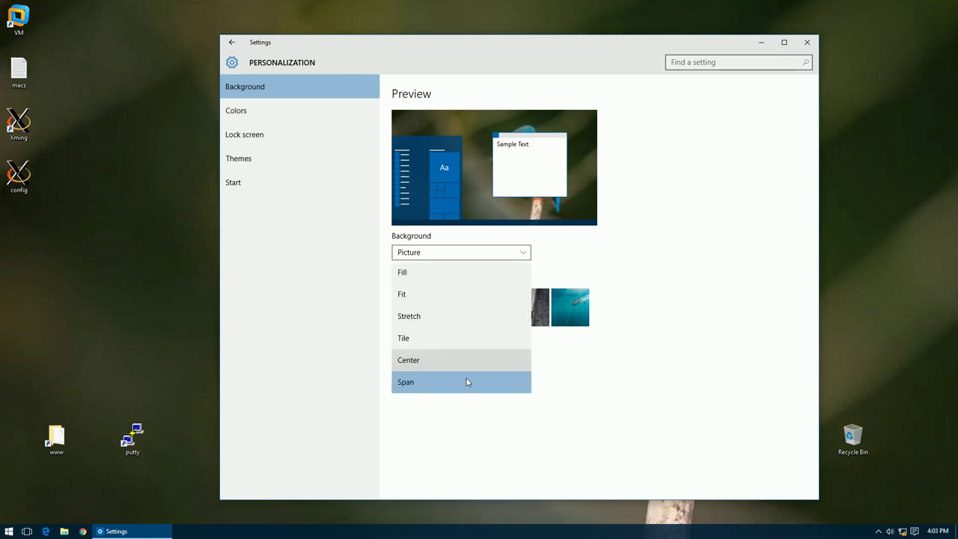
pyautogui.click(434, 361)
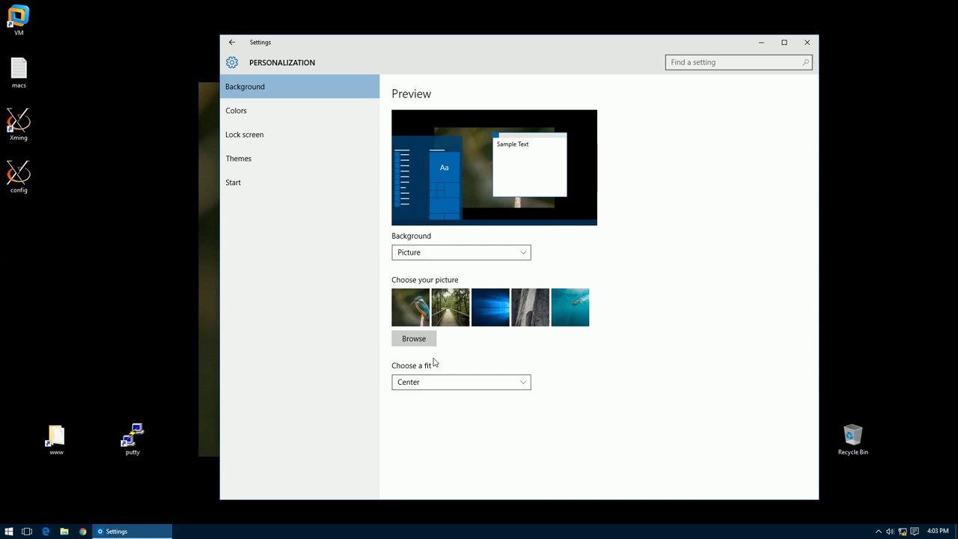
pyautogui.click(116, 530)
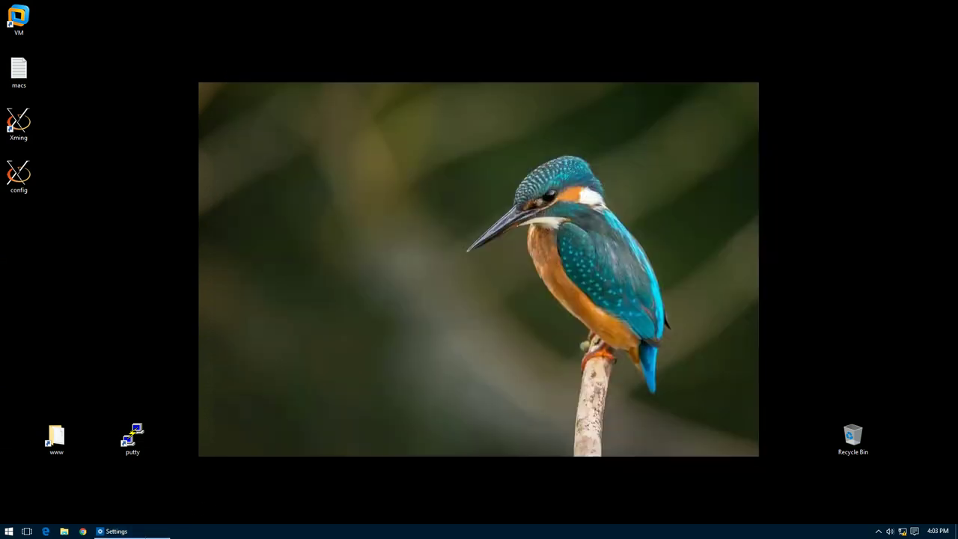
pyautogui.rightClick(408, 192)
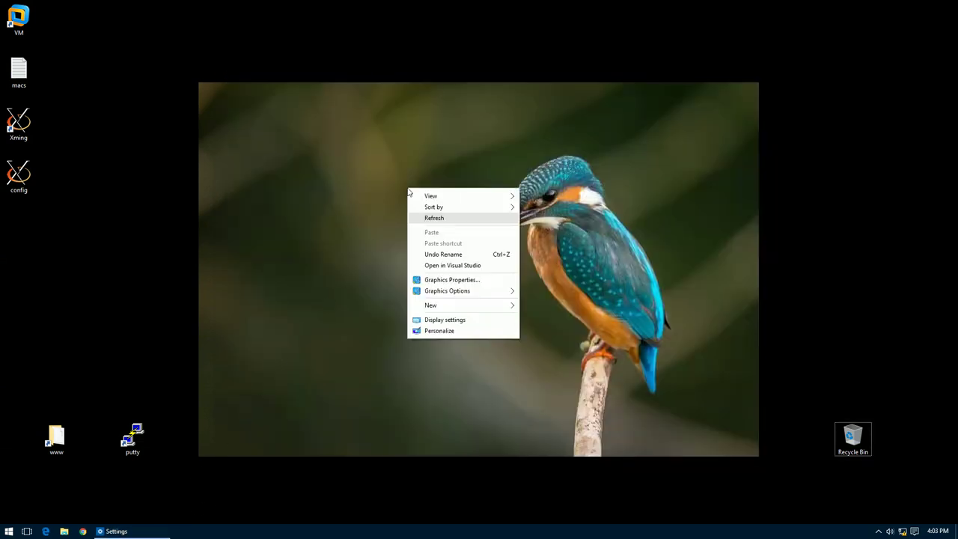
pyautogui.click(440, 218)
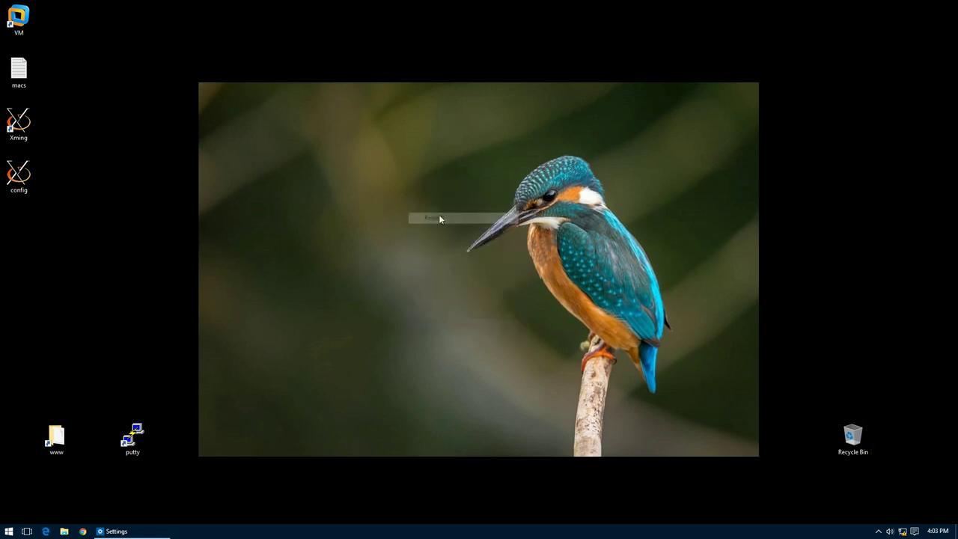
pyautogui.rightClick(254, 171)
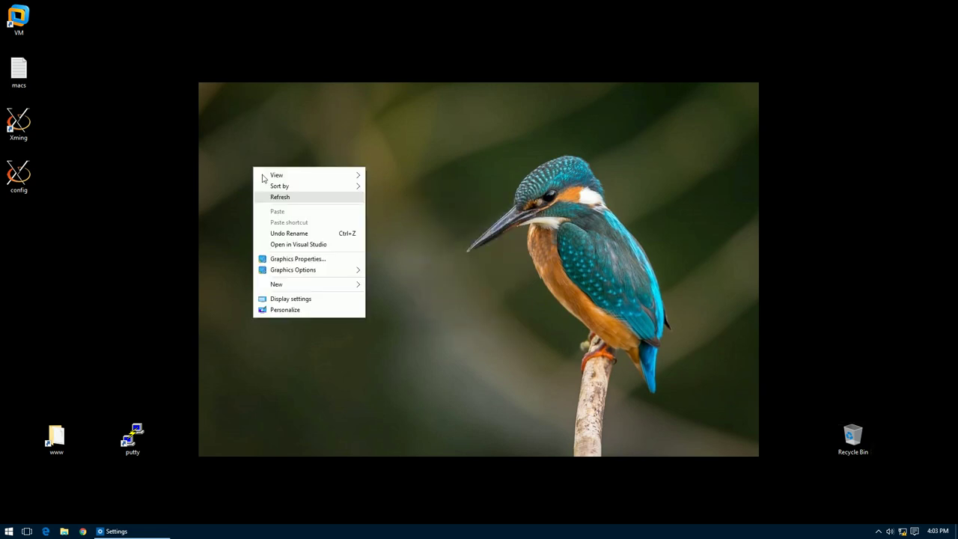
pyautogui.click(291, 199)
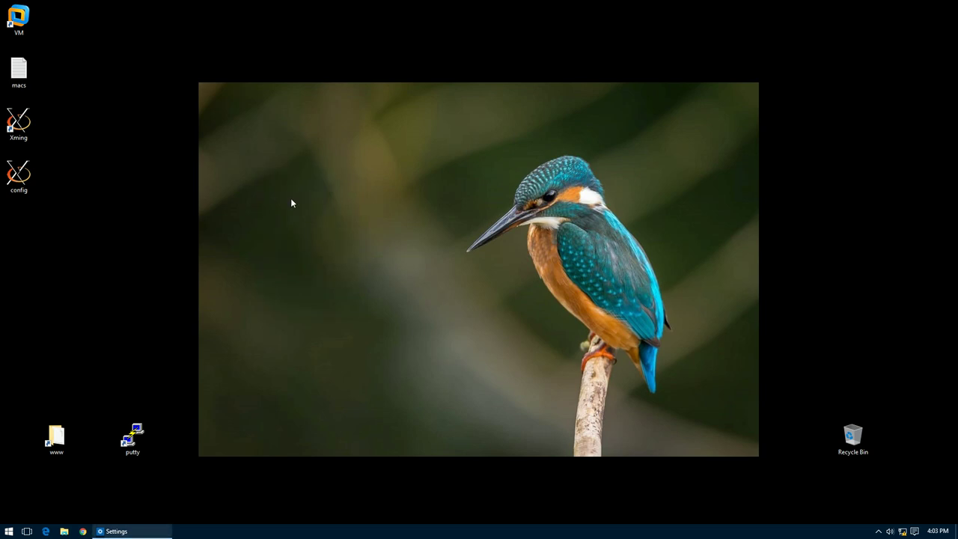
# Step: Return to the Settings window and try the forest boardwalk picture and the blue Windows picture as the background
pyautogui.click(142, 530)
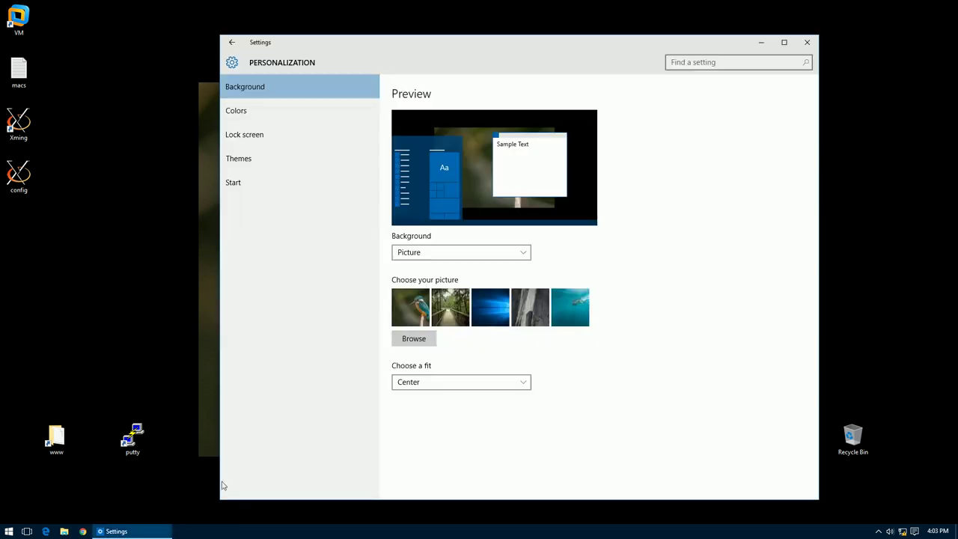
pyautogui.click(454, 311)
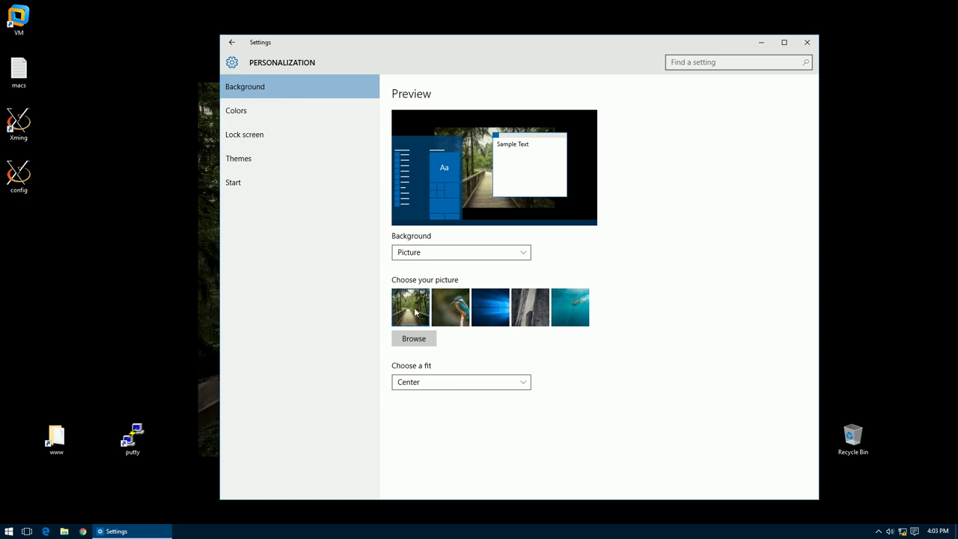
pyautogui.click(473, 306)
# Step: Change the background type to Solid color, trying purple and settling on slate gray
pyautogui.click(484, 254)
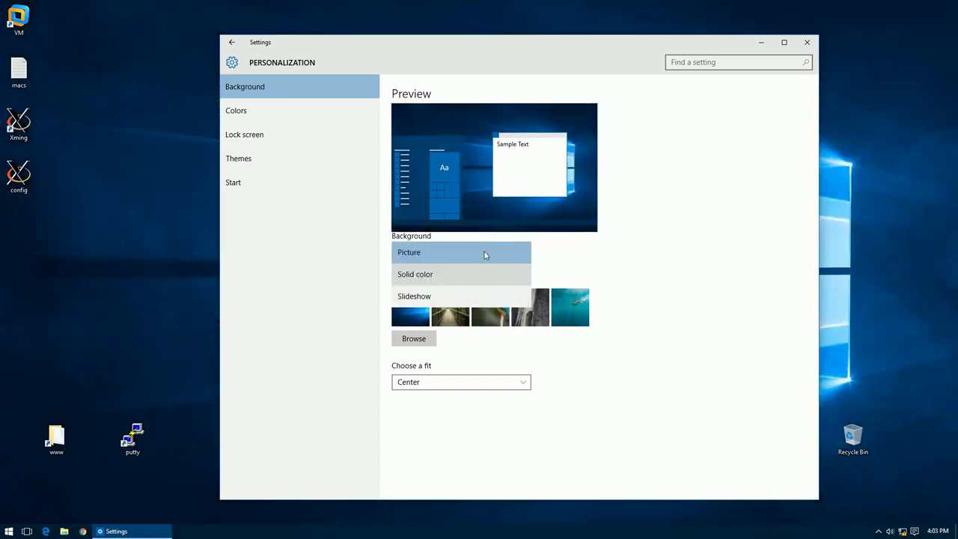
pyautogui.click(452, 274)
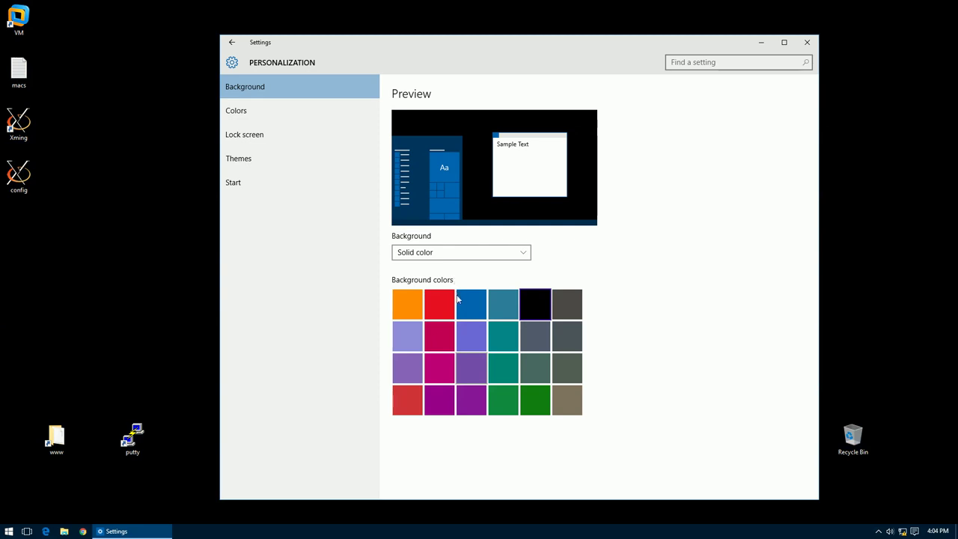
pyautogui.click(470, 376)
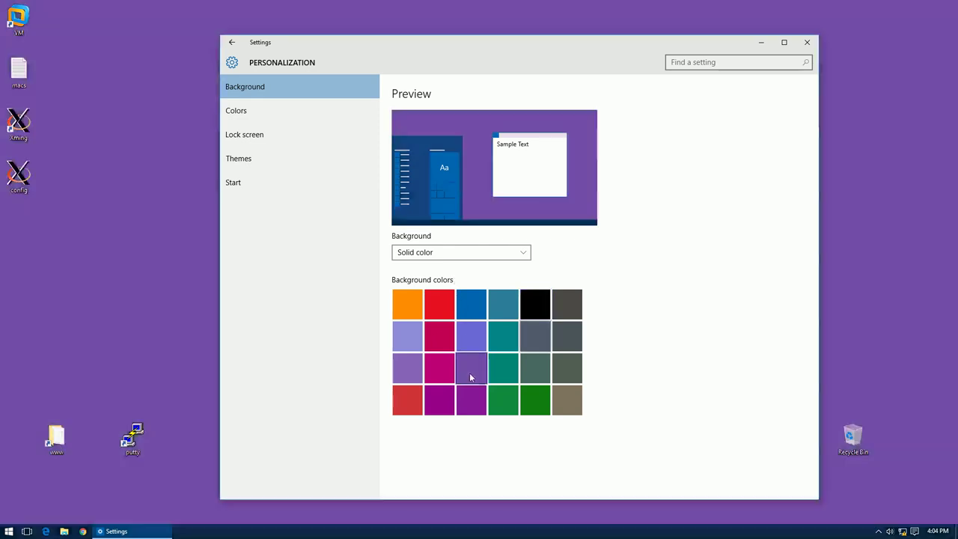
pyautogui.click(536, 327)
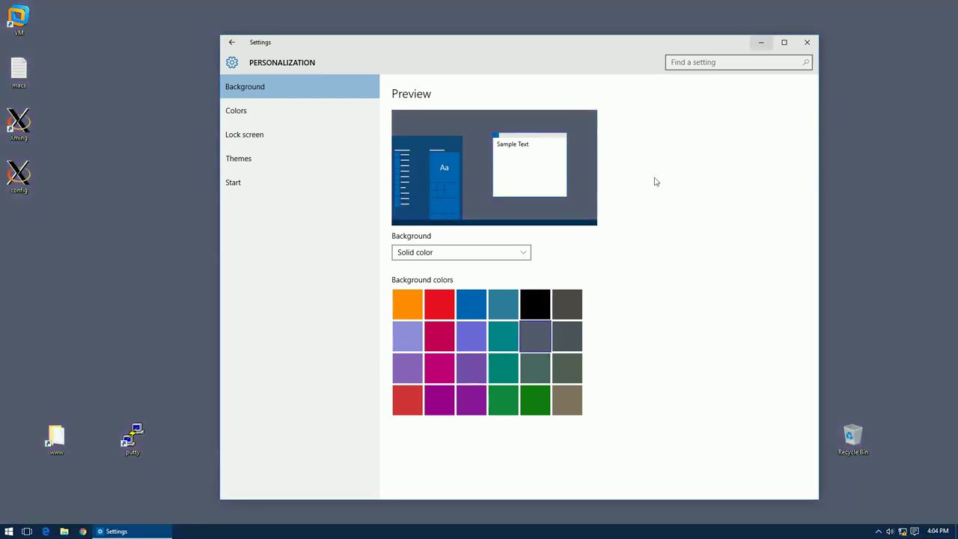
# Step: Minimize the Settings window to preview the solid color on the full desktop, and refresh the desktop
pyautogui.click(760, 42)
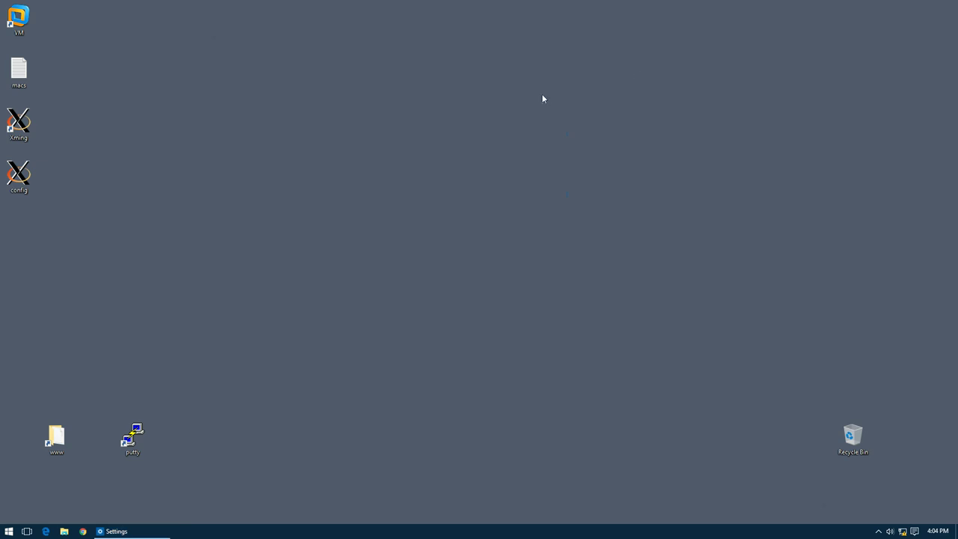
pyautogui.rightClick(318, 149)
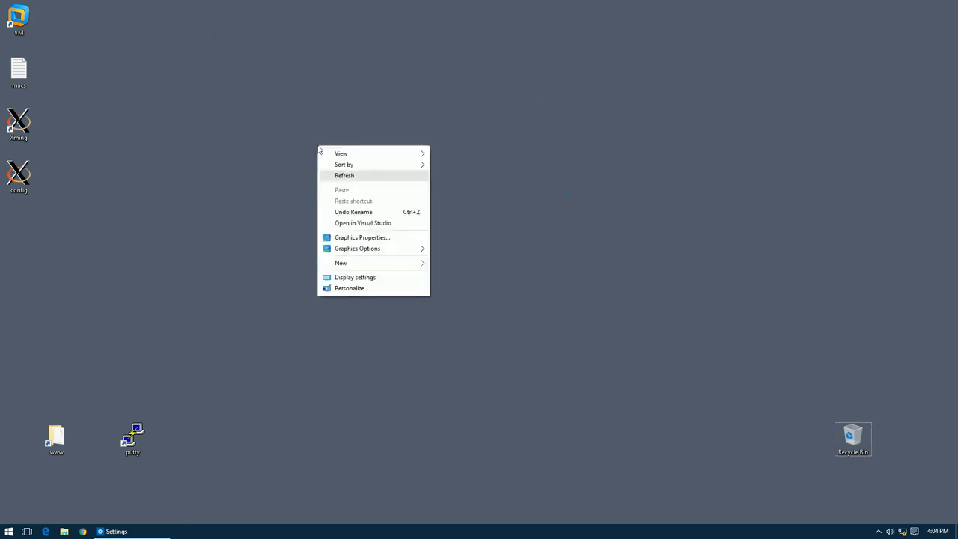
pyautogui.click(344, 175)
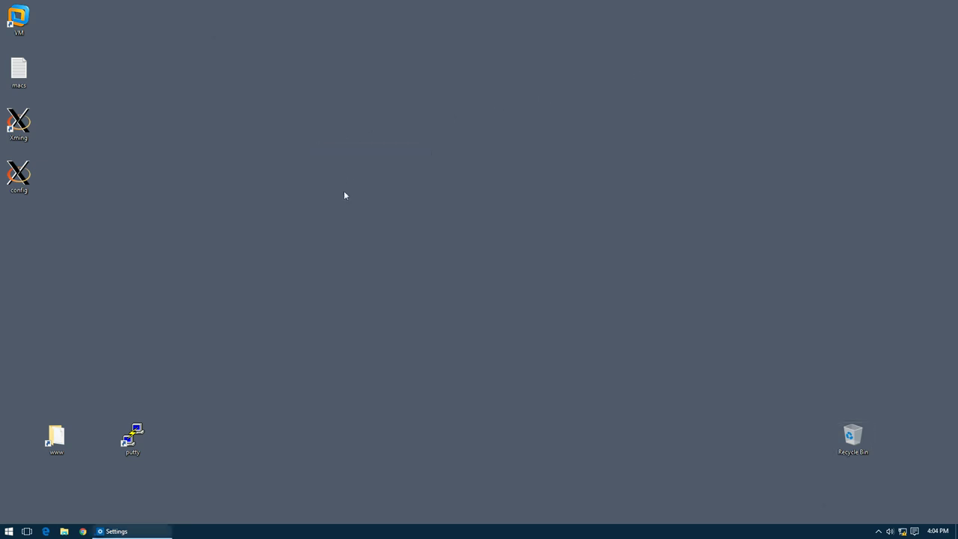
# Step: Restore the Settings window and change the background type to Slideshow
pyautogui.click(152, 530)
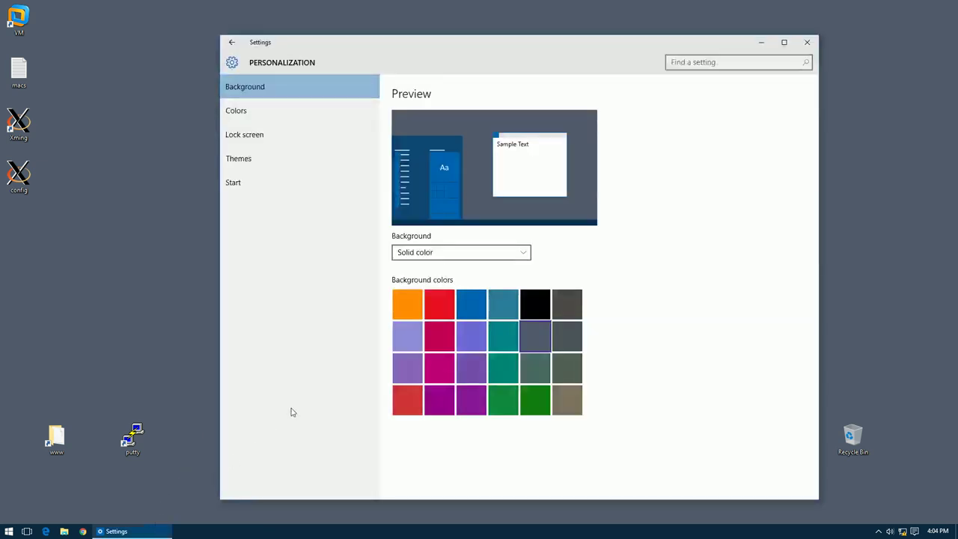
pyautogui.click(486, 251)
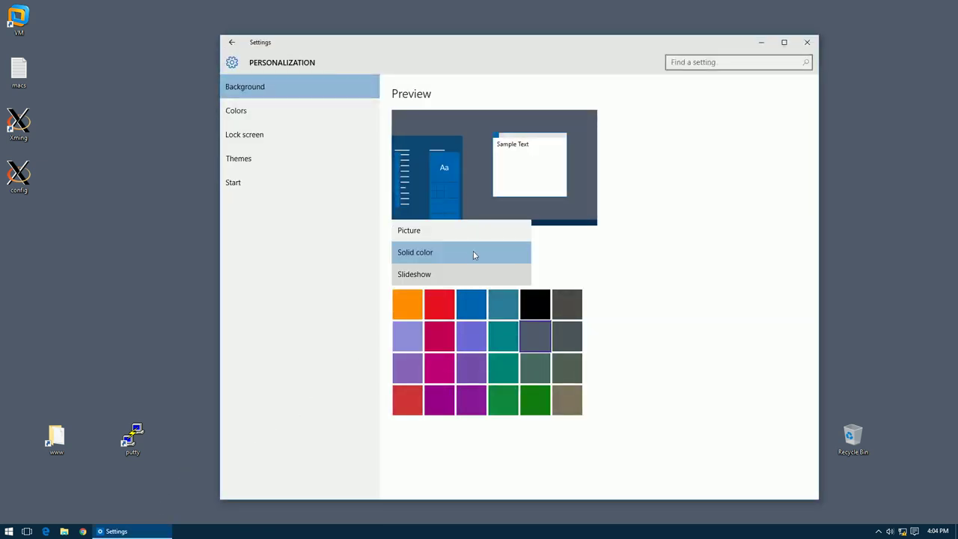
pyautogui.click(430, 278)
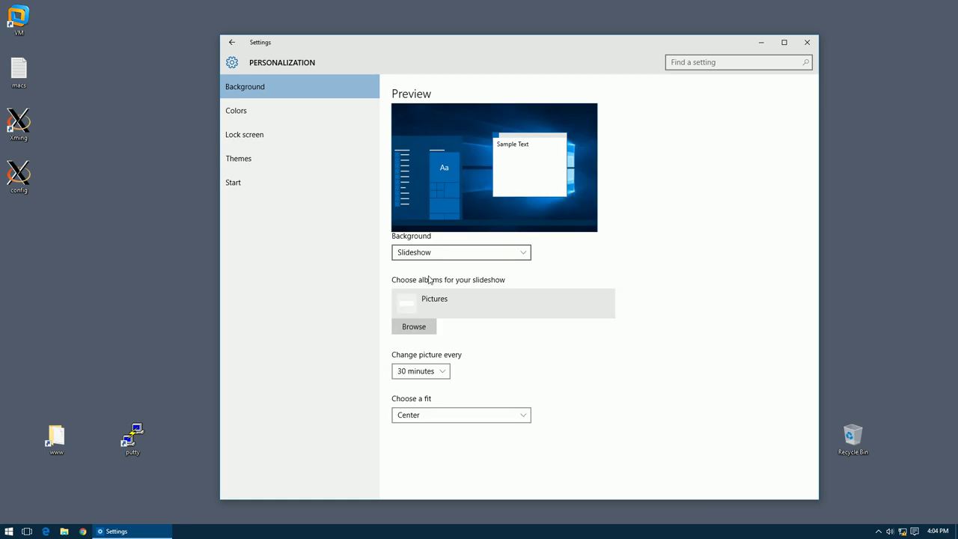
# Step: Change the background type to Picture and choose the forest boardwalk image
pyautogui.click(461, 256)
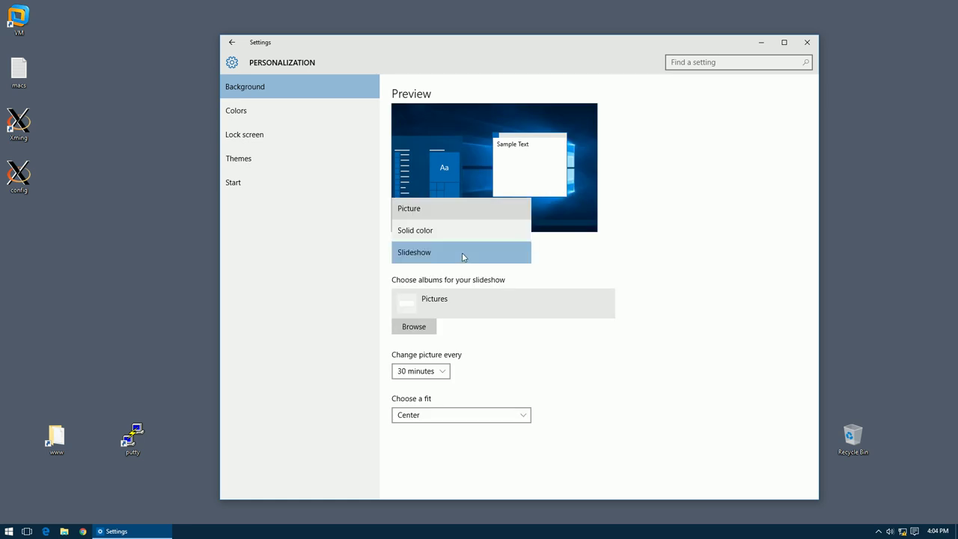
pyautogui.click(434, 209)
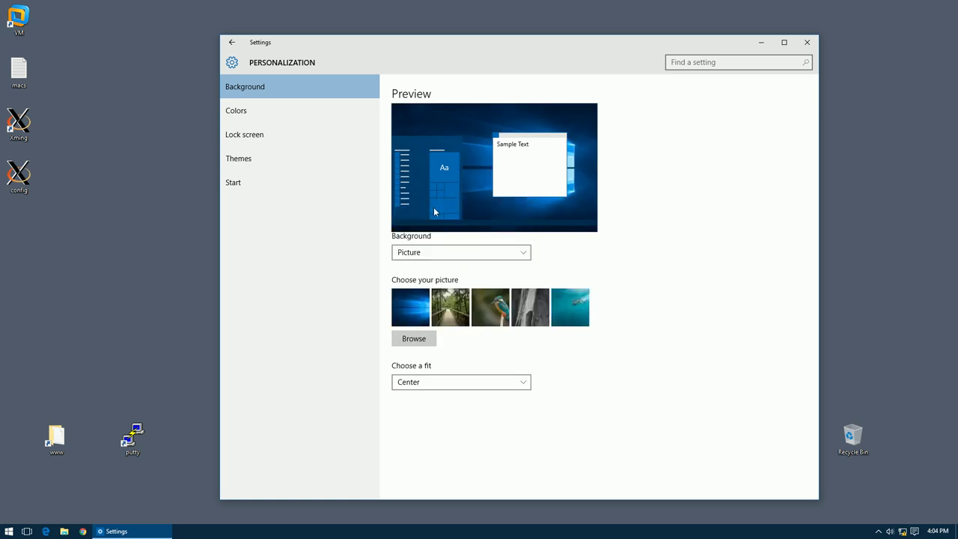
pyautogui.click(454, 317)
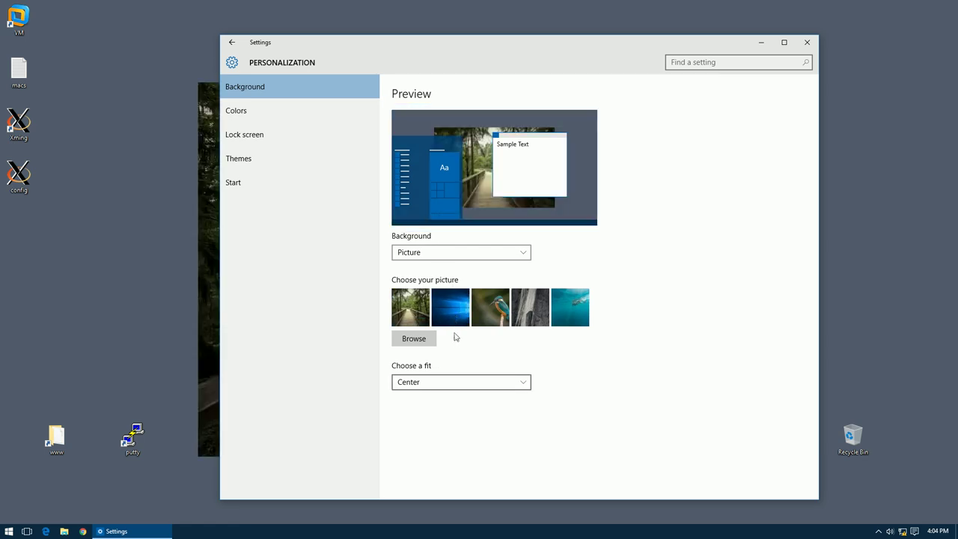
# Step: Set the forest boardwalk picture's fit to Fill and close the Settings window
pyautogui.click(452, 386)
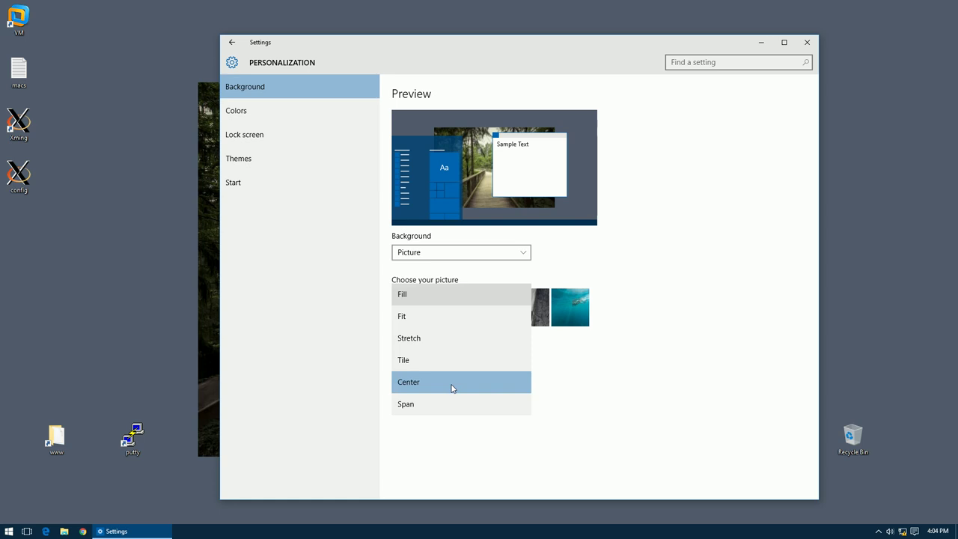
pyautogui.click(457, 296)
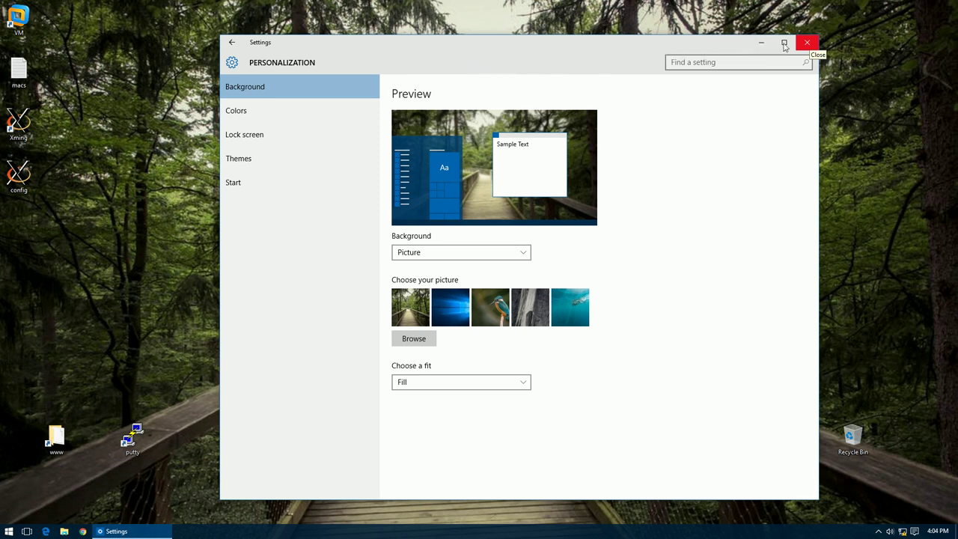
pyautogui.click(808, 44)
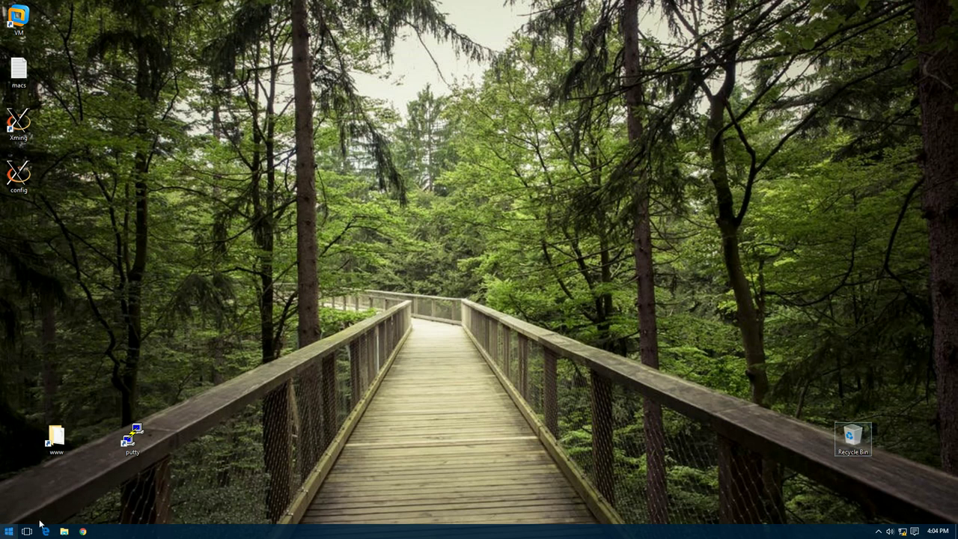
# Step: Open This PC, reposition its window on the desktop, and close it
pyautogui.click(8, 530)
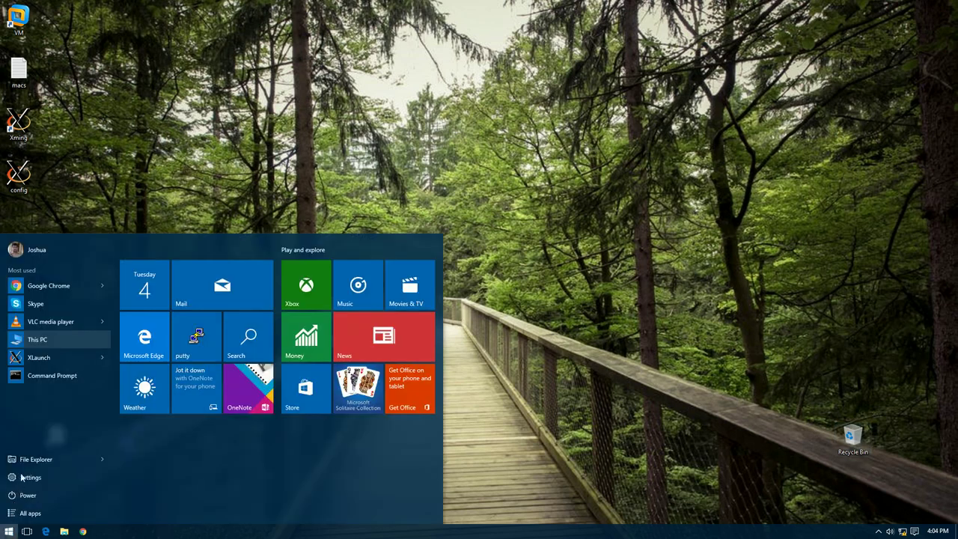
pyautogui.click(51, 339)
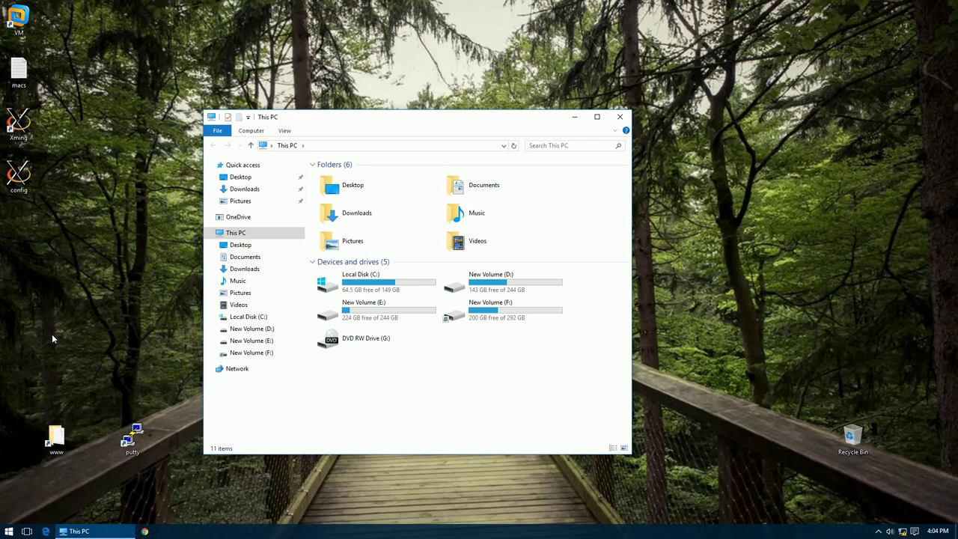
pyautogui.moveTo(386, 122); pyautogui.dragTo(423, 92)
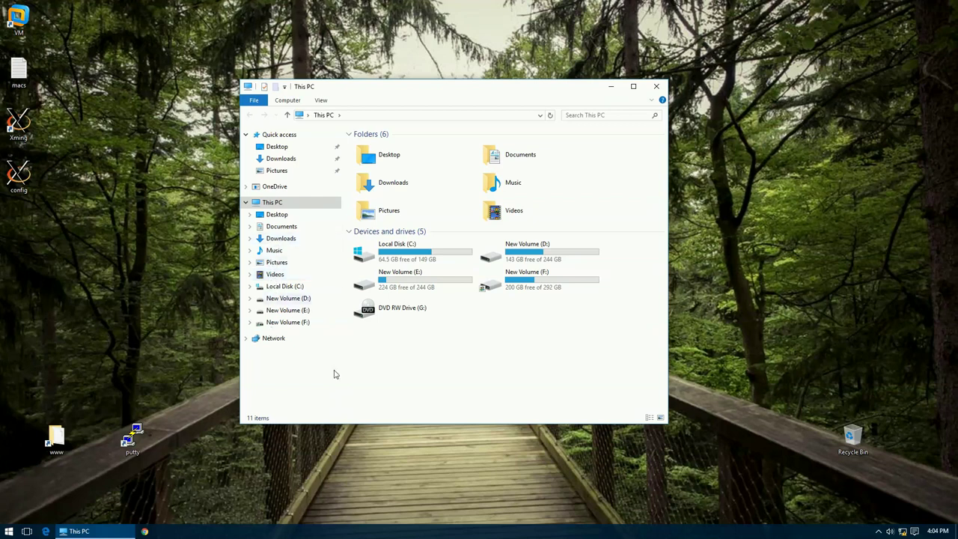
pyautogui.click(656, 86)
# Step: View the Start menu and the action center, closing each one after viewing it
pyautogui.click(9, 531)
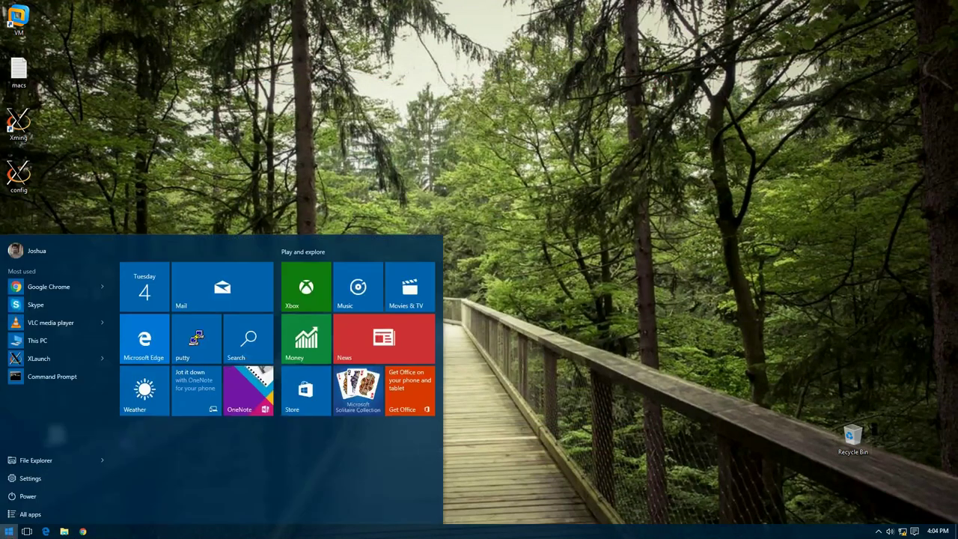
pyautogui.click(579, 358)
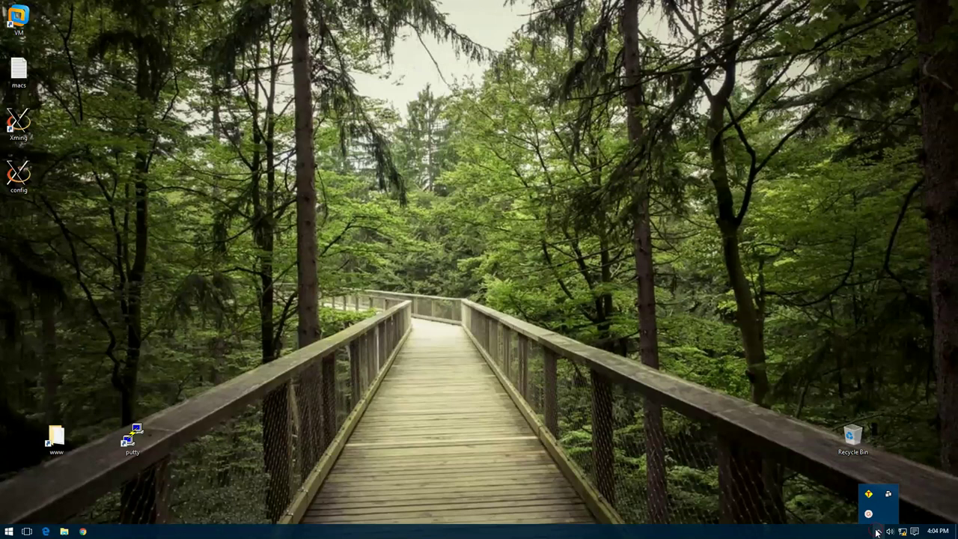
pyautogui.click(914, 531)
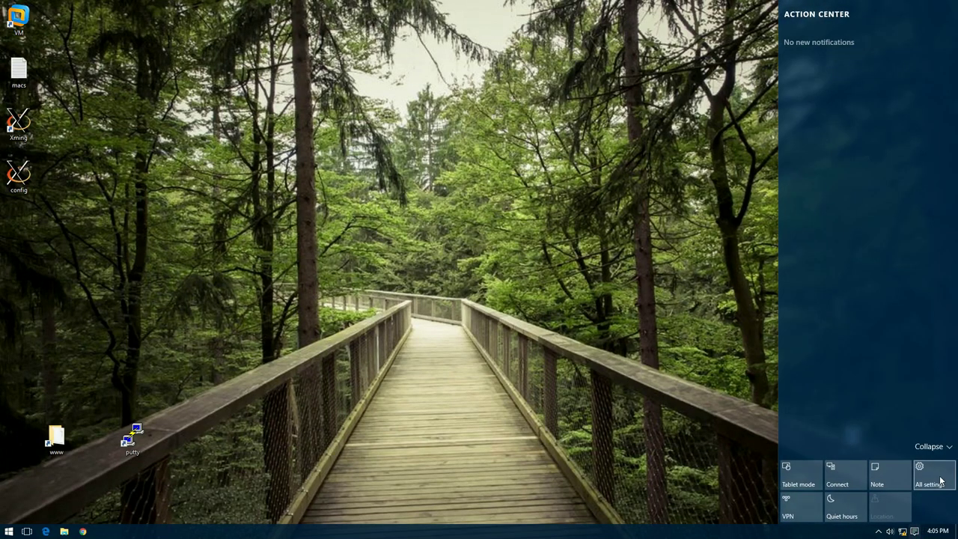
pyautogui.click(914, 530)
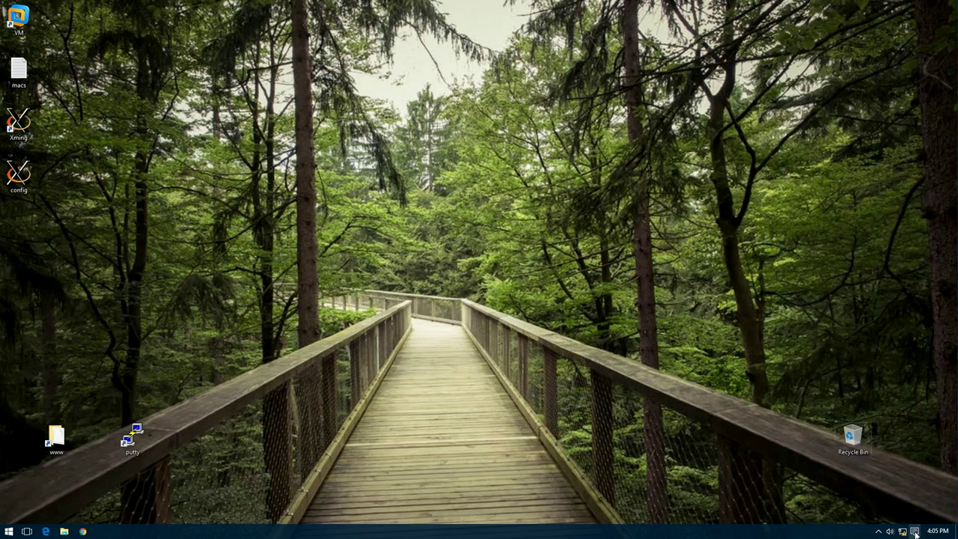
# Step: Turn on Tablet mode from the action center and dismiss the action center
pyautogui.click(915, 530)
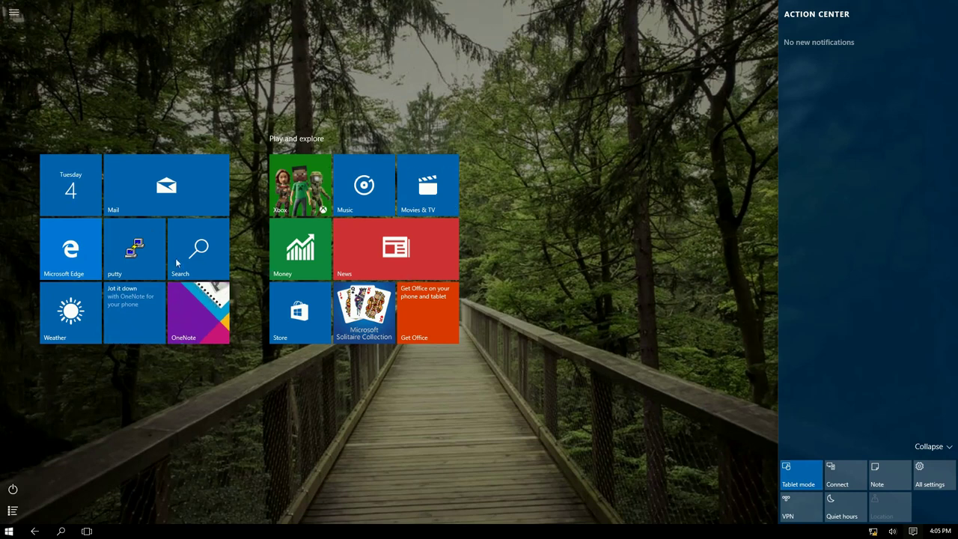
pyautogui.click(560, 408)
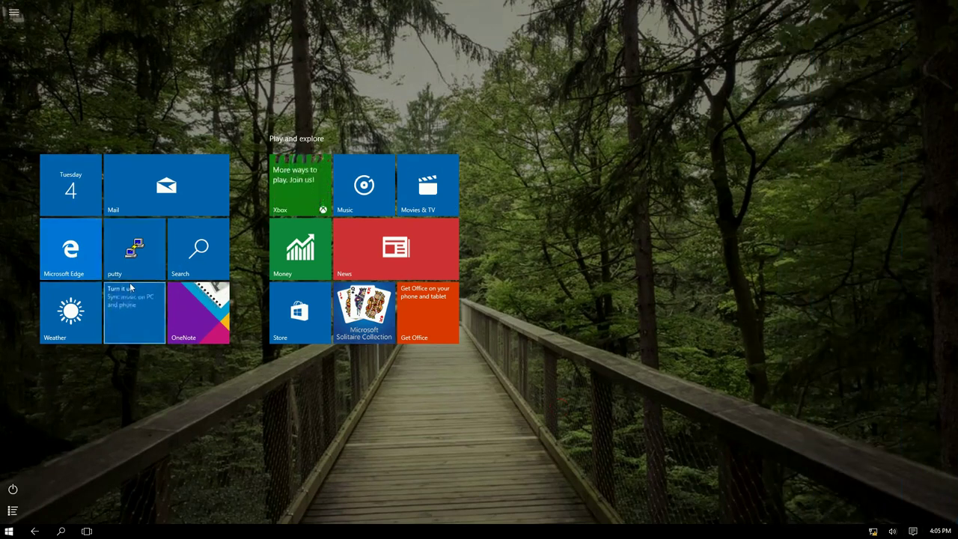
# Step: Open the Calendar app and return to the Start screen, and briefly show the all-apps list
pyautogui.click(80, 188)
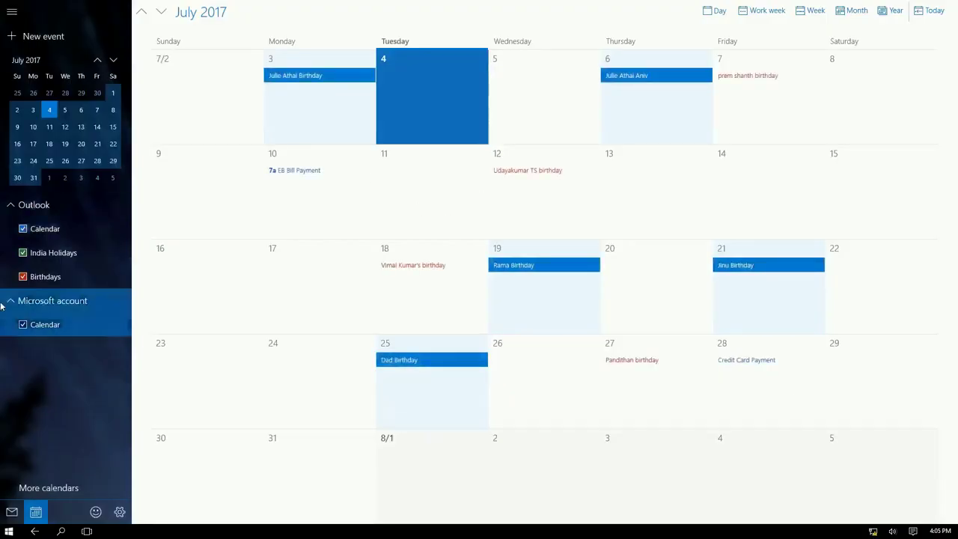
pyautogui.click(34, 531)
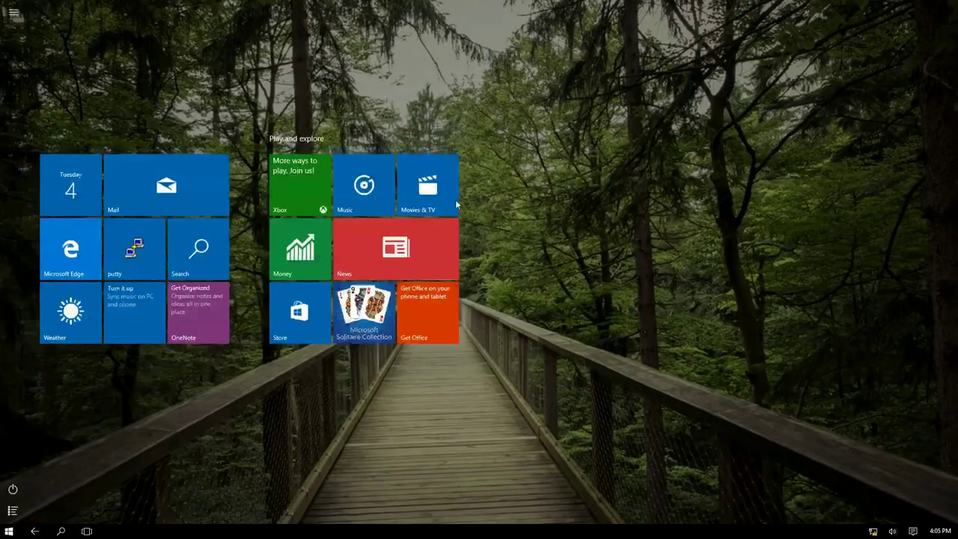
pyautogui.click(14, 512)
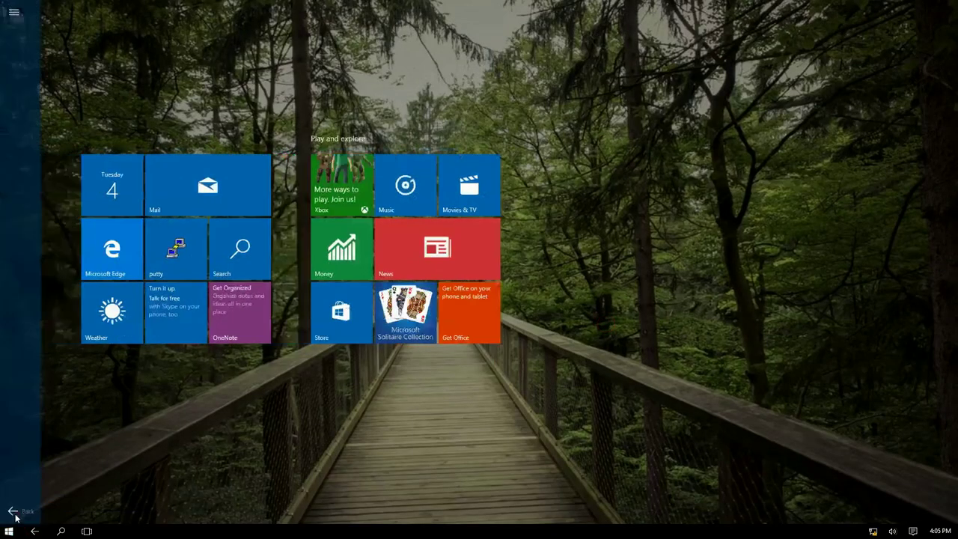
pyautogui.click(19, 513)
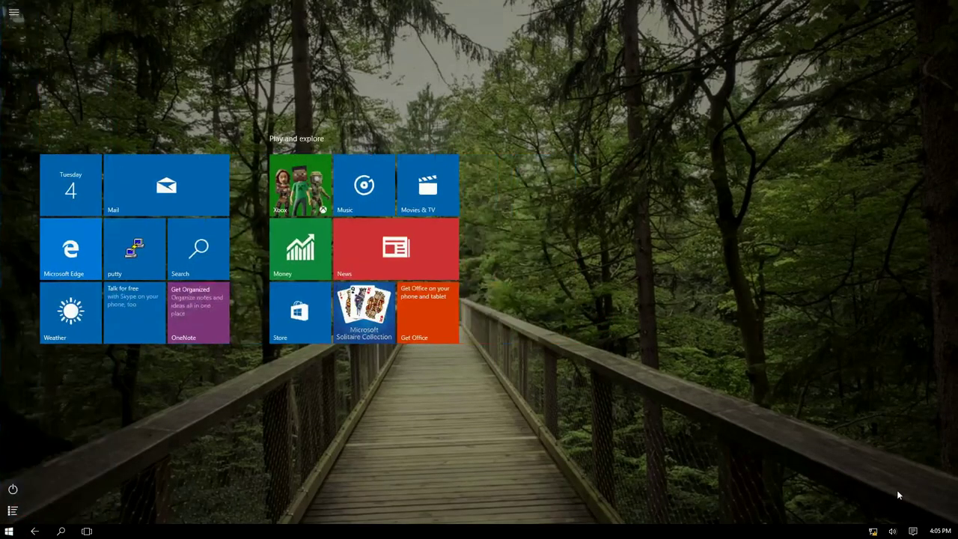
# Step: Turn off Tablet mode from the action center and close the Calendar window
pyautogui.click(912, 530)
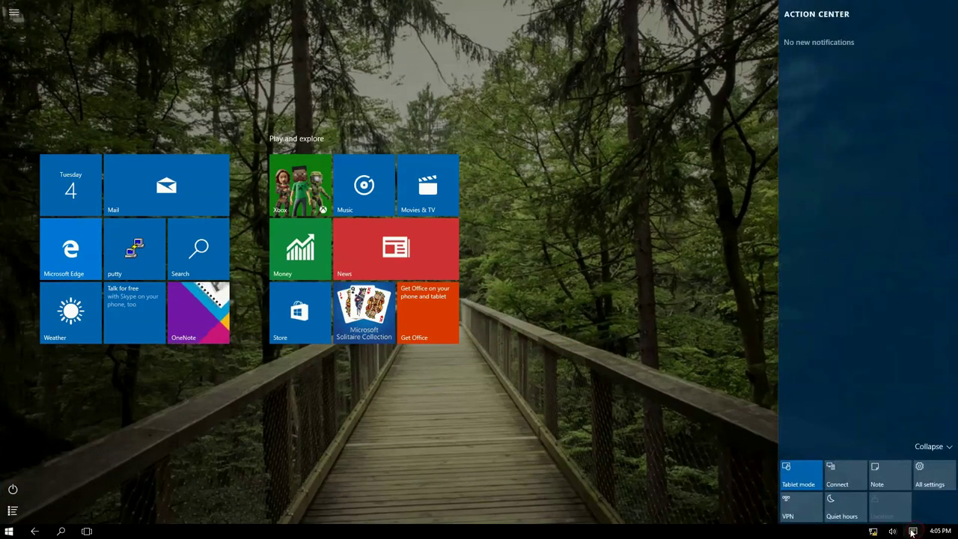
pyautogui.click(815, 482)
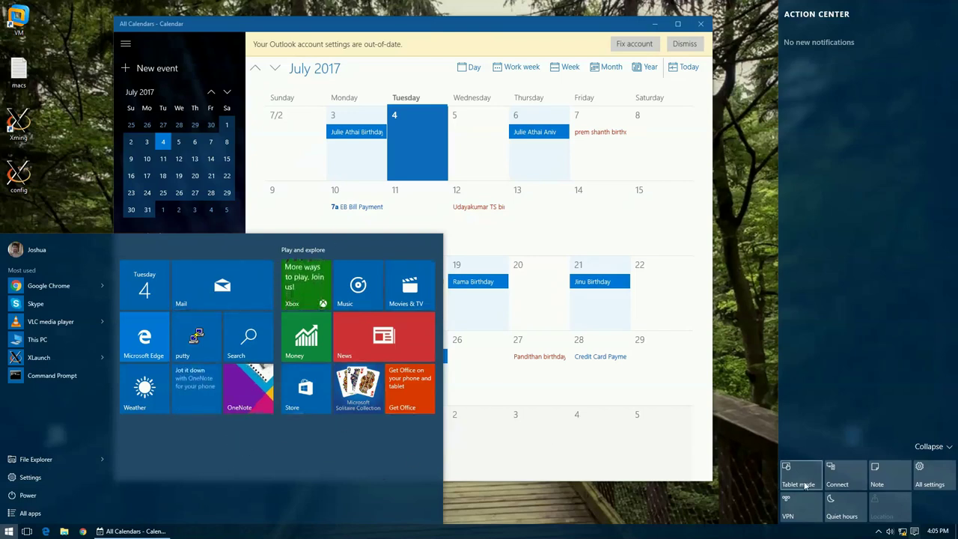
pyautogui.click(702, 28)
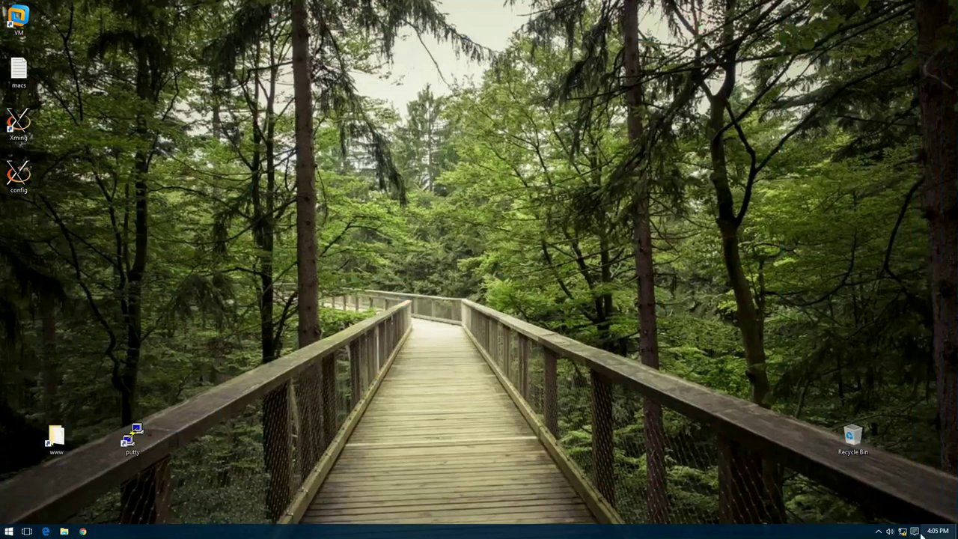
# Step: View the Connect pane for wireless display and audio devices, and close it
pyautogui.click(916, 531)
pyautogui.click(853, 478)
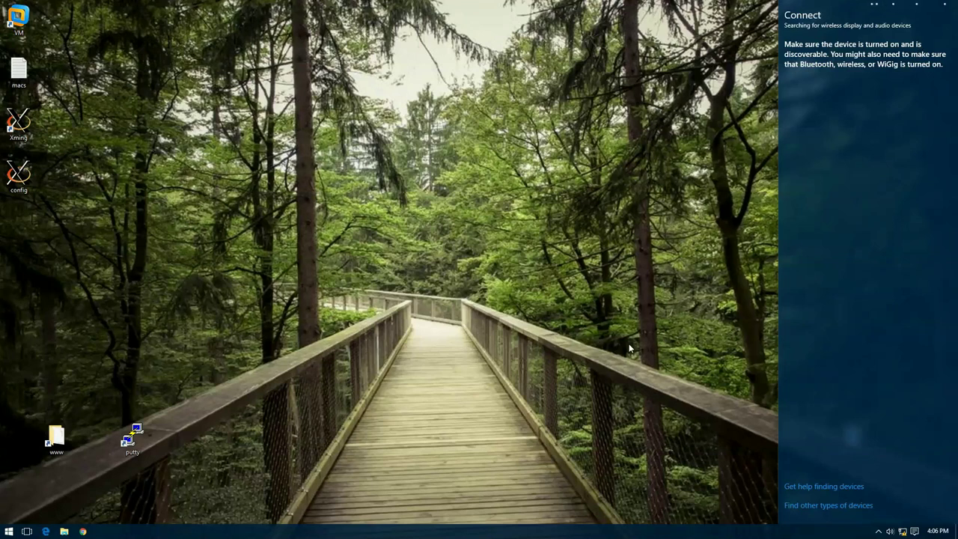
pyautogui.press('Escape')
# Step: Try to create a quick note from the action center, postponing the notebook choice, and close OneNote
pyautogui.click(914, 530)
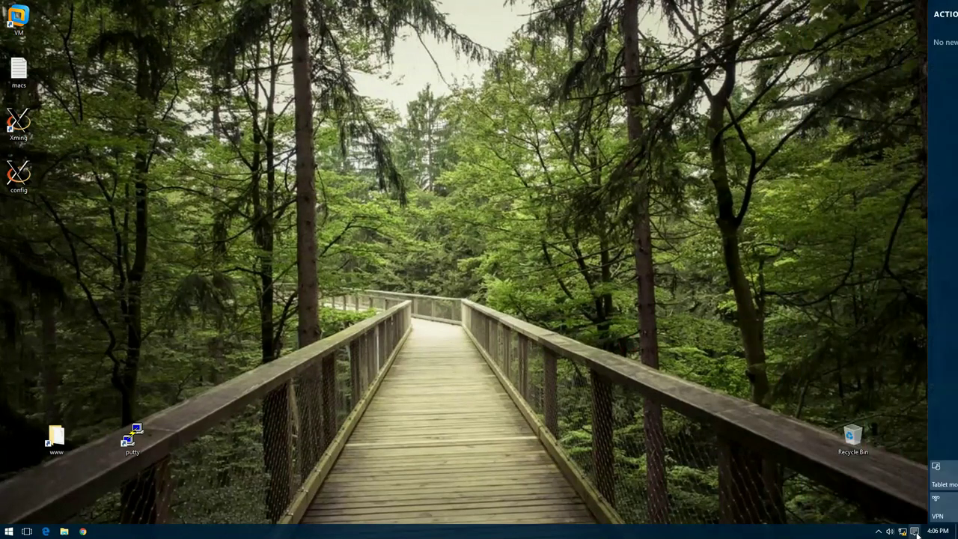
pyautogui.click(895, 480)
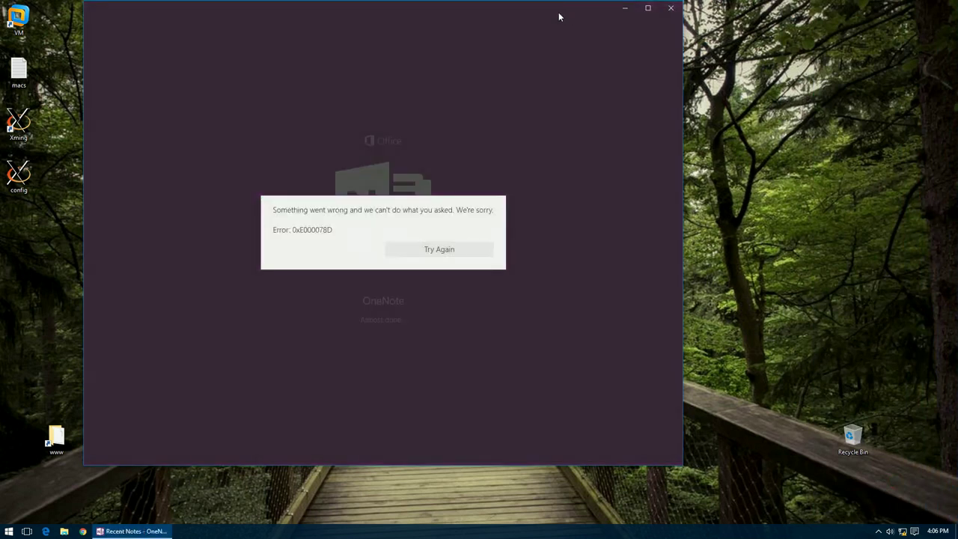
pyautogui.click(441, 248)
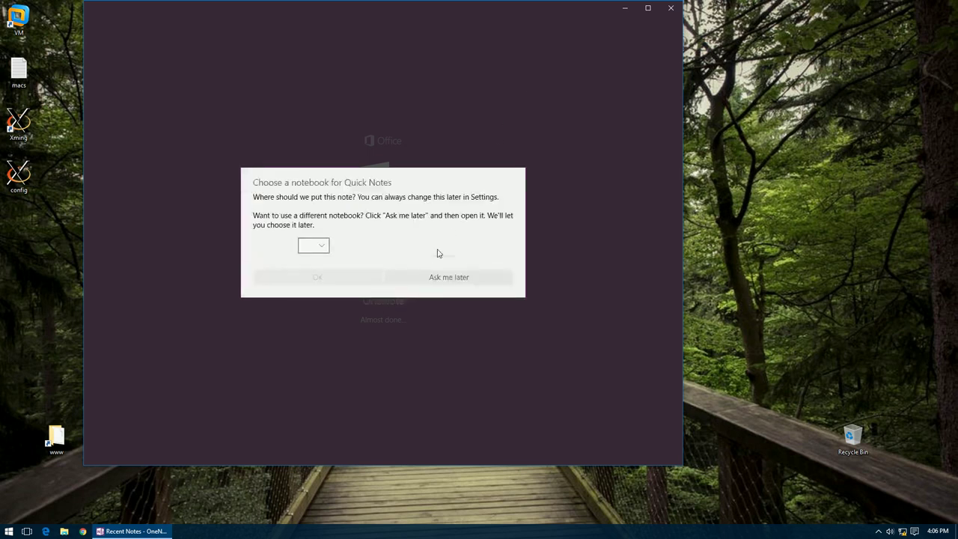
pyautogui.click(445, 279)
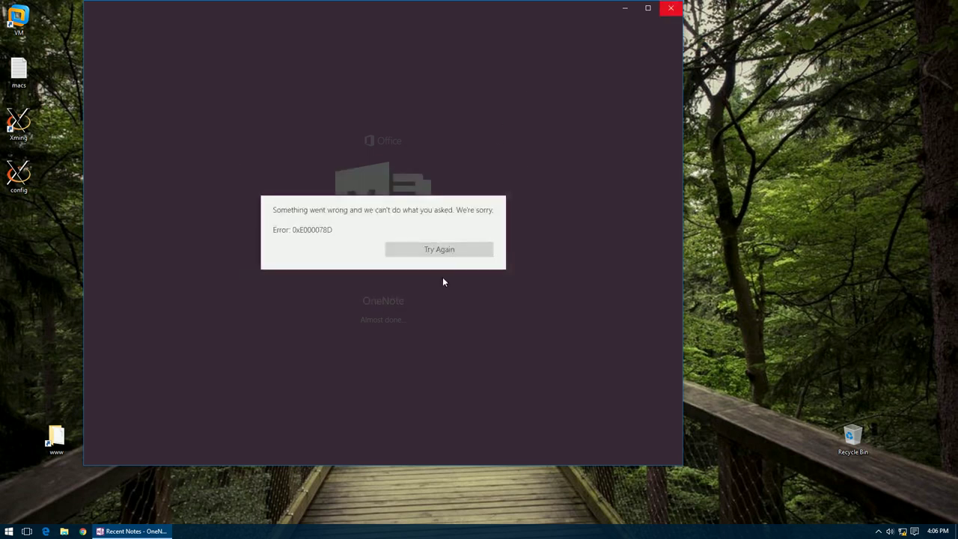
pyautogui.click(672, 9)
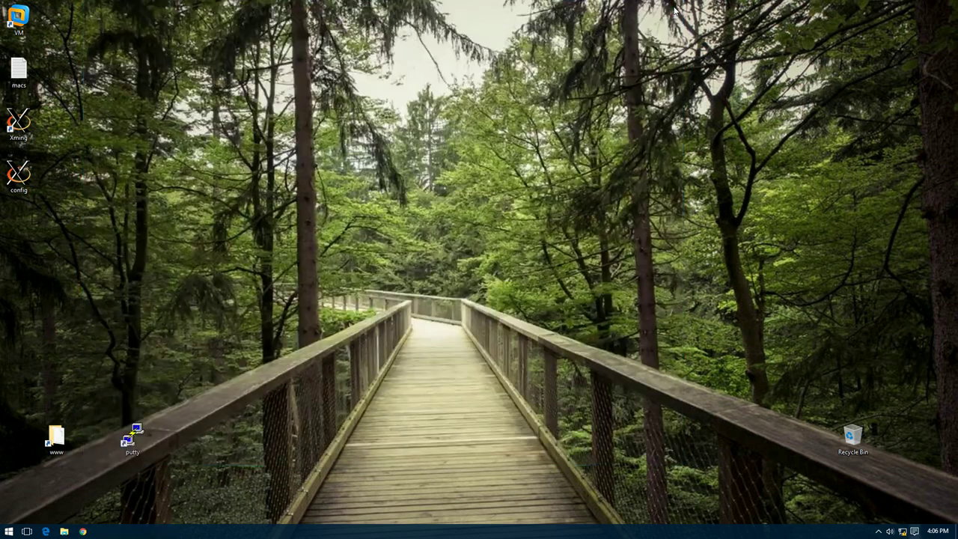
# Step: Toggle Quiet hours several times in the action center
pyautogui.click(914, 531)
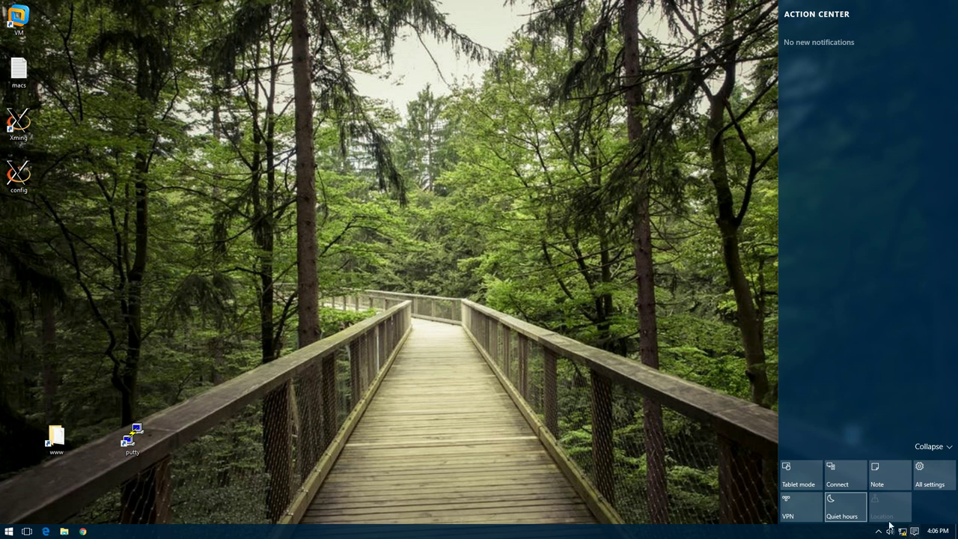
pyautogui.click(843, 508)
pyautogui.click(843, 508)
pyautogui.click(843, 508)
# Step: Open the System display settings from All settings and reposition the Settings window on the desktop
pyautogui.click(929, 476)
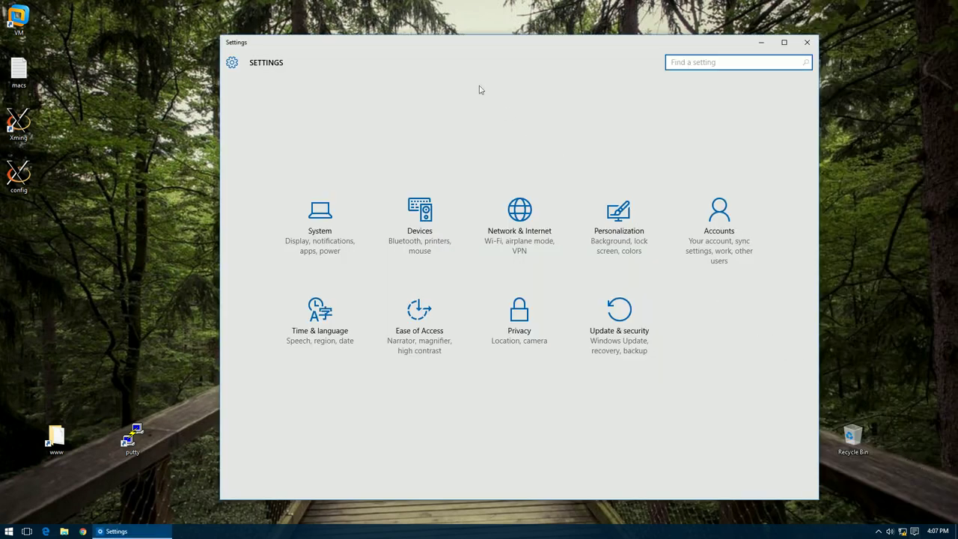
pyautogui.moveTo(434, 50); pyautogui.dragTo(396, 46)
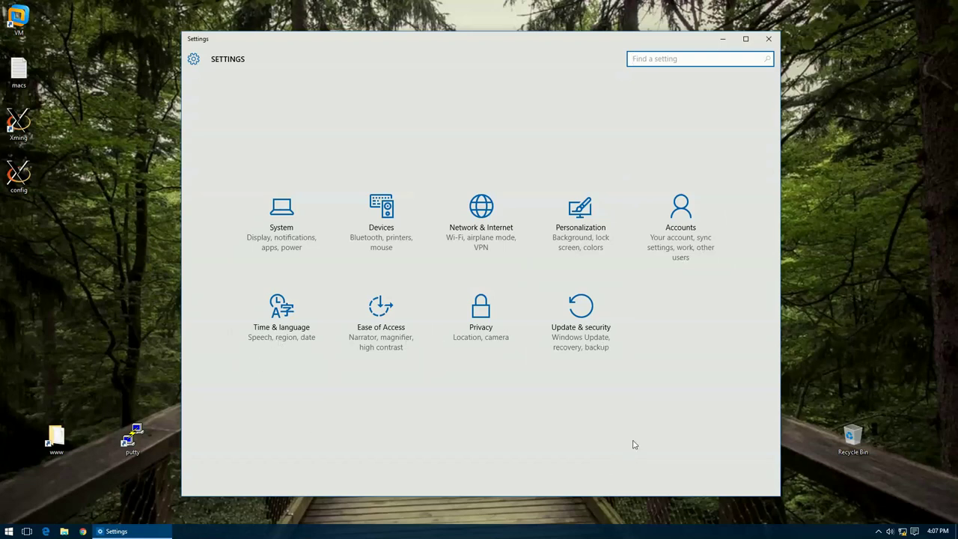
pyautogui.click(280, 247)
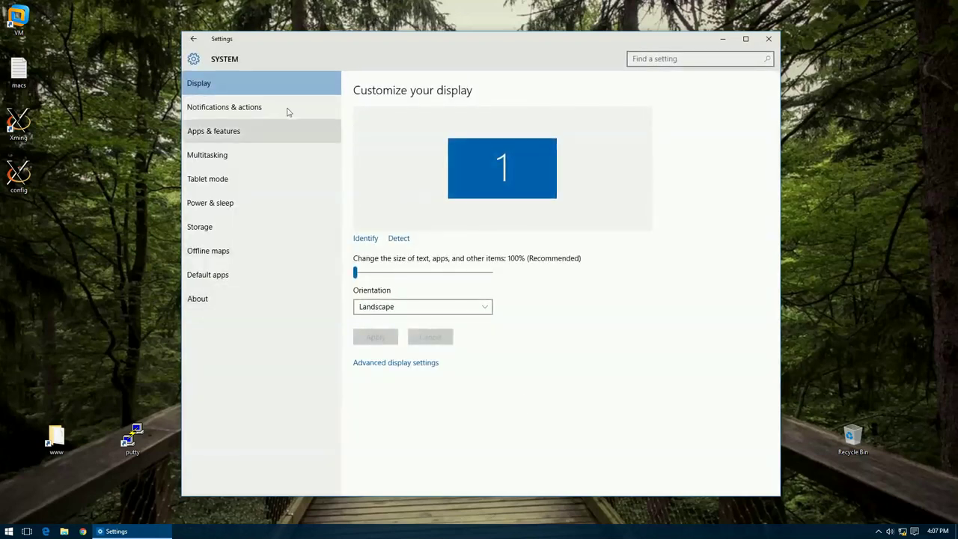
pyautogui.moveTo(406, 44); pyautogui.dragTo(442, 46)
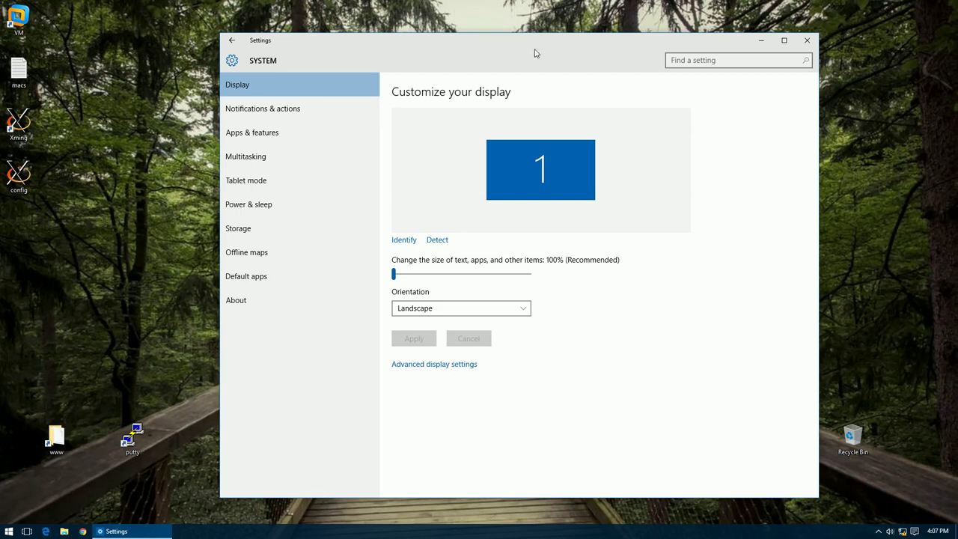
pyautogui.moveTo(534, 53); pyautogui.dragTo(545, 42)
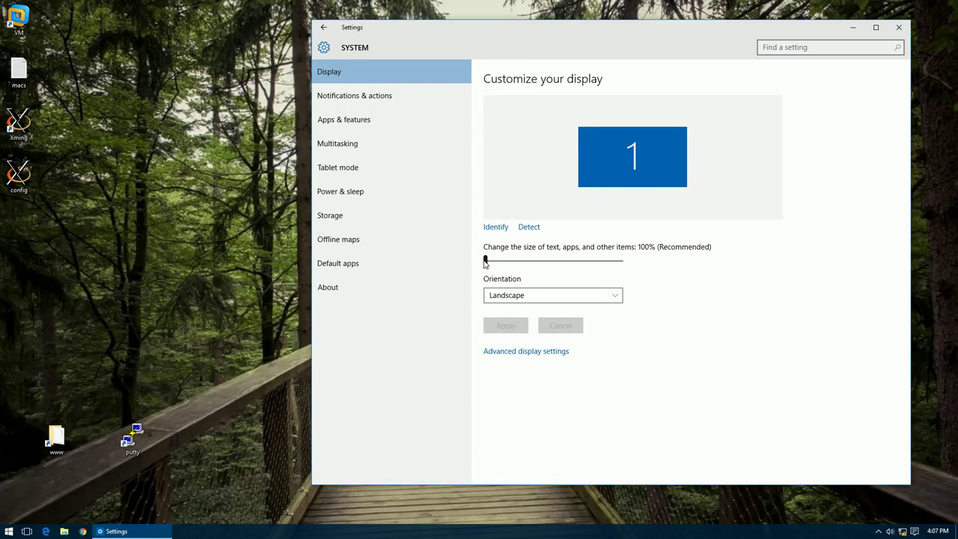
# Step: Set the size of text, apps, and other items to 125%, apply it, and dismiss the sign-out prompt
pyautogui.moveTo(485, 262); pyautogui.dragTo(531, 262)
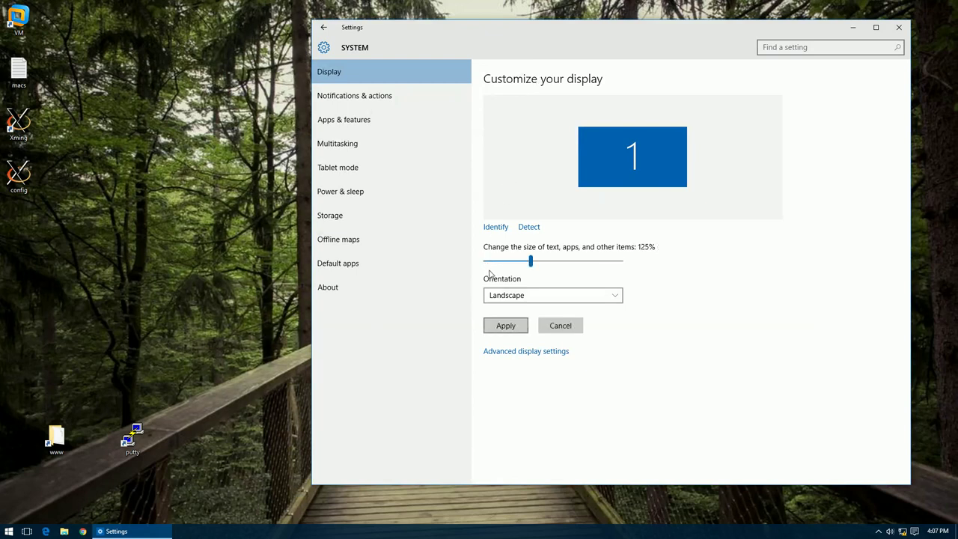
pyautogui.click(501, 324)
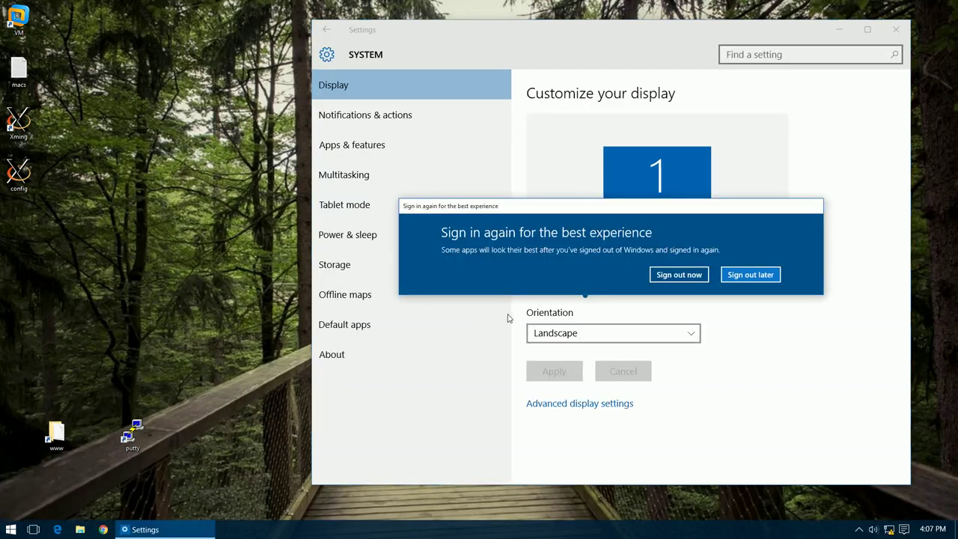
pyautogui.click(609, 218)
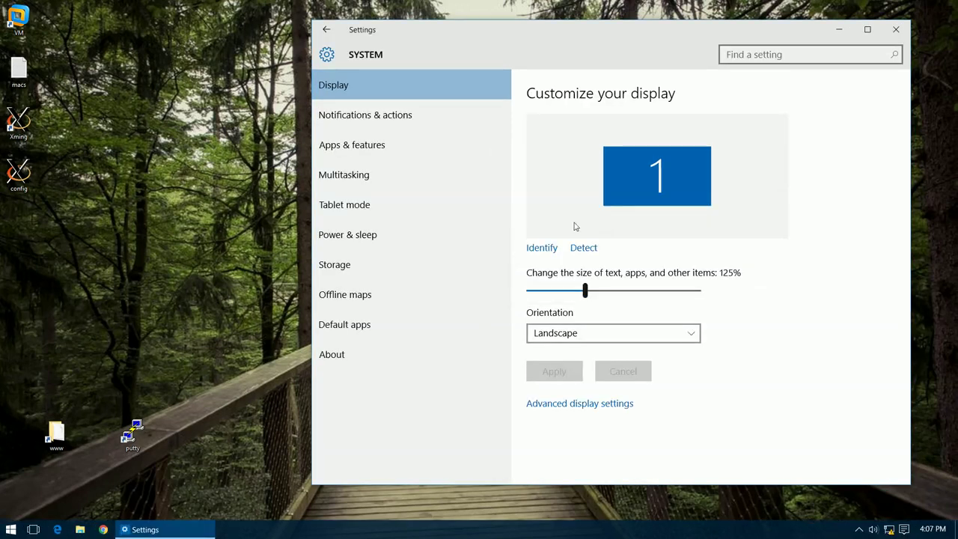
# Step: Set the size of text, apps, and other items to 150%, apply it, and dismiss the sign-out prompt
pyautogui.press('Right')
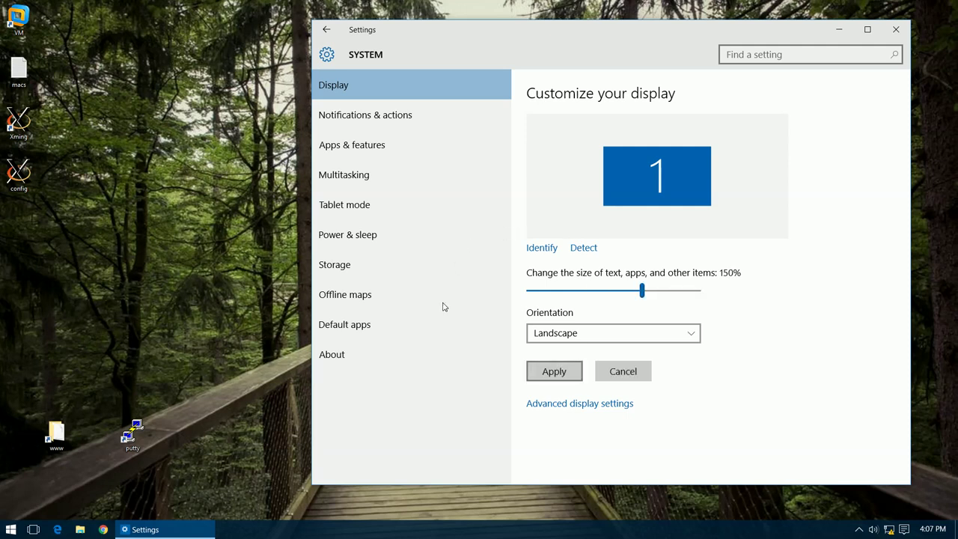
pyautogui.press('Return')
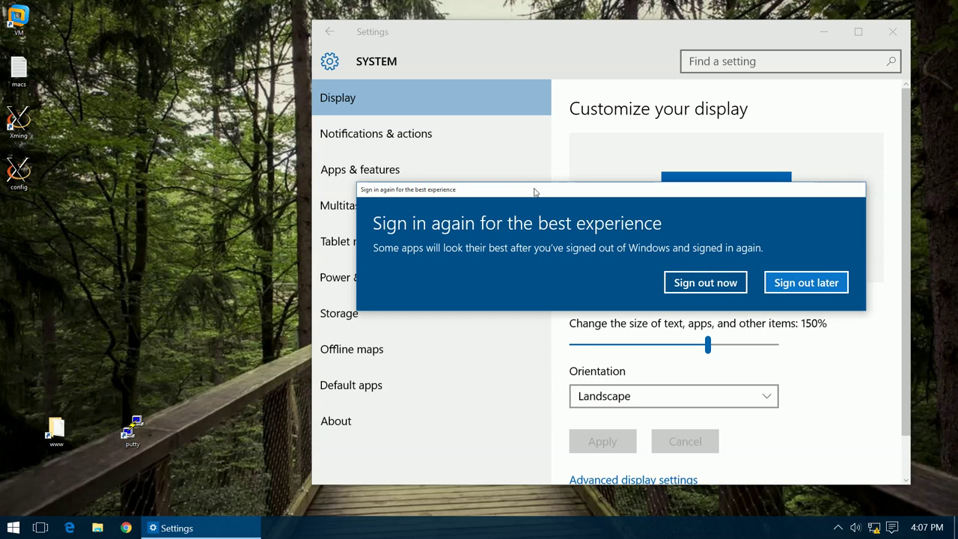
pyautogui.press('Escape')
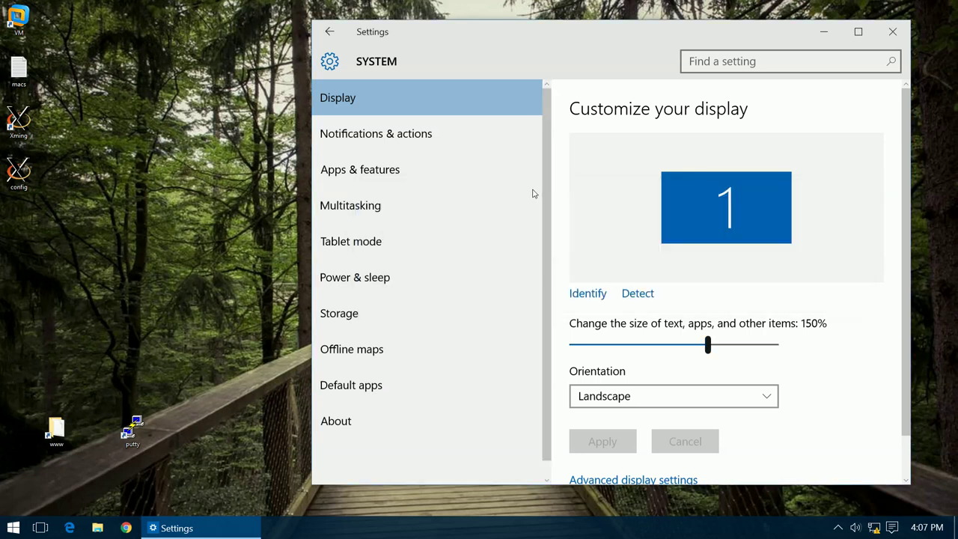
# Step: Set the size of text, apps, and other items back to 100% (Recommended), apply it, and postpone signing out
pyautogui.press('Home')
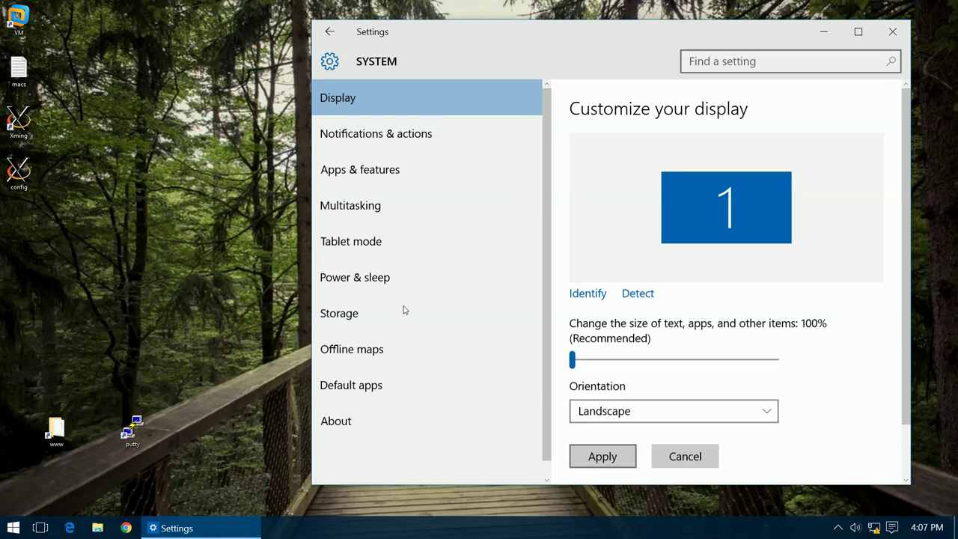
pyautogui.press('Tab')
pyautogui.press('Tab')
pyautogui.press('Return')
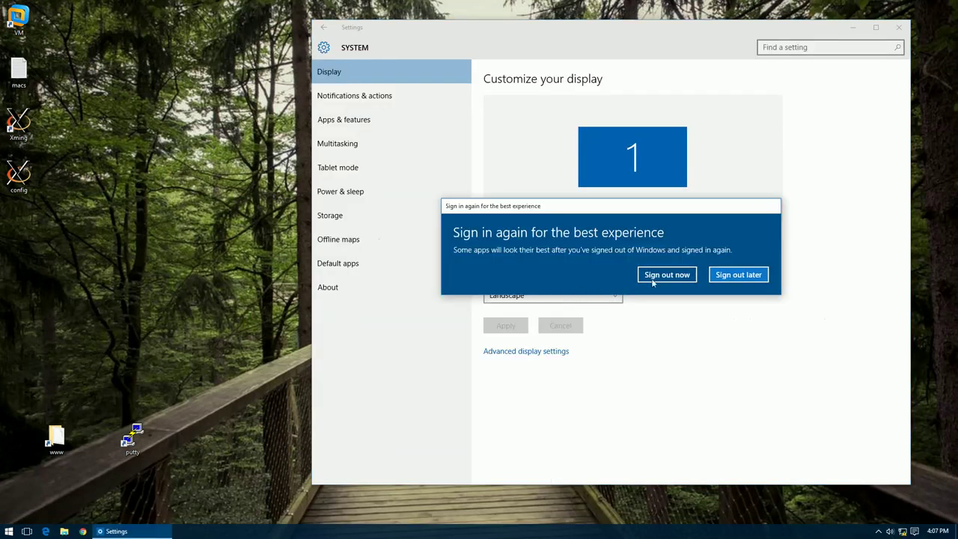
pyautogui.click(721, 276)
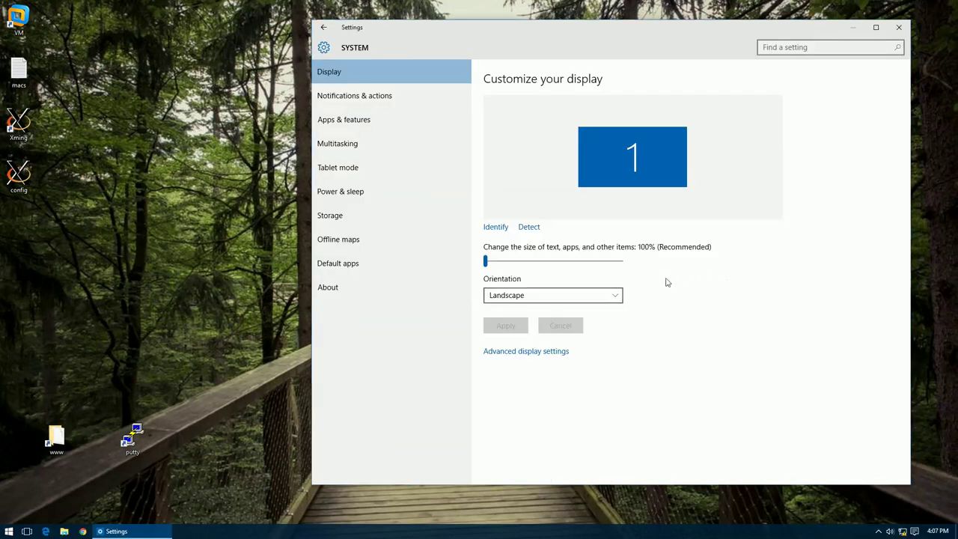
# Step: Try the Portrait, Landscape (flipped) and Portrait (flipped) display orientations without applying them, and return the orientation to Landscape
pyautogui.click(544, 296)
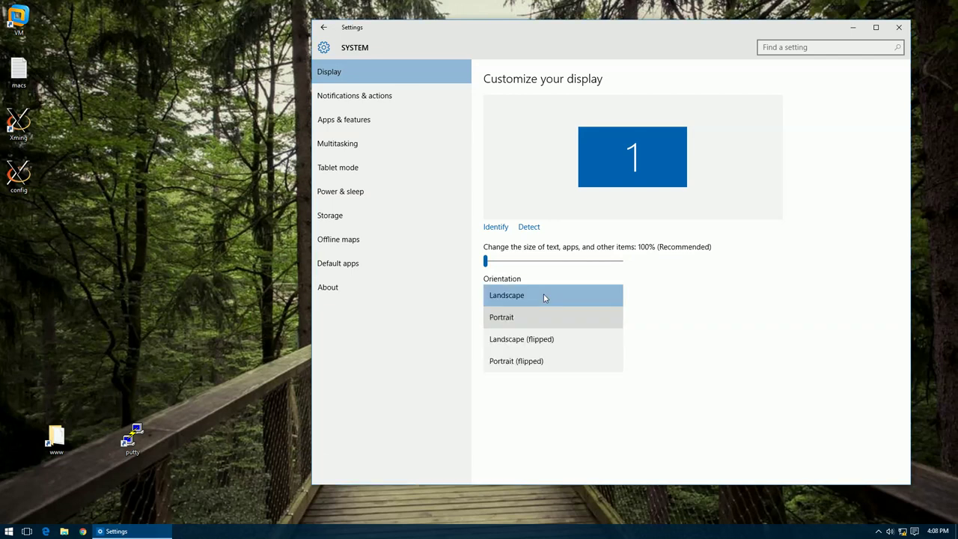
pyautogui.click(528, 318)
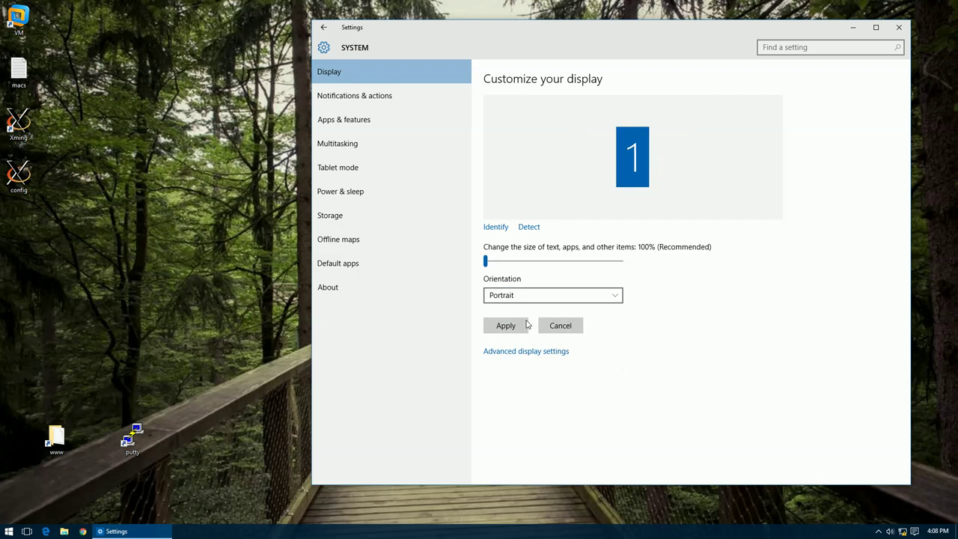
pyautogui.click(557, 298)
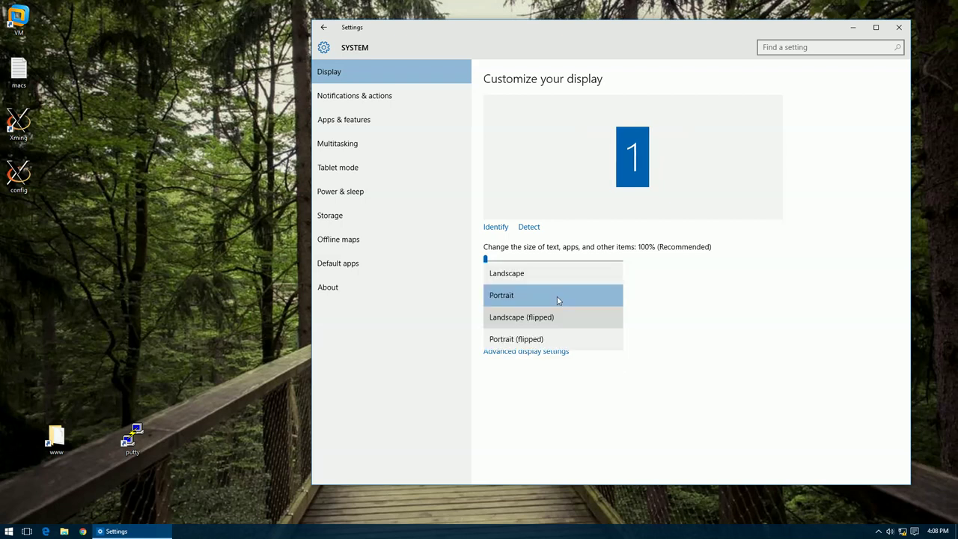
pyautogui.click(552, 320)
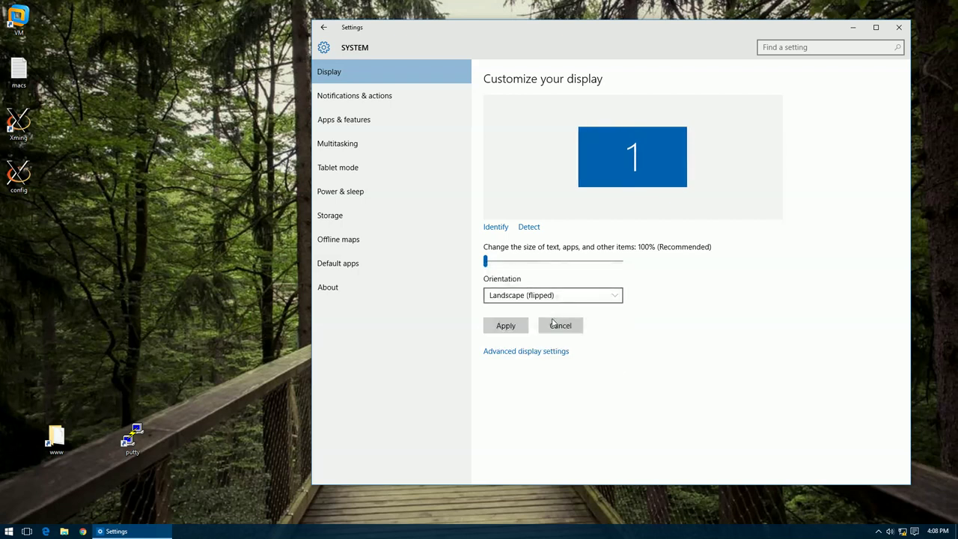
pyautogui.click(563, 296)
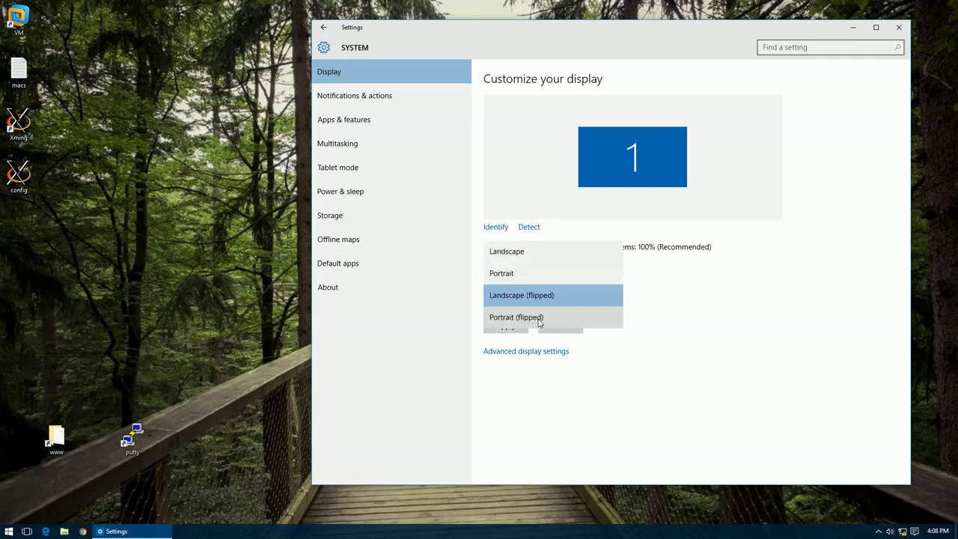
pyautogui.click(539, 320)
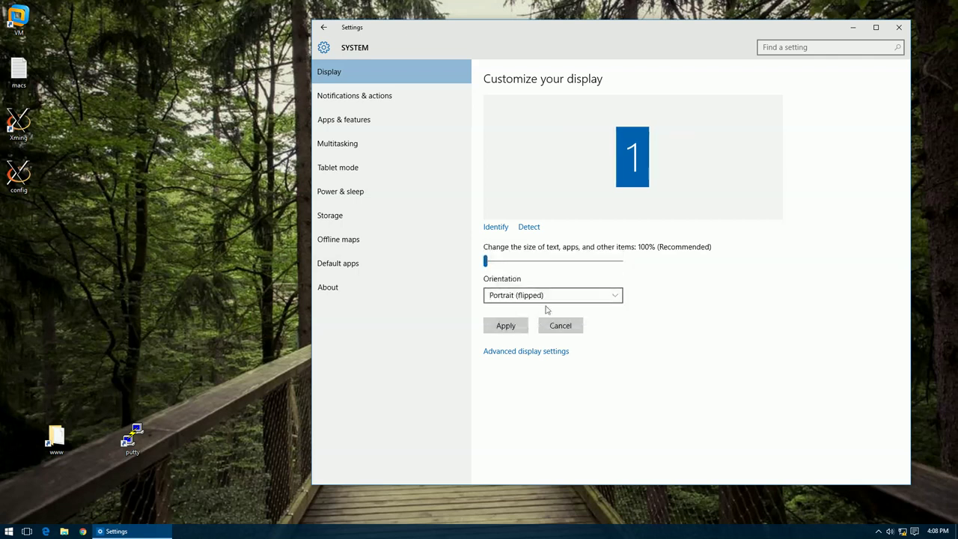
pyautogui.click(548, 297)
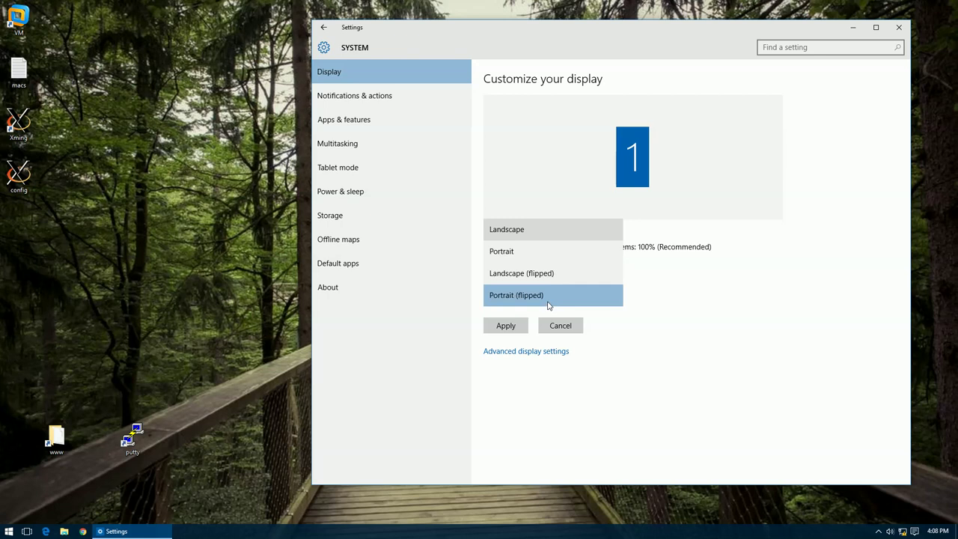
pyautogui.click(556, 232)
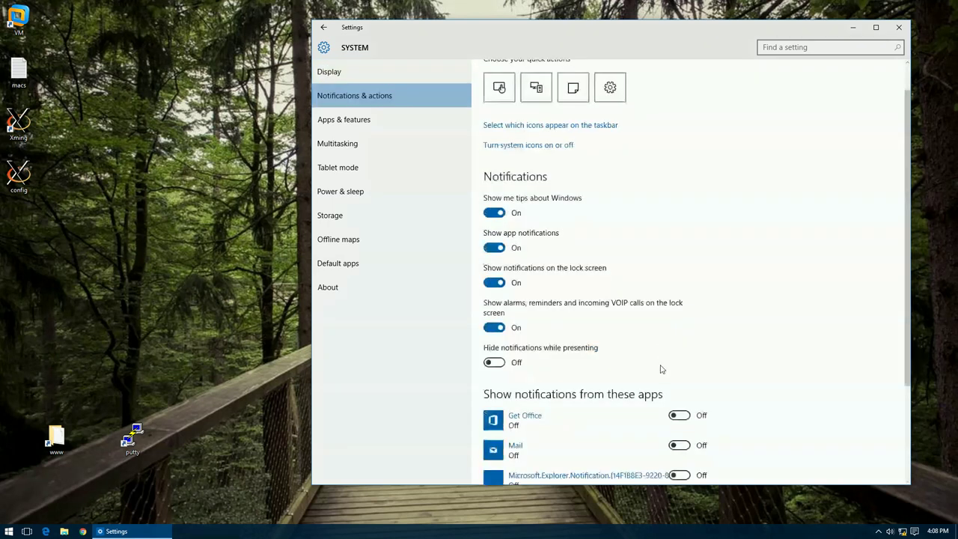
# Step: In Notifications & actions, switch notifications from the Mail app on and off again
pyautogui.scroll(-2, 599, 329)
pyautogui.scroll(-1, 541, 252)
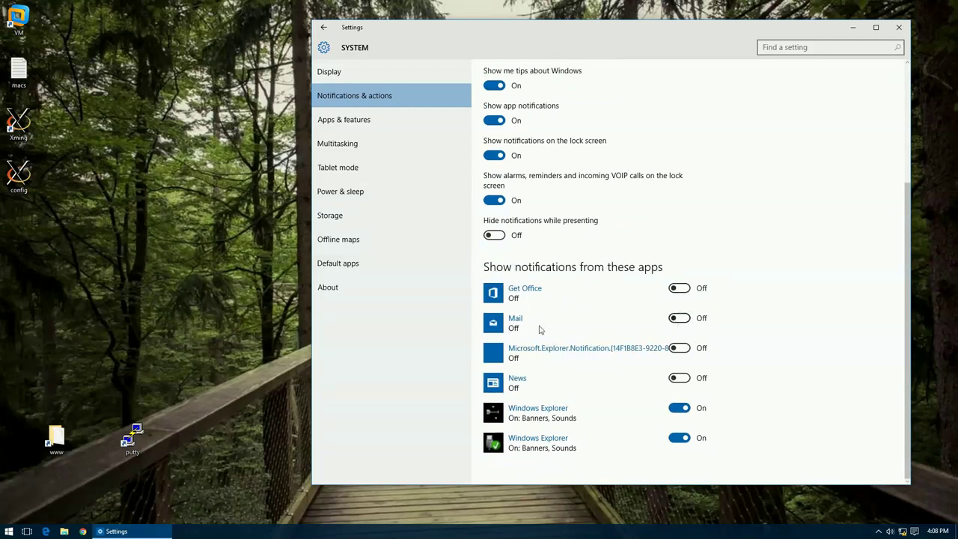
pyautogui.click(681, 319)
pyautogui.click(682, 320)
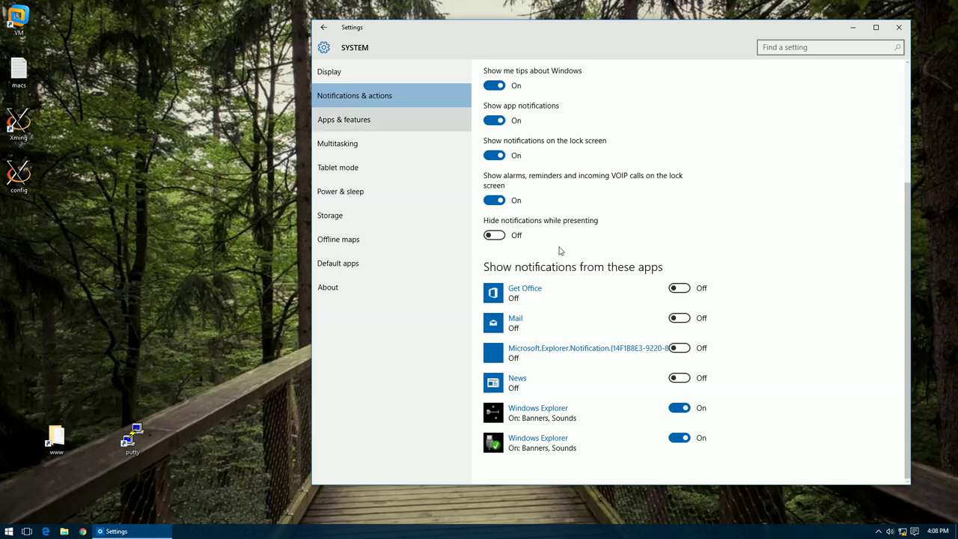
# Step: Open Apps & features and select Skype 7.36 in the installed apps list to reveal its uninstall option
pyautogui.click(356, 124)
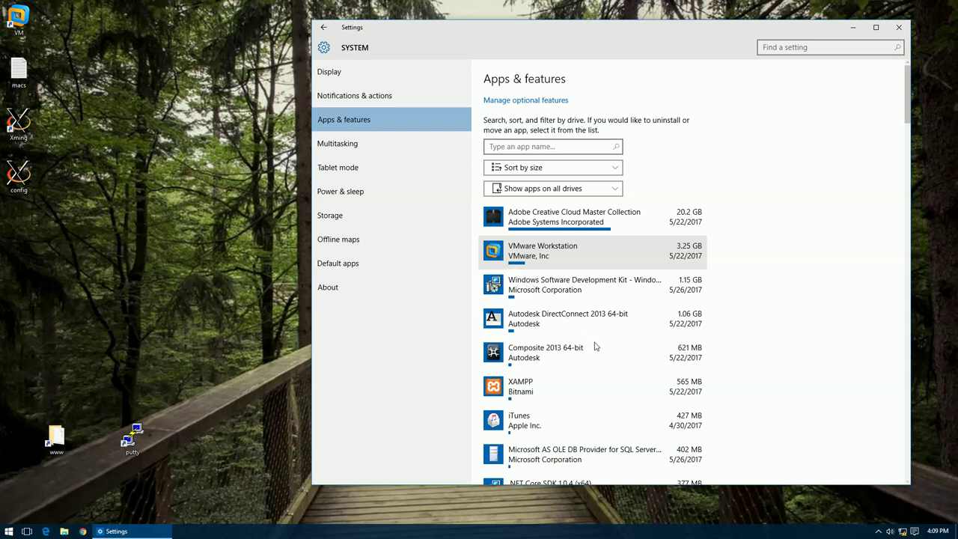
pyautogui.scroll(-3, 606, 356)
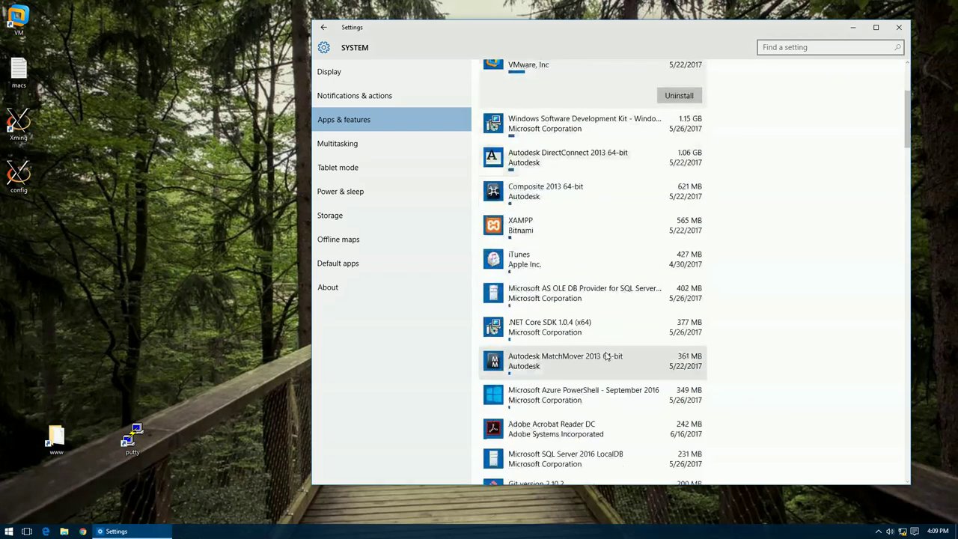
pyautogui.scroll(-8, 606, 356)
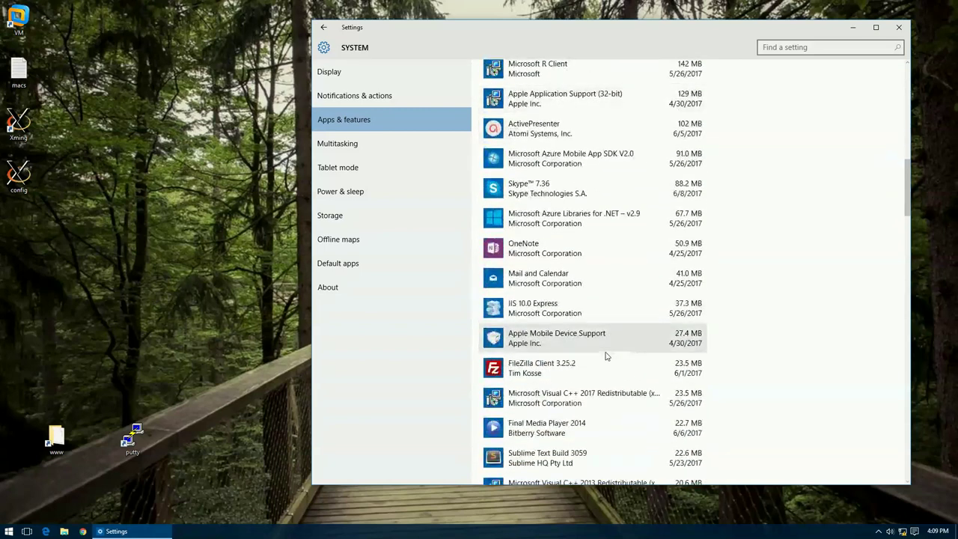
pyautogui.scroll(1, 606, 356)
pyautogui.click(571, 183)
# Step: Examine the installed apps down to the end of the size-sorted list and back up to the largest ones
pyautogui.scroll(-1, 598, 404)
pyautogui.scroll(-8, 599, 403)
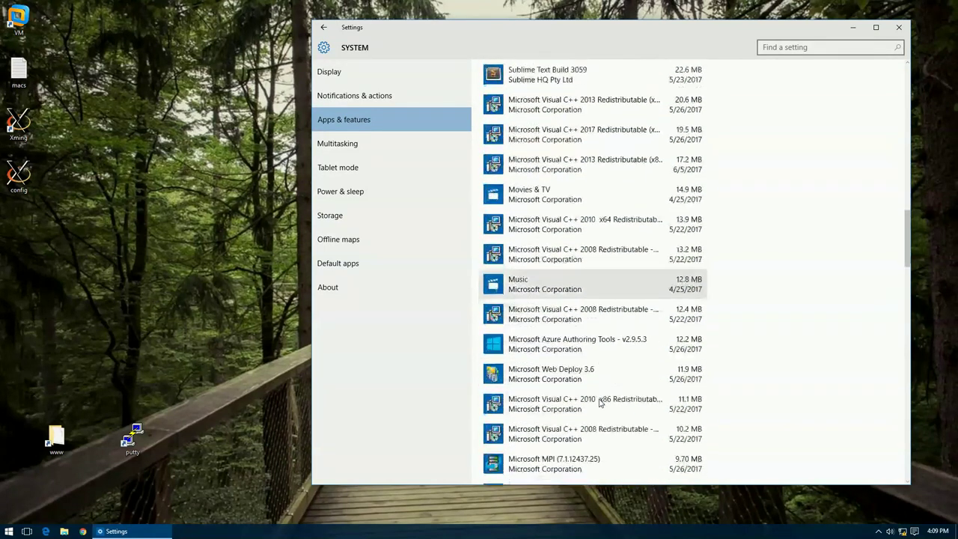
pyautogui.scroll(-4, 599, 404)
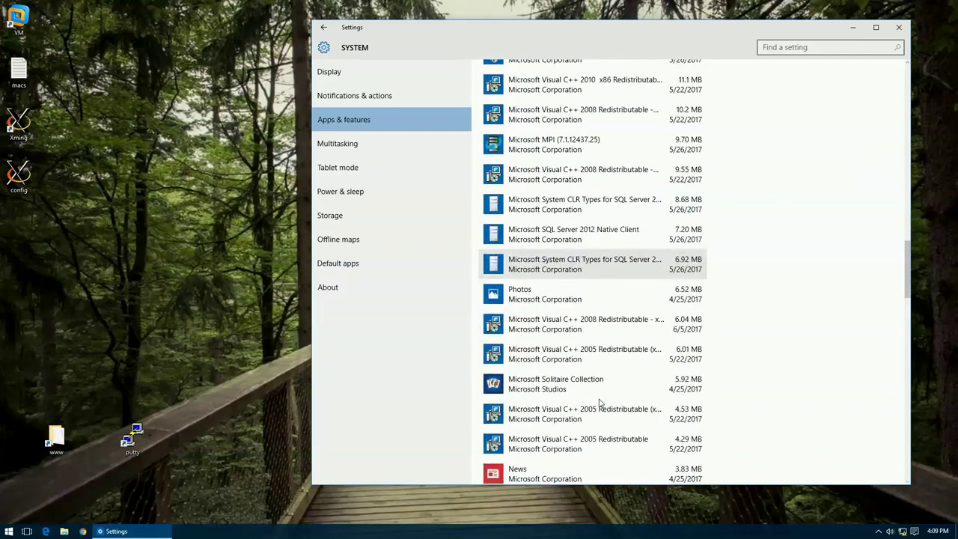
pyautogui.scroll(-17, 611, 381)
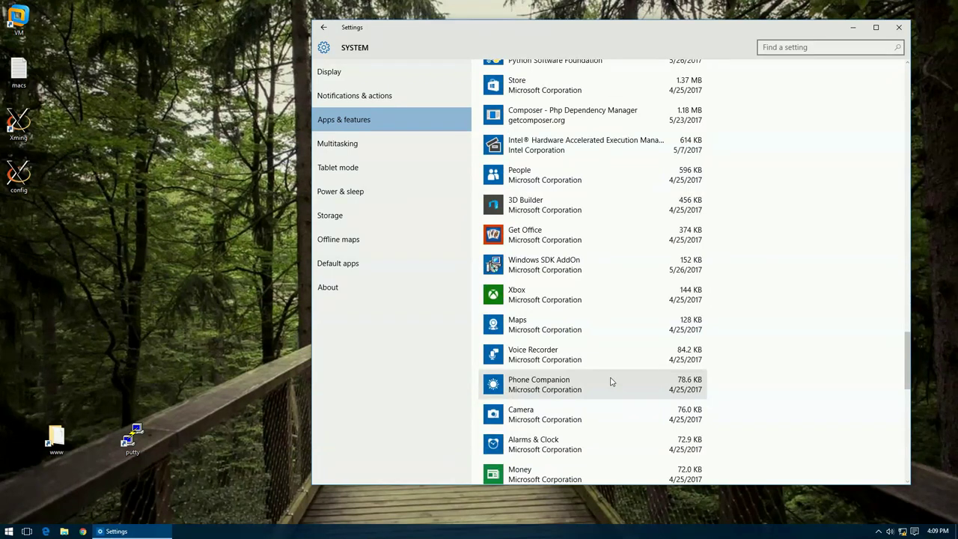
pyautogui.scroll(-8, 611, 381)
pyautogui.scroll(-11, 611, 381)
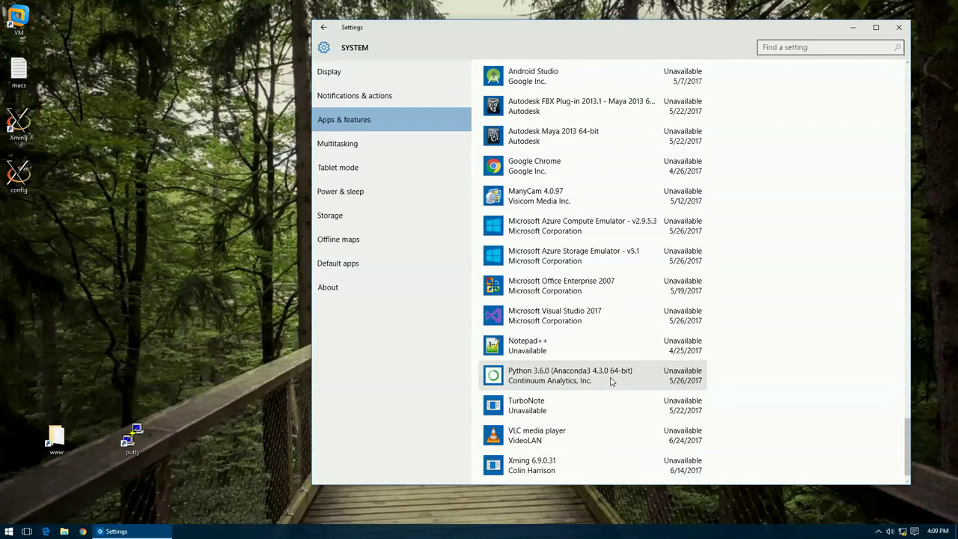
pyautogui.scroll(-1, 612, 381)
pyautogui.scroll(11, 611, 381)
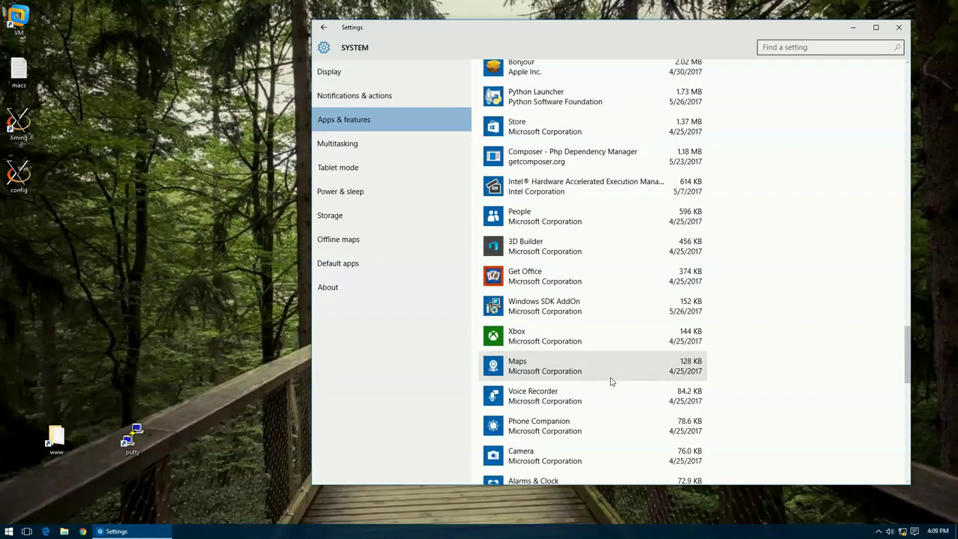
pyautogui.scroll(4, 612, 381)
pyautogui.scroll(8, 612, 380)
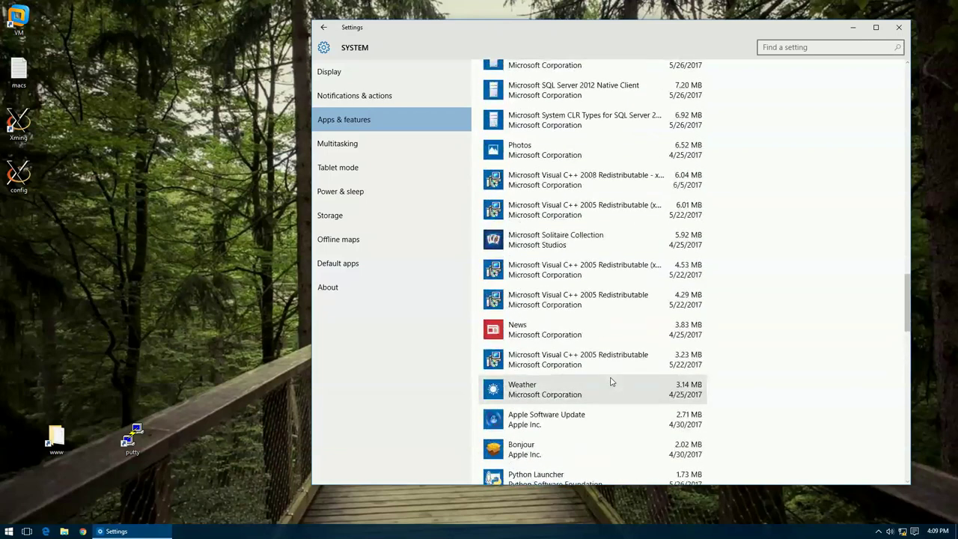
pyautogui.scroll(10, 611, 380)
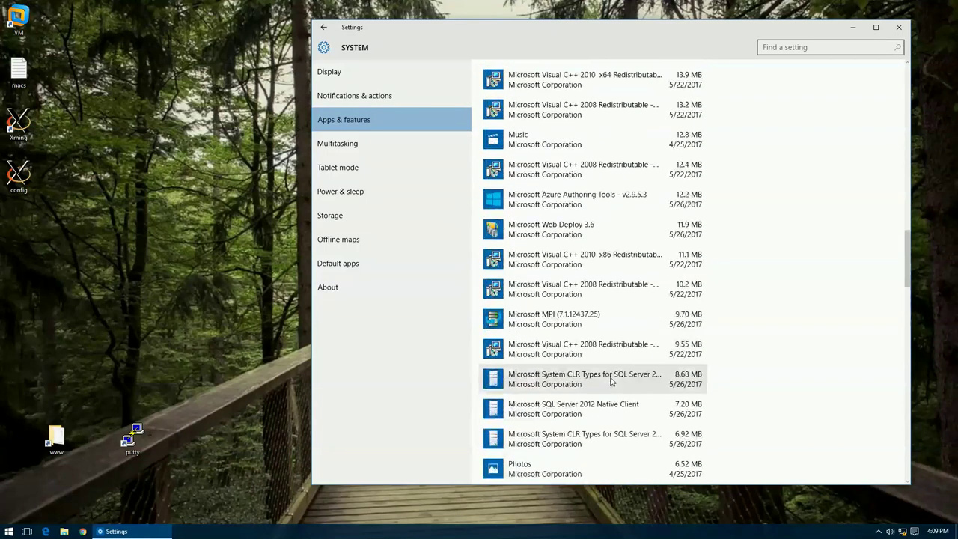
pyautogui.scroll(4, 612, 381)
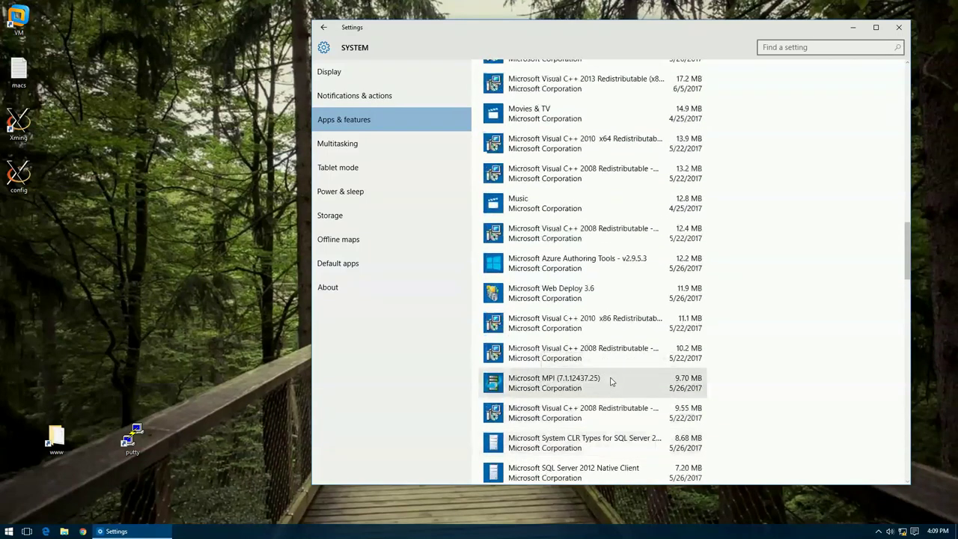
pyautogui.scroll(10, 612, 381)
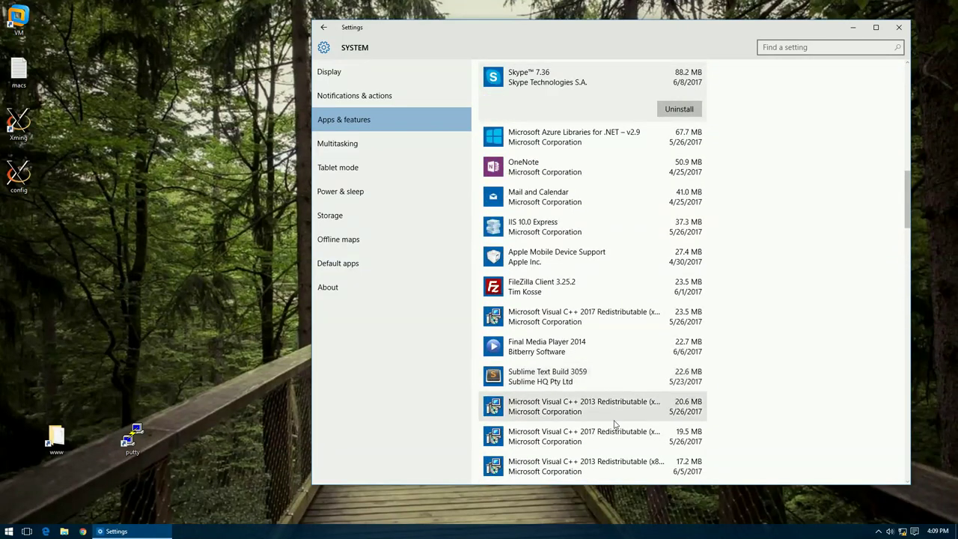
pyautogui.scroll(8, 613, 423)
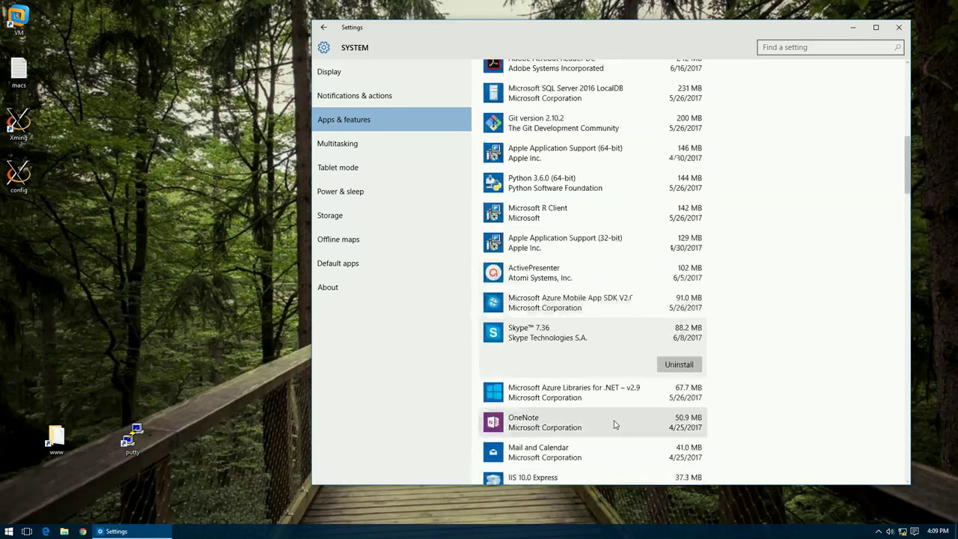
pyautogui.scroll(2, 614, 424)
pyautogui.scroll(6, 608, 407)
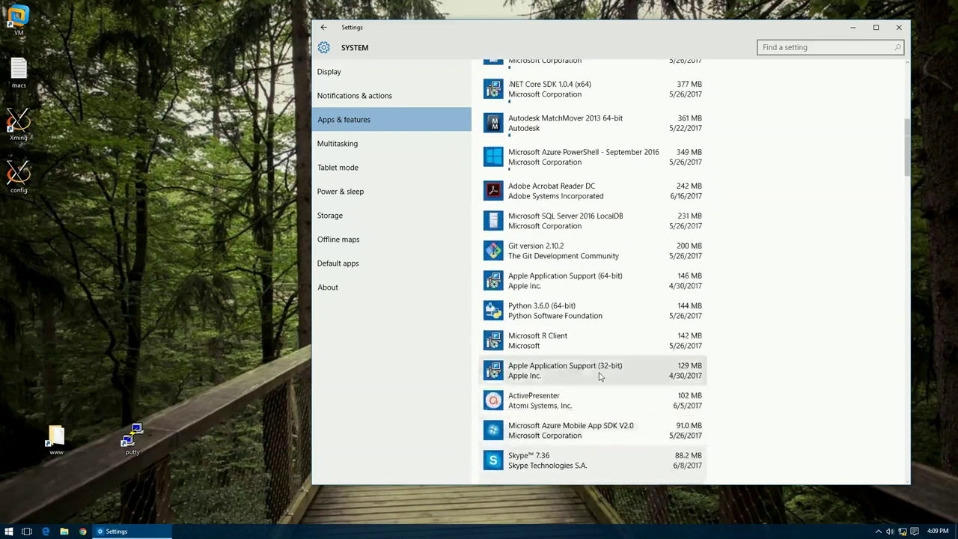
pyautogui.scroll(8, 588, 314)
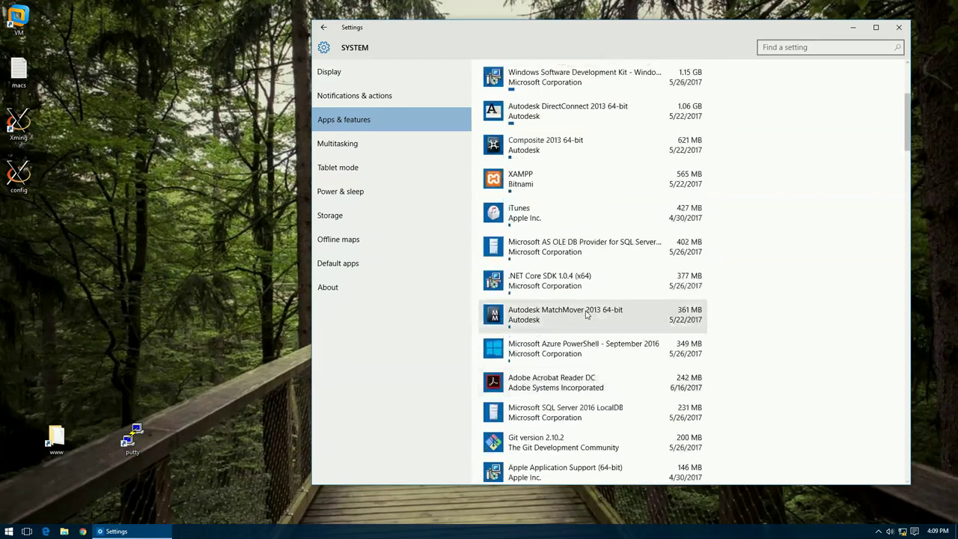
# Step: Review the installed apps once more, from the largest programs down to the small built-in Microsoft apps
pyautogui.scroll(-10, 587, 314)
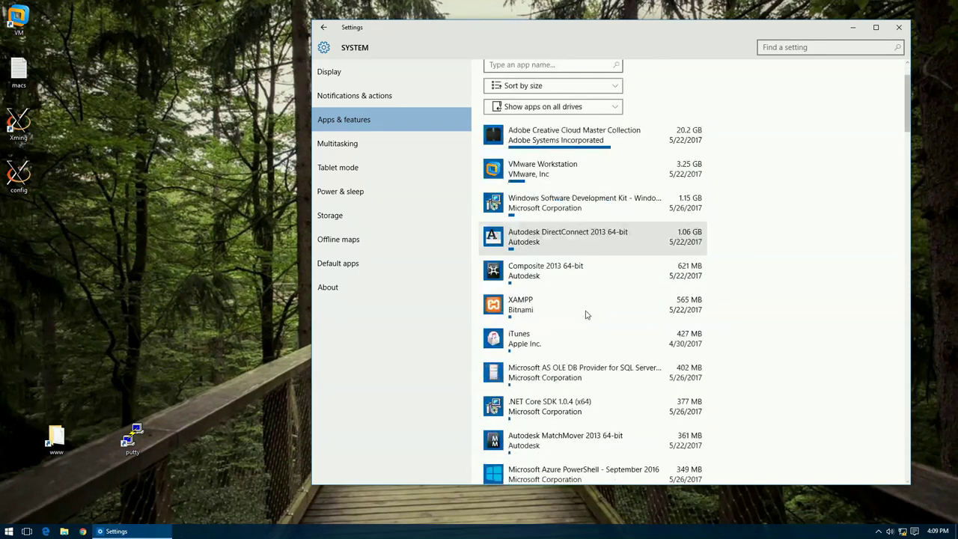
pyautogui.scroll(-6, 626, 379)
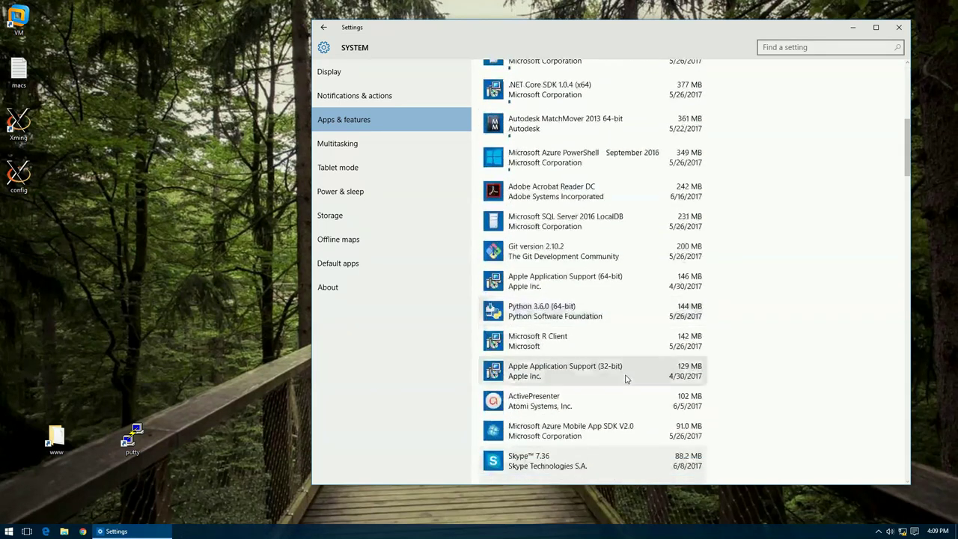
pyautogui.click(626, 380)
pyautogui.scroll(-3, 627, 379)
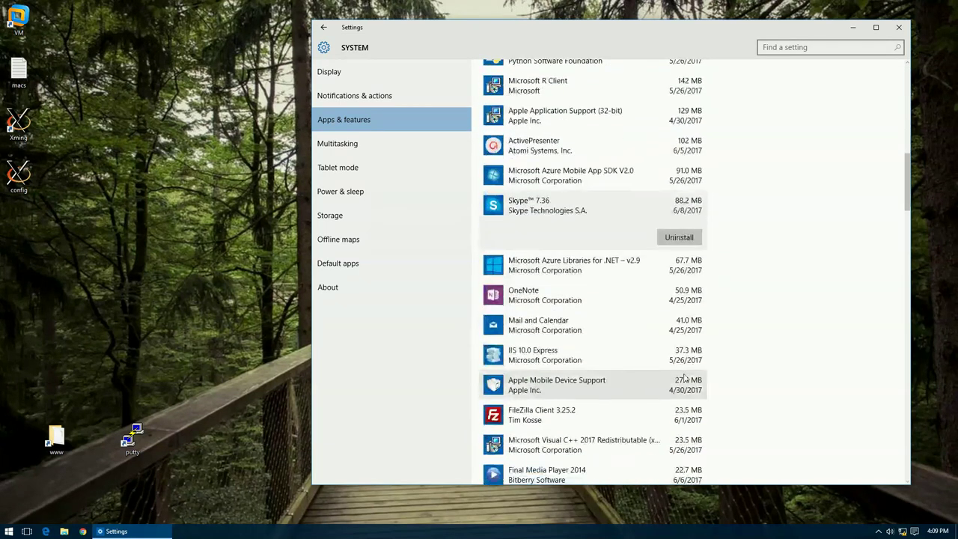
pyautogui.scroll(-4, 727, 385)
pyautogui.scroll(-15, 736, 383)
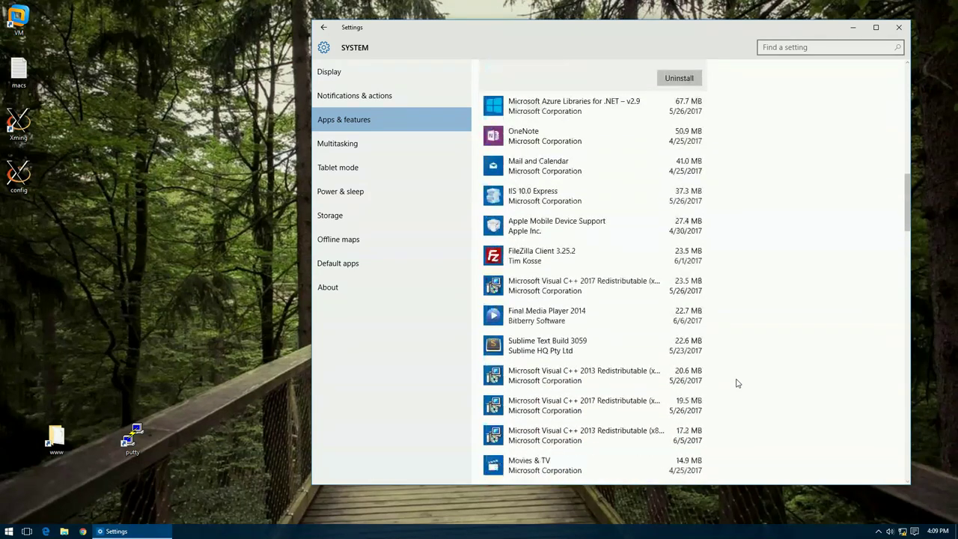
pyautogui.scroll(-3, 736, 383)
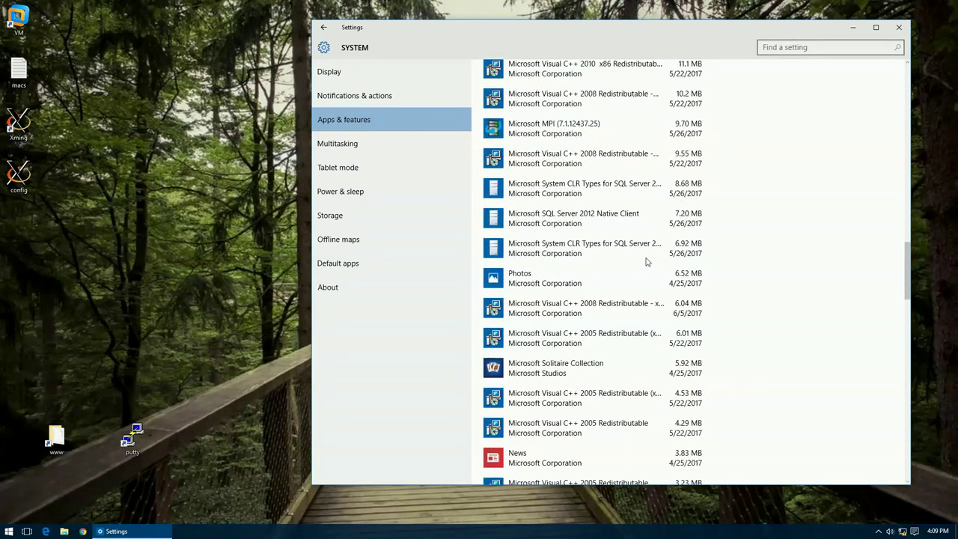
pyautogui.scroll(-7, 543, 227)
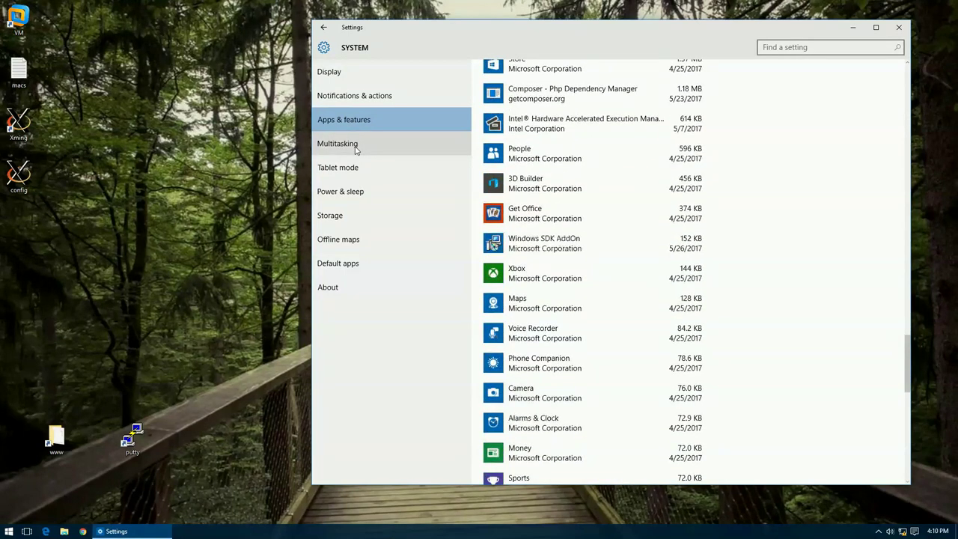
# Step: Open the Multitasking settings to view the Snap and Virtual desktops options
pyautogui.click(356, 149)
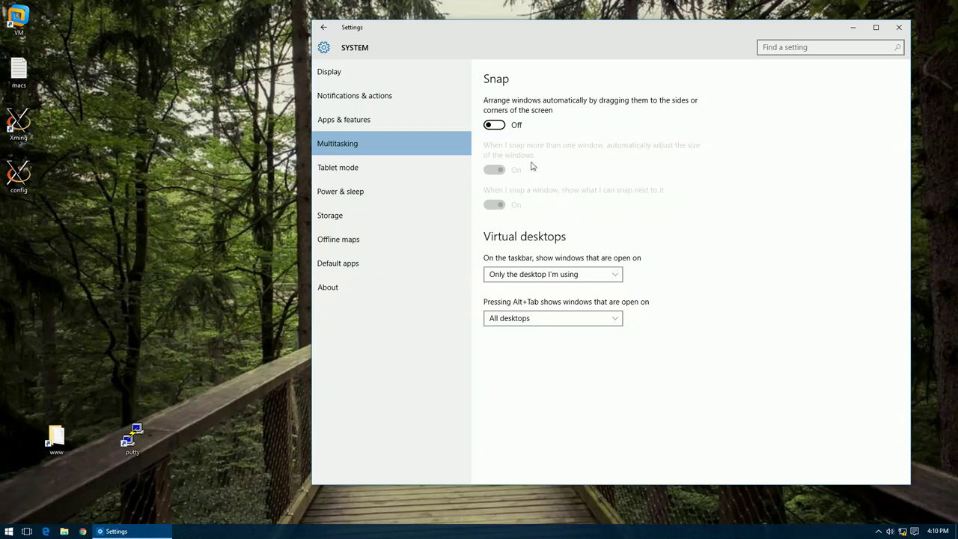
# Step: Turn on automatic Snap arrangement and test it by snapping the Settings window to a screen edge and floating it again
pyautogui.click(502, 127)
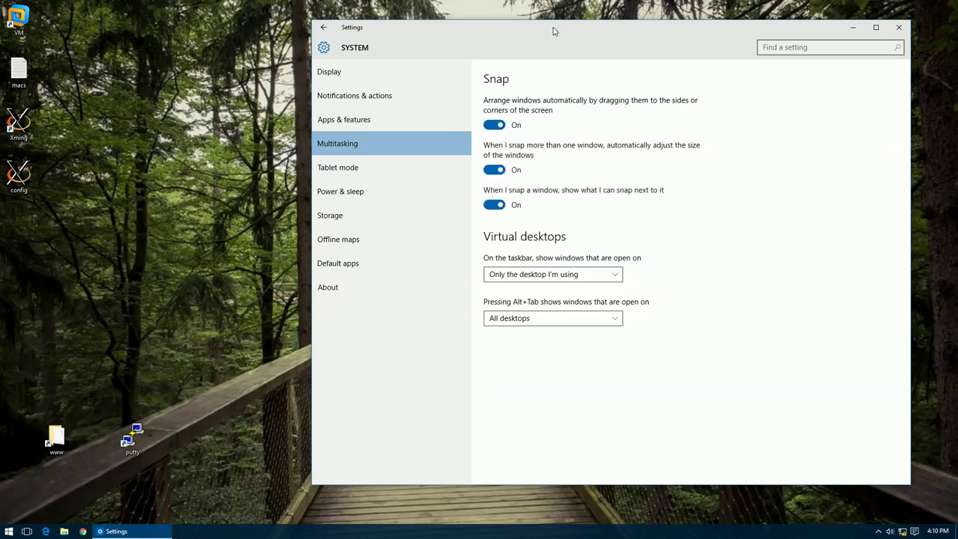
pyautogui.moveTo(553, 32); pyautogui.dragTo(650, 28)
pyautogui.moveTo(527, 34); pyautogui.dragTo(948, 39)
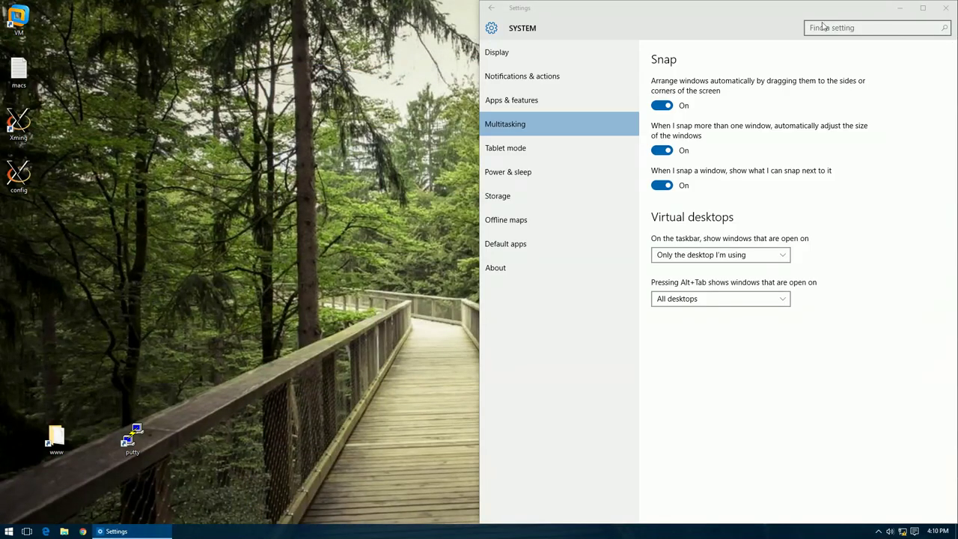
pyautogui.doubleClick(706, 13)
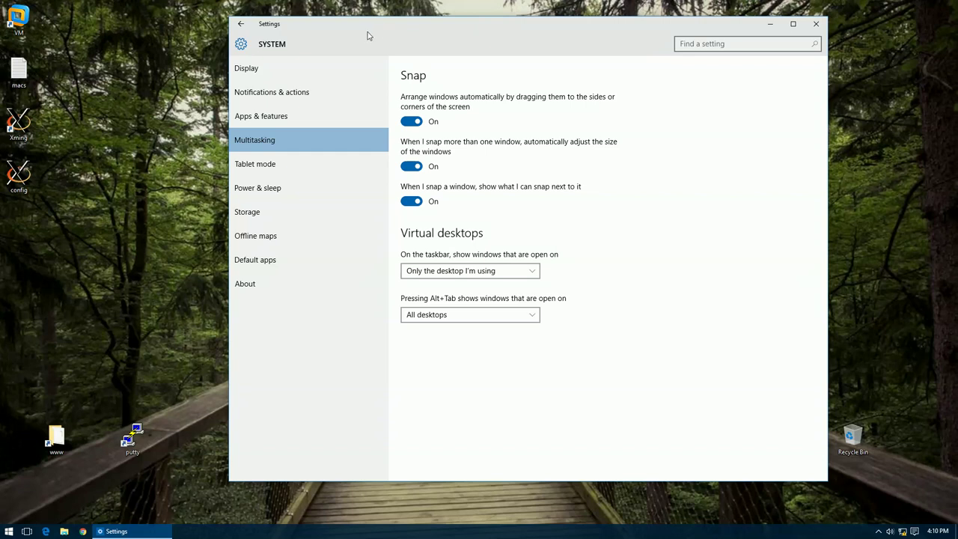
pyautogui.moveTo(400, 32); pyautogui.dragTo(408, 55)
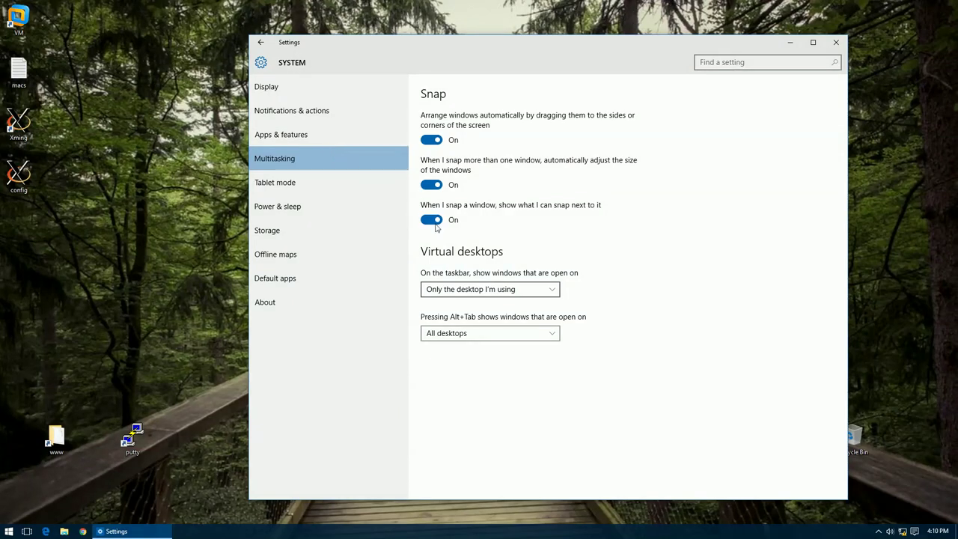
# Step: View the Virtual desktops choices, keeping Only the desktop I'm using for the taskbar and All desktops for Alt+Tab
pyautogui.click(533, 295)
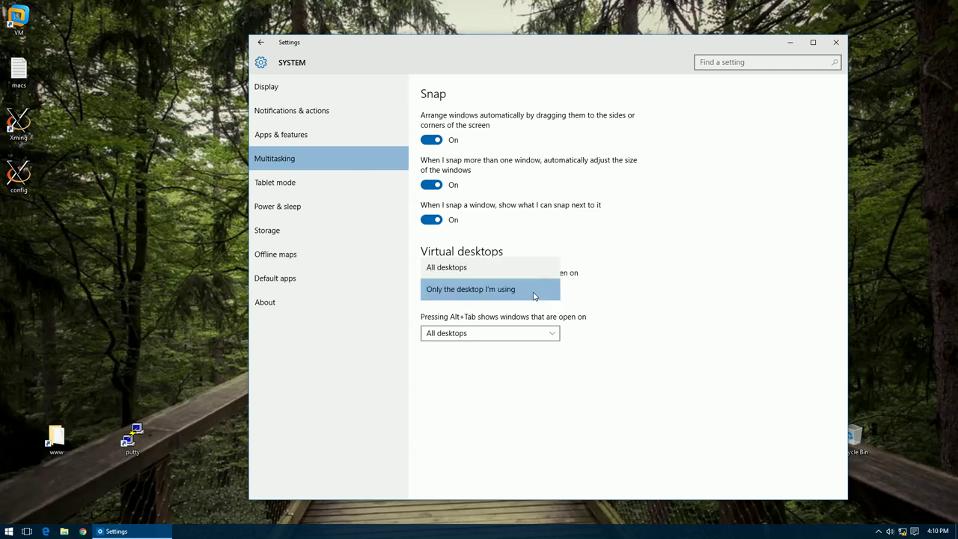
pyautogui.click(533, 295)
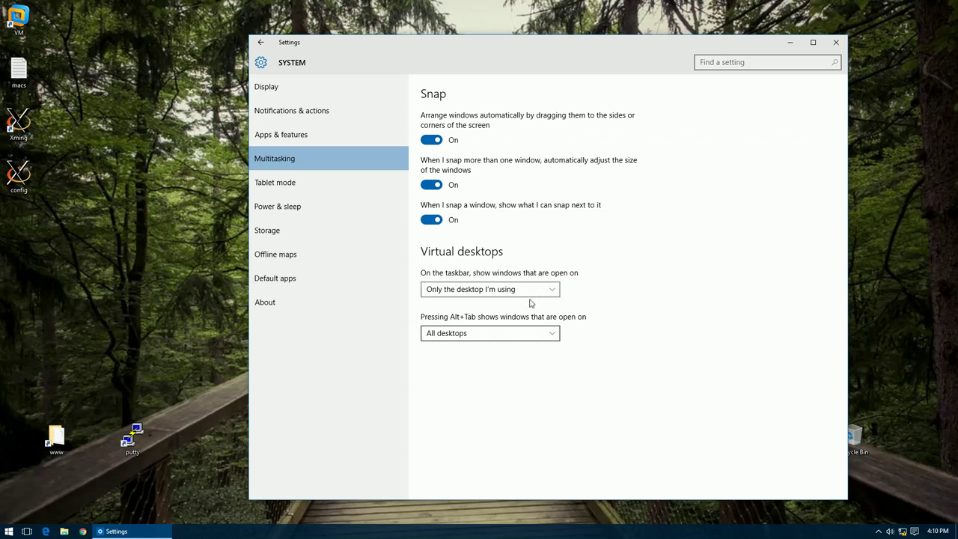
pyautogui.click(512, 342)
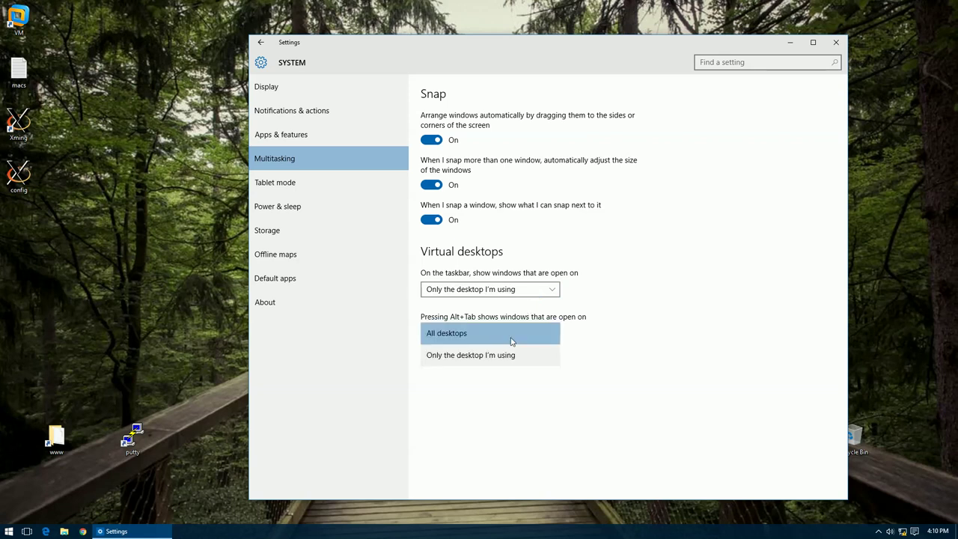
pyautogui.click(511, 341)
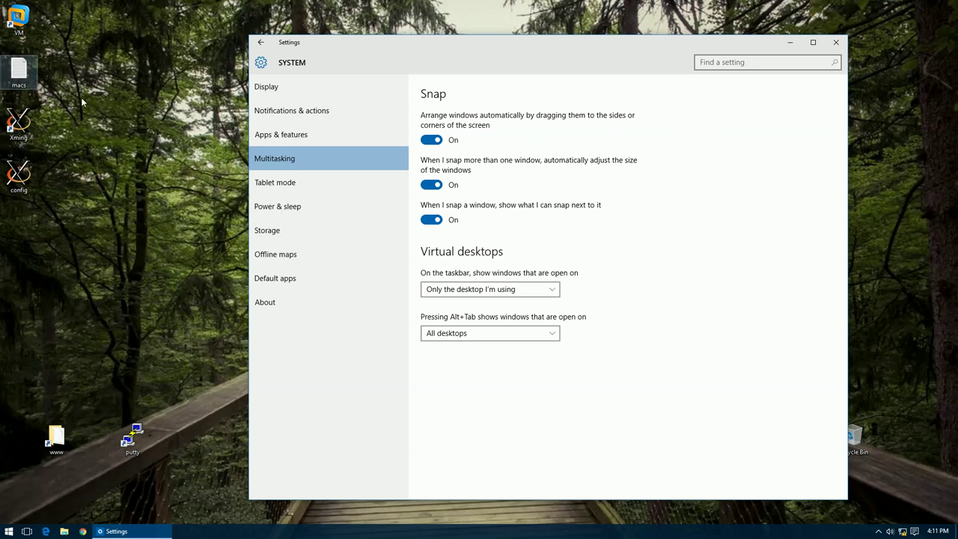
# Step: Open the macs text file and the www folder from the desktop, minimizing each window
pyautogui.doubleClick(23, 68)
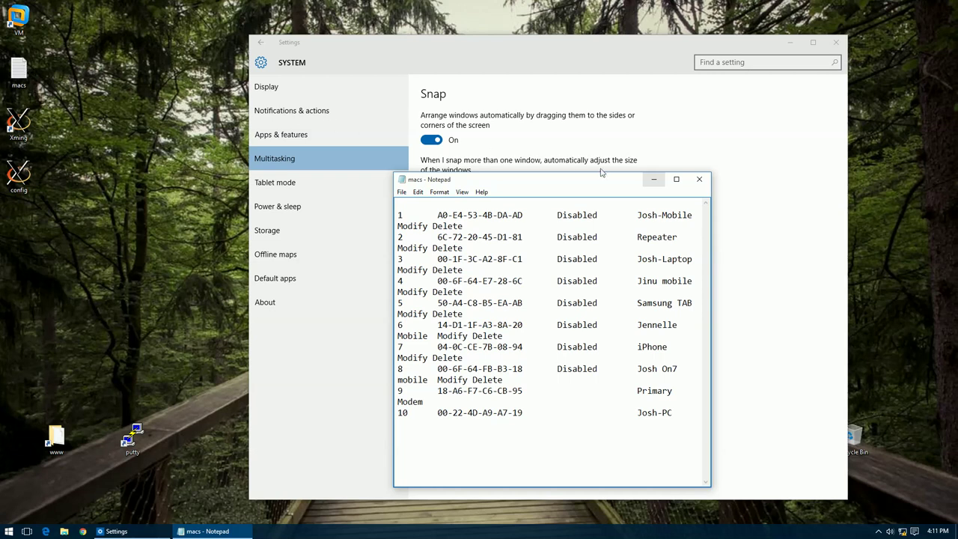
pyautogui.click(654, 181)
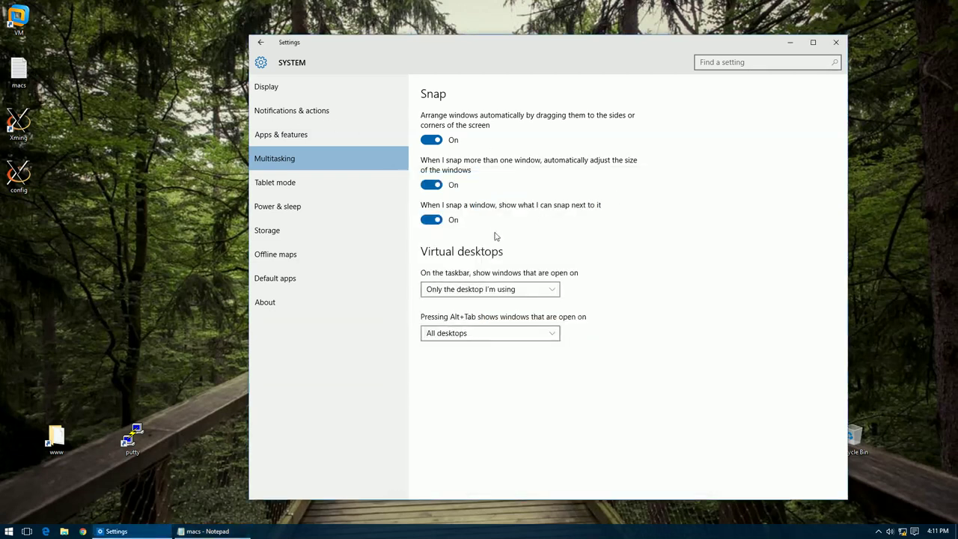
pyautogui.click(133, 356)
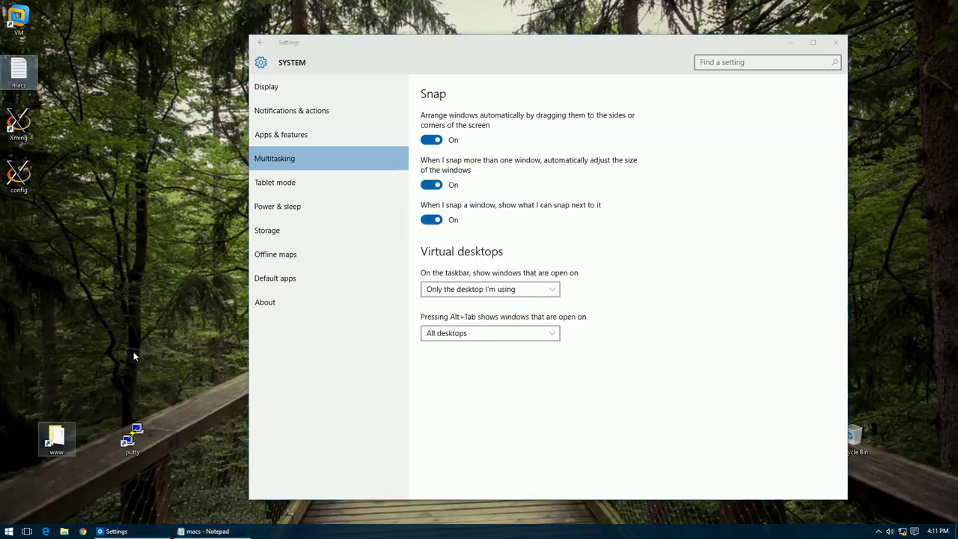
pyautogui.doubleClick(54, 432)
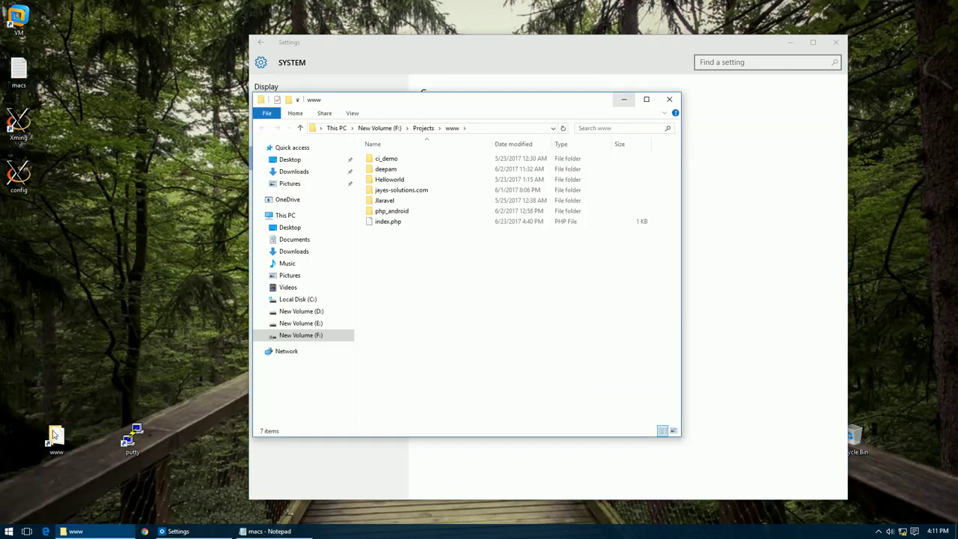
pyautogui.click(624, 99)
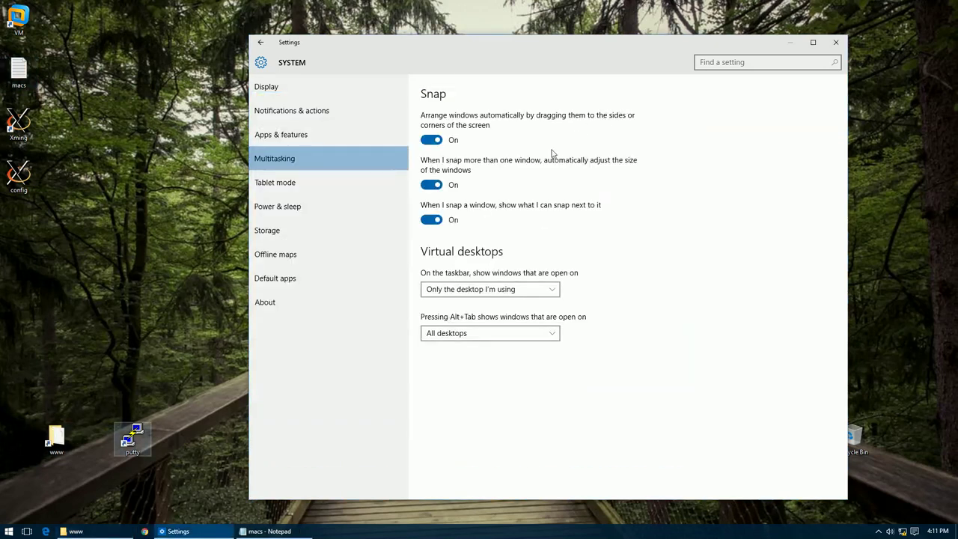
pyautogui.doubleClick(132, 443)
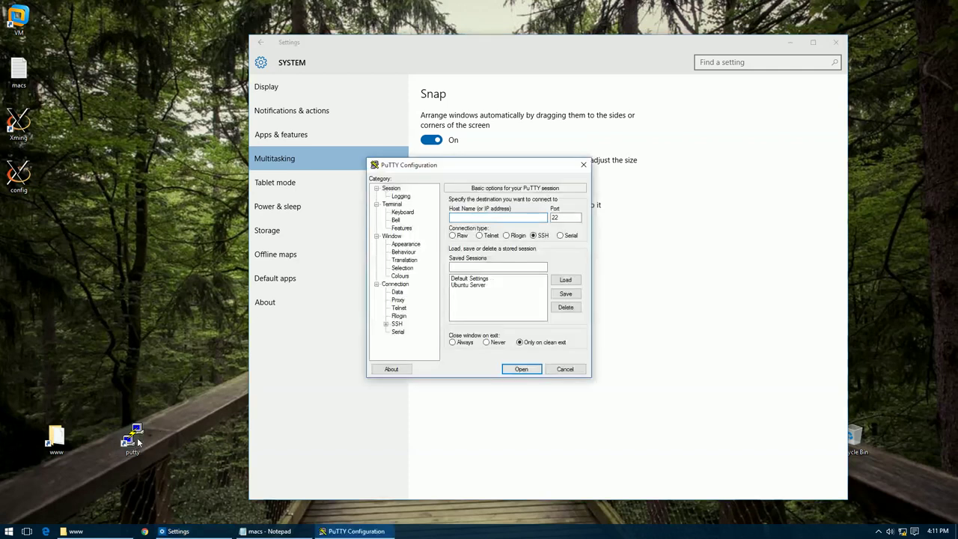
pyautogui.click(479, 279)
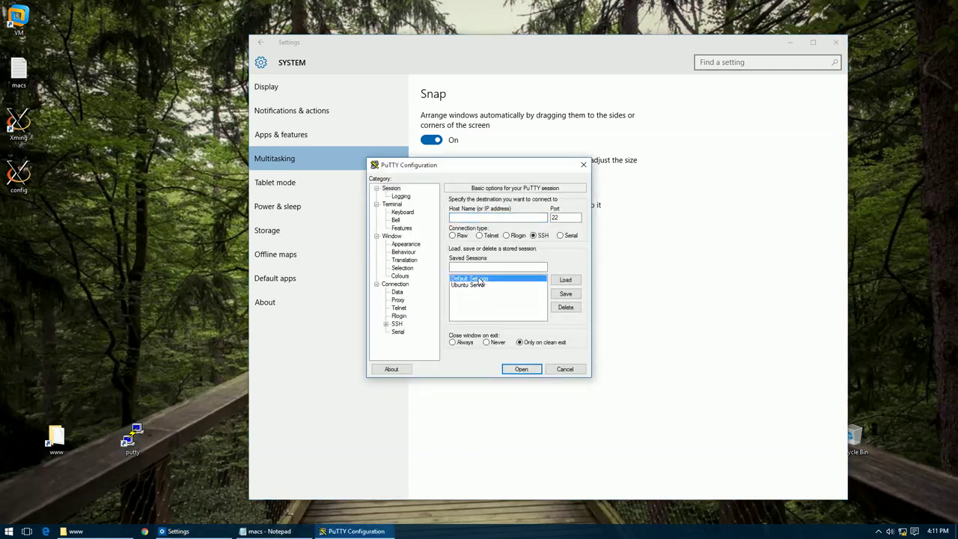
pyautogui.click(567, 369)
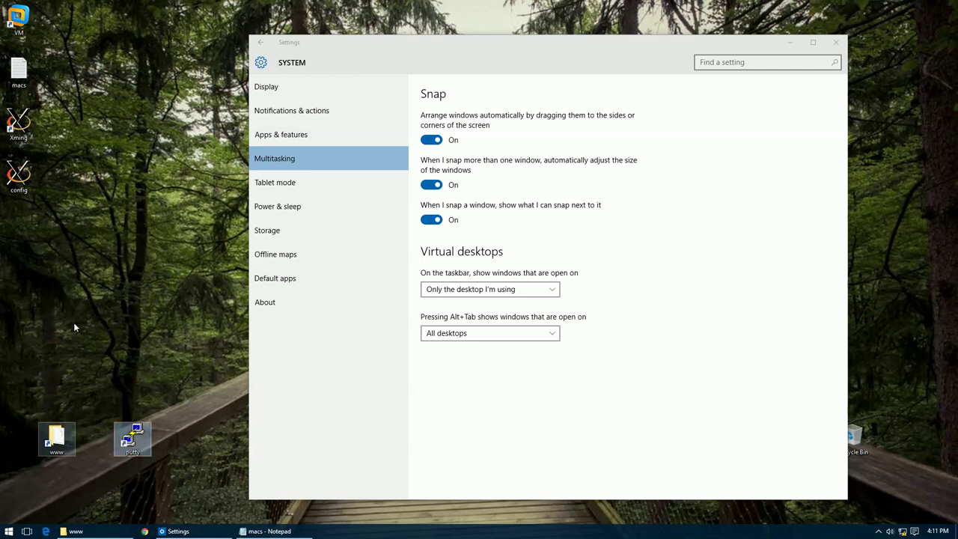
# Step: Open This PC and minimize its window so it stays running in the background
pyautogui.click(57, 444)
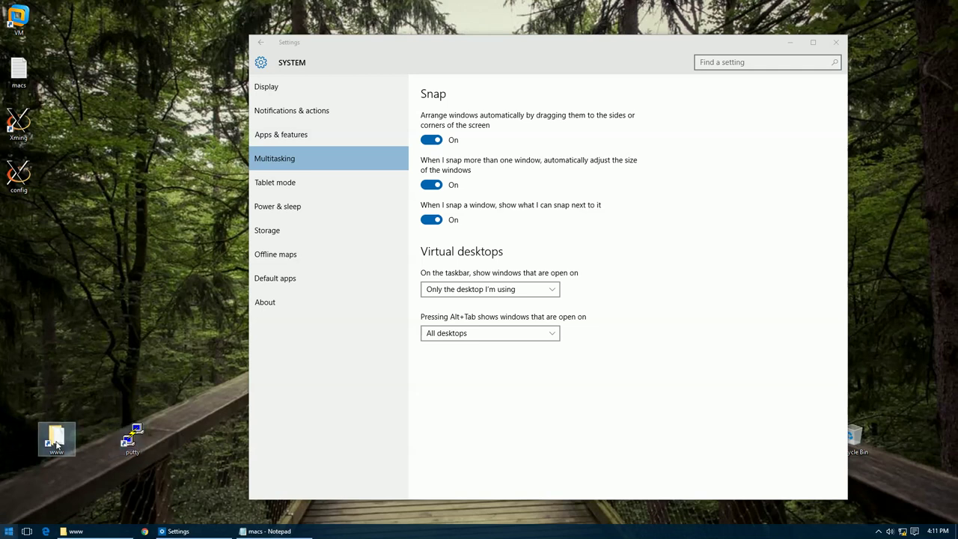
pyautogui.click(9, 531)
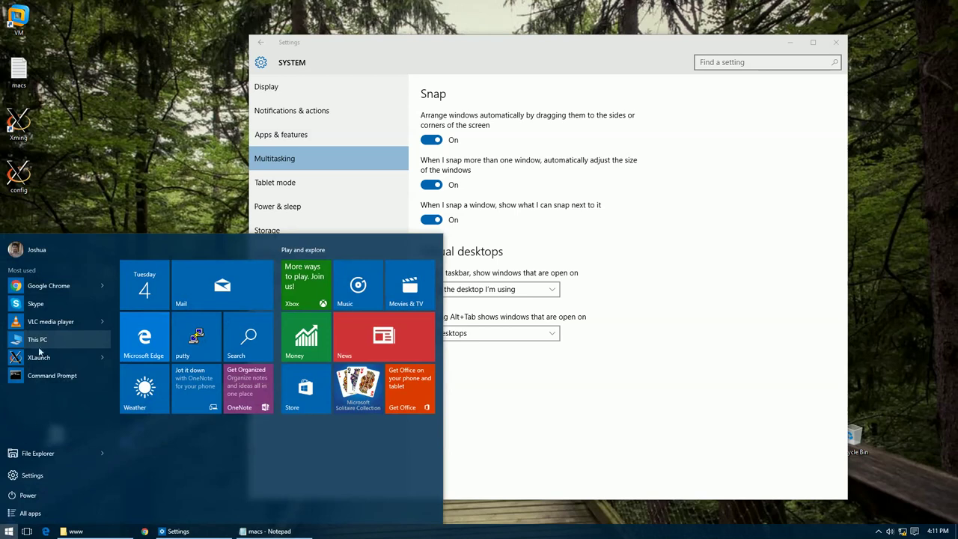
pyautogui.click(39, 341)
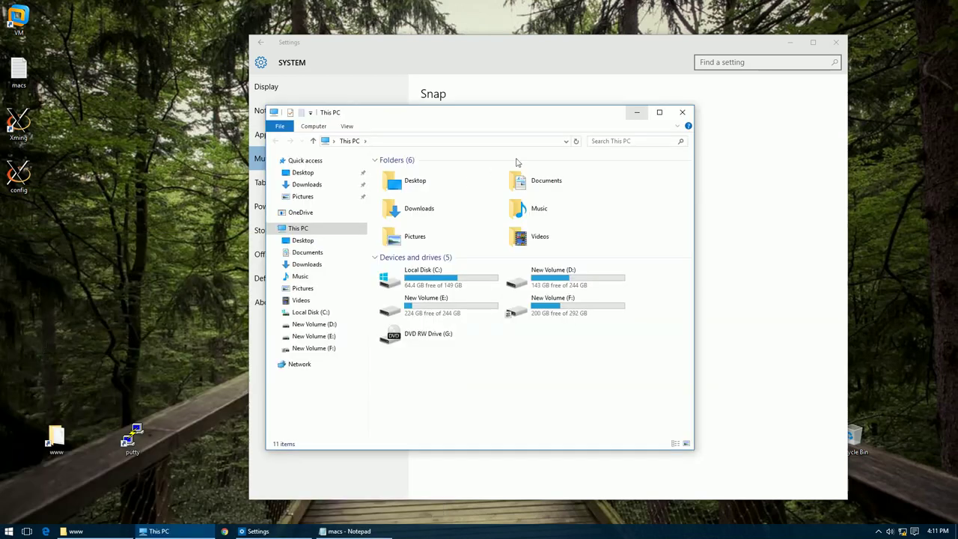
pyautogui.click(635, 112)
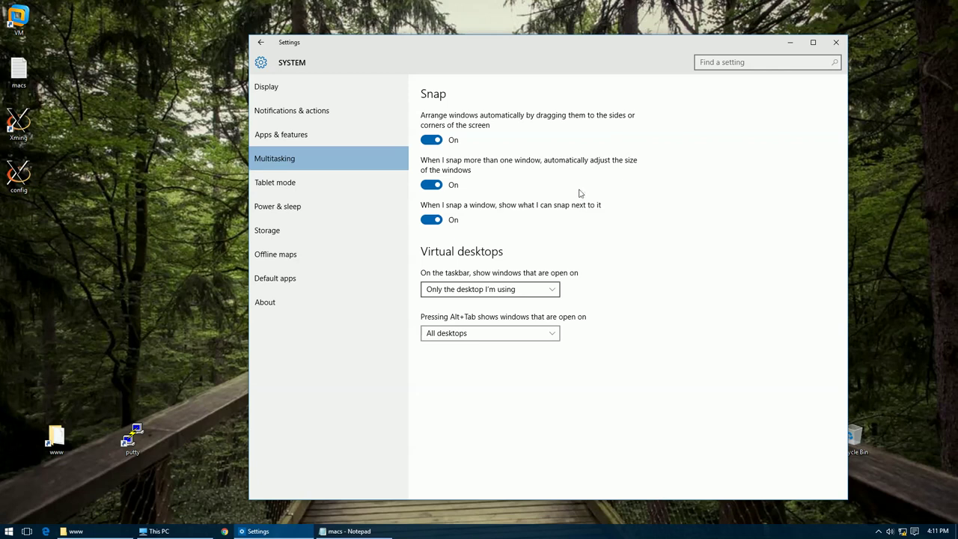
# Step: Check the taskbar's virtual desktop choices and view all open windows in Task View before returning to the Multitasking settings
pyautogui.click(513, 288)
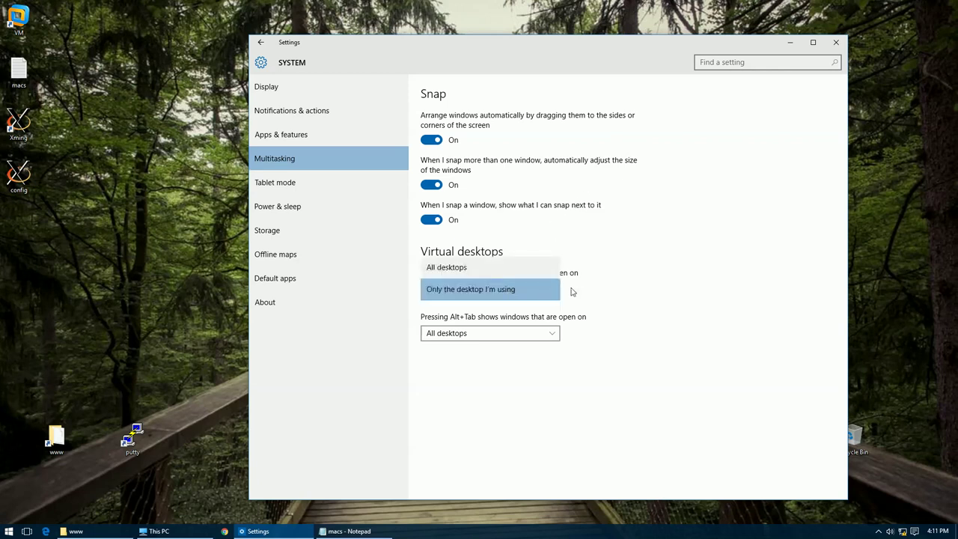
pyautogui.click(699, 296)
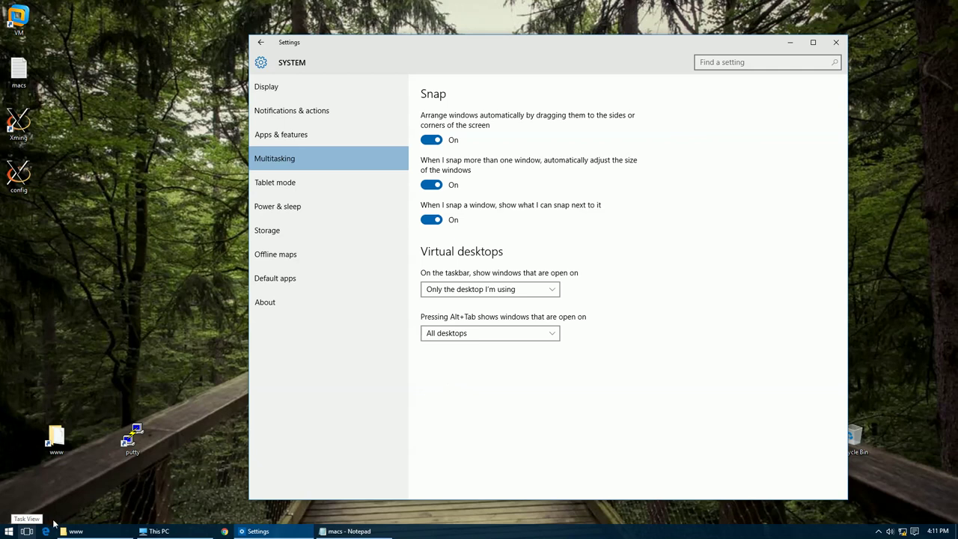
pyautogui.click(26, 531)
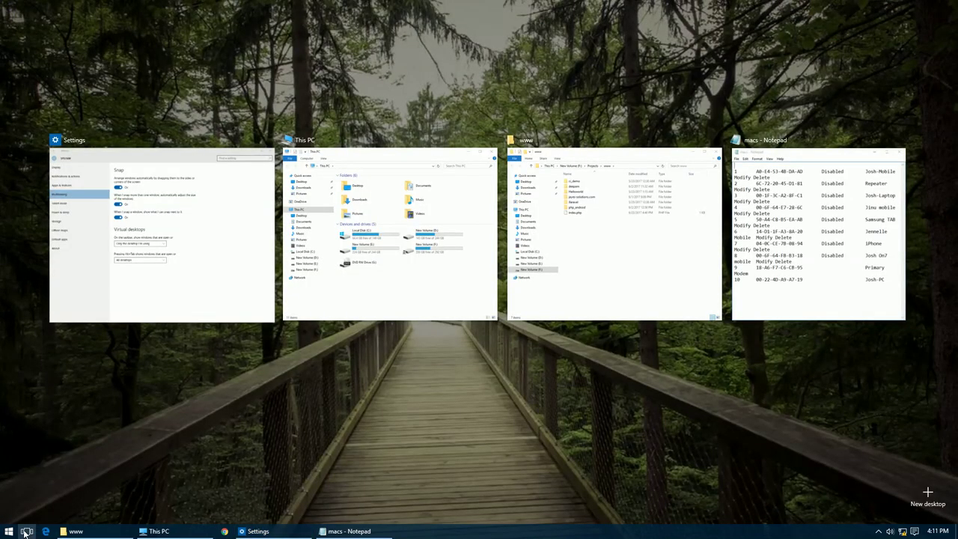
pyautogui.rightClick(26, 532)
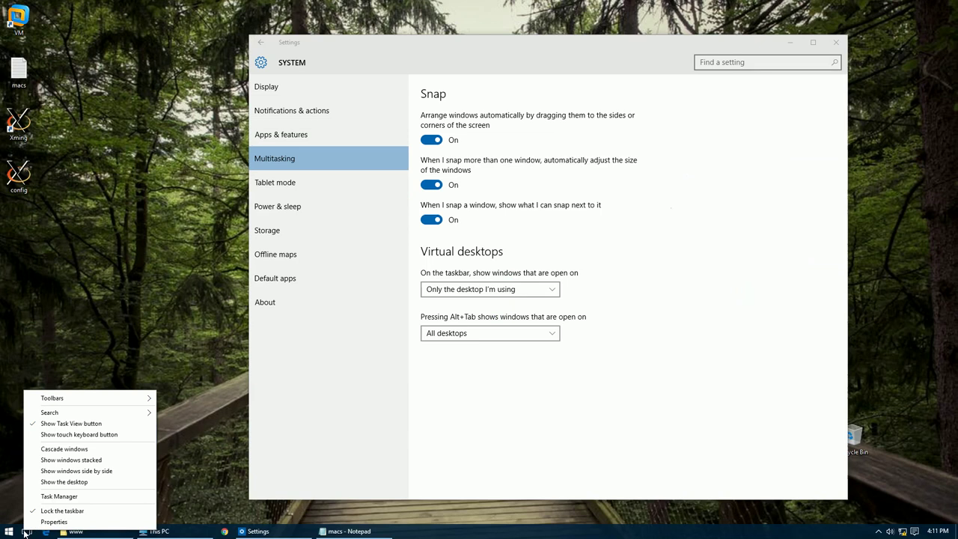
pyautogui.click(632, 438)
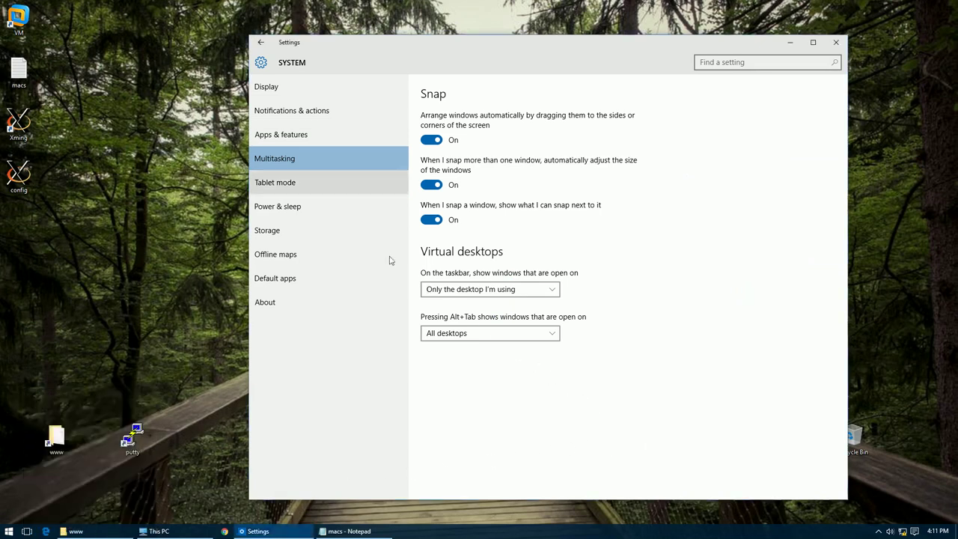
# Step: Open the Tablet mode settings and try tablet mode by switching it on and back off
pyautogui.click(293, 188)
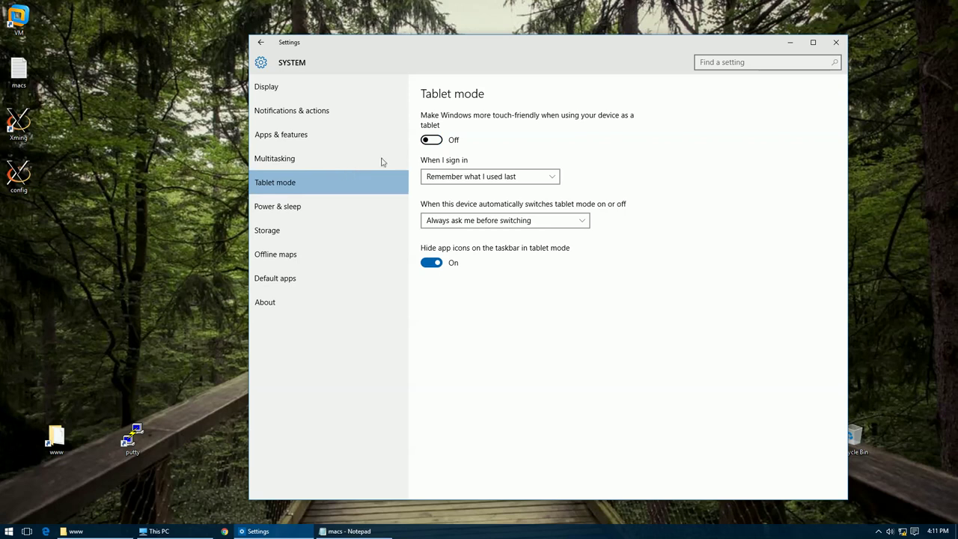
pyautogui.click(432, 140)
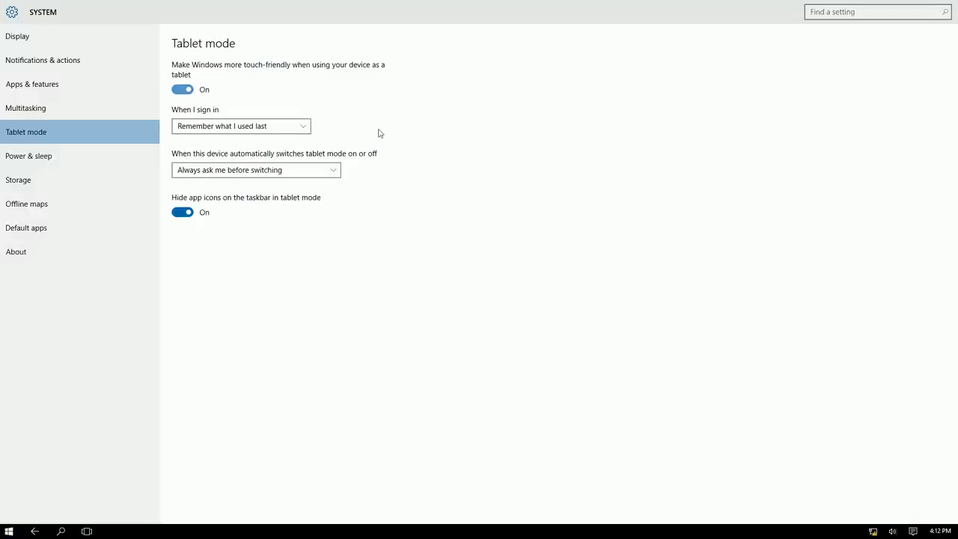
pyautogui.click(181, 89)
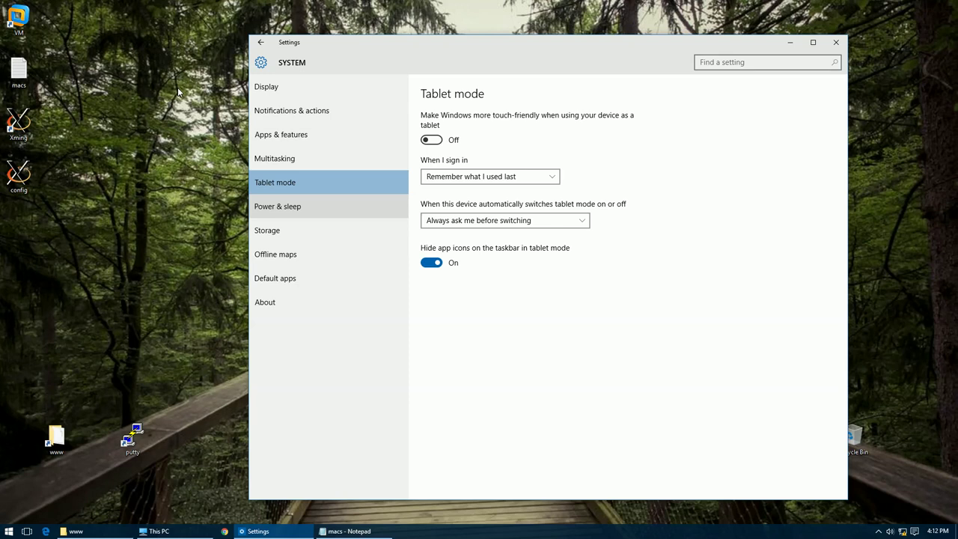
# Step: Open the Power & sleep settings and bring up the additional power settings in a Power Options window
pyautogui.click(303, 213)
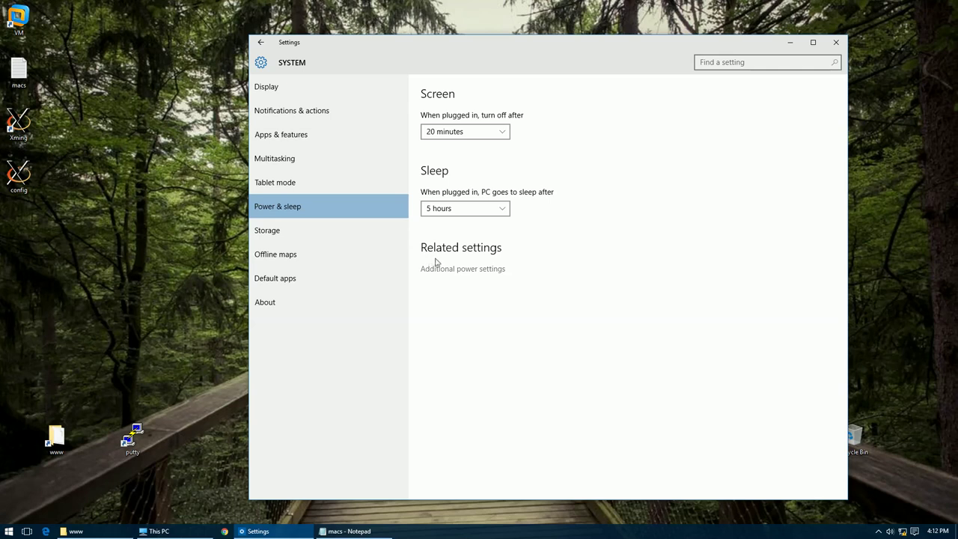
pyautogui.click(466, 268)
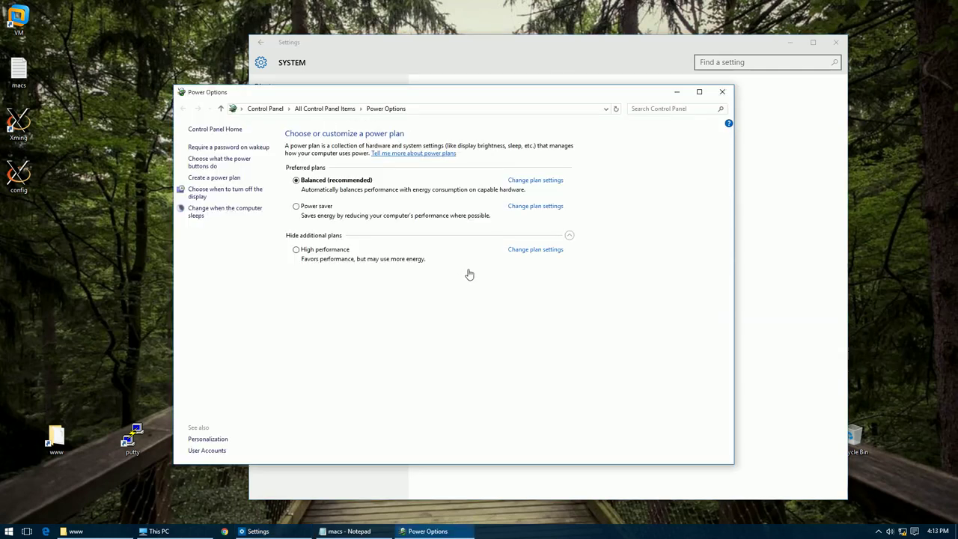
pyautogui.moveTo(447, 93); pyautogui.dragTo(496, 80)
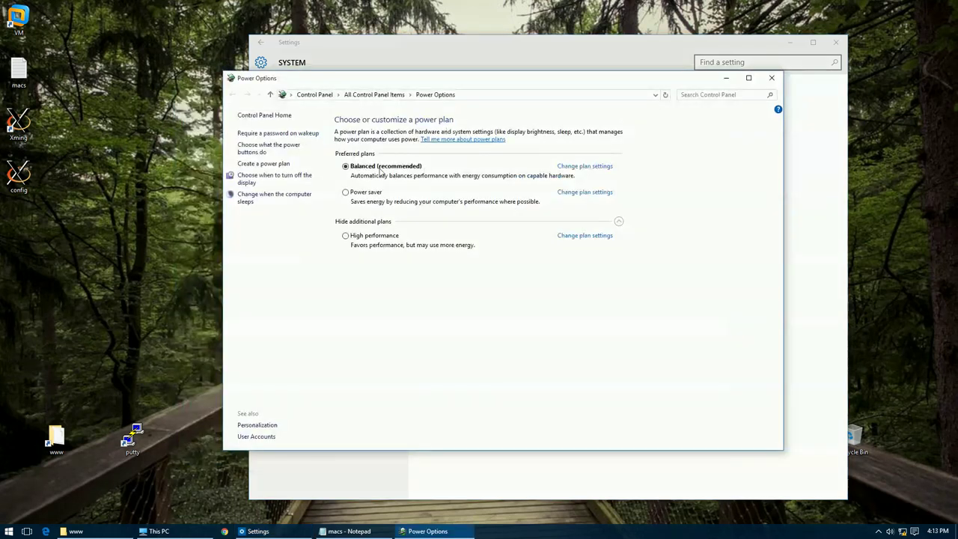
# Step: Try the High performance and Power saver plans, and reselect the Balanced (recommended) plan
pyautogui.click(367, 238)
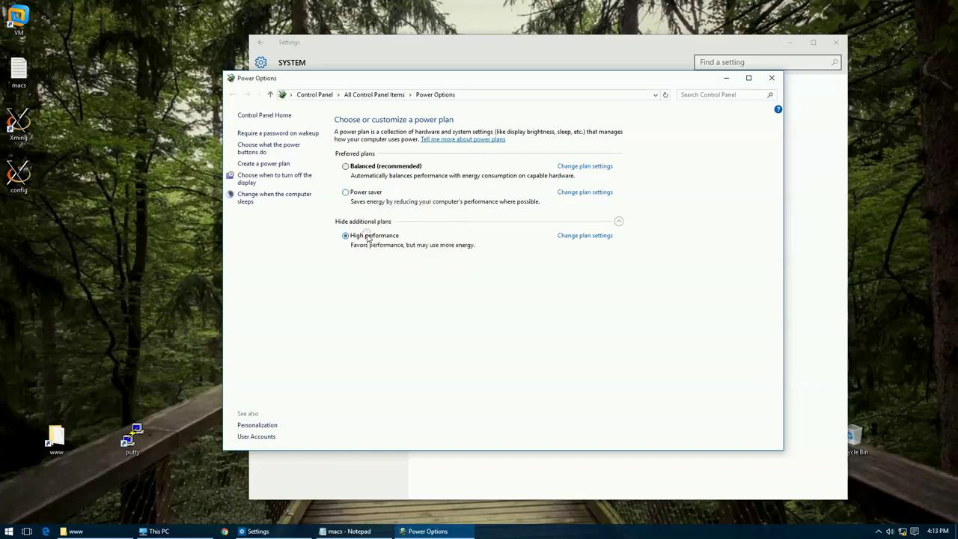
pyautogui.click(351, 193)
pyautogui.click(373, 166)
# Step: View the Balanced plan's display and sleep timeout choices without changing them, and open its advanced power settings
pyautogui.click(589, 166)
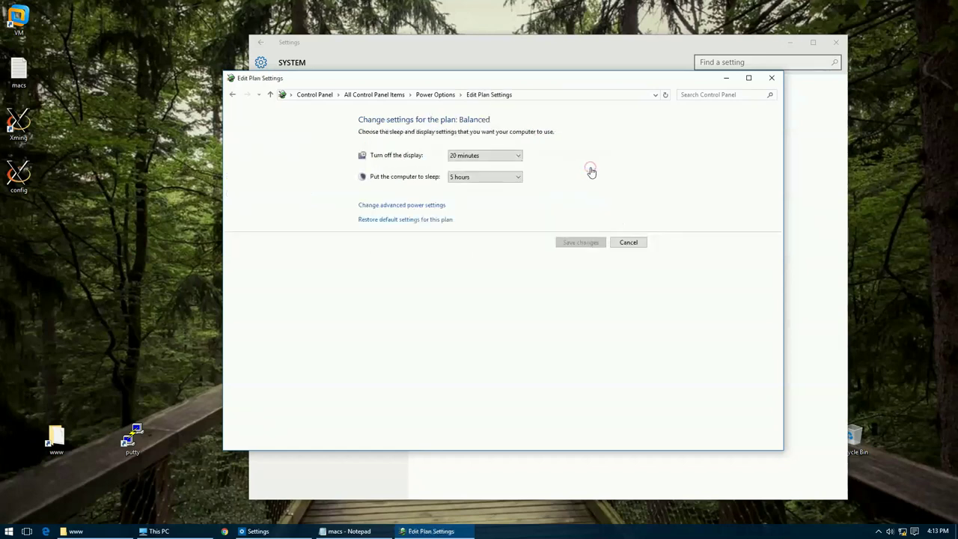
pyautogui.click(501, 157)
pyautogui.click(503, 159)
pyautogui.click(490, 178)
pyautogui.click(490, 177)
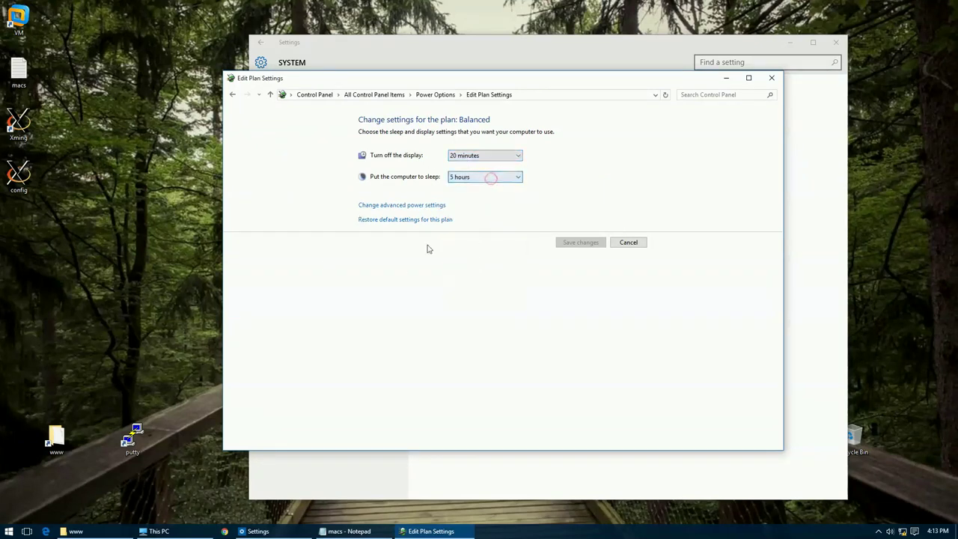
pyautogui.click(396, 207)
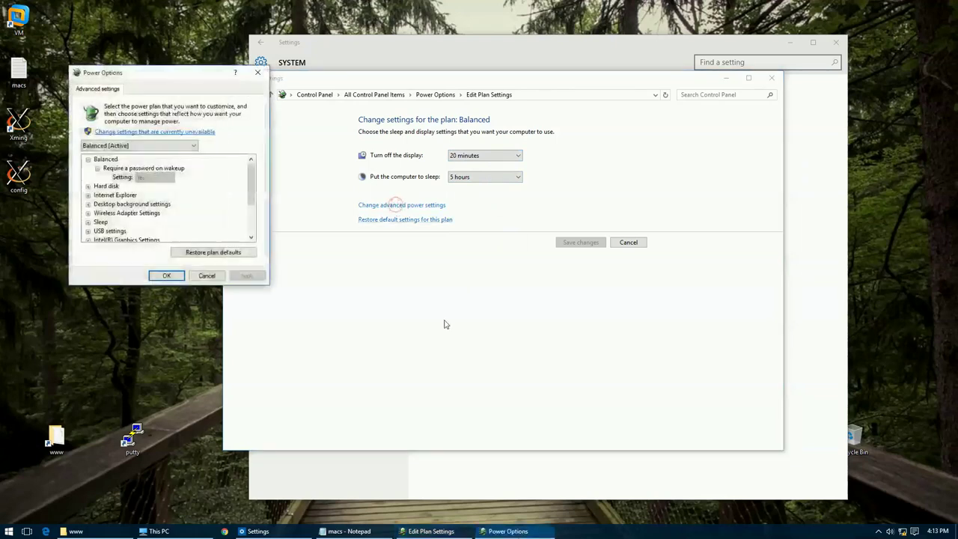
# Step: Expand the Hard disk, Internet Explorer and Desktop background settings entries, including turn-off time and slide show, to view their values
pyautogui.doubleClick(94, 187)
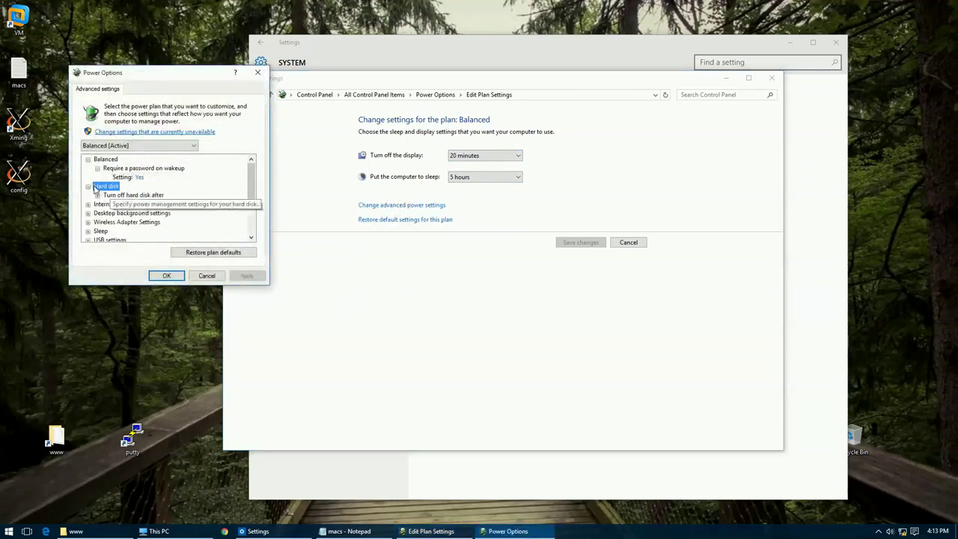
pyautogui.doubleClick(120, 196)
pyautogui.moveTo(253, 198)
pyautogui.mouseDown()
pyautogui.moveTo(253, 218)
pyautogui.moveTo(253, 199)
pyautogui.mouseUp()
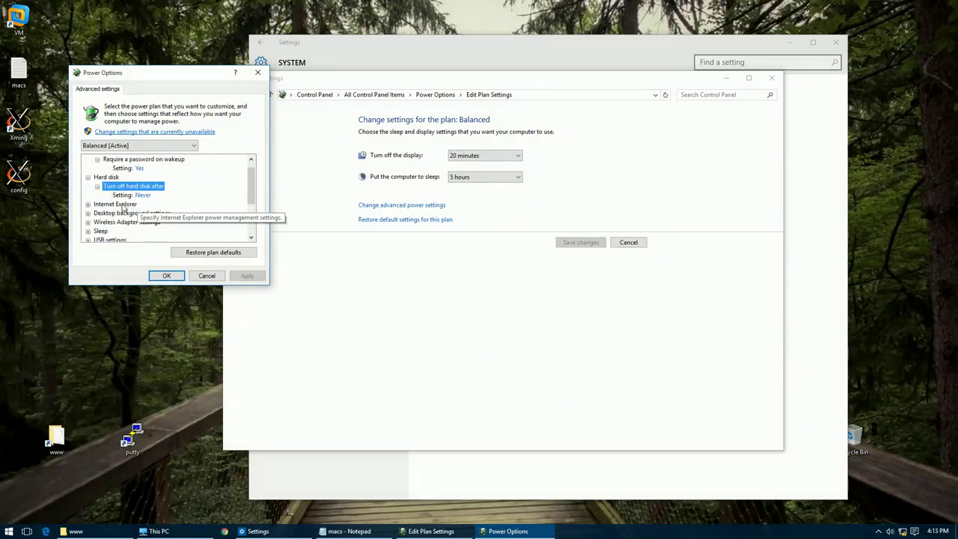
pyautogui.doubleClick(120, 204)
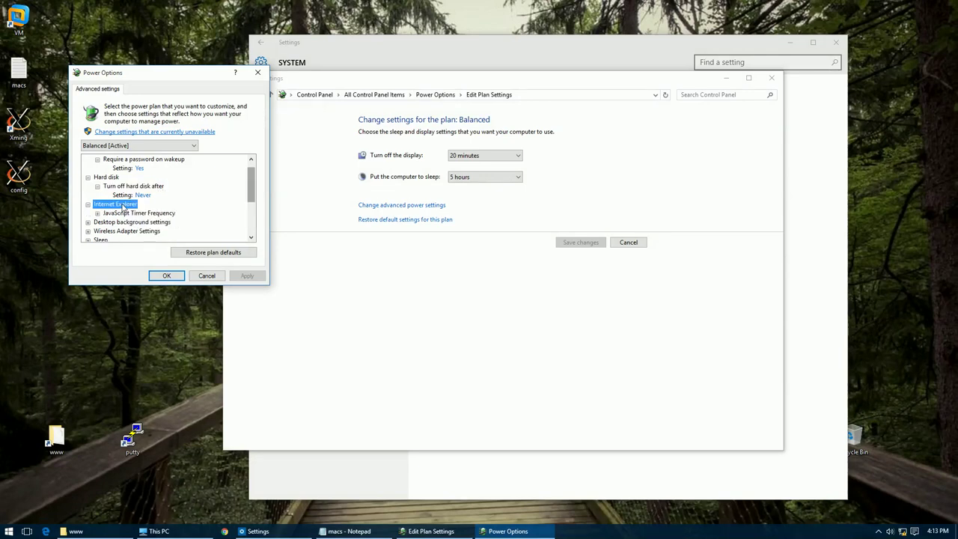
pyautogui.scroll(-1, 245, 189)
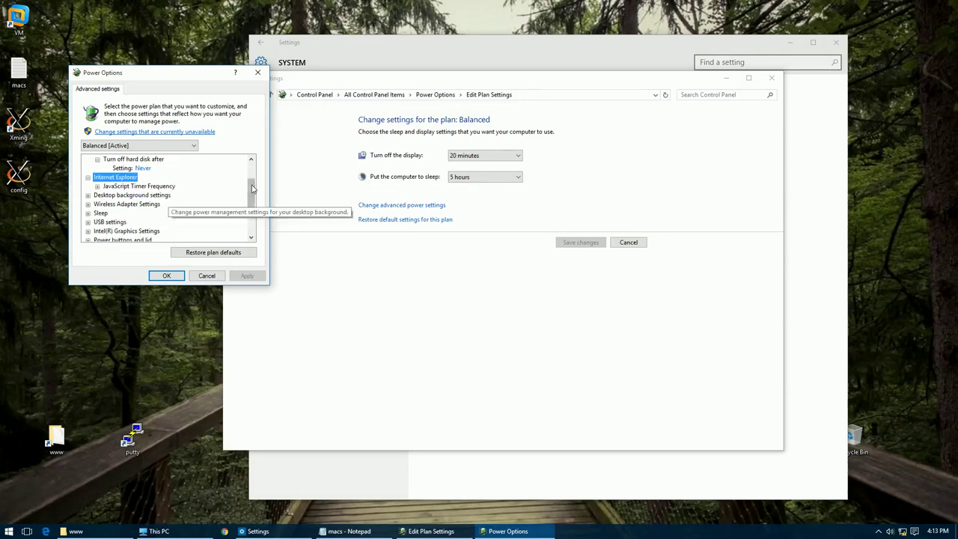
pyautogui.doubleClick(122, 196)
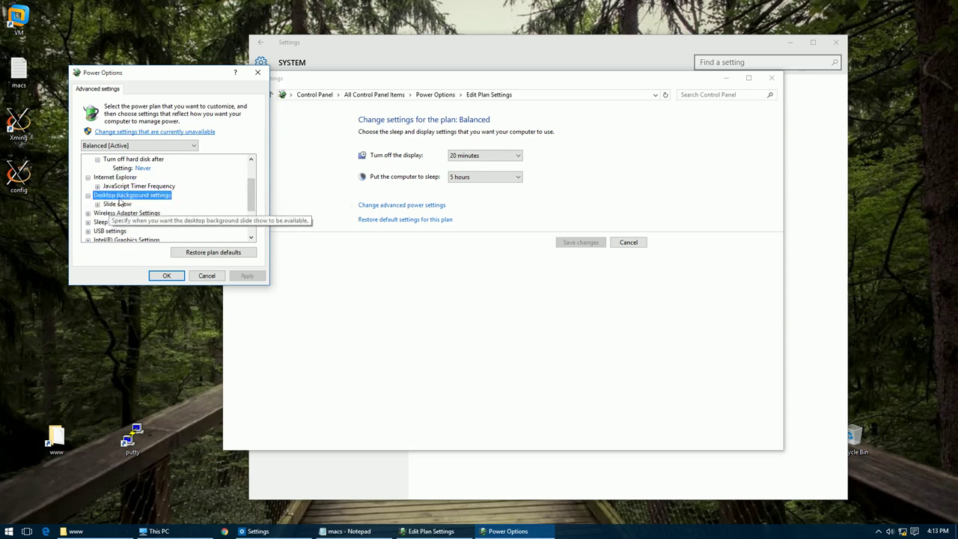
pyautogui.press('Down')
pyautogui.press('Right')
# Step: View the Power Saving Mode under Wireless Adapter Settings and the Sleep after value under Sleep
pyautogui.press('Down')
pyautogui.press('Down')
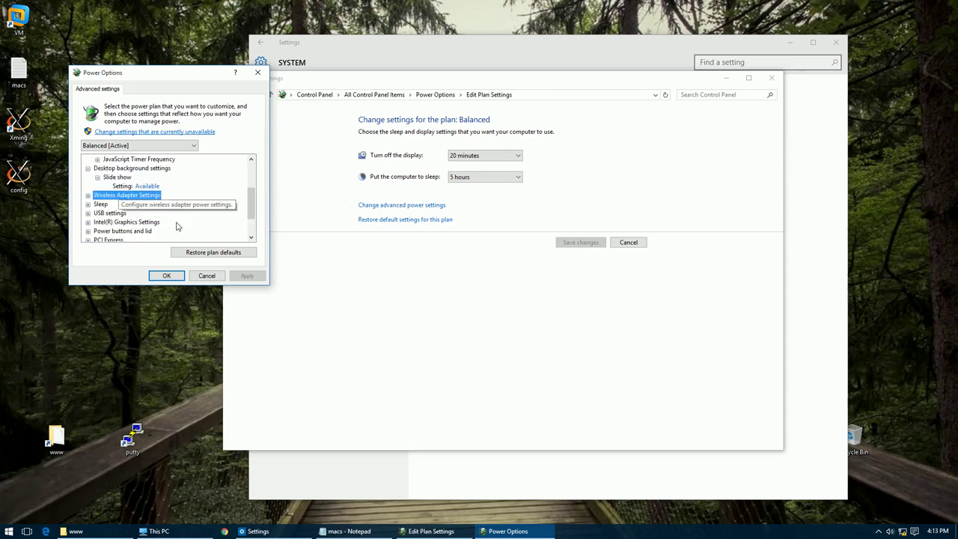
pyautogui.doubleClick(111, 196)
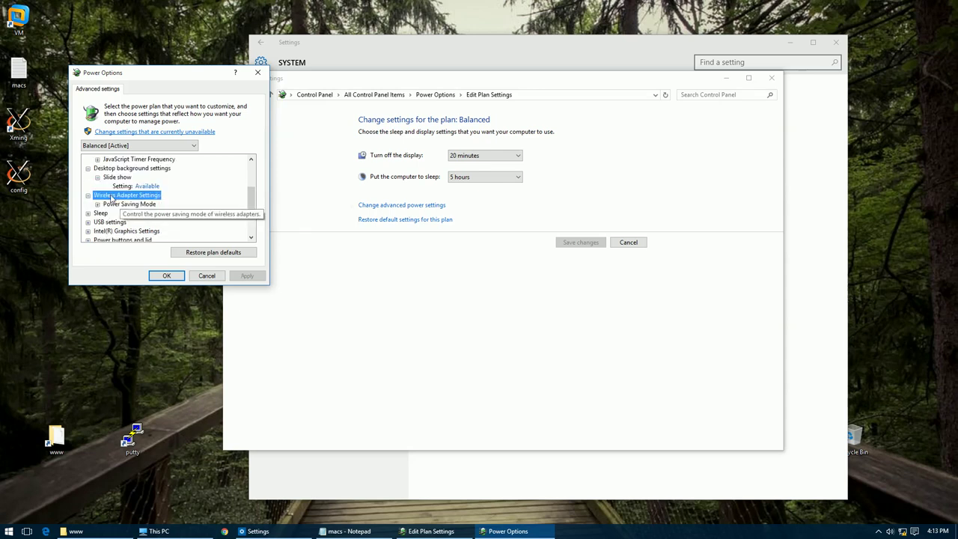
pyautogui.press('Down')
pyautogui.press('Right')
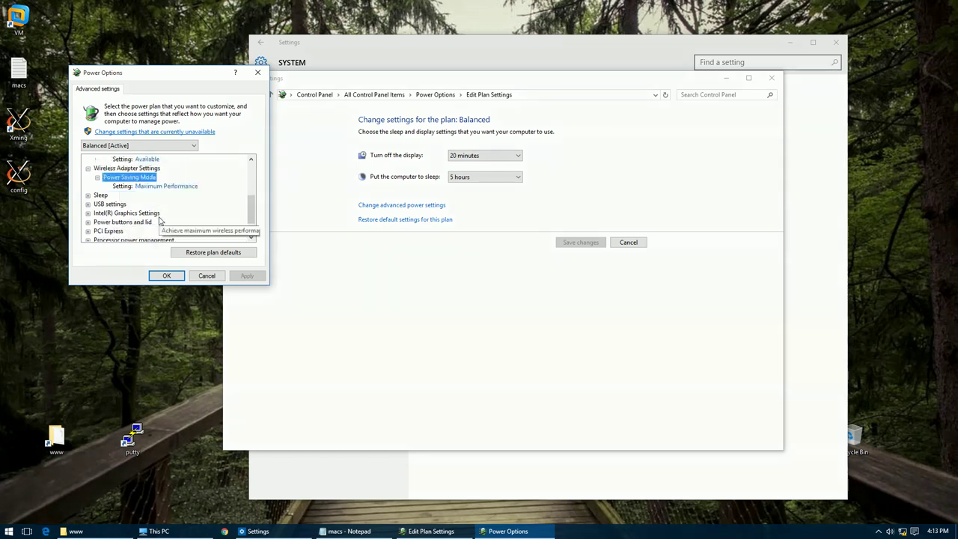
pyautogui.press('Down')
pyautogui.press('Down')
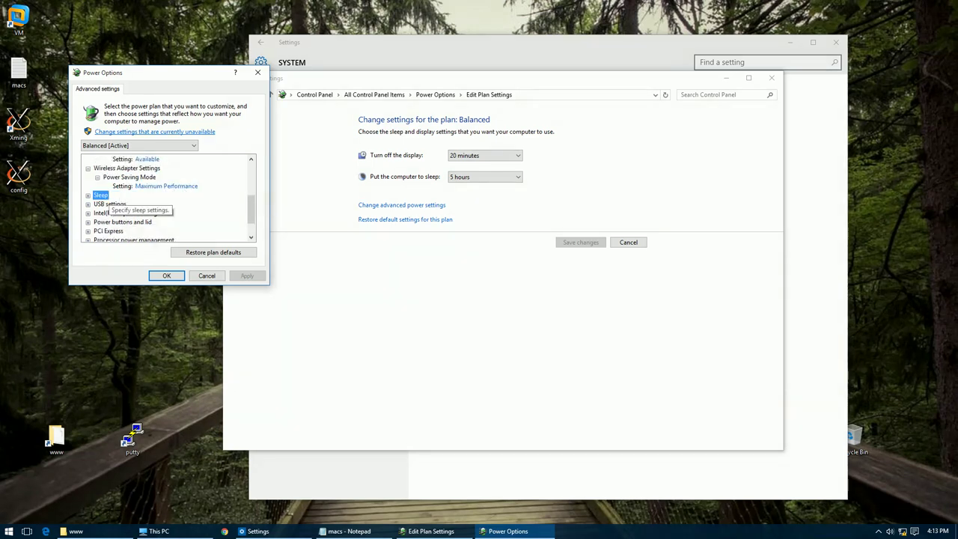
pyautogui.press('Right')
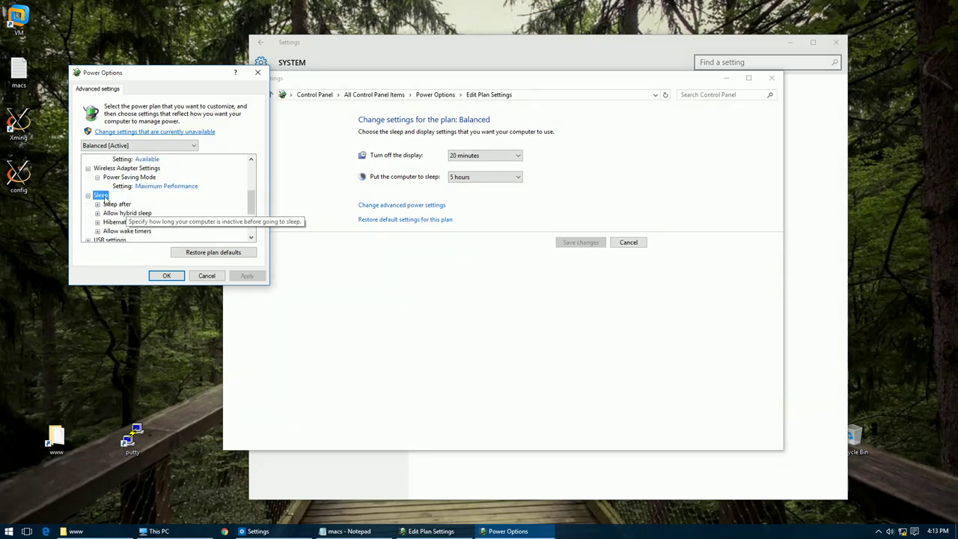
pyautogui.press('Down')
pyautogui.press('Right')
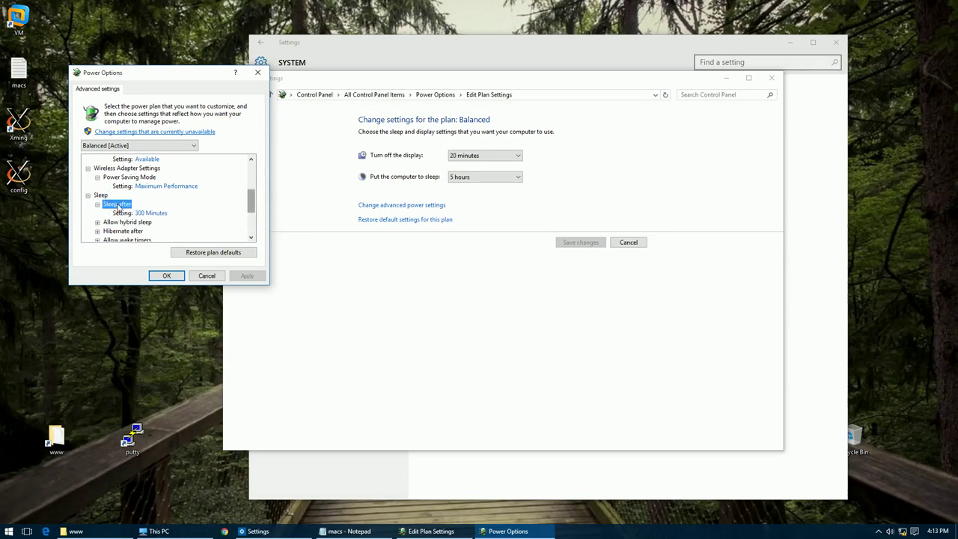
# Step: View the USB selective suspend setting and the Intel(R) Graphics Power Plan setting
pyautogui.scroll(-1, 251, 200)
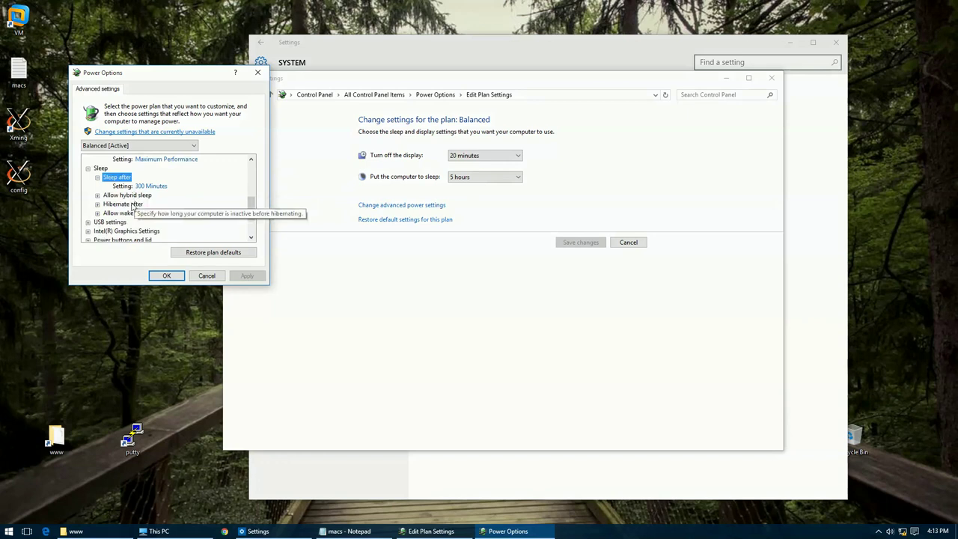
pyautogui.doubleClick(112, 222)
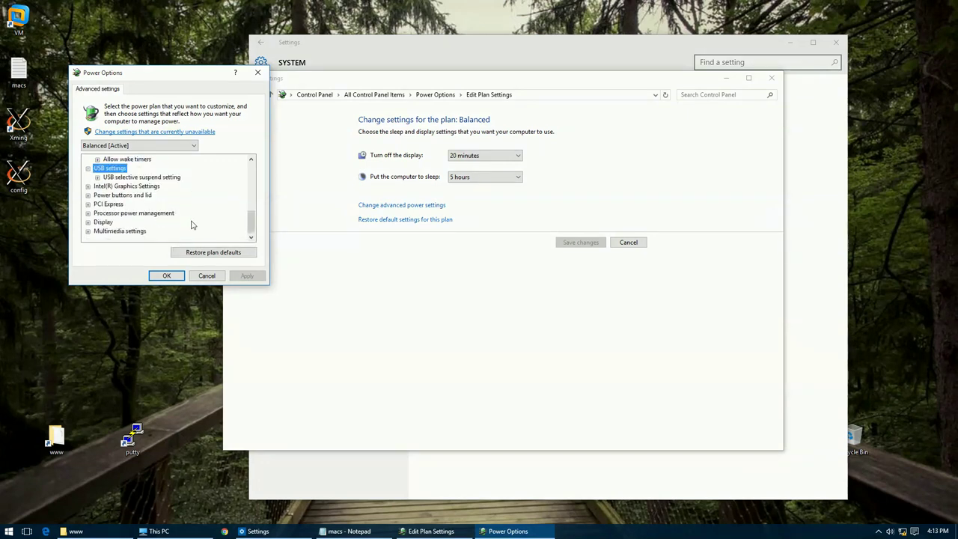
pyautogui.press('Down')
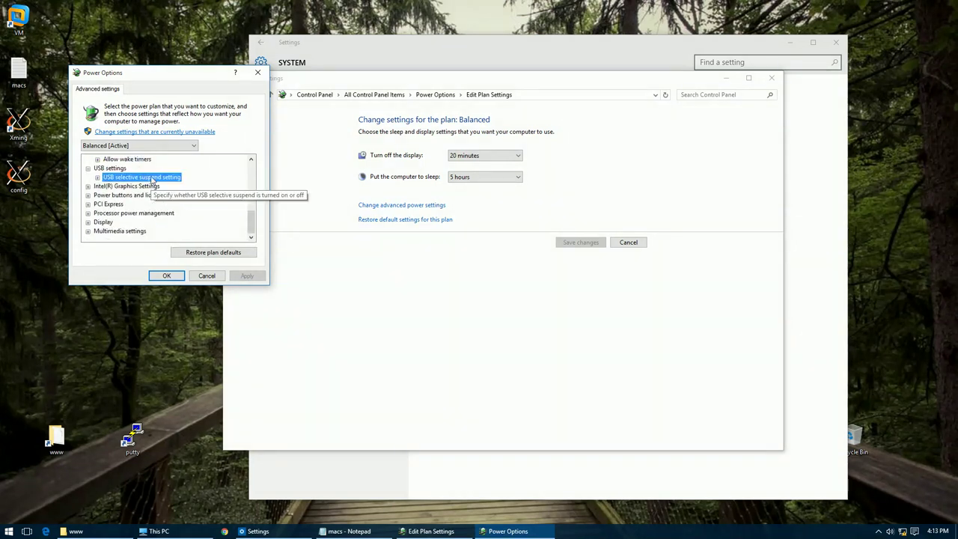
pyautogui.doubleClick(152, 179)
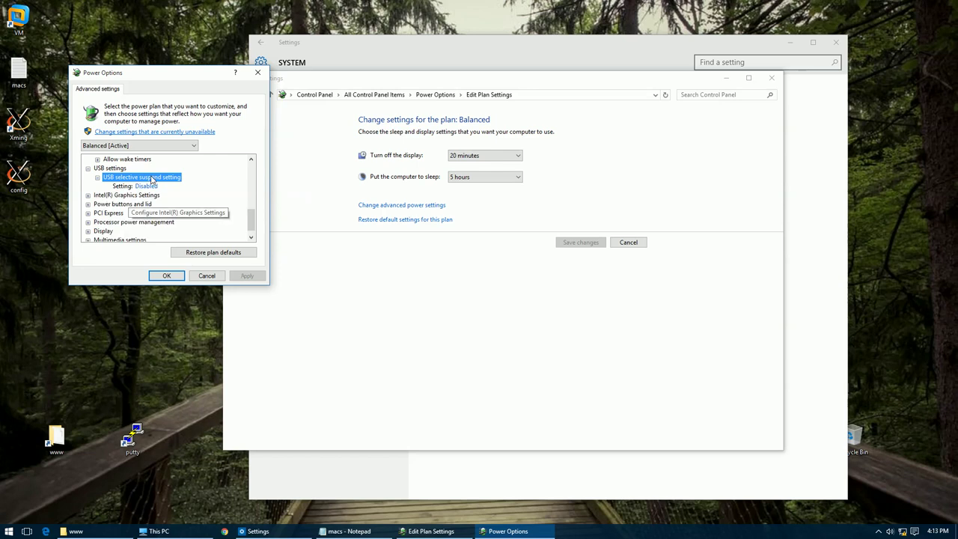
pyautogui.doubleClick(131, 195)
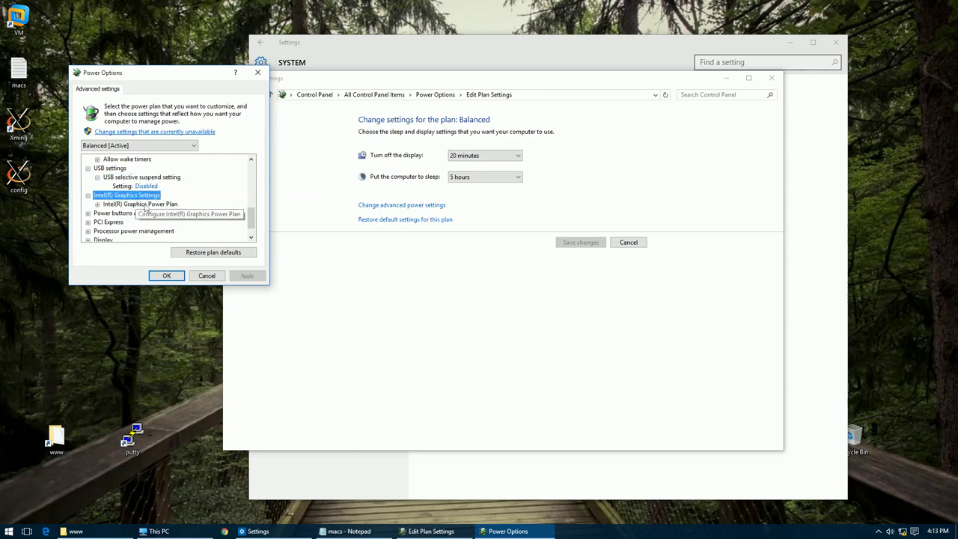
pyautogui.press('Down')
pyautogui.press('Right')
# Step: Expand Power buttons and lid to view the power button action and the sleep button action
pyautogui.press('Down')
pyautogui.press('Down')
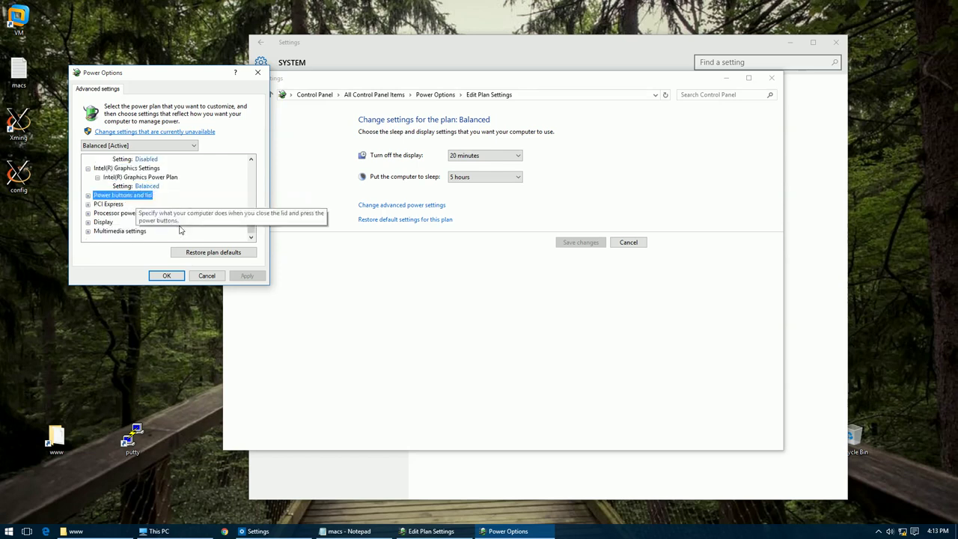
pyautogui.press('Right')
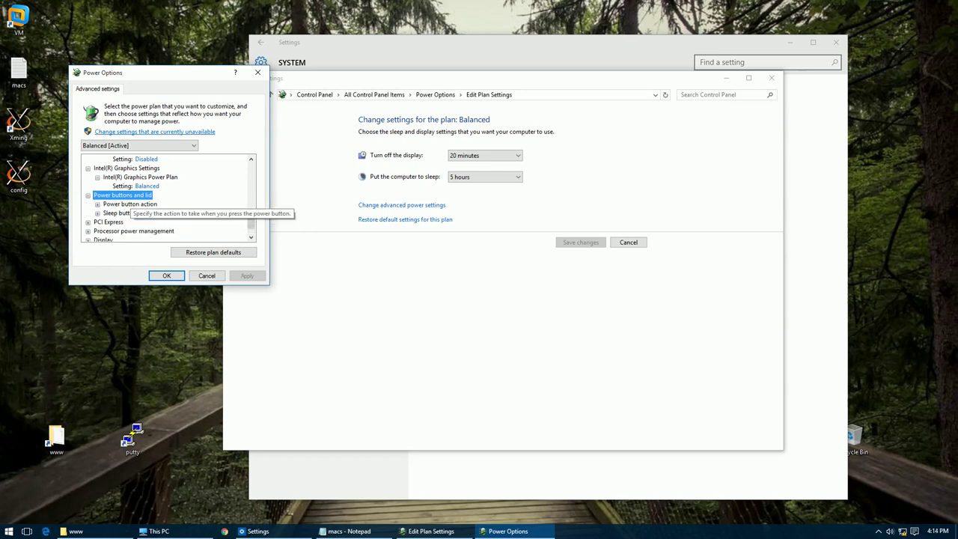
pyautogui.press('Down')
pyautogui.press('Right')
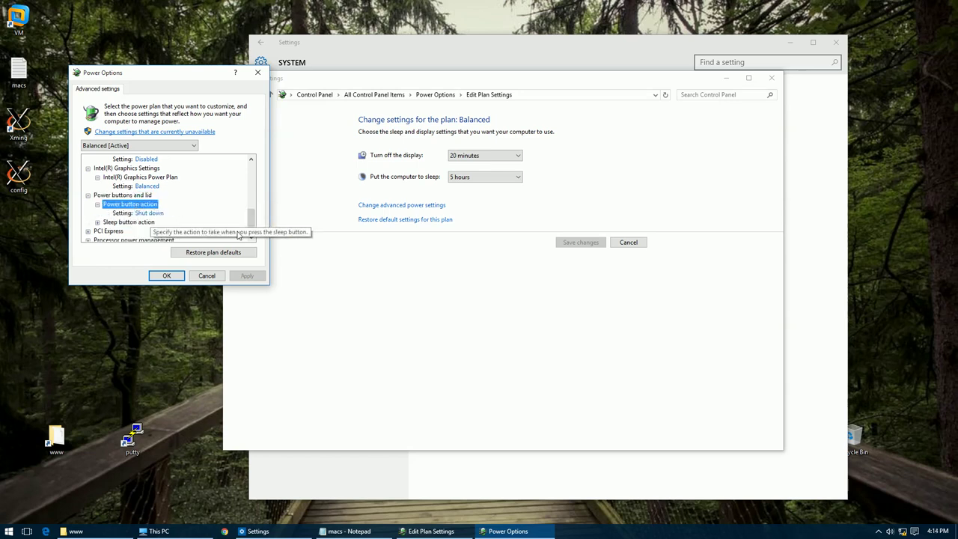
pyautogui.press('Down')
pyautogui.press('Right')
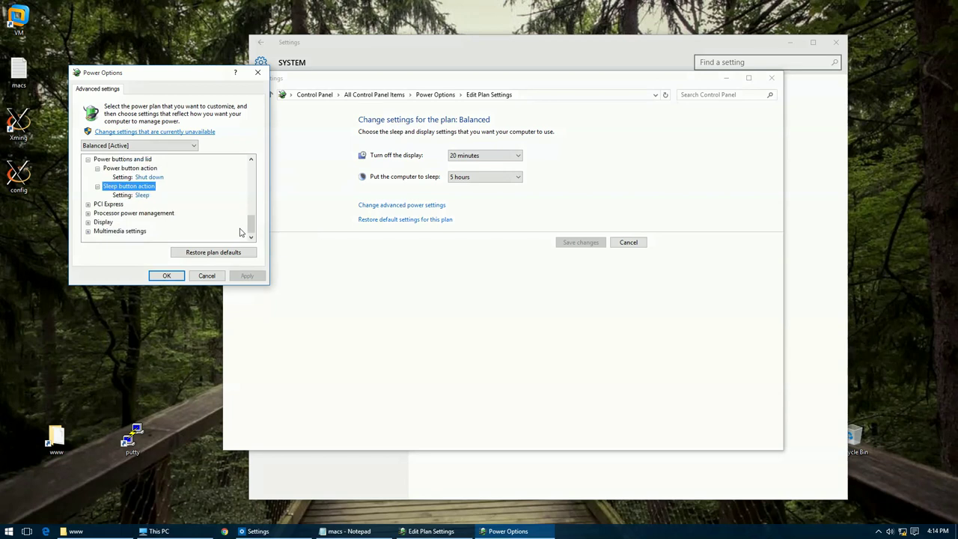
# Step: Accept the advanced power settings as they are, return to the power plan overview and close the Power Options window
pyautogui.click(170, 276)
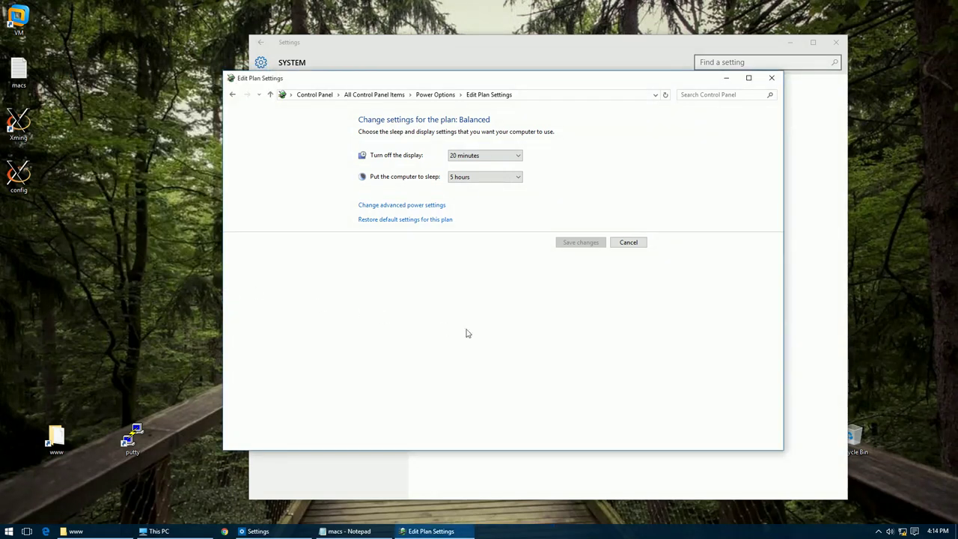
pyautogui.click(233, 95)
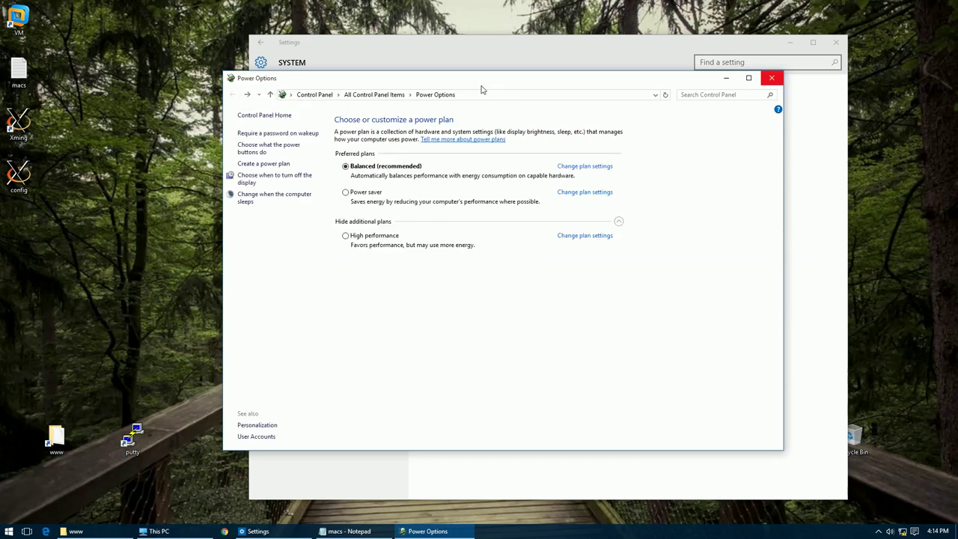
pyautogui.click(771, 78)
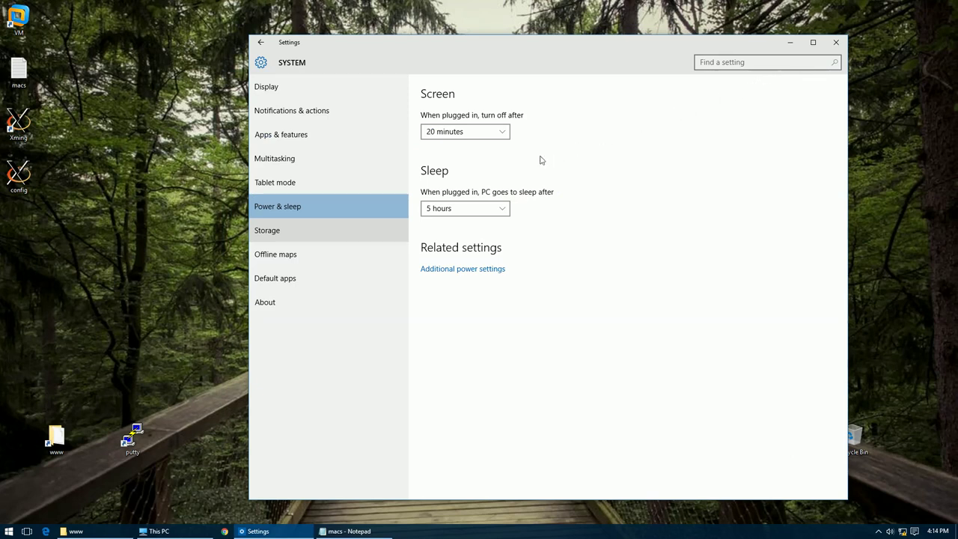
# Step: Open the Storage settings and look over the drives' space usage and the default save locations
pyautogui.press('Down')
pyautogui.scroll(-5, 738, 449)
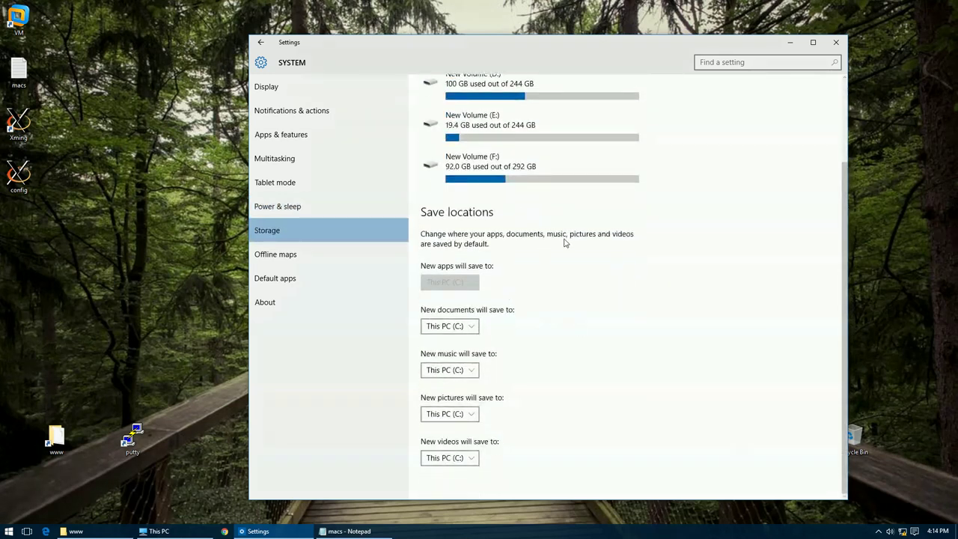
pyautogui.scroll(5, 516, 299)
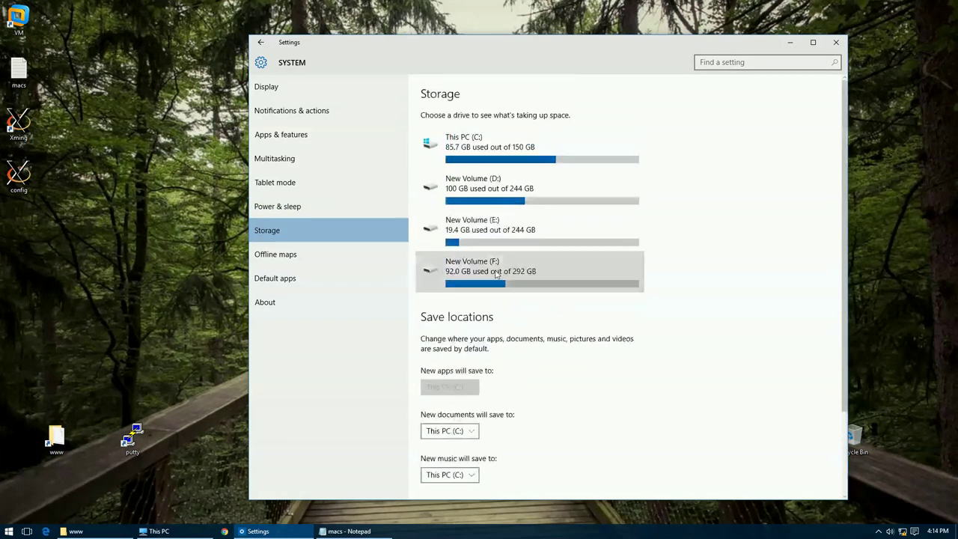
# Step: View the storage usage breakdown of This PC (C:) and look through its categories
pyautogui.click(468, 192)
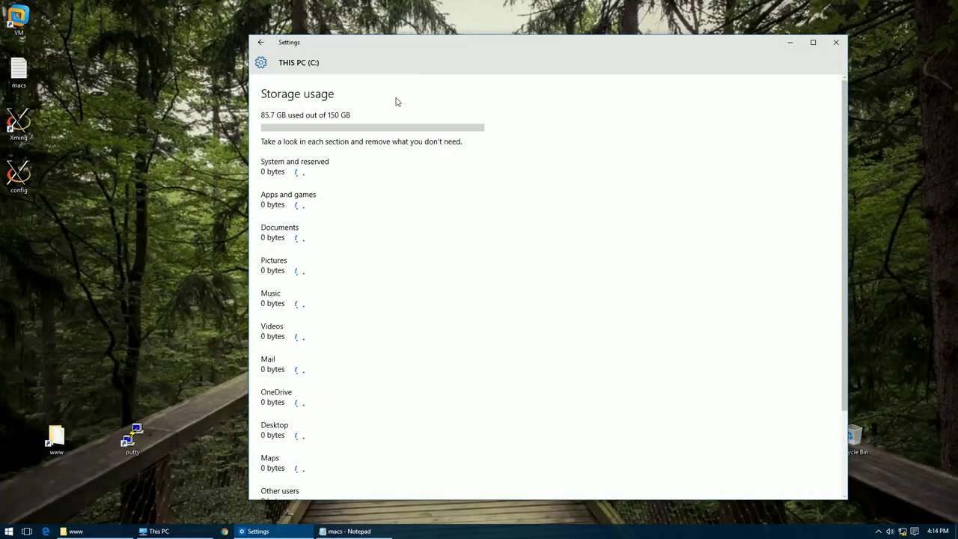
pyautogui.moveTo(364, 52); pyautogui.dragTo(303, 50)
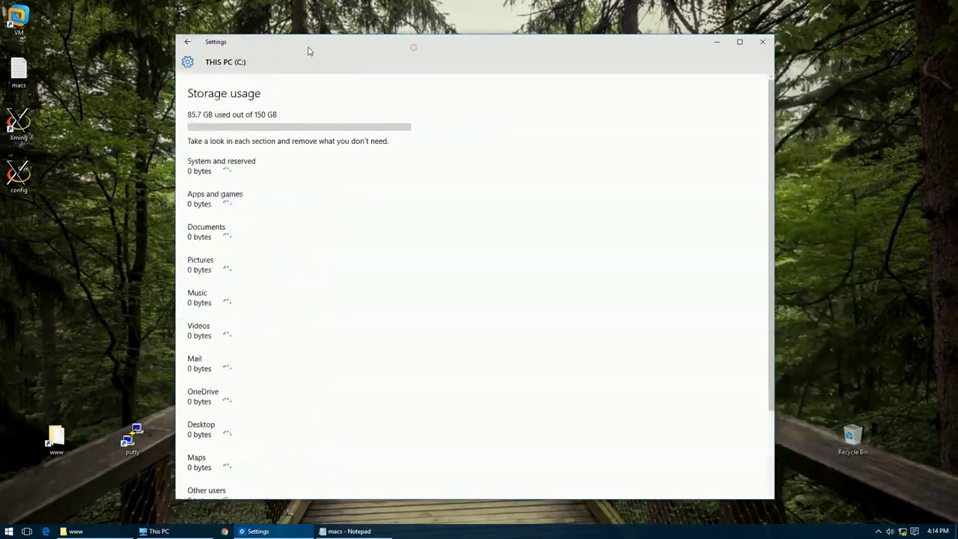
pyautogui.scroll(-3, 310, 325)
pyautogui.scroll(3, 313, 325)
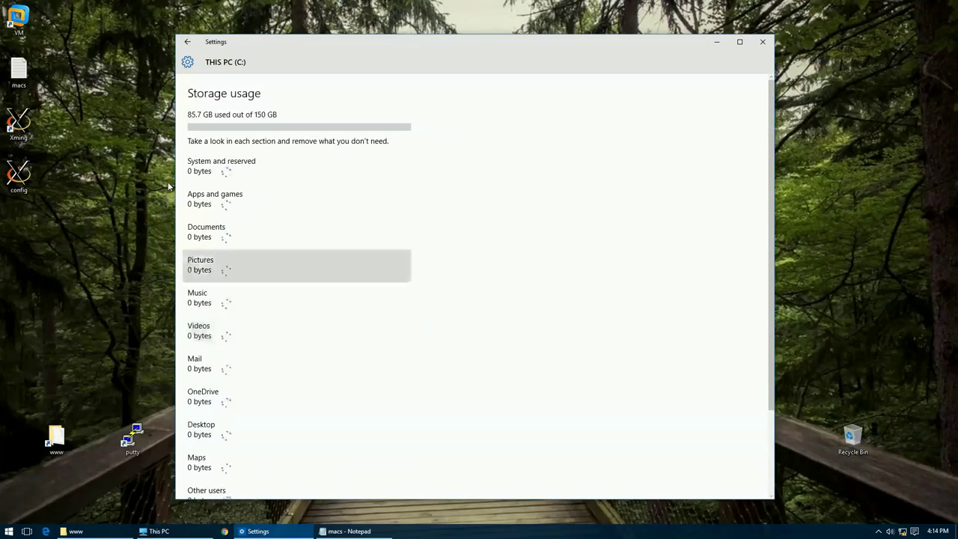
pyautogui.rightClick(96, 26)
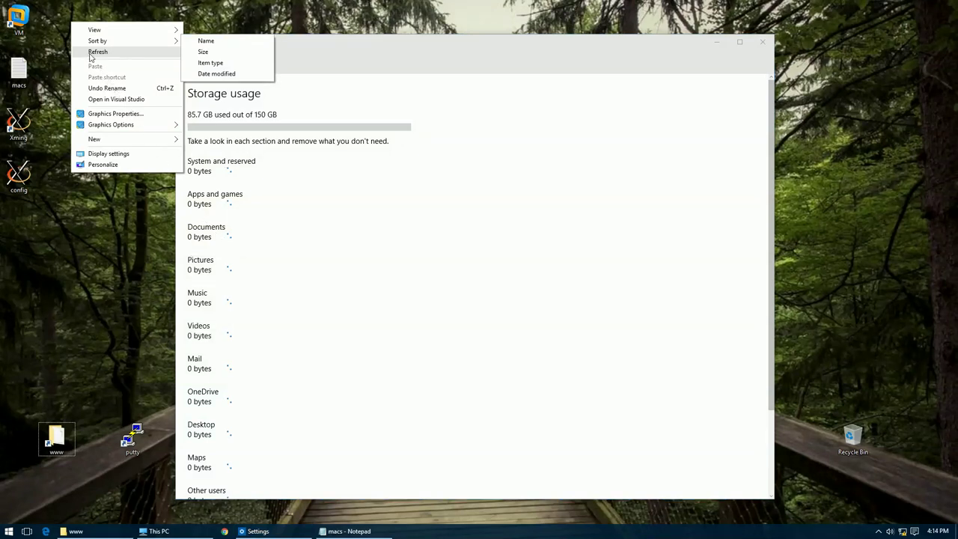
pyautogui.click(90, 54)
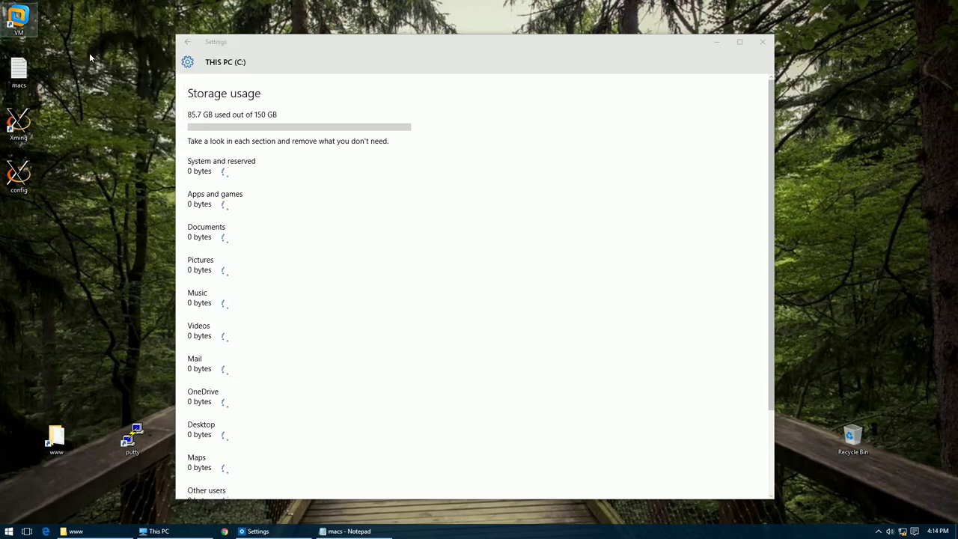
pyautogui.rightClick(38, 9)
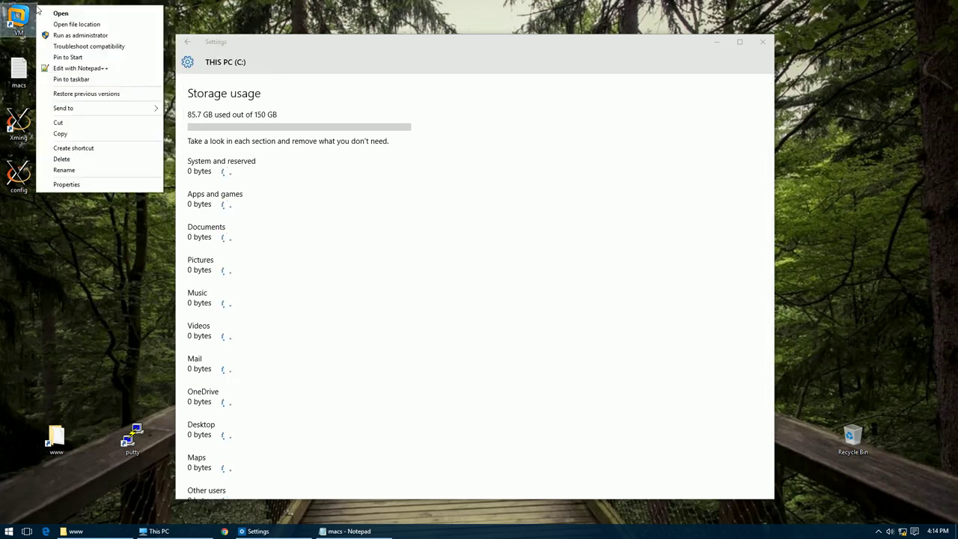
pyautogui.rightClick(42, 244)
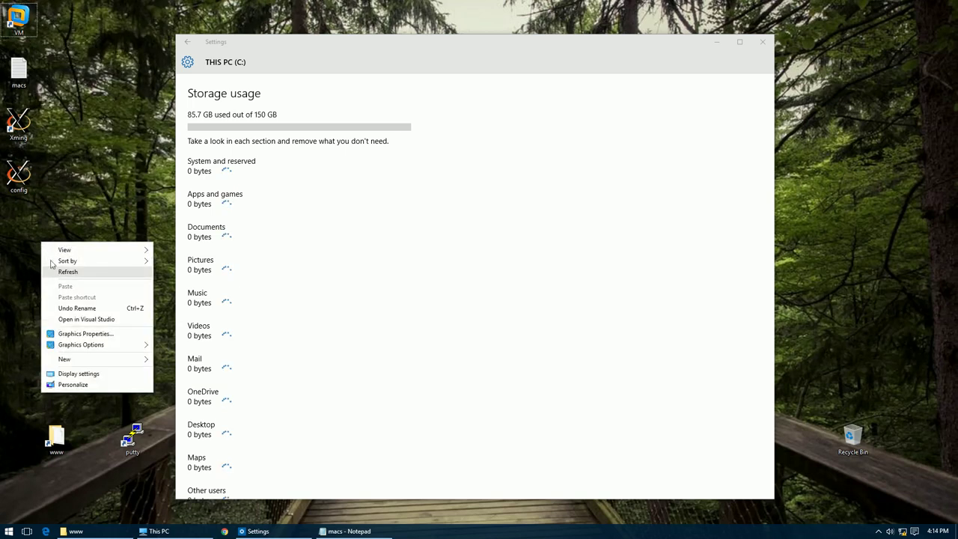
pyautogui.click(60, 271)
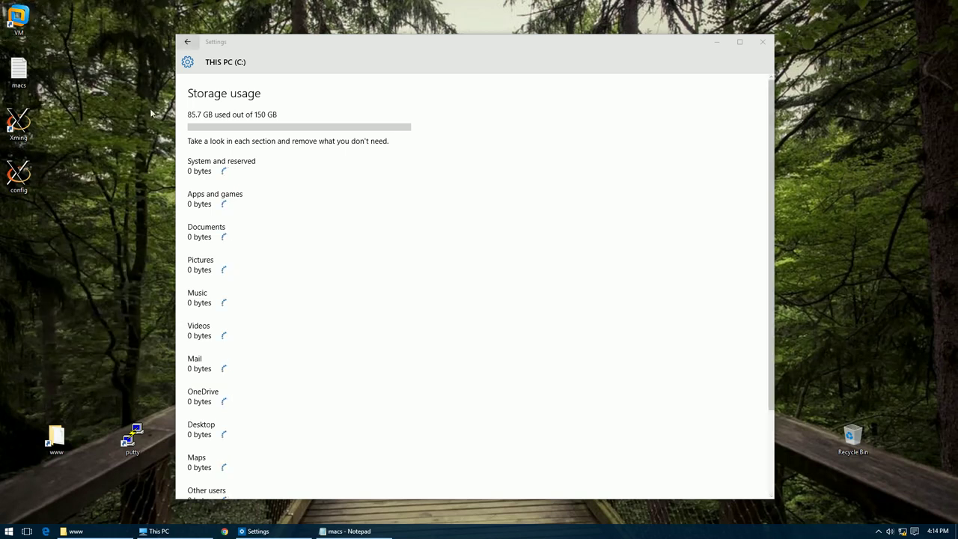
# Step: View the storage usage of New Volume (E:) and open that drive in File Explorer beside the Settings window
pyautogui.click(188, 43)
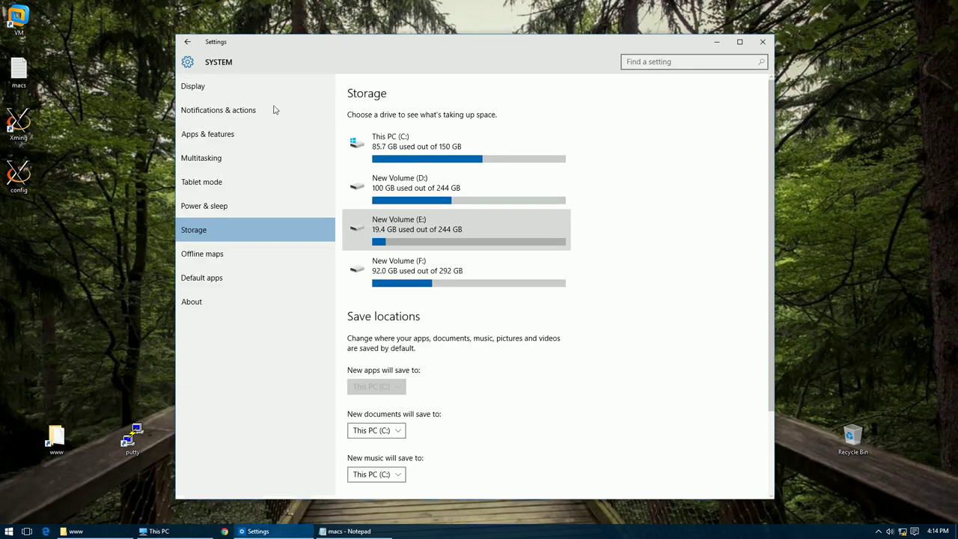
pyautogui.click(434, 233)
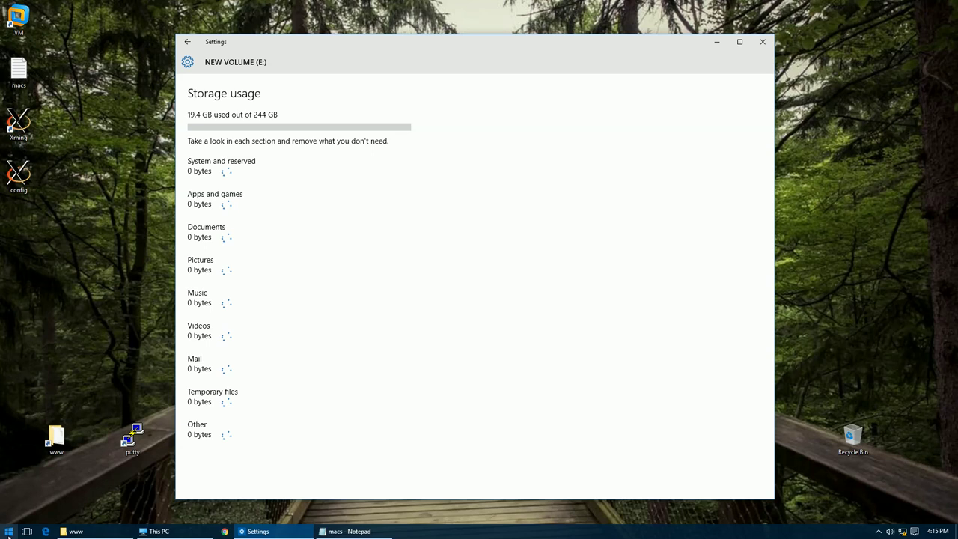
pyautogui.press('super')
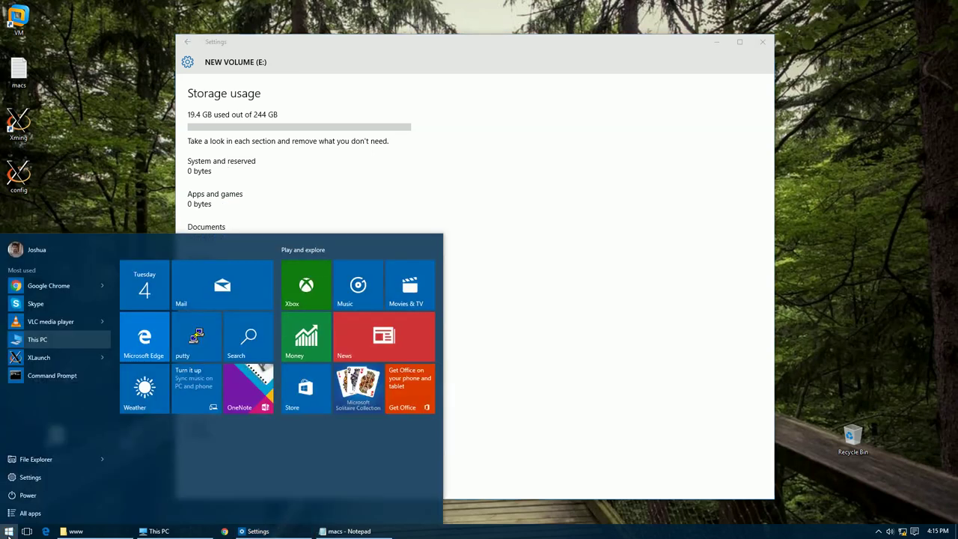
pyautogui.click(43, 340)
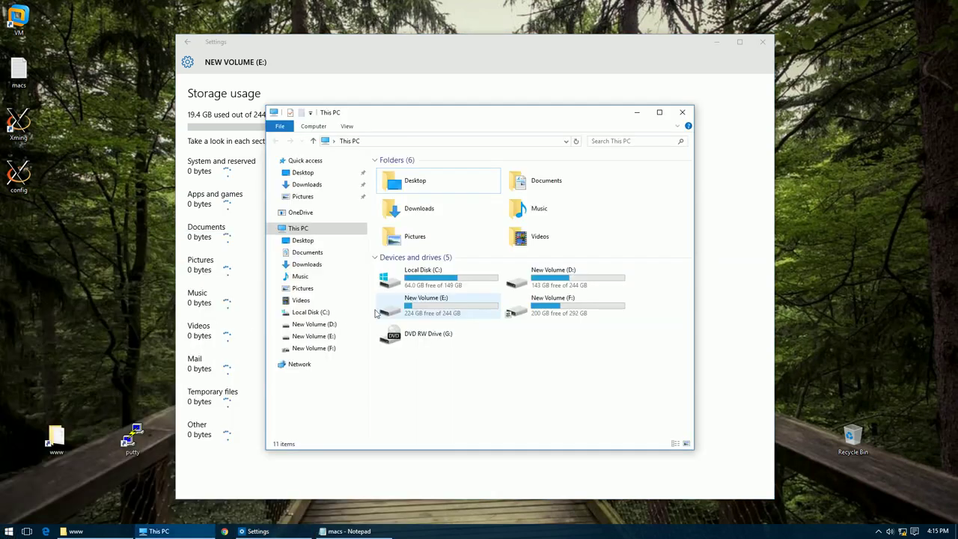
pyautogui.doubleClick(441, 309)
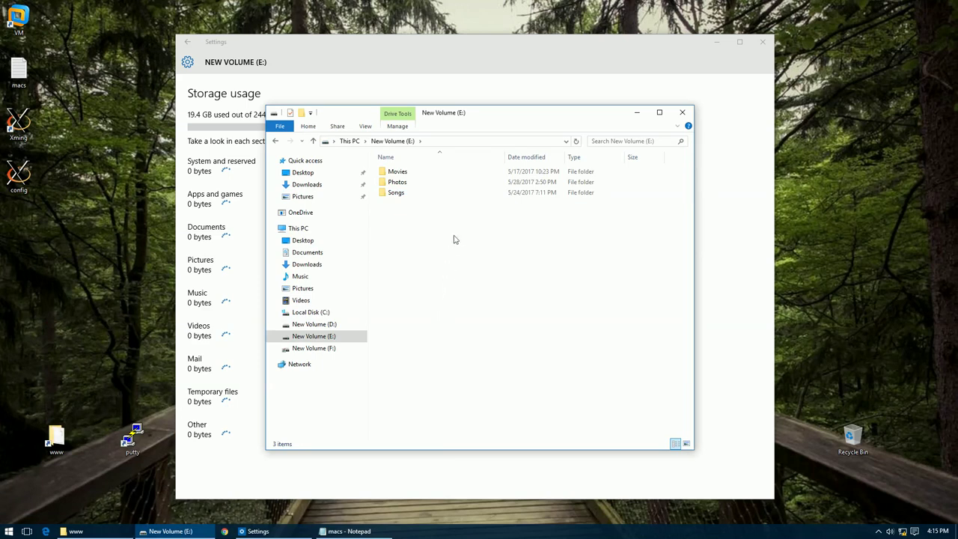
pyautogui.moveTo(481, 117); pyautogui.dragTo(683, 109)
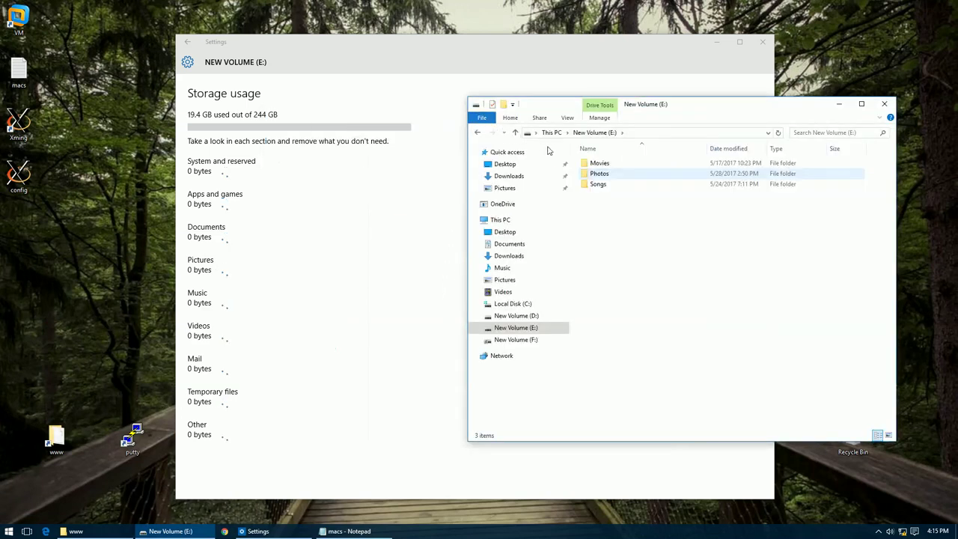
# Step: Look into the Photos and Songs folders on drive E:, then minimize File Explorer after returning to This PC
pyautogui.doubleClick(605, 178)
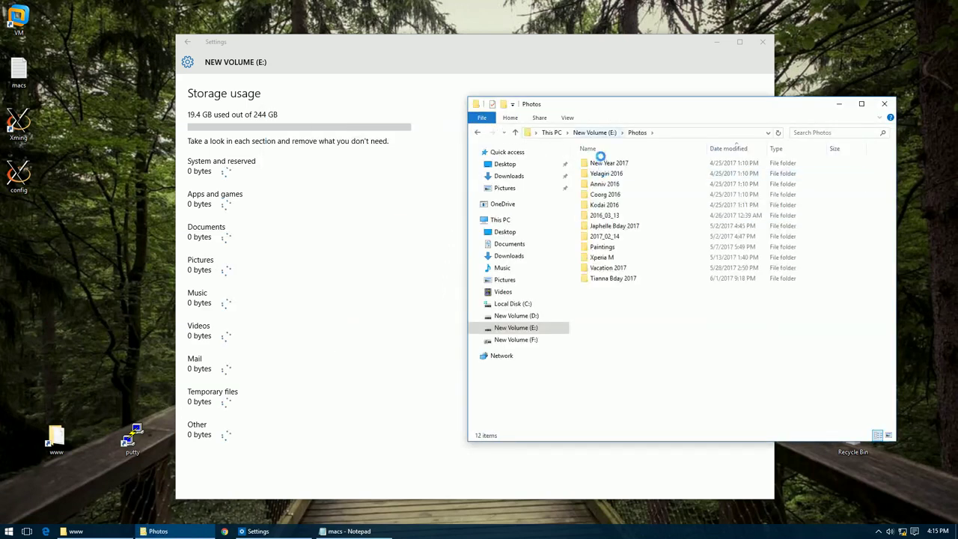
pyautogui.click(595, 131)
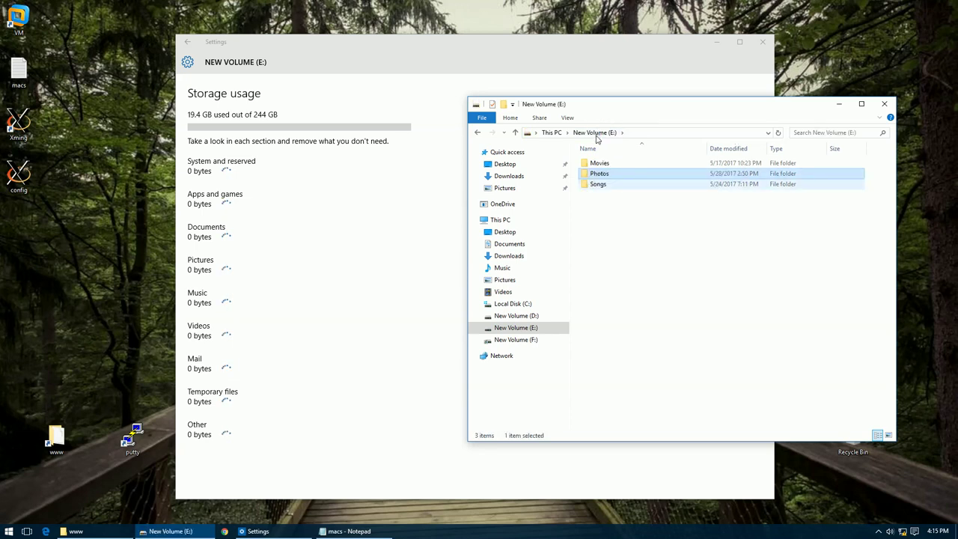
pyautogui.doubleClick(597, 186)
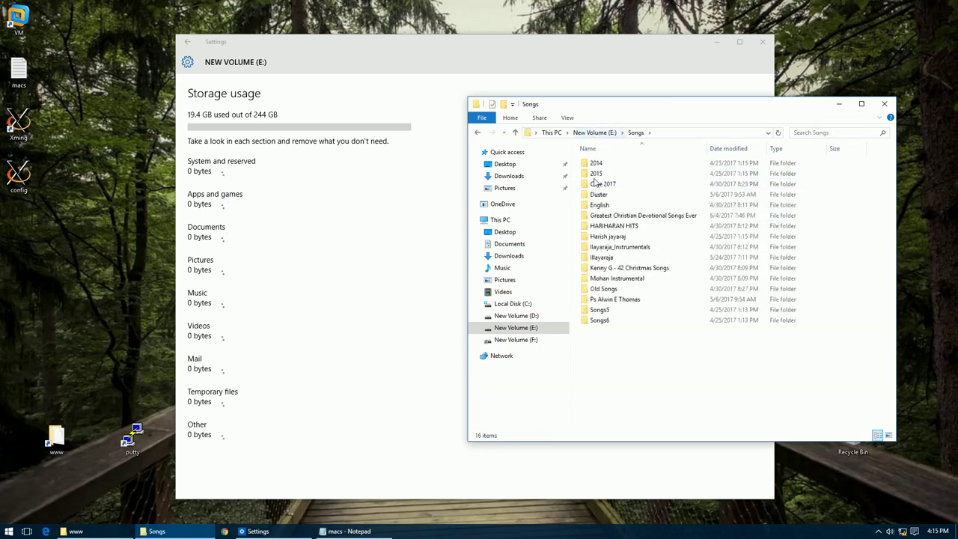
pyautogui.click(595, 132)
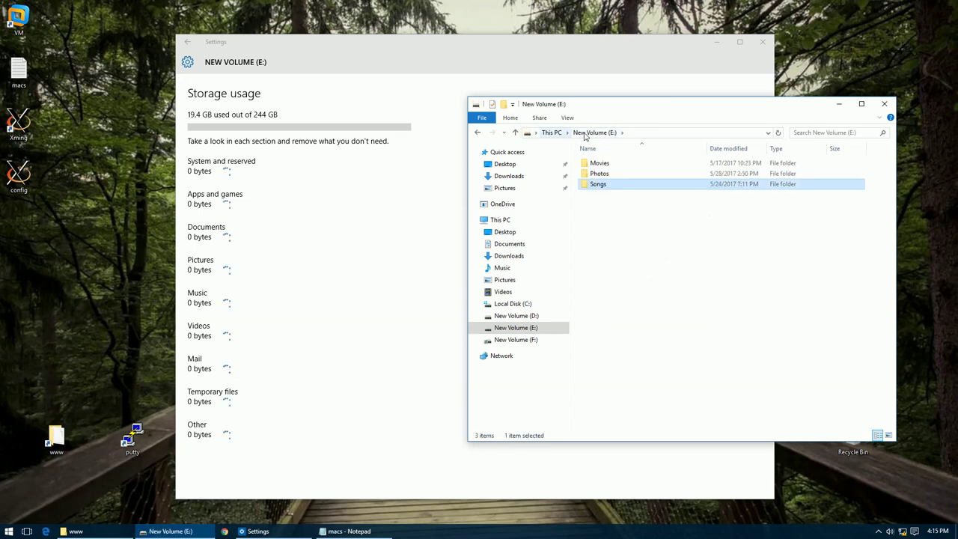
pyautogui.click(552, 133)
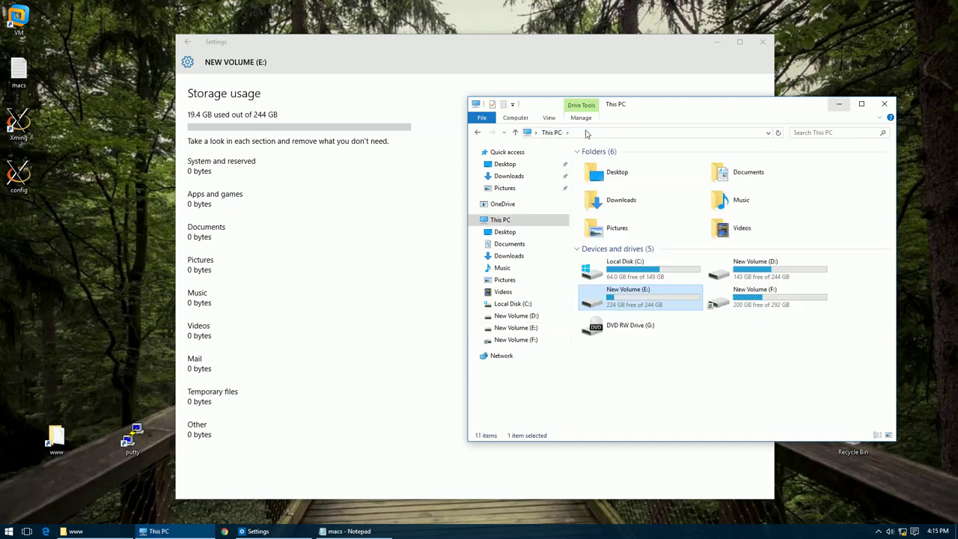
pyautogui.click(838, 104)
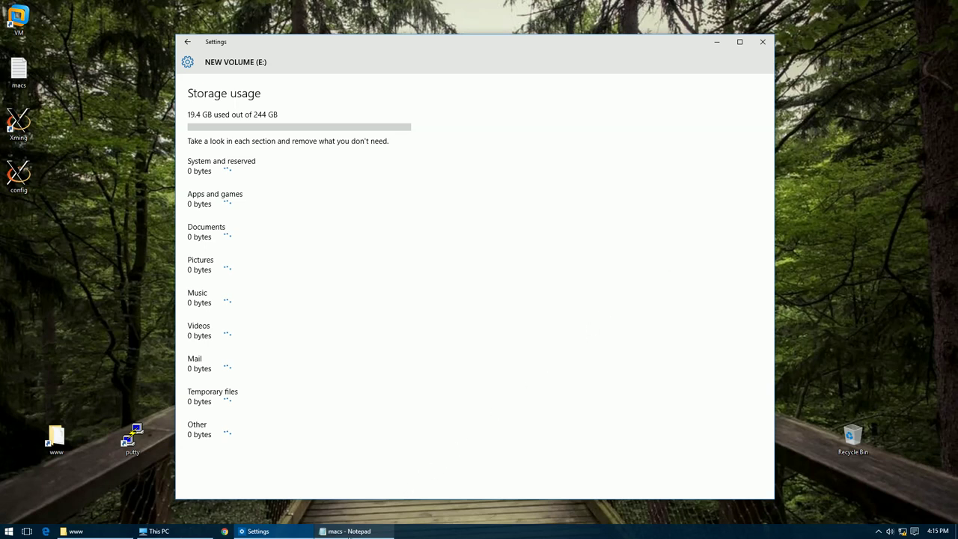
# Step: Close the macs Notepad file and return to the list of drives in the Storage settings
pyautogui.click(348, 533)
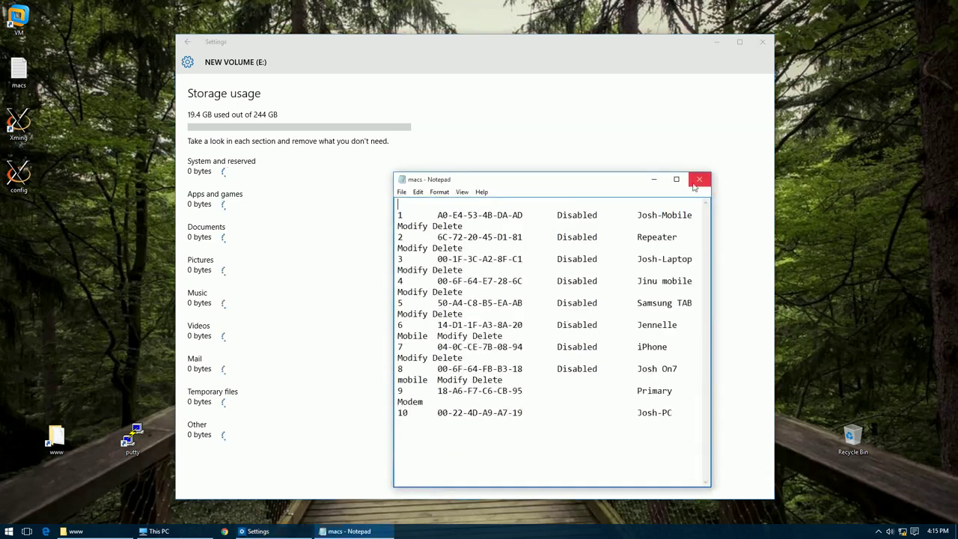
pyautogui.click(696, 184)
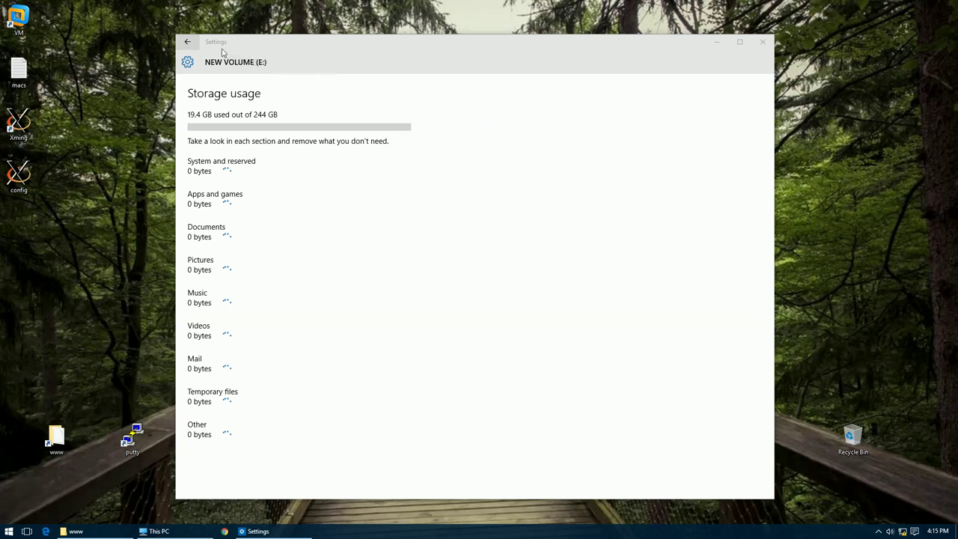
pyautogui.click(188, 44)
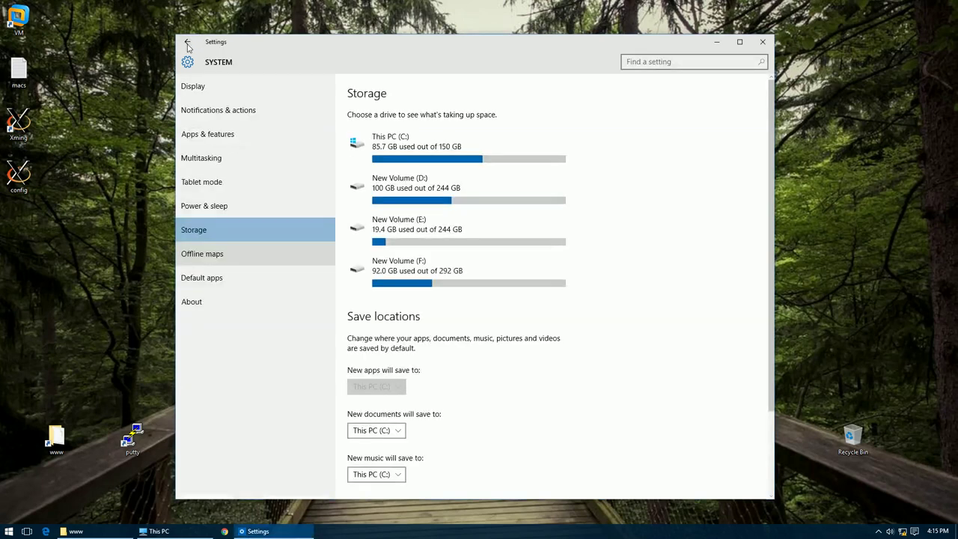
# Step: Open the Default apps settings and review the default assigned to each app category
pyautogui.click(222, 262)
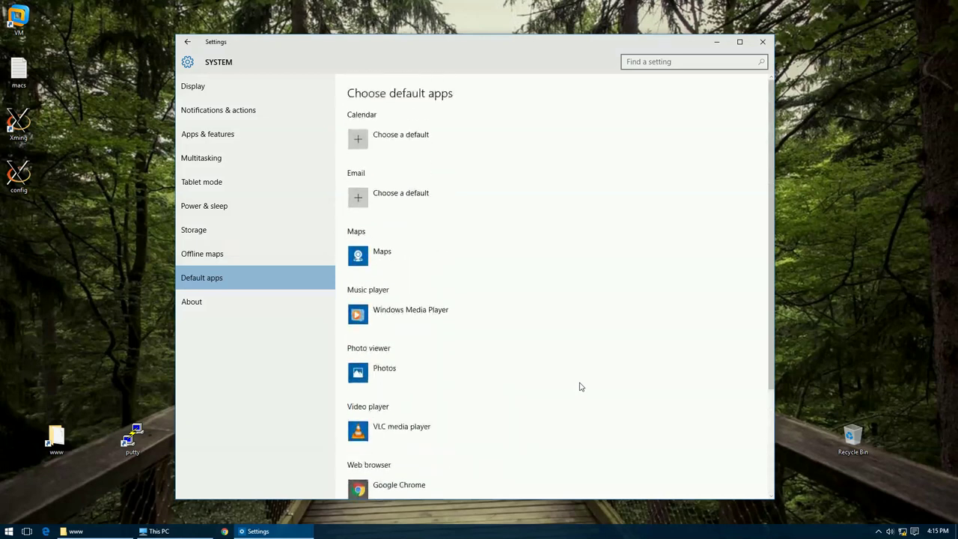
pyautogui.scroll(-3, 452, 367)
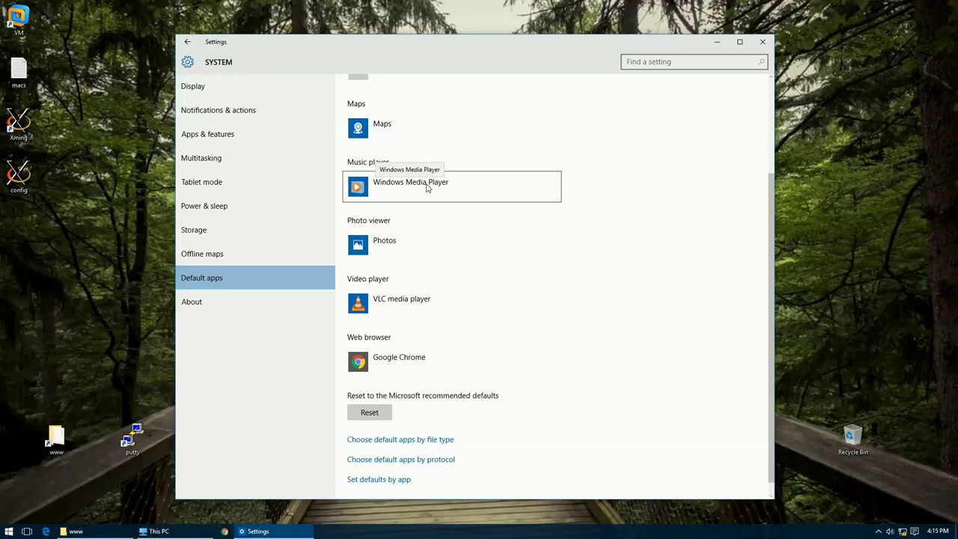
pyautogui.scroll(1, 428, 188)
pyautogui.scroll(-1, 427, 188)
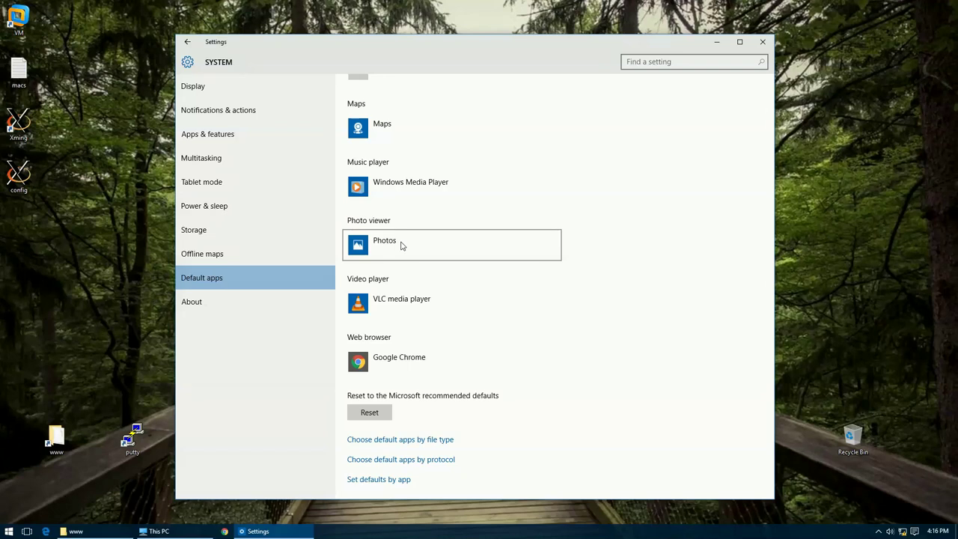
# Step: View the apps offered as default video player and web browser without changing either choice
pyautogui.click(399, 301)
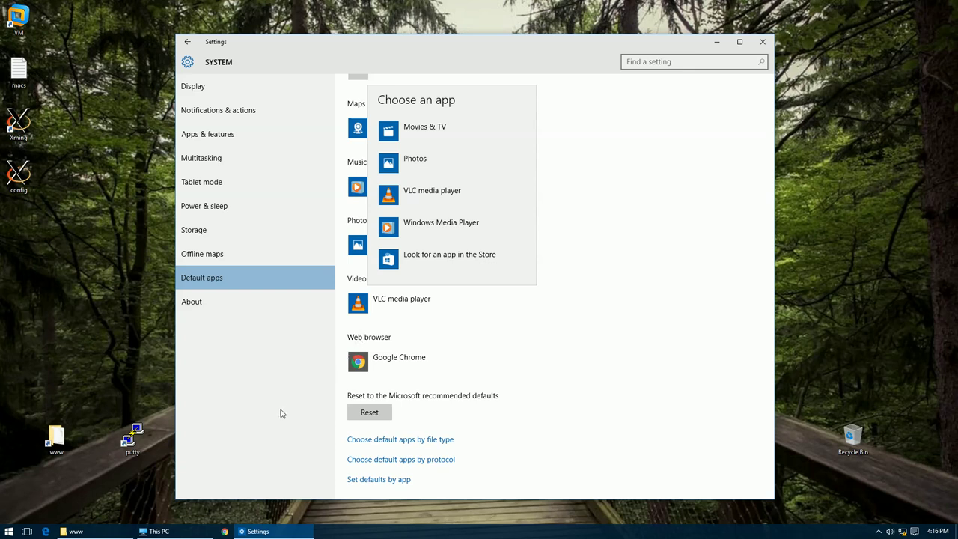
pyautogui.press('Escape')
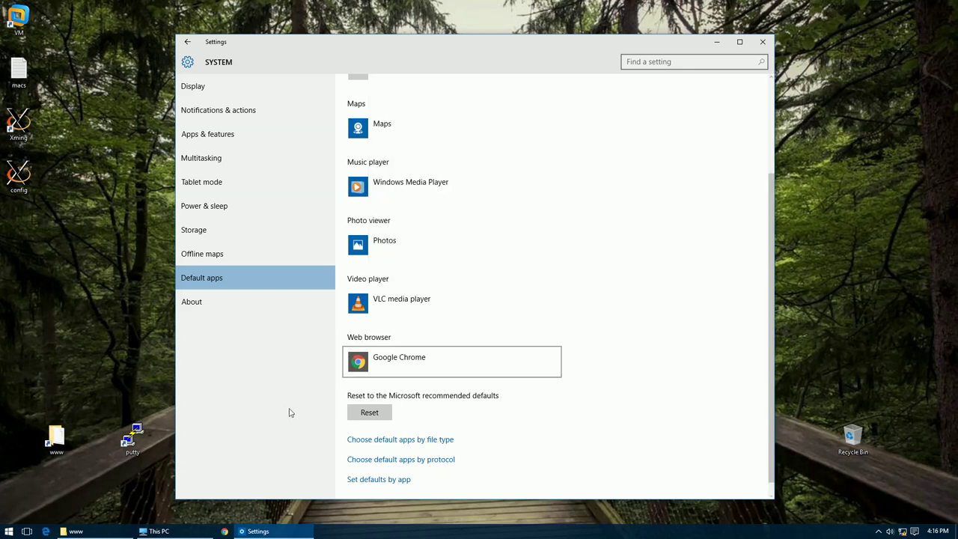
pyautogui.click(416, 364)
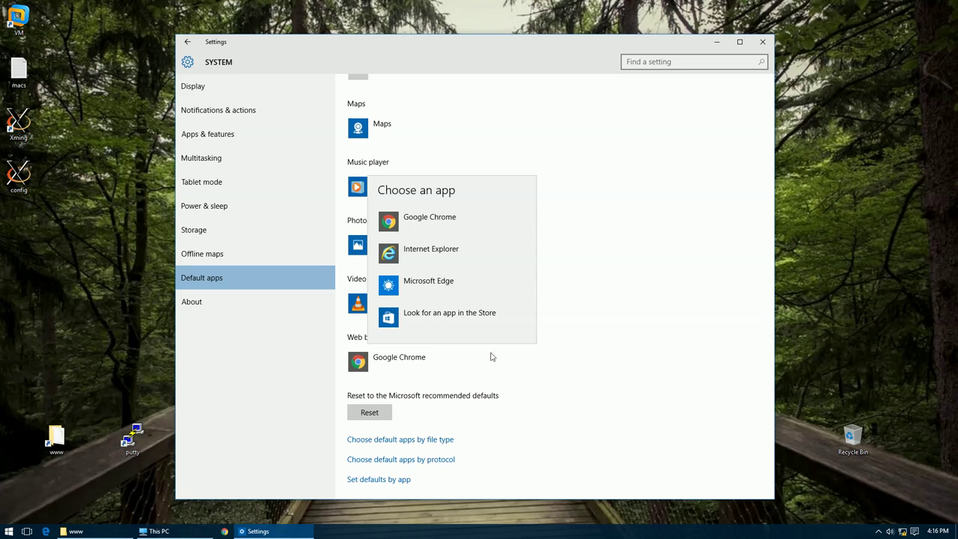
pyautogui.scroll(3, 509, 355)
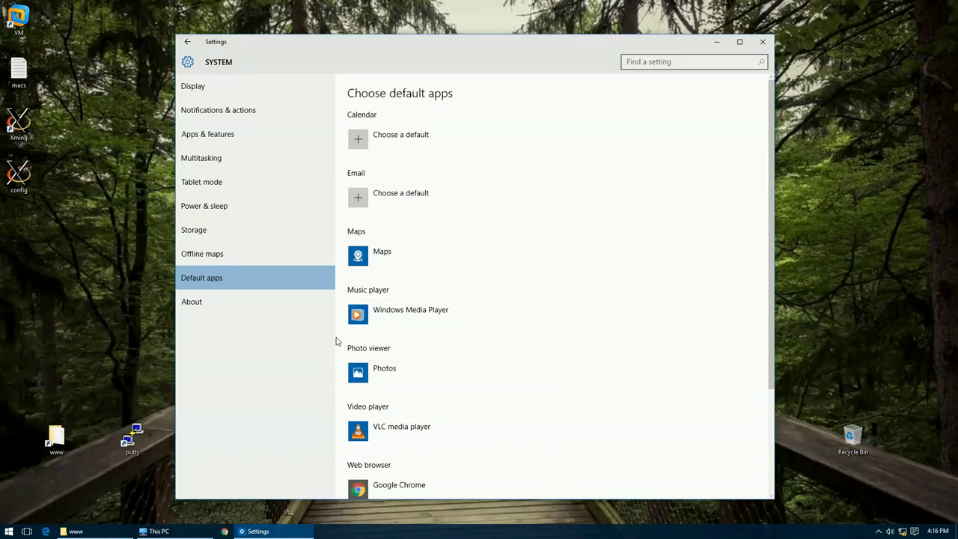
# Step: Open the About settings and review the PC's specifications and related settings
pyautogui.press('Down')
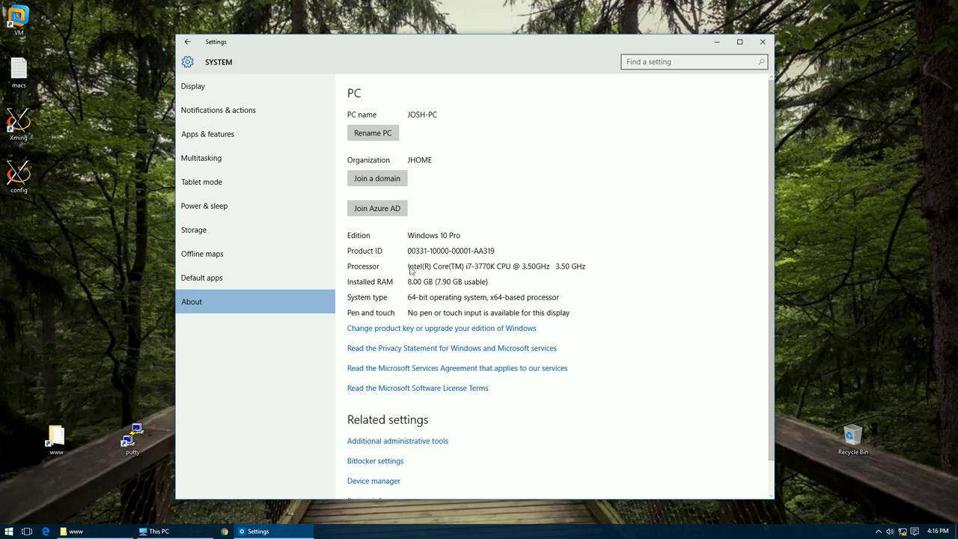
pyautogui.scroll(-1, 629, 386)
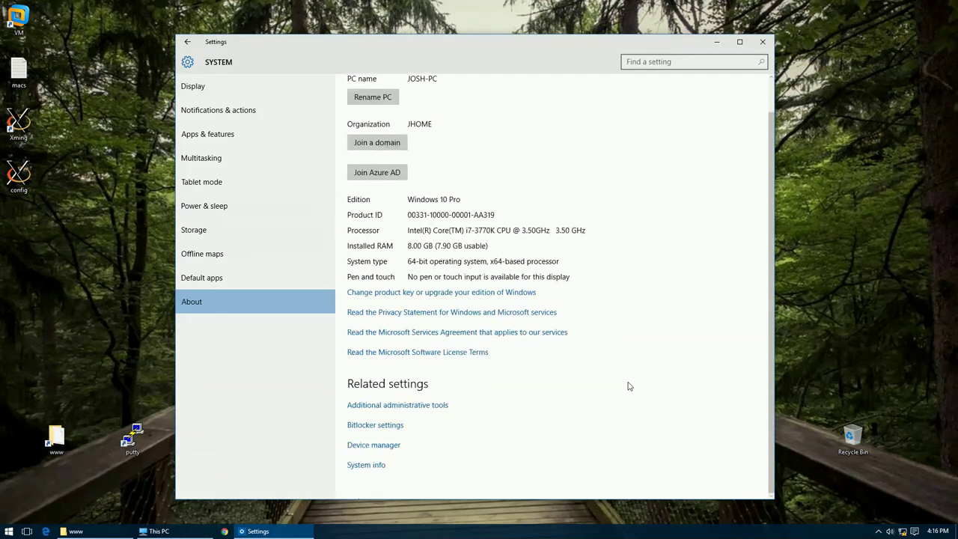
# Step: Leave the System settings and show the VPN settings under Network & Internet
pyautogui.click(184, 42)
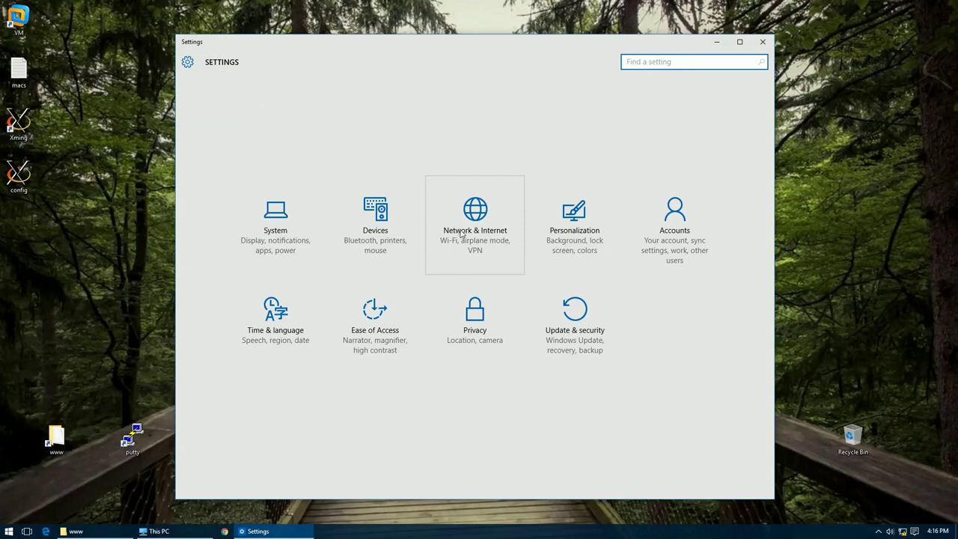
pyautogui.click(483, 248)
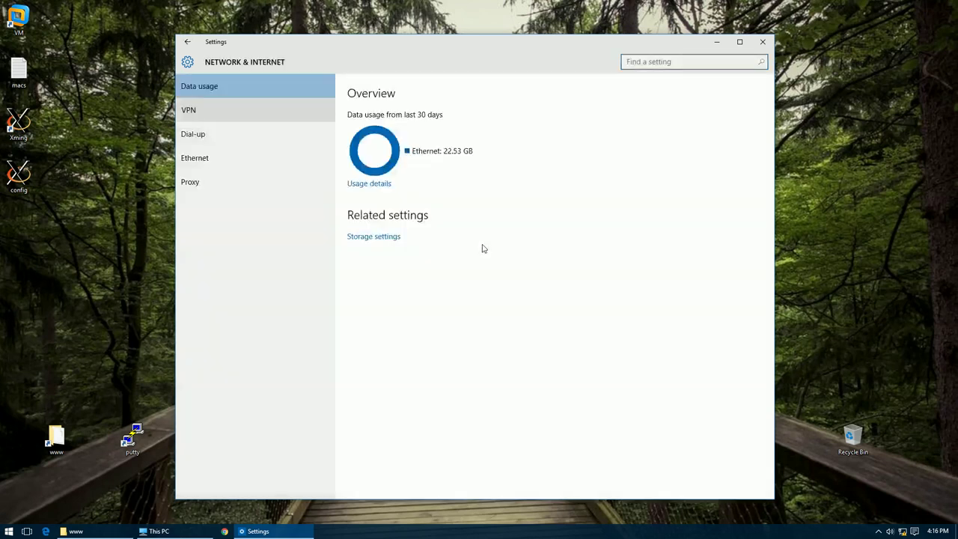
pyautogui.click(205, 117)
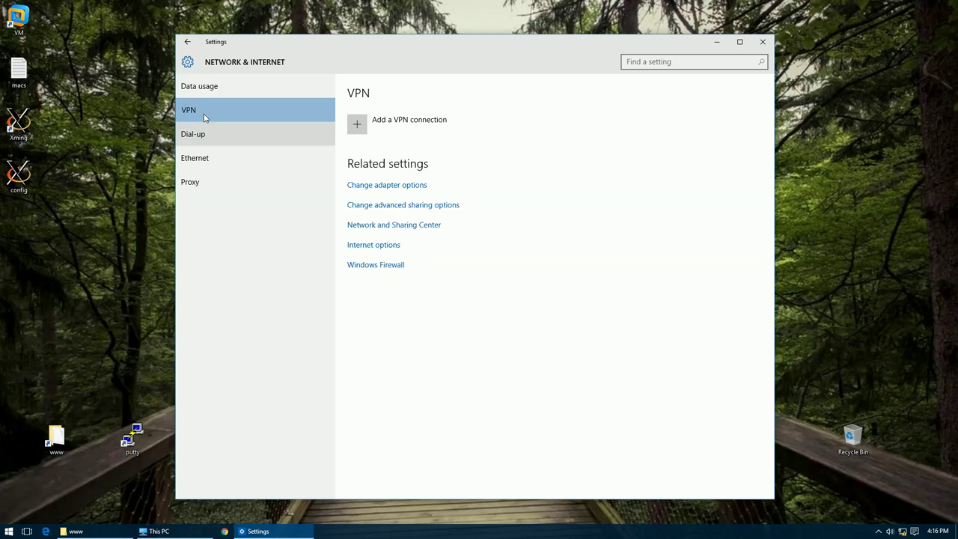
# Step: View the Dial-up and Ethernet settings and open the adapter options from the Ethernet page
pyautogui.click(202, 135)
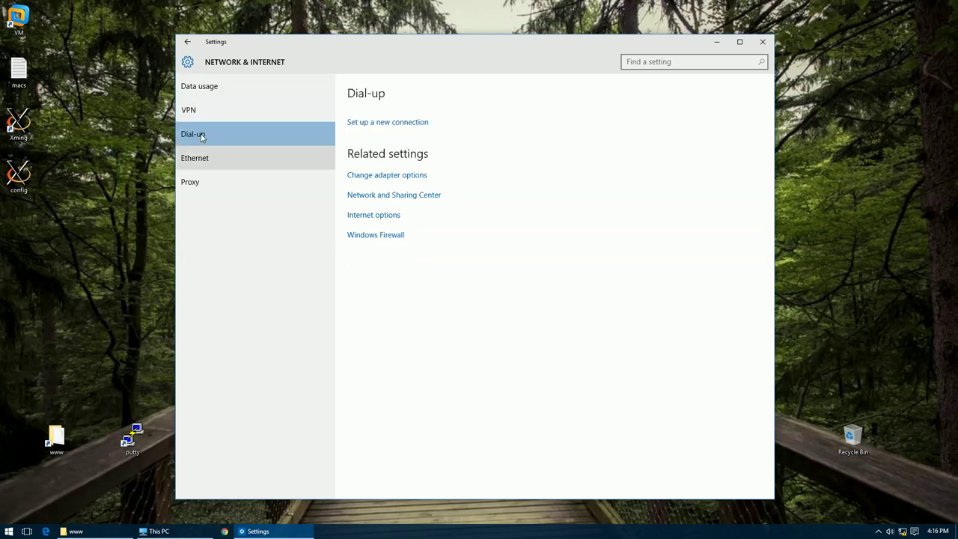
pyautogui.click(199, 159)
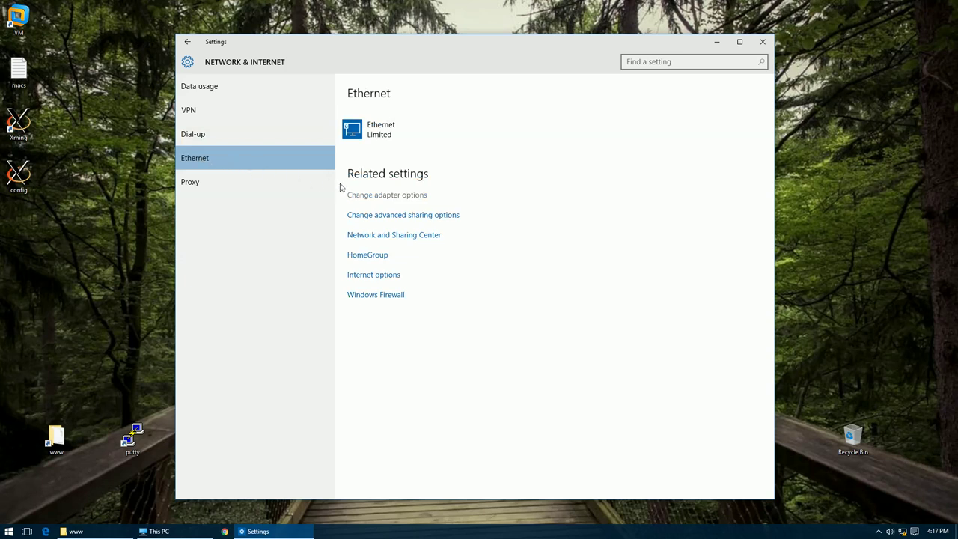
pyautogui.click(388, 196)
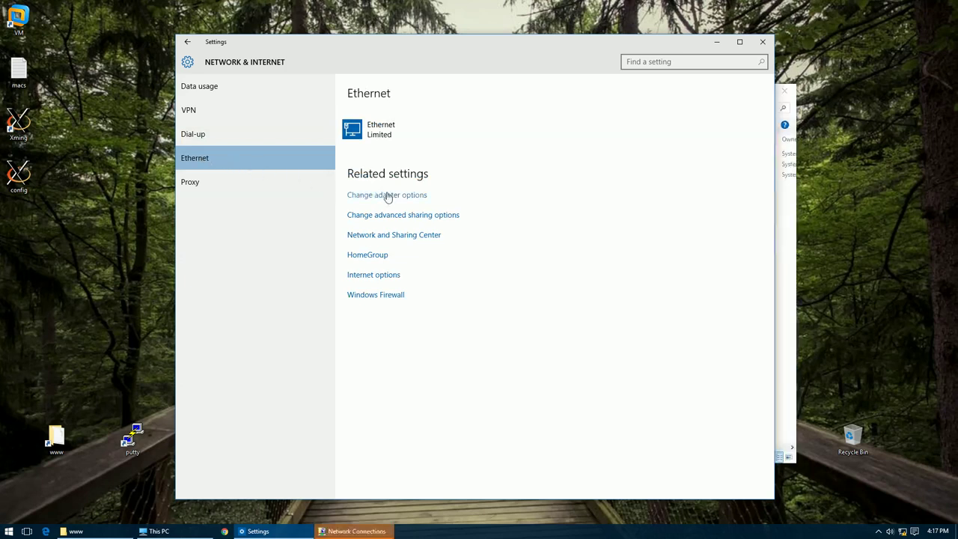
pyautogui.click(786, 274)
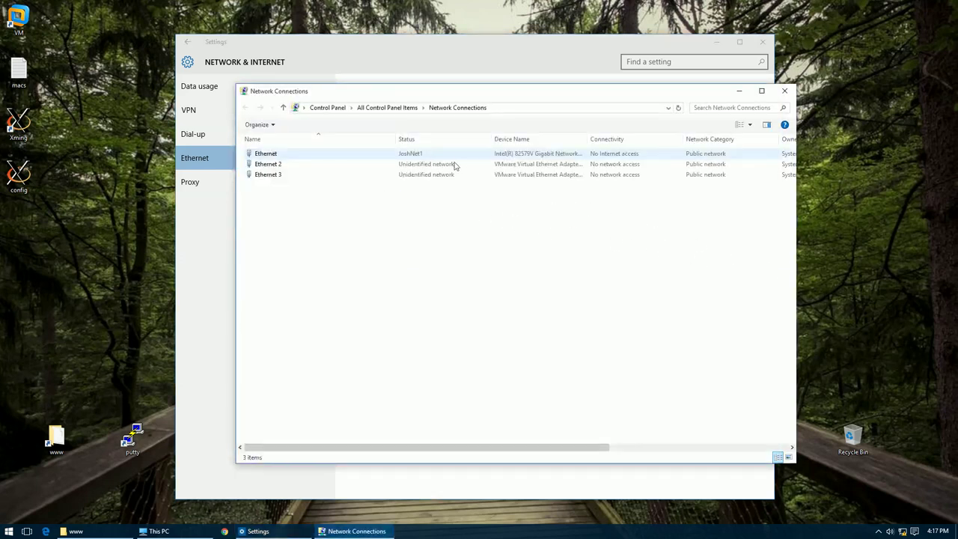
# Step: Examine the status and connectivity of the Ethernet adapters in Network Connections and close that window
pyautogui.click(430, 155)
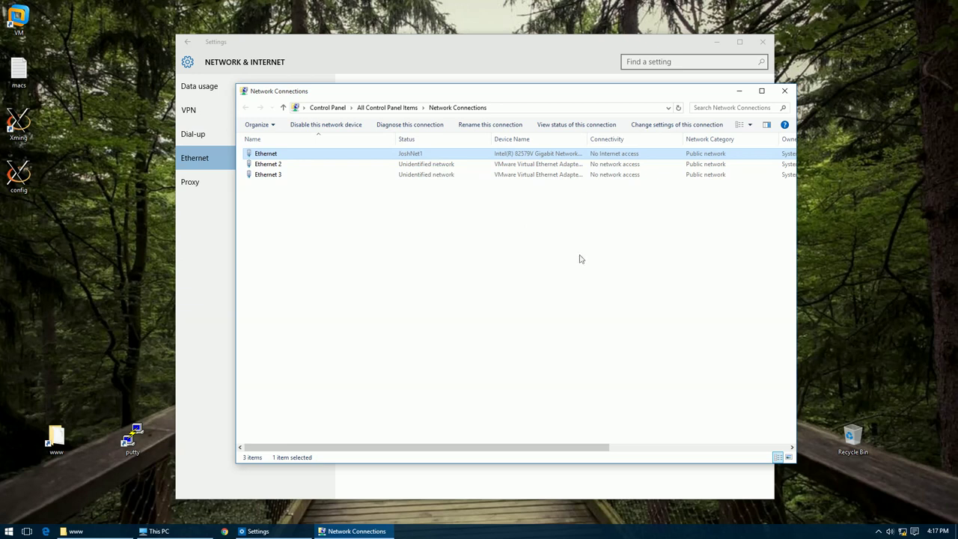
pyautogui.click(625, 289)
pyautogui.hotkey('ctrl', 'a')
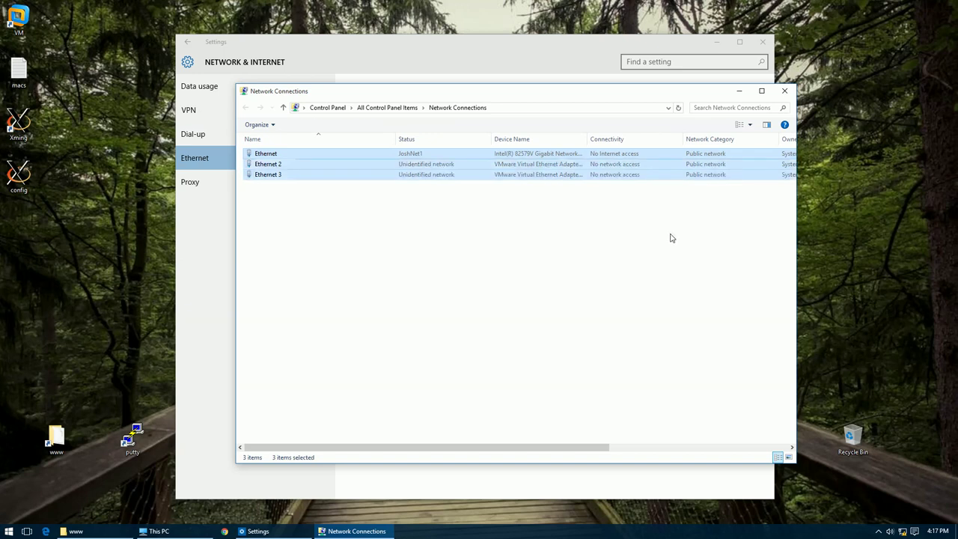
pyautogui.click(616, 215)
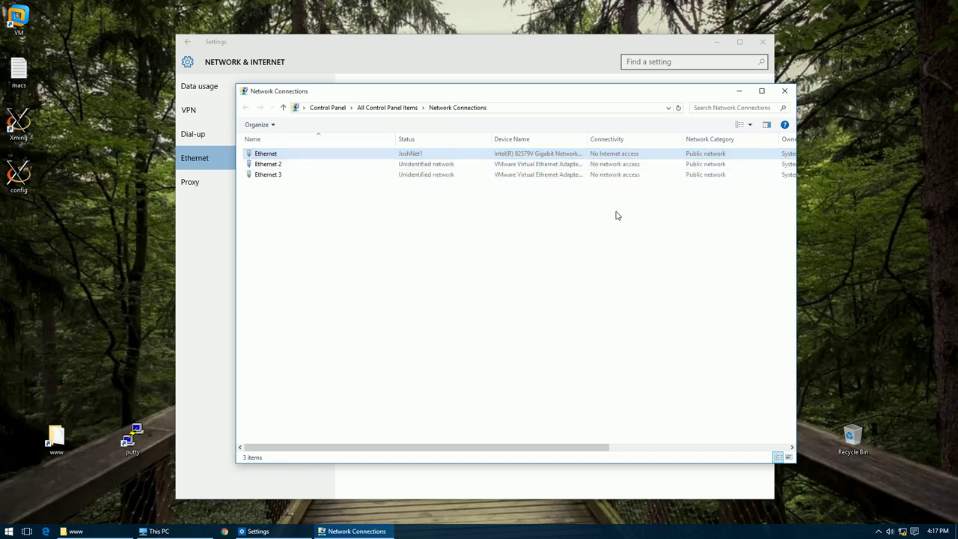
pyautogui.click(618, 155)
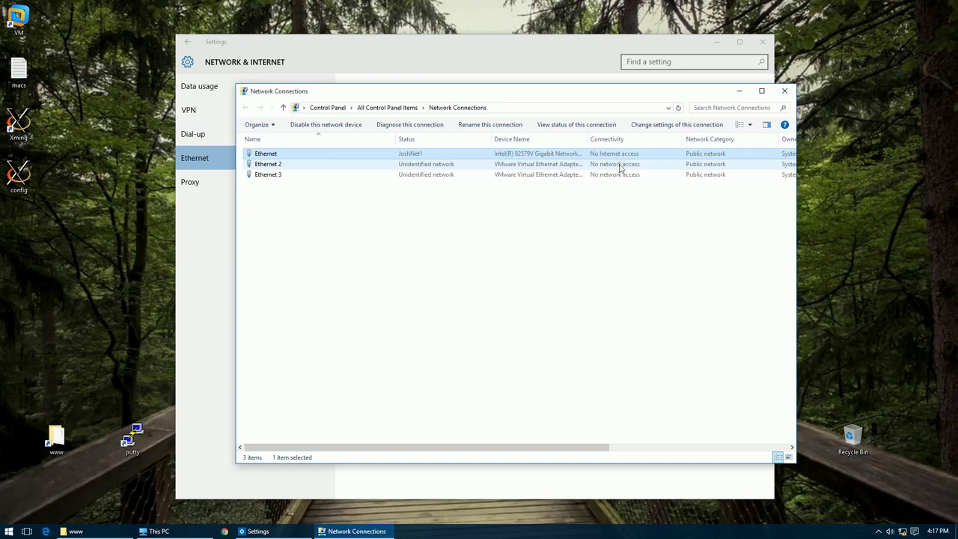
pyautogui.click(620, 166)
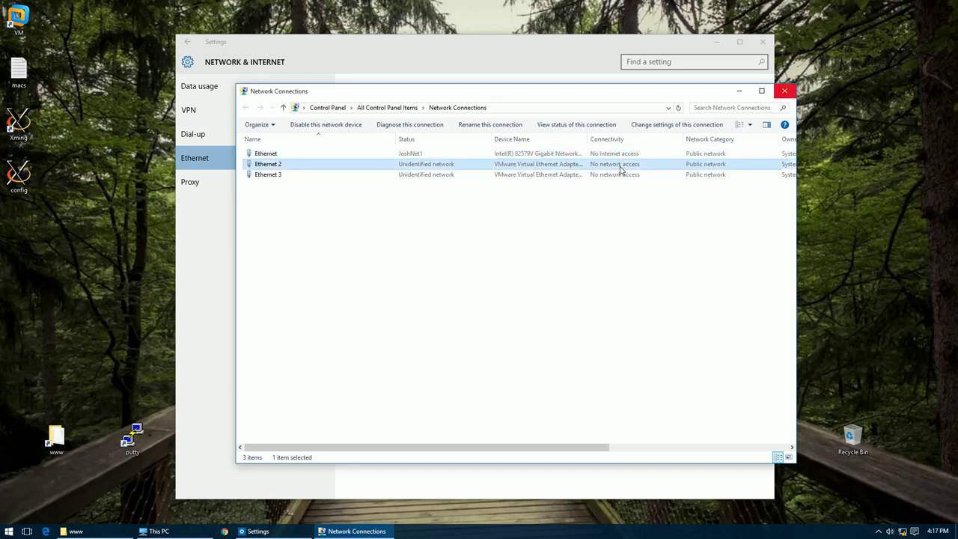
pyautogui.click(784, 91)
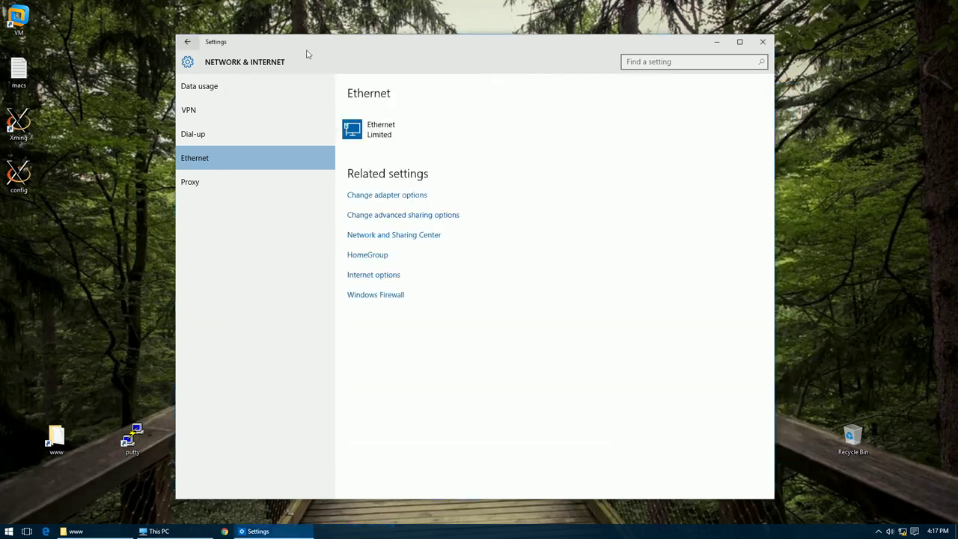
# Step: Leave the Network & Internet settings and view the Background and Colors pages under Personalization
pyautogui.click(187, 43)
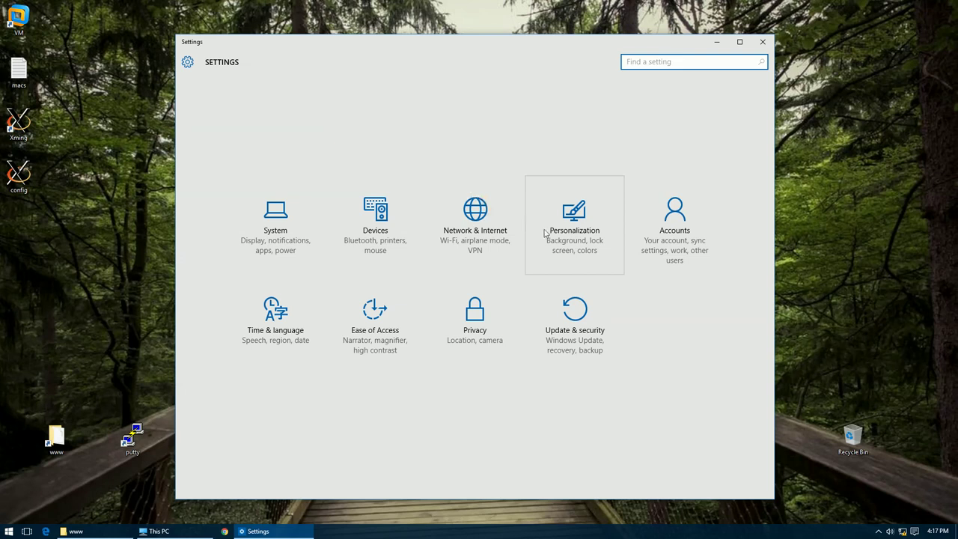
pyautogui.click(580, 252)
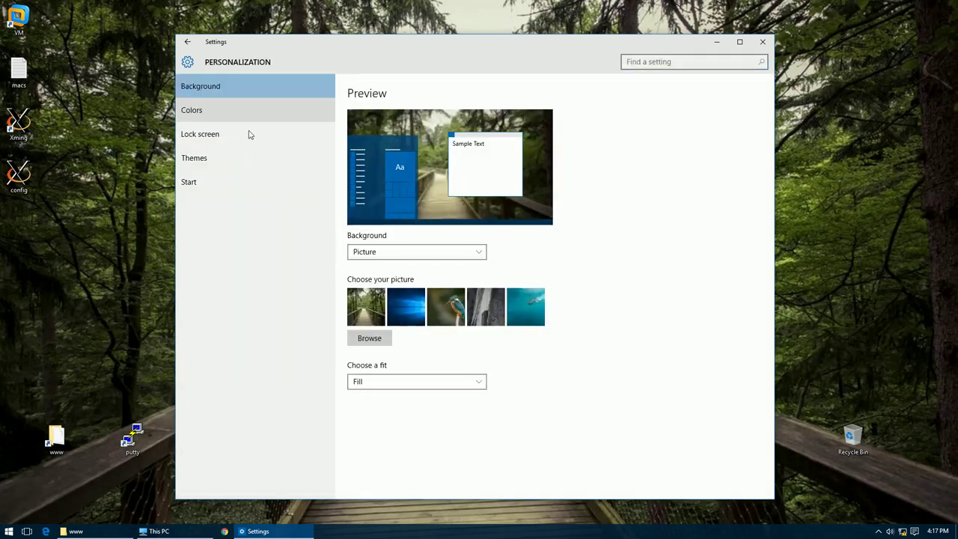
pyautogui.click(190, 111)
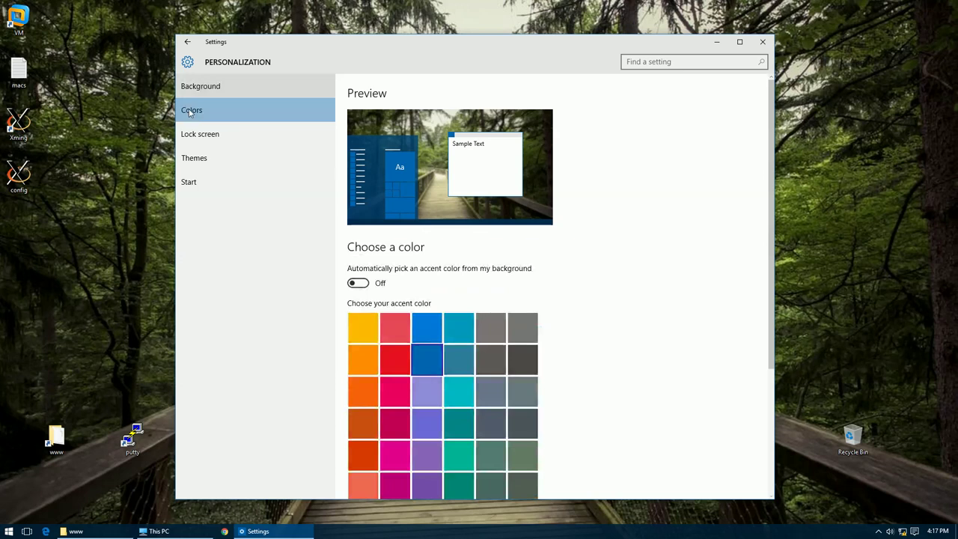
pyautogui.click(228, 96)
pyautogui.click(241, 105)
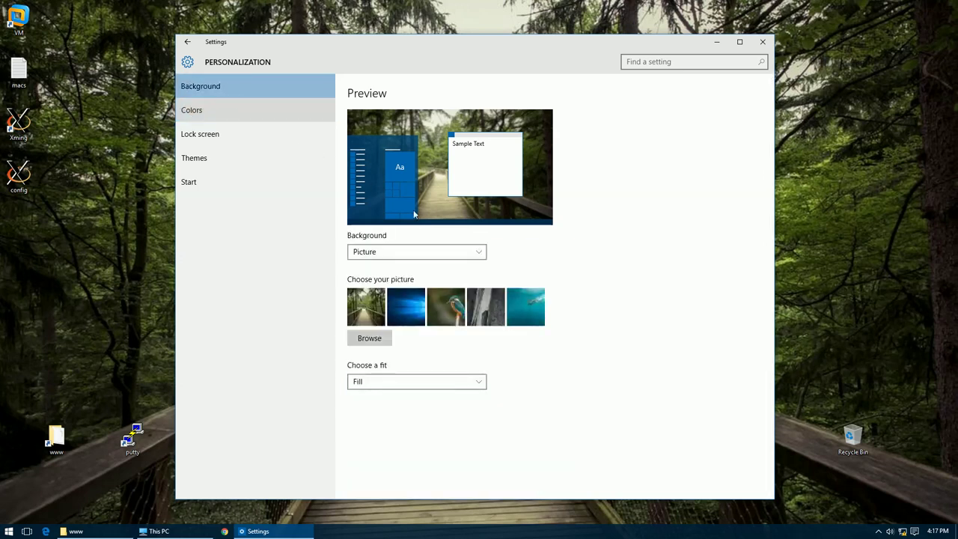
pyautogui.scroll(1, 576, 309)
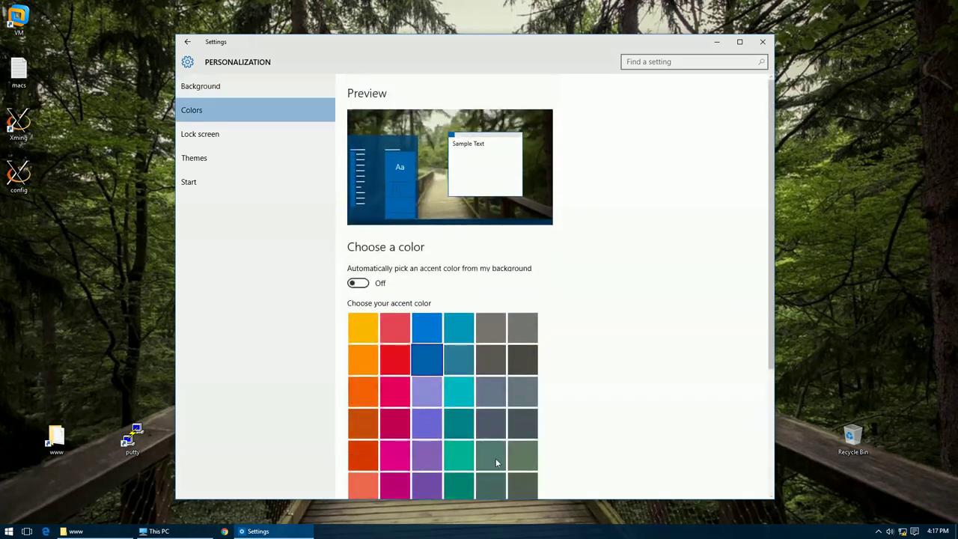
# Step: Try pink, dark gray, blue, muted green and lighter gray as the Windows accent color
pyautogui.click(396, 393)
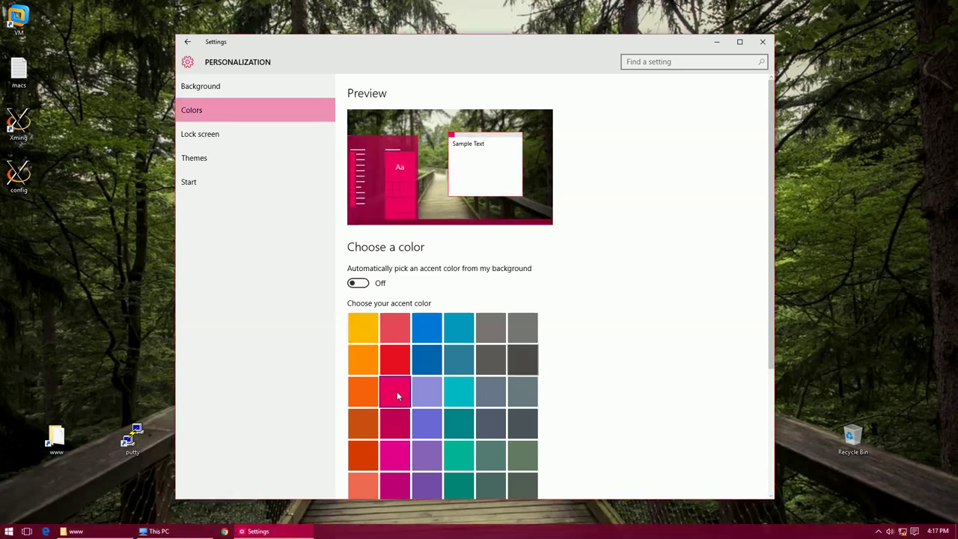
pyautogui.click(523, 368)
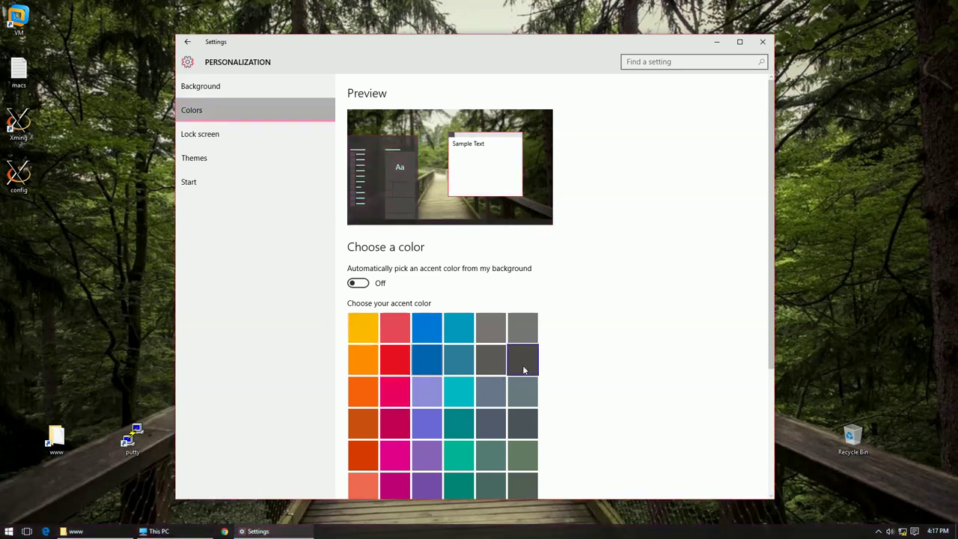
pyautogui.click(415, 359)
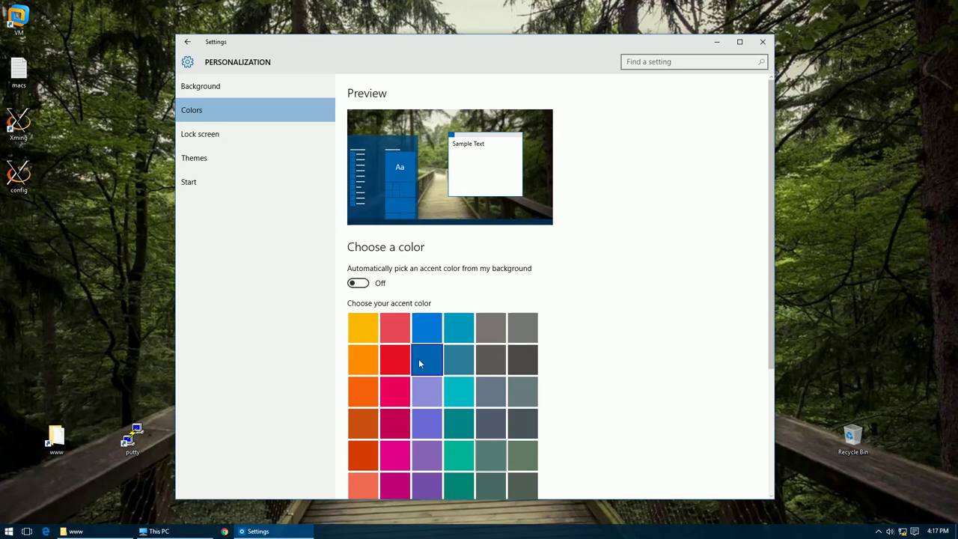
pyautogui.click(501, 458)
pyautogui.click(524, 460)
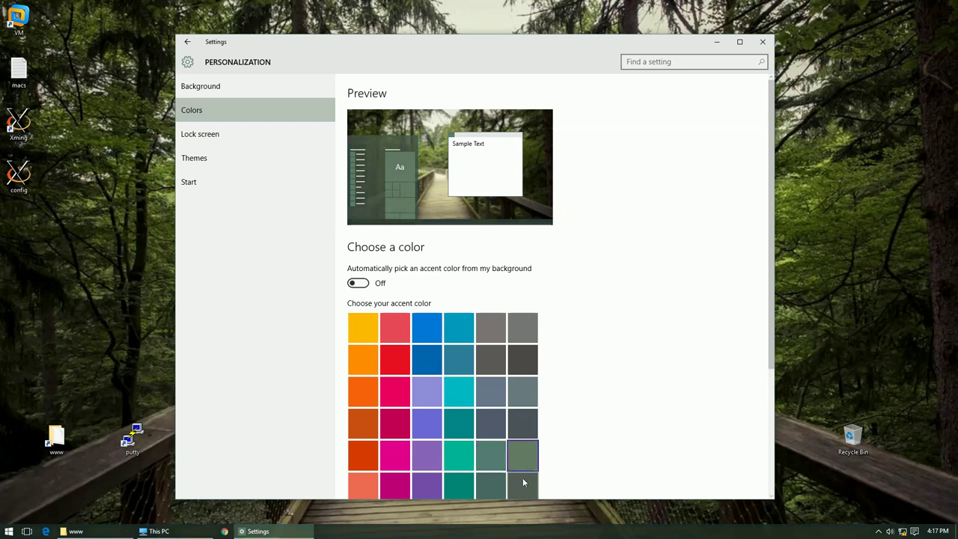
pyautogui.click(522, 490)
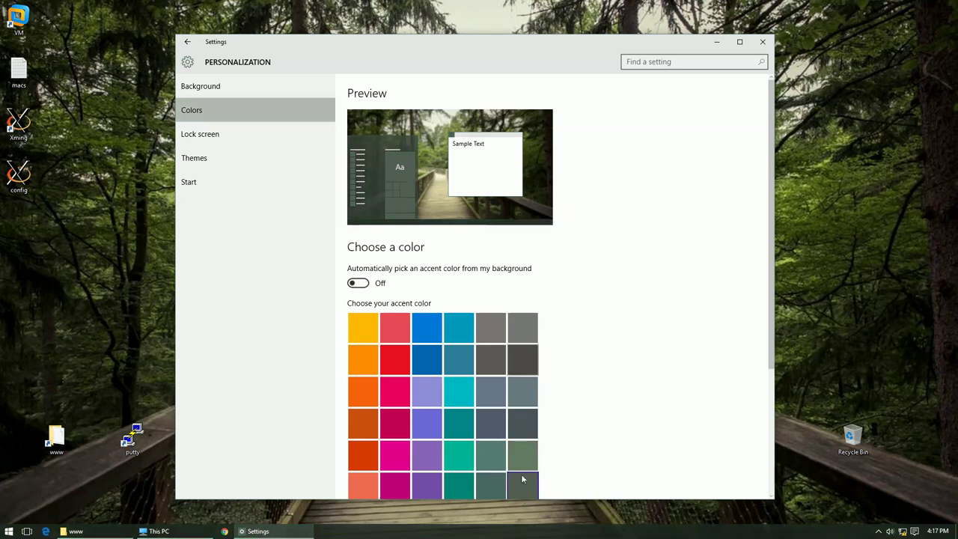
pyautogui.click(529, 364)
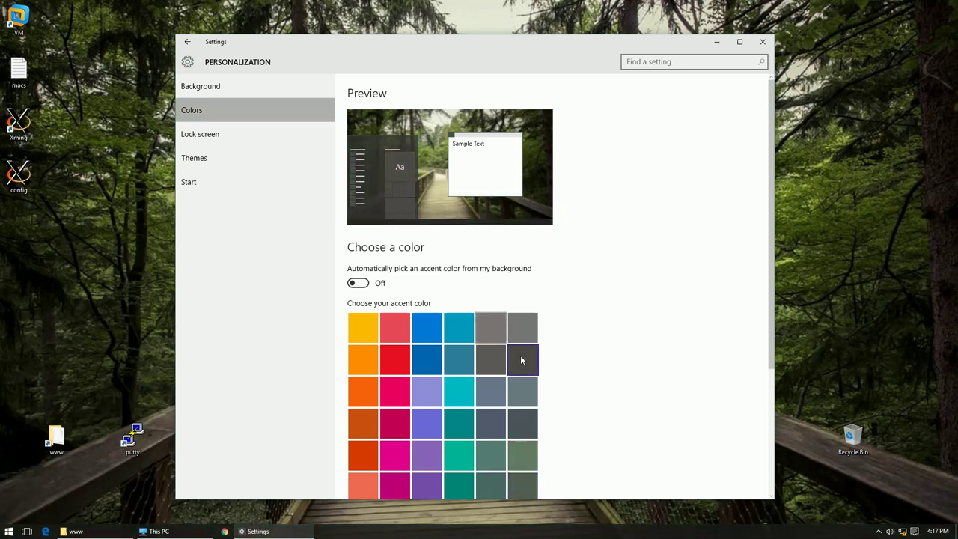
pyautogui.click(481, 333)
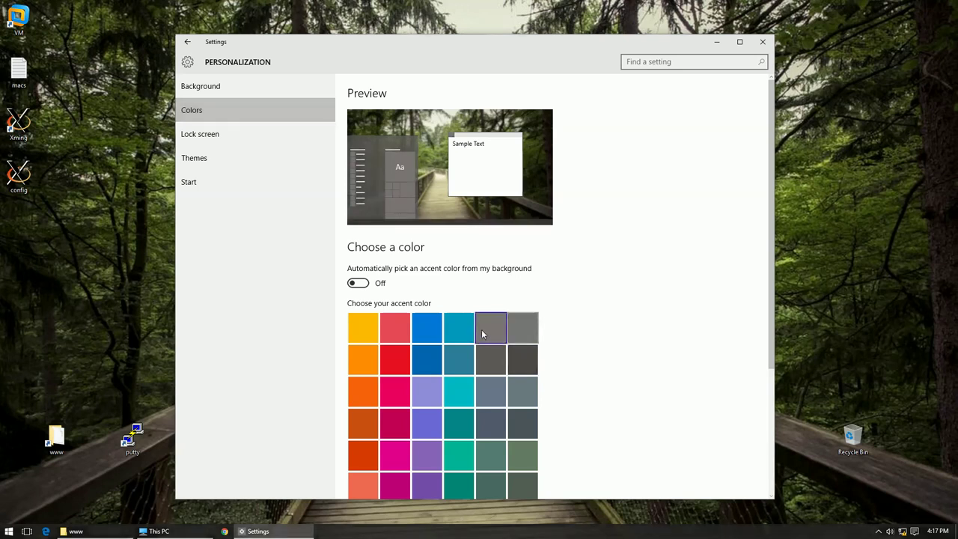
pyautogui.click(523, 338)
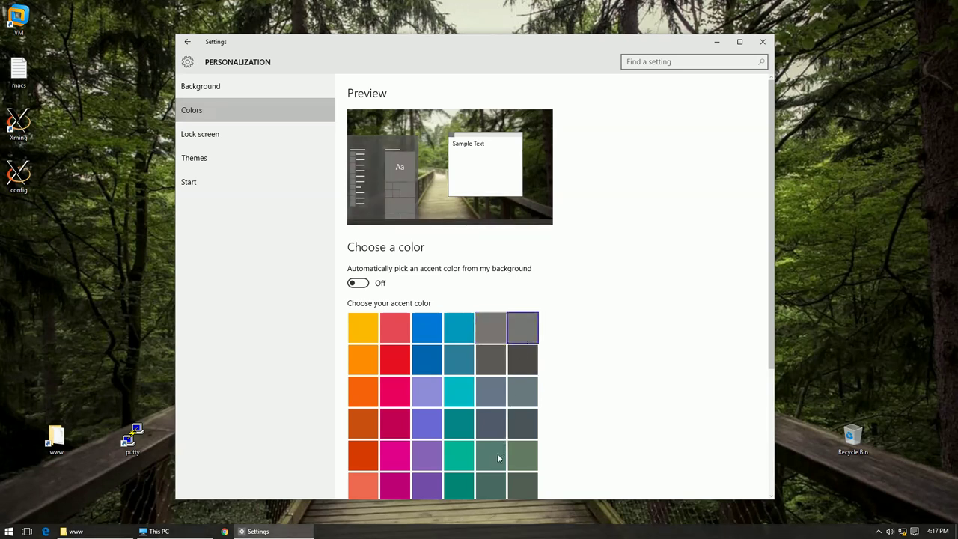
# Step: Try dark gray-green, slate, blue-gray, blue and warm gray accent colors from the full palette
pyautogui.scroll(-3, 497, 452)
pyautogui.click(522, 368)
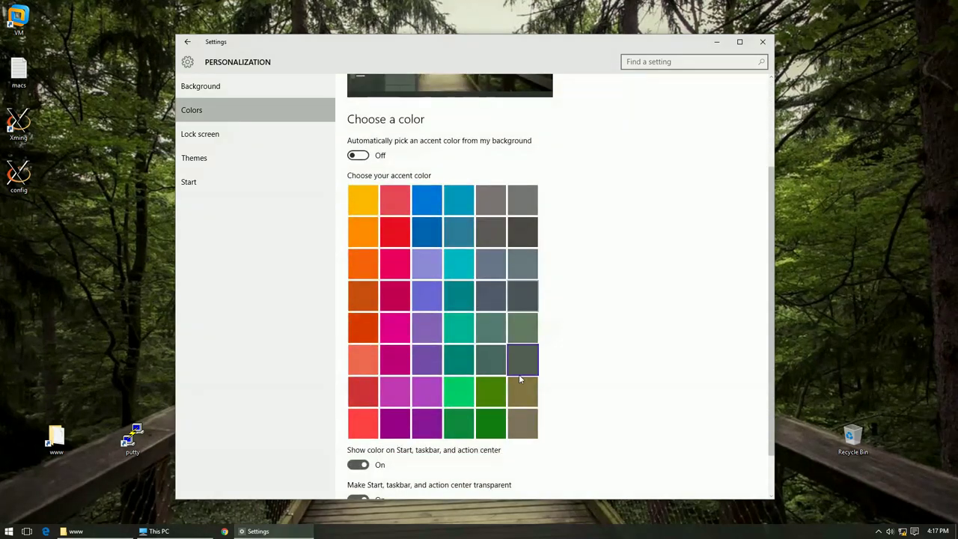
pyautogui.click(518, 291)
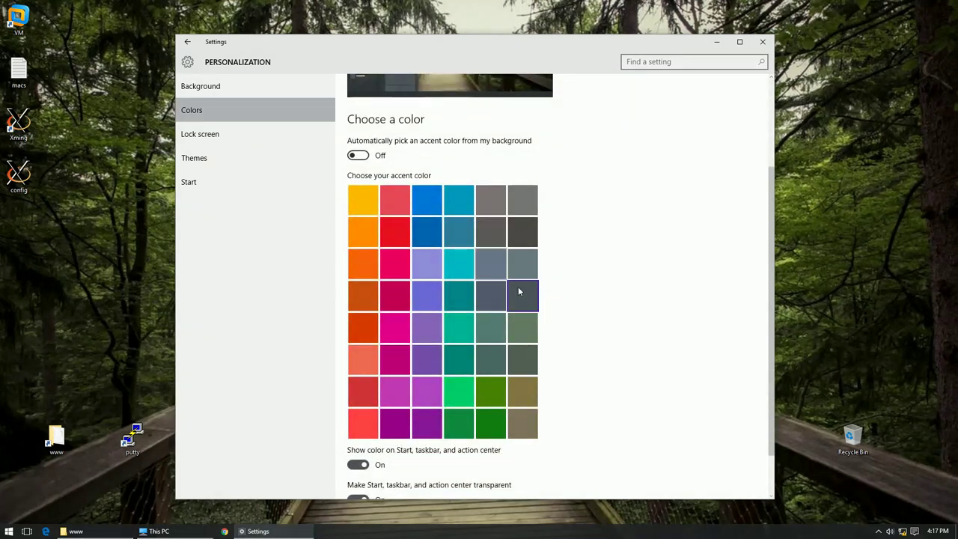
pyautogui.click(491, 267)
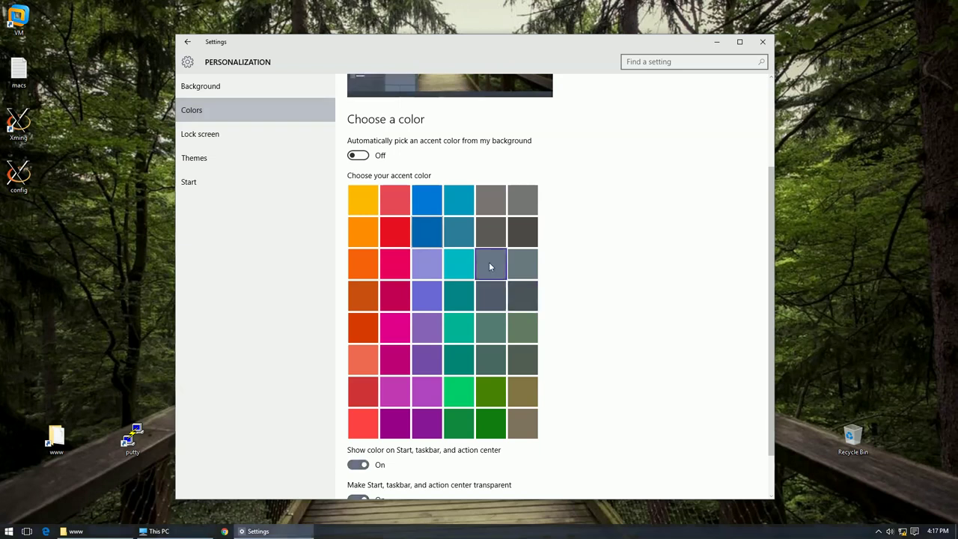
pyautogui.click(439, 234)
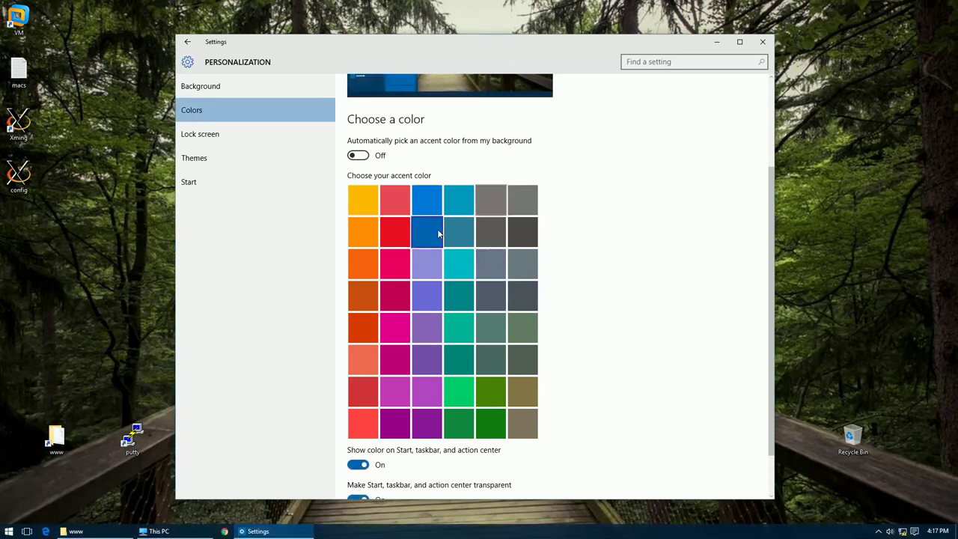
pyautogui.click(493, 208)
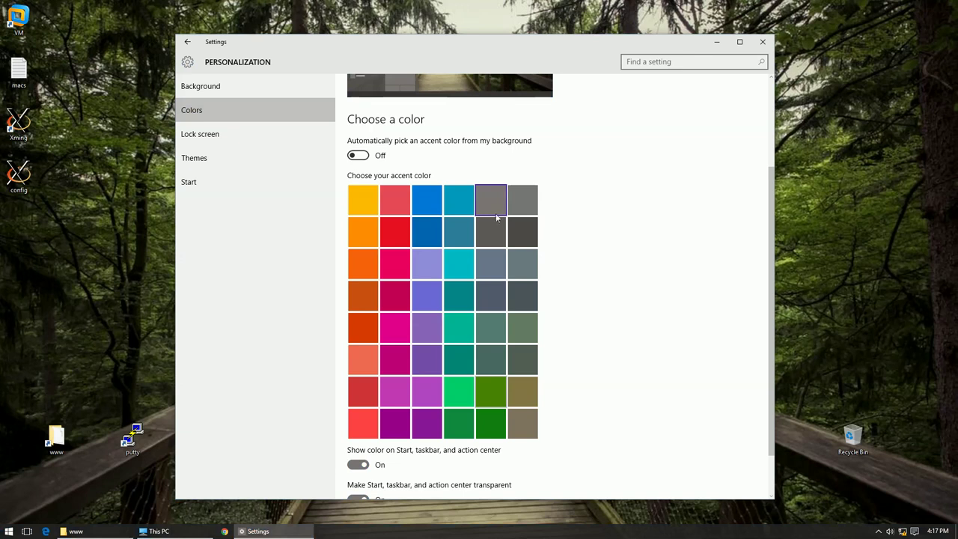
# Step: Compare the olive green accent color with the muted teal-green one and set the olive green
pyautogui.click(487, 383)
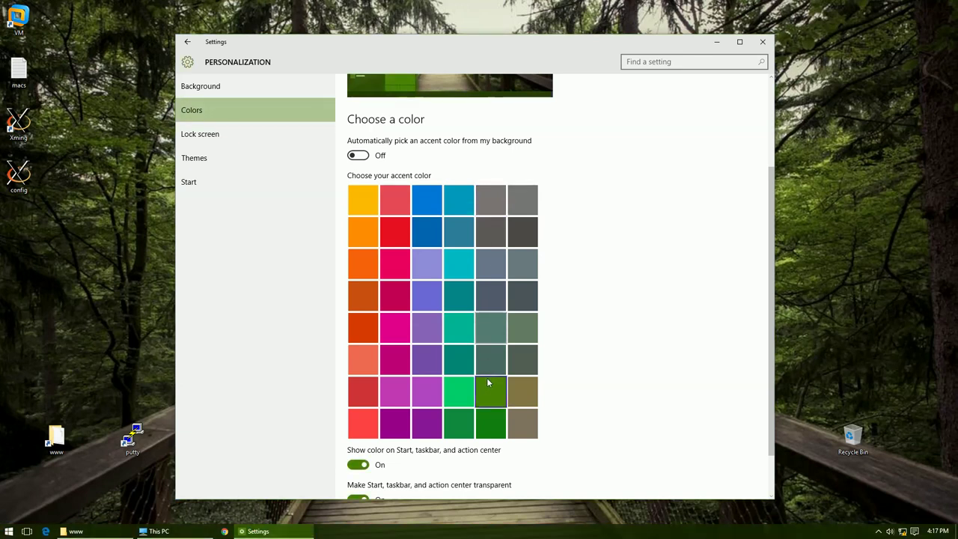
pyautogui.click(494, 337)
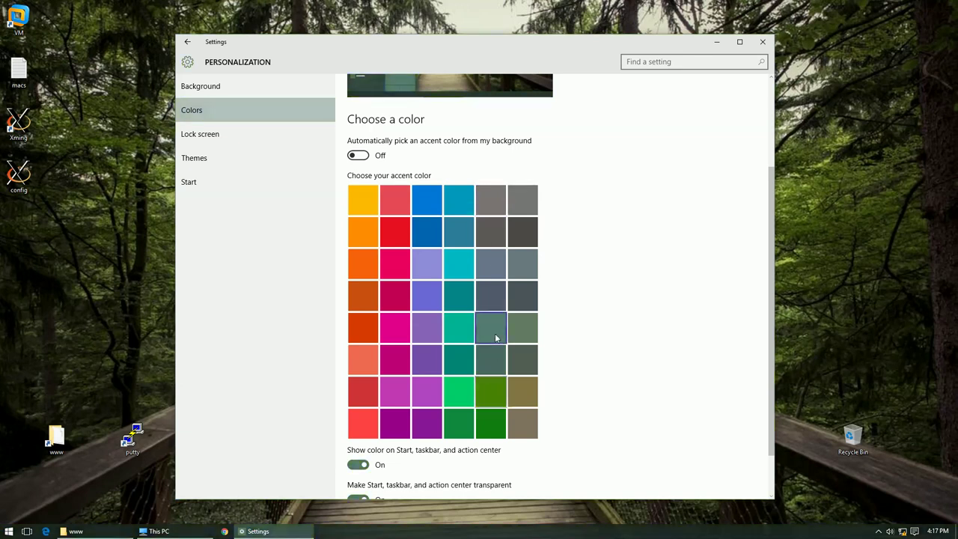
pyautogui.click(490, 384)
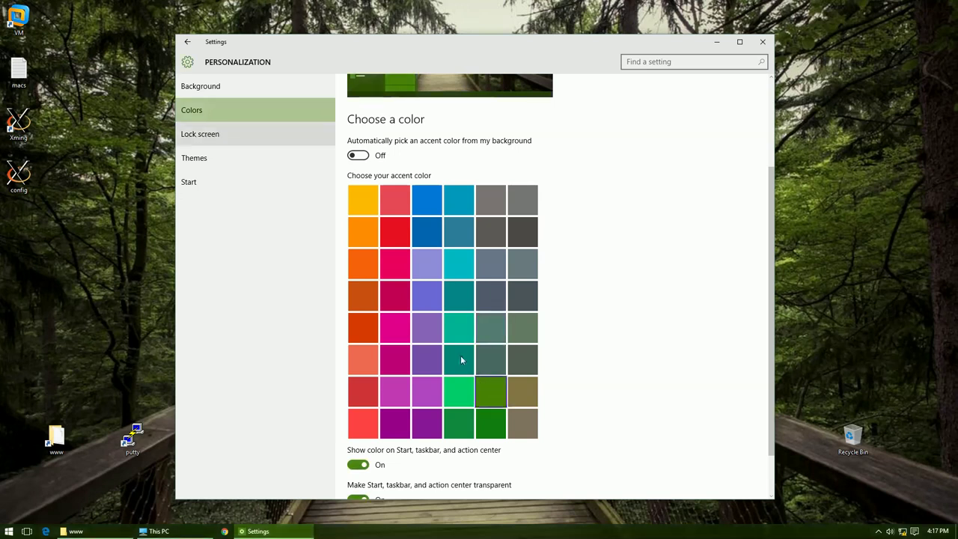
# Step: Set the lock screen picture to the aerial sea view and keep Alarms & Clock as the third quick status app
pyautogui.click(217, 143)
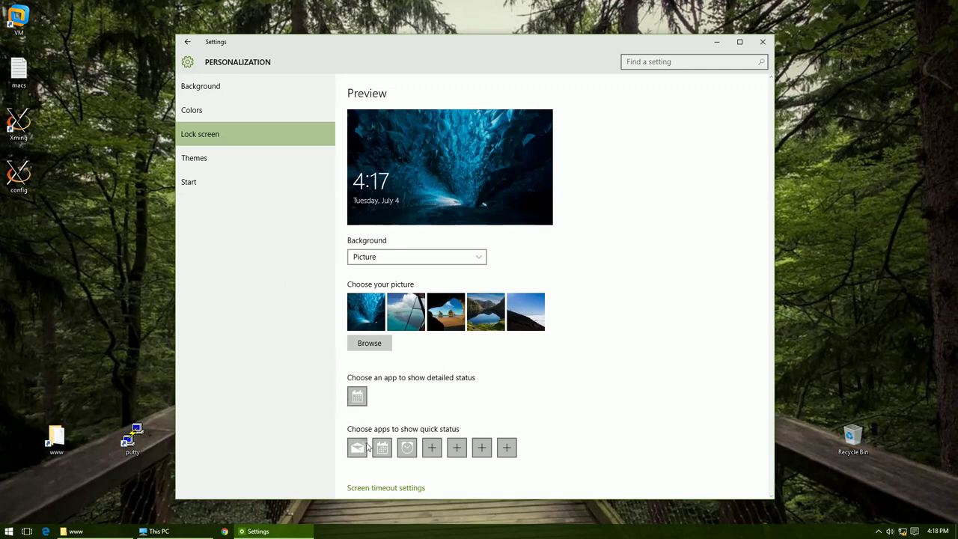
pyautogui.scroll(-1, 561, 417)
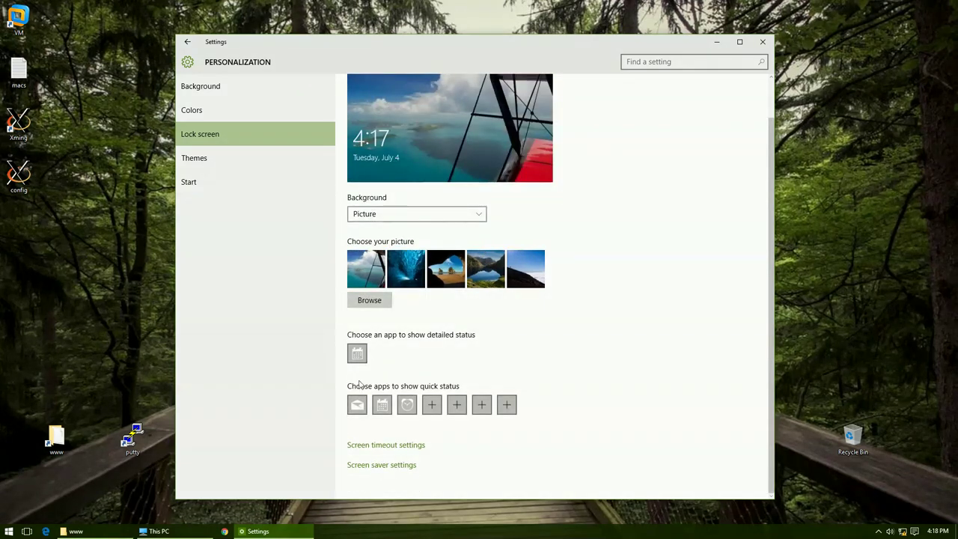
pyautogui.click(406, 408)
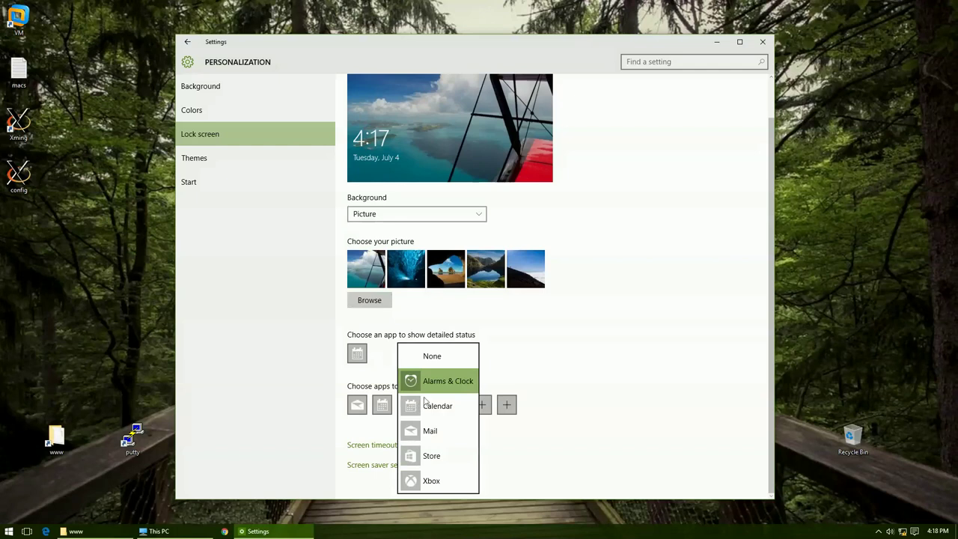
pyautogui.click(443, 385)
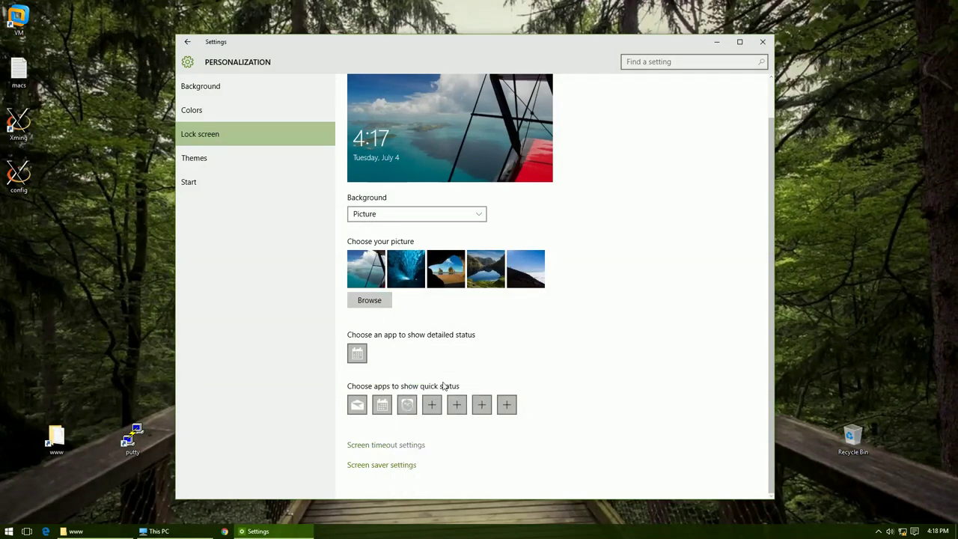
# Step: Look over the screen timeout settings, then view the available desktop themes in Personalization and close the themes window
pyautogui.click(388, 447)
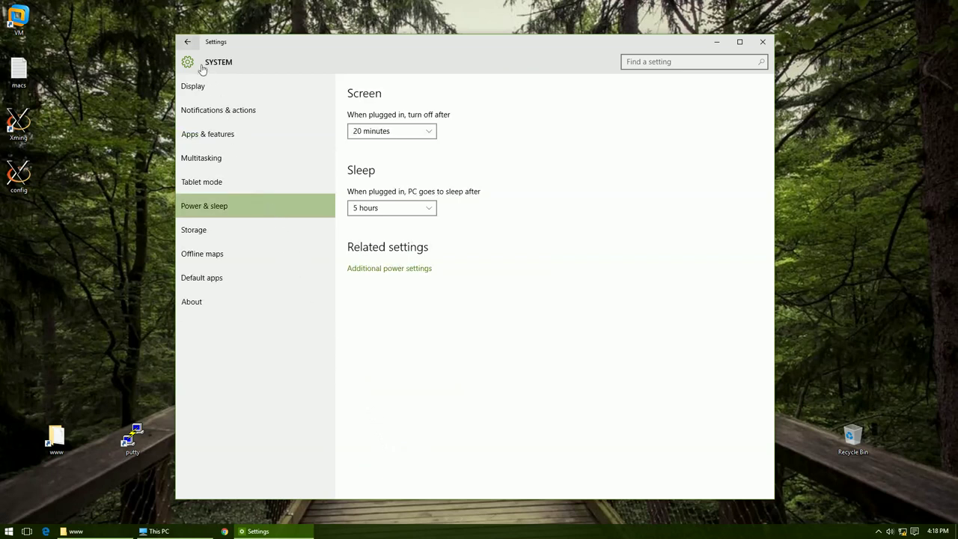
pyautogui.click(188, 42)
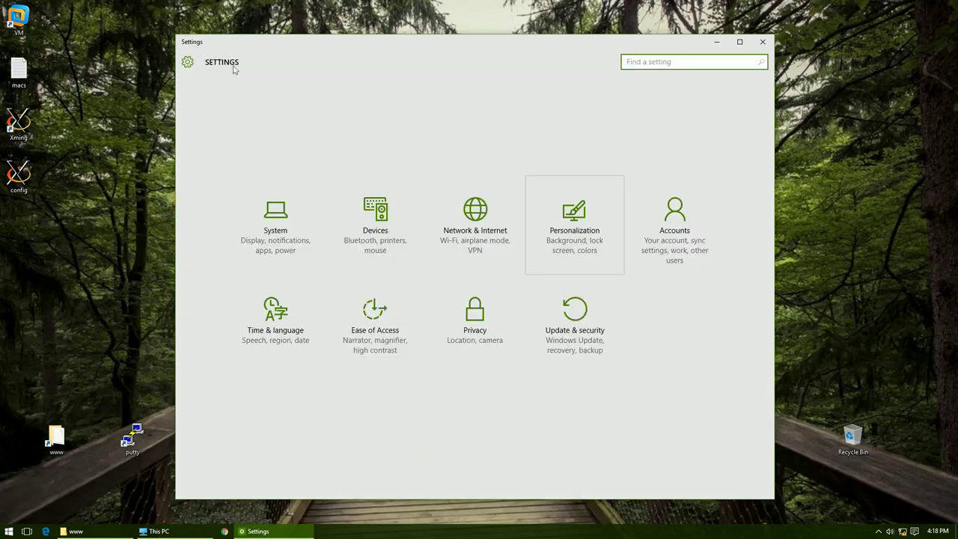
pyautogui.click(582, 249)
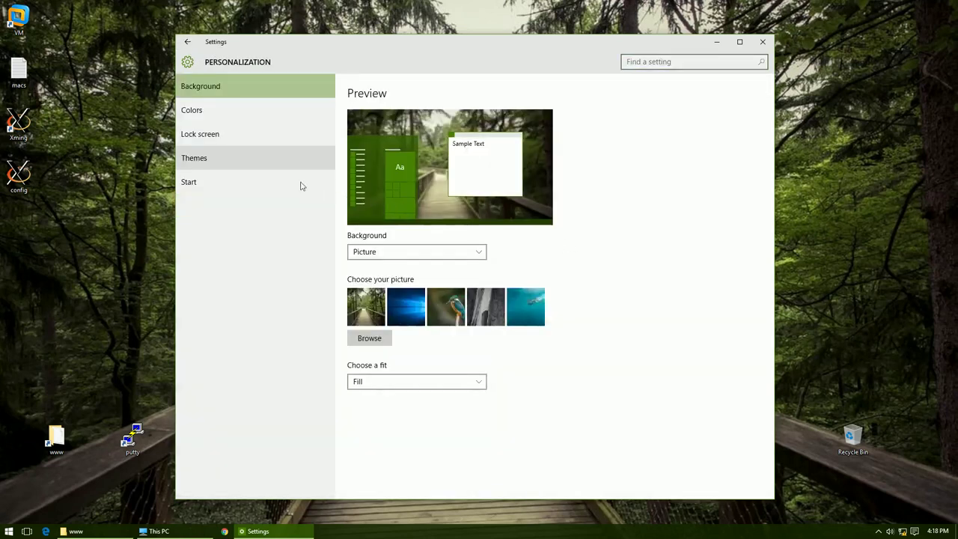
pyautogui.click(204, 163)
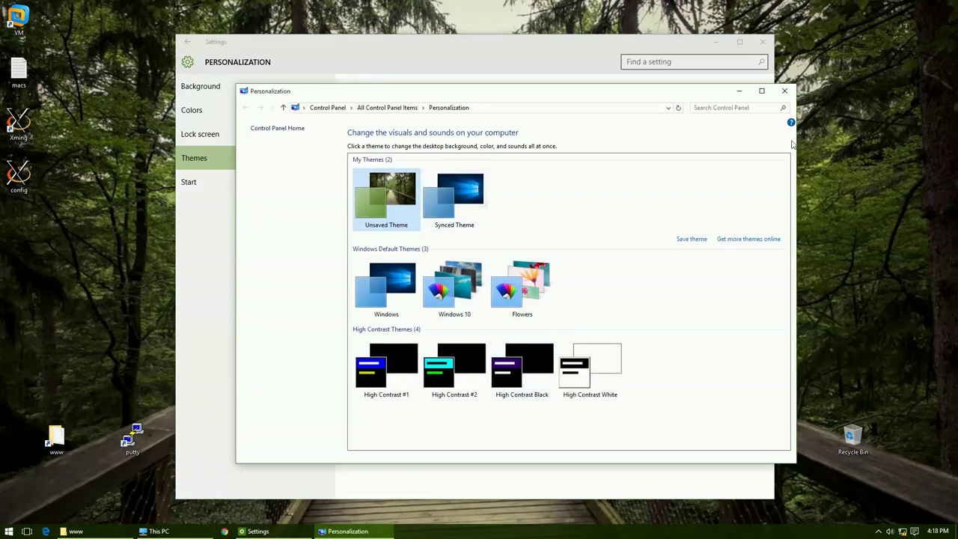
pyautogui.click(784, 90)
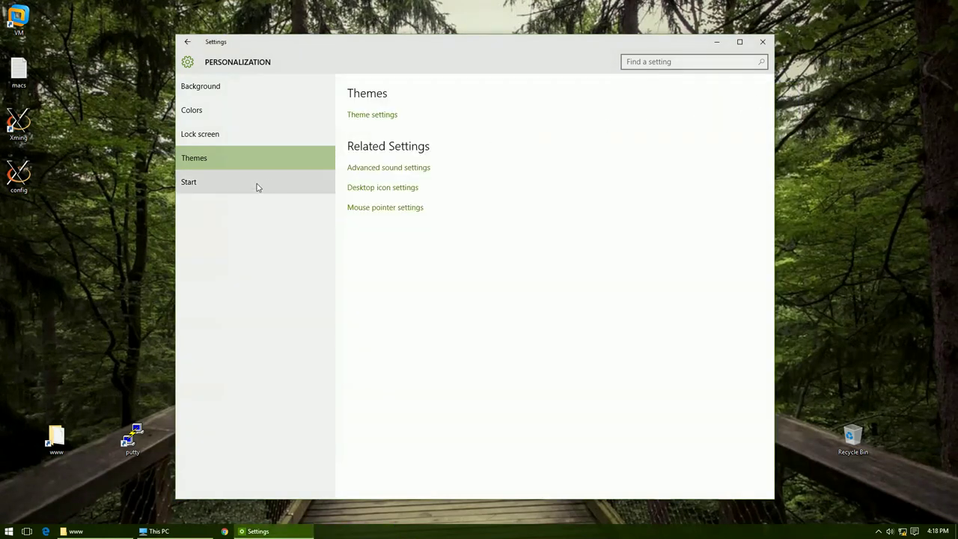
# Step: View the Start personalization options and compare them with the most used apps in the Start menu
pyautogui.click(233, 191)
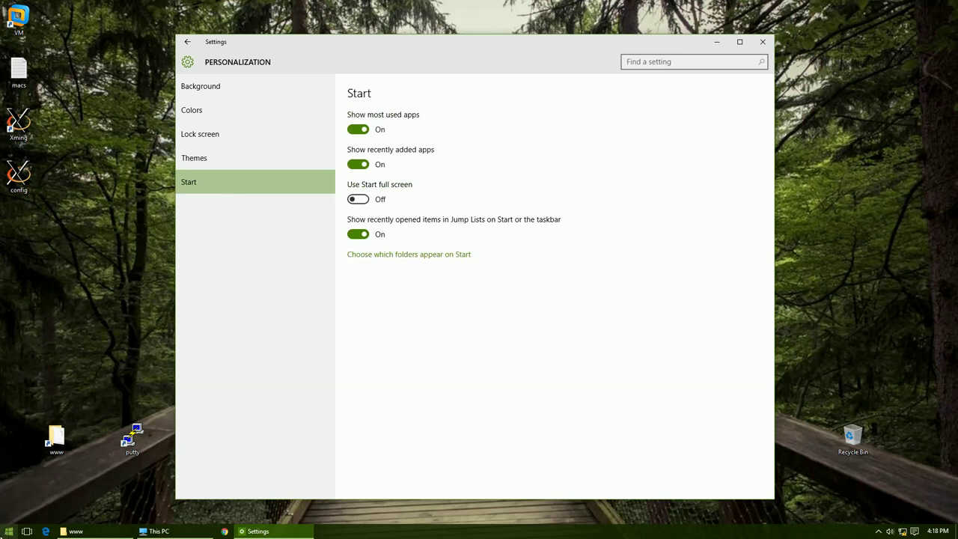
pyautogui.click(9, 531)
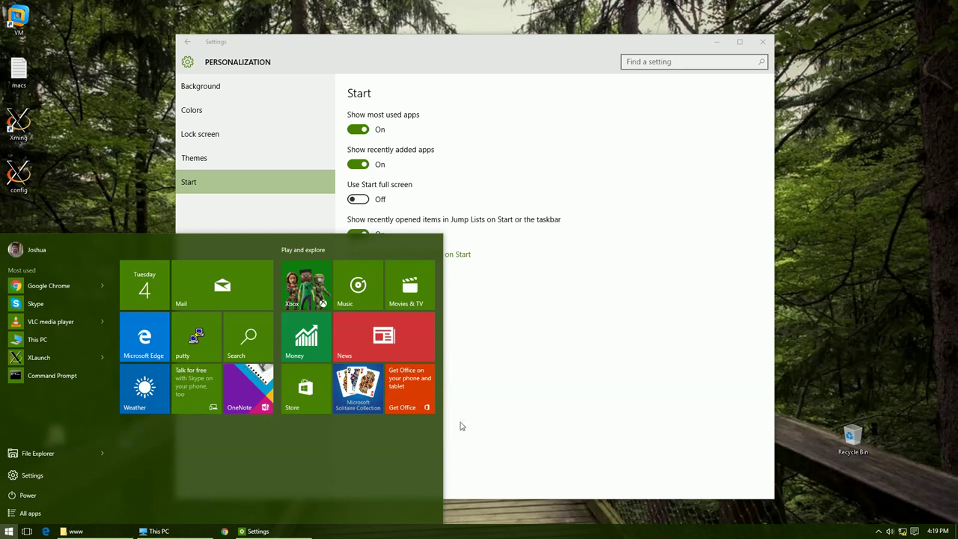
pyautogui.click(615, 387)
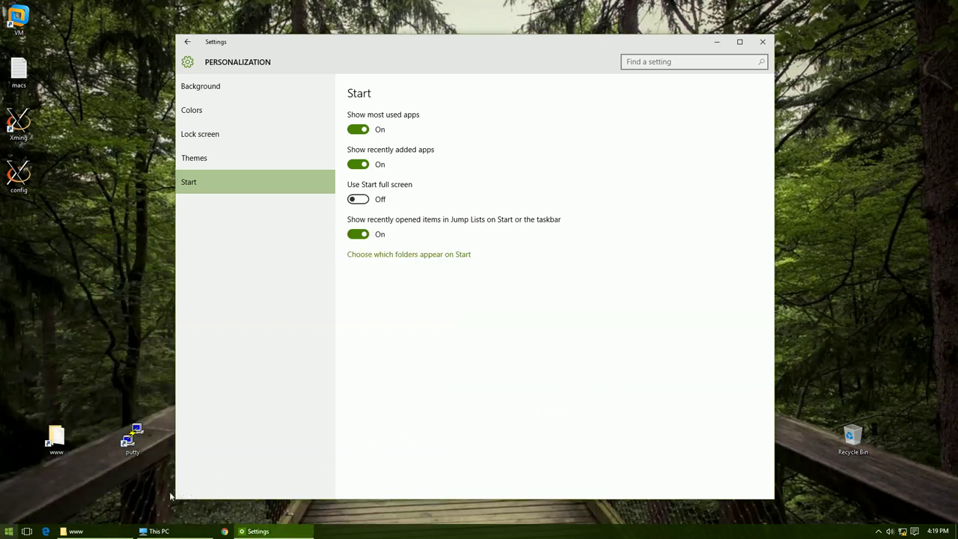
# Step: Browse the Start menu's complete list of installed apps, then return to its main view and close it
pyautogui.click(9, 532)
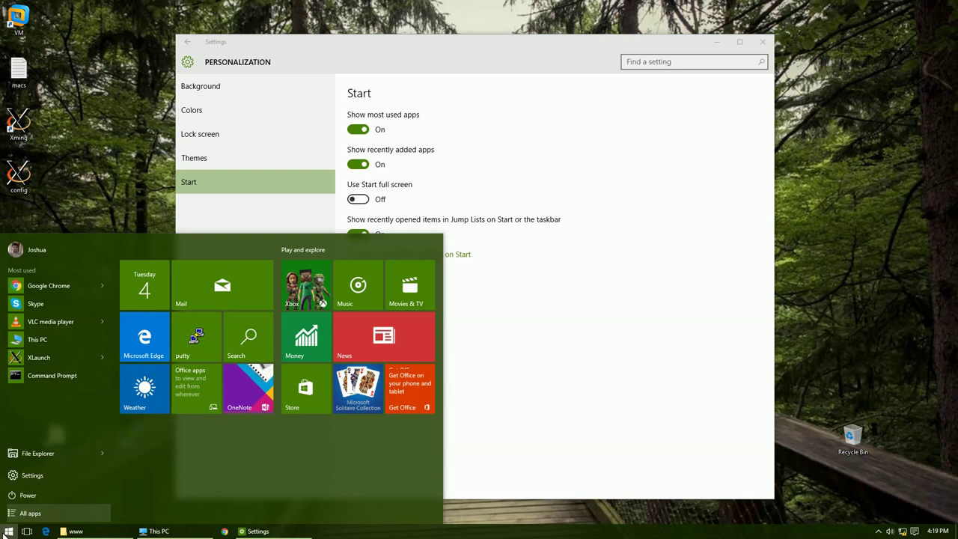
pyautogui.click(39, 514)
pyautogui.scroll(-15, 60, 499)
pyautogui.scroll(15, 65, 501)
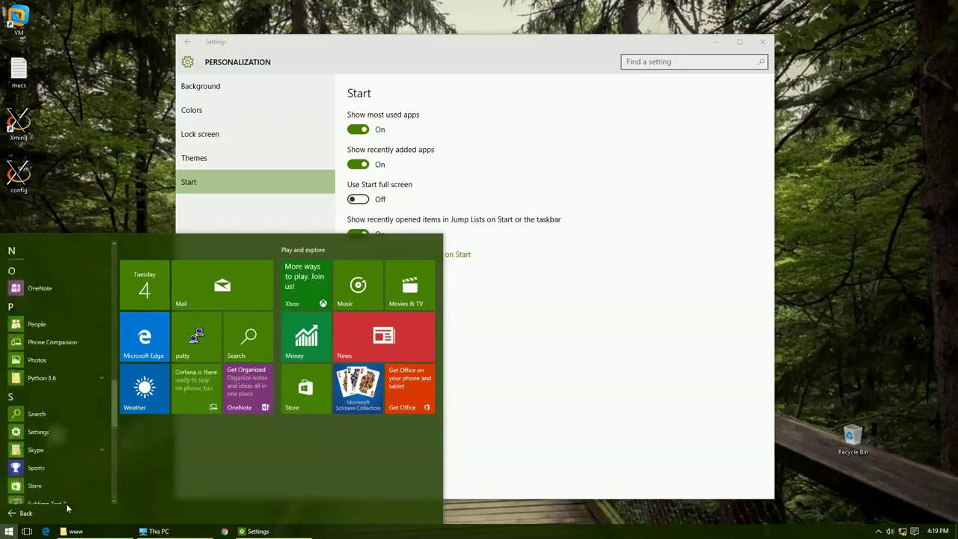
pyautogui.click(30, 513)
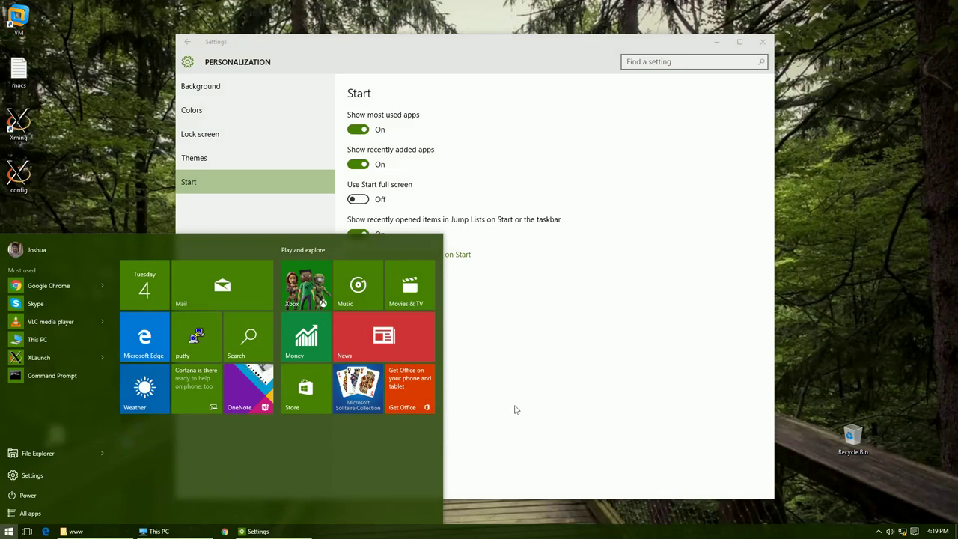
pyautogui.click(698, 365)
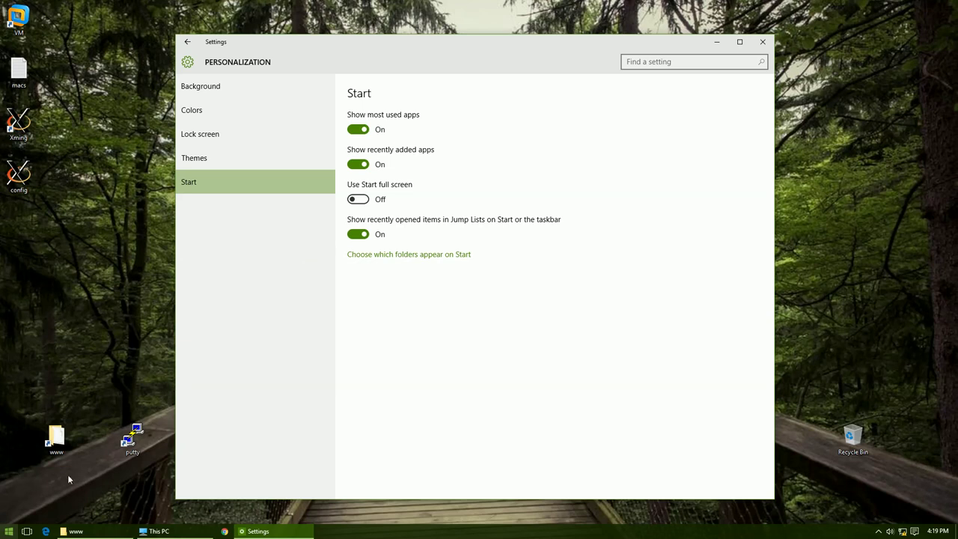
# Step: Show the jump lists of VLC media player and Google Chrome in the Start menu, then close it
pyautogui.click(9, 529)
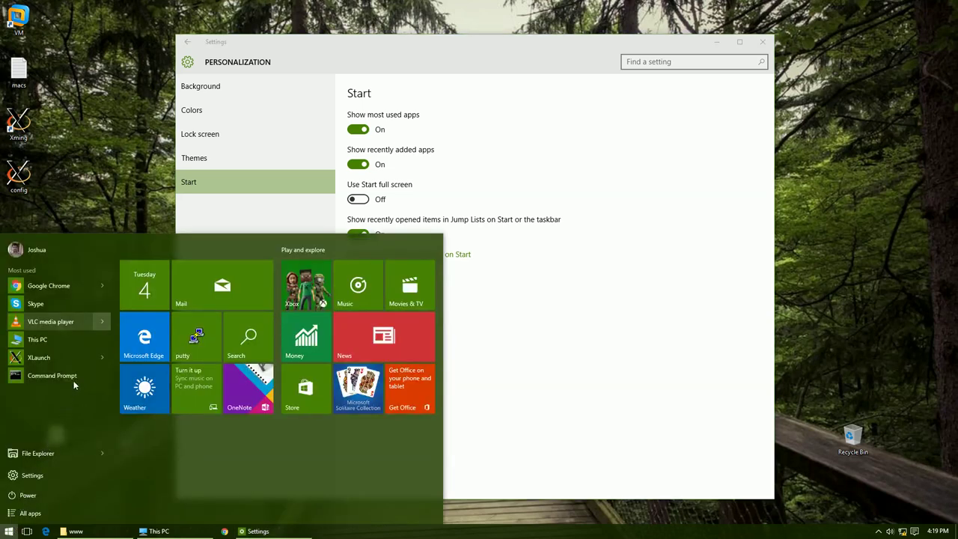
pyautogui.moveTo(103, 321)
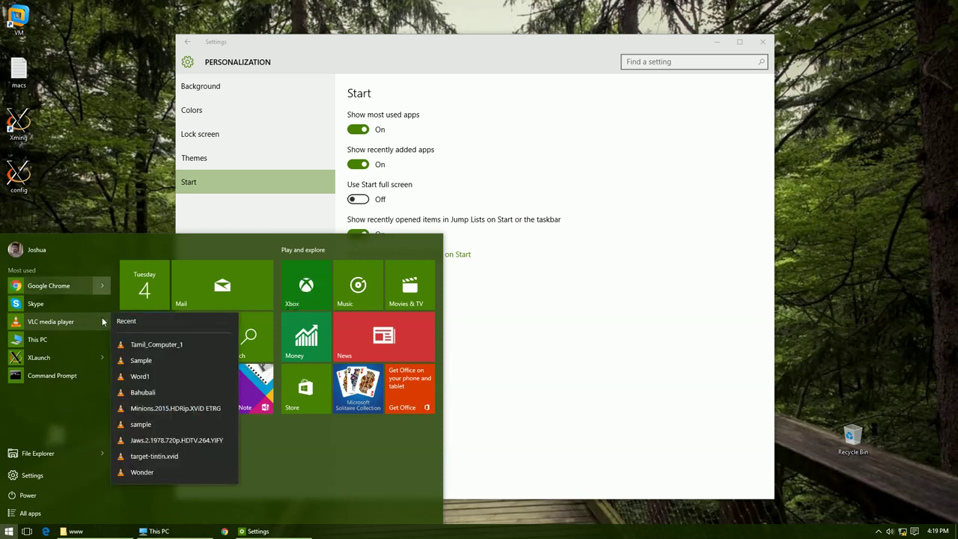
pyautogui.moveTo(104, 289)
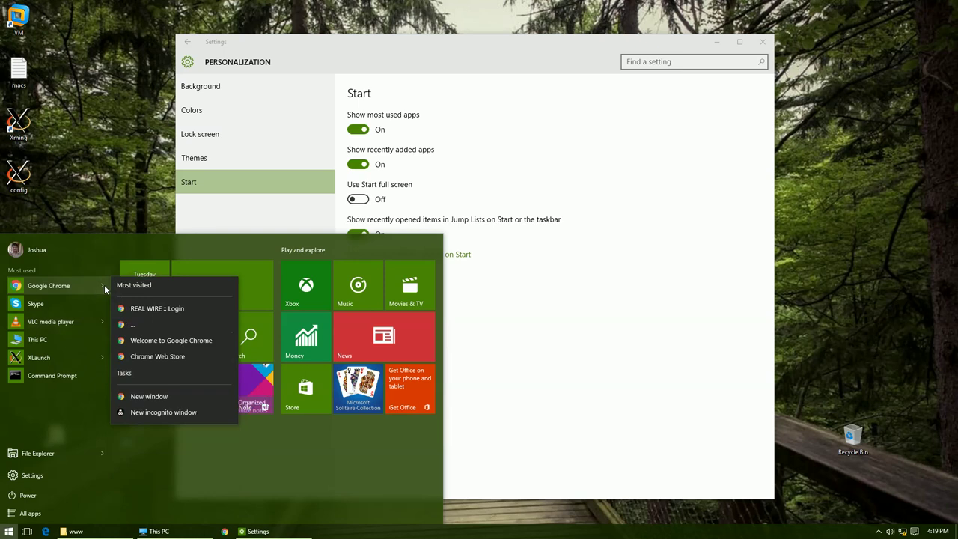
pyautogui.click(556, 391)
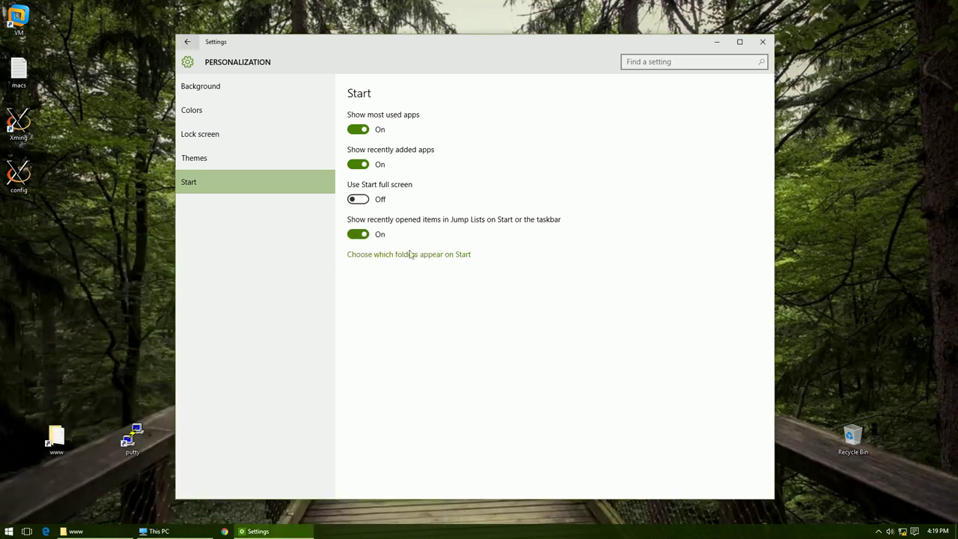
# Step: Leave the Personalization category and close the Settings window
pyautogui.click(187, 42)
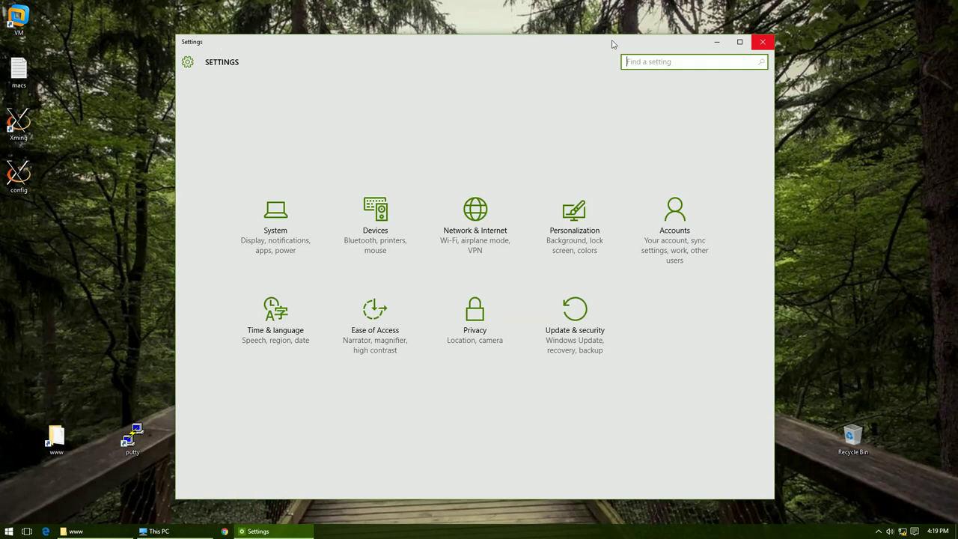
pyautogui.click(762, 42)
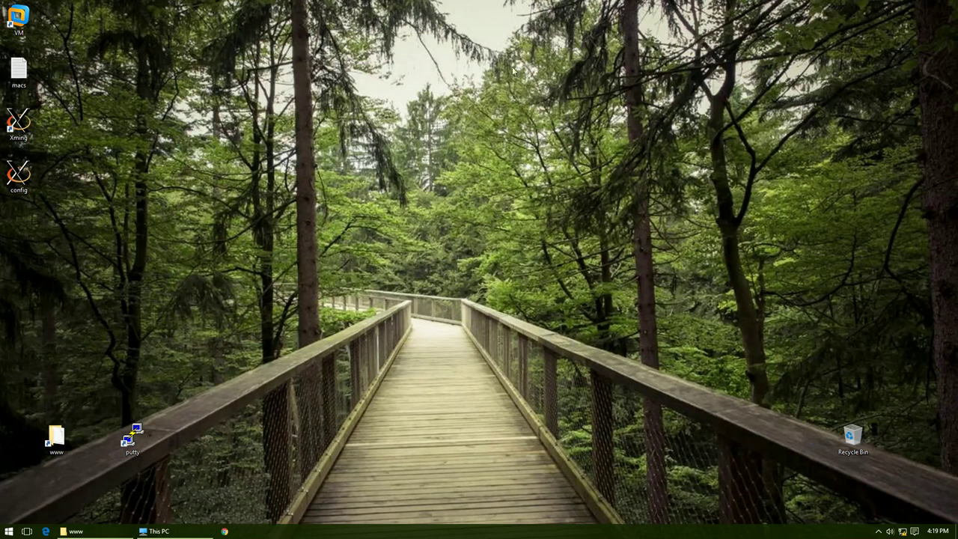
pyautogui.rightClick(199, 105)
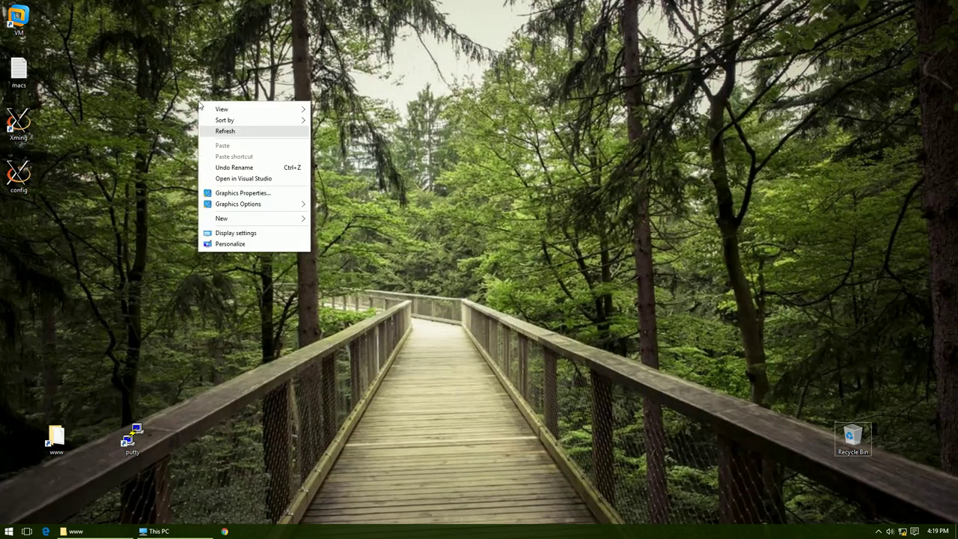
pyautogui.click(236, 134)
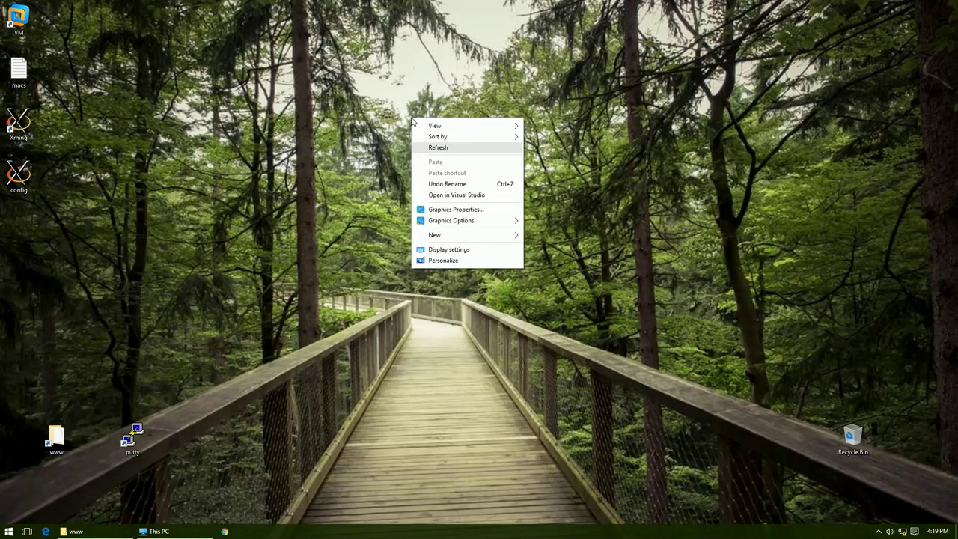
pyautogui.click(454, 147)
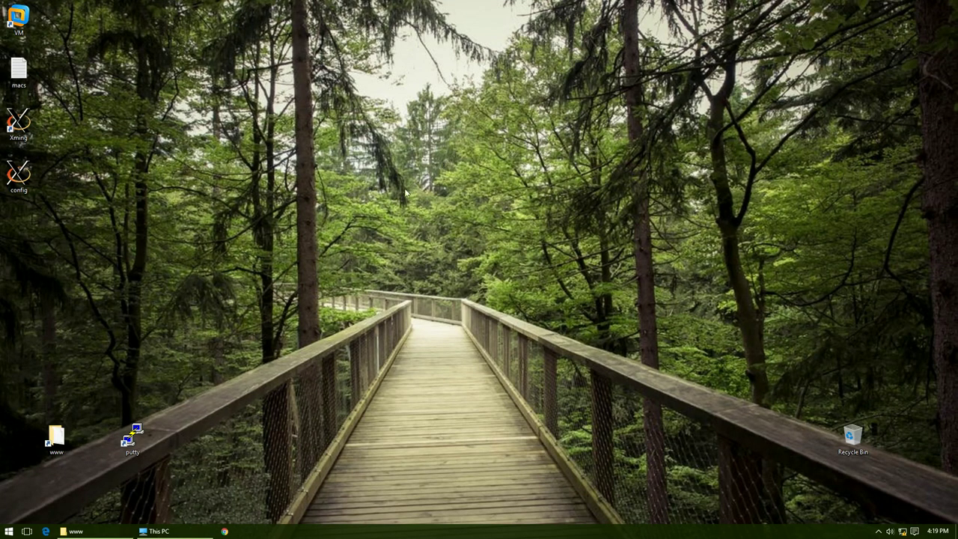
pyautogui.rightClick(365, 223)
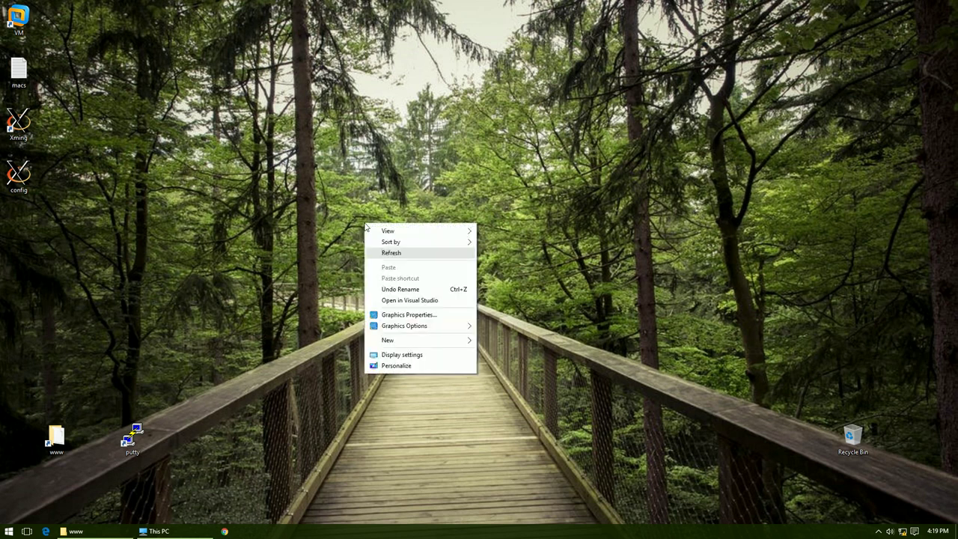
pyautogui.click(386, 252)
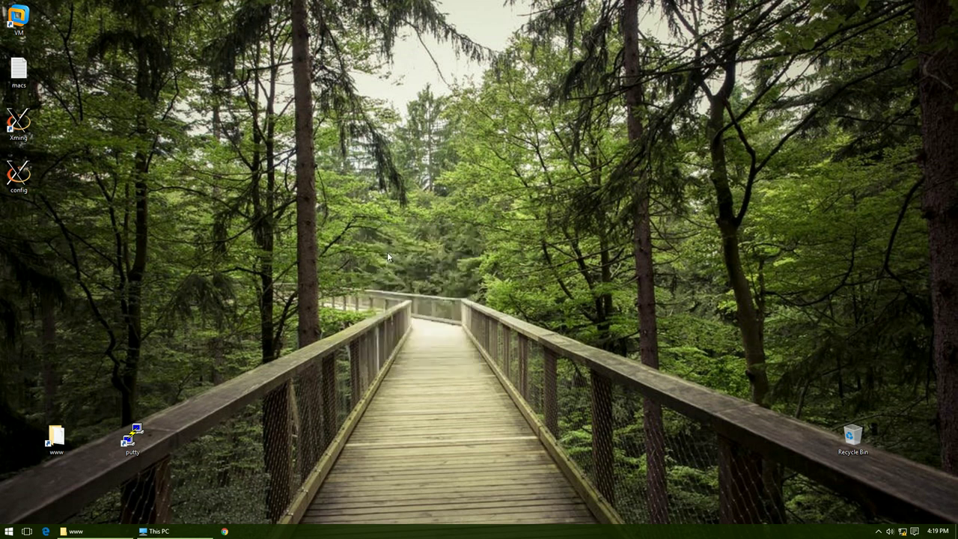
pyautogui.rightClick(302, 164)
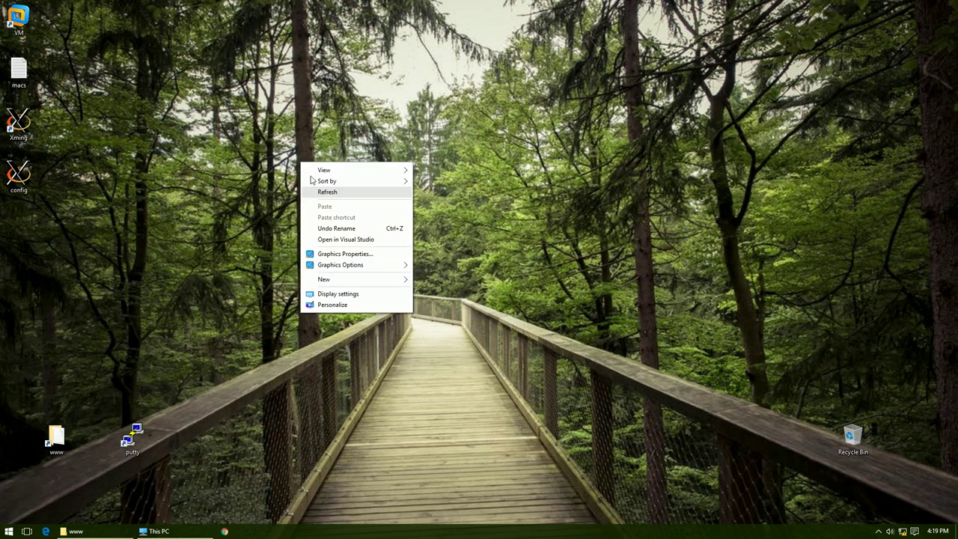
pyautogui.click(325, 195)
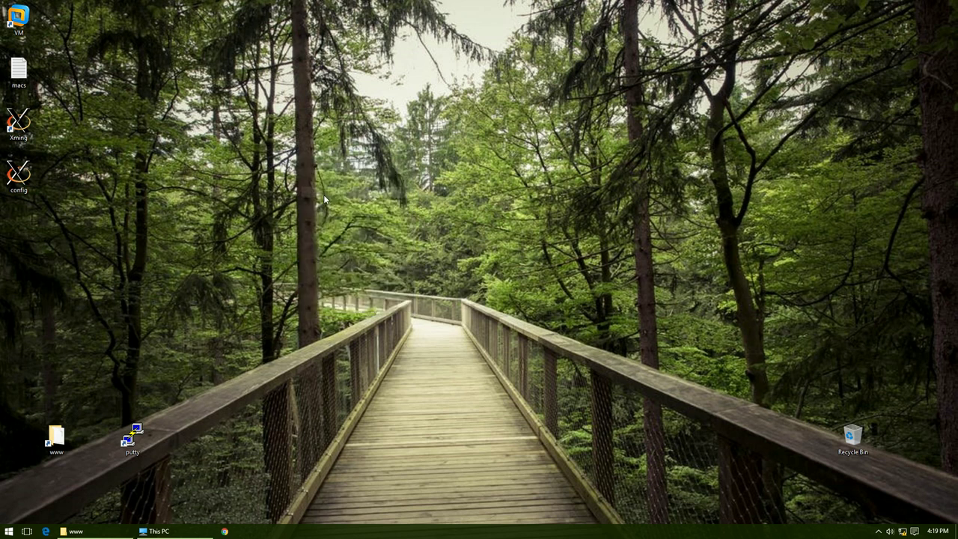
pyautogui.rightClick(266, 132)
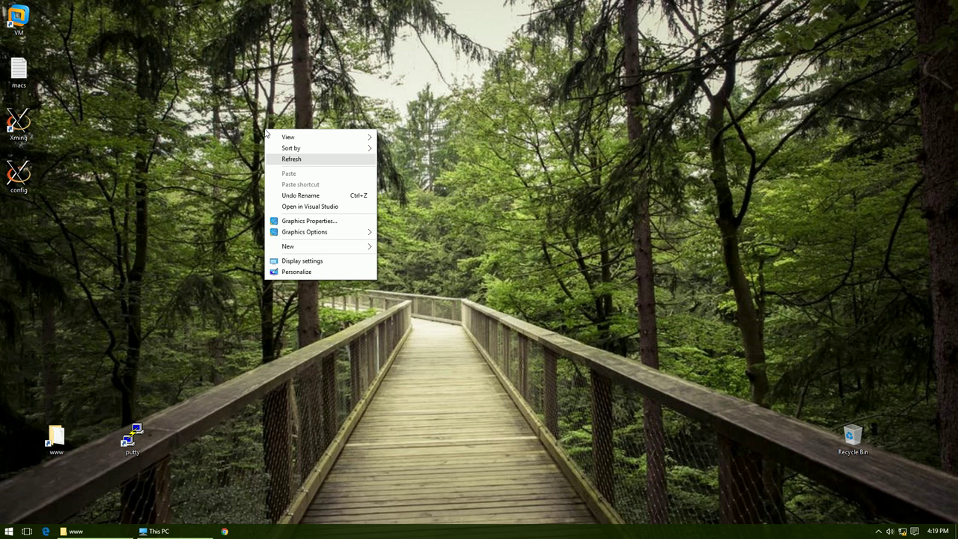
pyautogui.click(300, 160)
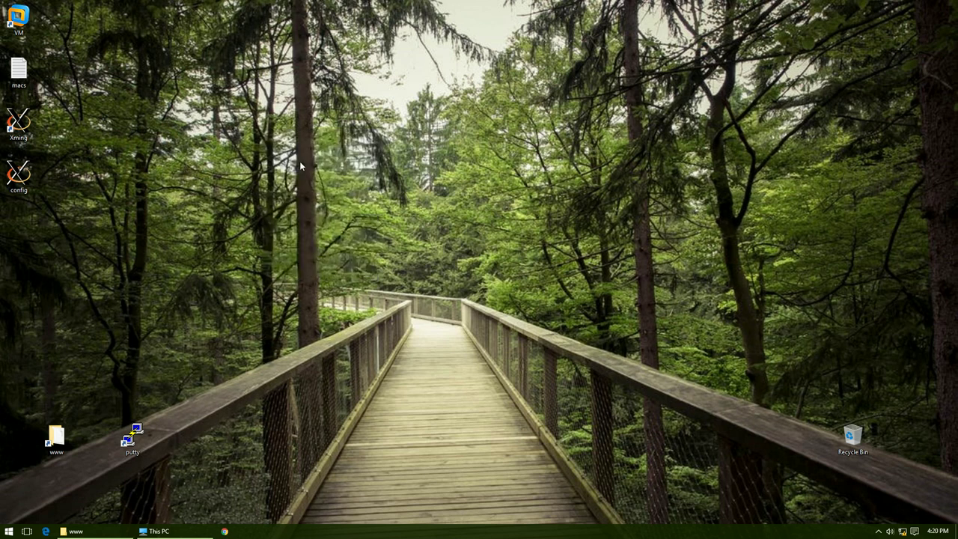
pyautogui.rightClick(191, 149)
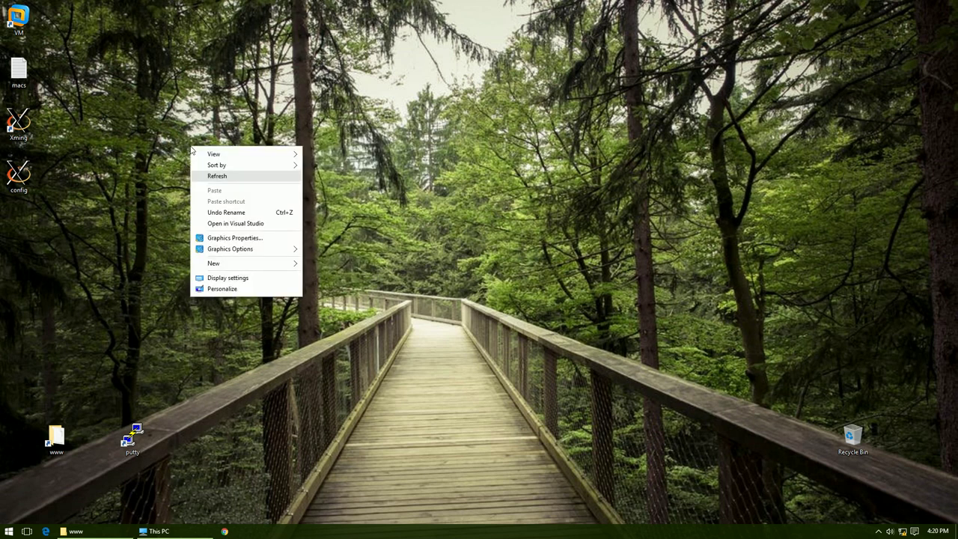
pyautogui.click(234, 177)
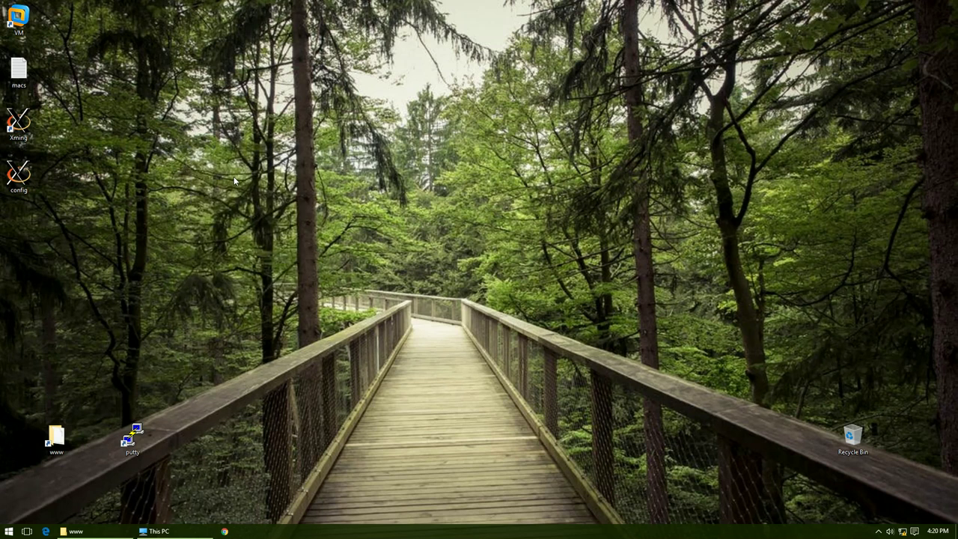
pyautogui.rightClick(192, 114)
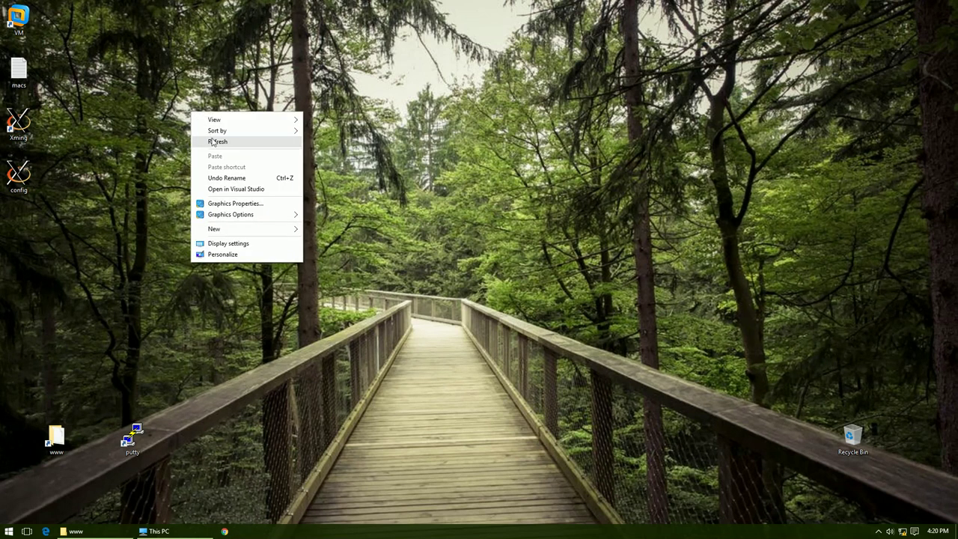
pyautogui.click(213, 141)
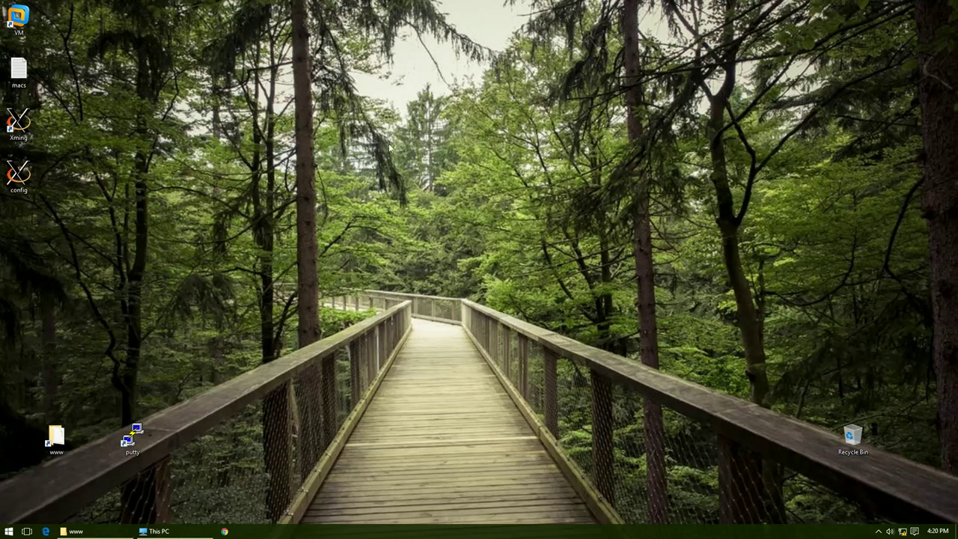
pyautogui.rightClick(476, 149)
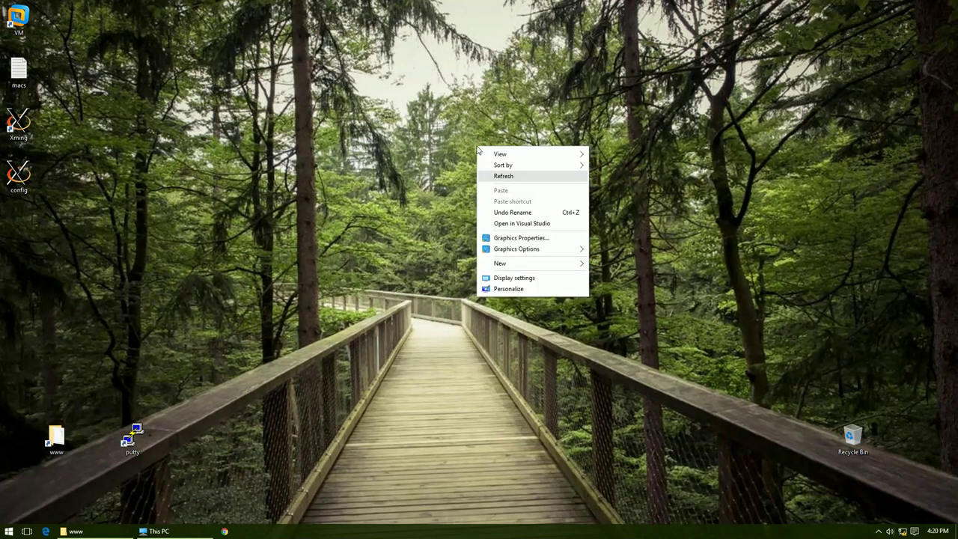
pyautogui.click(513, 177)
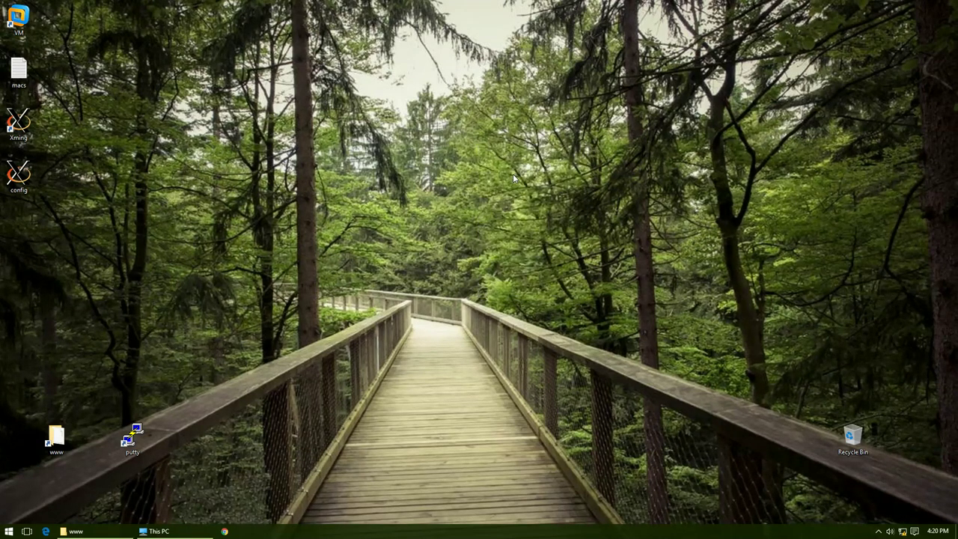
pyautogui.rightClick(294, 110)
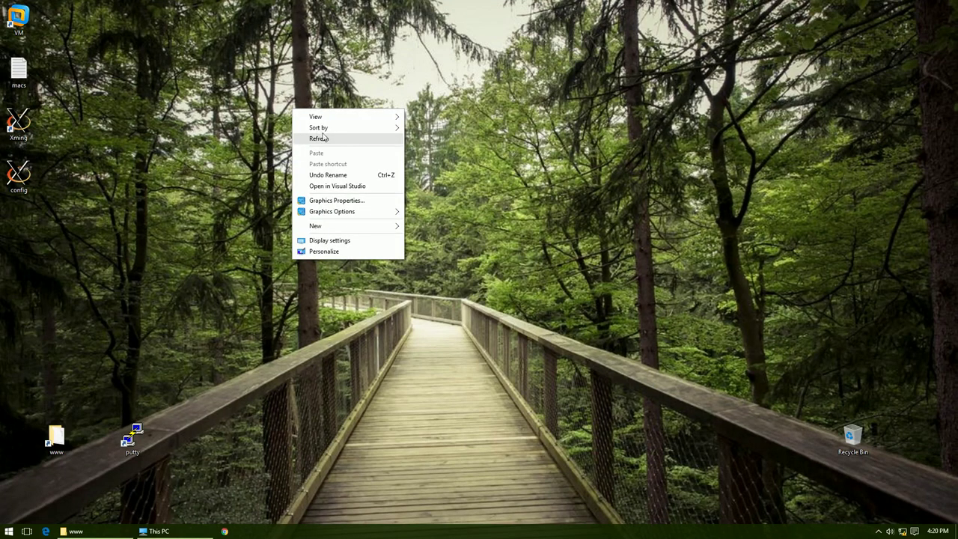
pyautogui.click(324, 138)
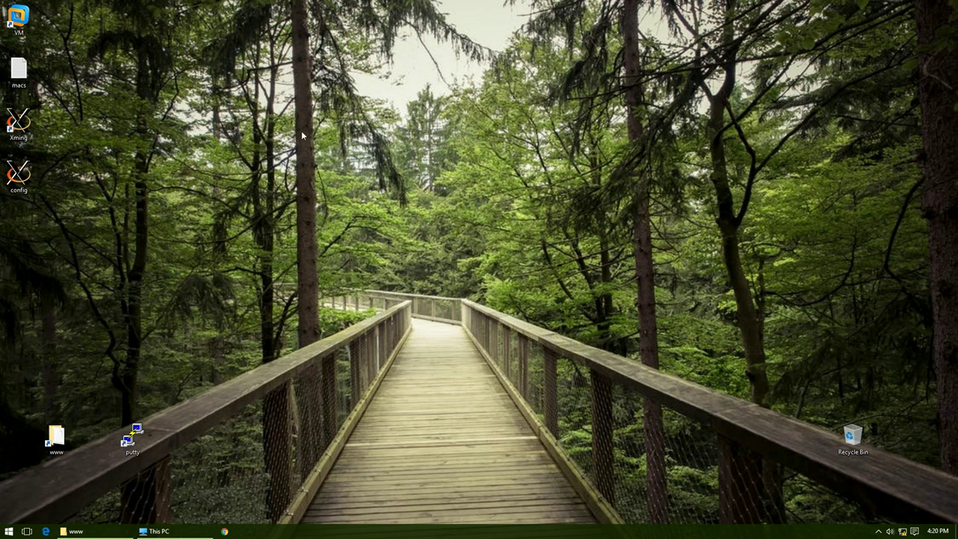
# Step: Refresh the desktop twice, then bring up the desktop's context menu again
pyautogui.rightClick(207, 127)
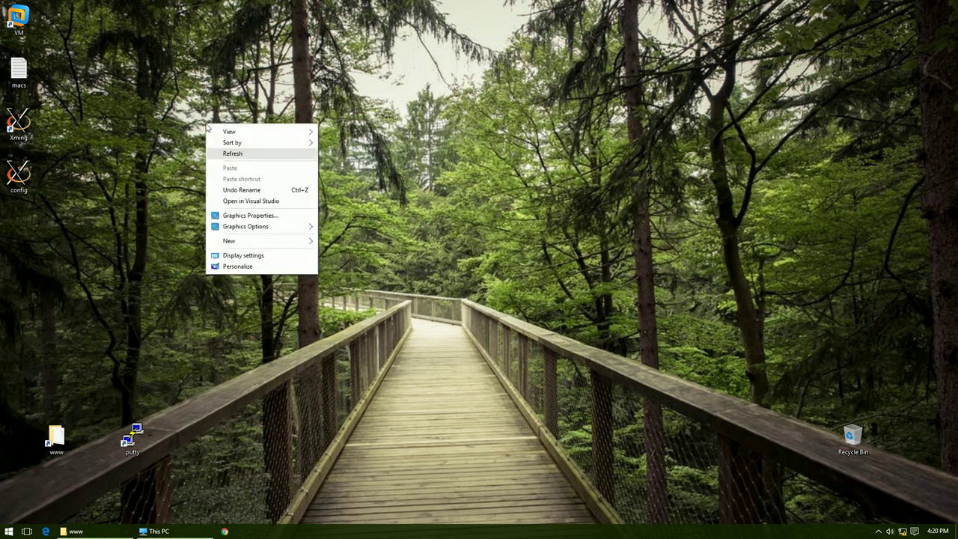
pyautogui.click(234, 154)
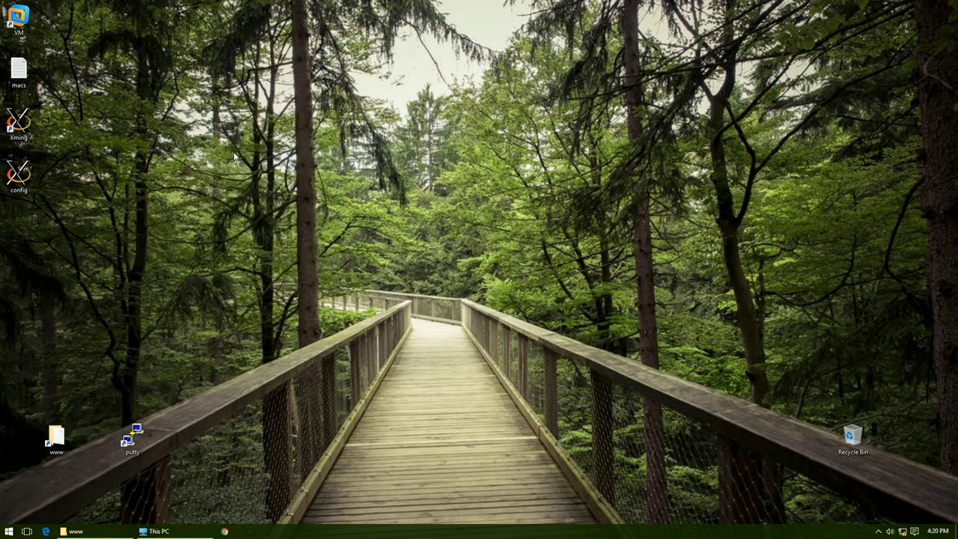
pyautogui.rightClick(165, 191)
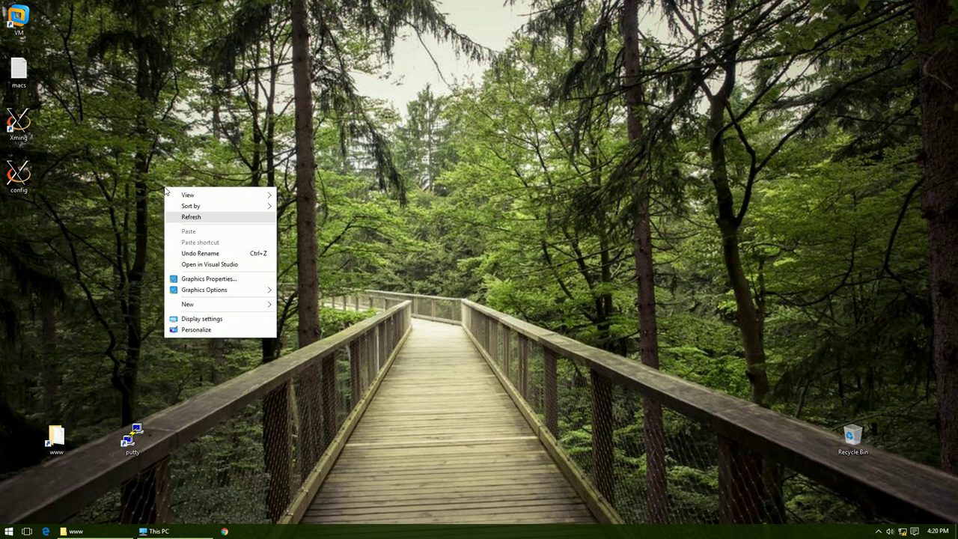
pyautogui.click(193, 217)
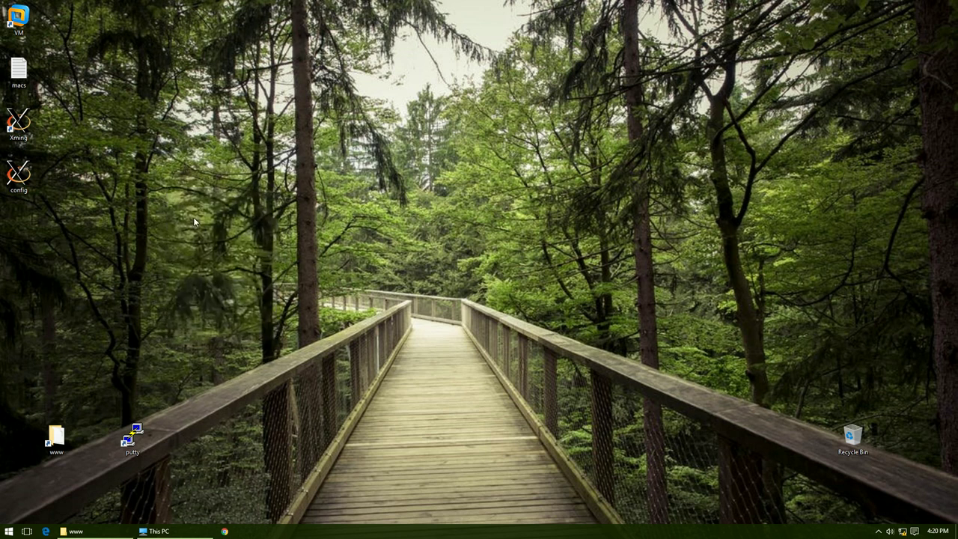
pyautogui.rightClick(200, 133)
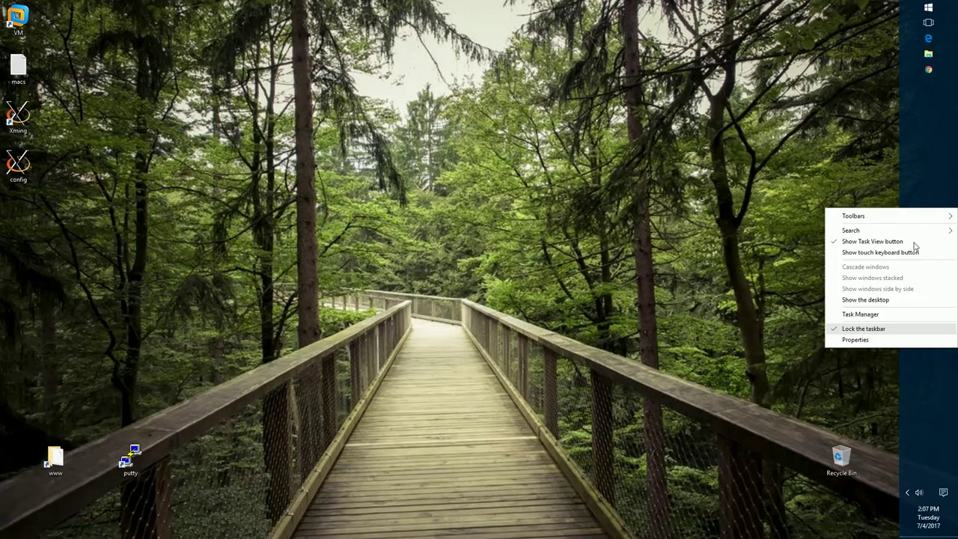
# Step: Unlock the taskbar, move it from the side to the bottom edge of the screen, and lock it there
pyautogui.click(887, 328)
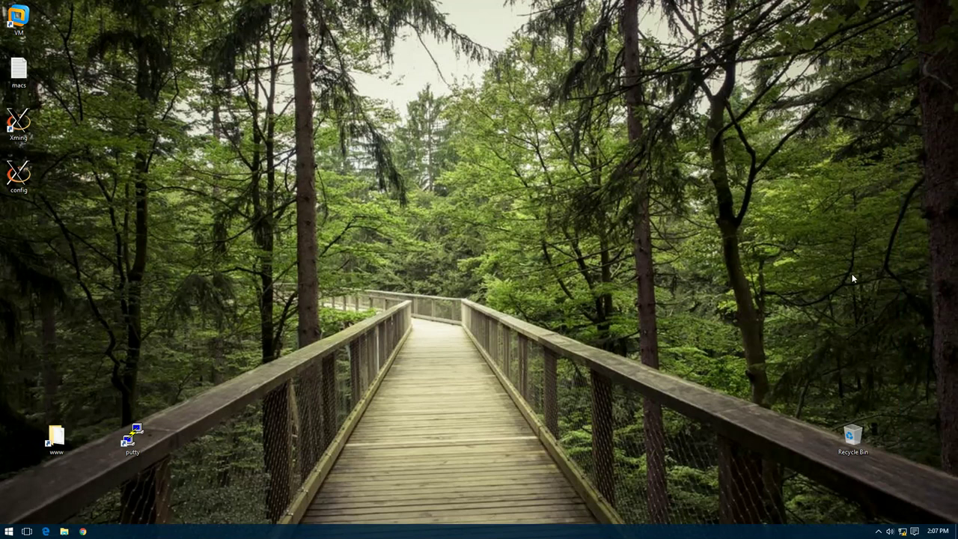
pyautogui.rightClick(263, 535)
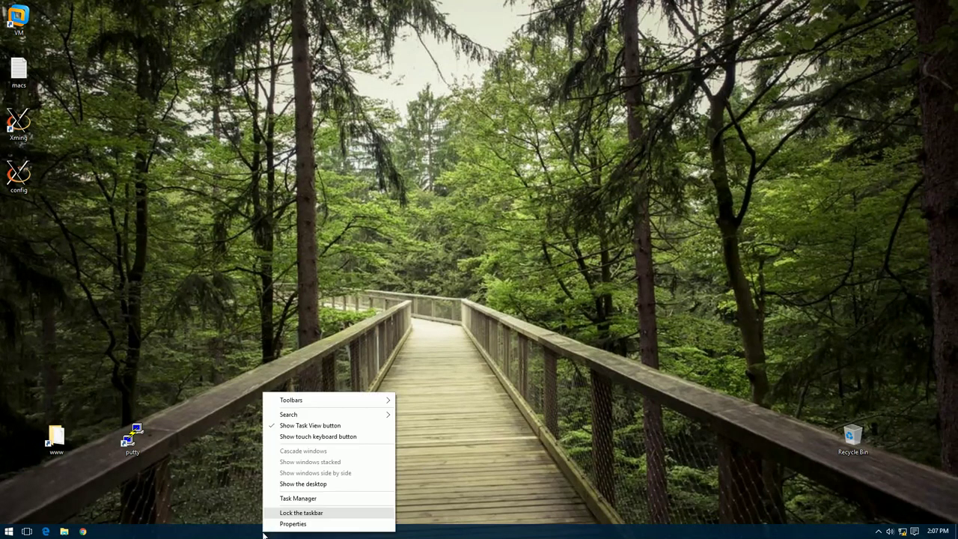
pyautogui.click(298, 514)
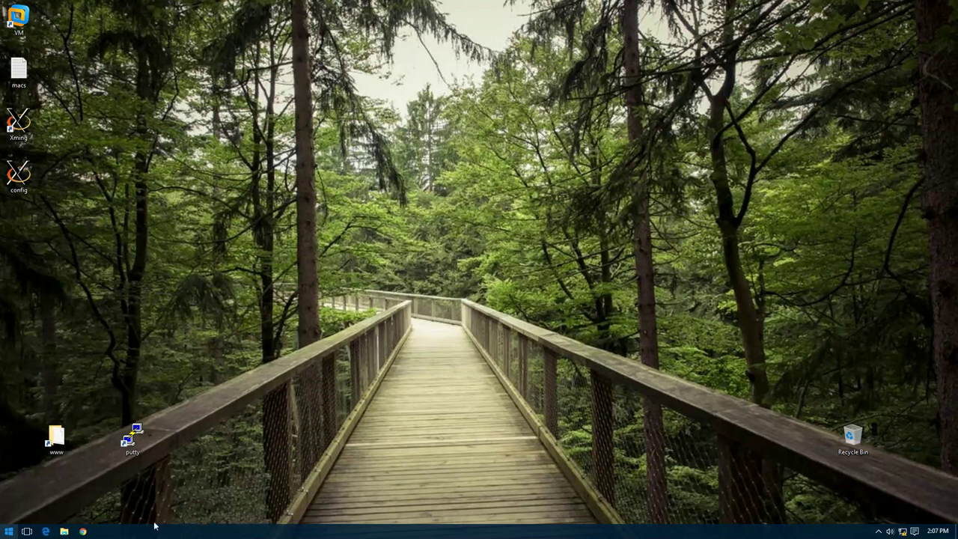
# Step: Search the Start menu for PC, dismiss the results, and point out the Recycle Bin on the desktop
pyautogui.click(8, 533)
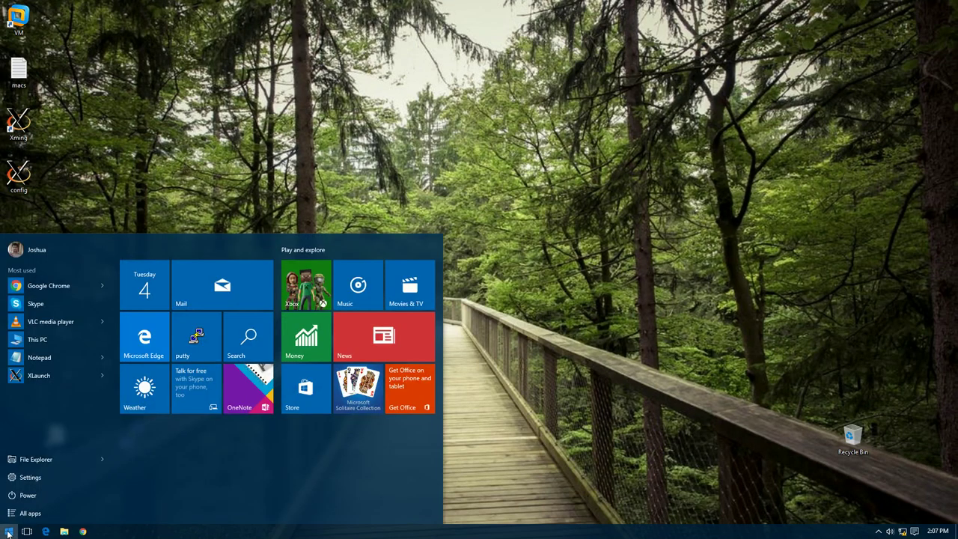
pyautogui.write('PC')
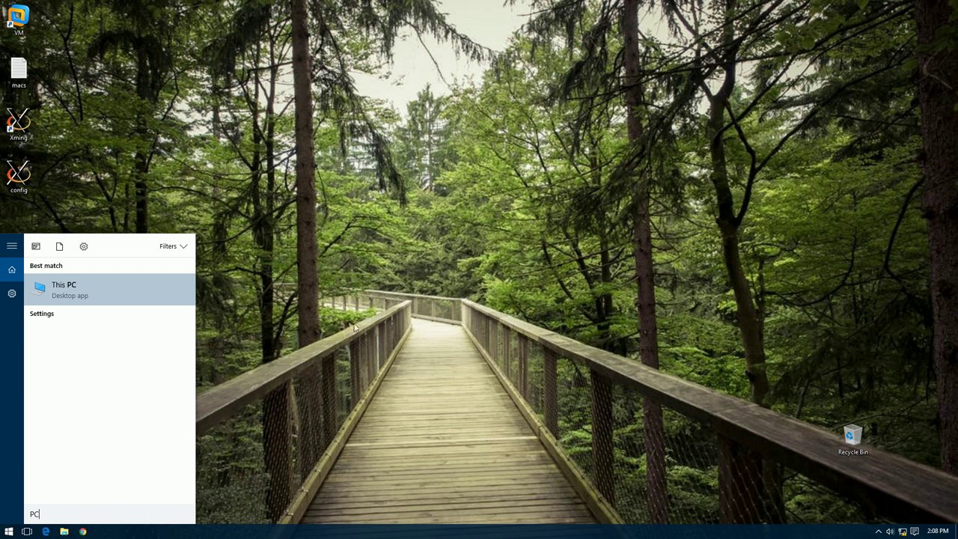
pyautogui.click(452, 269)
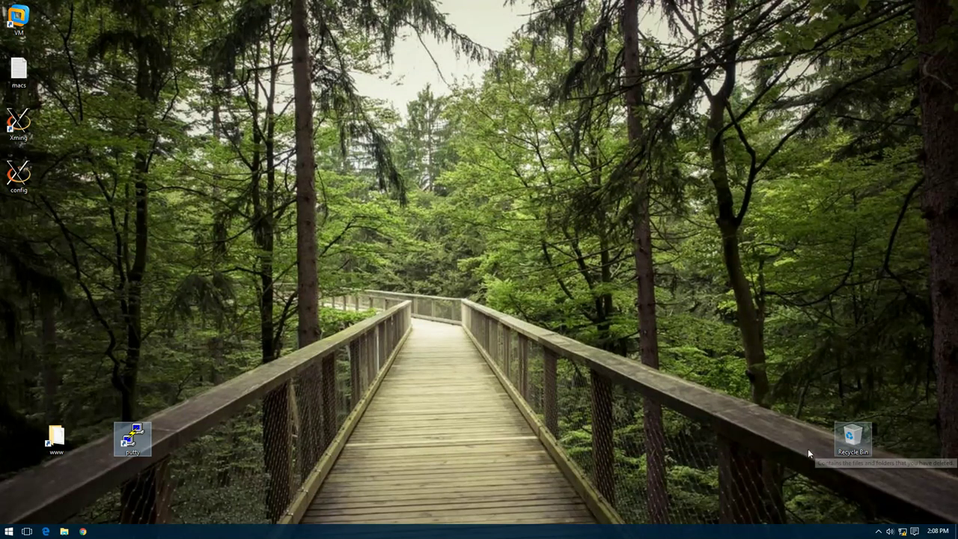
pyautogui.click(847, 453)
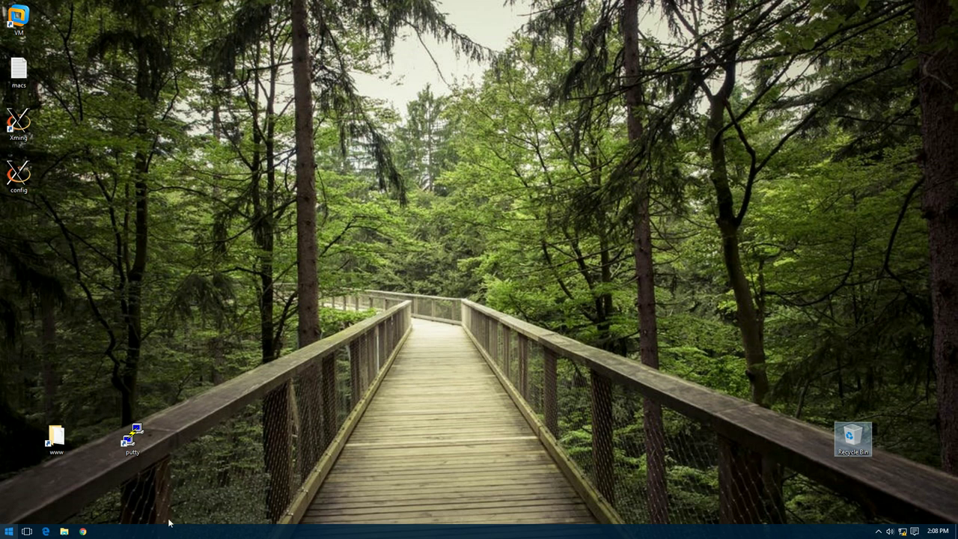
# Step: Search the Start menu for PC, view the properties of This PC, then close the System window
pyautogui.click(8, 532)
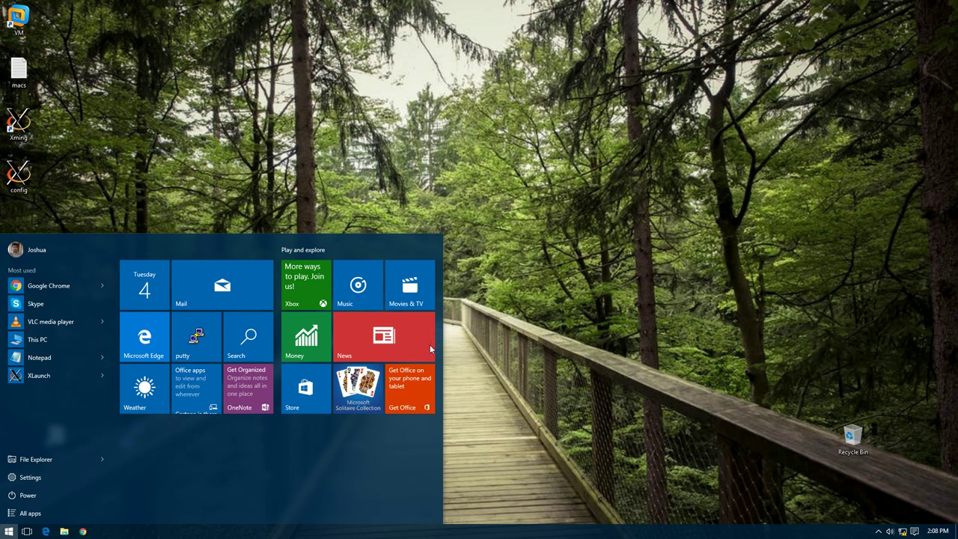
pyautogui.write('PC')
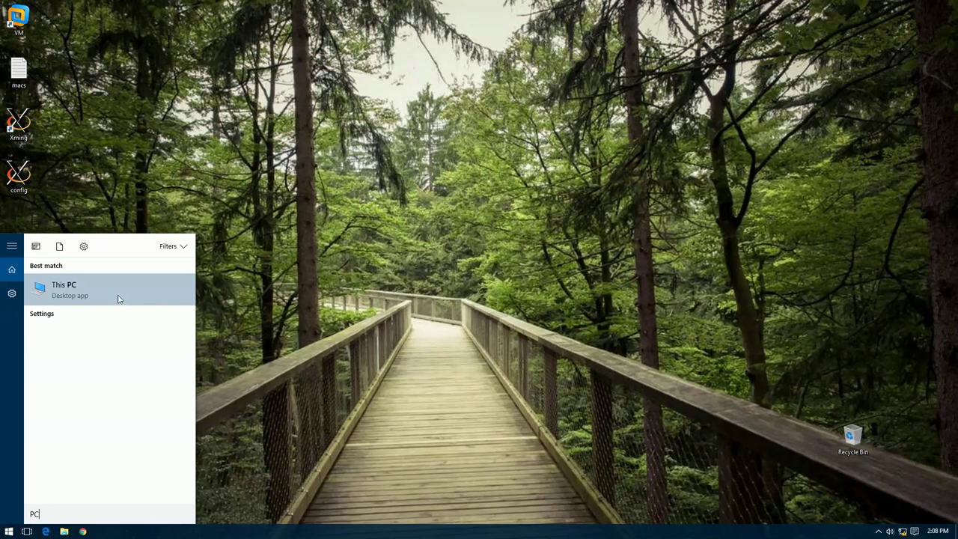
pyautogui.rightClick(68, 290)
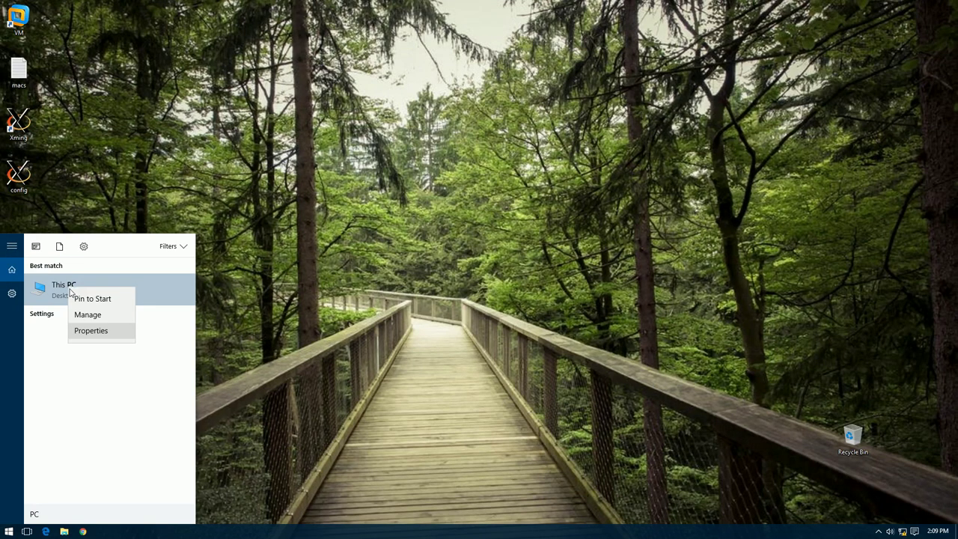
pyautogui.click(105, 336)
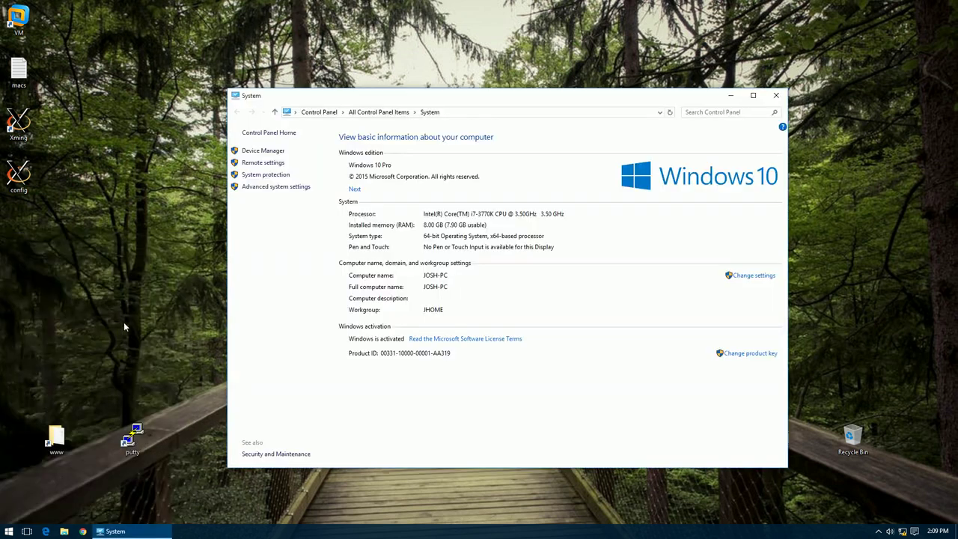
pyautogui.moveTo(528, 99); pyautogui.dragTo(461, 83)
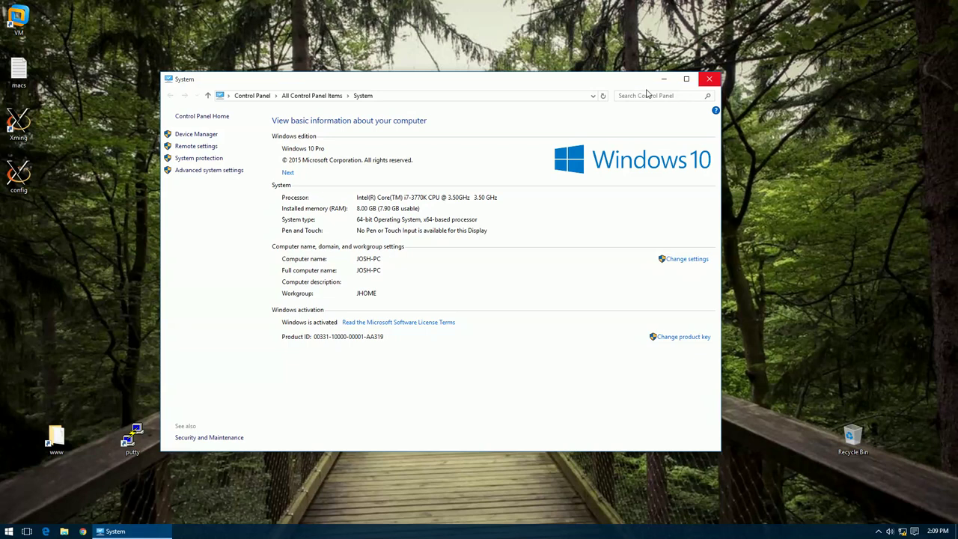
pyautogui.click(710, 85)
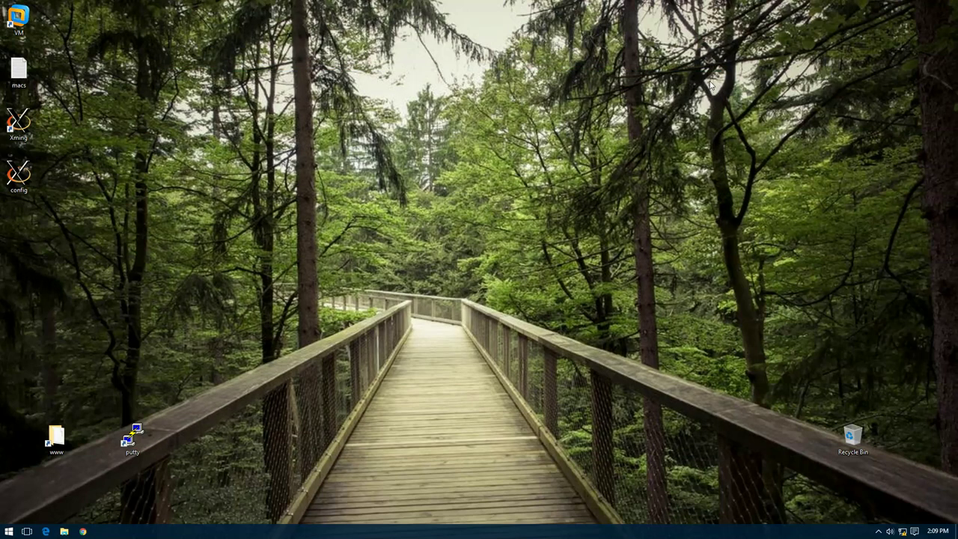
# Step: Open This PC from the Start menu and highlight the C:, D:, E: and F: drives in turn
pyautogui.press('super')
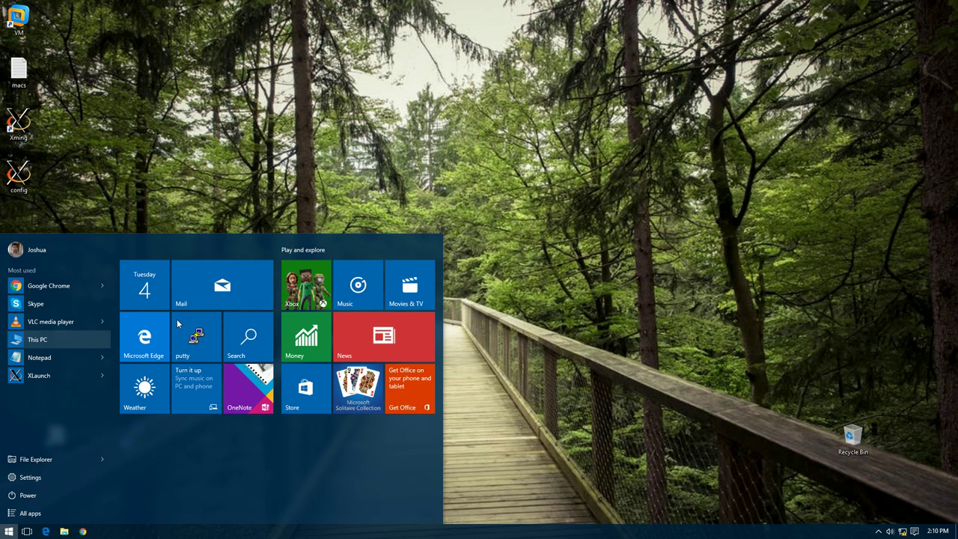
pyautogui.click(53, 344)
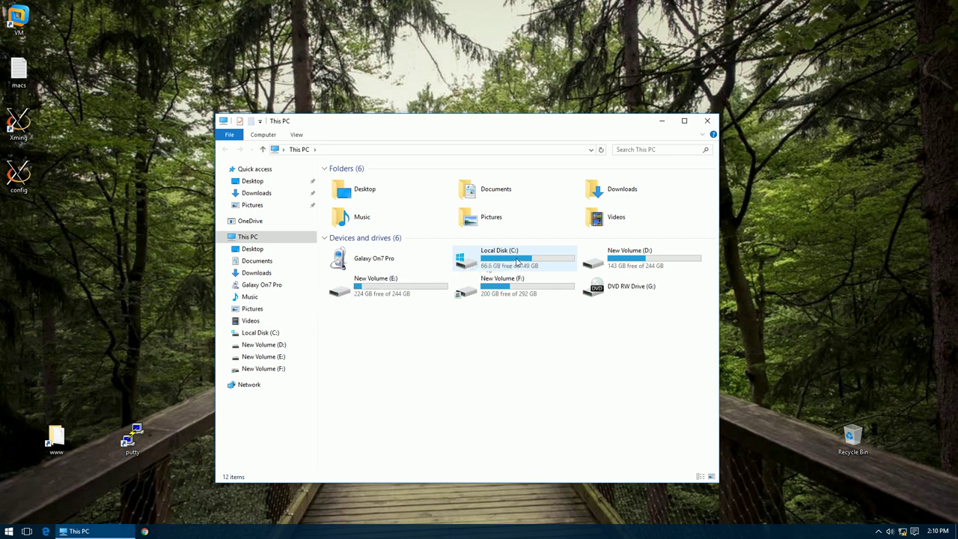
pyautogui.click(516, 261)
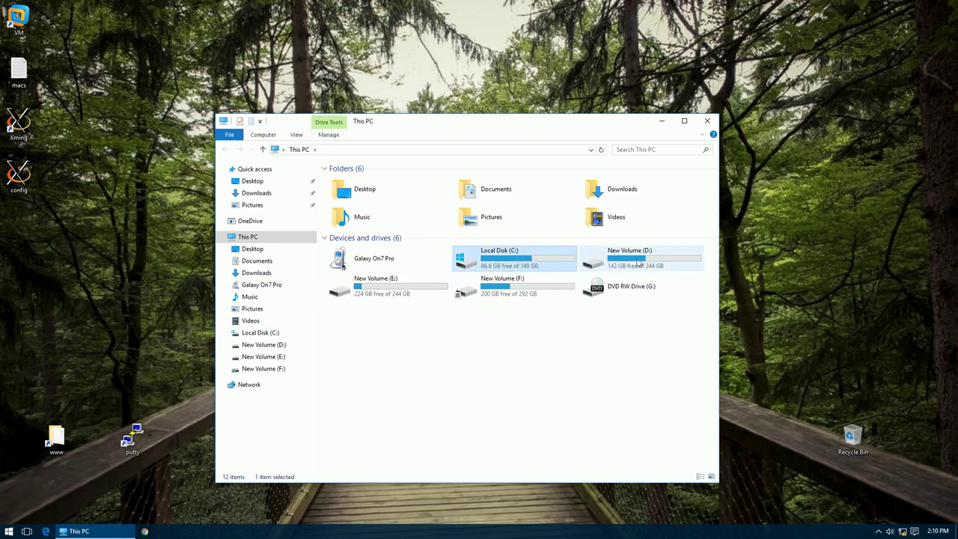
pyautogui.click(662, 262)
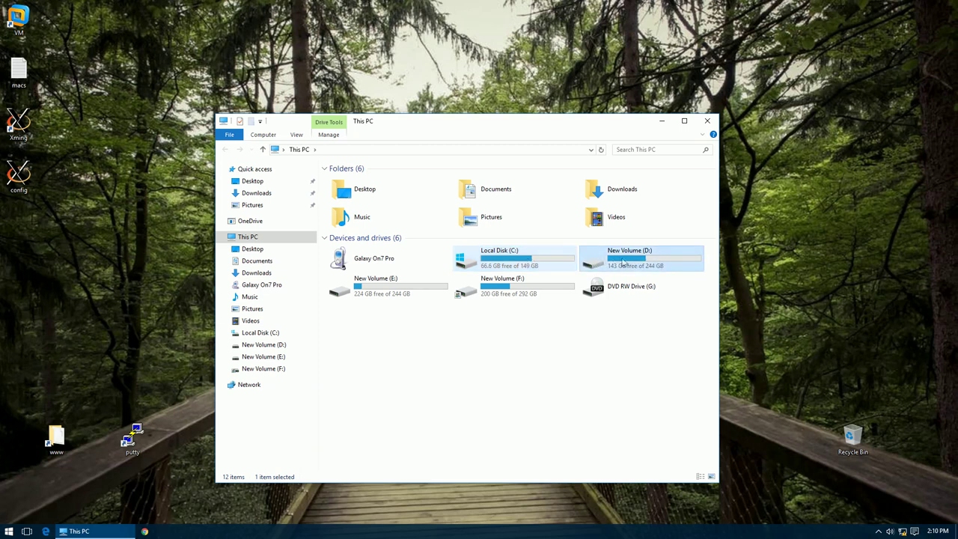
pyautogui.click(515, 261)
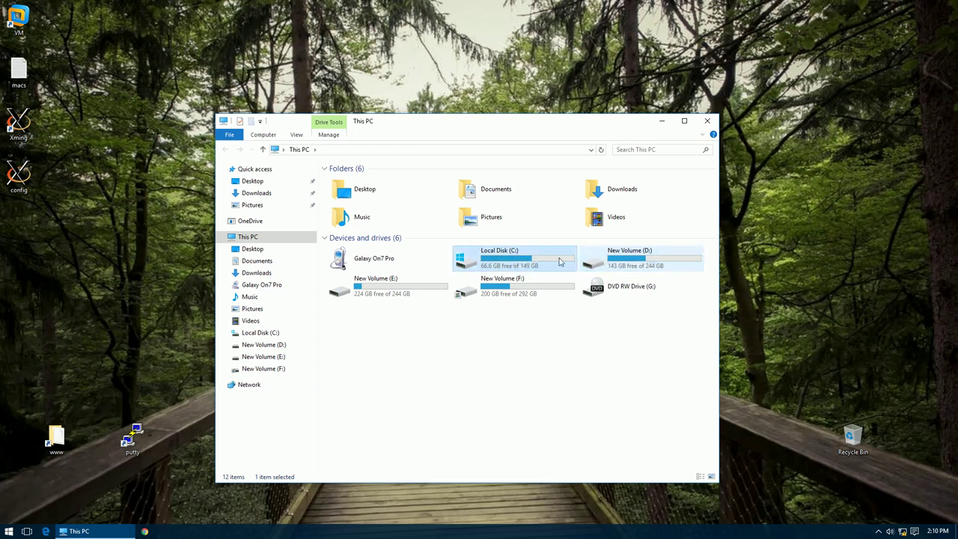
pyautogui.click(646, 262)
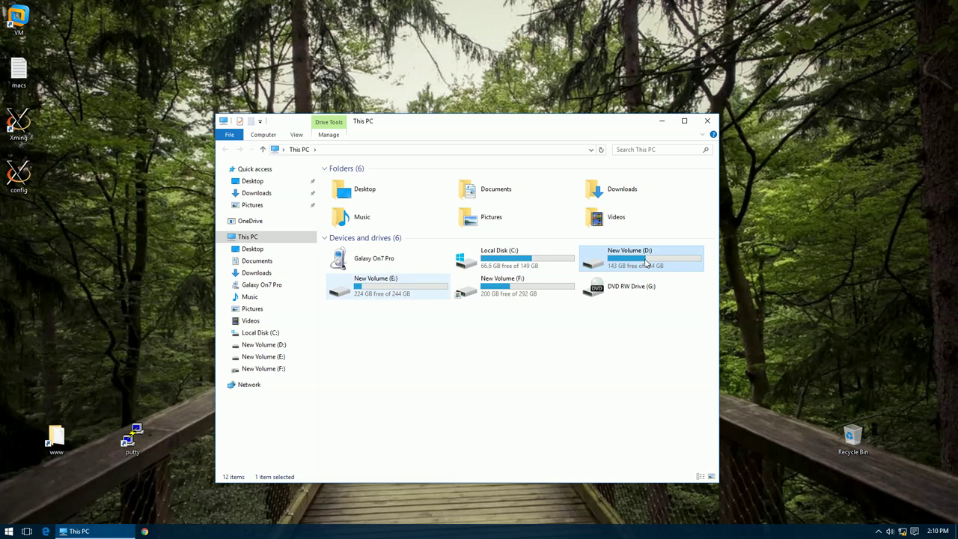
pyautogui.click(380, 289)
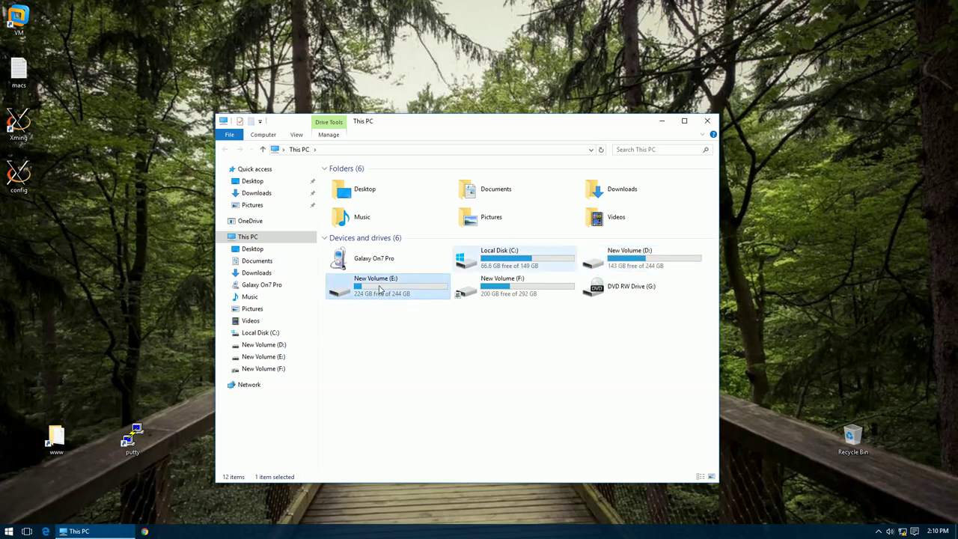
pyautogui.click(512, 264)
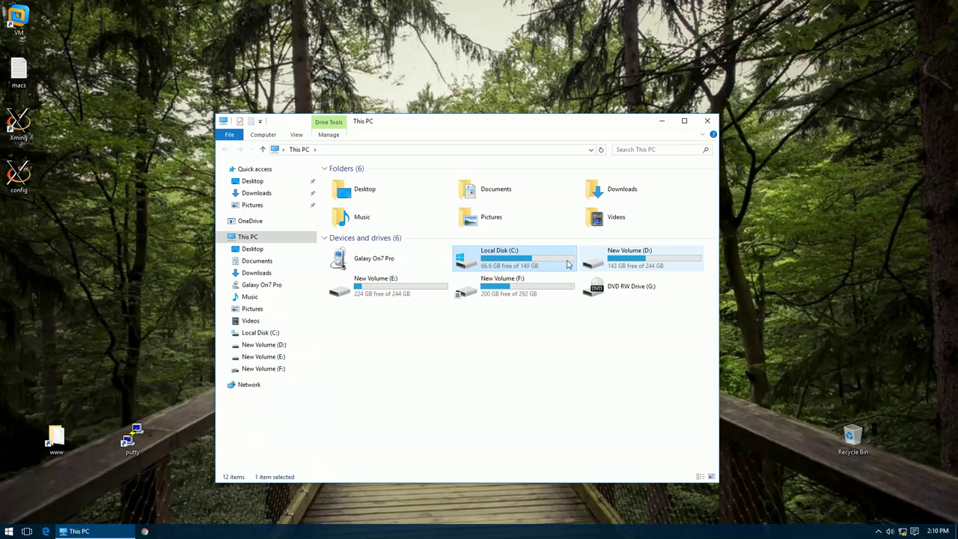
pyautogui.click(636, 262)
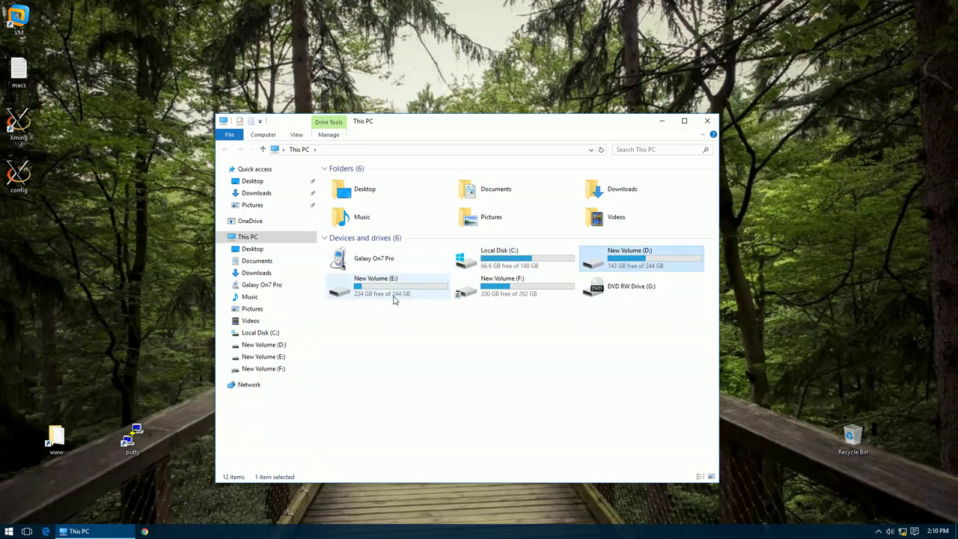
pyautogui.click(394, 298)
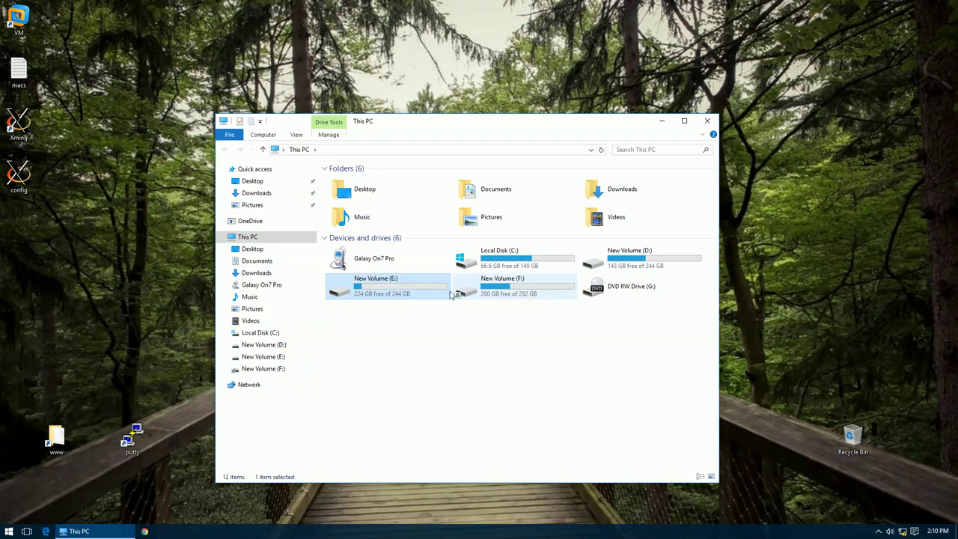
pyautogui.click(507, 291)
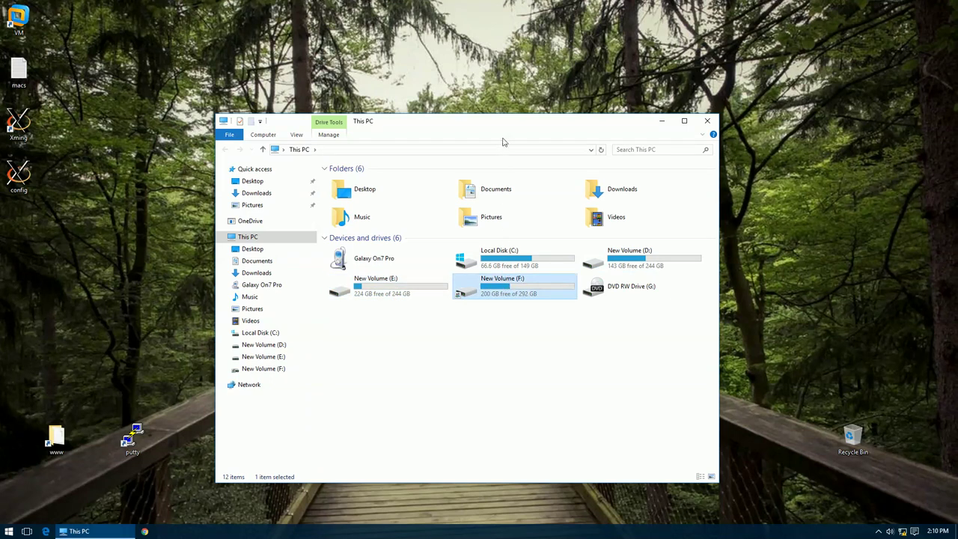
# Step: Make the This PC window taller, shift it slightly sideways, and clear the drive selection
pyautogui.moveTo(502, 114); pyautogui.dragTo(502, 64)
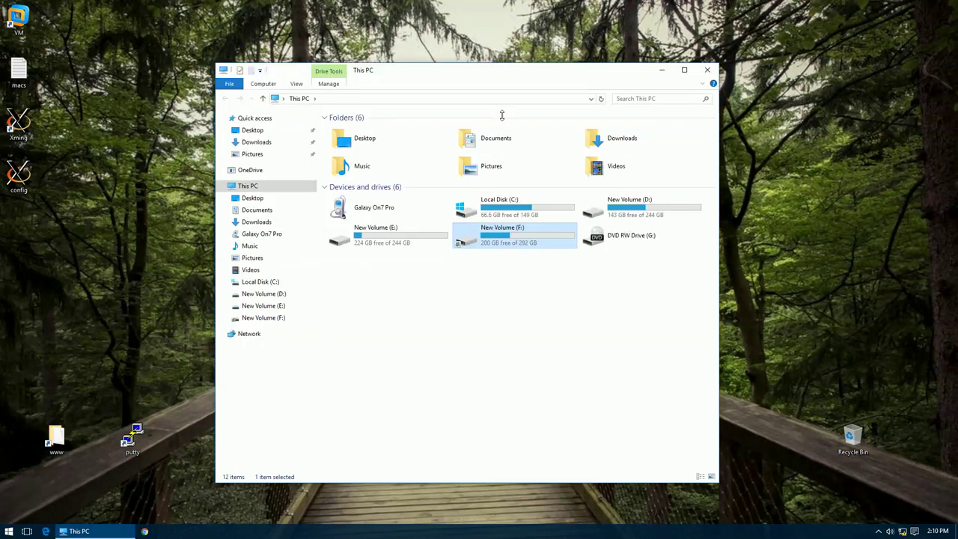
pyautogui.moveTo(538, 74); pyautogui.dragTo(511, 74)
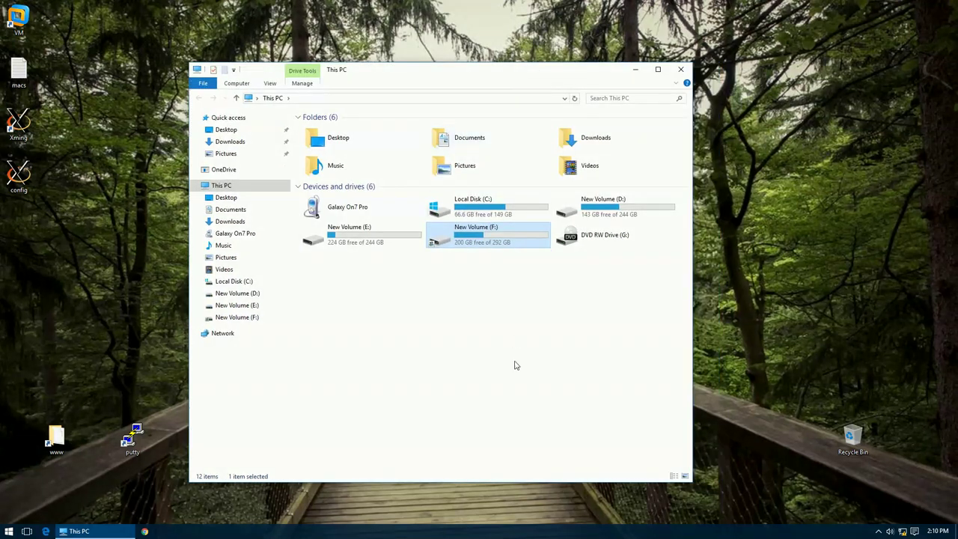
pyautogui.click(514, 365)
# Step: Compare Local Disk (C:) with New Volume (D:) in This PC, finishing with Local Disk (C:) selected
pyautogui.press('Up')
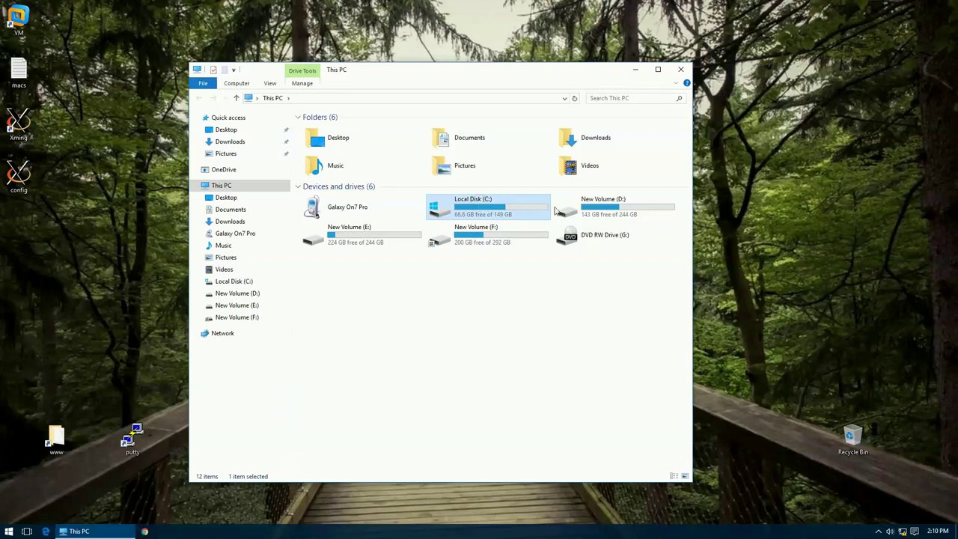
pyautogui.click(638, 208)
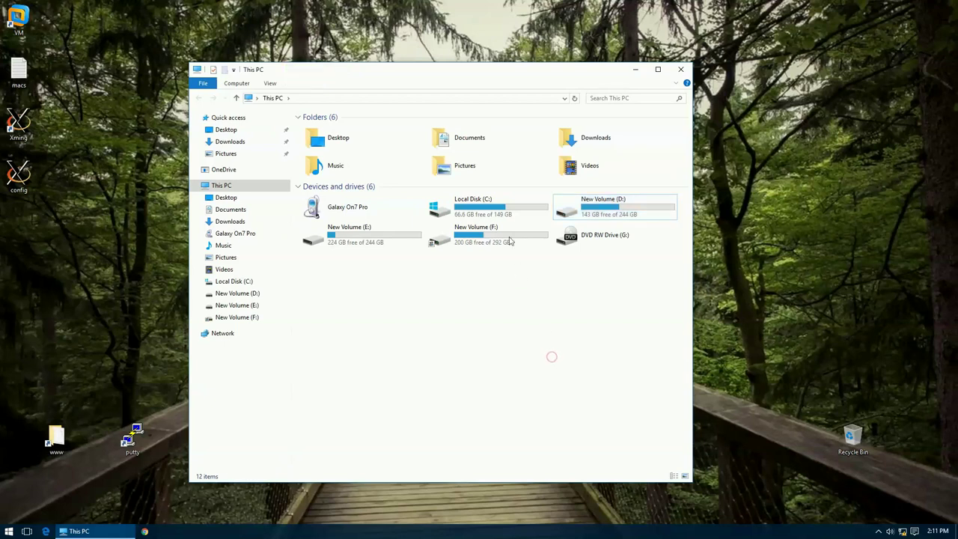
pyautogui.click(494, 204)
pyautogui.click(493, 254)
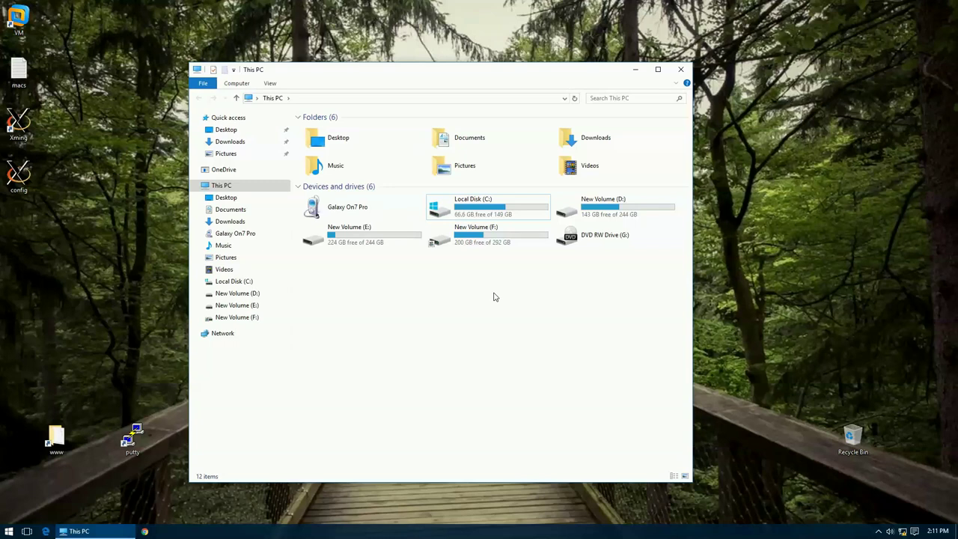
pyautogui.click(502, 218)
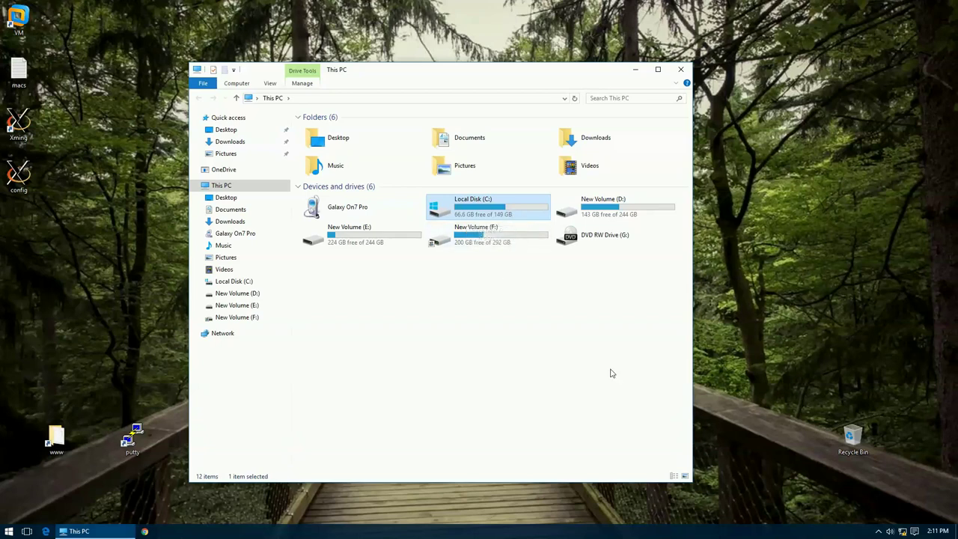
# Step: Highlight the C:, D:, E: and F: drives and DVD RW Drive (G:) in This PC, then clear the selection
pyautogui.click(635, 215)
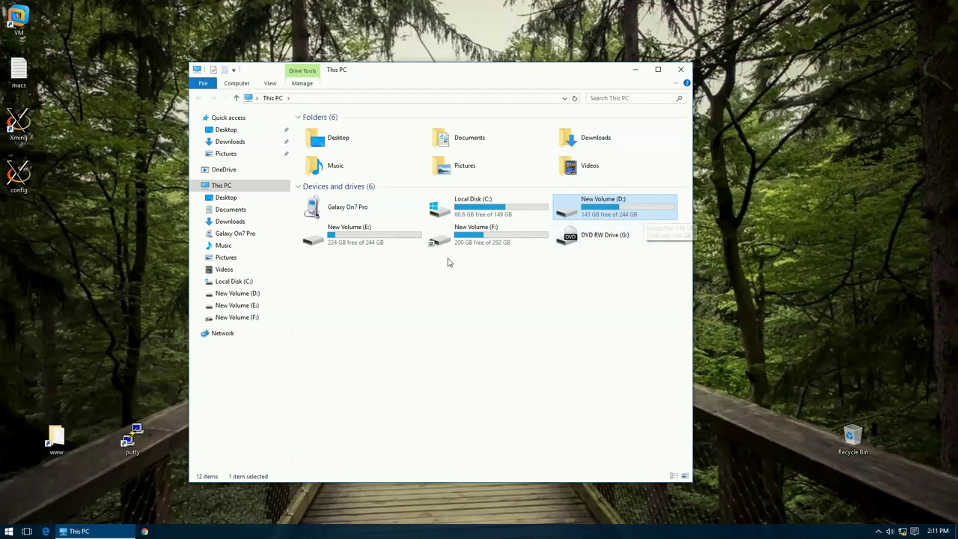
pyautogui.click(368, 244)
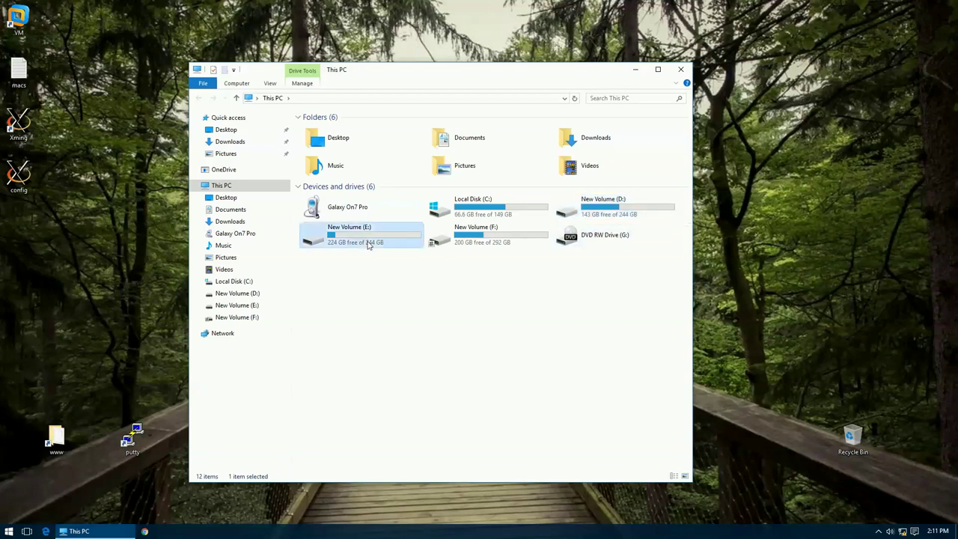
pyautogui.click(508, 246)
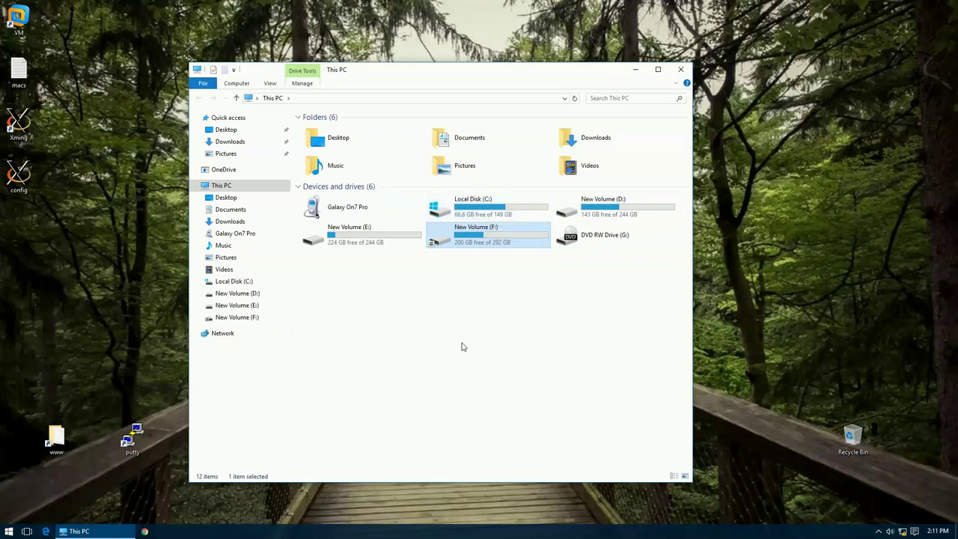
pyautogui.click(486, 209)
pyautogui.click(599, 210)
pyautogui.click(415, 241)
pyautogui.click(443, 239)
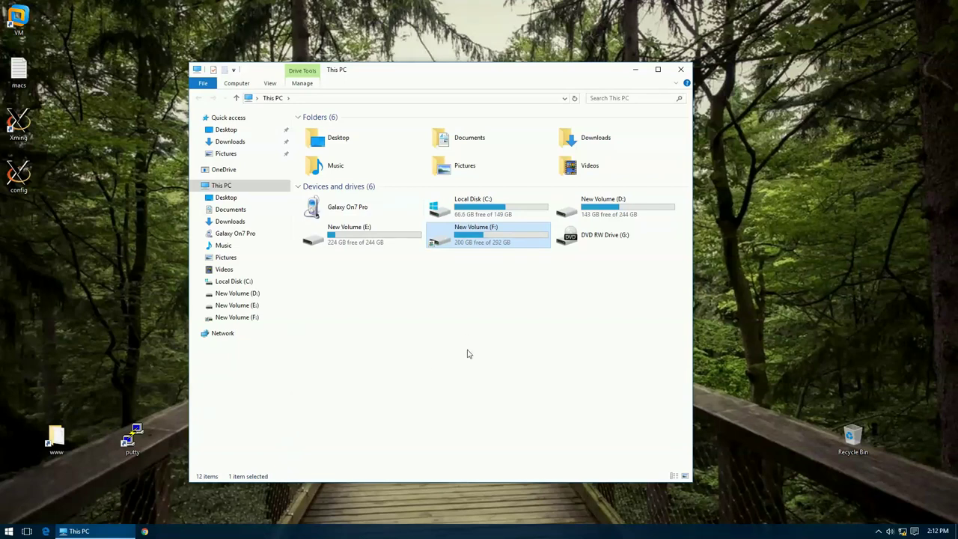
pyautogui.doubleClick(607, 238)
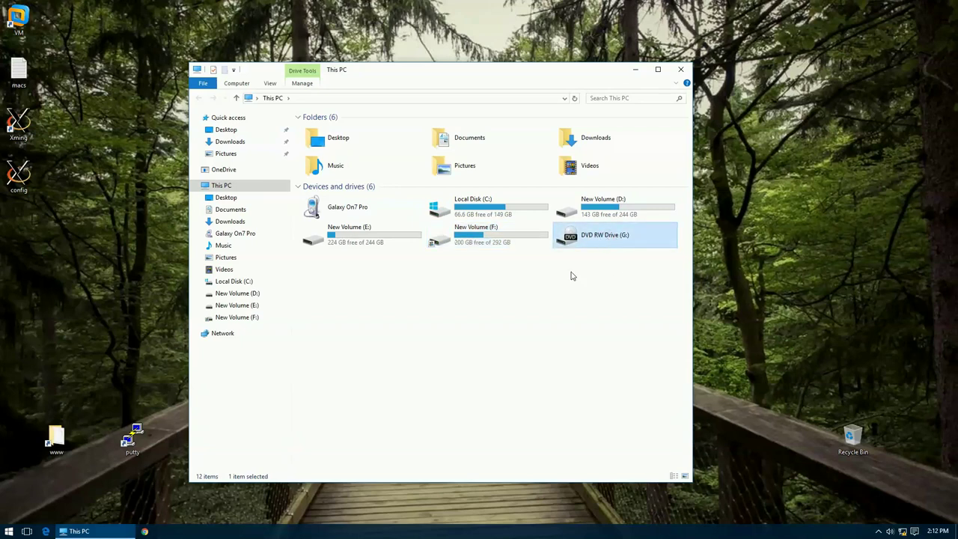
pyautogui.click(496, 352)
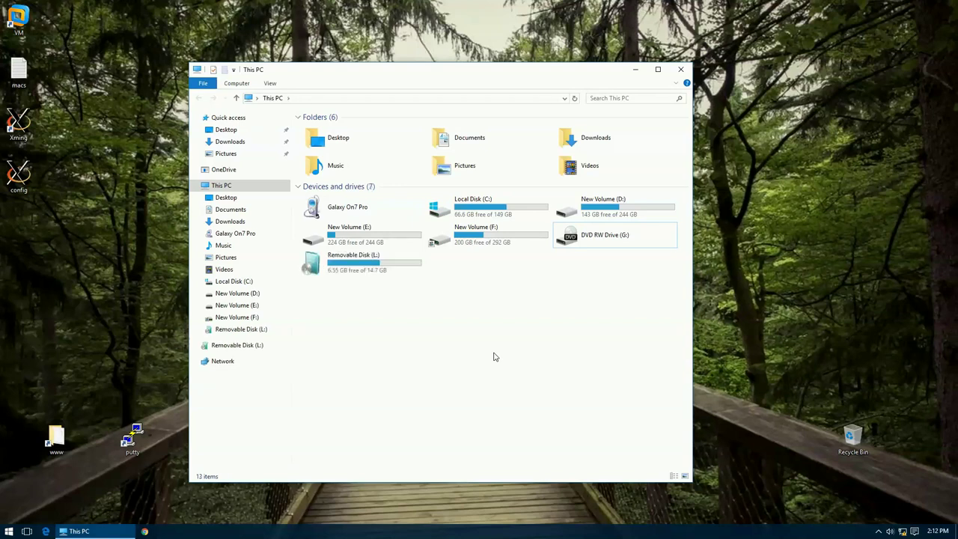
# Step: Open Removable Disk (L:), view its contents, then return to This PC with nothing selected
pyautogui.click(372, 260)
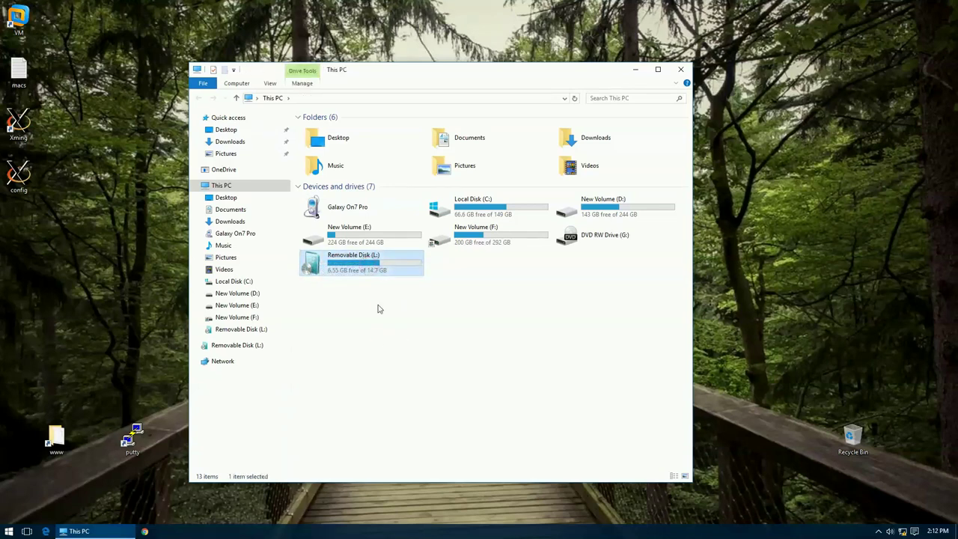
pyautogui.click(397, 360)
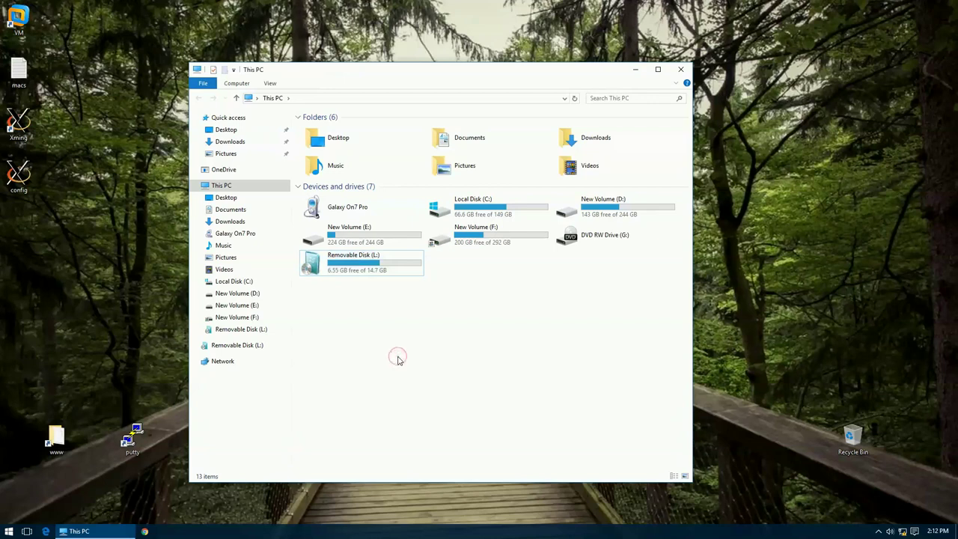
pyautogui.doubleClick(368, 267)
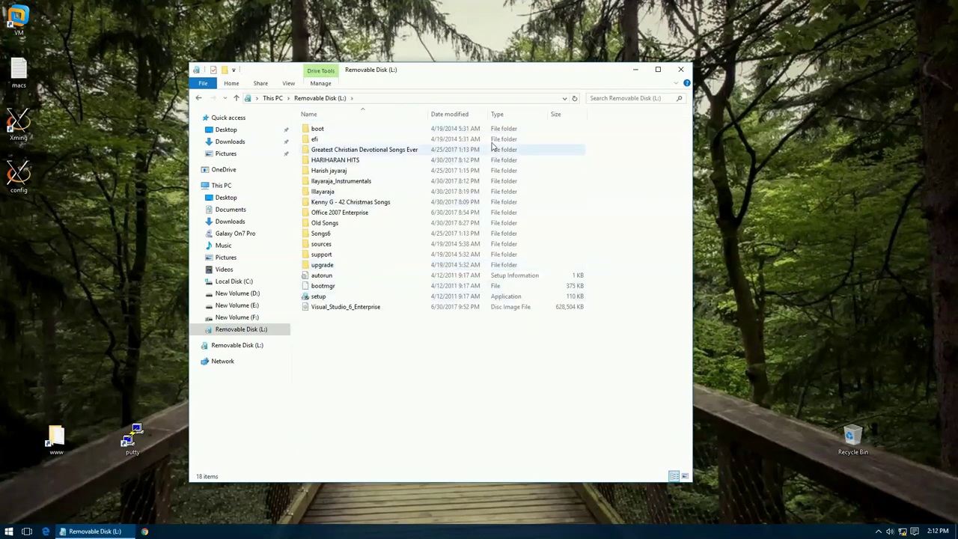
pyautogui.click(329, 223)
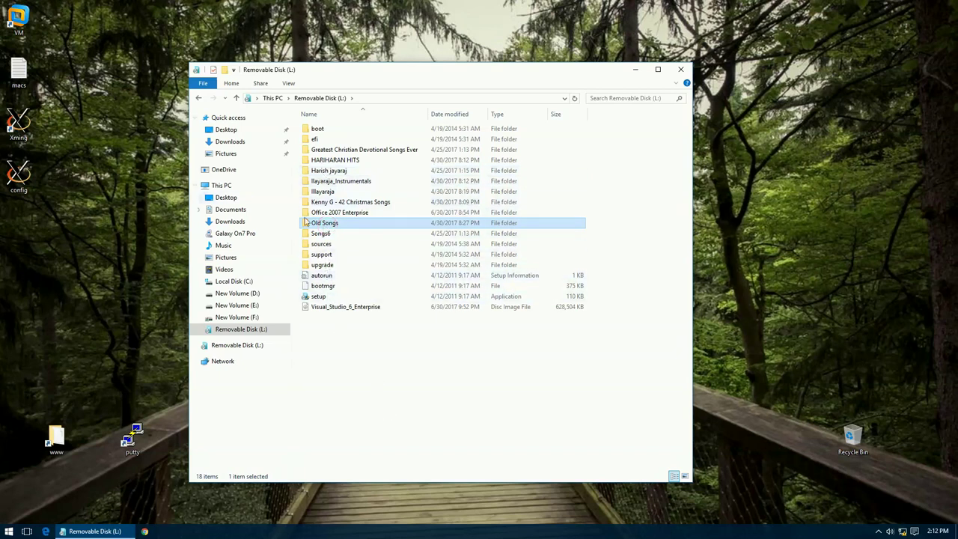
pyautogui.click(273, 98)
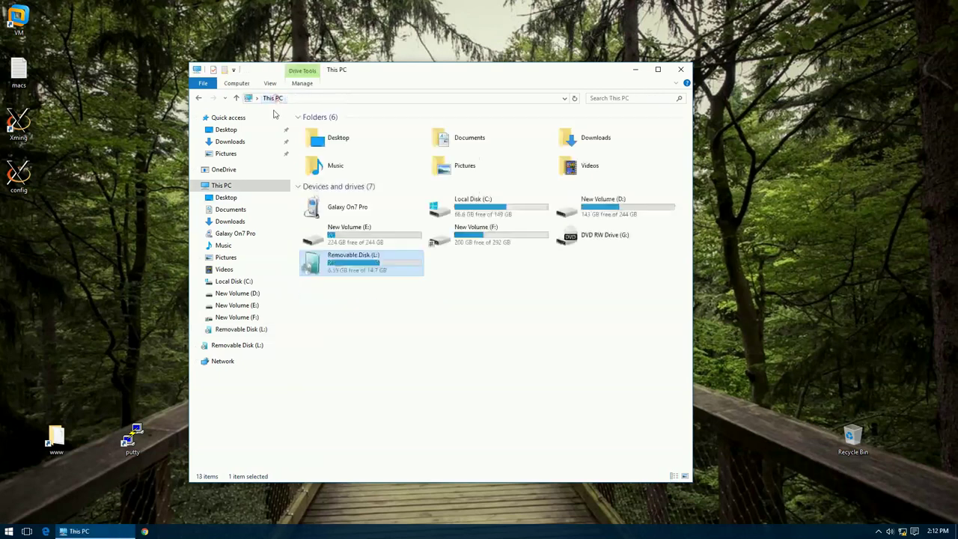
pyautogui.click(491, 368)
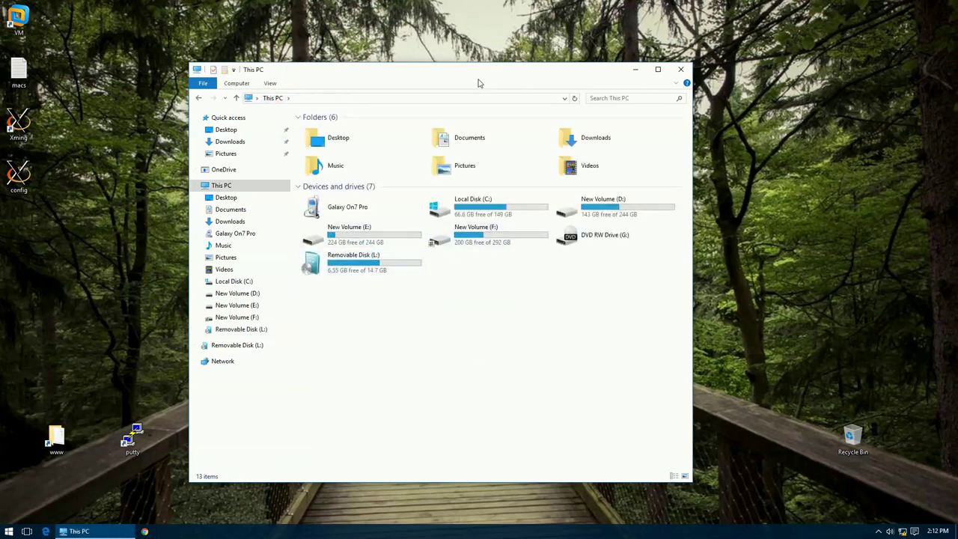
# Step: Shift the This PC window slightly and highlight Local Disk (C:) followed by New Volume (D:)
pyautogui.moveTo(479, 81); pyautogui.dragTo(469, 80)
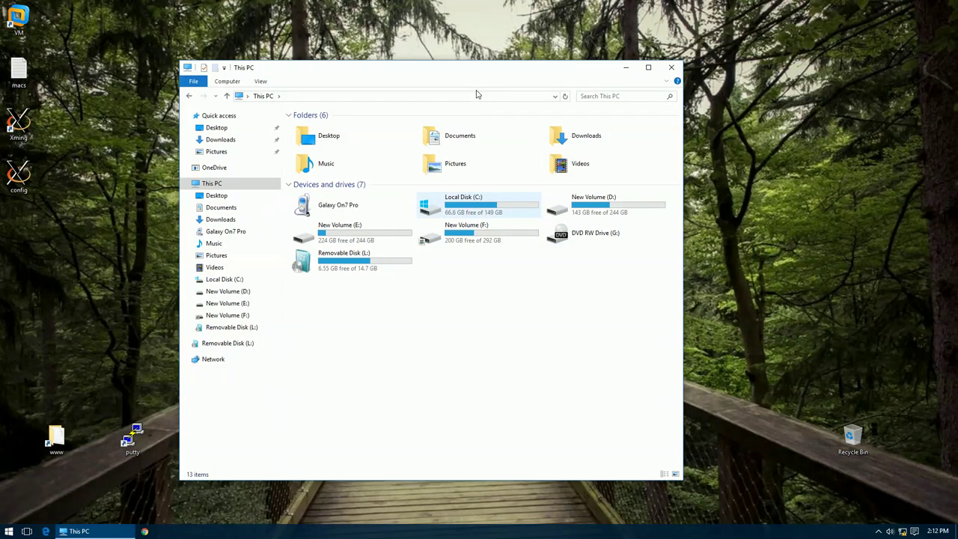
pyautogui.click(486, 213)
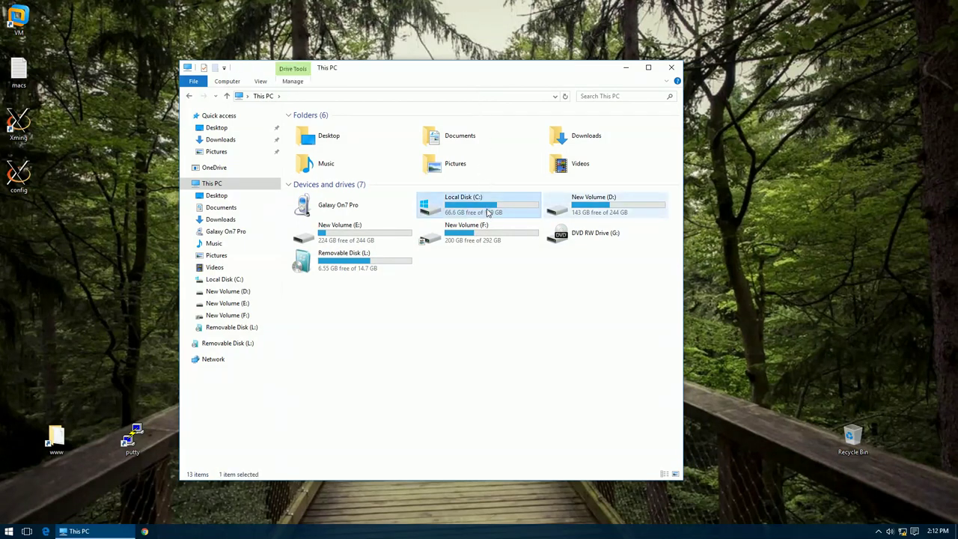
pyautogui.click(611, 204)
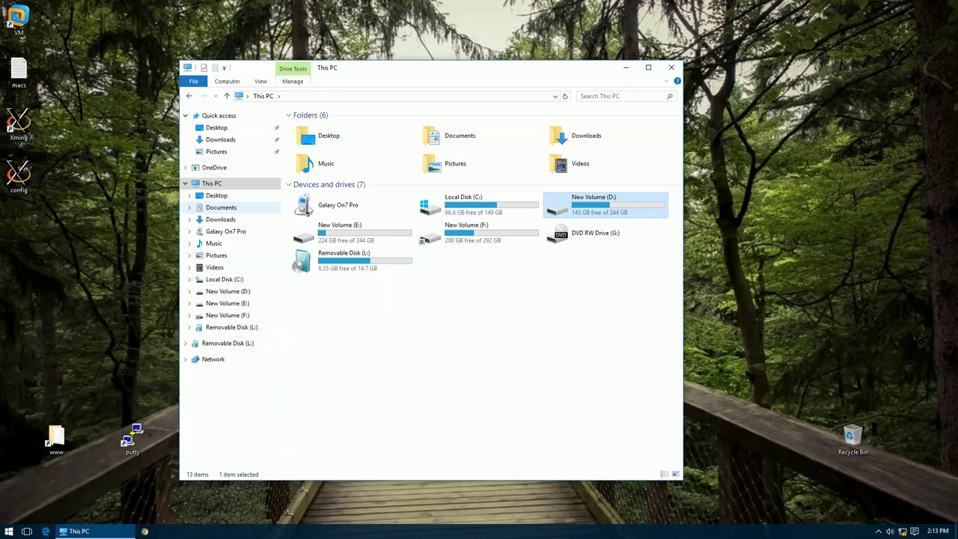
# Step: Browse the Documents, Downloads, Galaxy On7 Pro, Music, Pictures and Videos locations under This PC in turn
pyautogui.click(221, 209)
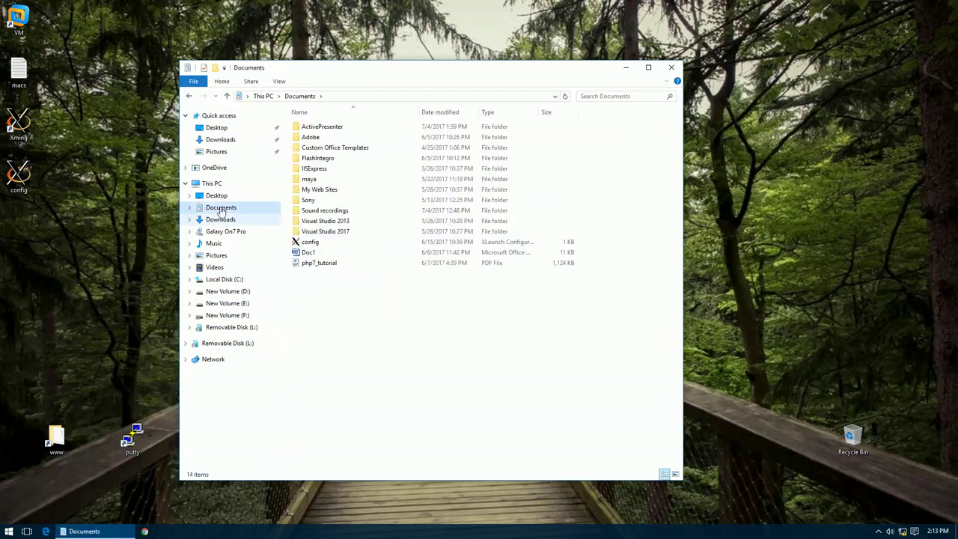
pyautogui.click(220, 220)
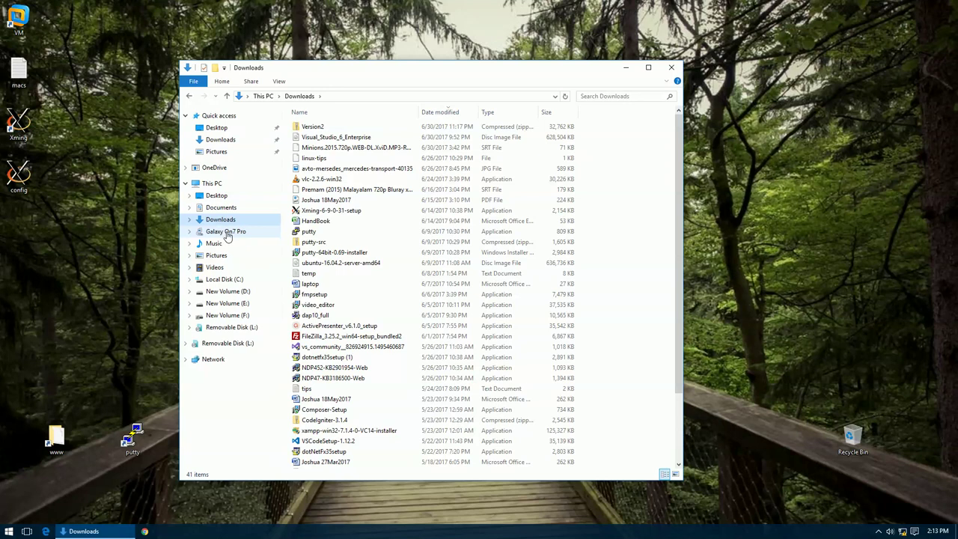
pyautogui.click(225, 233)
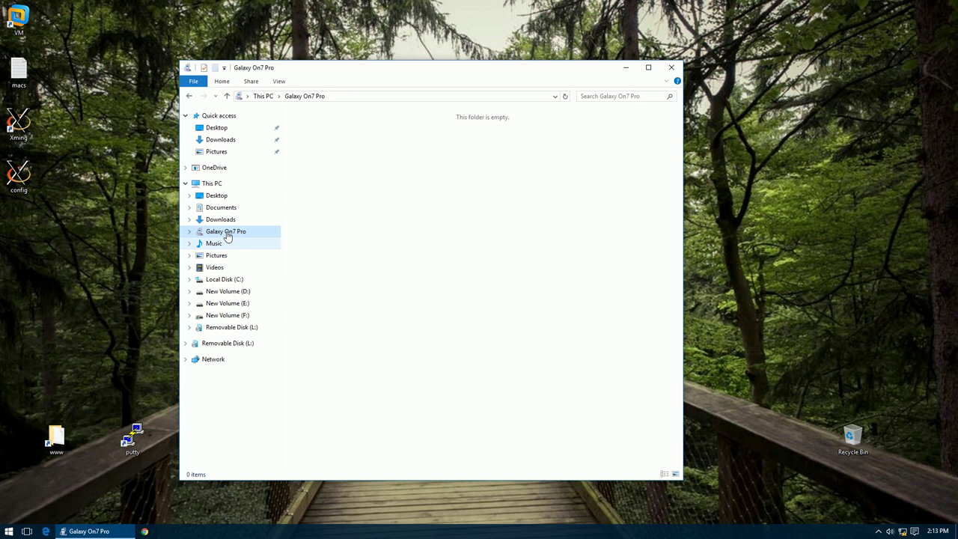
pyautogui.click(214, 245)
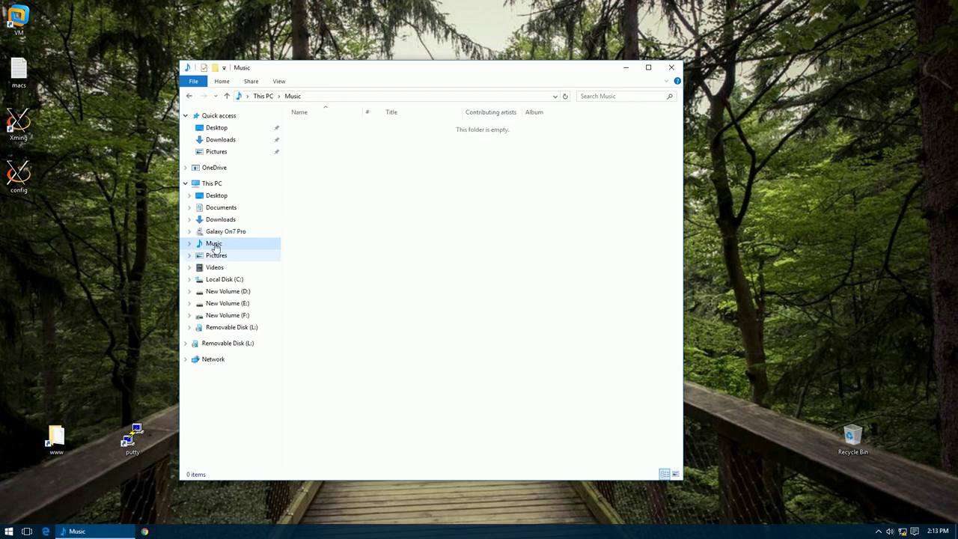
pyautogui.click(217, 257)
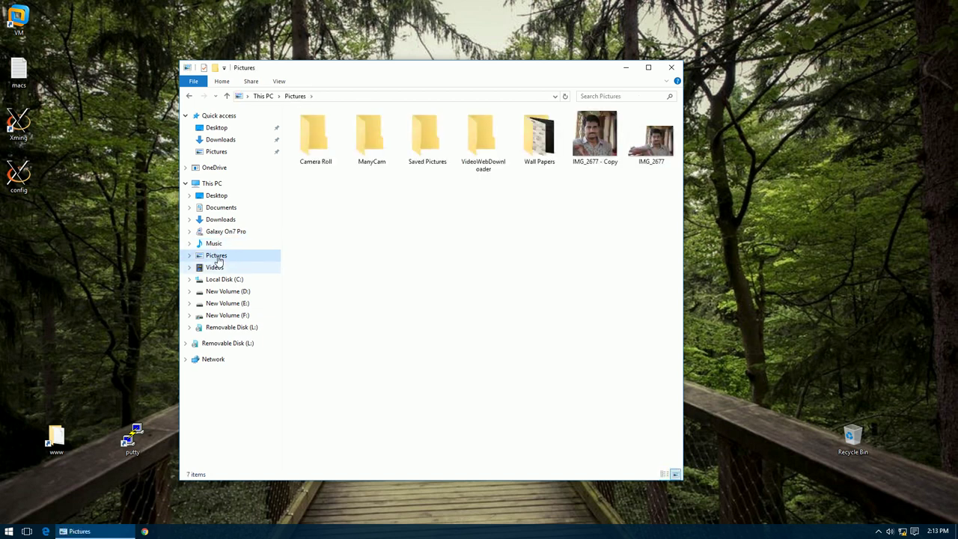
pyautogui.click(217, 270)
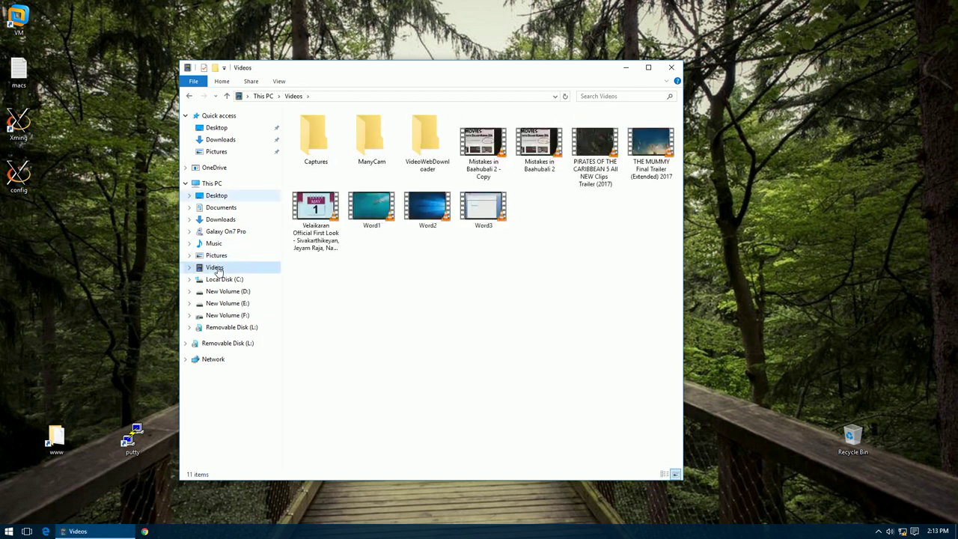
# Step: View the Desktop, Documents and Downloads folders under This PC, finishing in Documents
pyautogui.click(217, 198)
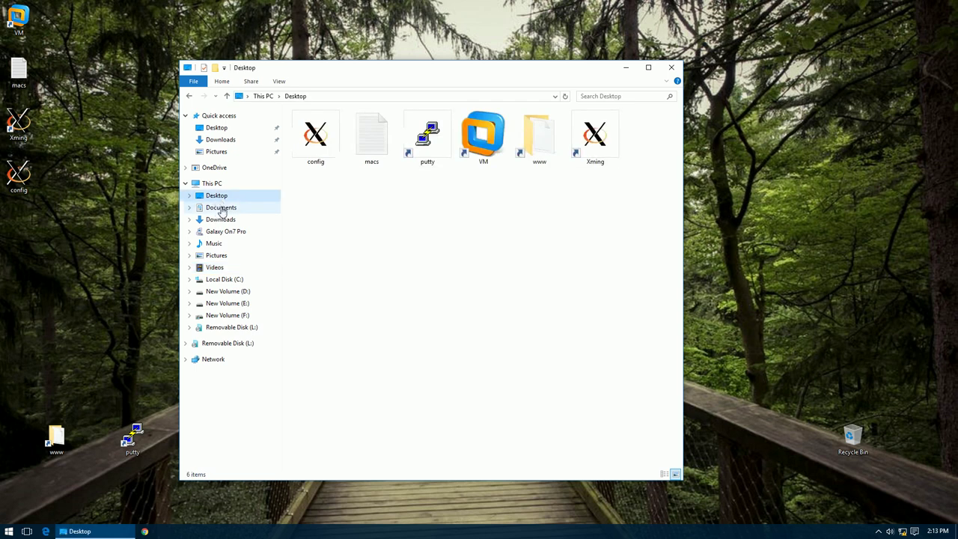
pyautogui.click(220, 208)
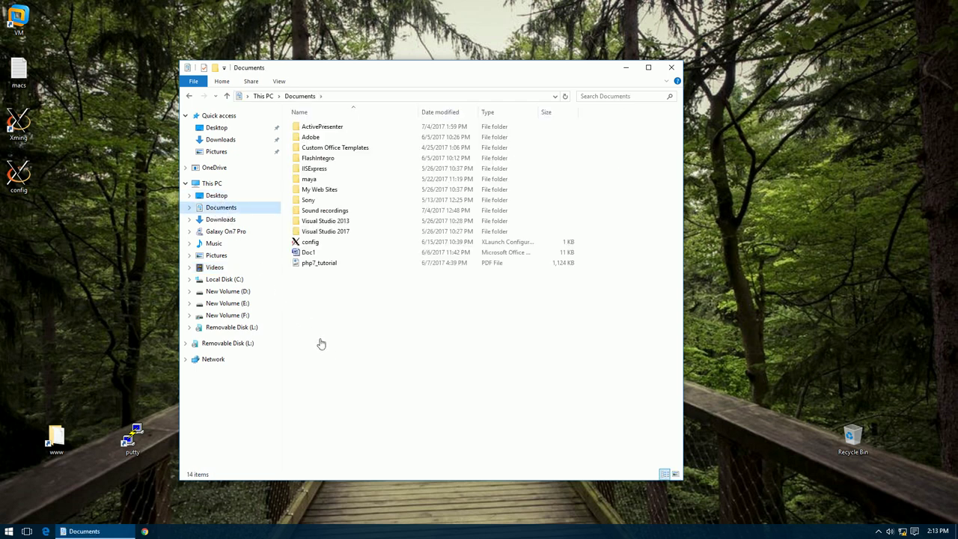
pyautogui.click(337, 365)
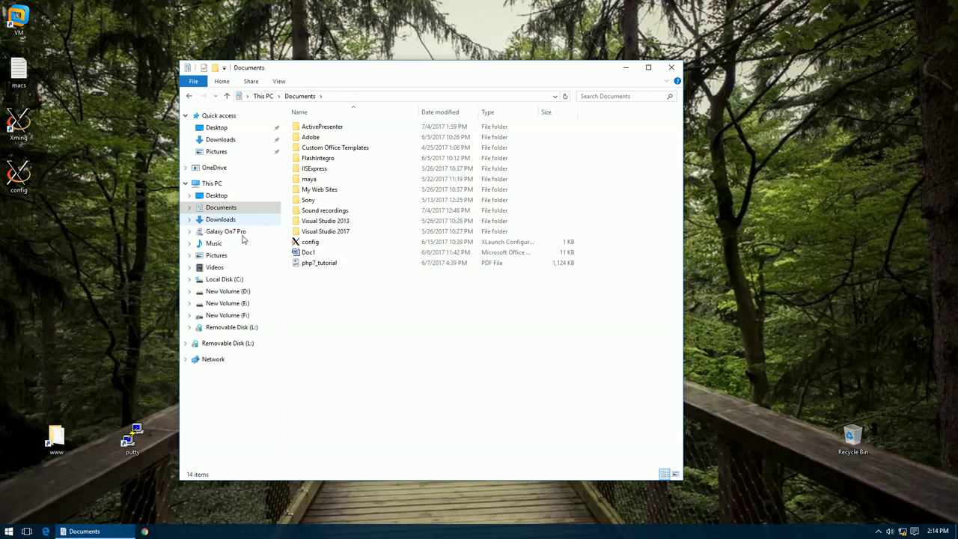
pyautogui.click(221, 222)
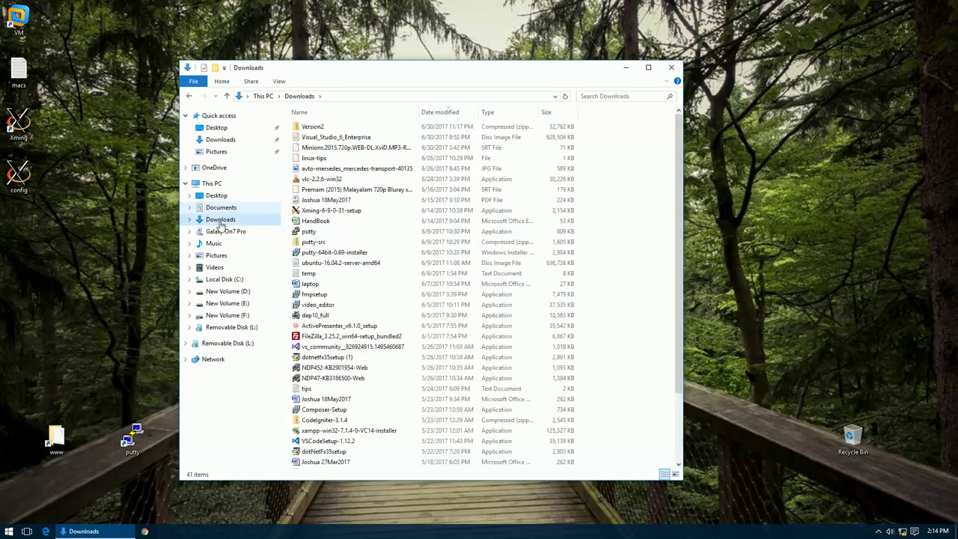
pyautogui.click(221, 210)
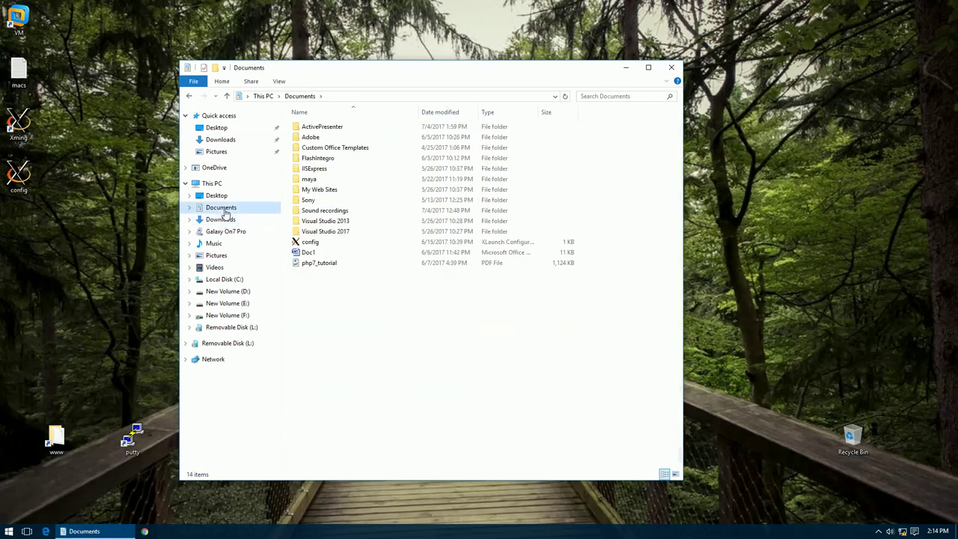
pyautogui.click(381, 329)
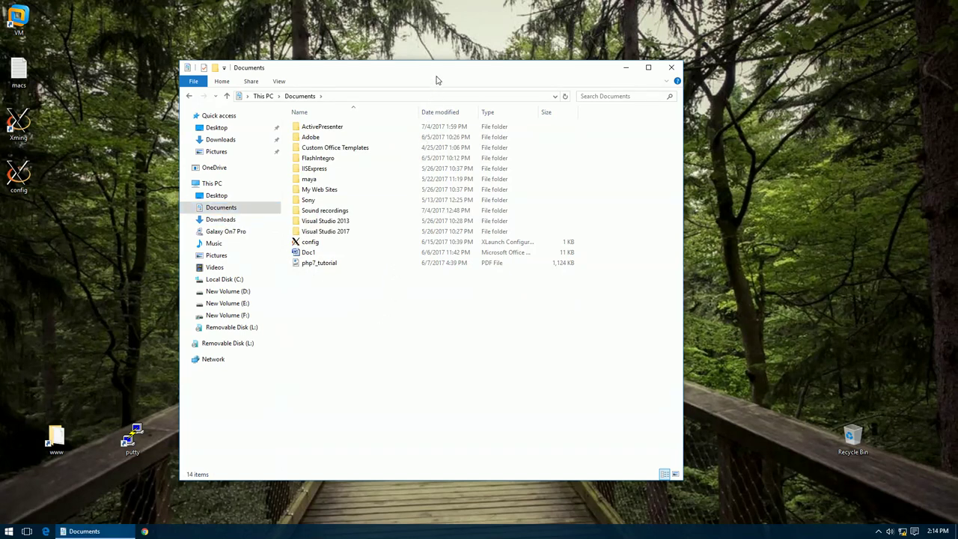
# Step: Move the Documents window toward the desktop's upper-left, search the Start menu for notepad, open Notepad and place it partly over the Documents window
pyautogui.moveTo(437, 80); pyautogui.dragTo(439, 72)
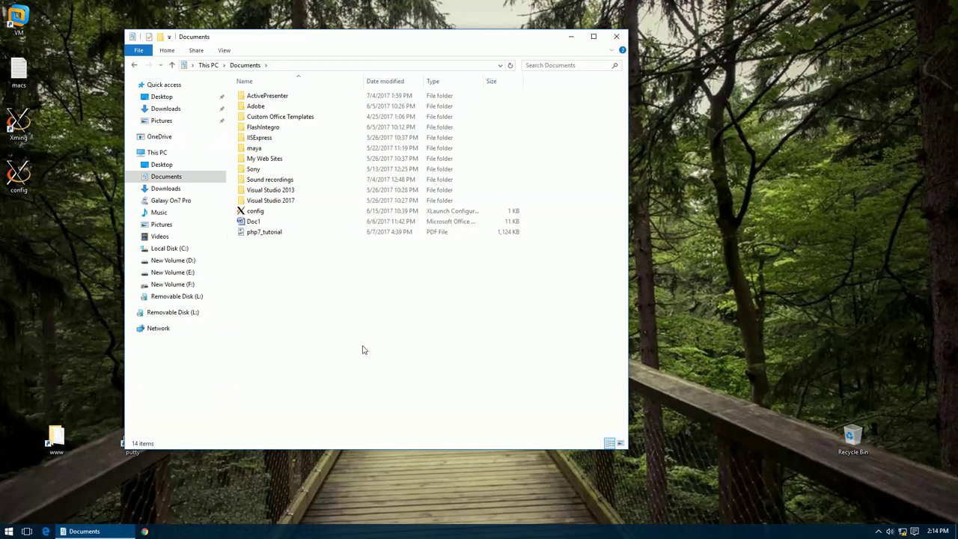
pyautogui.press('super')
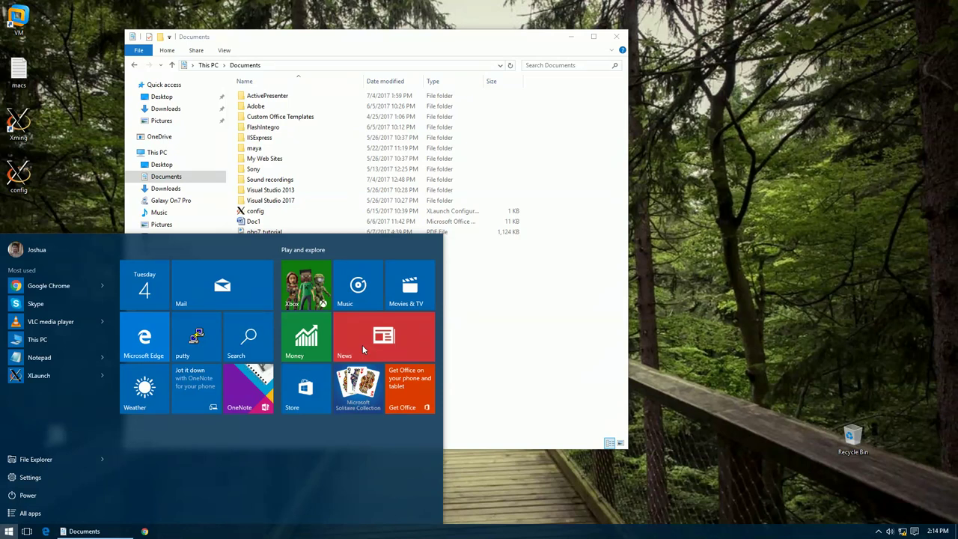
pyautogui.write('notepad')
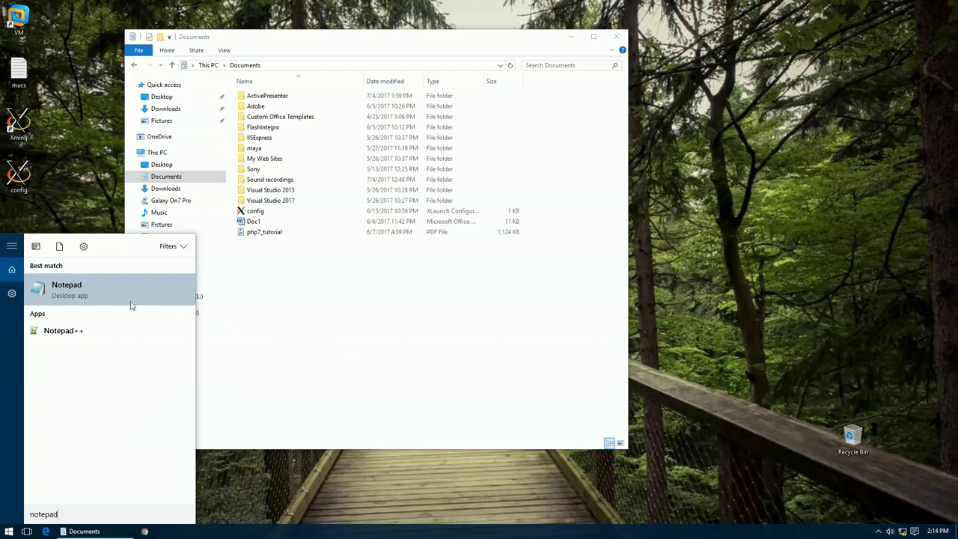
pyautogui.click(77, 294)
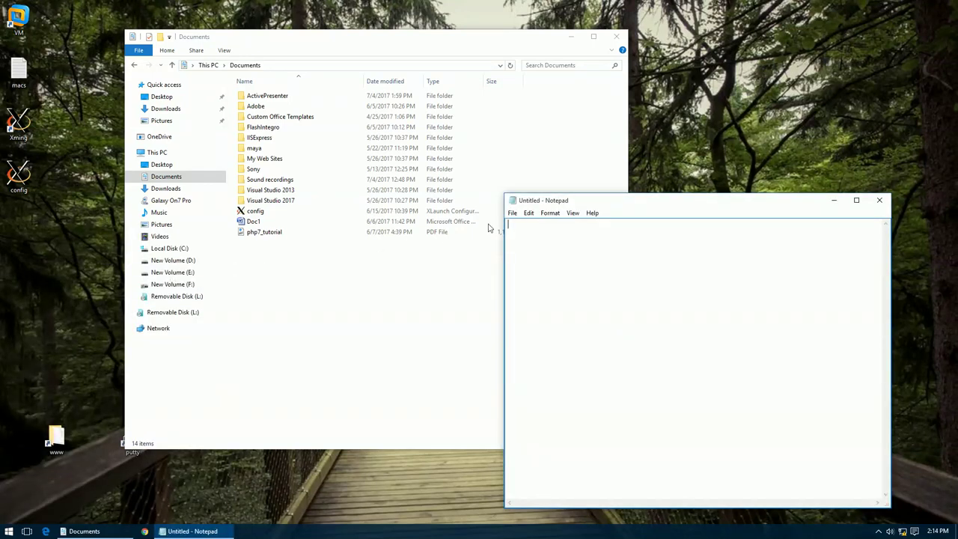
pyautogui.moveTo(643, 201); pyautogui.dragTo(550, 174)
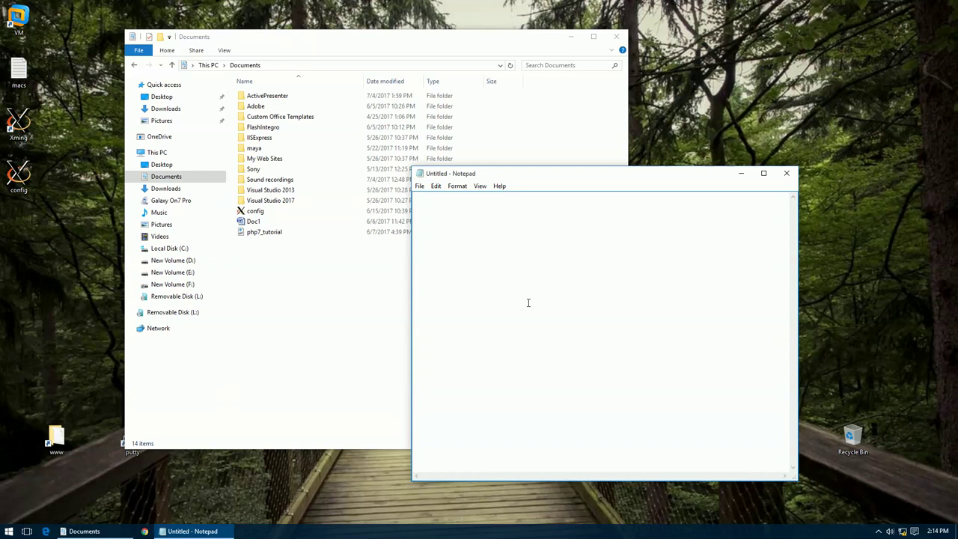
# Step: Write "This is my first notepad document" in the blank Notepad file and prefix the line with "1)"
pyautogui.write('This is my first notepad document')
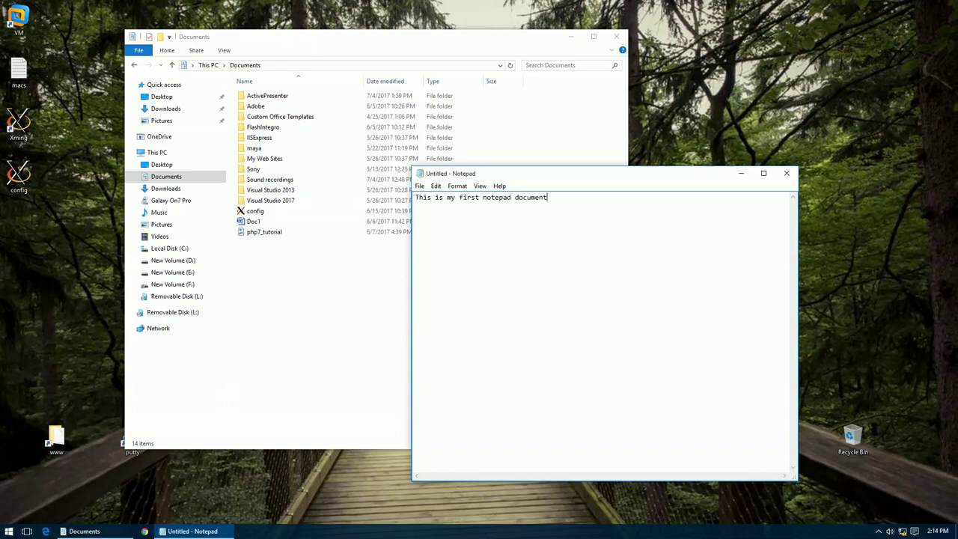
pyautogui.click(415, 197)
pyautogui.click(528, 302)
pyautogui.press('Home')
pyautogui.write('1)')
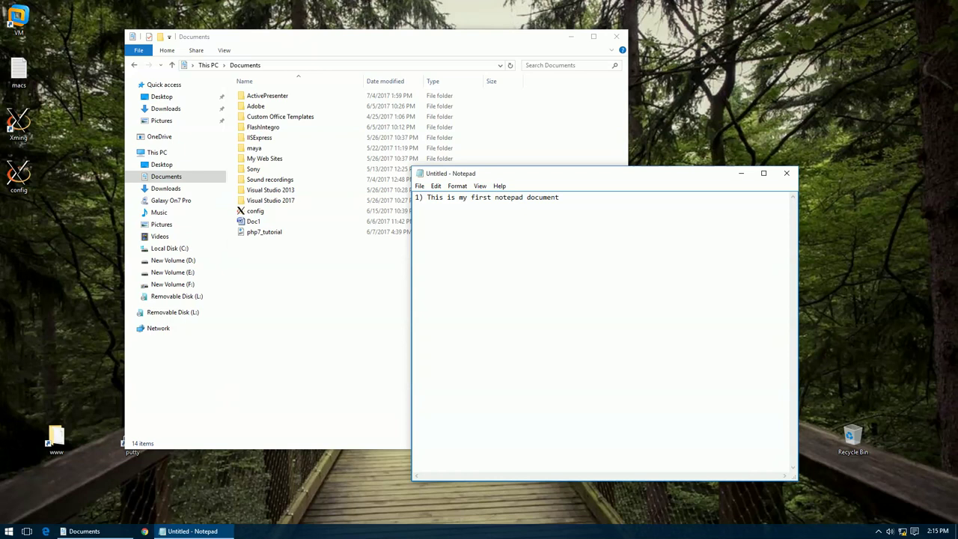
# Step: Copy the first line, paste it two lines below and renumber the copy as "2)"
pyautogui.moveTo(558, 197); pyautogui.dragTo(410, 193)
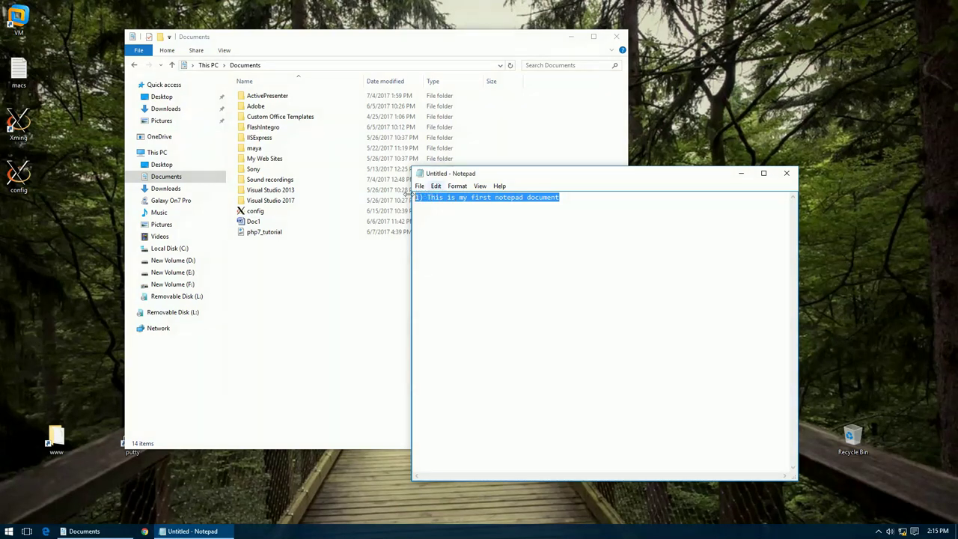
pyautogui.click(436, 187)
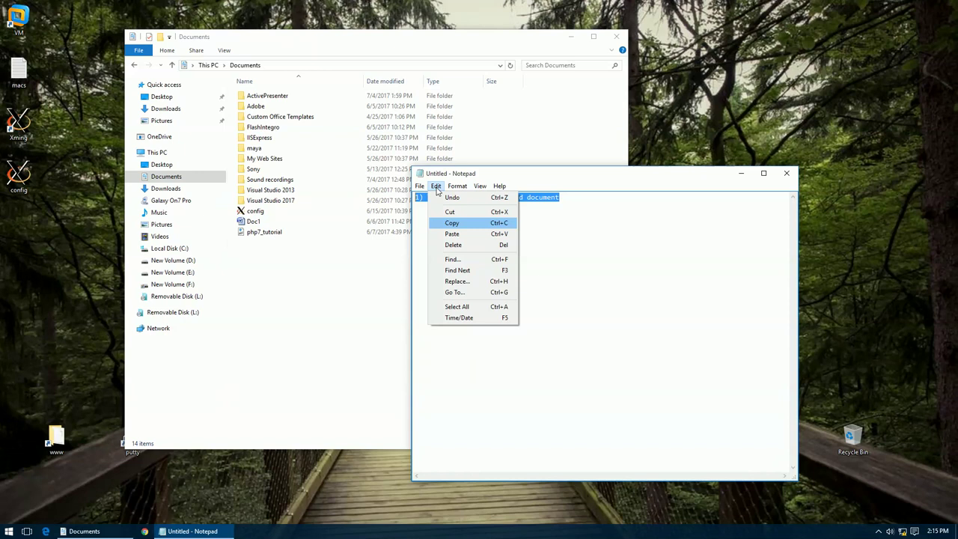
pyautogui.click(452, 225)
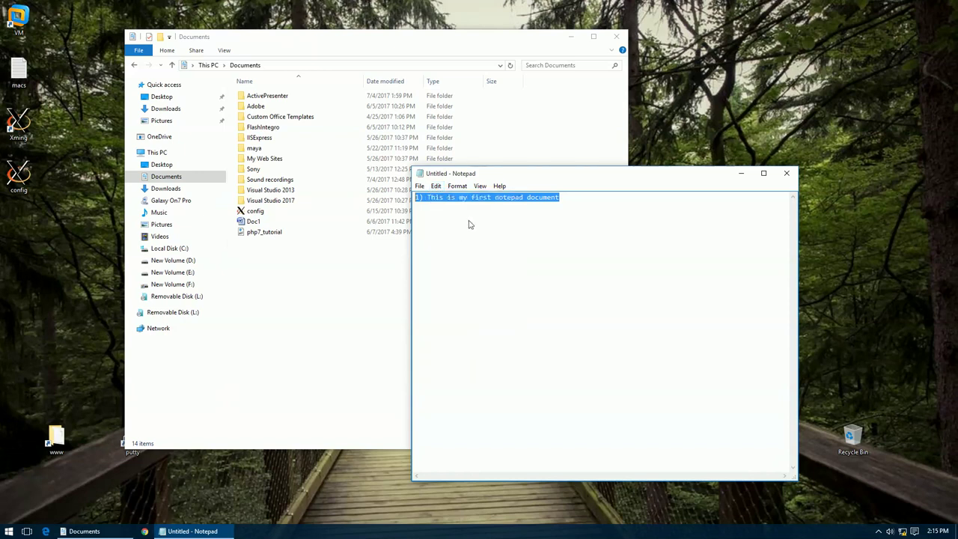
pyautogui.click(588, 200)
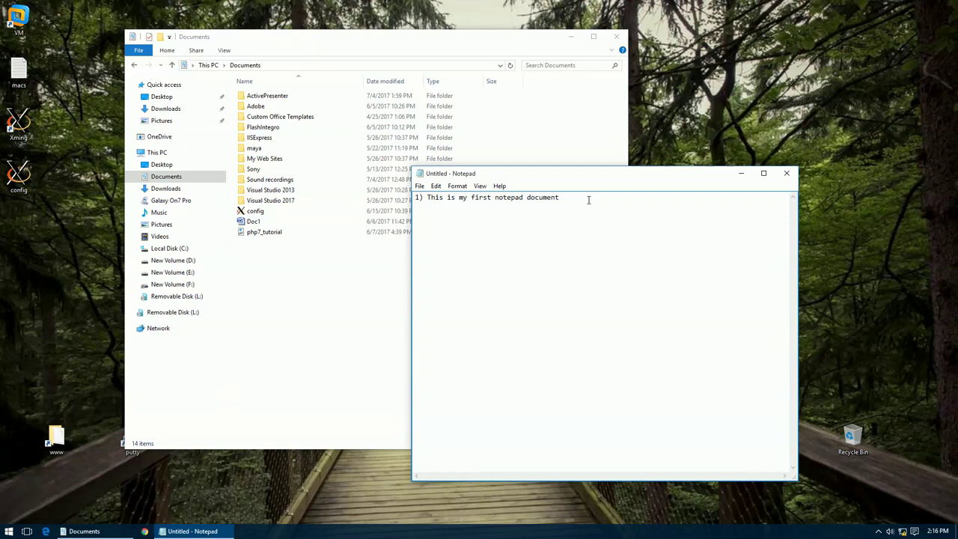
pyautogui.hotkey('alt', 'e')
pyautogui.click(437, 187)
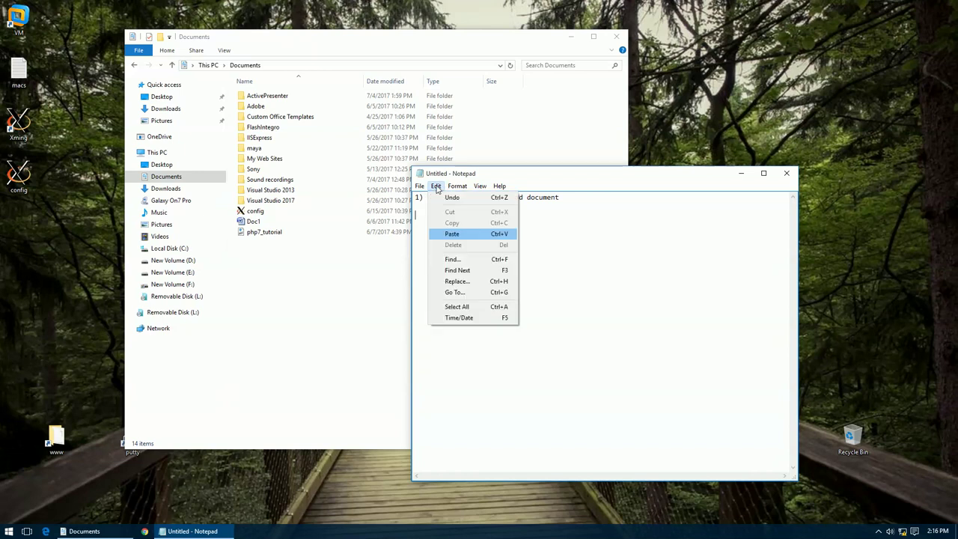
pyautogui.click(452, 236)
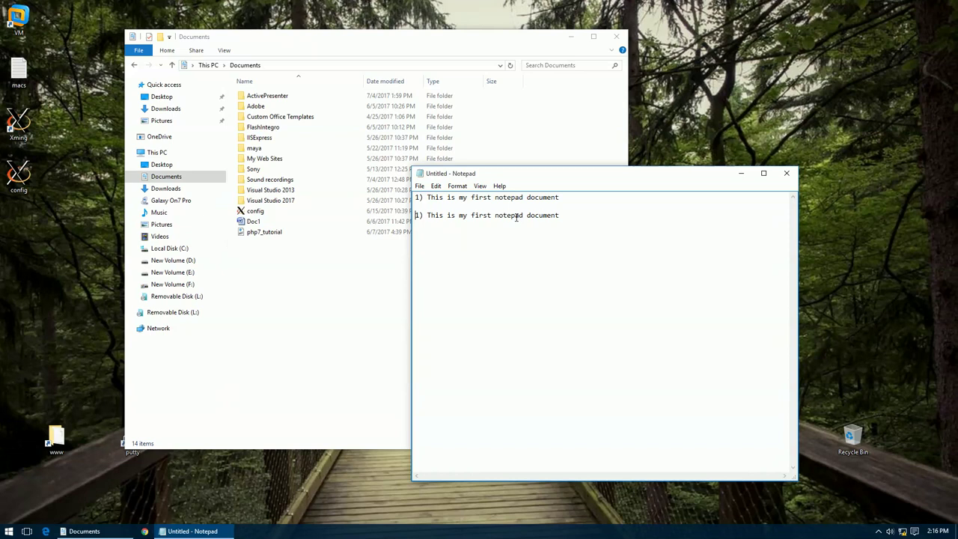
pyautogui.press('Delete')
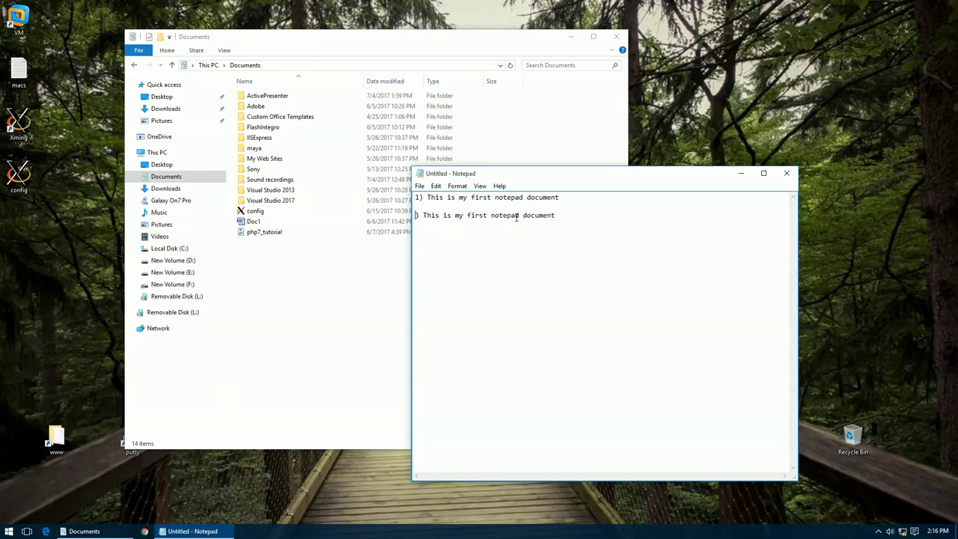
pyautogui.write('2')
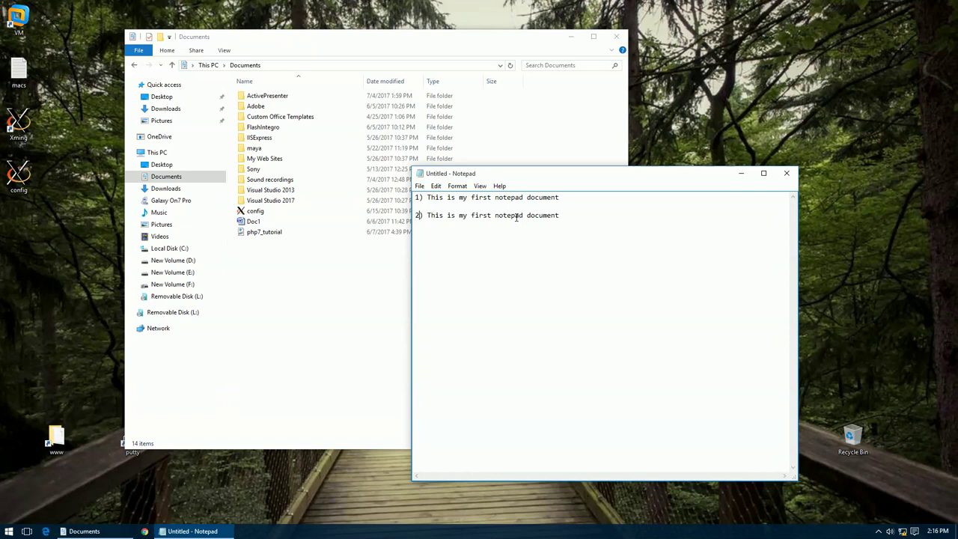
# Step: Practise selecting text in the second line, first character by character and then word by word, and clear the selection
pyautogui.press('End')
pyautogui.hotkey('ctrl', 'Right')
pyautogui.hotkey('ctrl', 'Left')
pyautogui.hotkey('shift', 'Left')
pyautogui.hotkey('shift', 'Right')
pyautogui.hotkey('shift', 'Right')
pyautogui.hotkey('shift', 'Right')
pyautogui.hotkey('shift', 'Right')
pyautogui.hotkey('shift', 'Right')
pyautogui.hotkey('shift', 'Right')
pyautogui.hotkey('shift', 'Right')
pyautogui.hotkey('shift', 'Right')
pyautogui.hotkey('shift', 'Right')
pyautogui.hotkey('shift', 'Right')
pyautogui.hotkey('shift', 'Right')
pyautogui.hotkey('shift', 'Right')
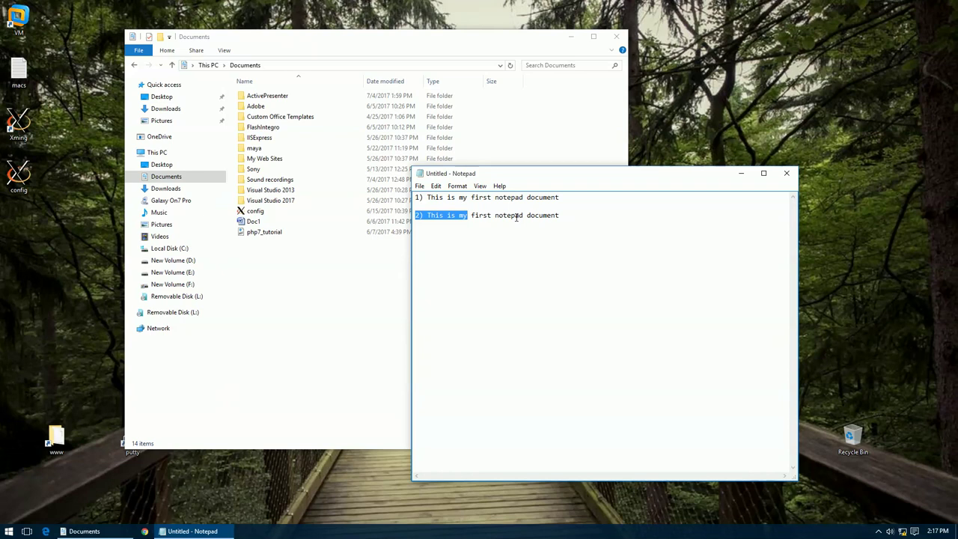
pyautogui.hotkey('ctrl', 'shift', 'Right')
pyautogui.hotkey('ctrl', 'shift', 'Right')
pyautogui.moveTo(516, 216); pyautogui.dragTo(516, 216)
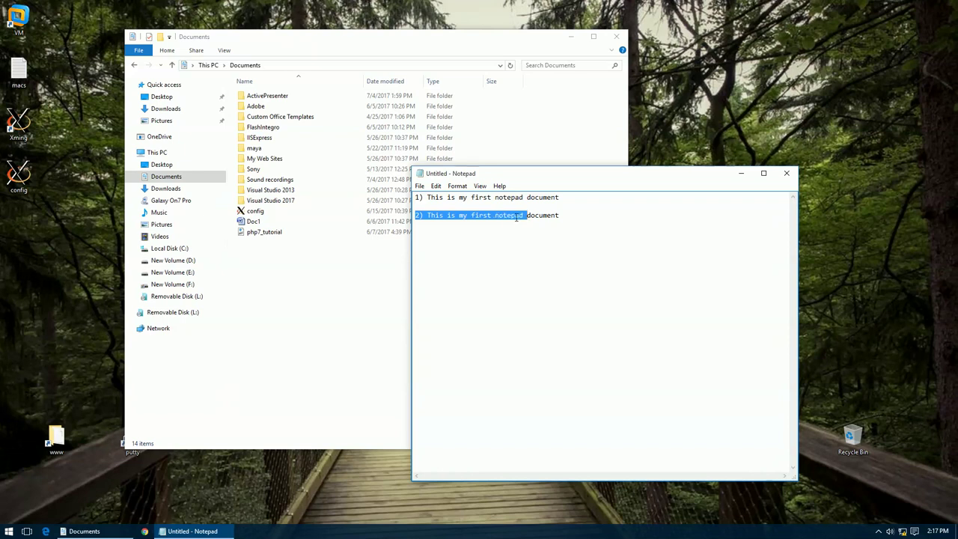
pyautogui.hotkey('ctrl', 'shift', 'Right')
pyautogui.press('Left')
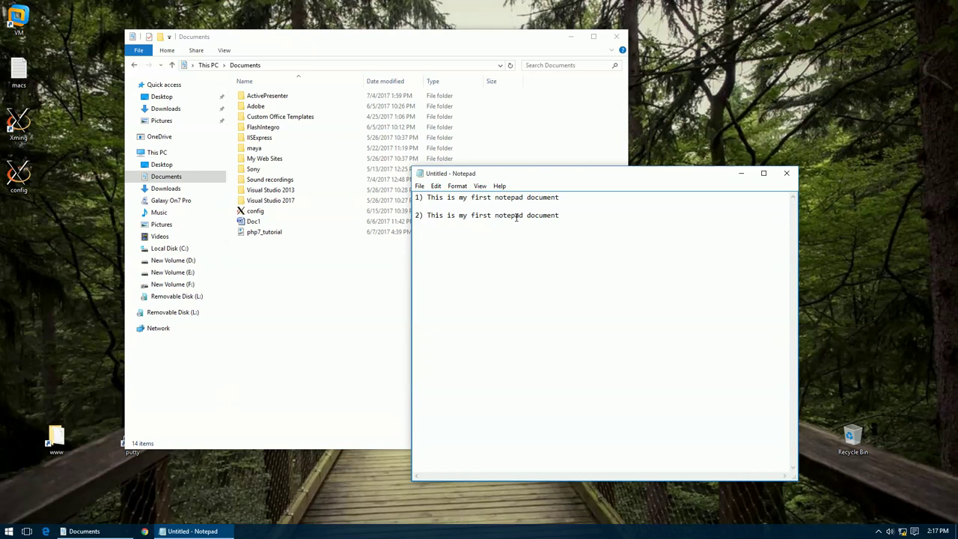
# Step: Replace the word "first" with "second" in the line numbered 2)
pyautogui.hotkey('ctrl', 'Right')
pyautogui.hotkey('ctrl', 'shift', 'Right')
pyautogui.hotkey('shift', 'Left')
pyautogui.write('second')
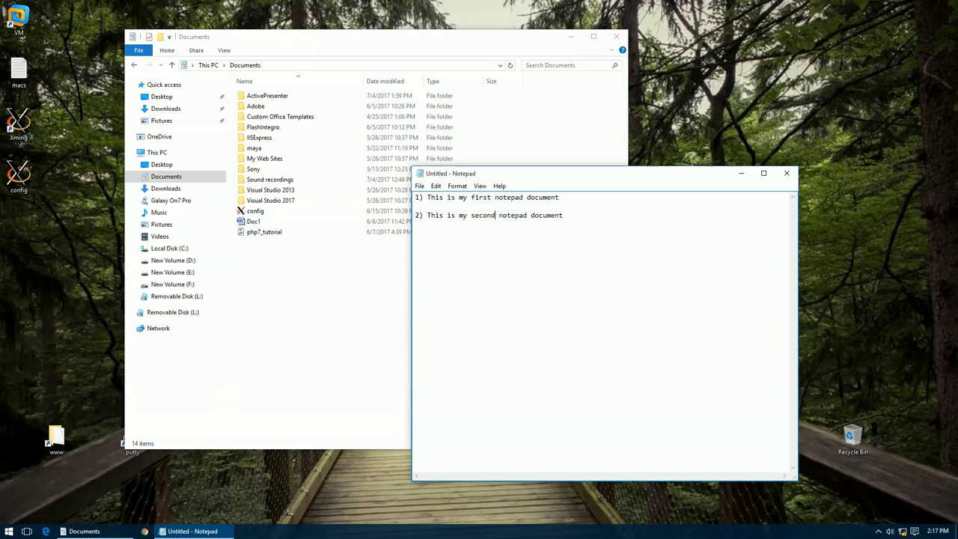
# Step: Save the document as stanley.txt in the Documents folder, checking the destination path and file name before saving
pyautogui.press('alt')
pyautogui.click(421, 187)
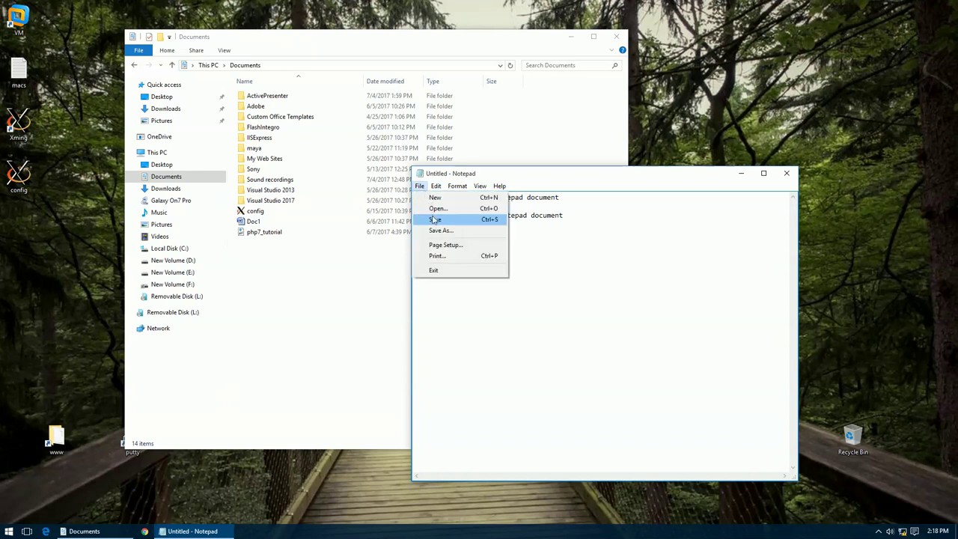
pyautogui.click(434, 219)
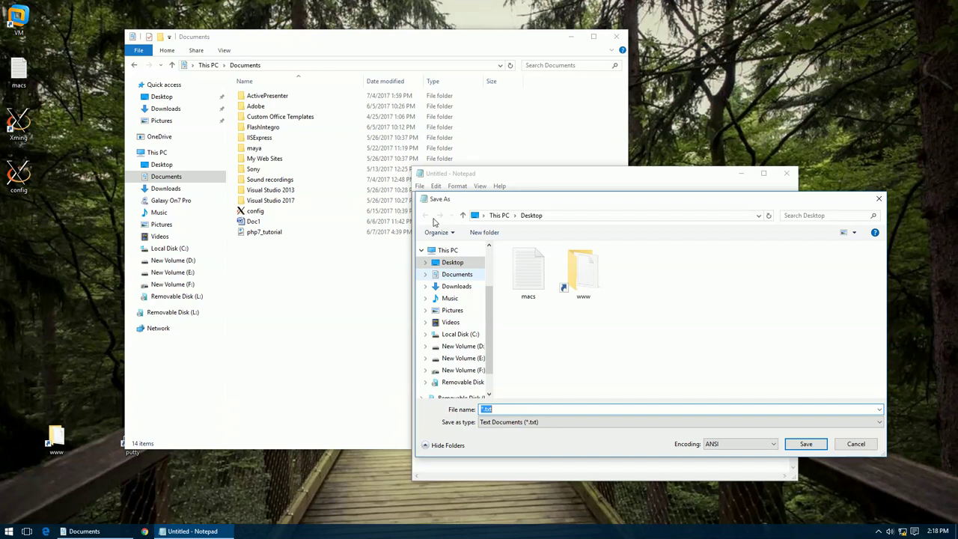
pyautogui.click(453, 276)
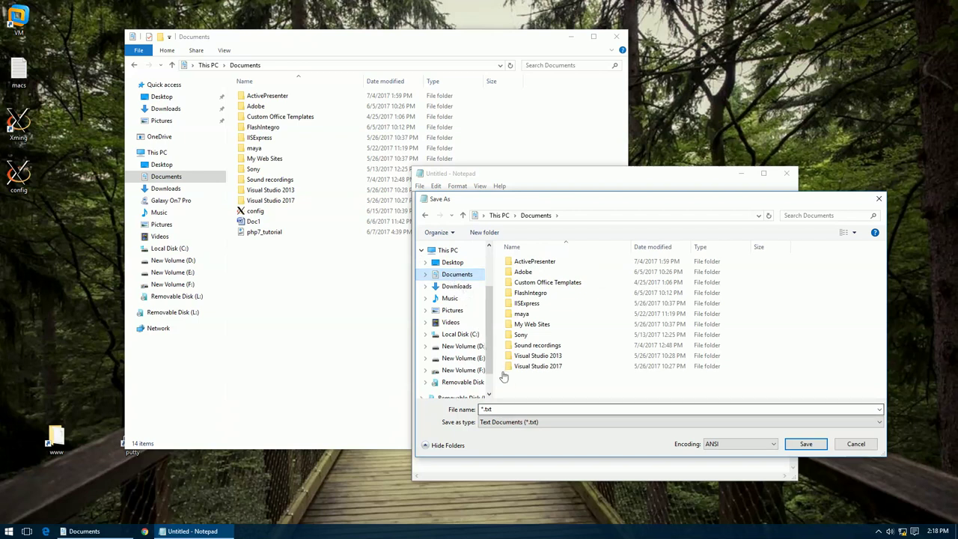
pyautogui.click(522, 410)
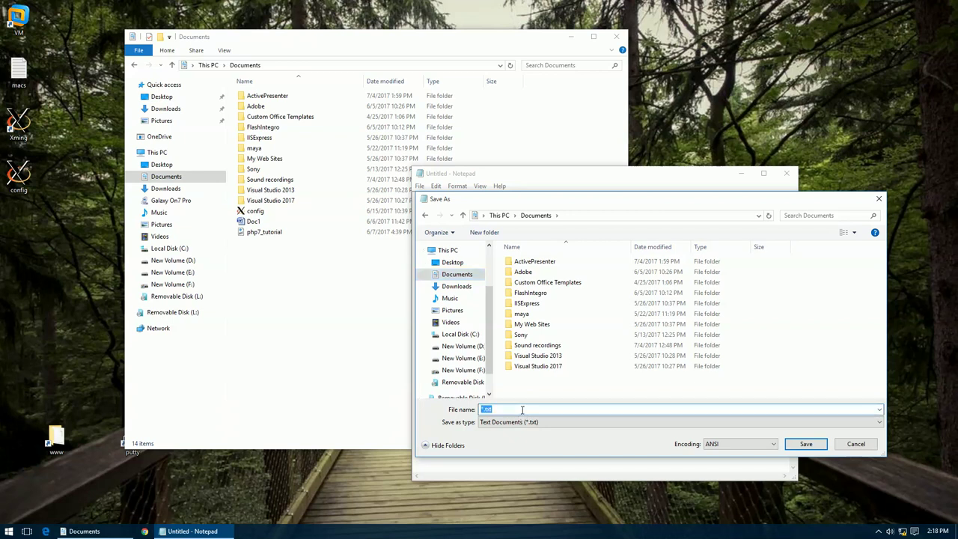
pyautogui.press('Home')
pyautogui.press('Delete')
pyautogui.write('stanley')
pyautogui.click(589, 216)
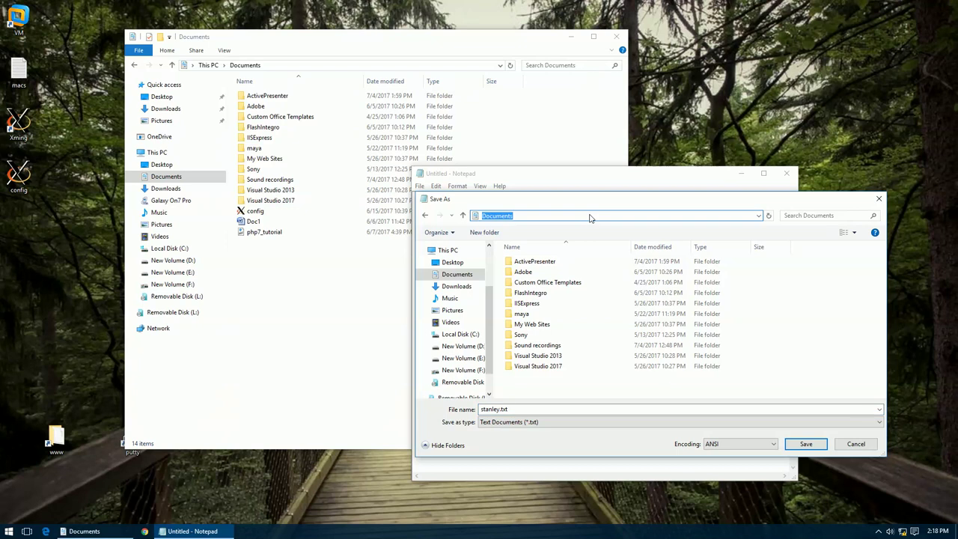
pyautogui.click(609, 213)
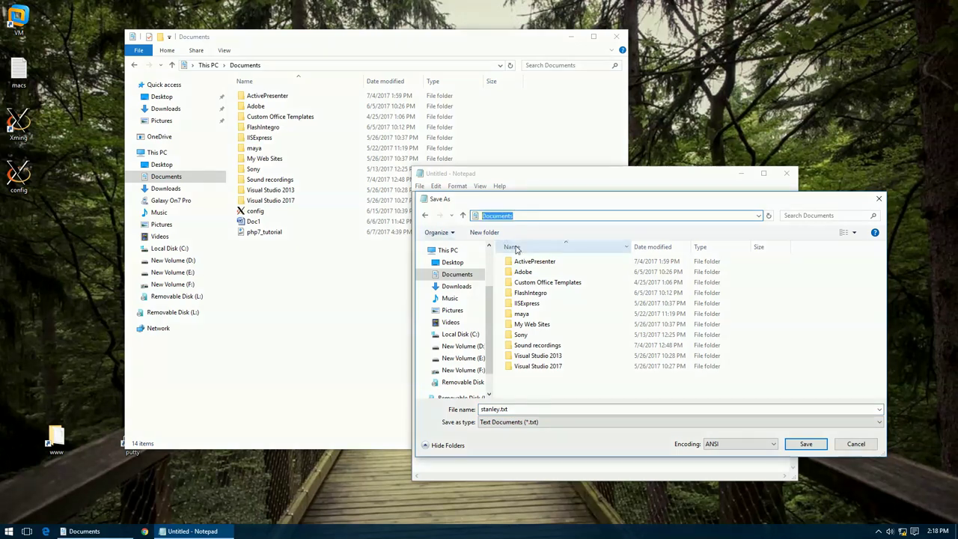
pyautogui.click(849, 367)
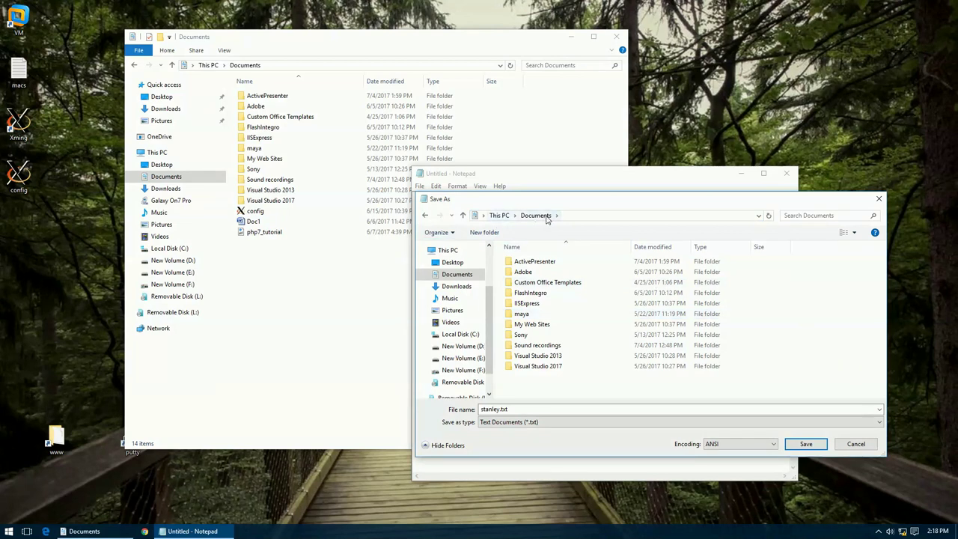
pyautogui.click(545, 411)
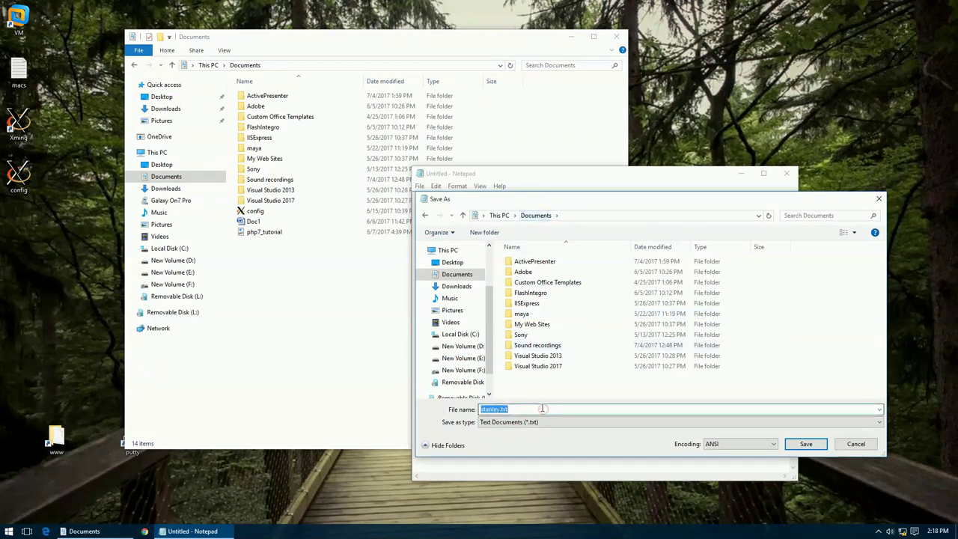
pyautogui.click(806, 444)
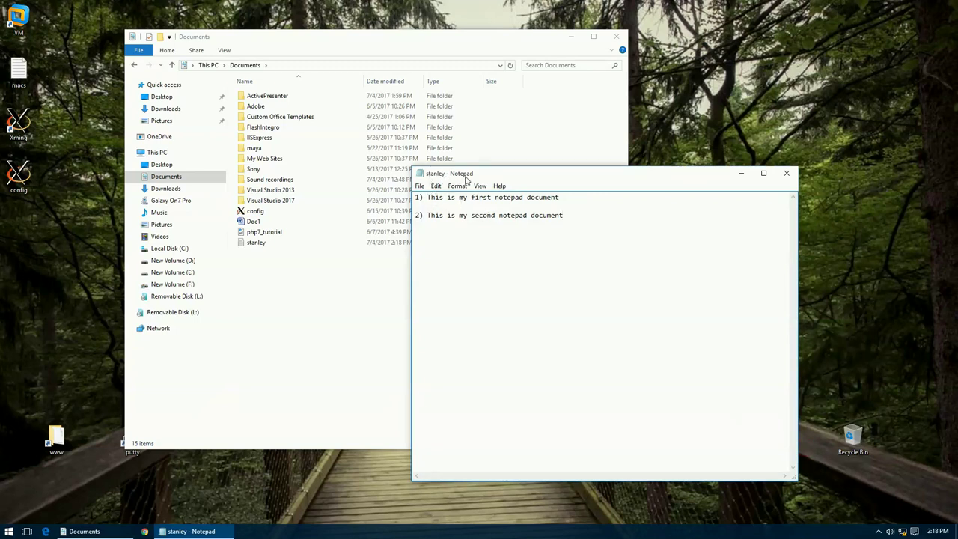
# Step: Close Notepad, then find the stanley text file in the Documents folder and reopen it
pyautogui.click(786, 173)
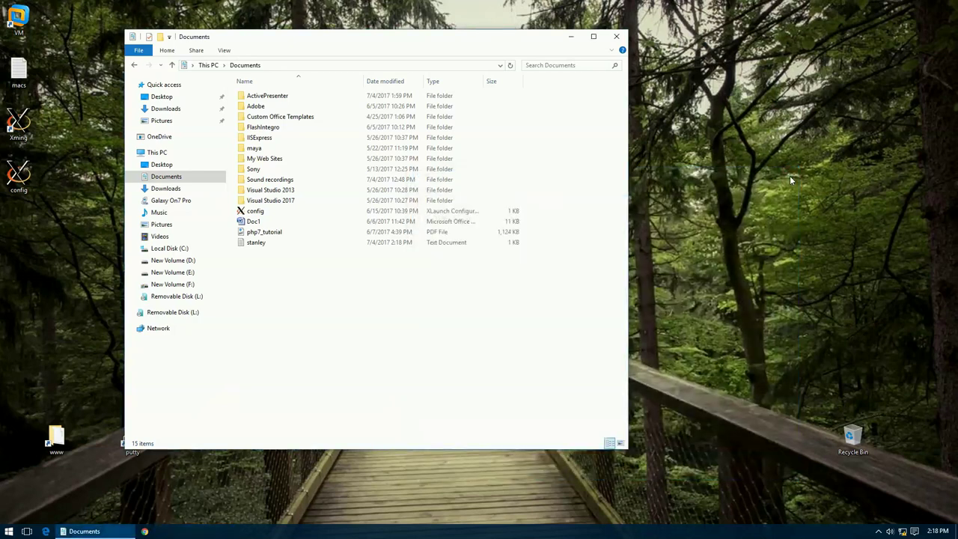
pyautogui.click(255, 244)
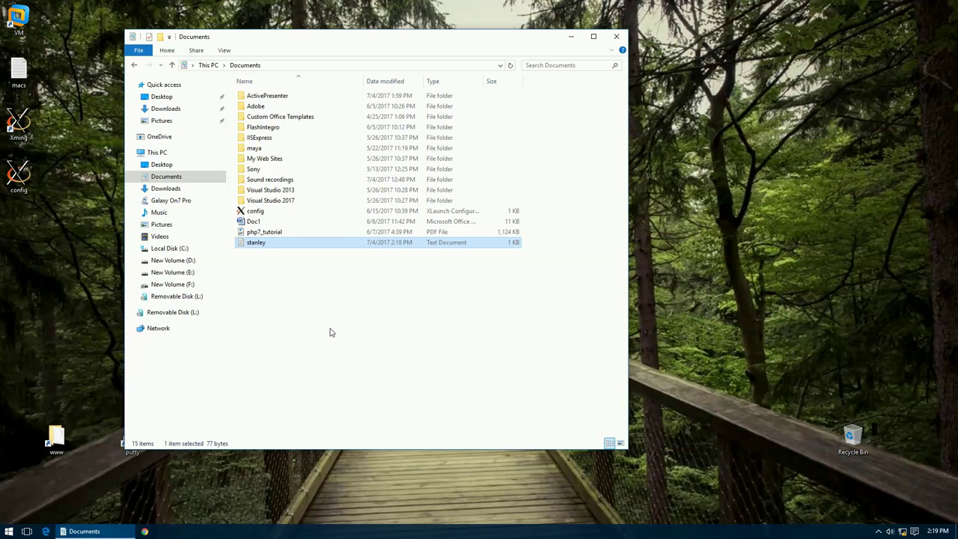
pyautogui.click(329, 332)
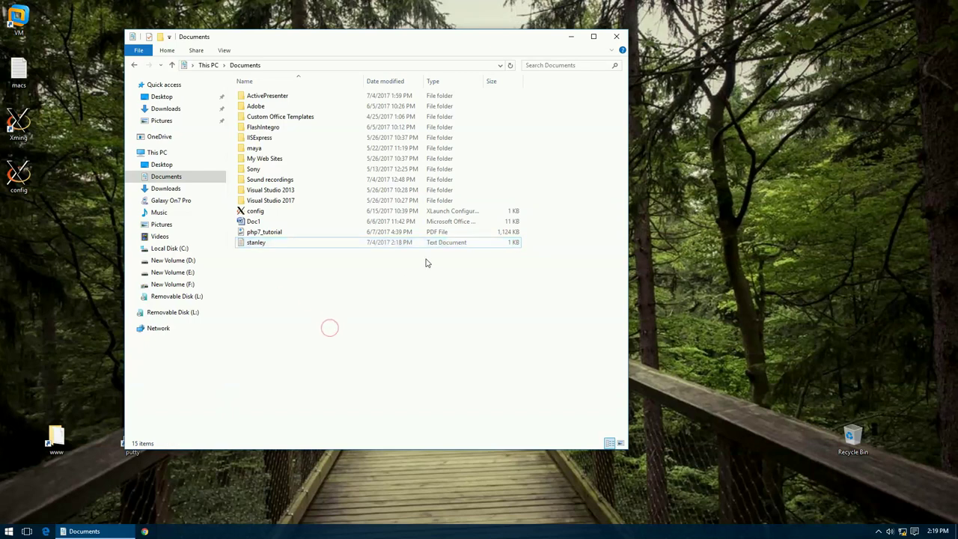
pyautogui.click(443, 243)
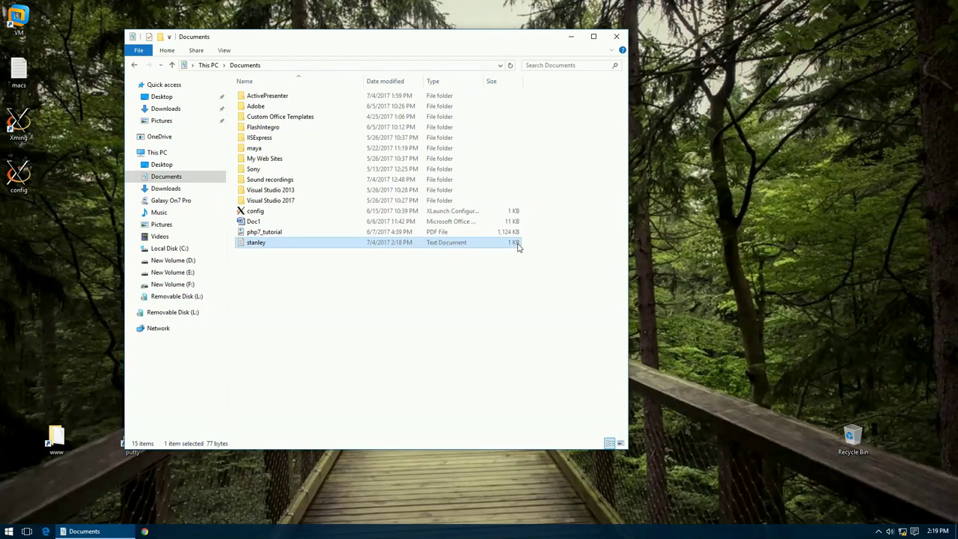
pyautogui.doubleClick(257, 244)
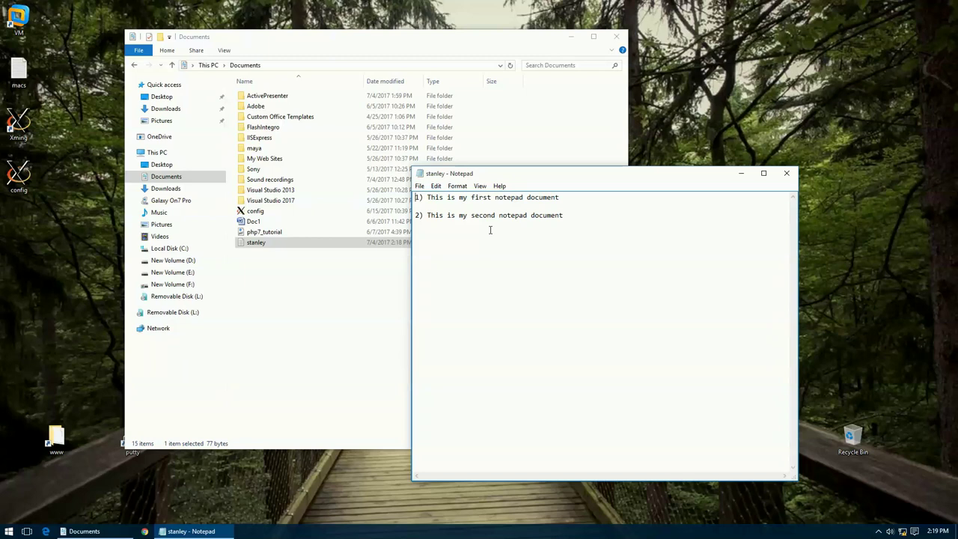
# Step: Shift the stanley Notepad window further over the Documents window and review its file commands
pyautogui.click(457, 186)
pyautogui.moveTo(443, 190)
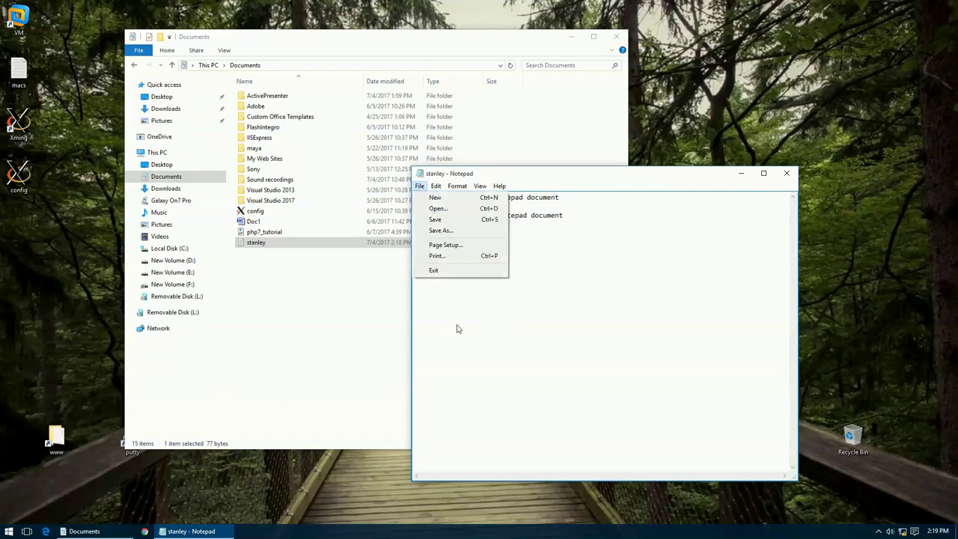
pyautogui.click(456, 320)
pyautogui.moveTo(592, 177); pyautogui.dragTo(513, 180)
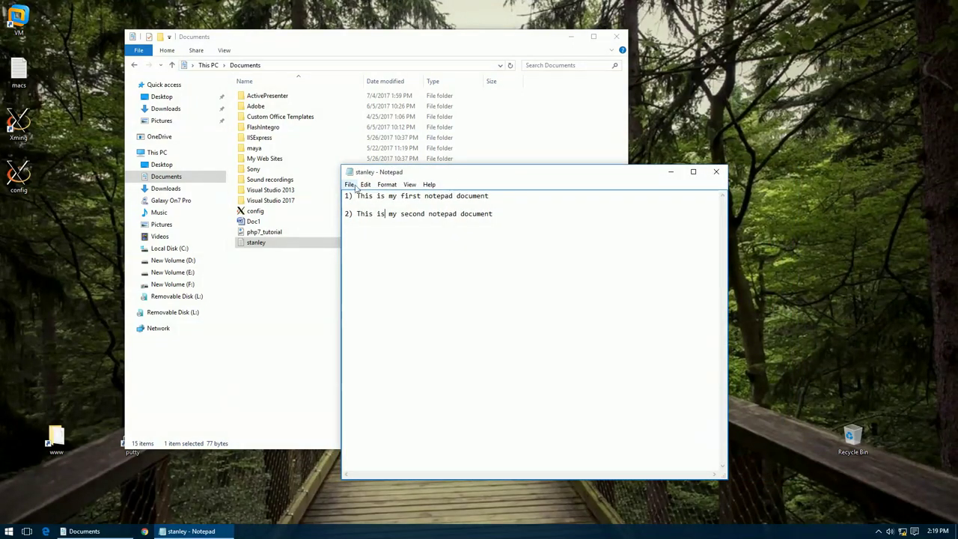
pyautogui.click(347, 185)
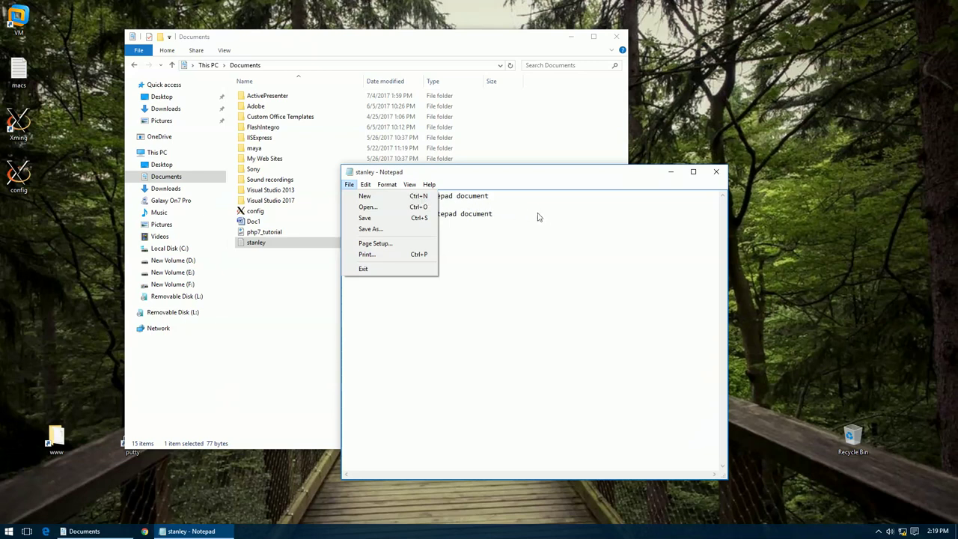
pyautogui.click(574, 222)
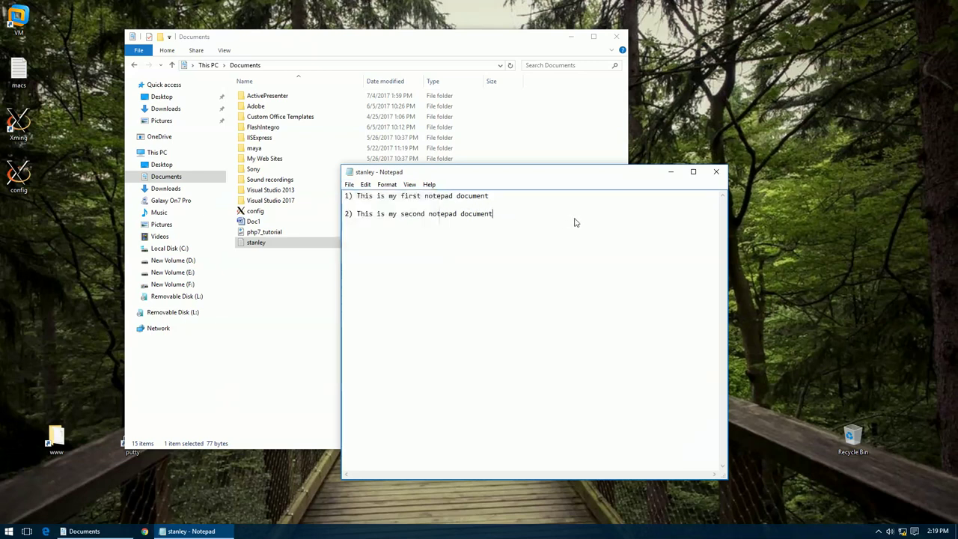
# Step: Add a line reading "3) This is my third document" below the second line, leaving a blank line between them
pyautogui.press('Return')
pyautogui.write('3) thhiis is my')
pyautogui.hotkey('shift', 'Left')
pyautogui.hotkey('shift', 'Left')
pyautogui.hotkey('shift', 'Left')
pyautogui.hotkey('shift', 'Left')
pyautogui.hotkey('shift', 'Left')
pyautogui.hotkey('shift', 'Left')
pyautogui.hotkey('shift', 'Left')
pyautogui.hotkey('shift', 'Left')
pyautogui.hotkey('shift', 'Left')
pyautogui.hotkey('shift', 'Left')
pyautogui.hotkey('shift', 'Left')
pyautogui.hotkey('shift', 'Left')
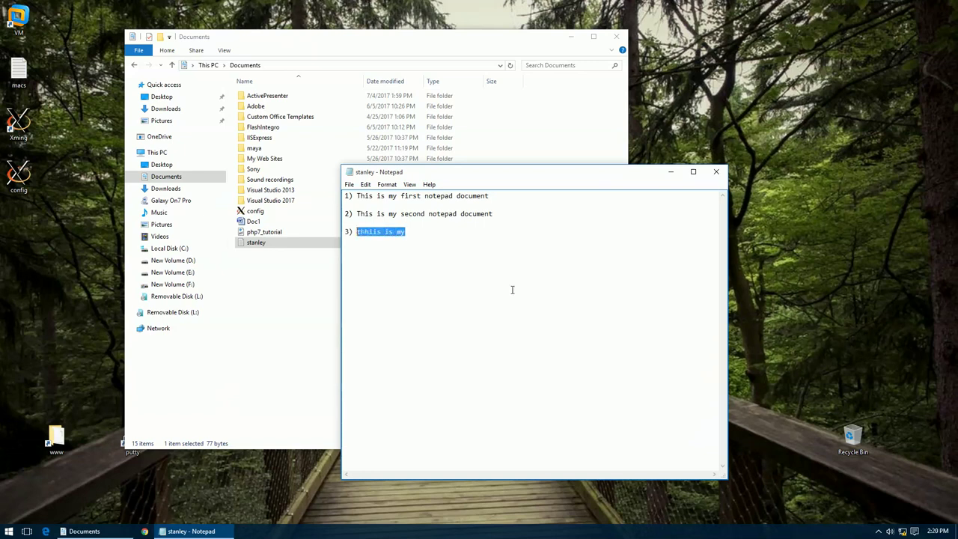
pyautogui.hotkey('shift', 'Left')
pyautogui.hotkey('shift', 'Left')
pyautogui.hotkey('shift', 'Left')
pyautogui.hotkey('shift', 'Right')
pyautogui.hotkey('shift', 'Right')
pyautogui.hotkey('shift', 'Right')
pyautogui.press('BackSpace')
pyautogui.write('This is my third document')
# Step: Close the stanley Notepad window and save the changes to stanley.txt
pyautogui.press('alt')
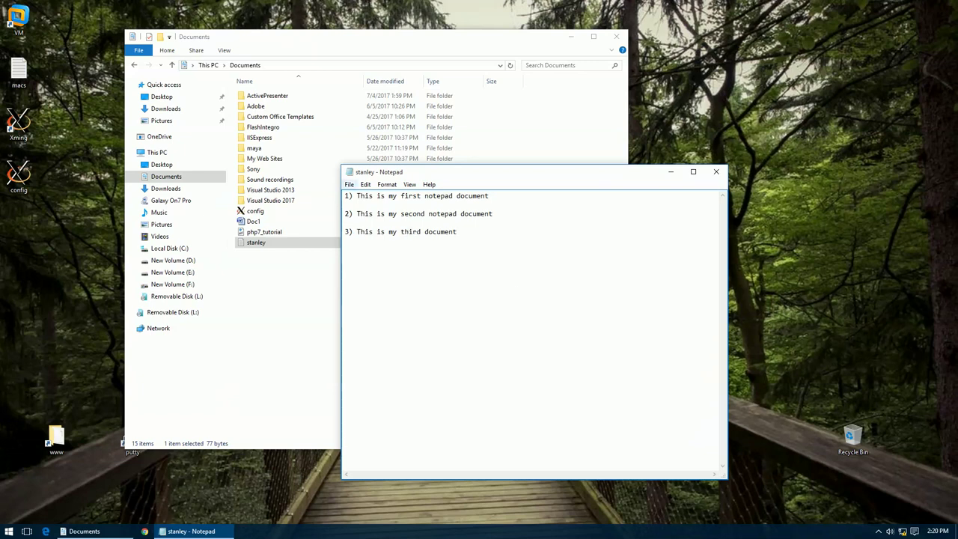
pyautogui.click(349, 185)
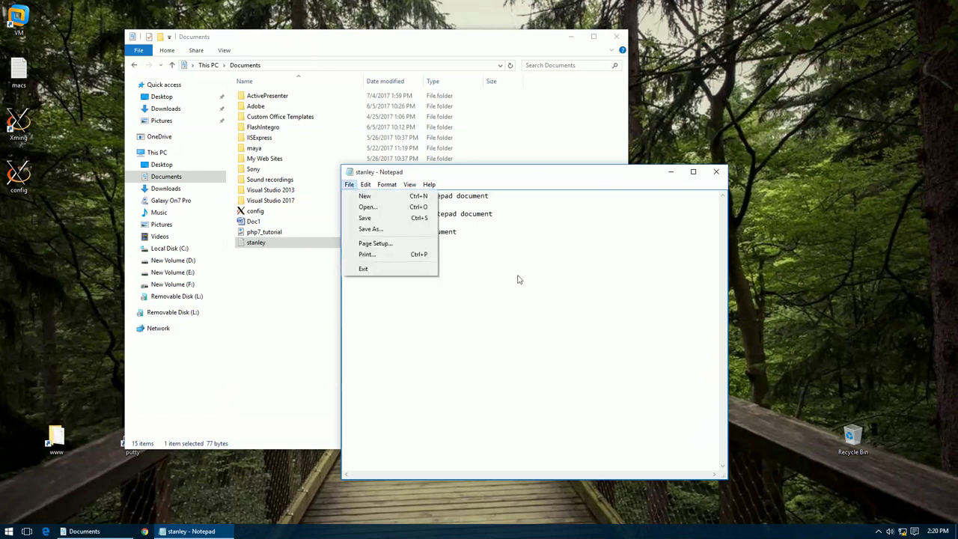
pyautogui.click(540, 290)
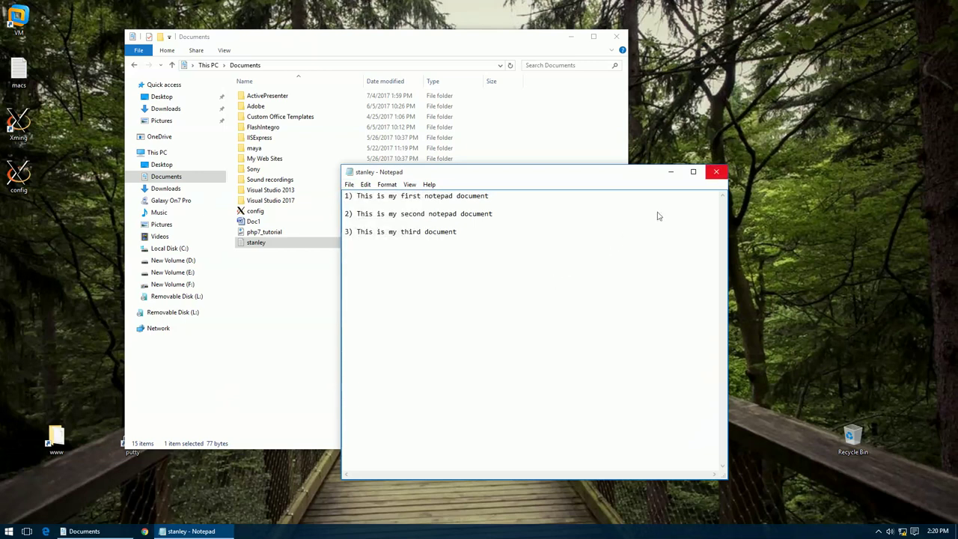
pyautogui.click(716, 175)
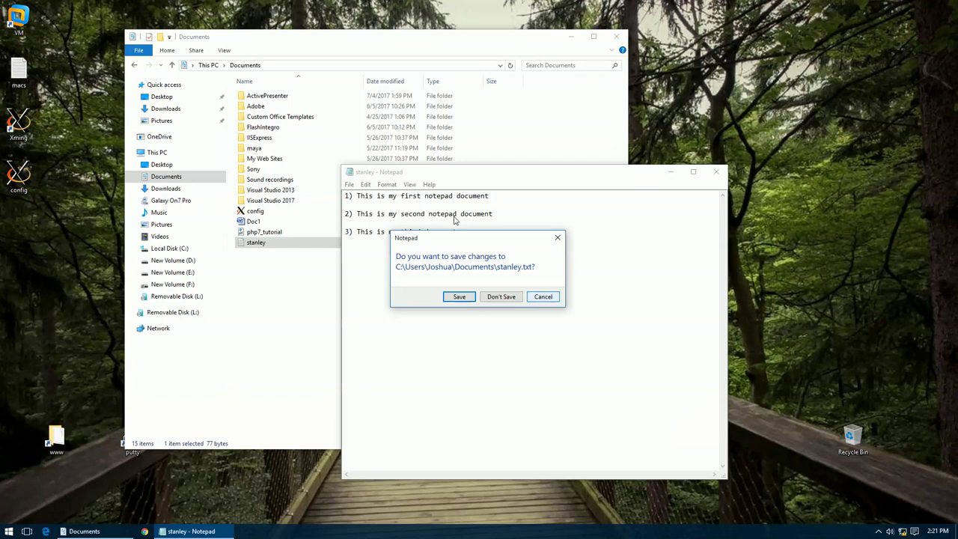
pyautogui.click(545, 298)
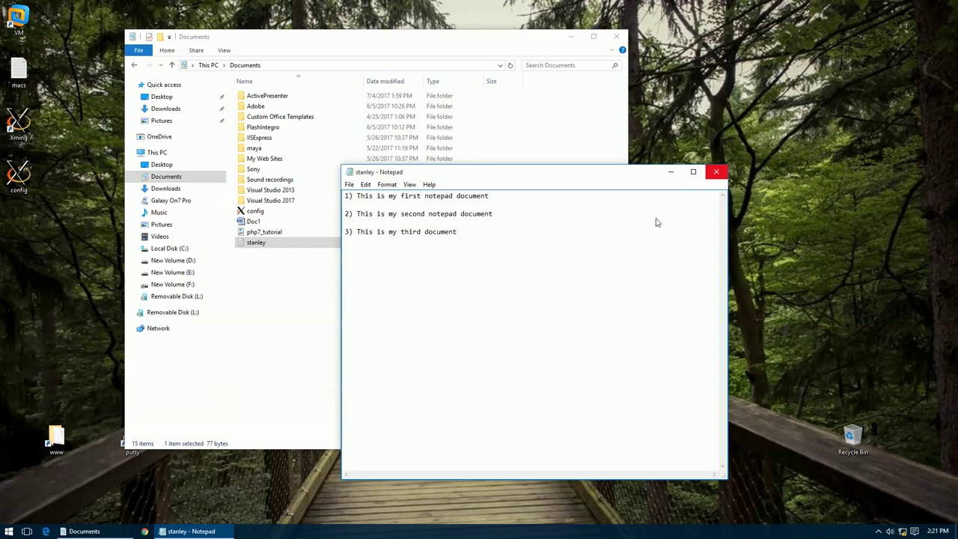
pyautogui.click(717, 174)
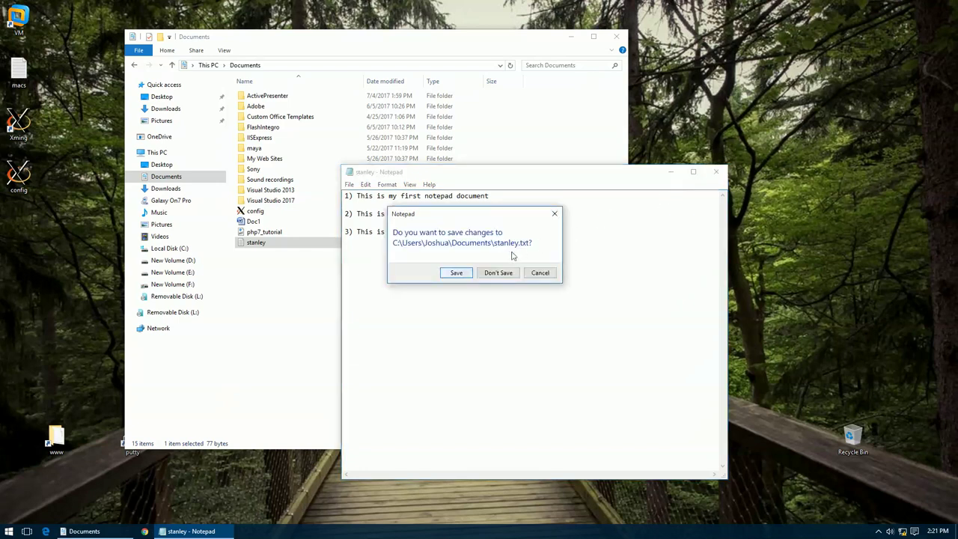
pyautogui.click(457, 274)
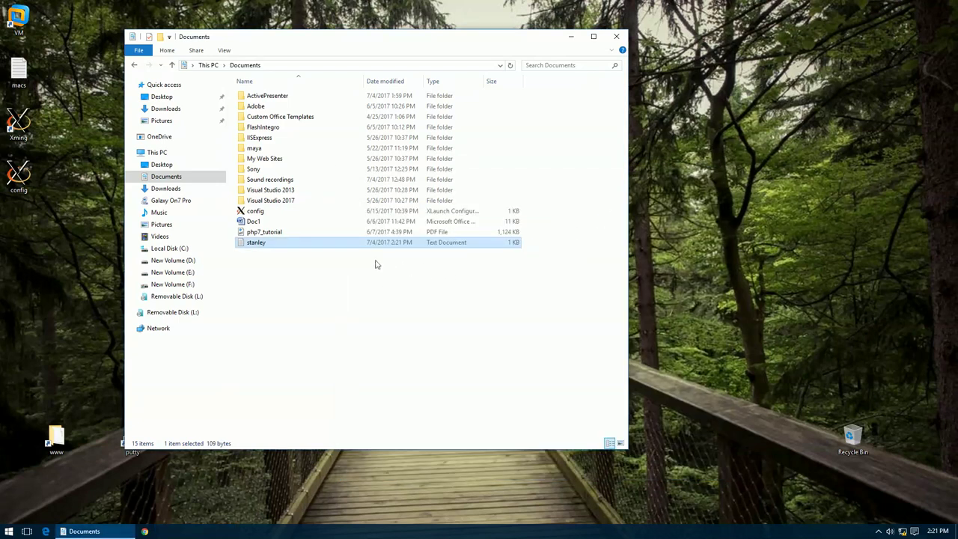
# Step: Reopen the stanley text file from the Documents folder and check its third line
pyautogui.doubleClick(274, 248)
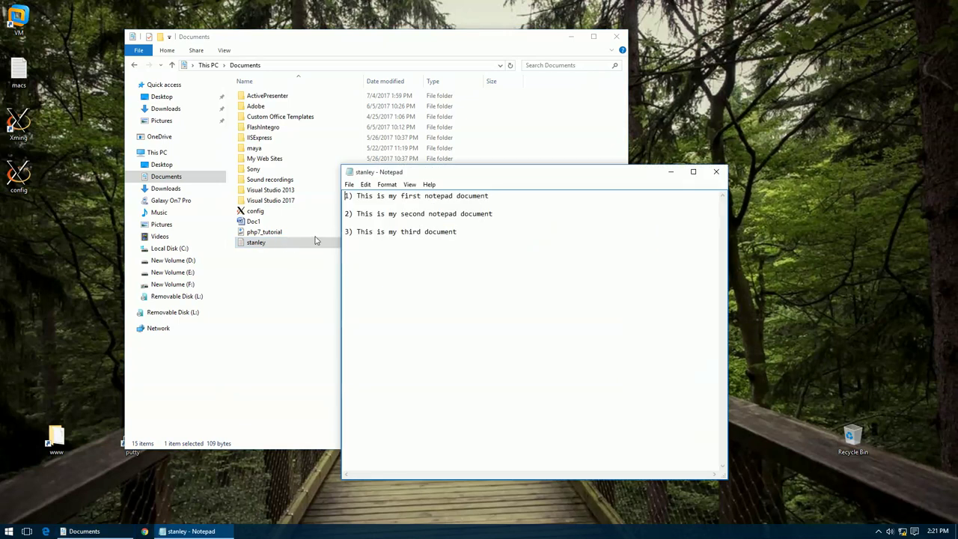
pyautogui.tripleClick(346, 231)
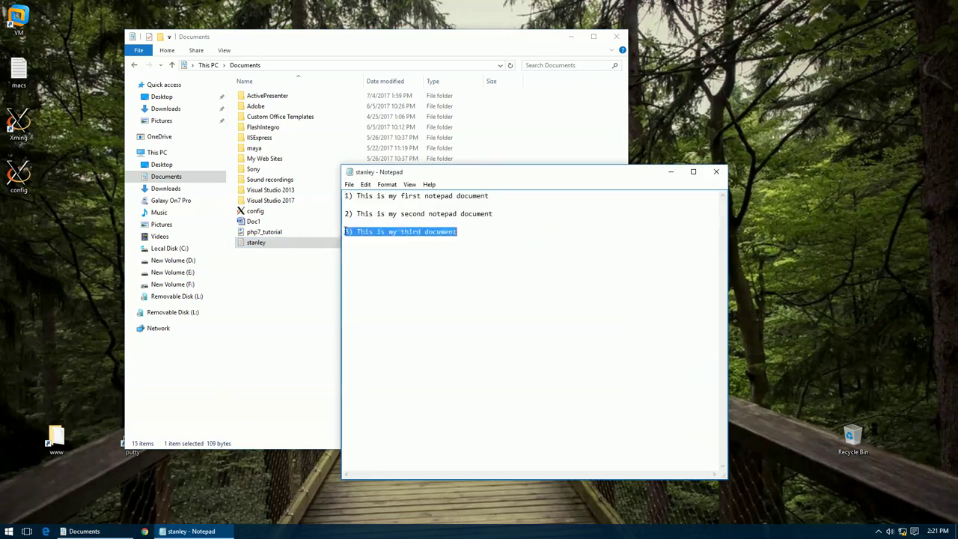
pyautogui.click(499, 233)
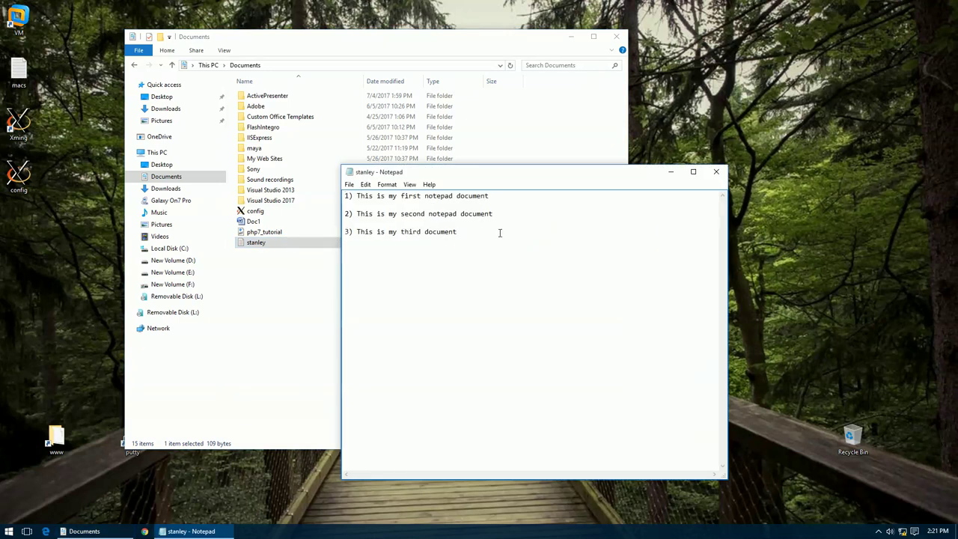
pyautogui.tripleClick(502, 232)
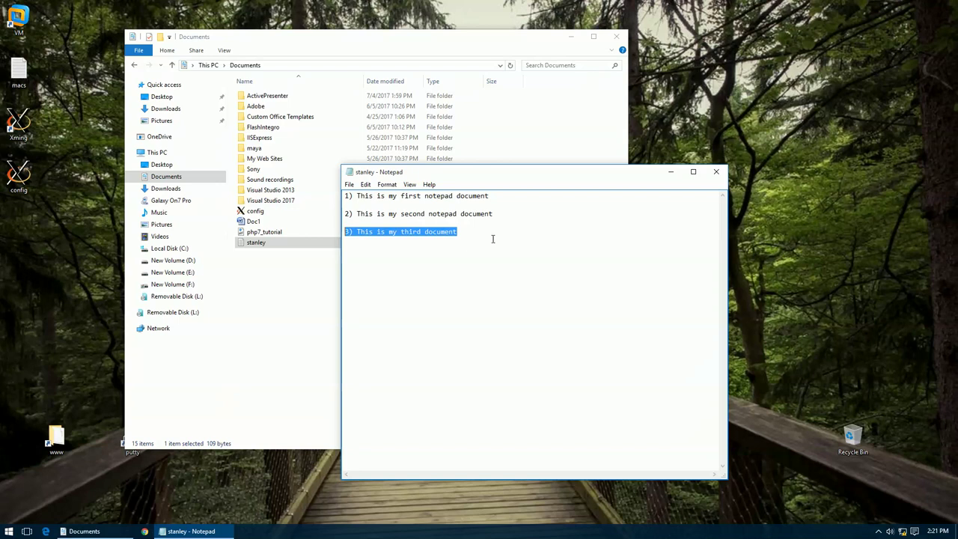
pyautogui.click(427, 283)
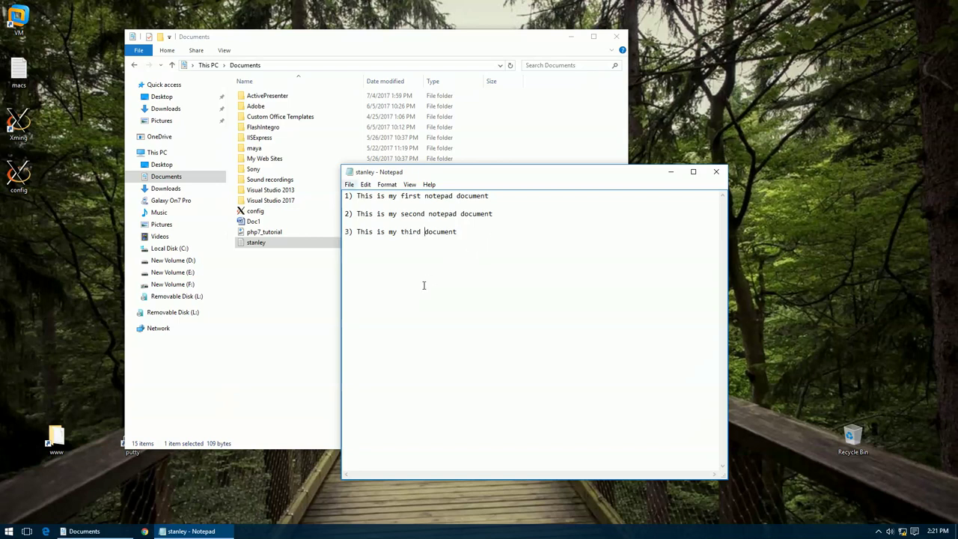
# Step: Save a copy of the stanley document in the Documents folder under the file name learn
pyautogui.click(349, 186)
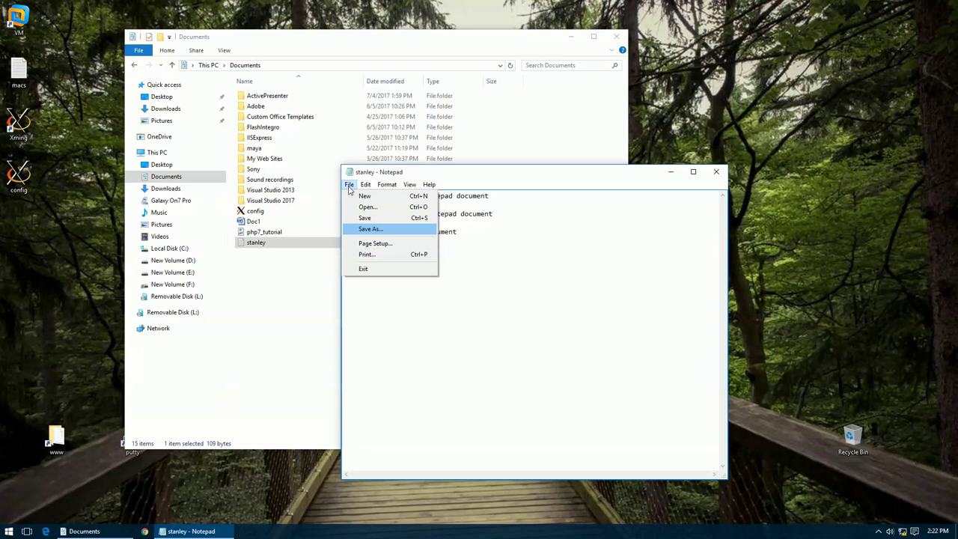
pyautogui.click(394, 231)
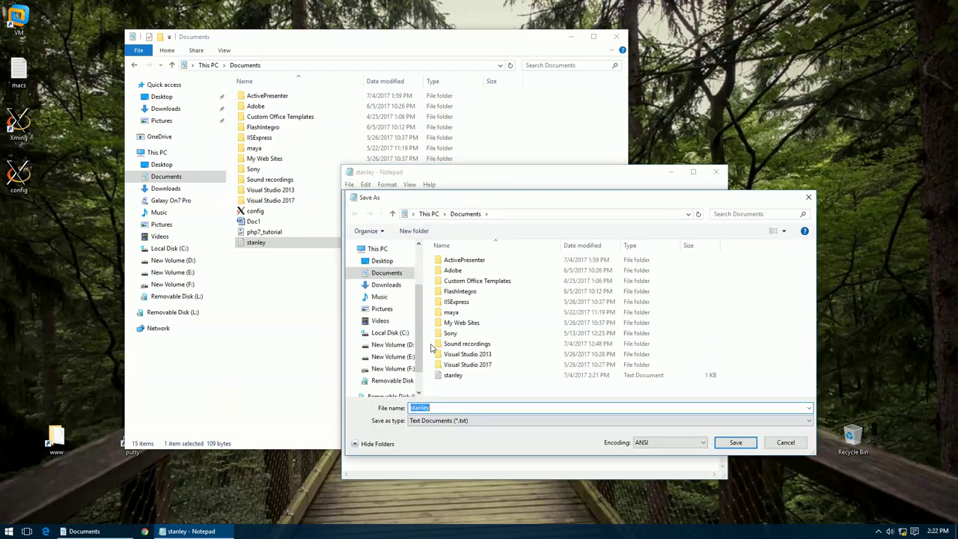
pyautogui.click(452, 407)
pyautogui.doubleClick(452, 407)
pyautogui.write('learn')
pyautogui.click(745, 443)
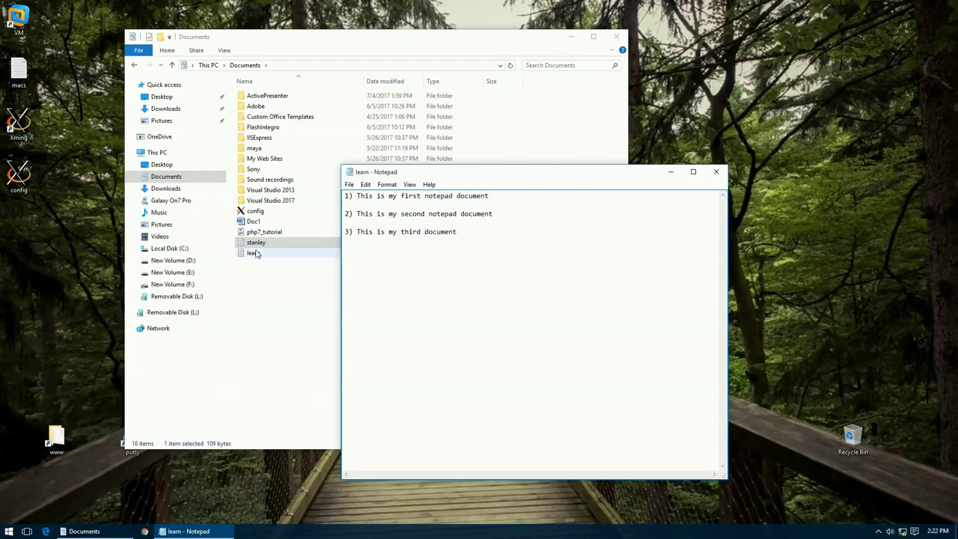
# Step: Compare the stanley and learn text files in the Documents folder, and return to the learn document
pyautogui.click(255, 253)
pyautogui.click(258, 242)
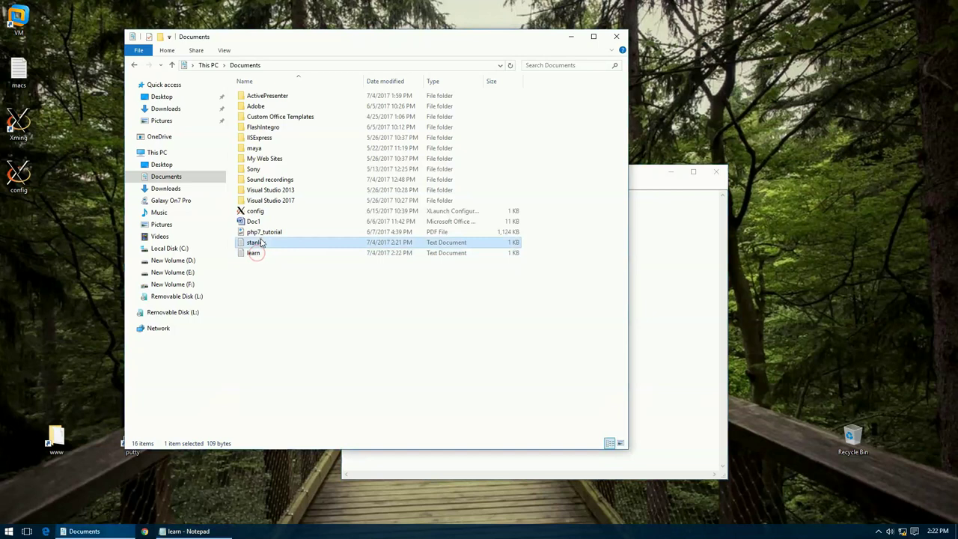
pyautogui.click(254, 256)
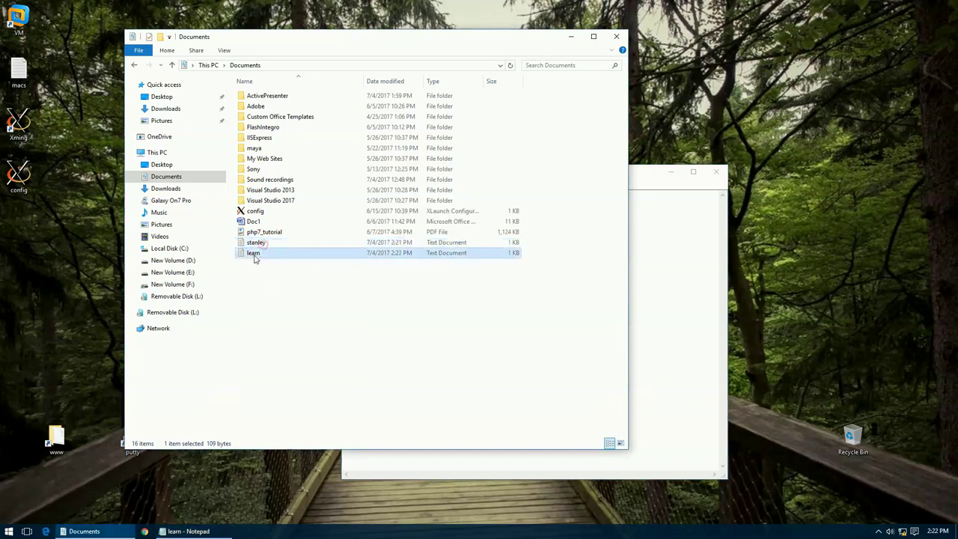
pyautogui.click(685, 257)
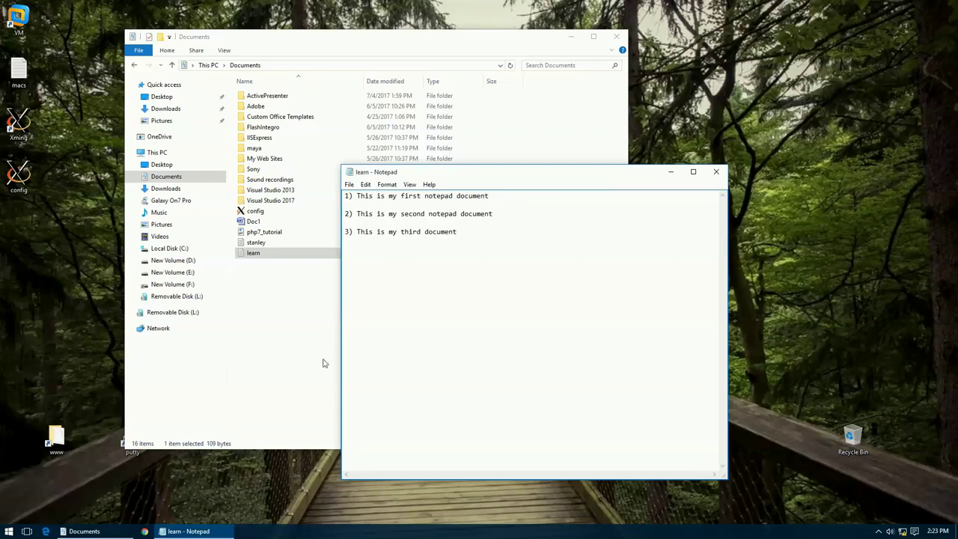
# Step: Open the page setup for the learn document and set the paper size to A4
pyautogui.click(349, 184)
pyautogui.click(394, 242)
pyautogui.click(452, 229)
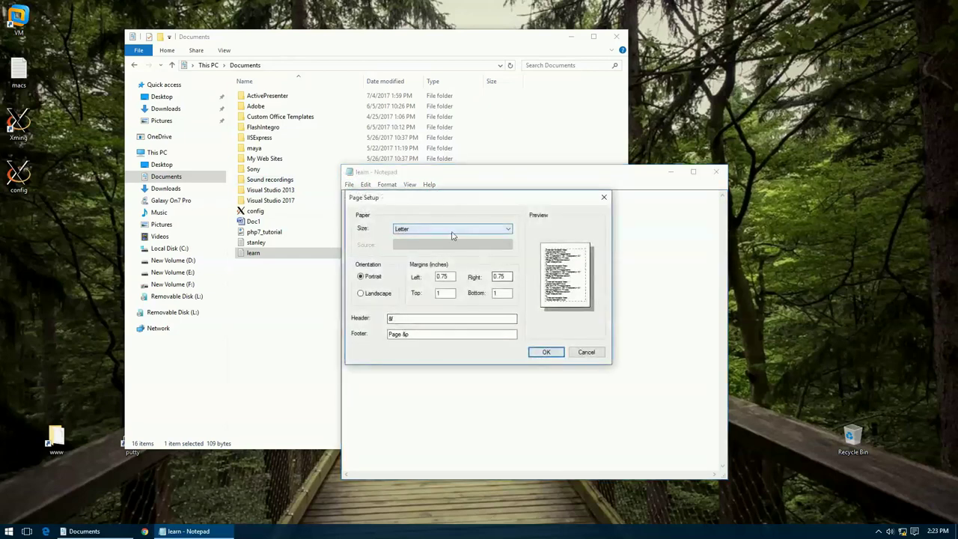
pyautogui.click(432, 245)
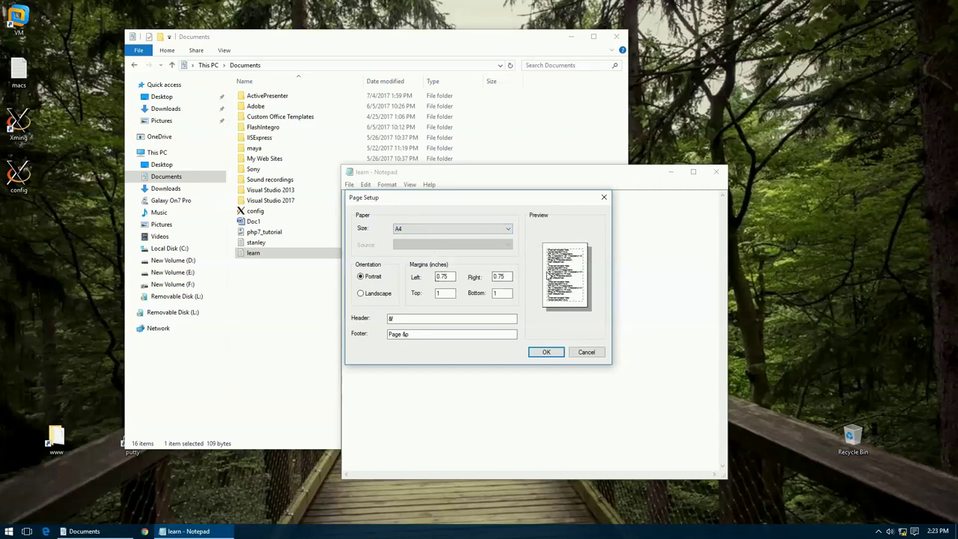
# Step: Set the page's top margin to 2 inches and its bottom margin to 3 inches
pyautogui.doubleClick(454, 277)
pyautogui.doubleClick(499, 276)
pyautogui.doubleClick(447, 293)
pyautogui.write('2')
pyautogui.doubleClick(499, 292)
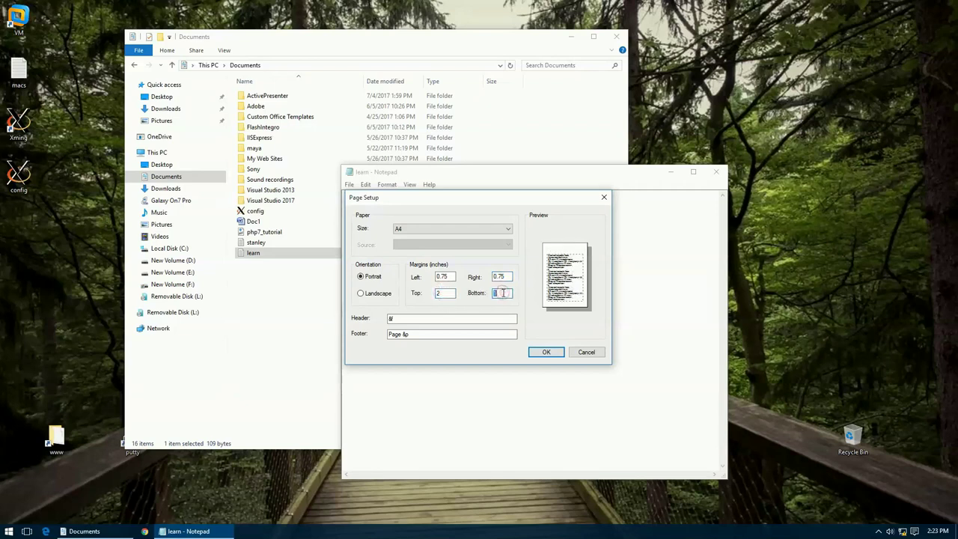
pyautogui.write('3')
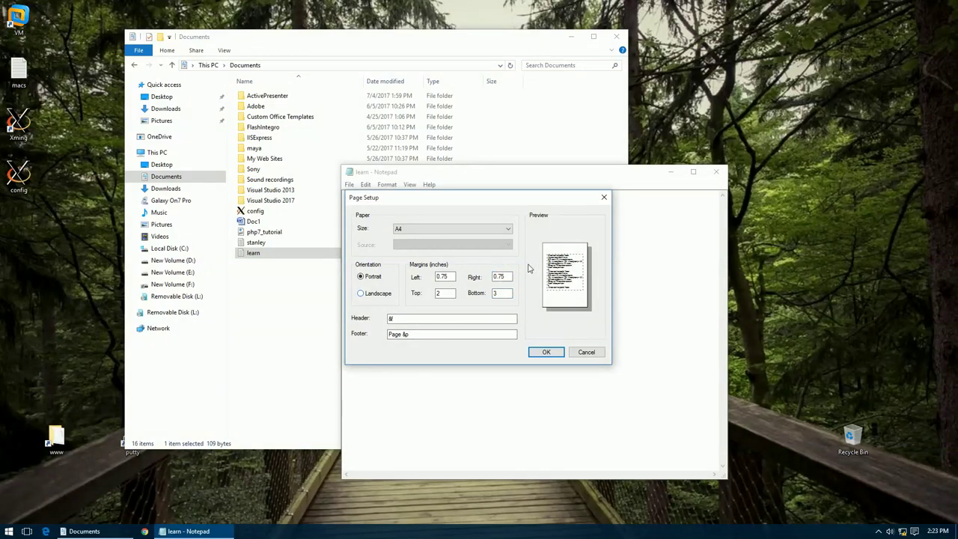
# Step: Preview landscape orientation and return to portrait, then check the header and footer fields and apply the page setup
pyautogui.click(381, 294)
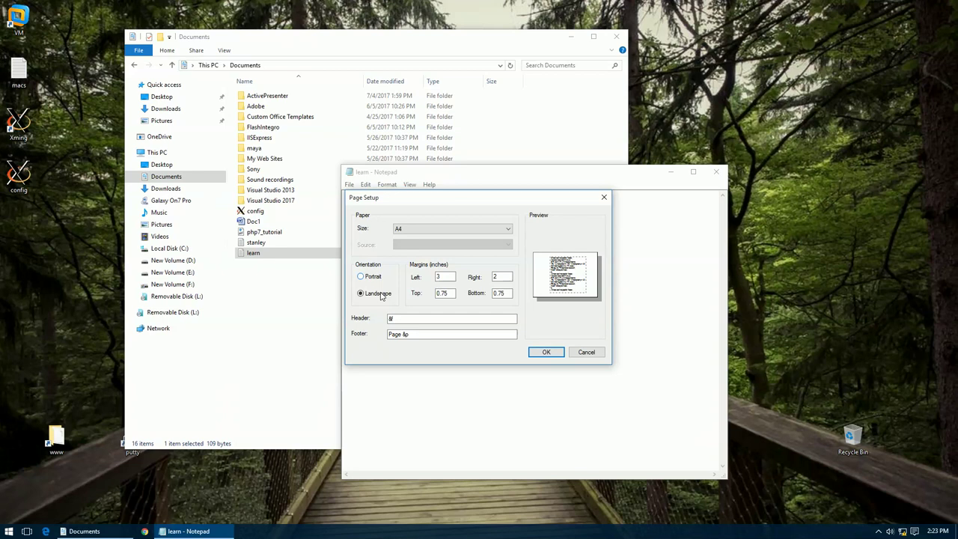
pyautogui.click(371, 279)
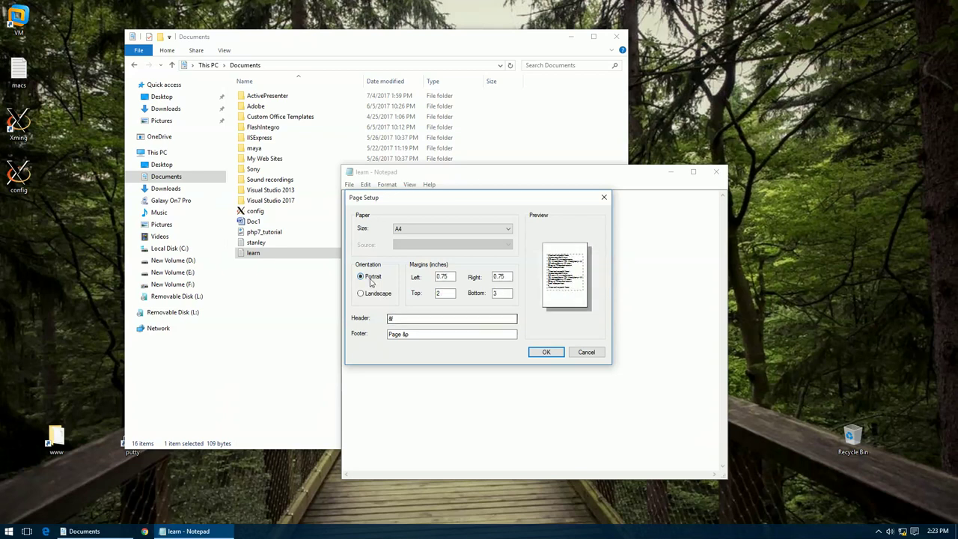
pyautogui.click(421, 320)
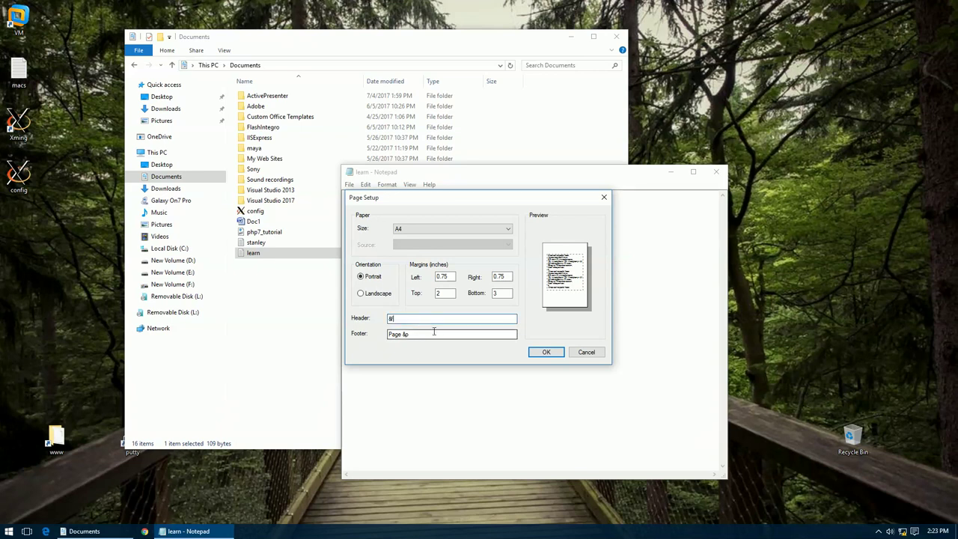
pyautogui.press('Tab')
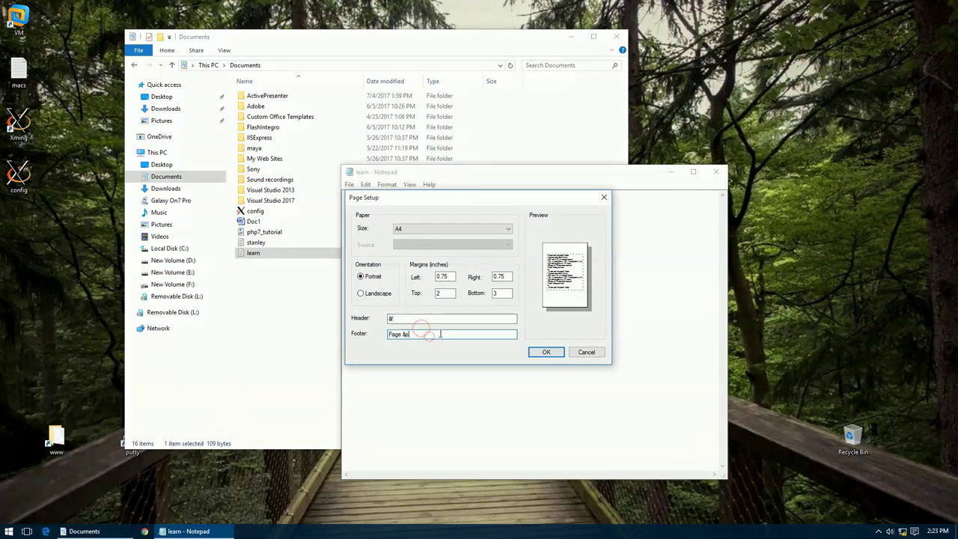
pyautogui.click(440, 334)
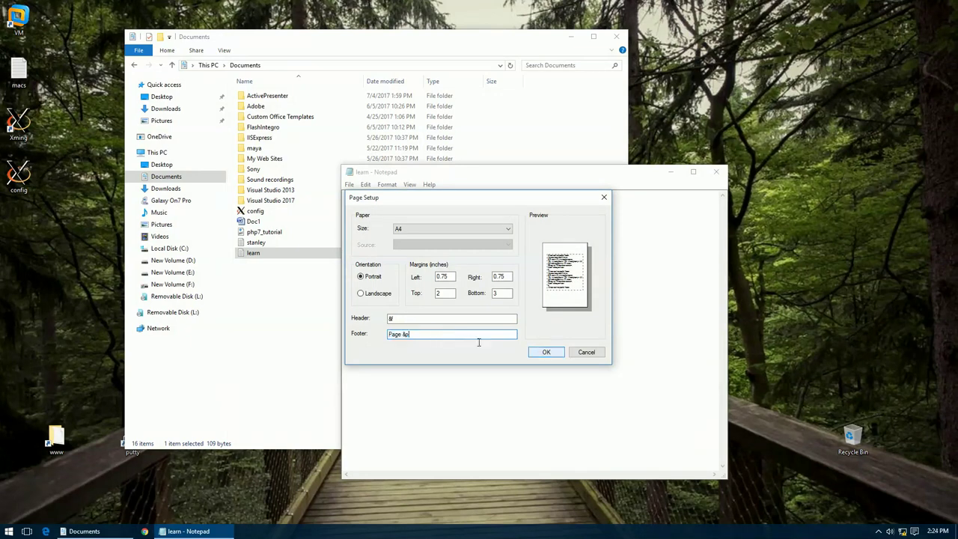
pyautogui.click(547, 351)
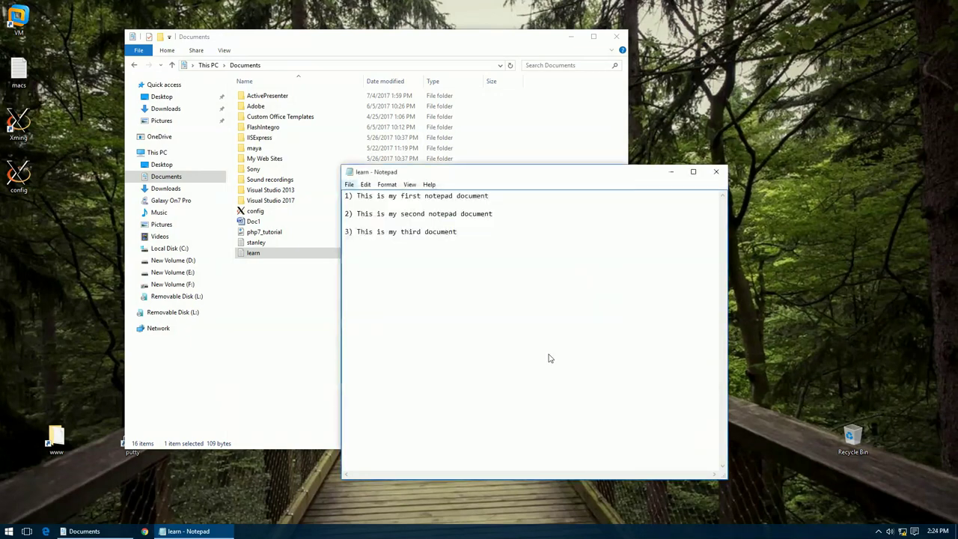
# Step: Reopen the page setup to review the applied settings, and close it without making changes
pyautogui.click(348, 185)
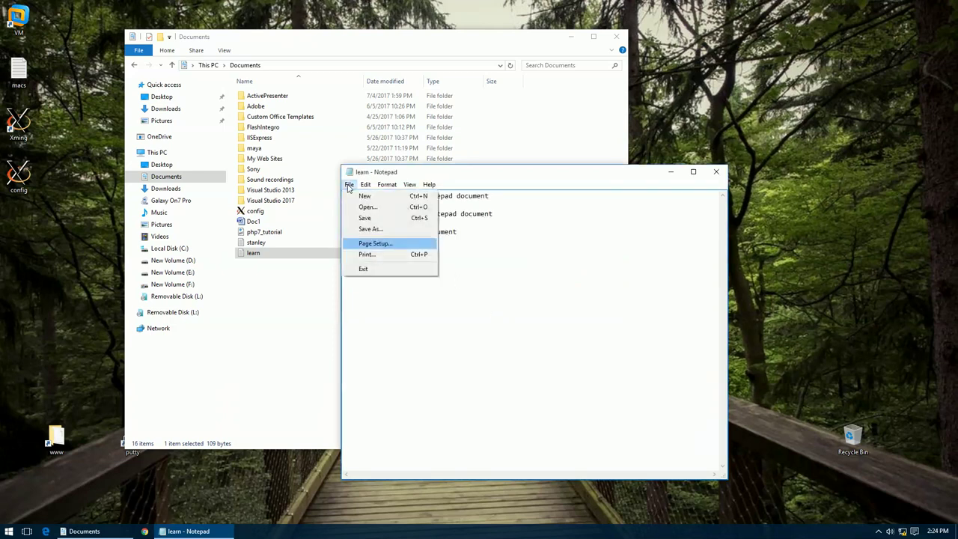
pyautogui.click(375, 244)
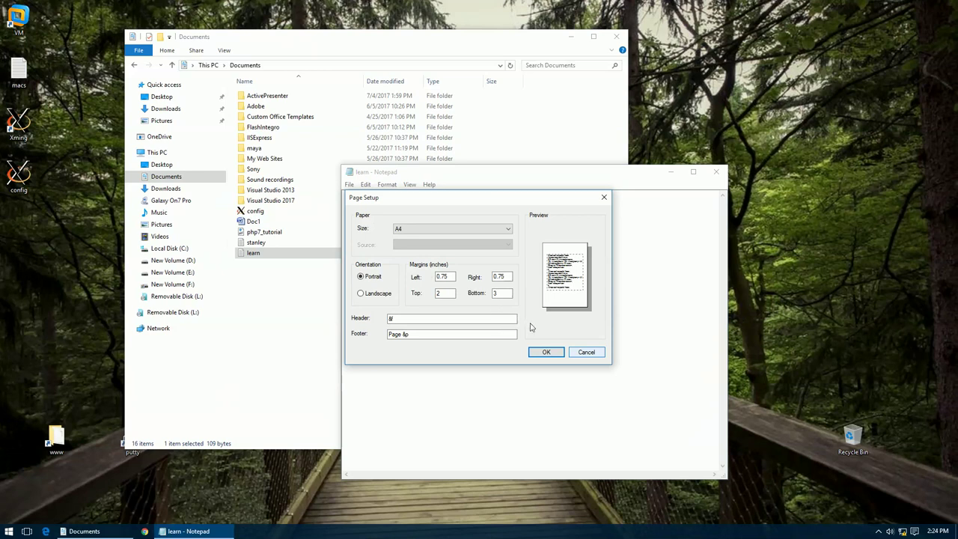
pyautogui.click(591, 355)
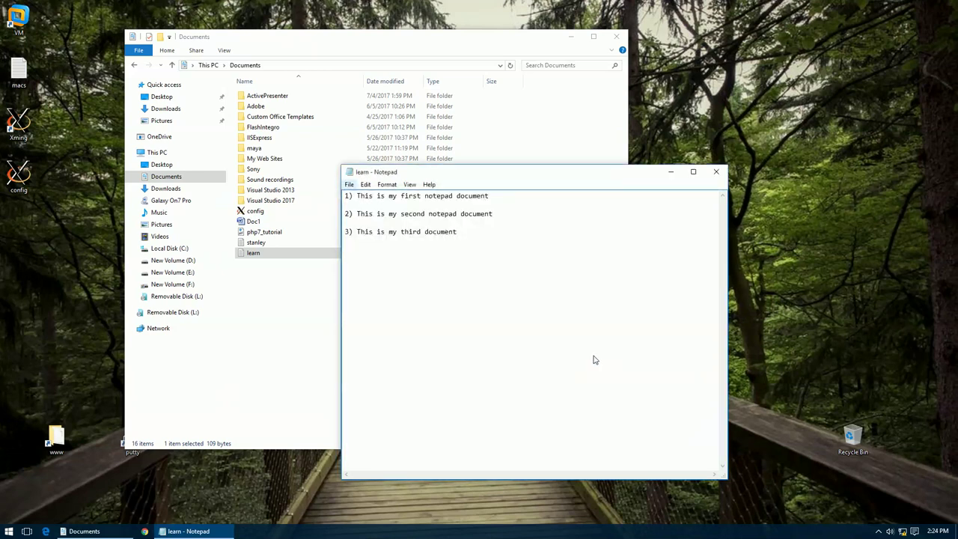
# Step: Open the print settings for the learn document, review the available printers and select Microsoft Print to PDF
pyautogui.click(349, 186)
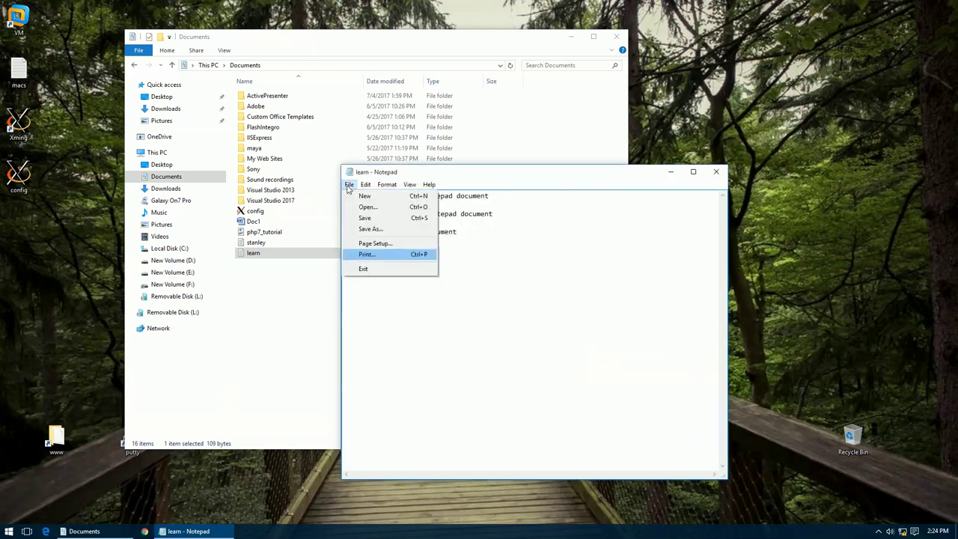
pyautogui.click(368, 255)
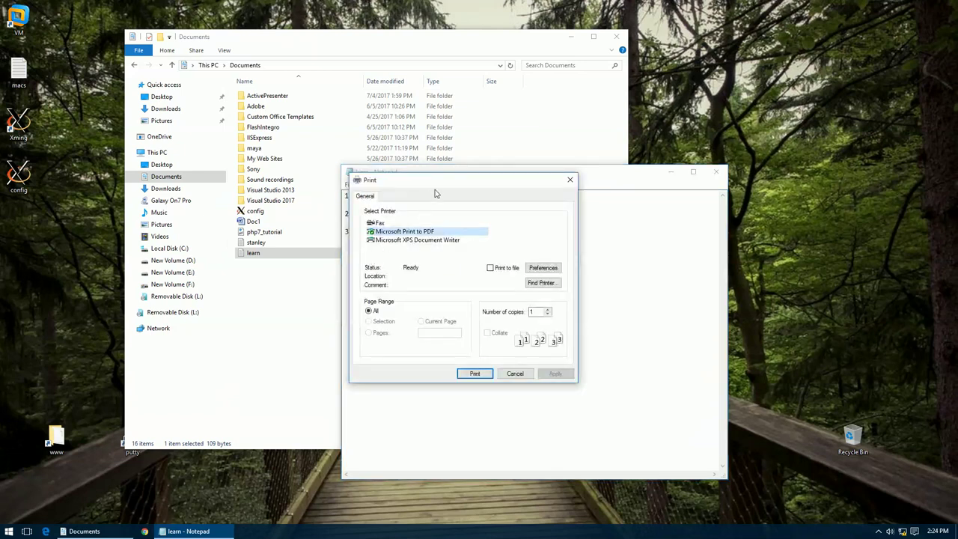
pyautogui.moveTo(442, 185); pyautogui.dragTo(480, 187)
pyautogui.click(480, 241)
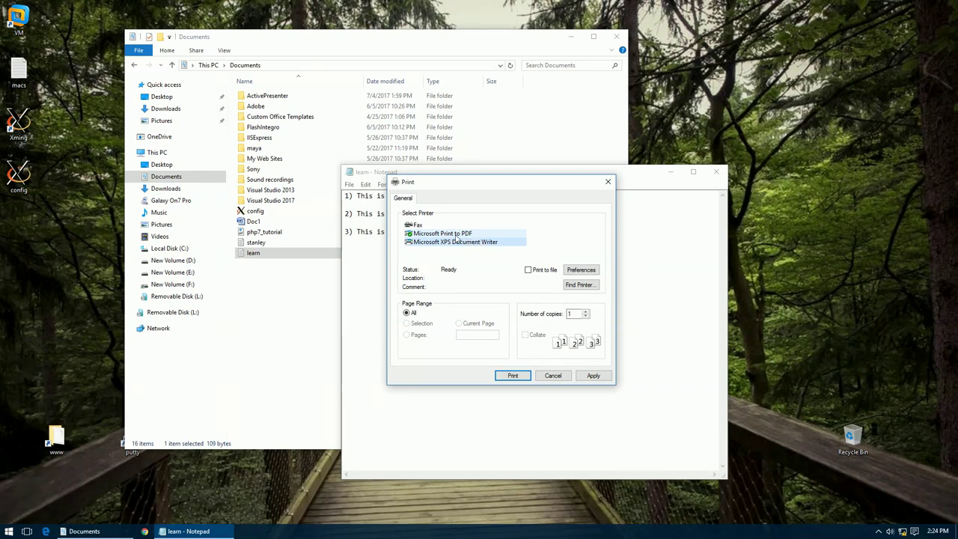
pyautogui.click(454, 235)
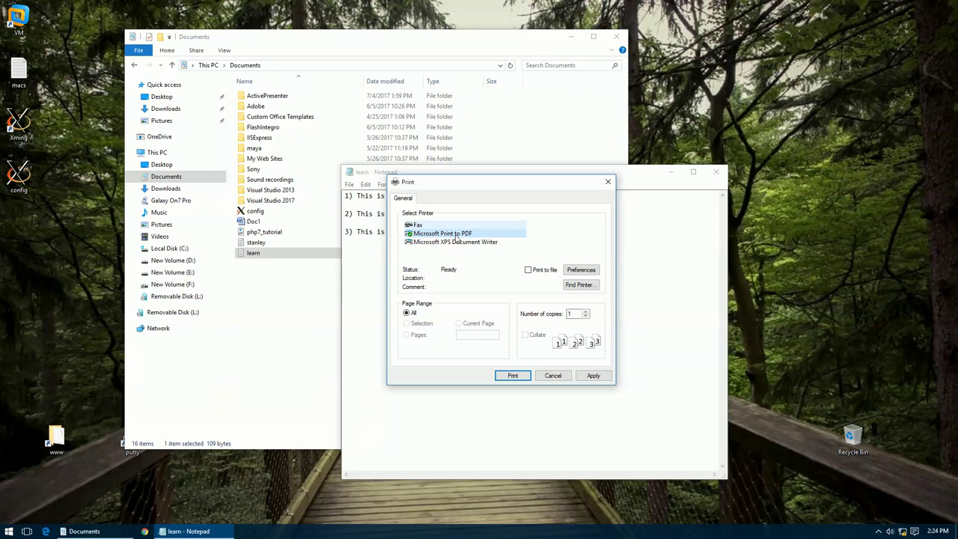
# Step: Select the Fax printer, cancel the print settings without printing, and exit the learn document
pyautogui.click(426, 226)
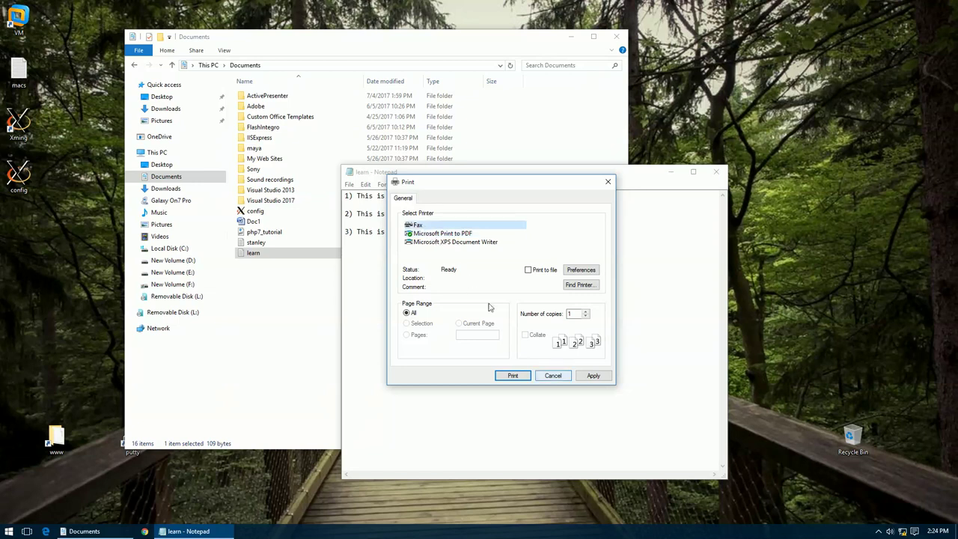
pyautogui.click(549, 376)
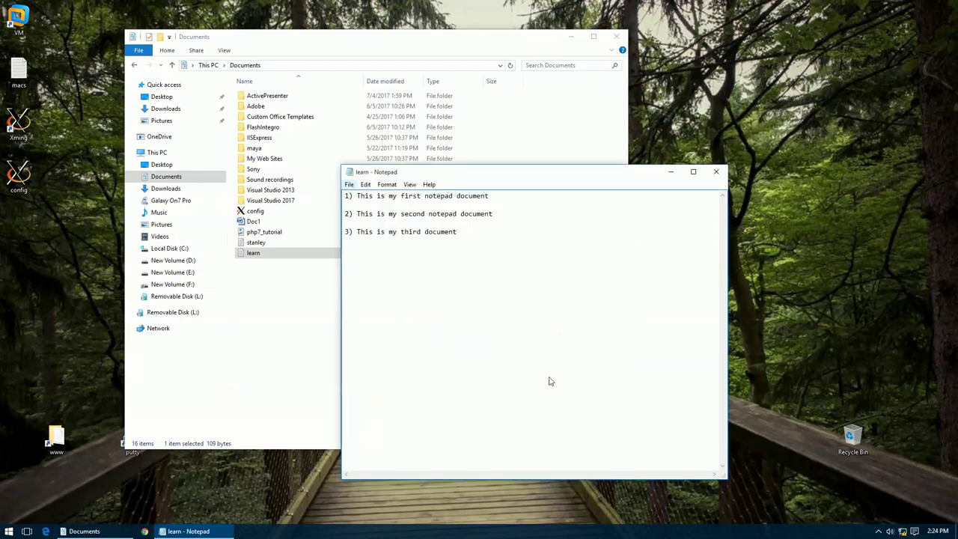
pyautogui.click(350, 186)
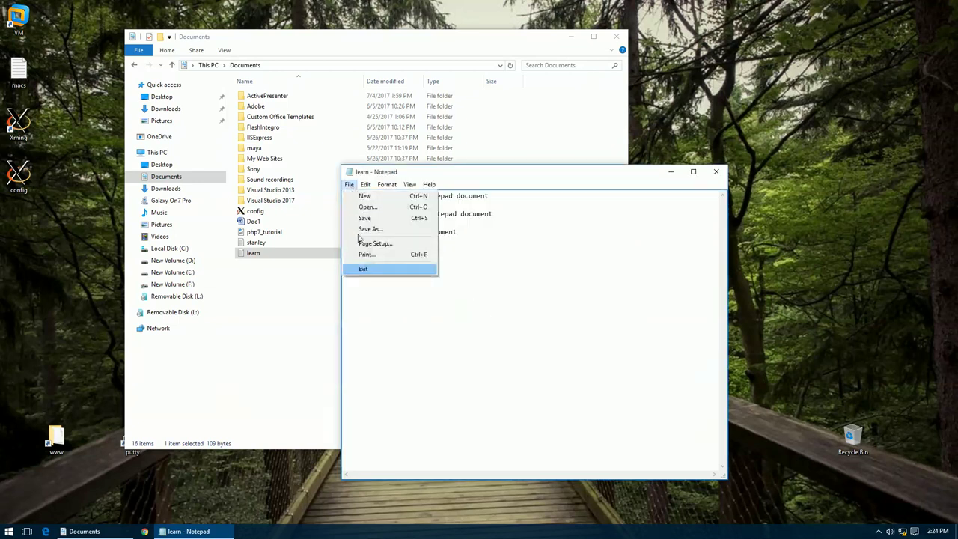
pyautogui.click(363, 269)
# Step: Open the stanley document from the Documents folder and review the available editing commands
pyautogui.doubleClick(258, 243)
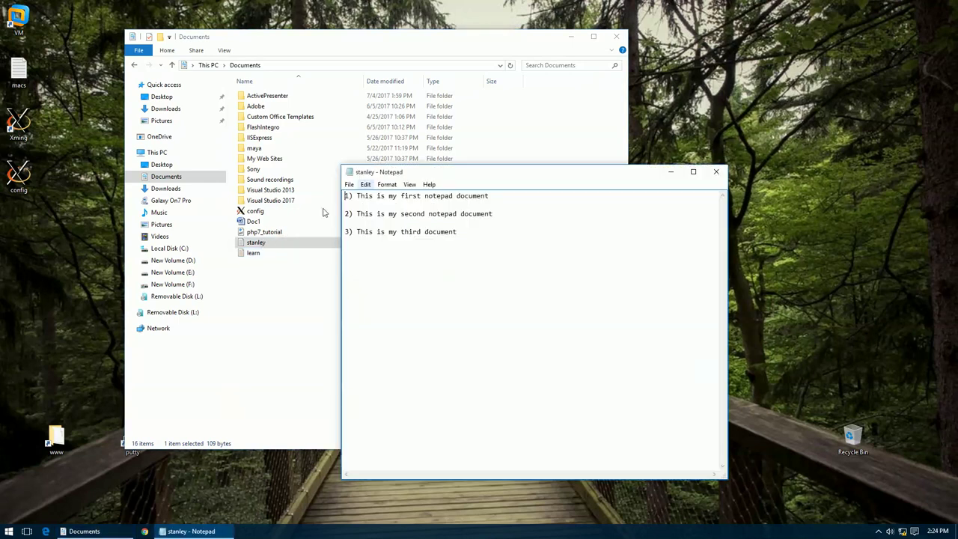
pyautogui.click(365, 185)
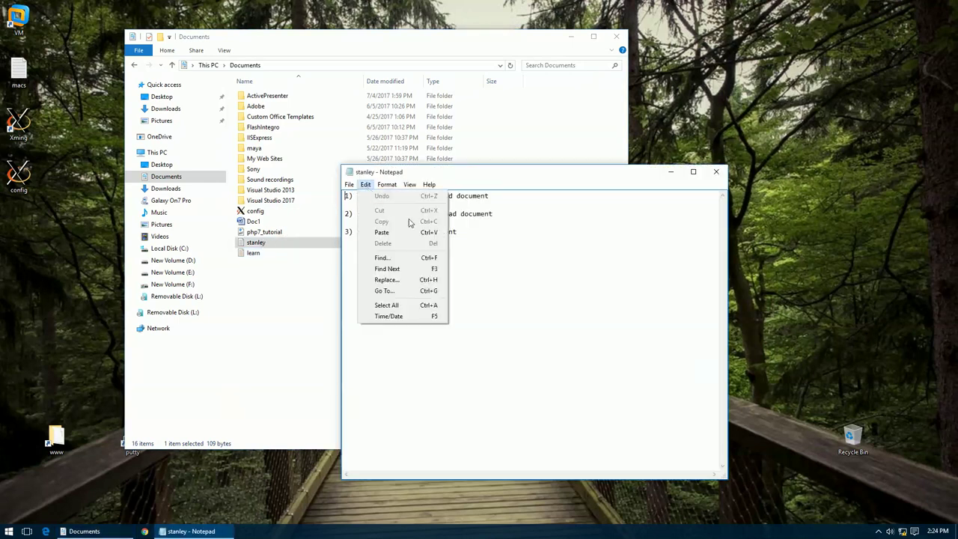
pyautogui.click(500, 291)
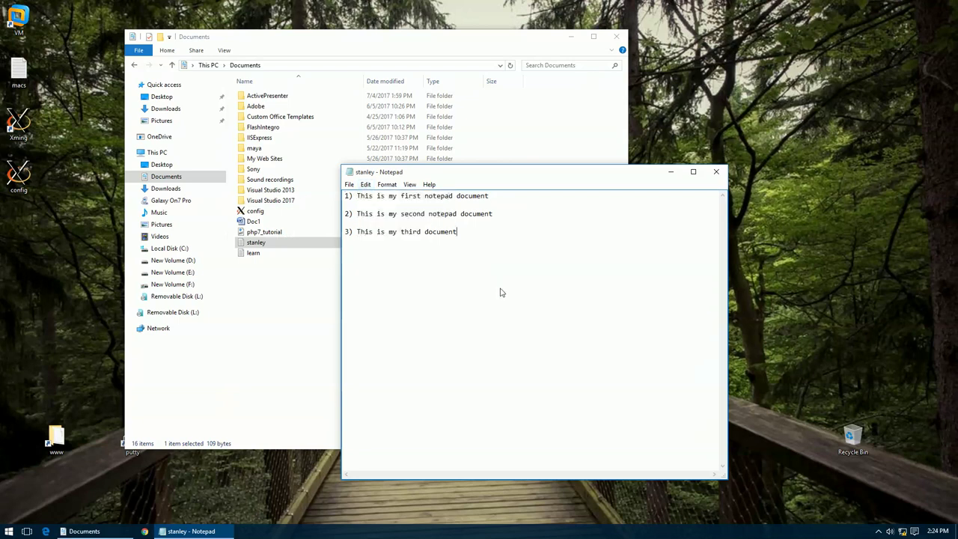
# Step: Cut the word "document" from the end of the third item and paste it back in place
pyautogui.doubleClick(426, 233)
pyautogui.click(365, 184)
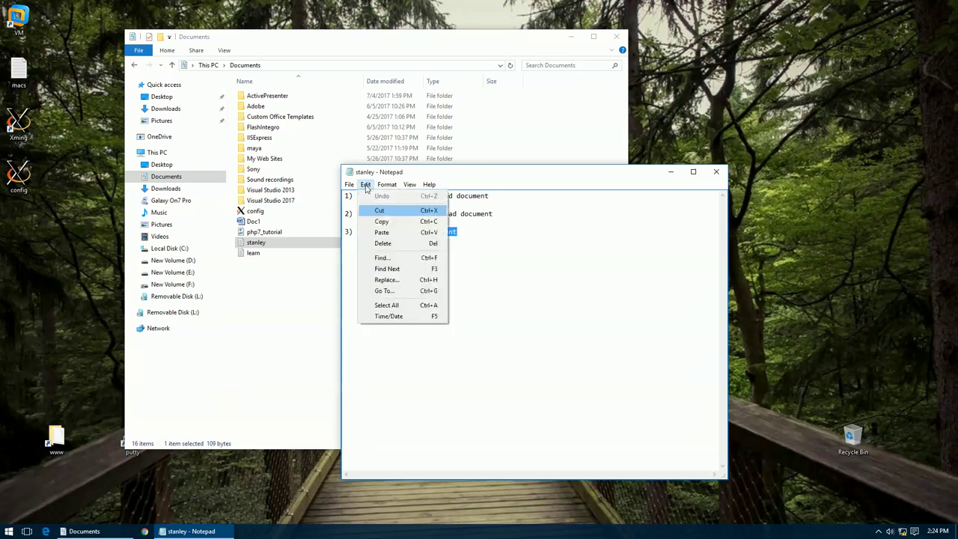
pyautogui.click(387, 212)
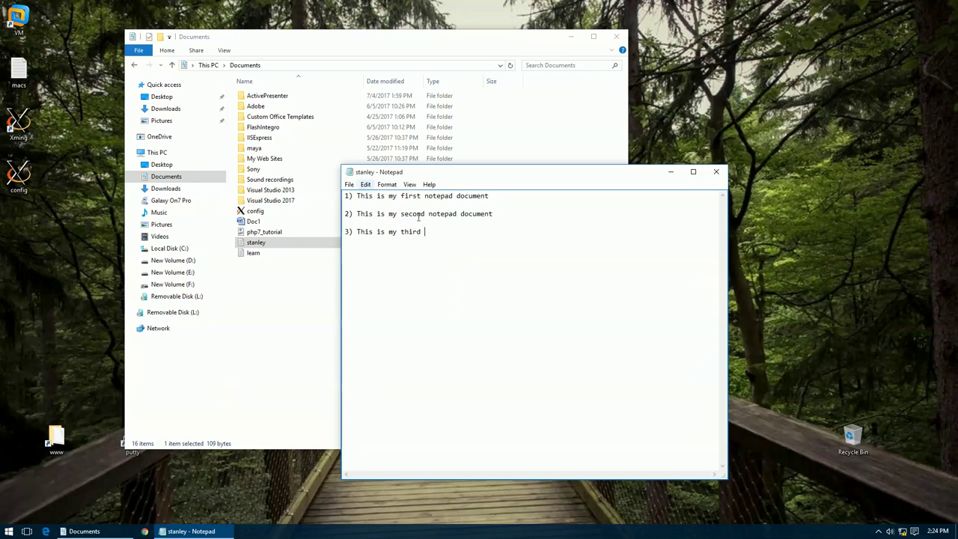
pyautogui.click(366, 185)
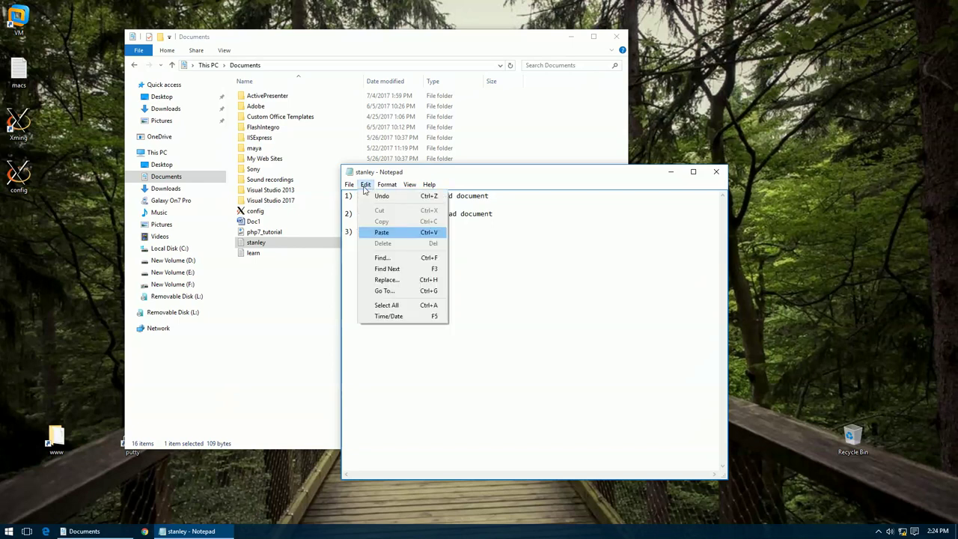
pyautogui.click(388, 235)
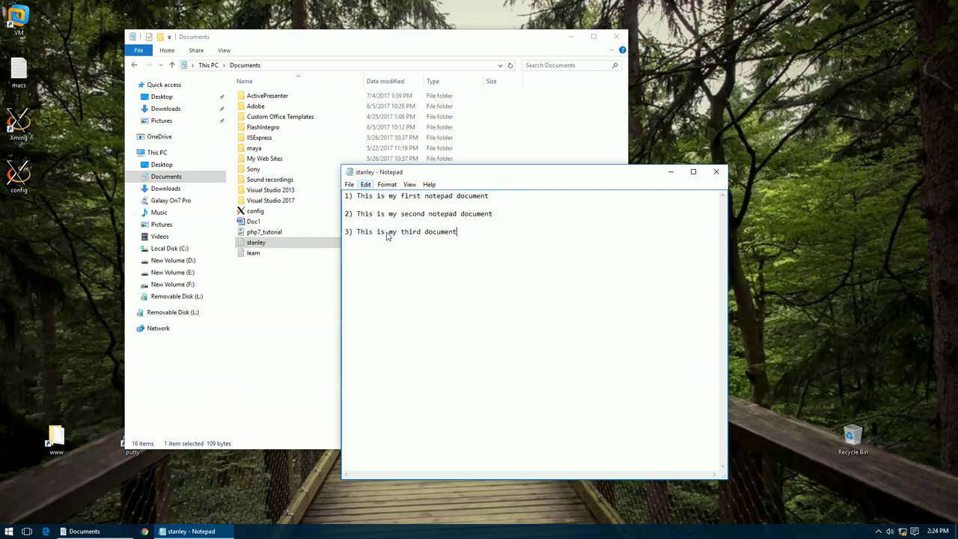
# Step: Paste the word "document" four more times at the end of the third item
pyautogui.click(367, 186)
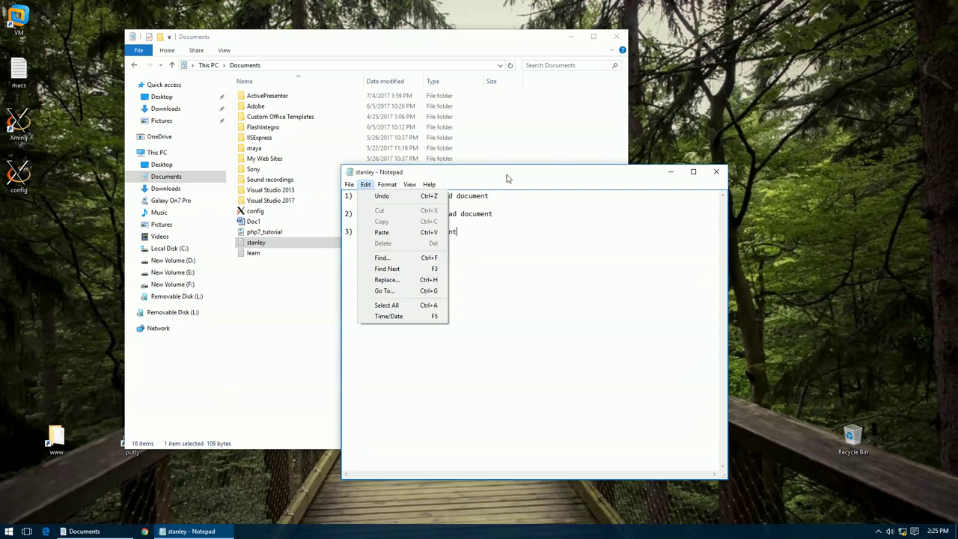
pyautogui.click(564, 175)
pyautogui.click(485, 230)
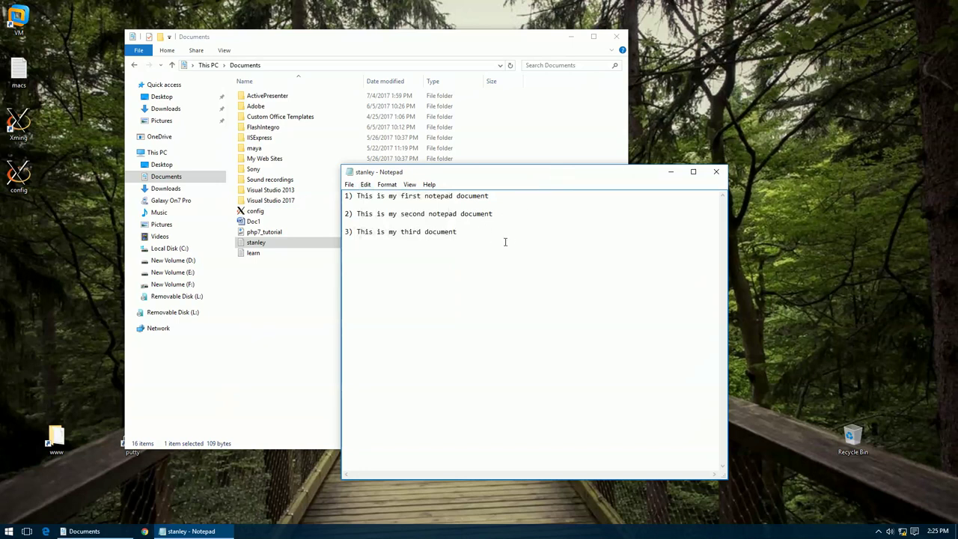
pyautogui.hotkey('ctrl', 'v')
pyautogui.hotkey('ctrl', 'v')
pyautogui.hotkey('ctrl', 'v')
pyautogui.hotkey('ctrl', 'v')
# Step: Start a new line below the third item and paste "document" on it five times
pyautogui.press('Return')
pyautogui.hotkey('ctrl', 'v')
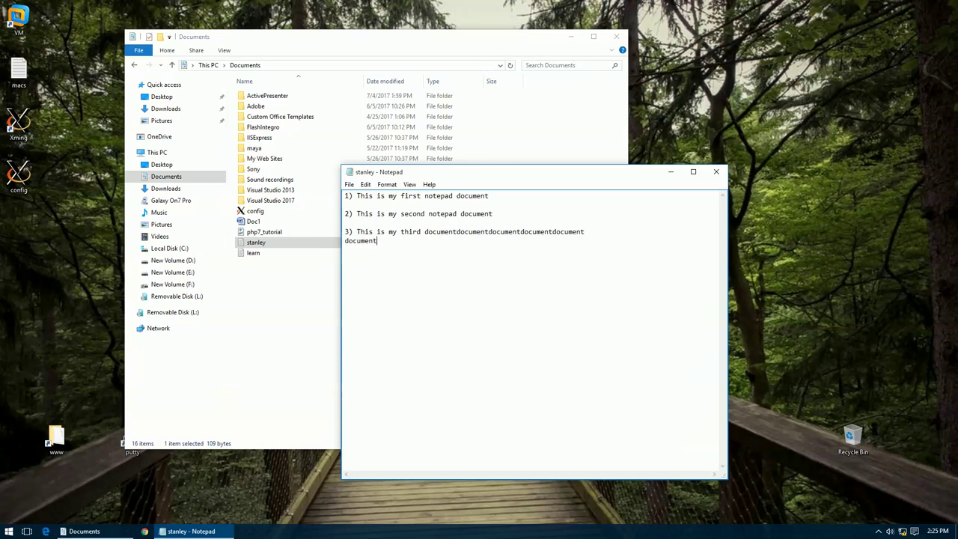
pyautogui.hotkey('ctrl', 'v')
pyautogui.hotkey('ctrl', 'v')
pyautogui.hotkey('ctrl', 'v')
pyautogui.hotkey('ctrl', 'v')
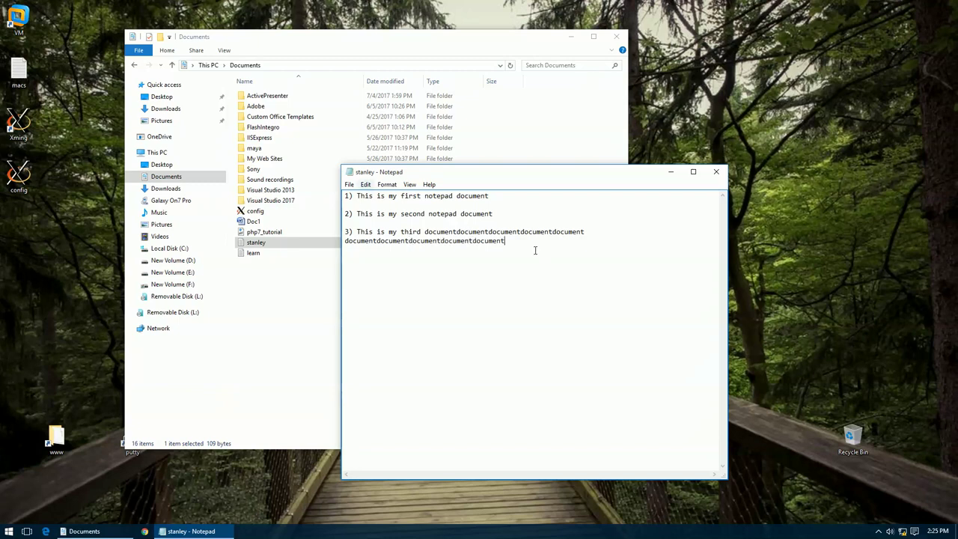
# Step: Delete the repeated "document" text on the line below the third item
pyautogui.click(367, 185)
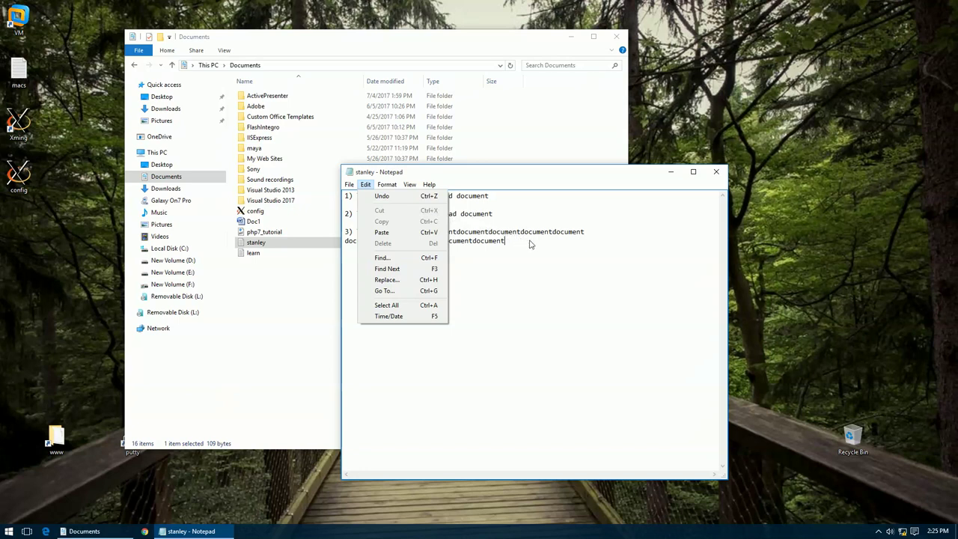
pyautogui.click(555, 252)
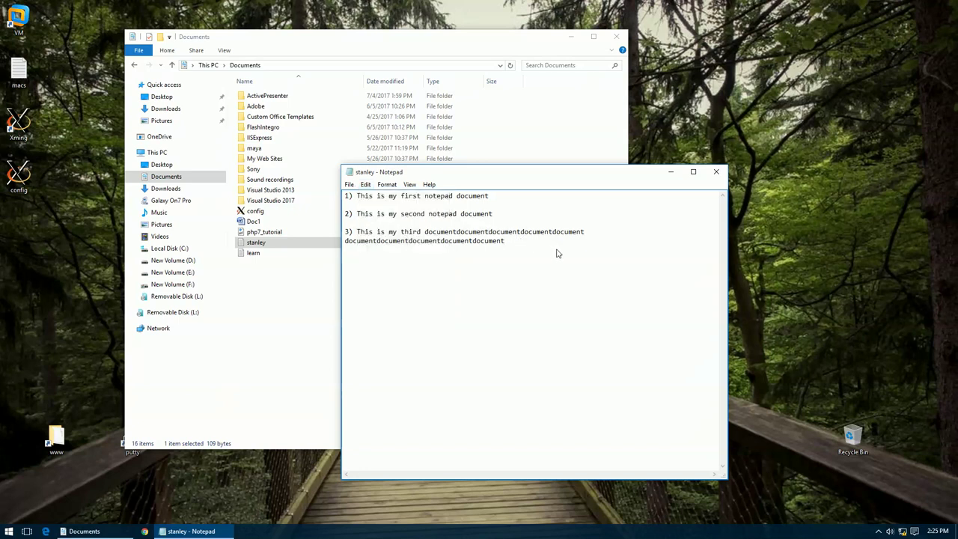
pyautogui.moveTo(515, 242); pyautogui.dragTo(339, 250)
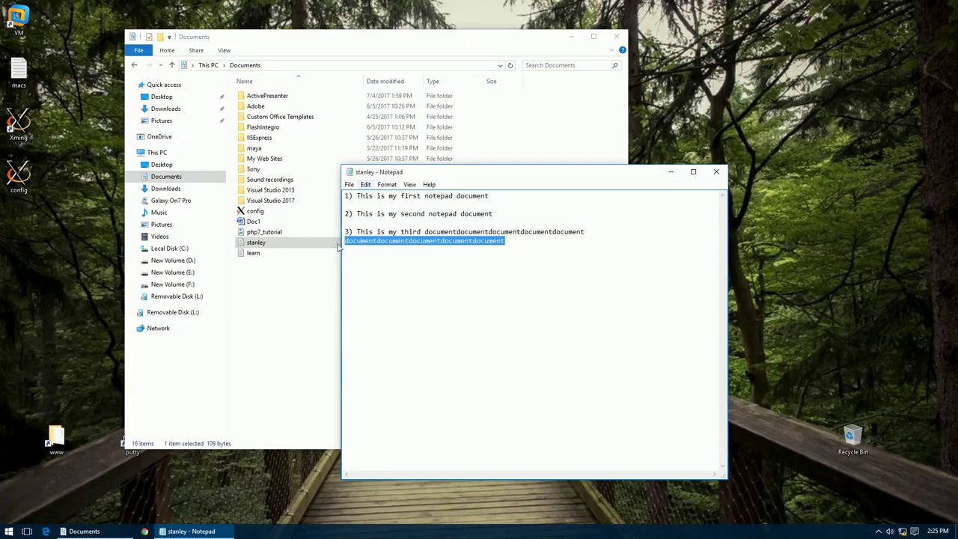
pyautogui.click(365, 185)
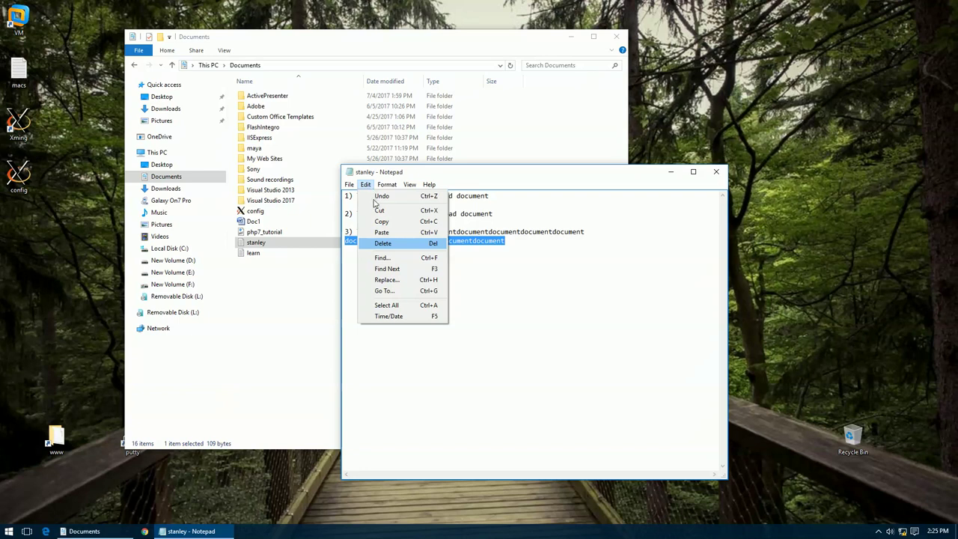
pyautogui.click(386, 244)
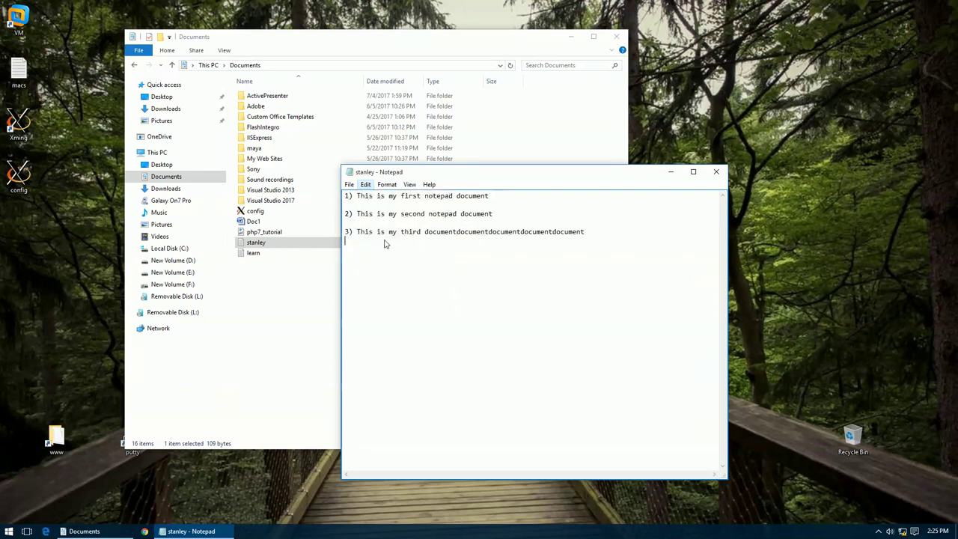
# Step: Find the word "this" from the start of the document, step through its occurrences downward, and close the search
pyautogui.click(365, 185)
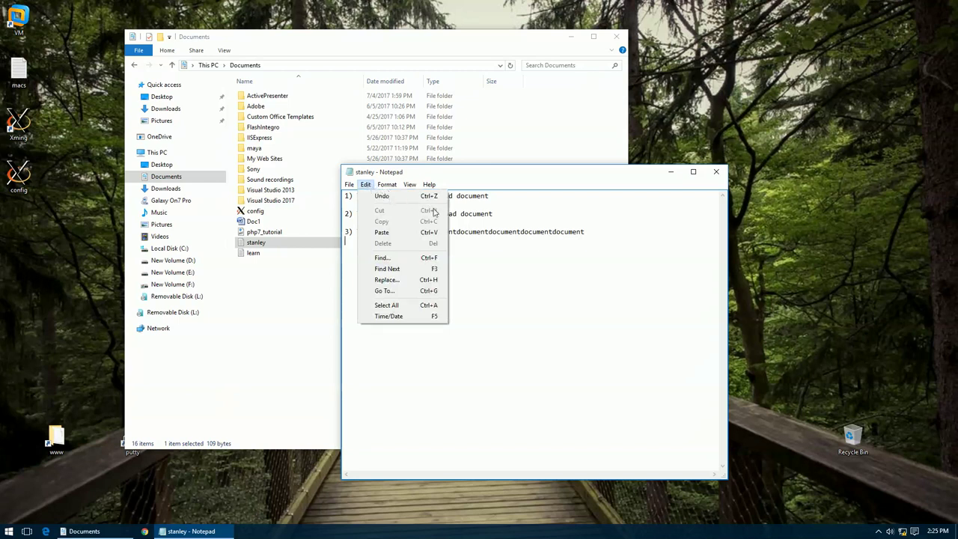
pyautogui.click(508, 239)
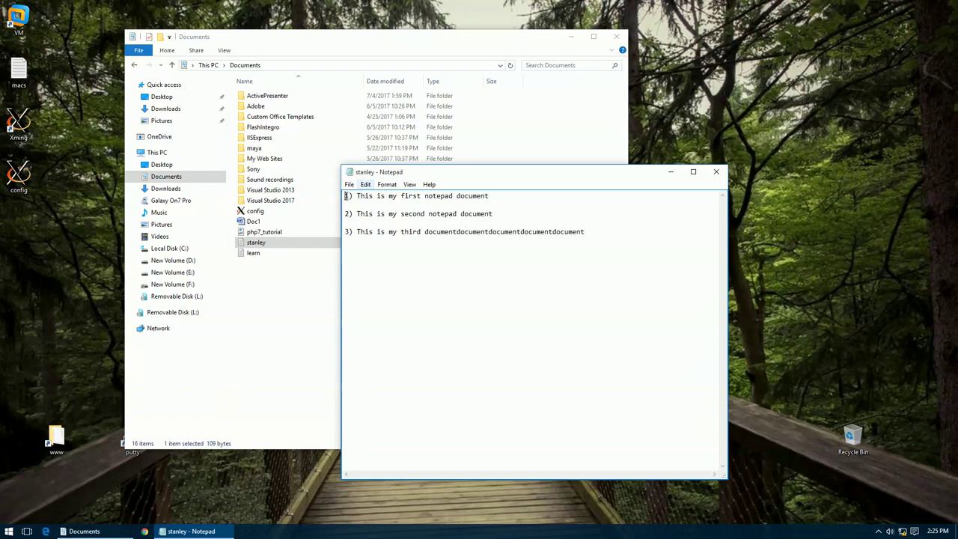
pyautogui.click(365, 185)
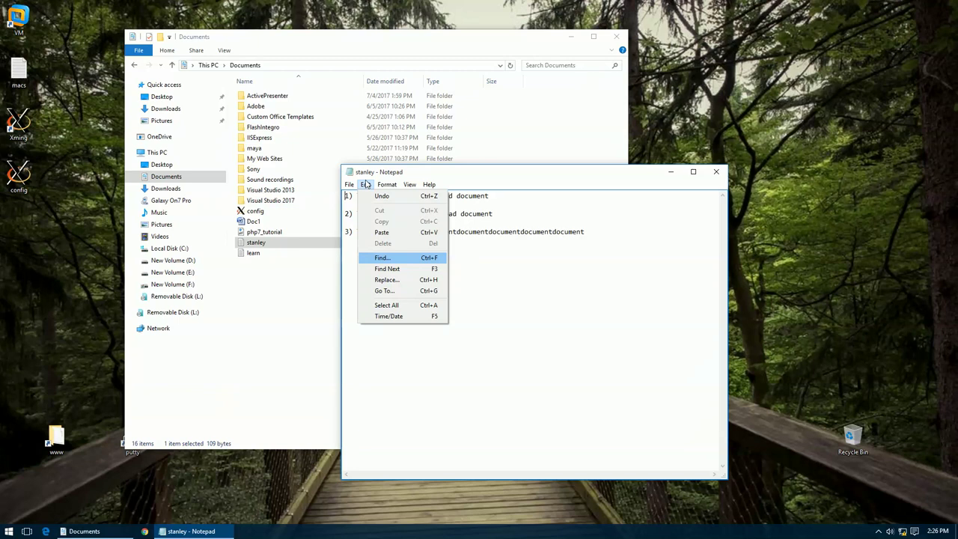
pyautogui.click(433, 259)
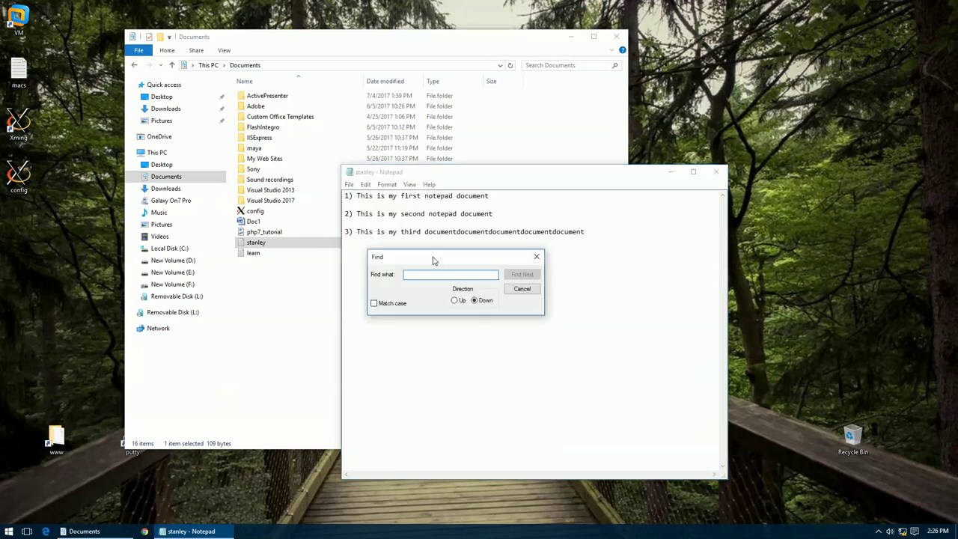
pyautogui.write('this')
pyautogui.click(516, 276)
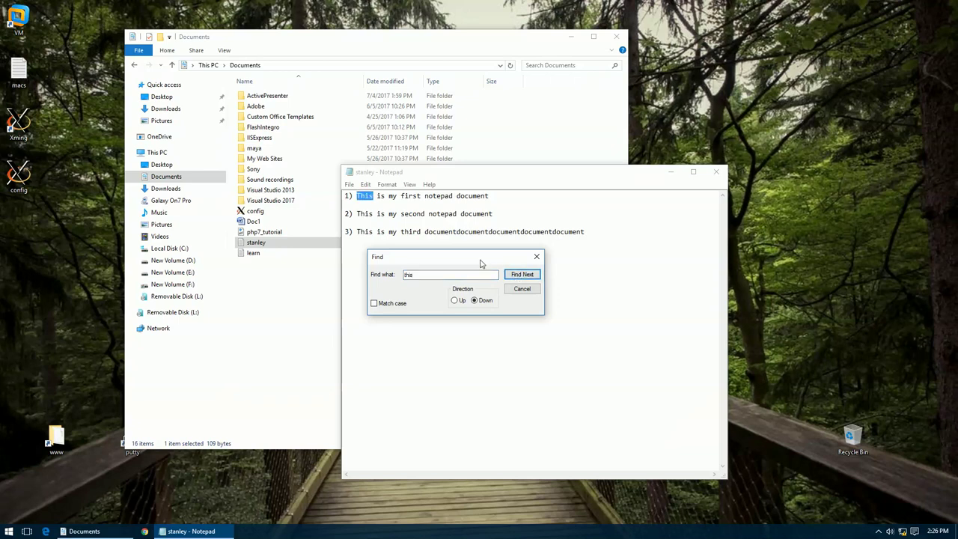
pyautogui.press('Return')
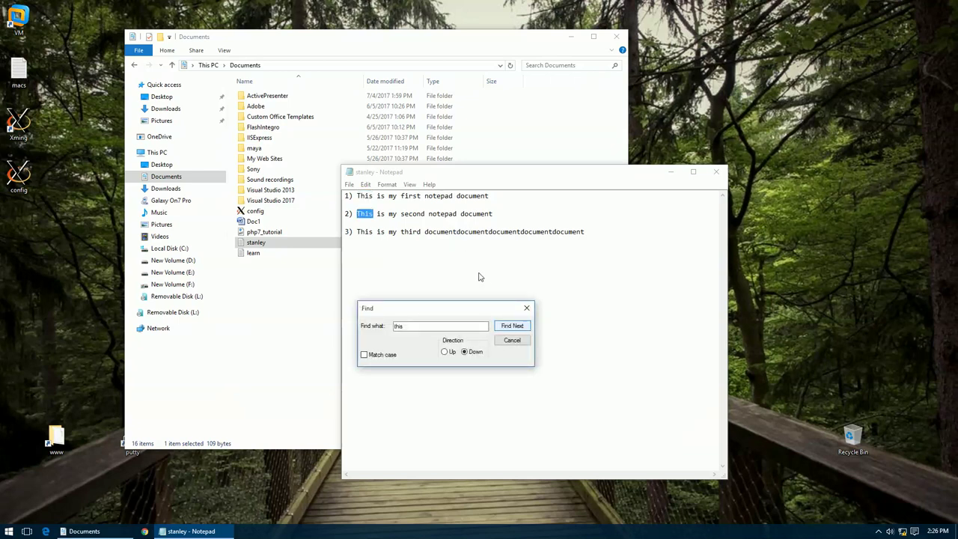
pyautogui.click(512, 326)
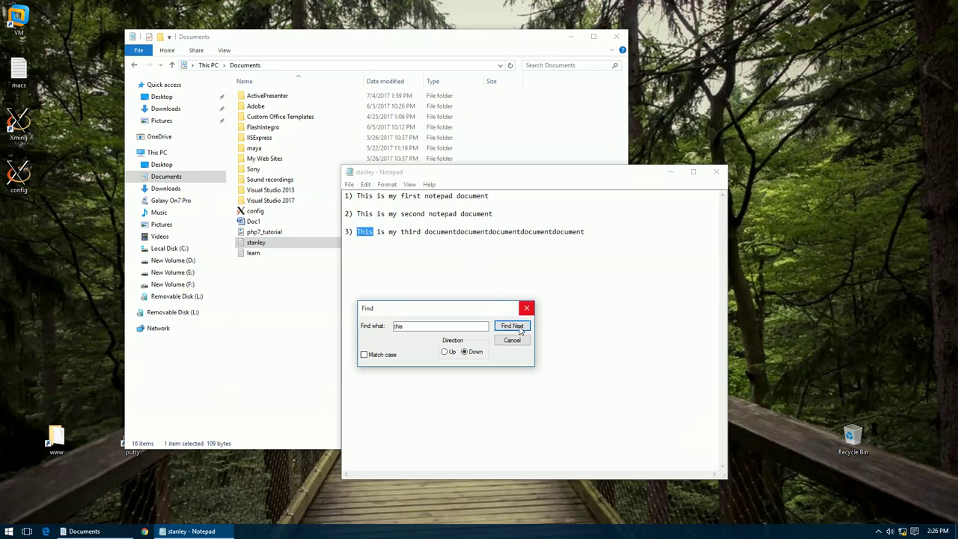
pyautogui.click(525, 312)
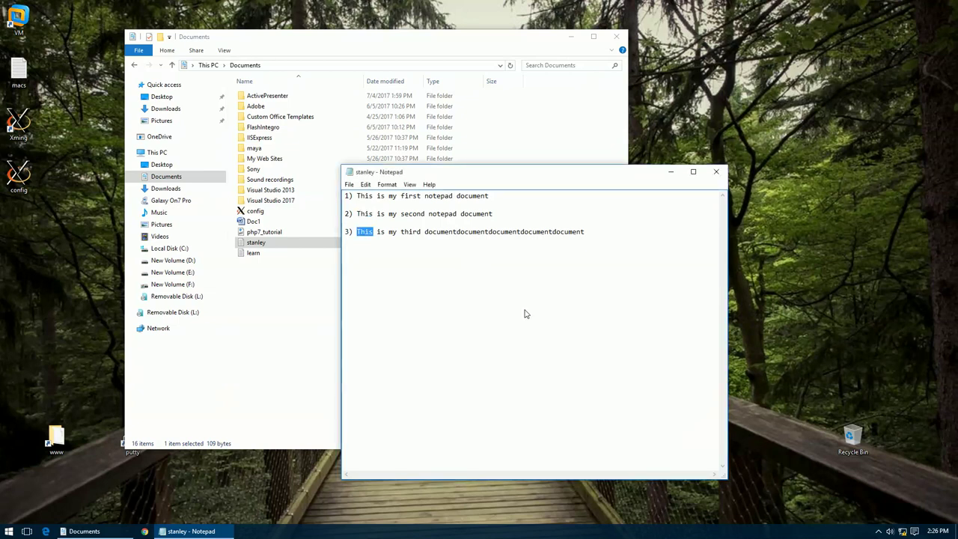
# Step: Replace the first "this" with "that", replace all remaining occurrences as well, and close the Replace dialog
pyautogui.click(345, 196)
pyautogui.click(363, 185)
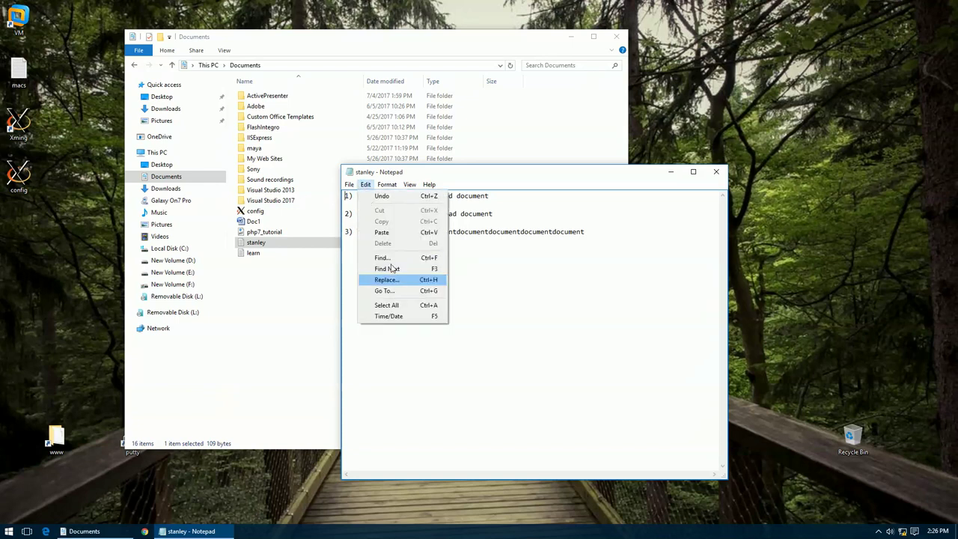
pyautogui.click(396, 281)
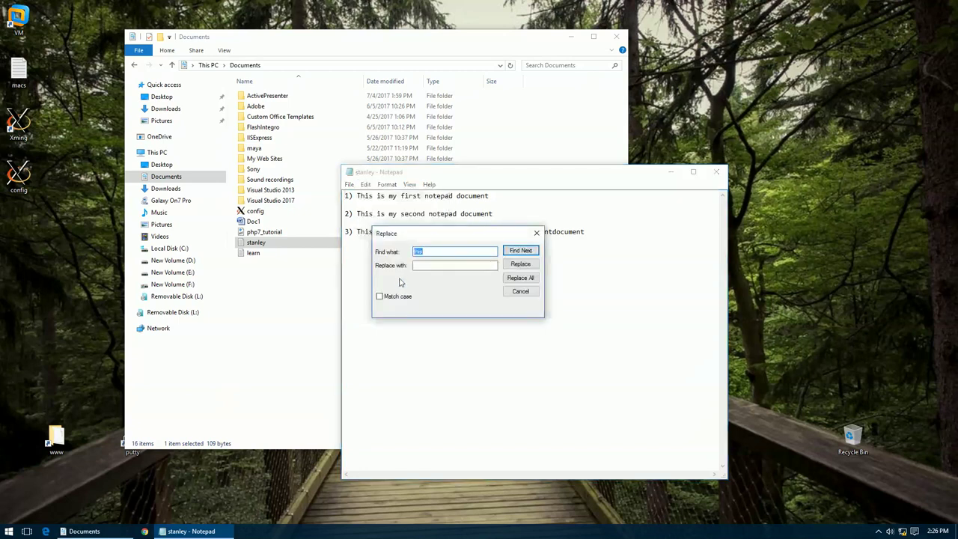
pyautogui.press('Return')
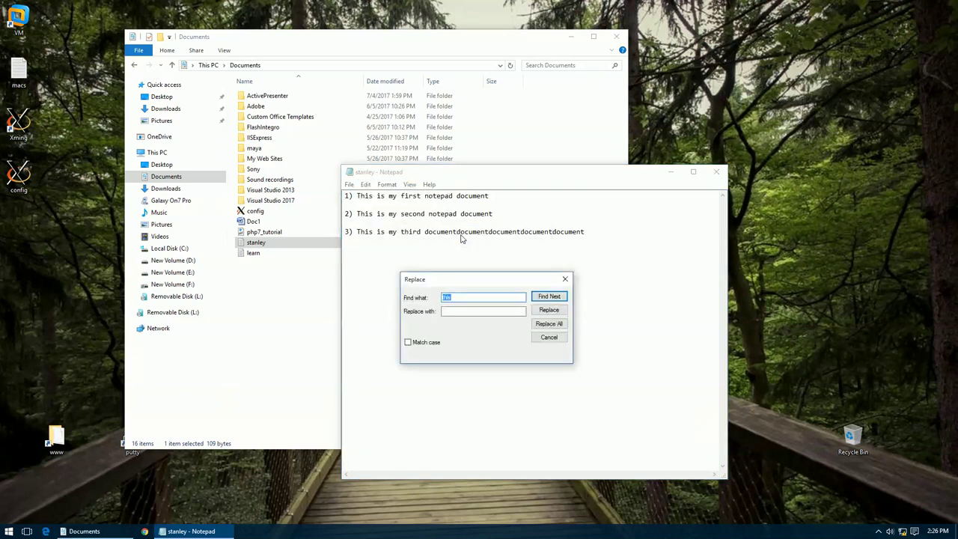
pyautogui.click(461, 309)
pyautogui.write('that')
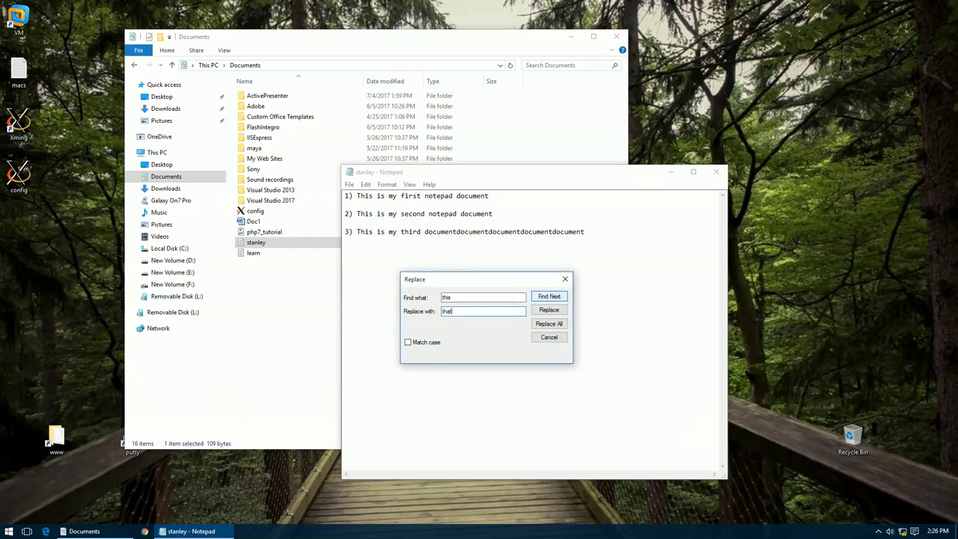
pyautogui.click(549, 297)
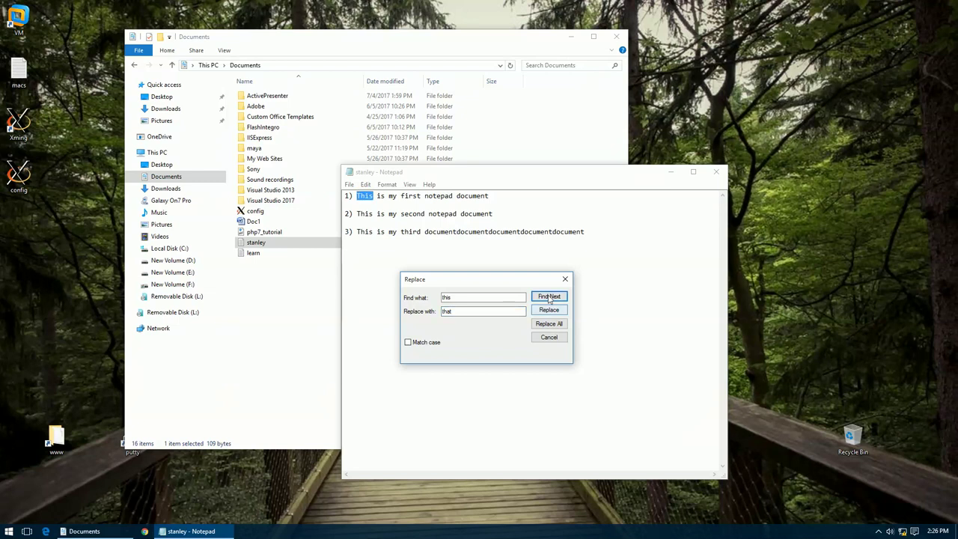
pyautogui.click(552, 310)
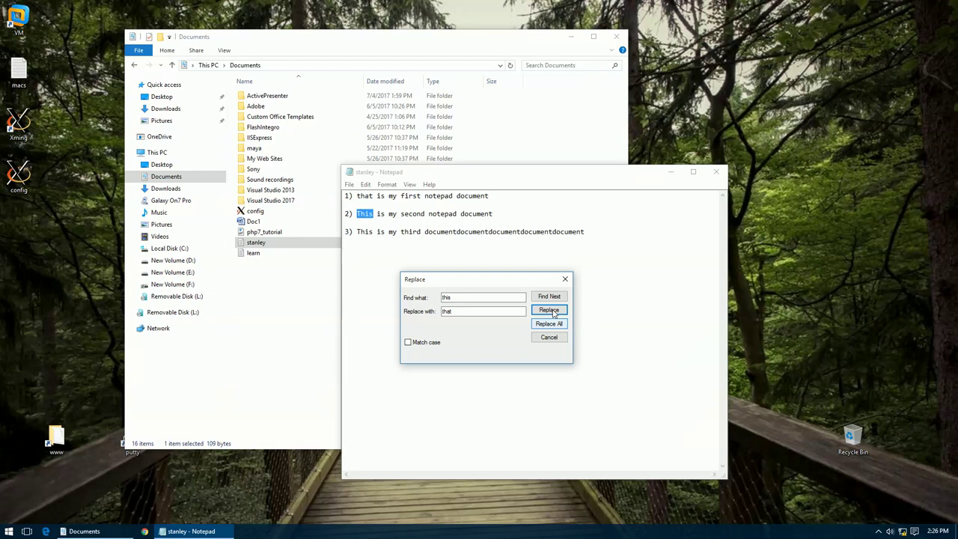
pyautogui.click(553, 324)
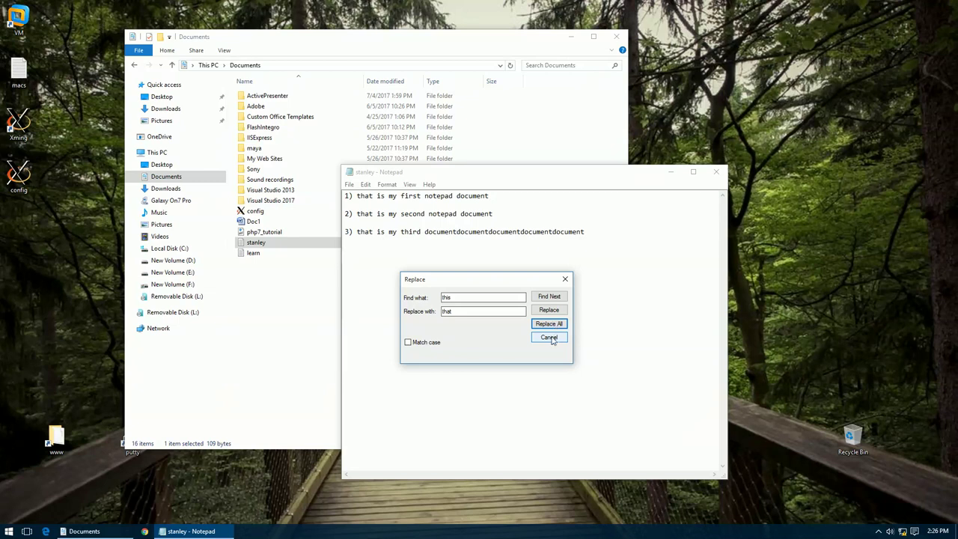
pyautogui.click(549, 337)
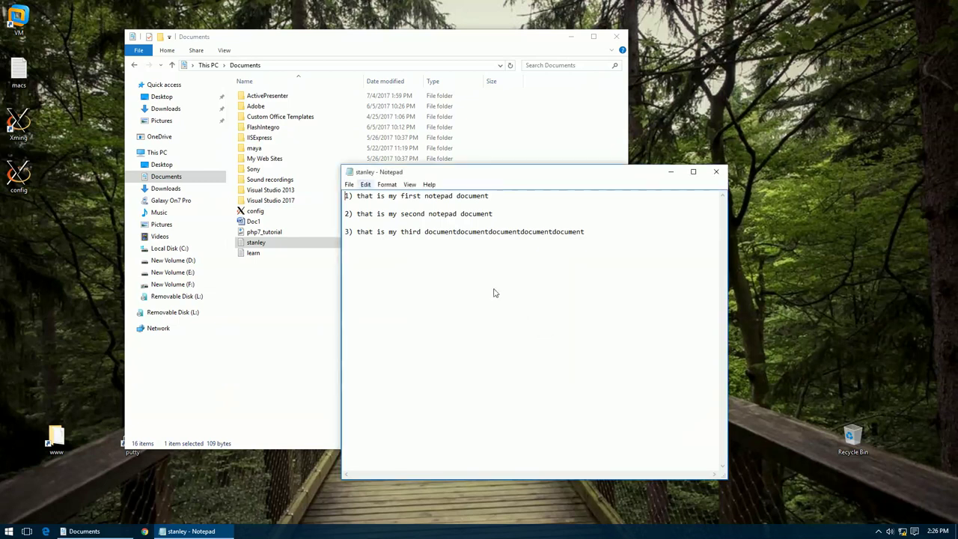
# Step: Undo the replace-all repeatedly, toggling it off and on, and leave "This" restored in the second and third items
pyautogui.click(365, 185)
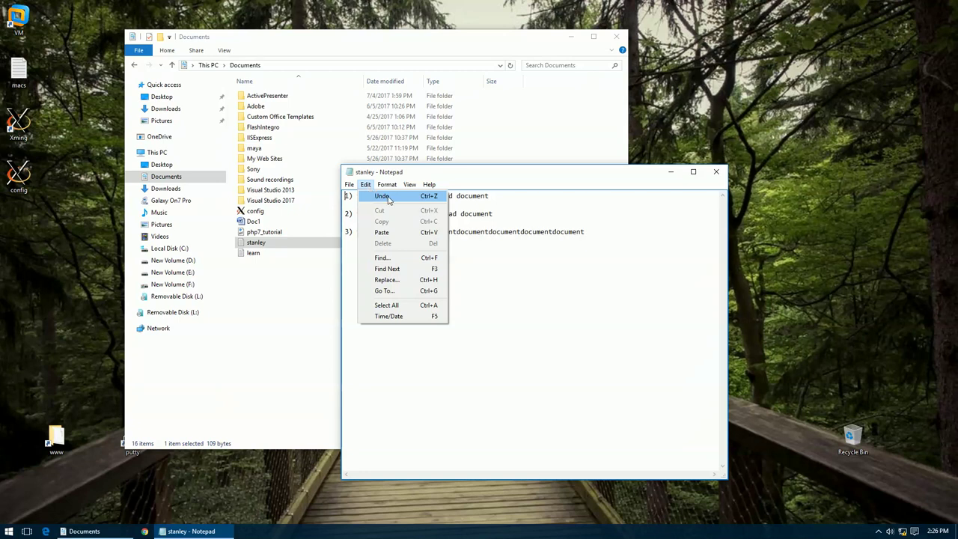
pyautogui.hotkey('ctrl', 'a')
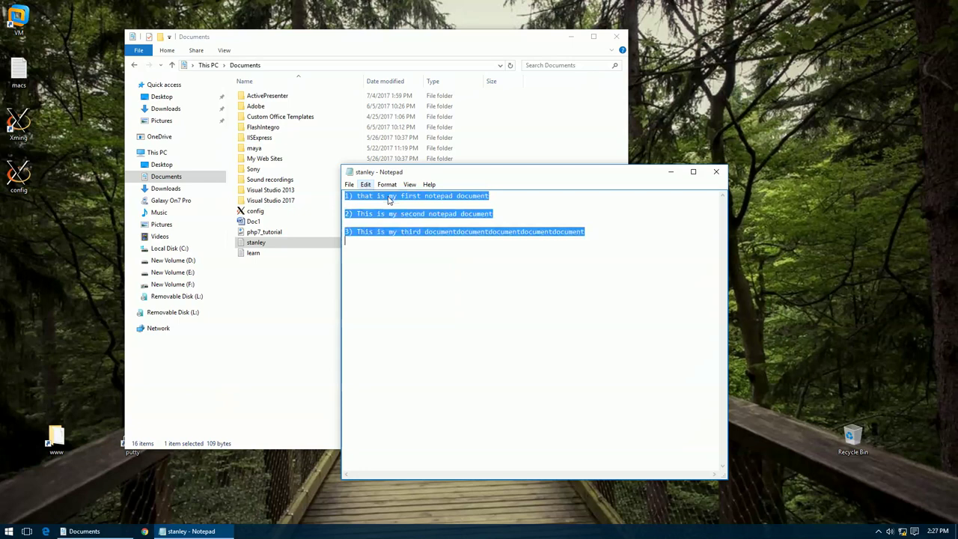
pyautogui.click(366, 187)
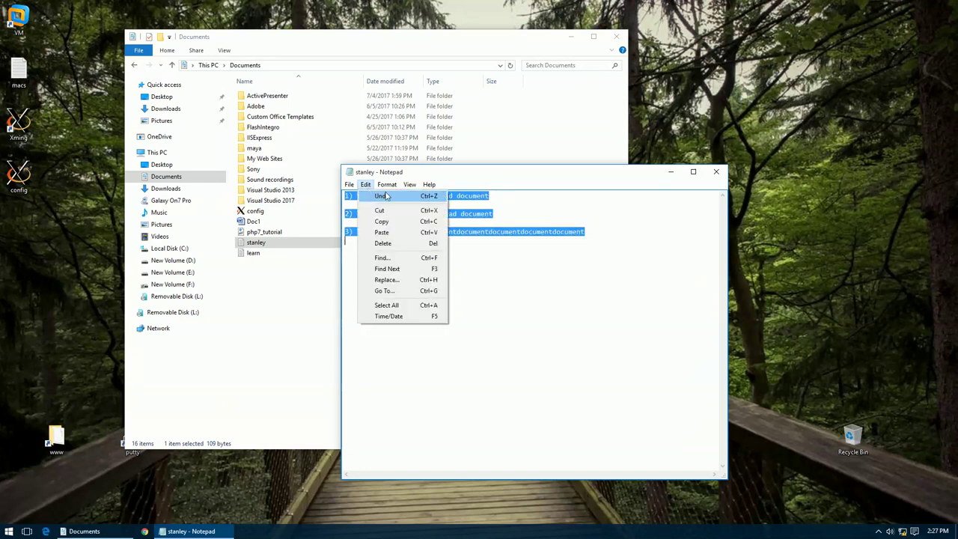
pyautogui.click(389, 196)
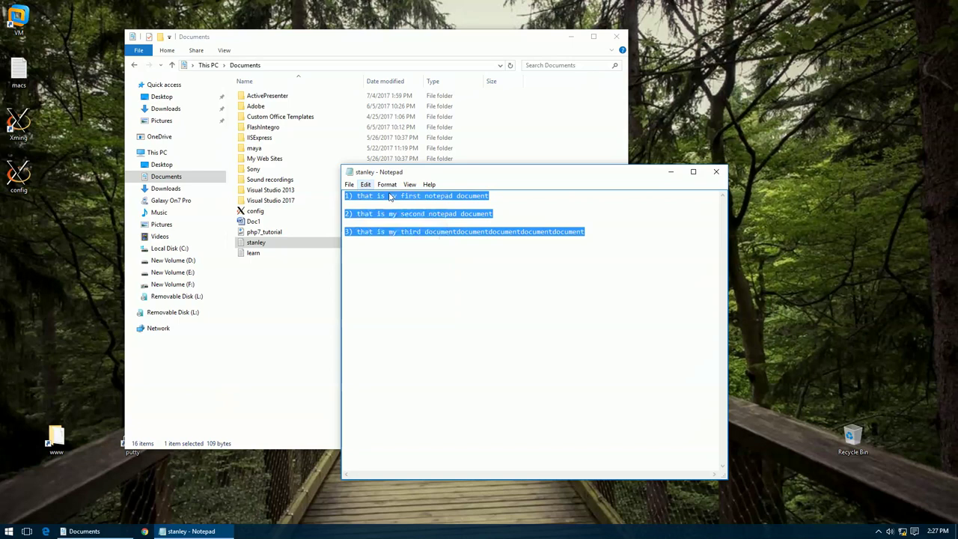
pyautogui.click(368, 186)
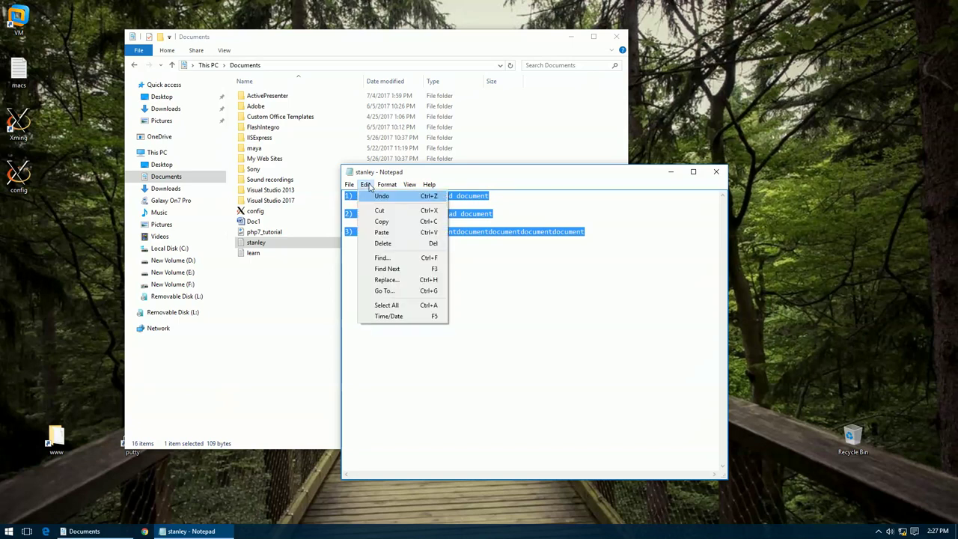
pyautogui.click(380, 196)
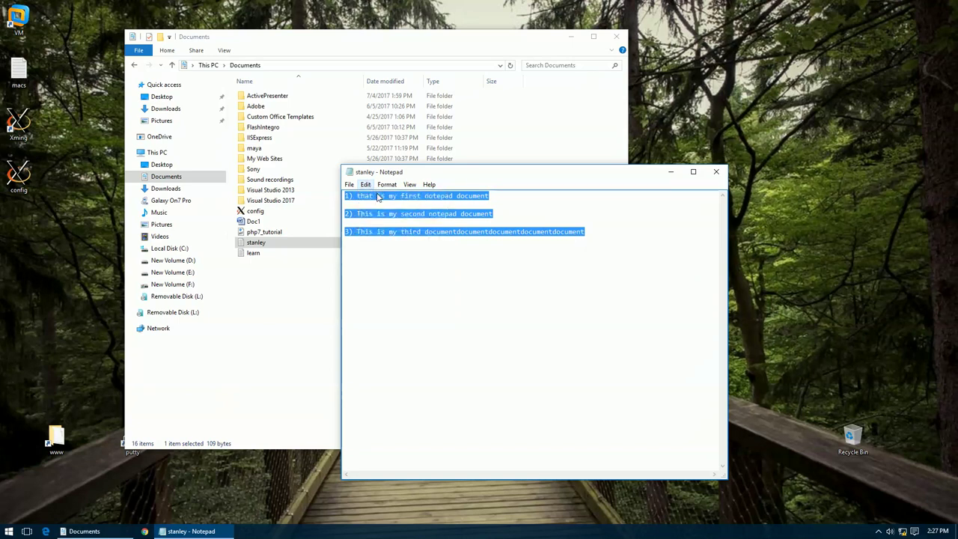
pyautogui.click(367, 186)
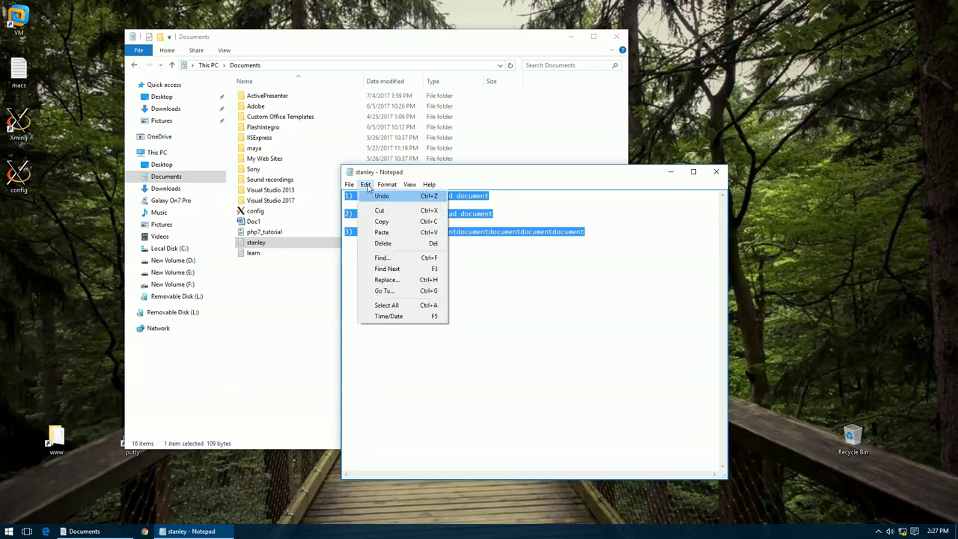
pyautogui.click(380, 196)
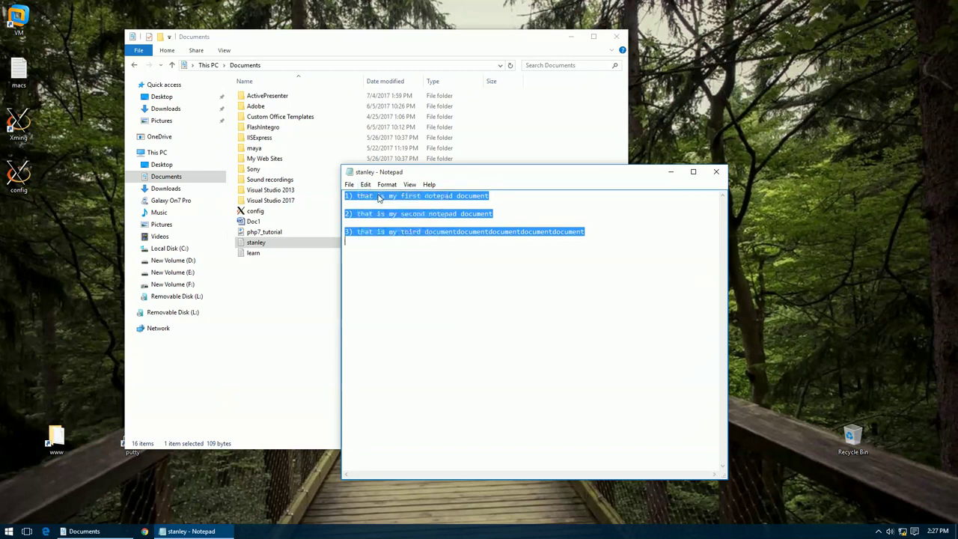
pyautogui.hotkey('ctrl', 'z')
pyautogui.click(434, 290)
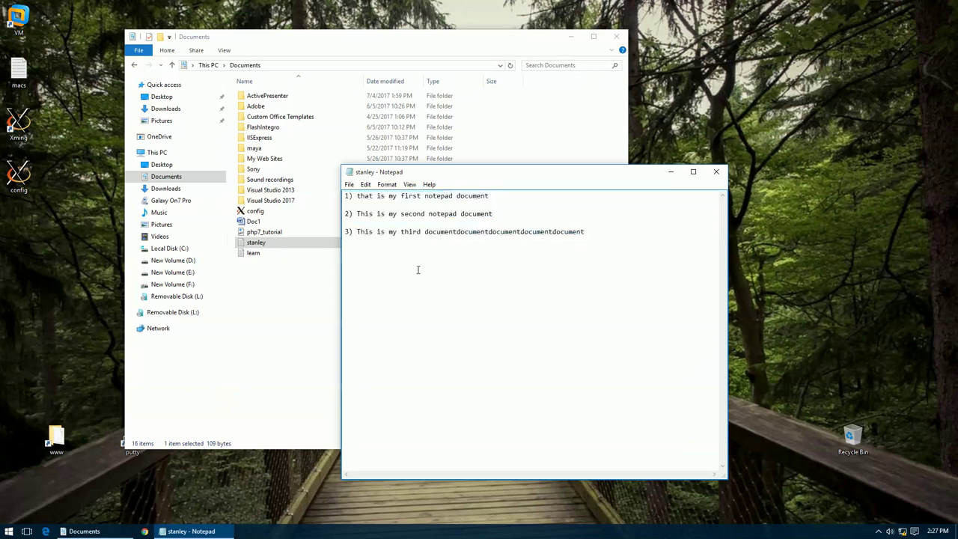
# Step: Use Go To to move the cursor to line 3, and step the cursor up and down a line
pyautogui.doubleClick(364, 196)
pyautogui.click(365, 184)
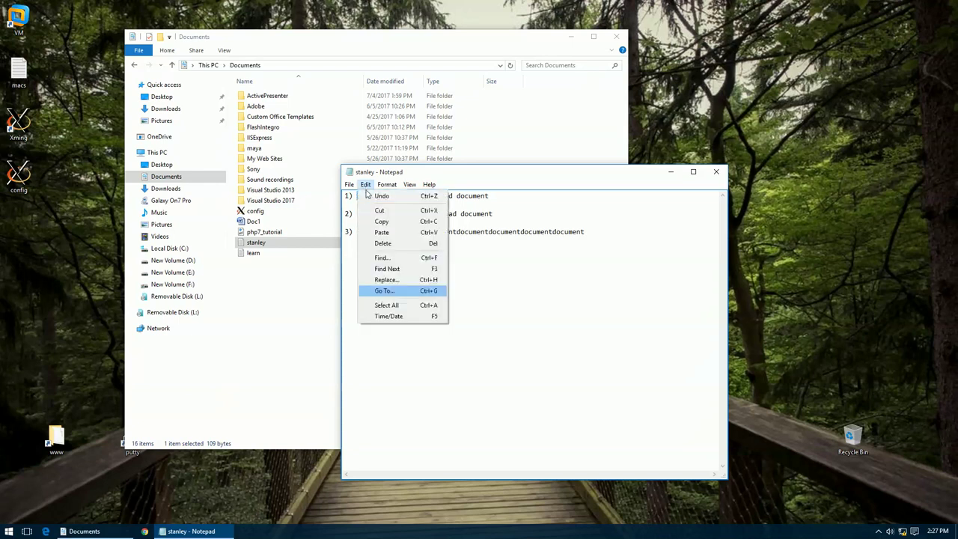
pyautogui.click(399, 290)
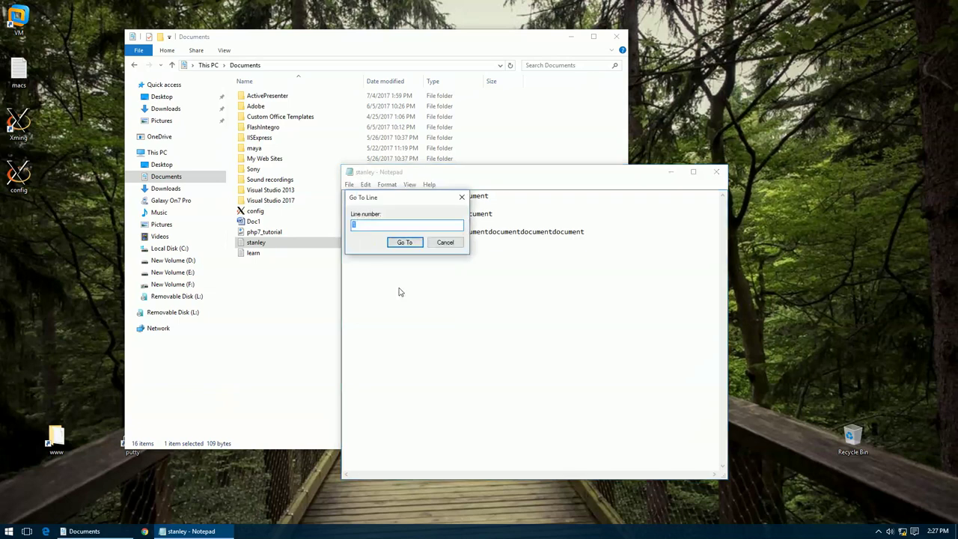
pyautogui.write('3')
pyautogui.click(404, 241)
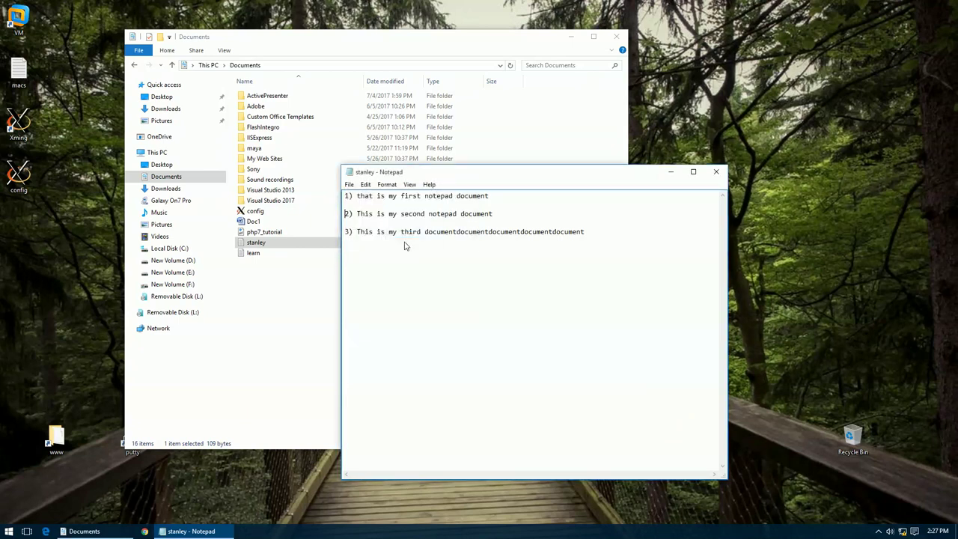
pyautogui.press('Up')
pyautogui.press('Down')
# Step: Use Go To to move the cursor to line 5
pyautogui.hotkey('alt', 'e')
pyautogui.click(366, 185)
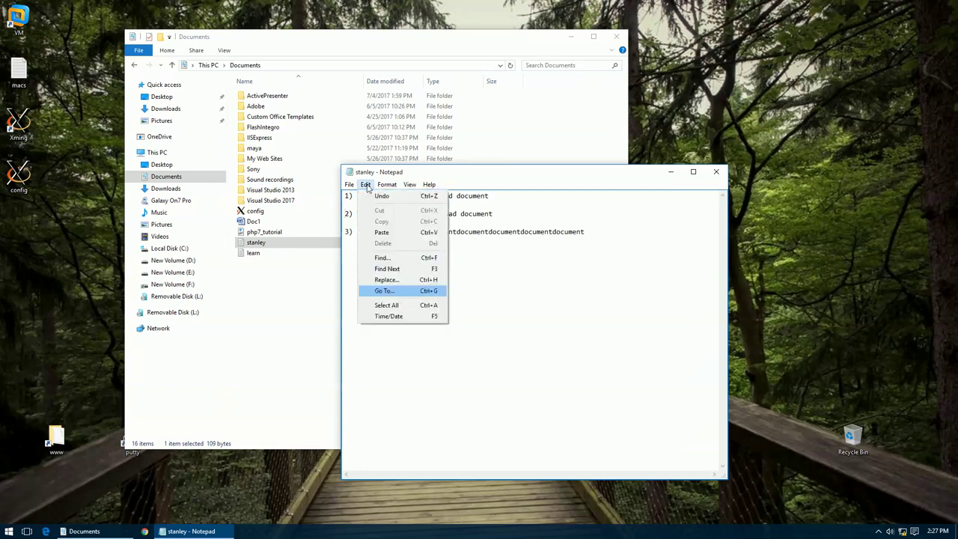
pyautogui.click(392, 293)
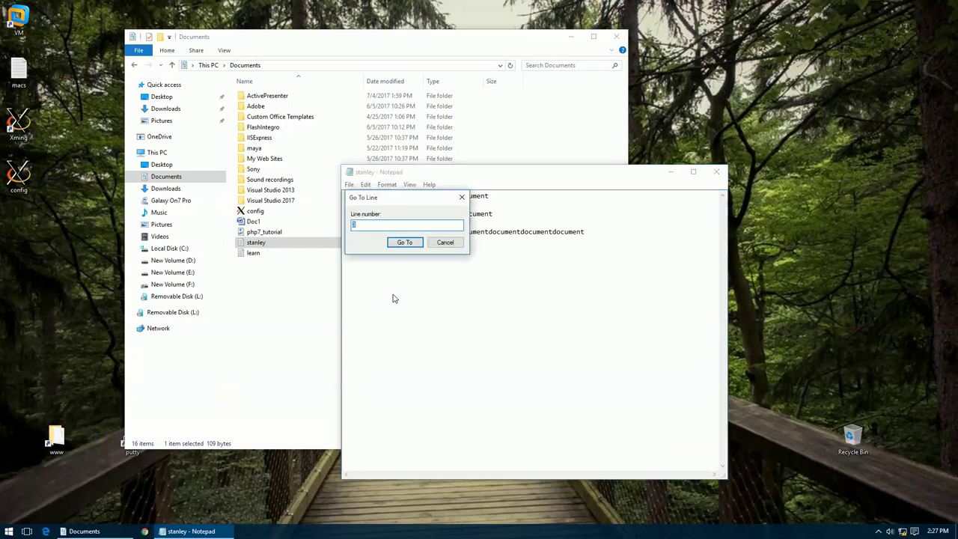
pyautogui.write('5')
pyautogui.click(400, 243)
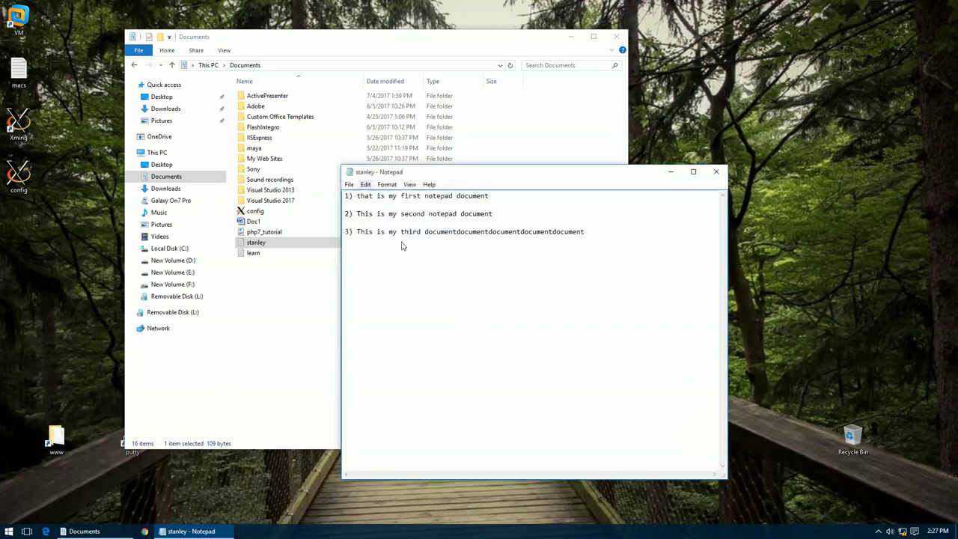
# Step: Select all the text in the document and clear the selection
pyautogui.click(368, 185)
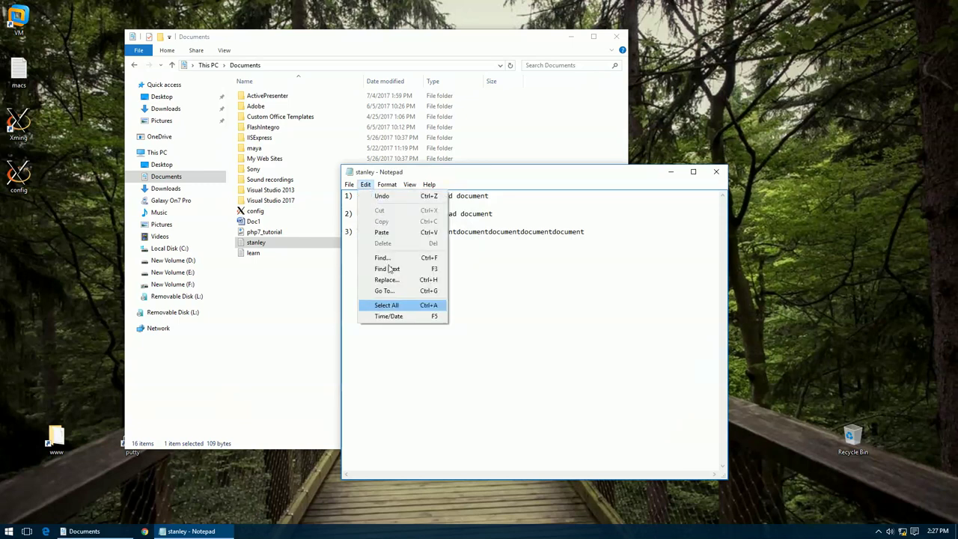
pyautogui.click(399, 306)
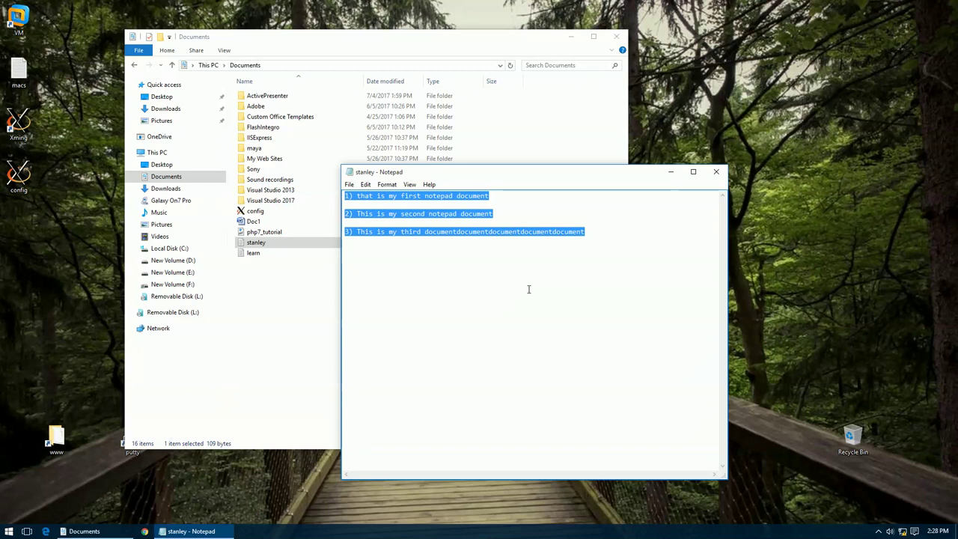
pyautogui.click(528, 289)
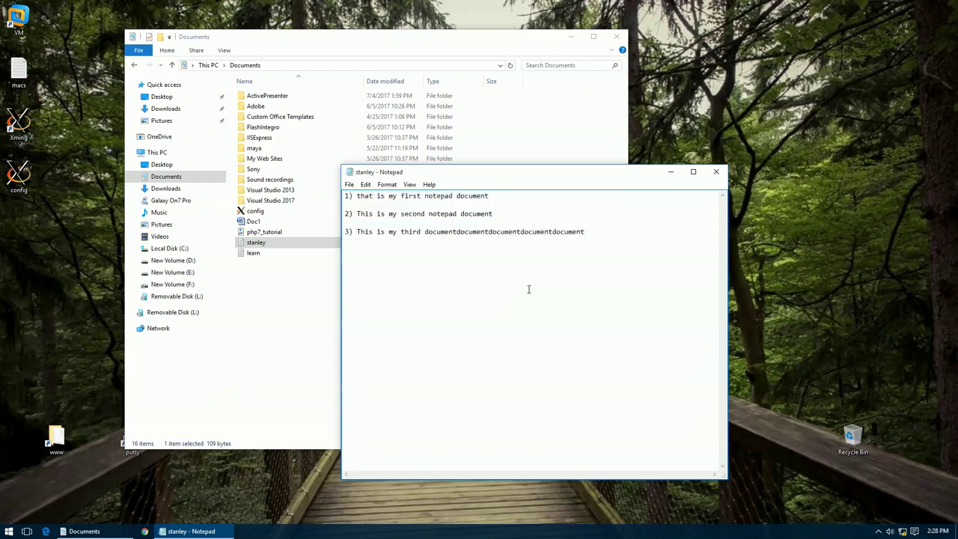
# Step: Insert the current time and date below the third item, leaving a blank line between them
pyautogui.click(367, 184)
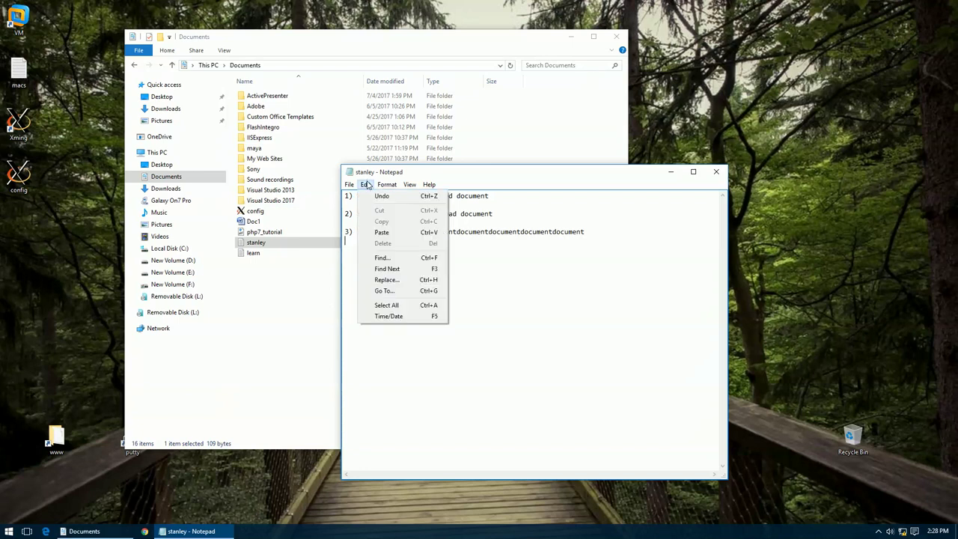
pyautogui.click(547, 268)
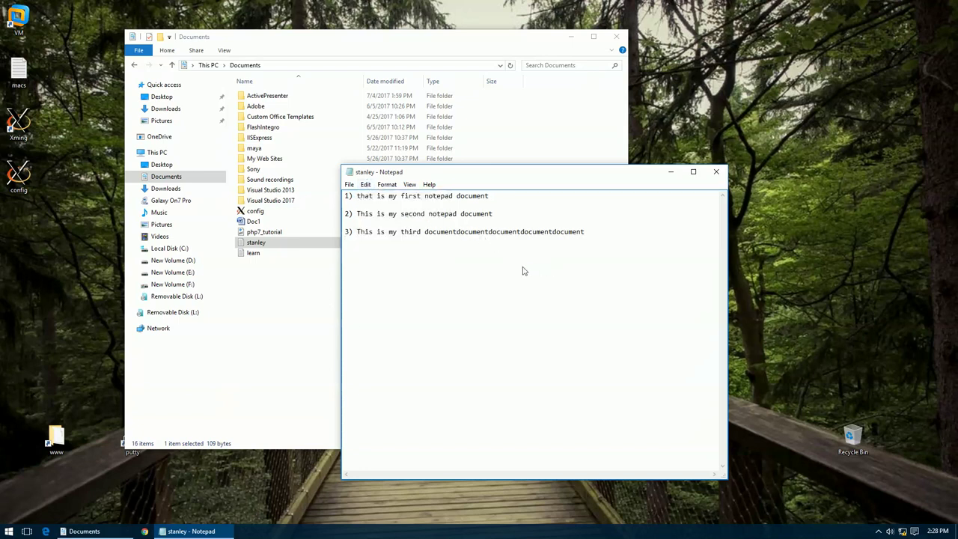
pyautogui.hotkey('alt', 'e')
pyautogui.click(365, 187)
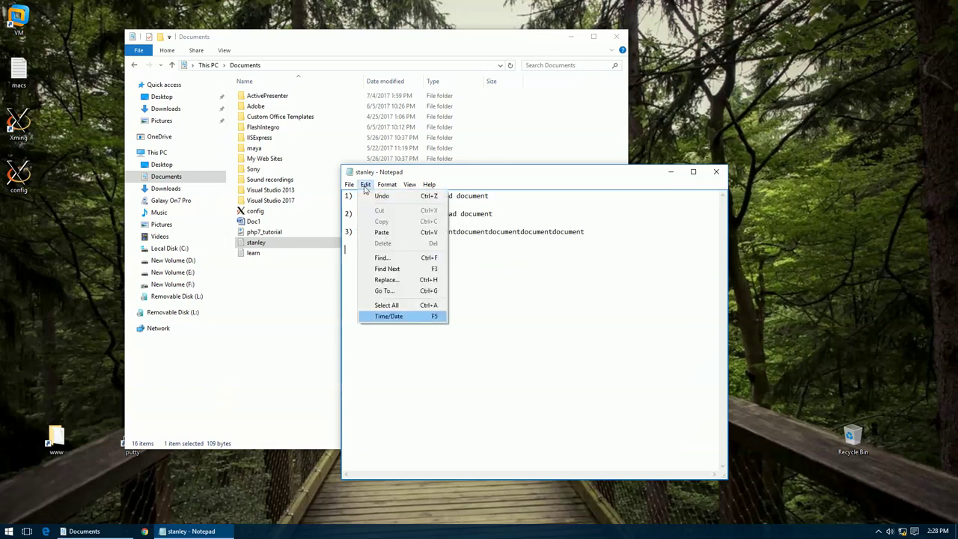
pyautogui.click(387, 315)
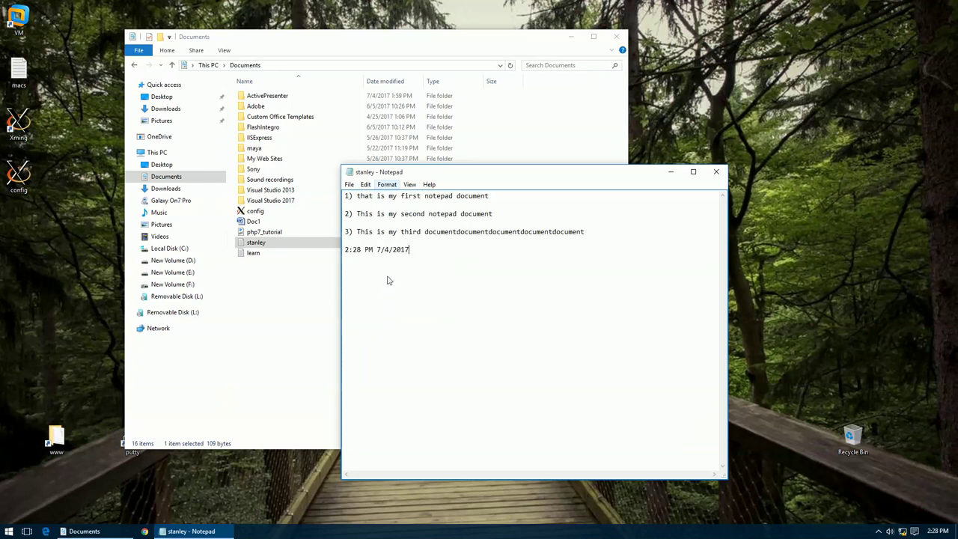
# Step: Narrow the Notepad window until the third item is cut off, and select along that line to its end and back to its start
pyautogui.click(393, 185)
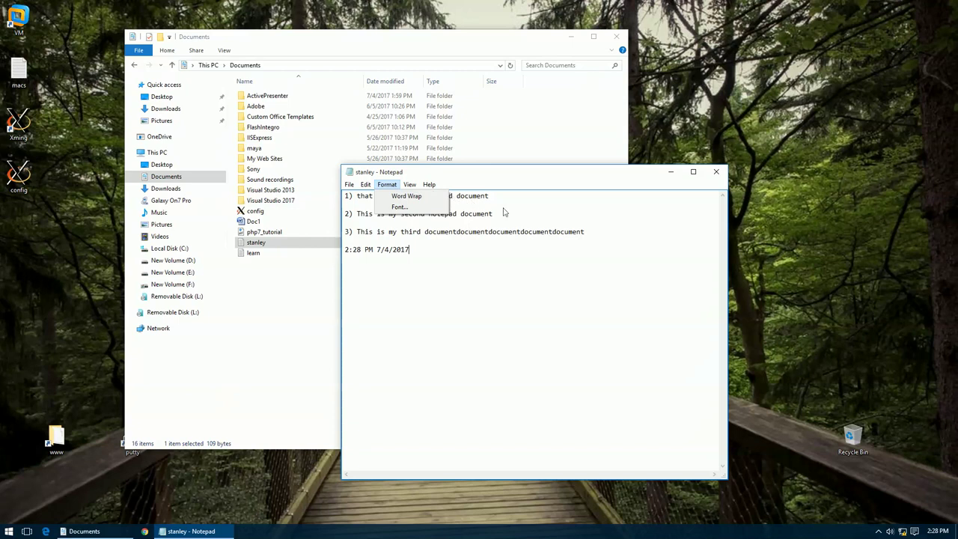
pyautogui.click(656, 249)
pyautogui.moveTo(725, 233); pyautogui.dragTo(515, 231)
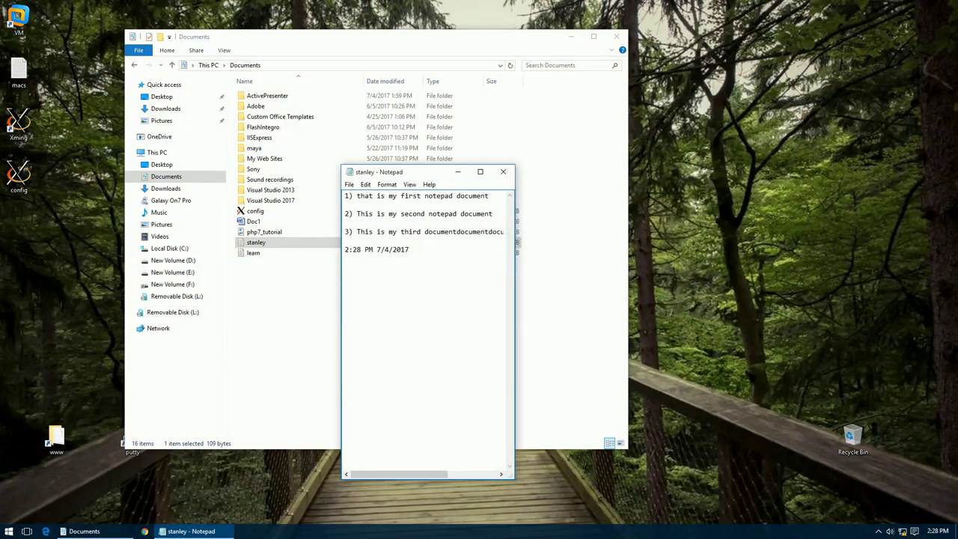
pyautogui.click(440, 232)
pyautogui.hotkey('shift', 'End')
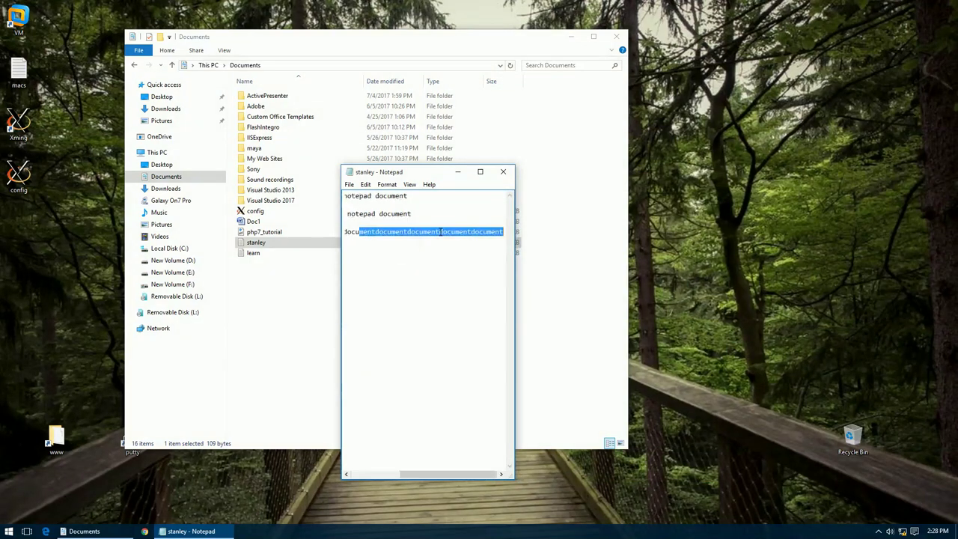
pyautogui.click(474, 231)
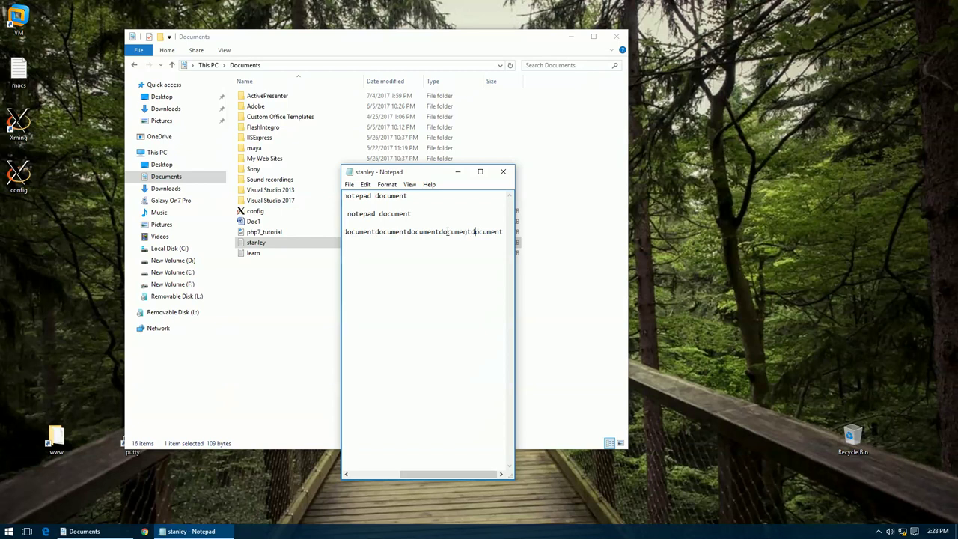
pyautogui.hotkey('shift', 'Home')
# Step: Turn word wrap on for the narrowed document and turn it off again
pyautogui.click(390, 187)
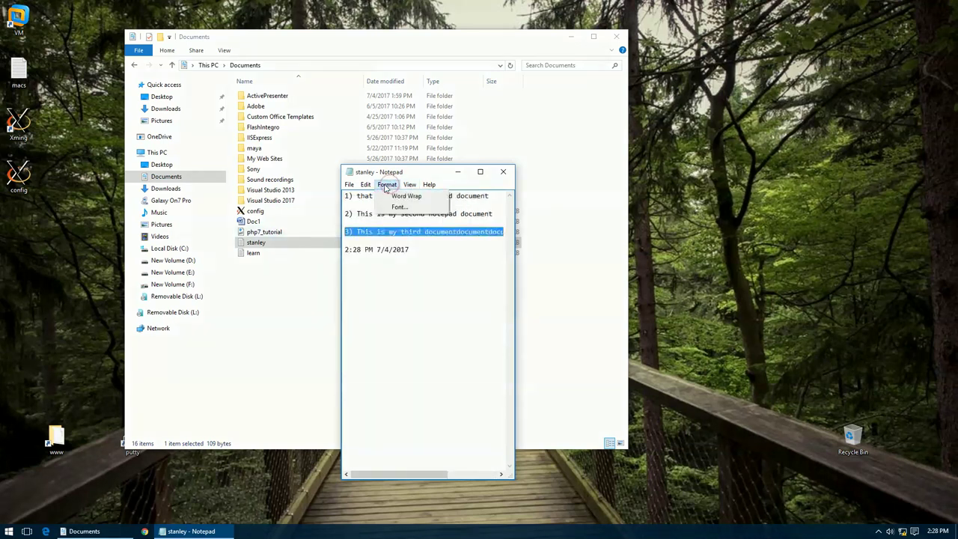
pyautogui.click(390, 196)
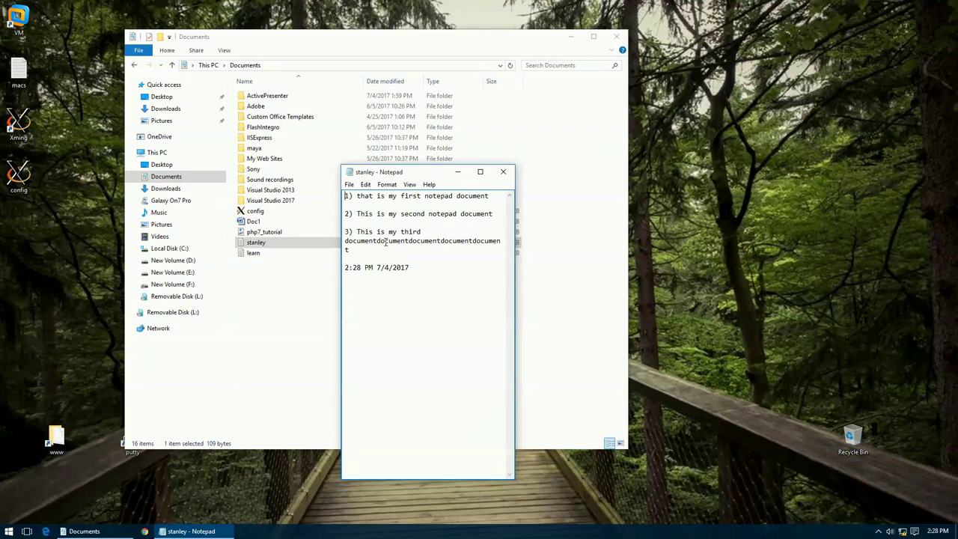
pyautogui.click(387, 184)
pyautogui.click(396, 197)
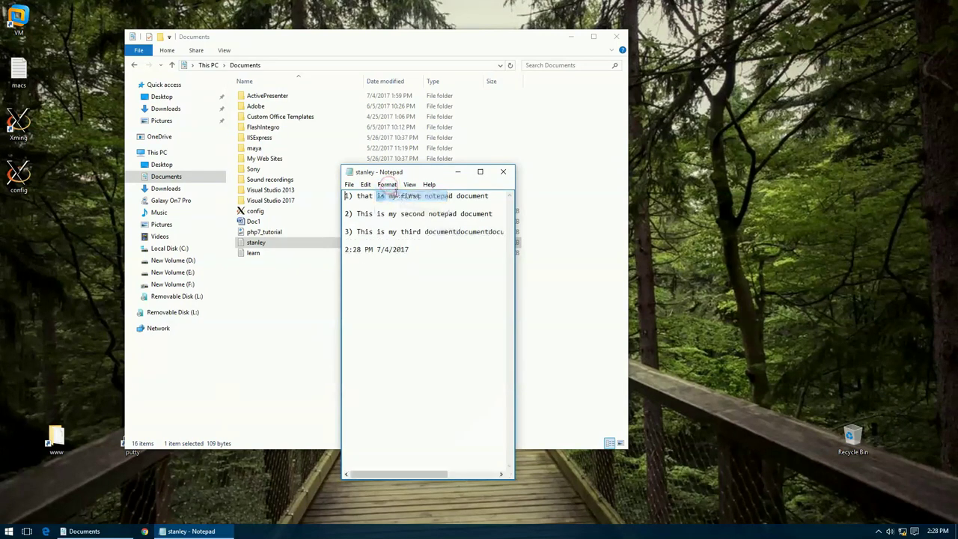
# Step: Set the document's font size to 14 and widen the Notepad window enough to fit the whole third item
pyautogui.click(387, 184)
pyautogui.click(396, 211)
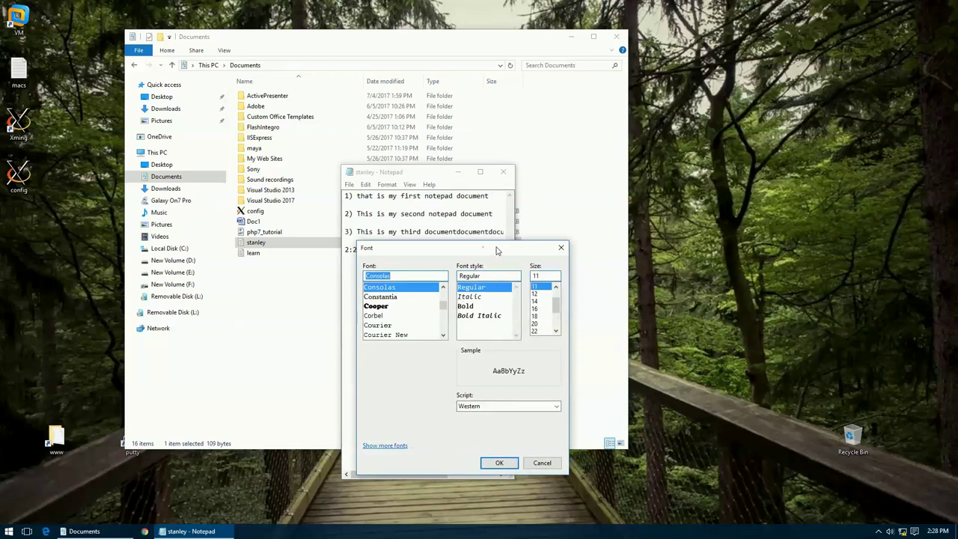
pyautogui.moveTo(486, 250); pyautogui.dragTo(663, 245)
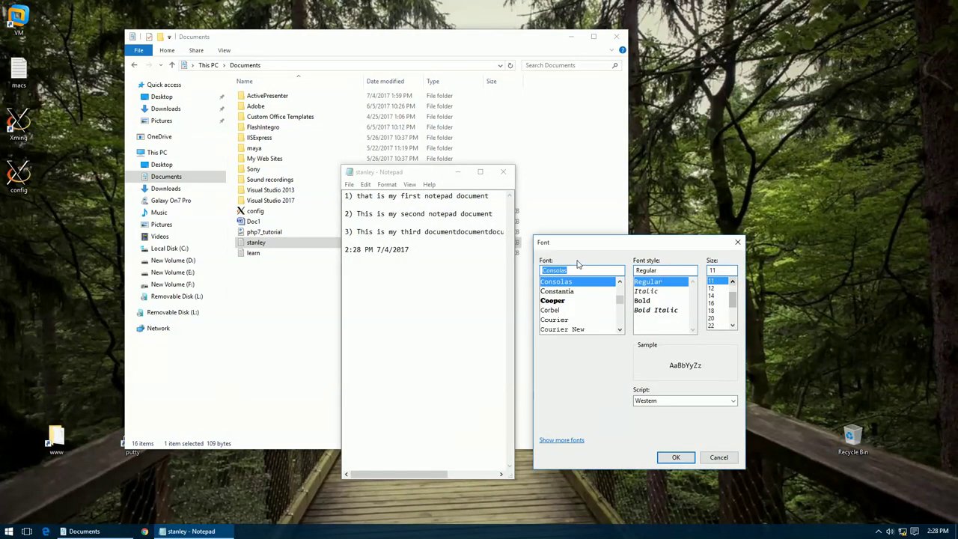
pyautogui.click(733, 282)
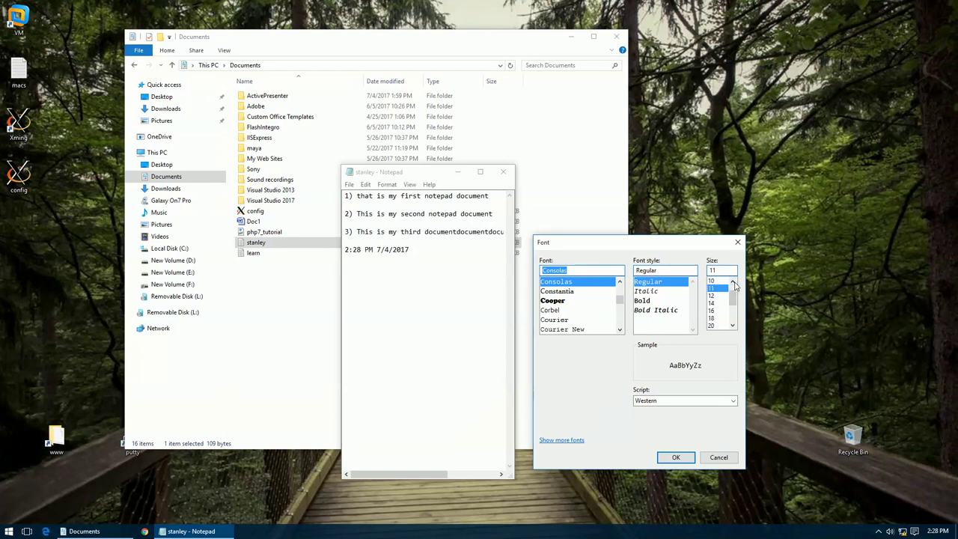
pyautogui.click(712, 303)
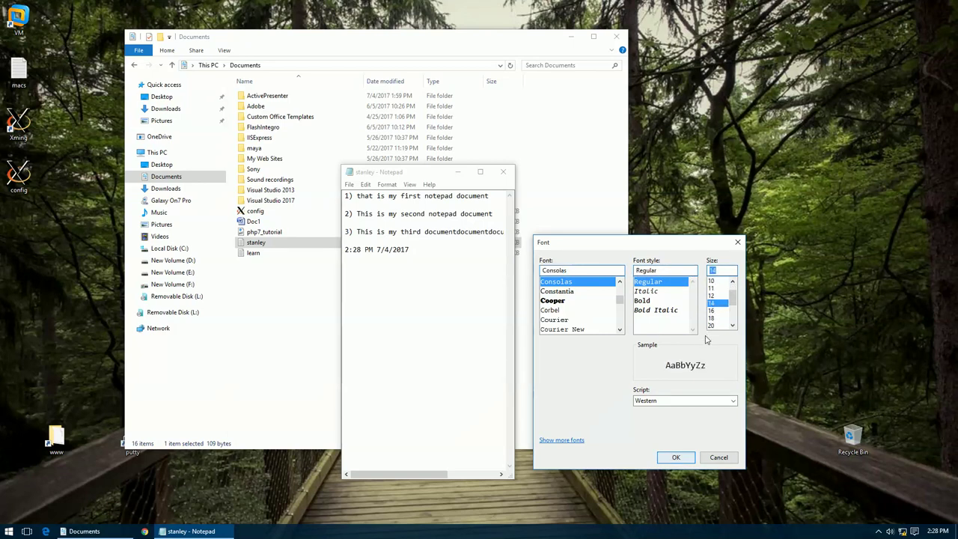
pyautogui.click(675, 458)
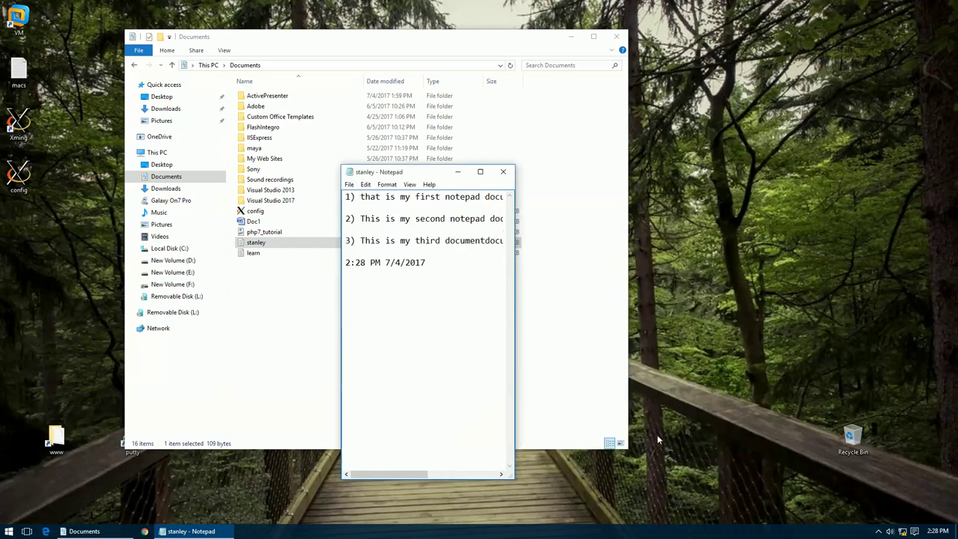
pyautogui.moveTo(515, 252); pyautogui.dragTo(657, 252)
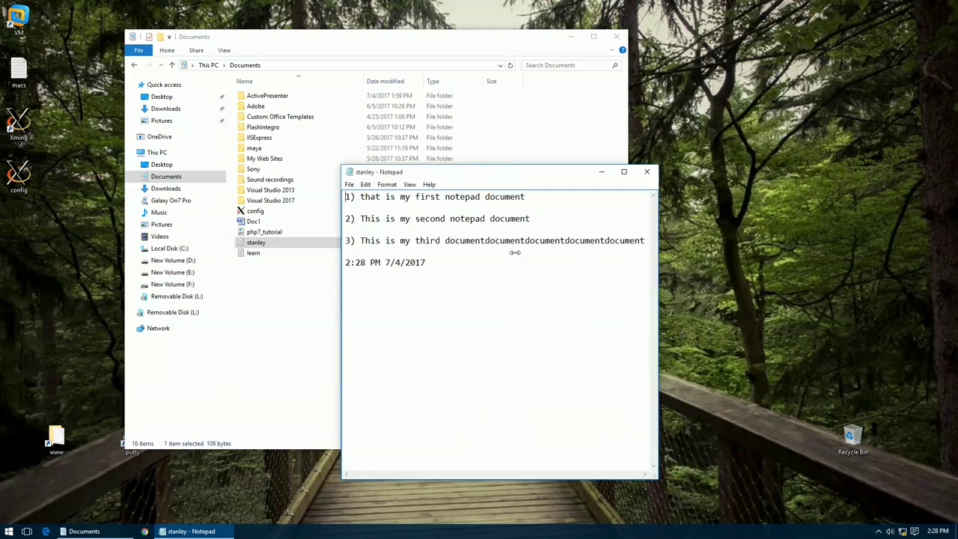
# Step: Show the status bar in the Notepad document and place the cursor in the third and second items to check its position
pyautogui.hotkey('alt', 'v')
pyautogui.click(411, 185)
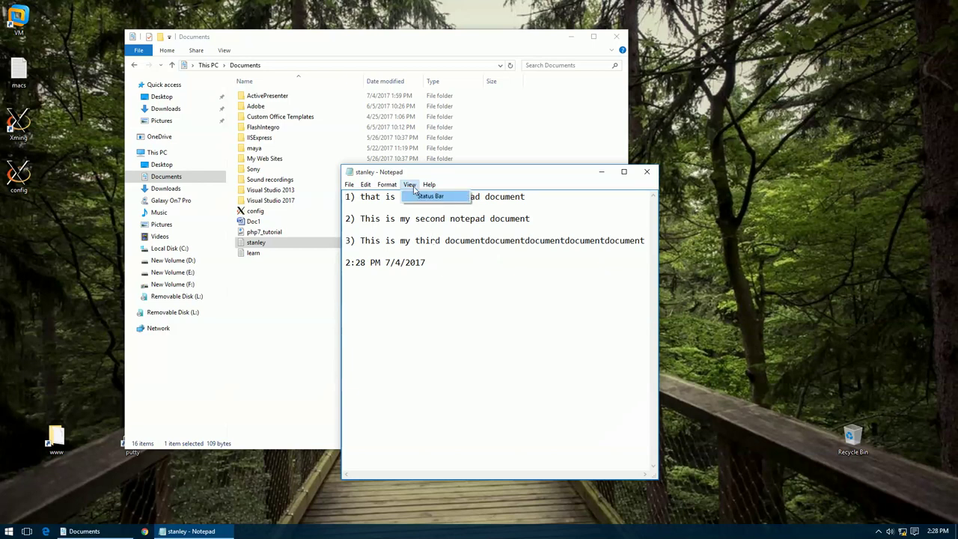
pyautogui.click(422, 198)
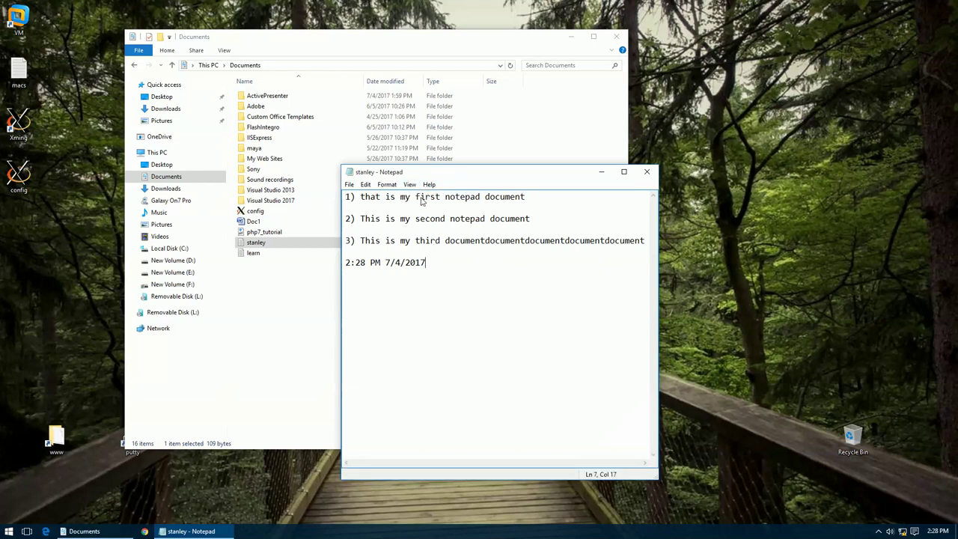
pyautogui.click(420, 240)
pyautogui.click(405, 218)
pyautogui.hotkey('alt', 'h')
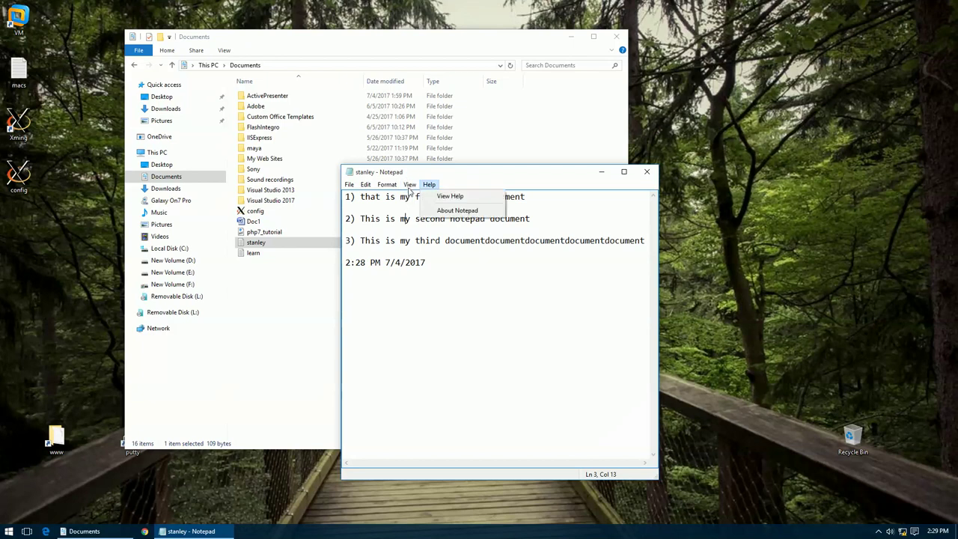
pyautogui.click(455, 315)
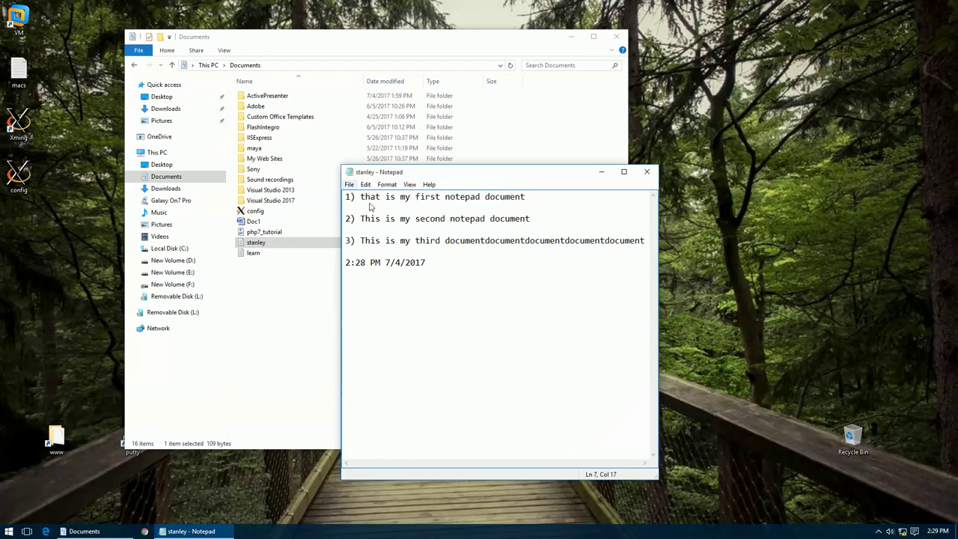
# Step: Save the changes to the stanley document and close Notepad
pyautogui.click(355, 187)
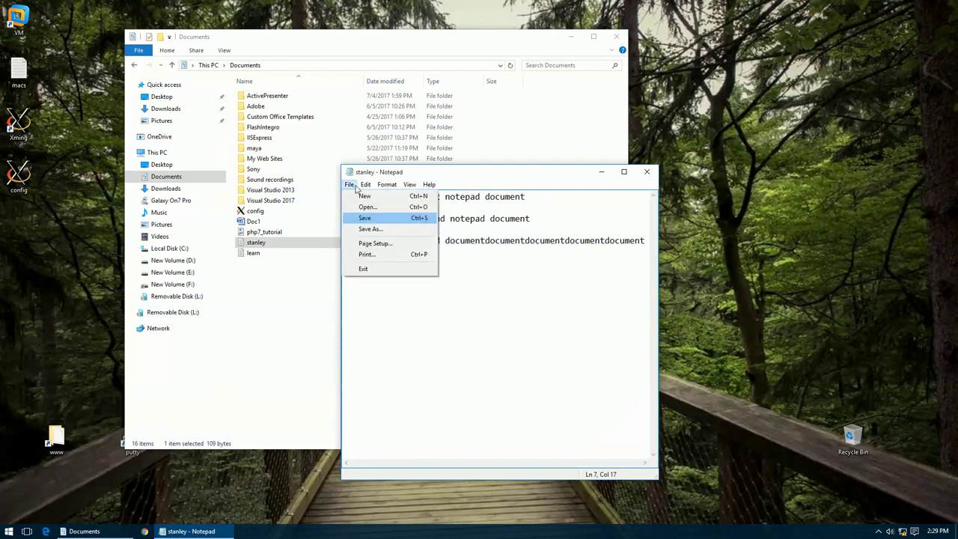
pyautogui.click(368, 221)
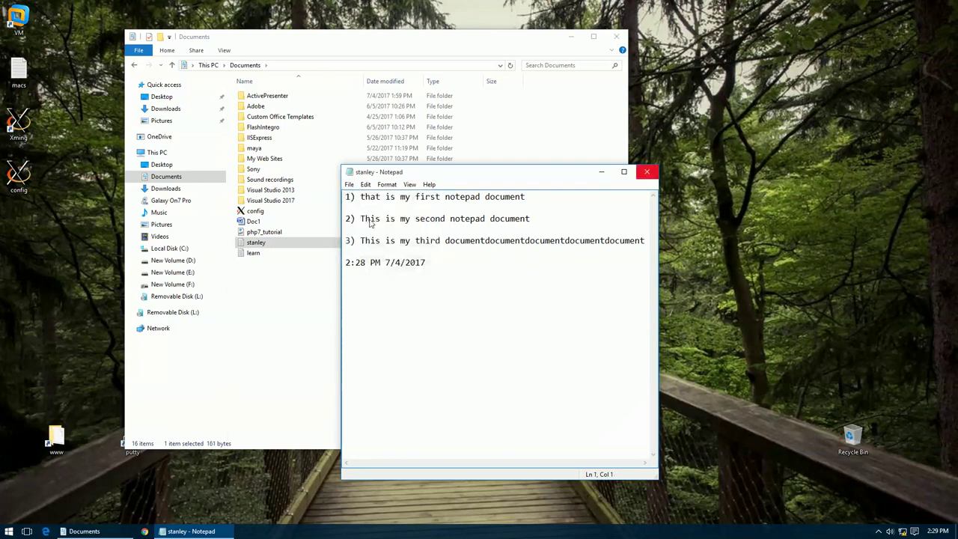
pyautogui.click(647, 172)
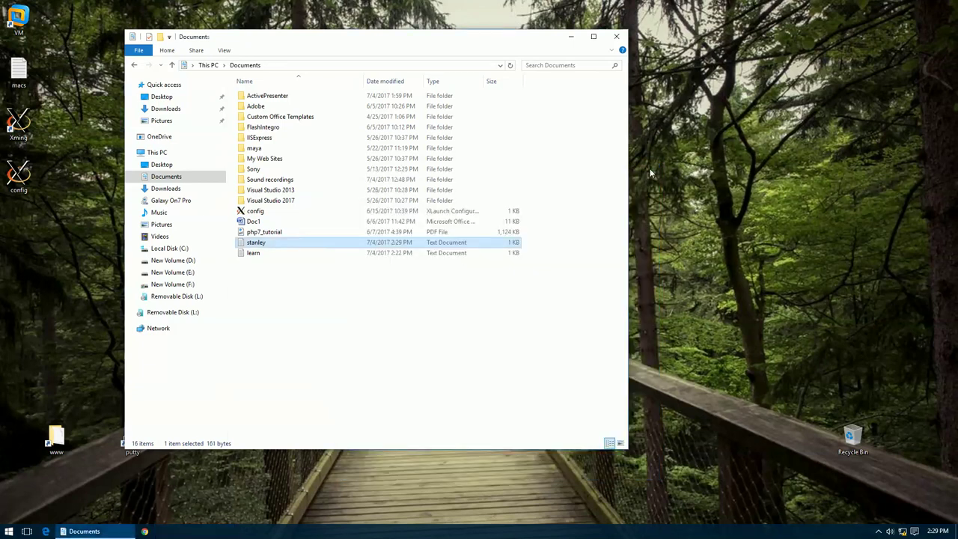
# Step: Select the stanley file in the Documents folder, clear the selection and close the folder window
pyautogui.click(357, 374)
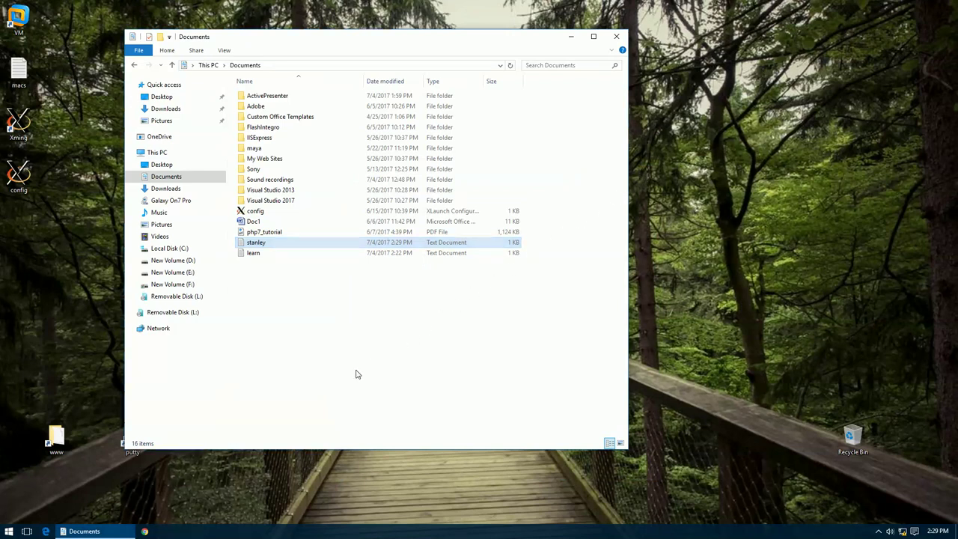
pyautogui.click(279, 247)
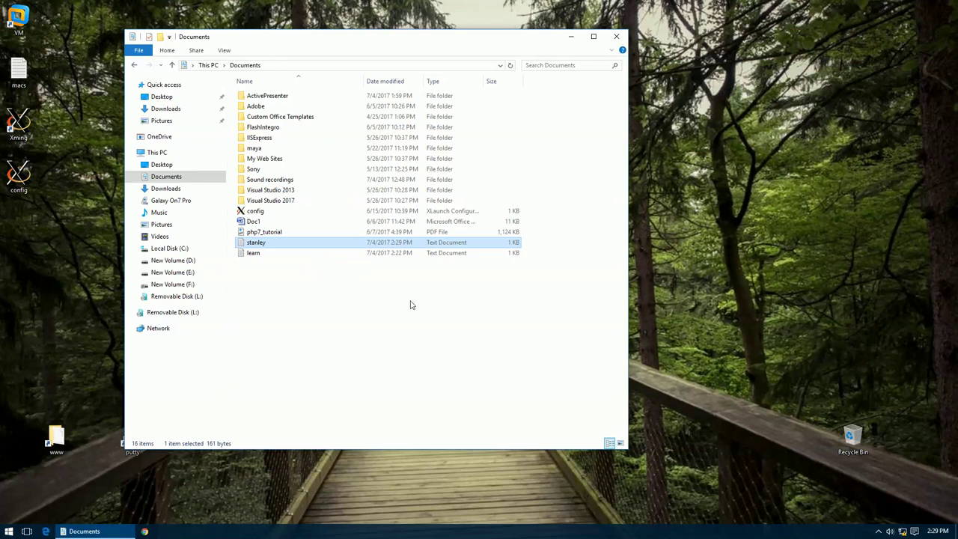
pyautogui.click(452, 323)
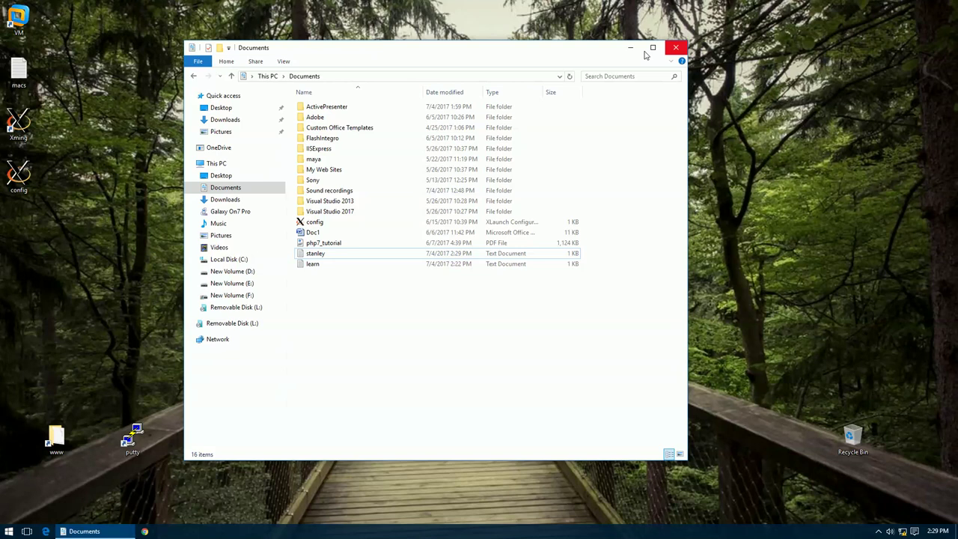
pyautogui.click(672, 49)
# Step: Open This PC in a new window and safely eject the SanDisk Ultra removable disk
pyautogui.press('super')
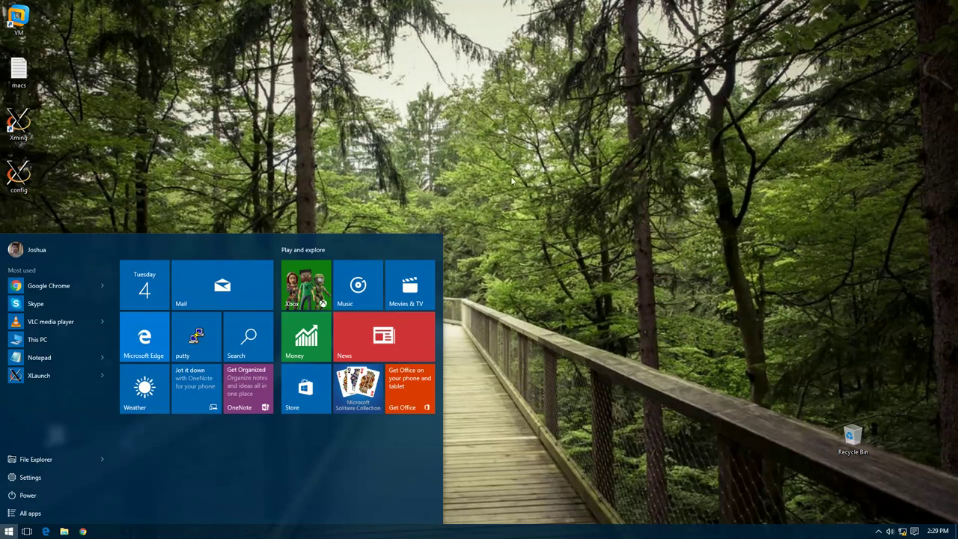
pyautogui.press('super+e')
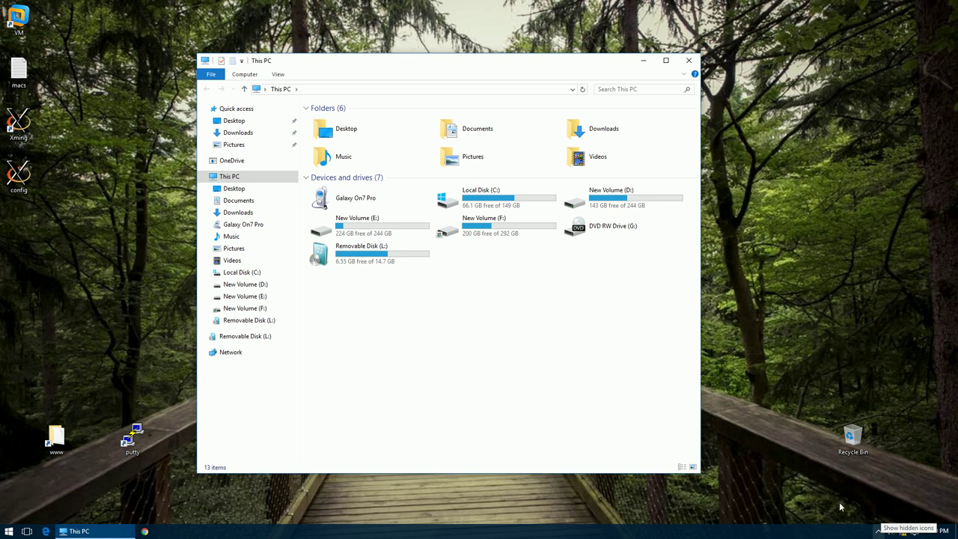
pyautogui.click(880, 531)
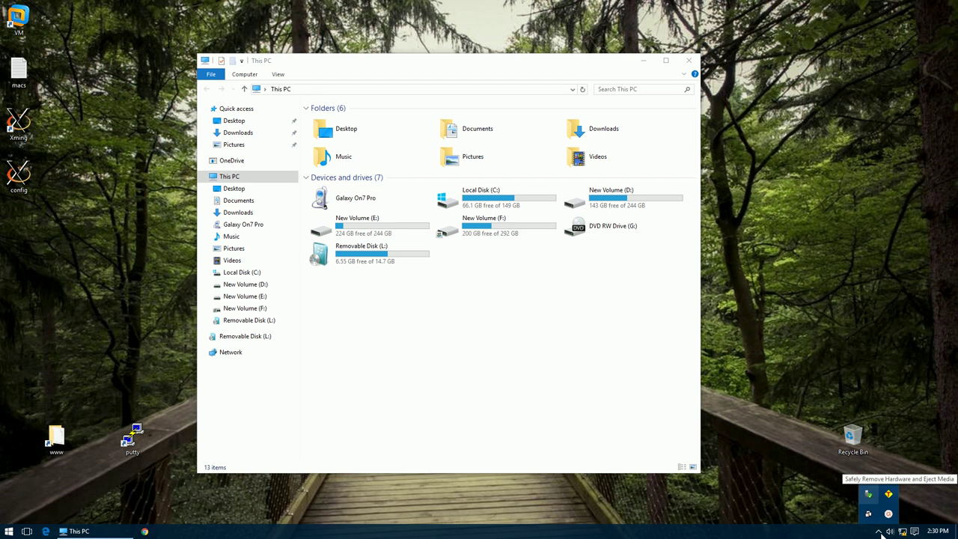
pyautogui.click(868, 497)
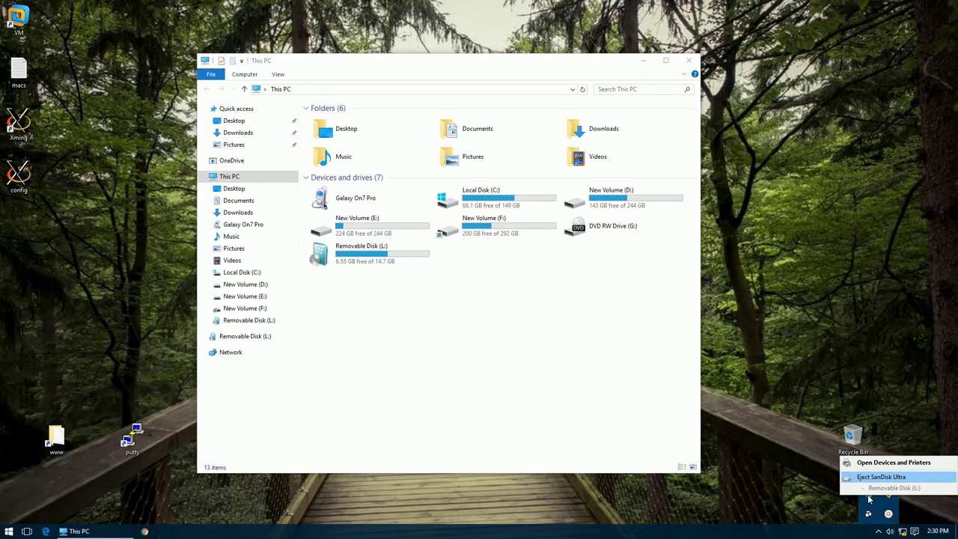
pyautogui.click(901, 481)
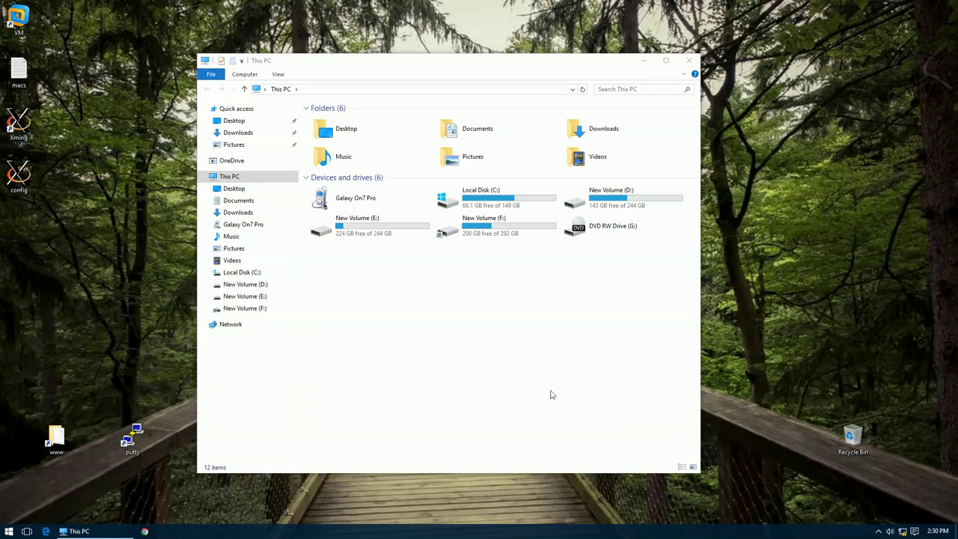
# Step: Select the Recycle Bin on the desktop and close the This PC window
pyautogui.click(462, 371)
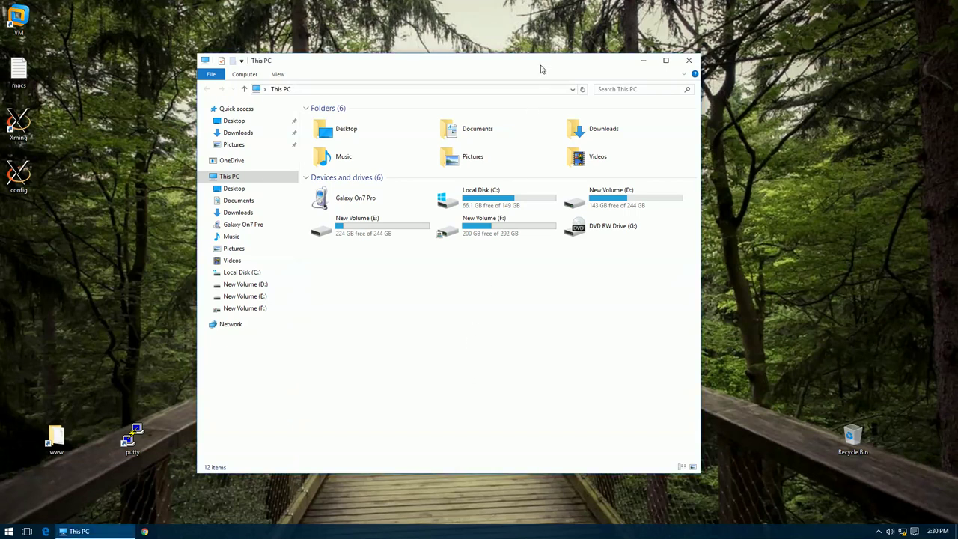
pyautogui.moveTo(538, 66); pyautogui.dragTo(526, 67)
pyautogui.click(852, 437)
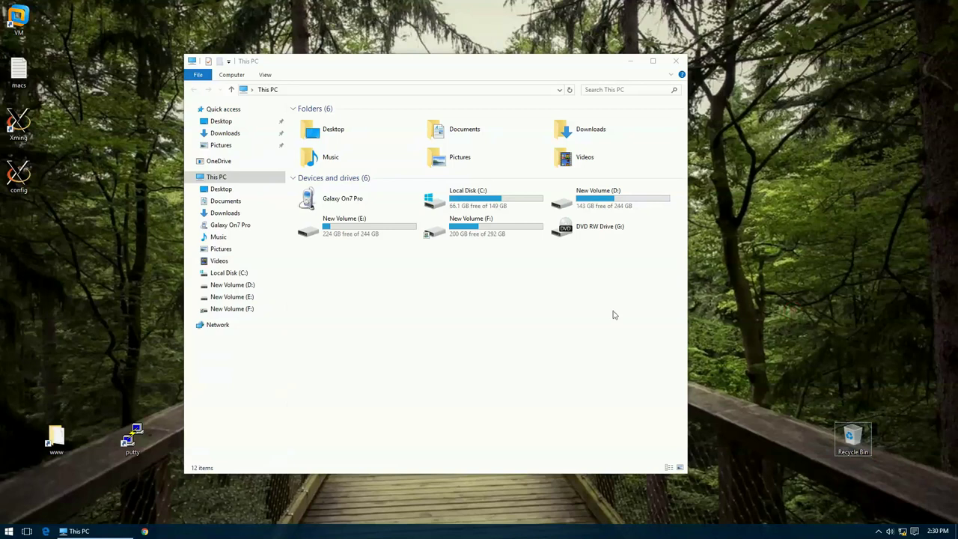
pyautogui.click(676, 61)
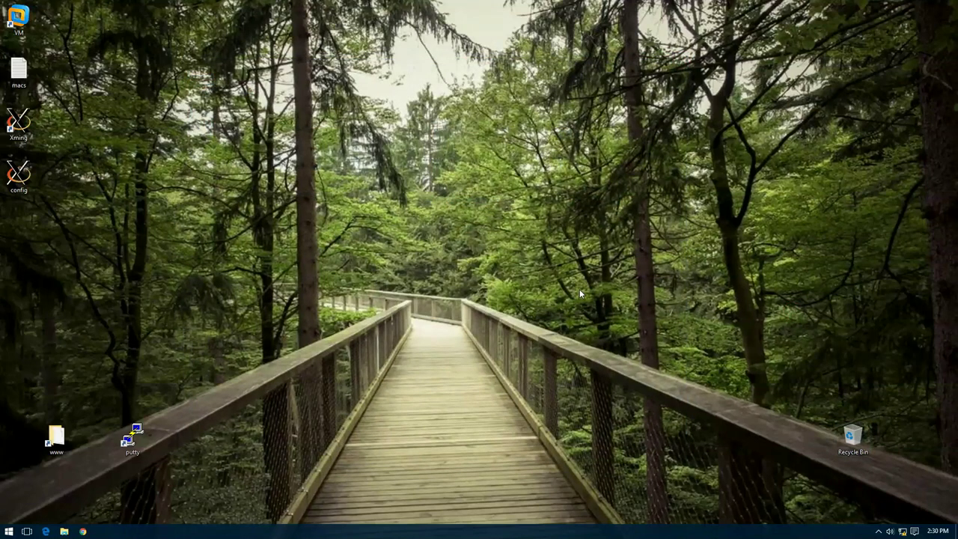
# Step: Search for "Pc" to open This PC, view the computer's system properties and close them
pyautogui.press('super')
pyautogui.write('Pc')
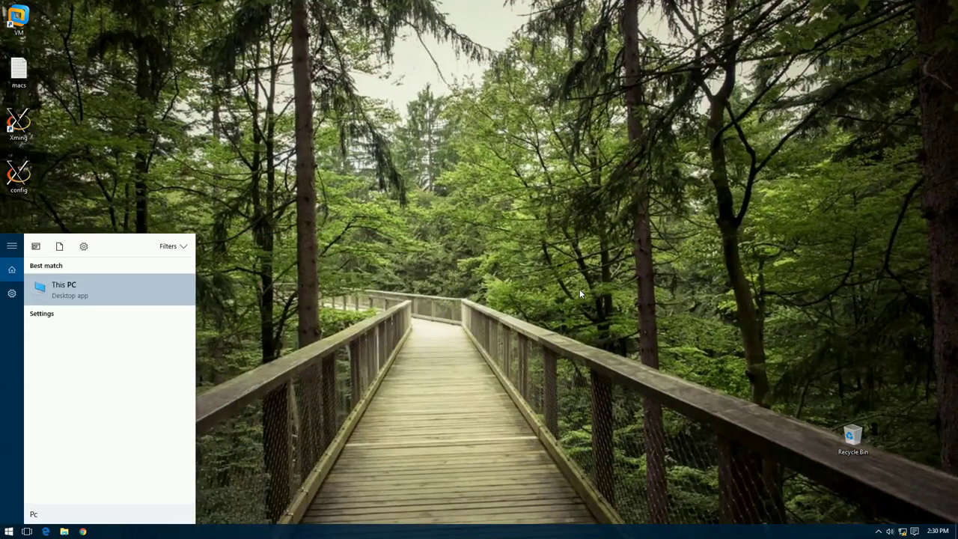
pyautogui.press('Return')
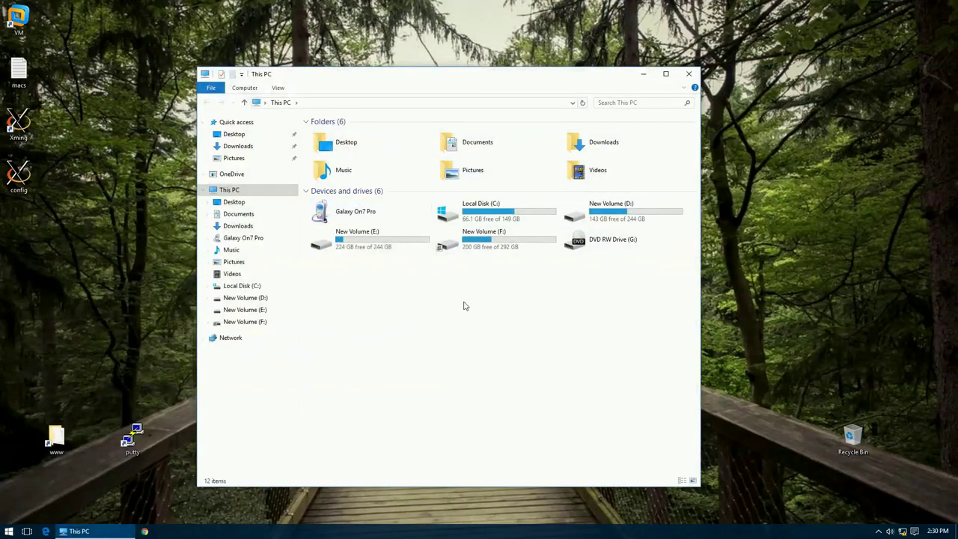
pyautogui.rightClick(451, 306)
pyautogui.click(485, 397)
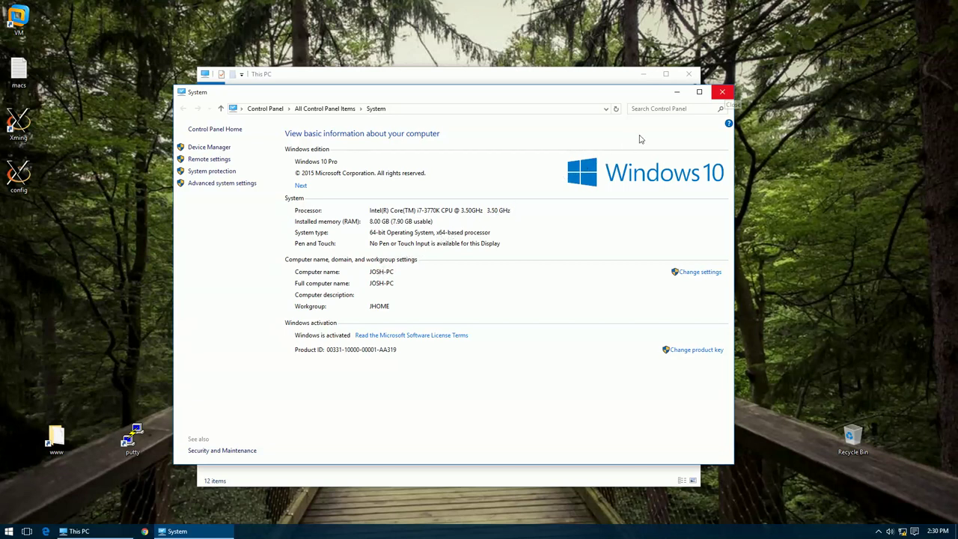
pyautogui.click(722, 92)
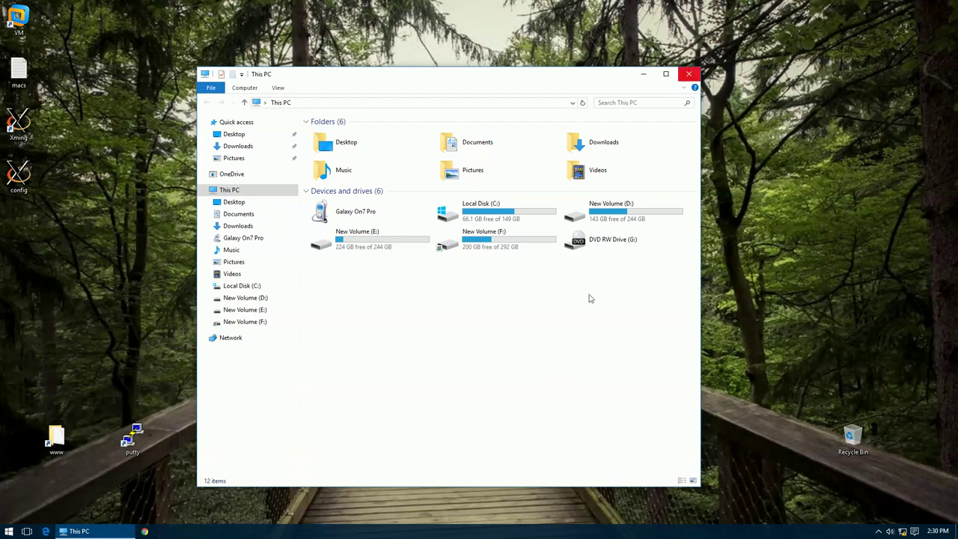
# Step: Close the This PC window, then open the Recycle Bin to check its contents and close it
pyautogui.click(688, 74)
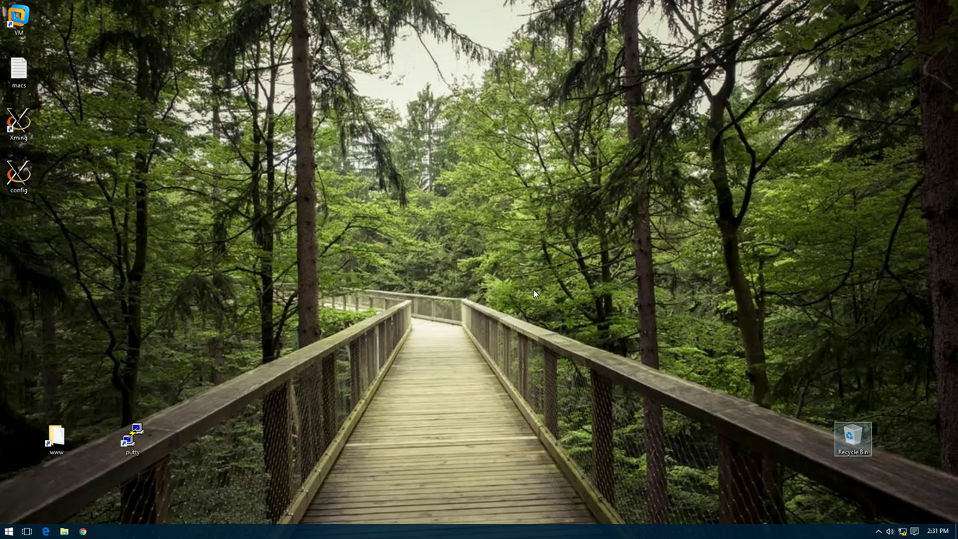
pyautogui.doubleClick(851, 438)
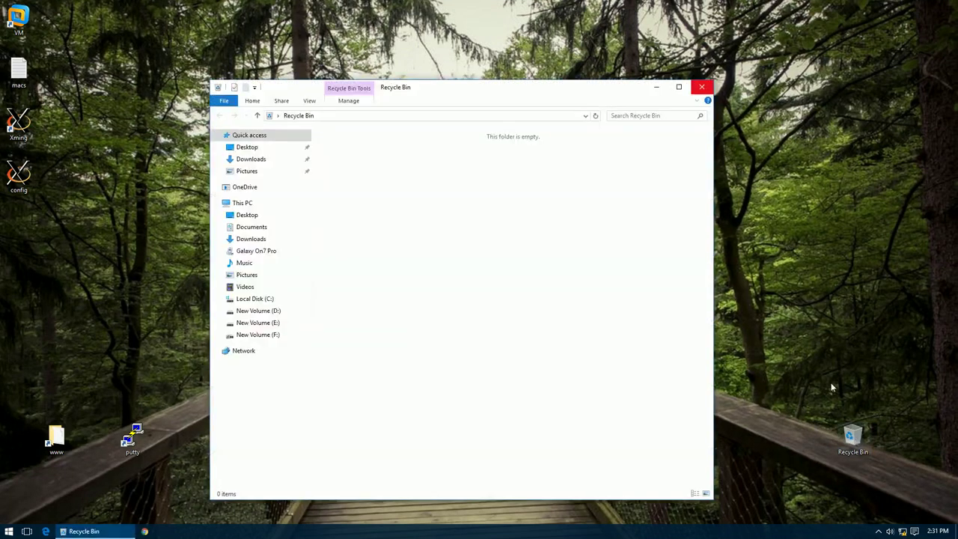
pyautogui.click(703, 88)
# Step: Open a new File Explorer window and go to the Documents folder
pyautogui.press('super')
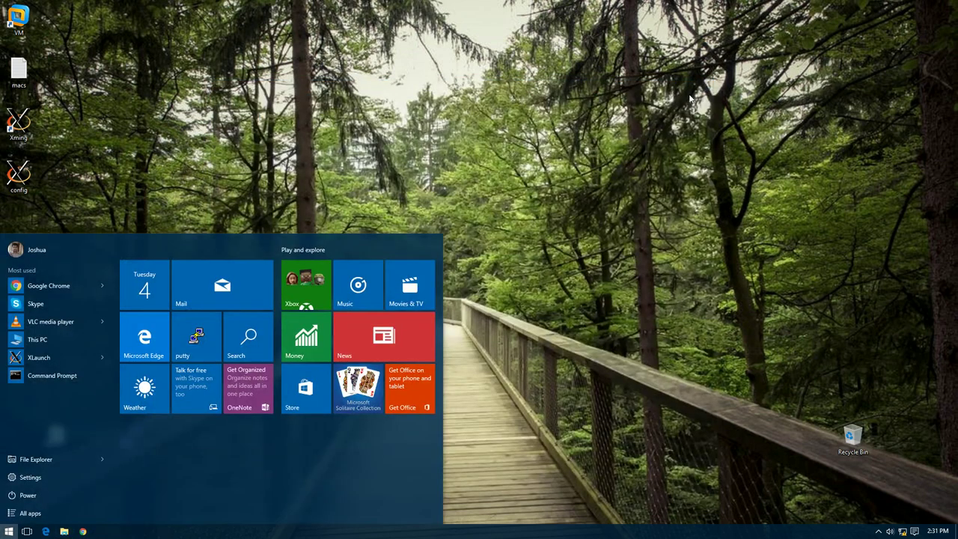
pyautogui.press('super+e')
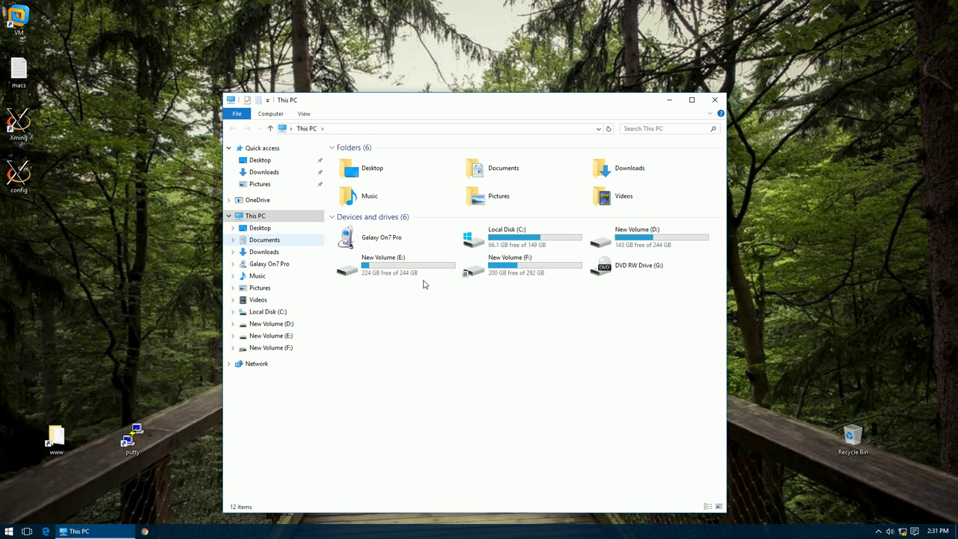
pyautogui.click(267, 243)
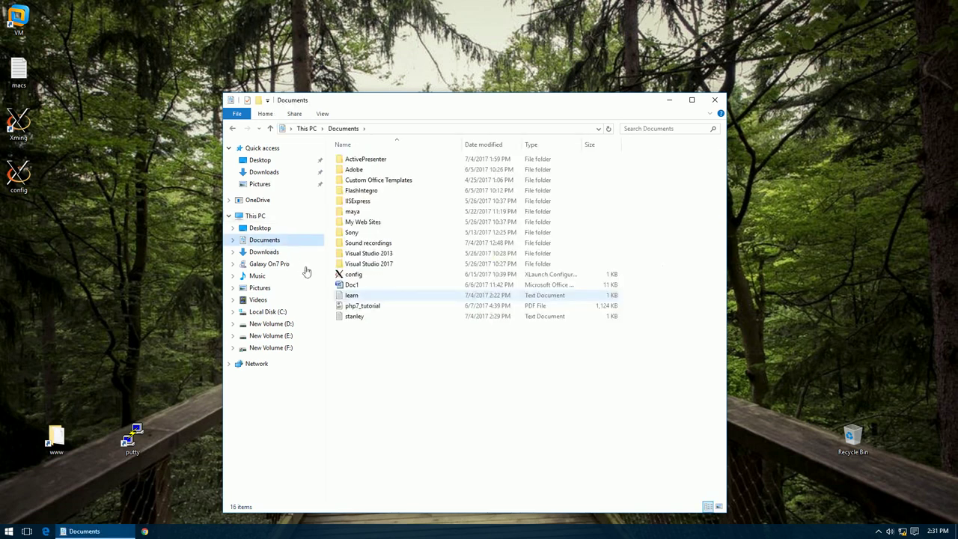
# Step: Open the learn text document from the Documents folder to read its contents and close it
pyautogui.click(352, 298)
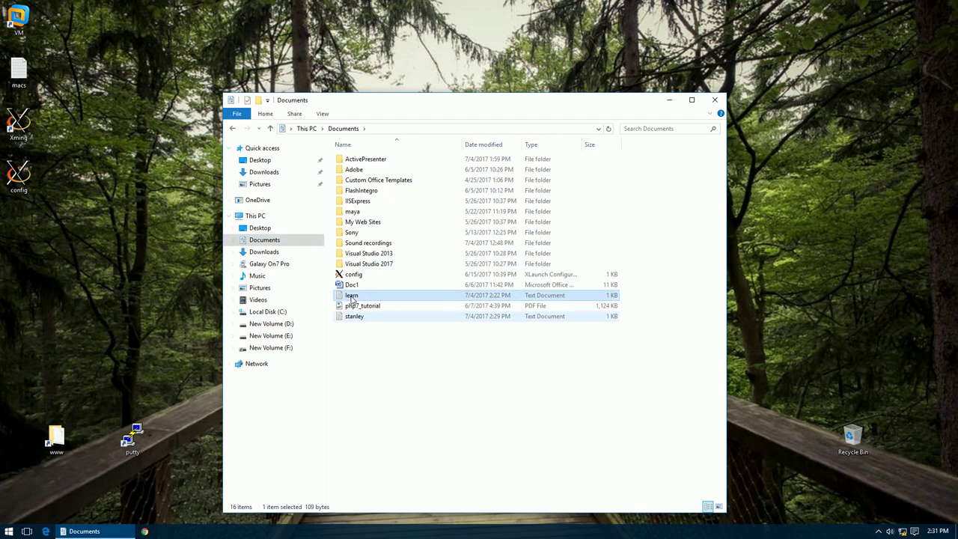
pyautogui.click(352, 318)
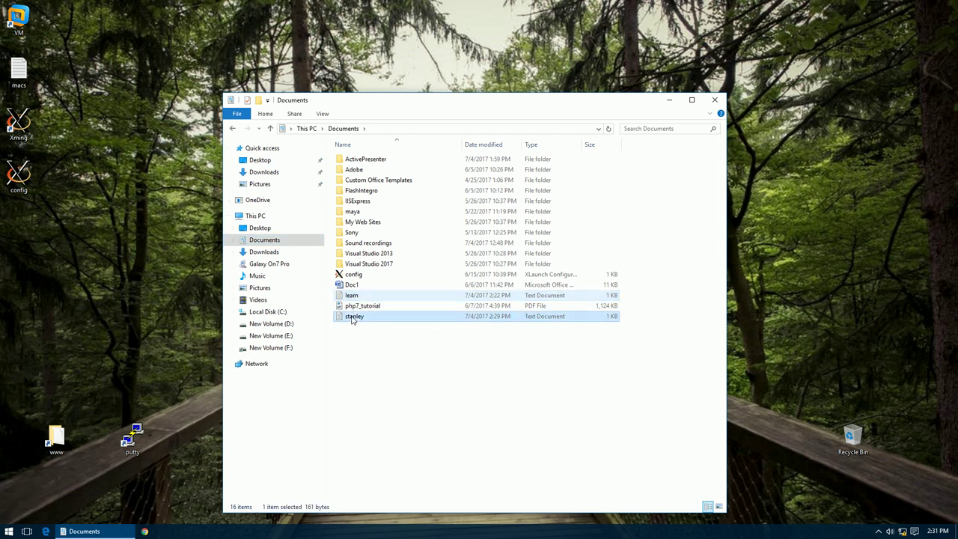
pyautogui.click(352, 298)
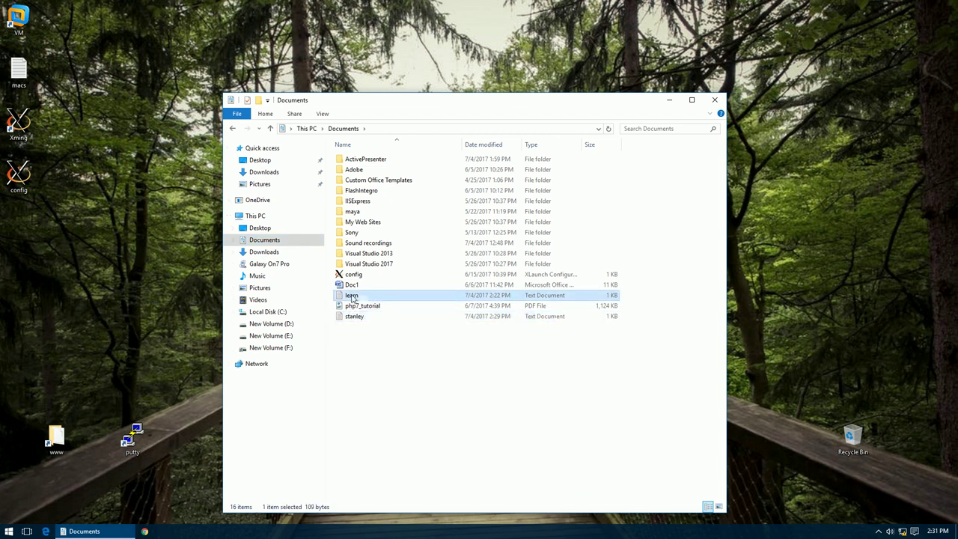
pyautogui.press('Return')
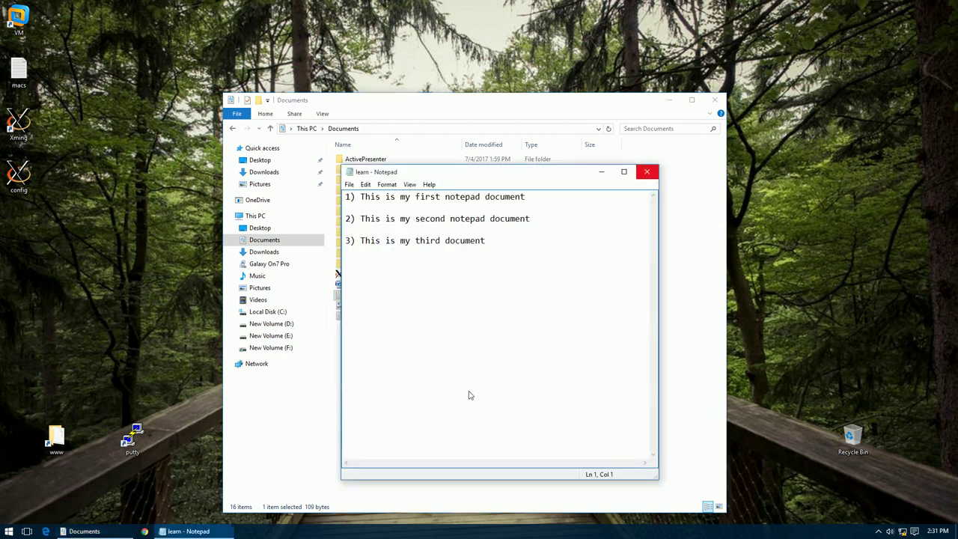
pyautogui.click(648, 172)
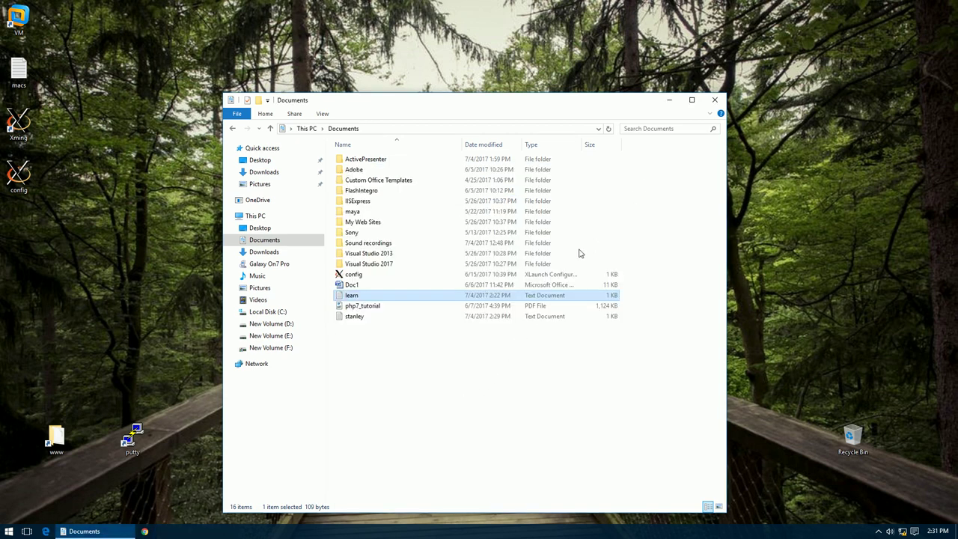
# Step: Delete the learn text document from the Documents folder
pyautogui.click(459, 376)
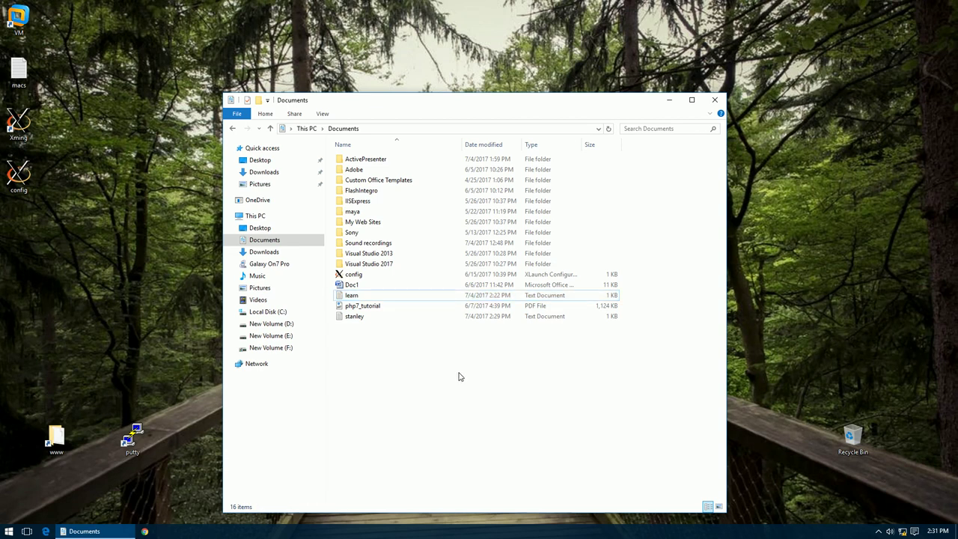
pyautogui.press('space')
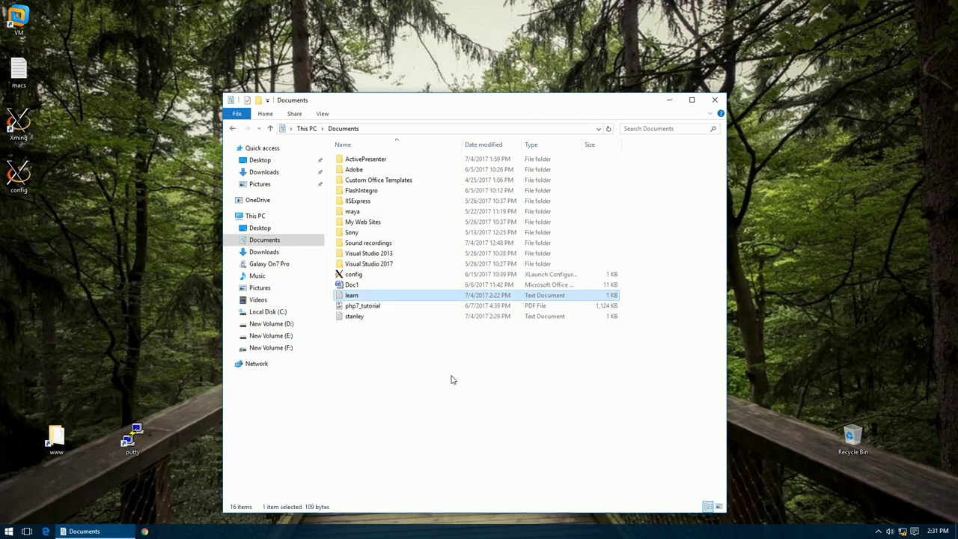
pyautogui.press('Delete')
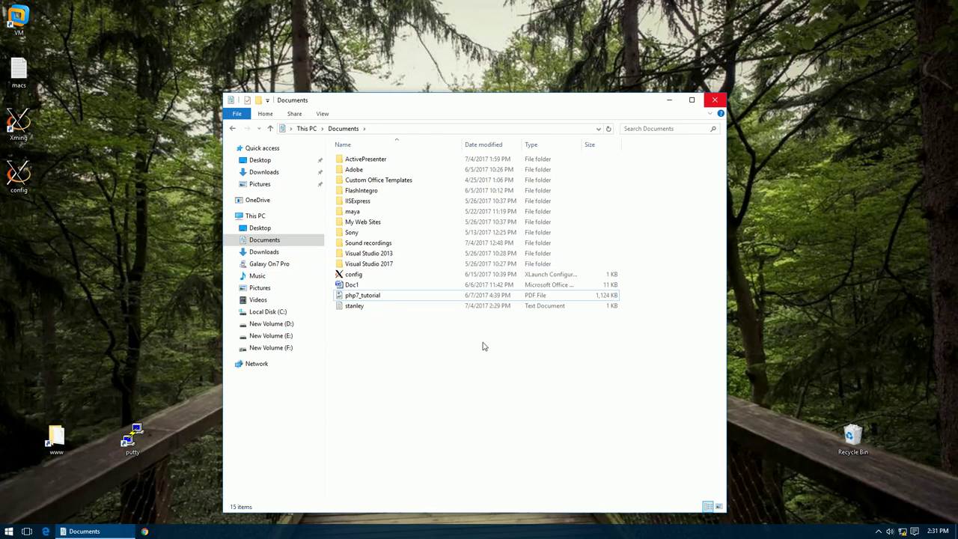
# Step: Close the Documents window, open the Recycle Bin and select the deleted learn text document
pyautogui.click(713, 101)
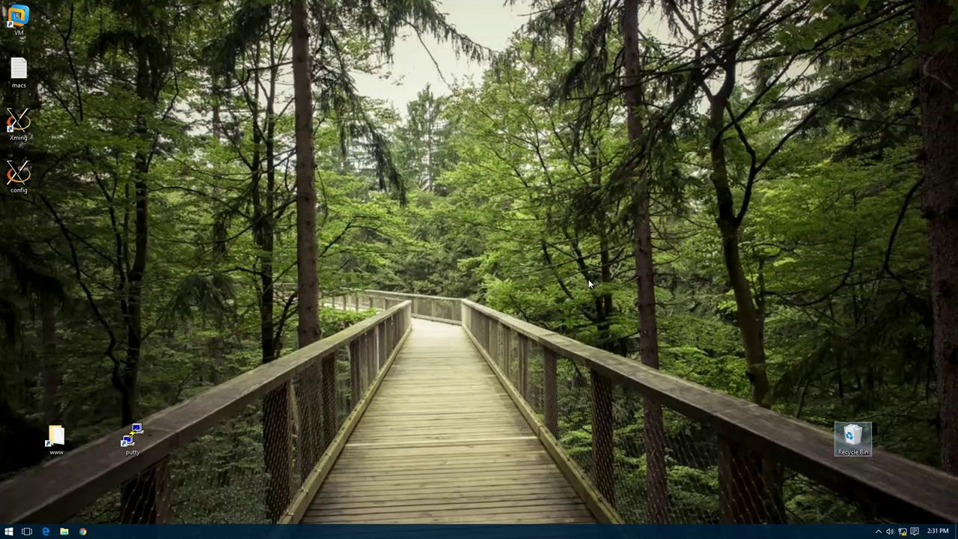
pyautogui.doubleClick(852, 437)
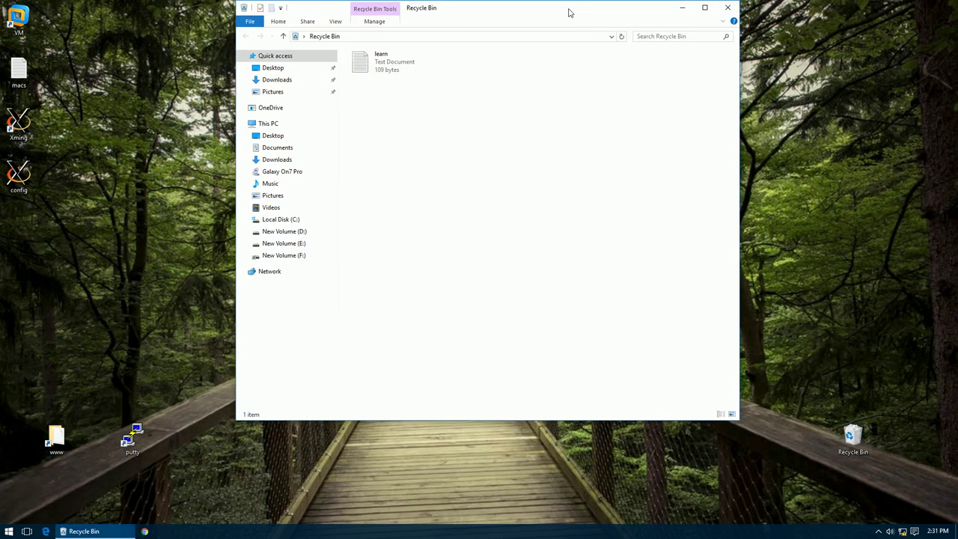
pyautogui.moveTo(569, 12); pyautogui.dragTo(574, 74)
pyautogui.click(385, 126)
pyautogui.rightClick(387, 128)
pyautogui.click(547, 147)
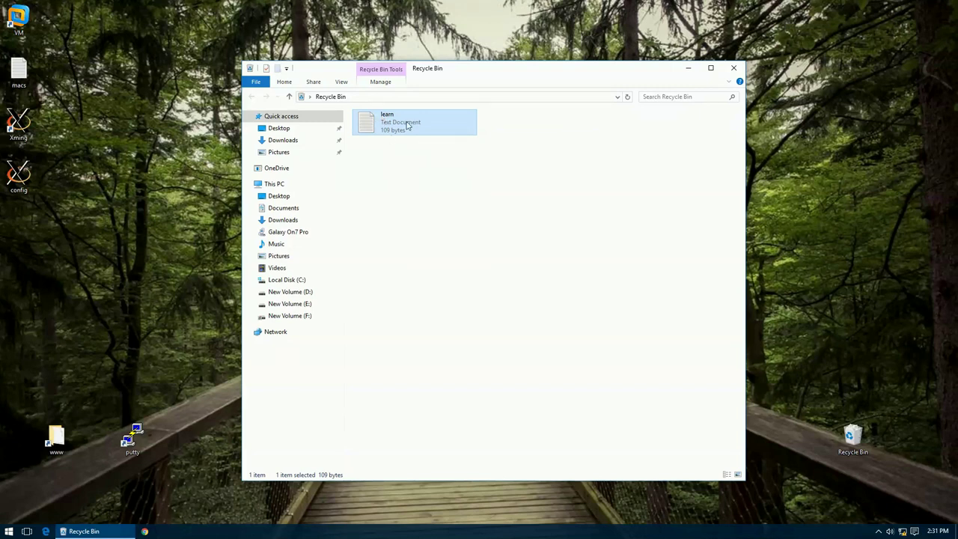
# Step: View the deleted learn document's properties in the Recycle Bin to check its original location and close them
pyautogui.rightClick(407, 125)
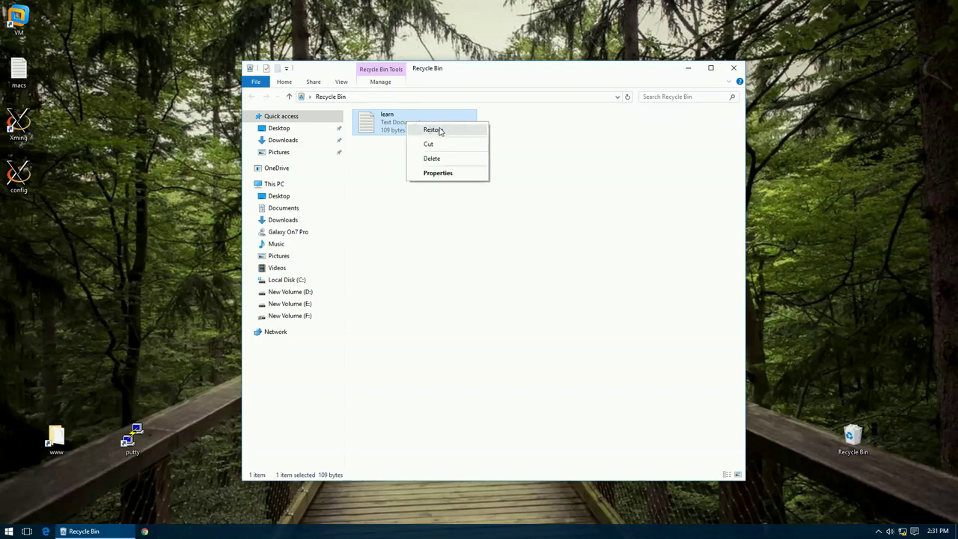
pyautogui.click(440, 175)
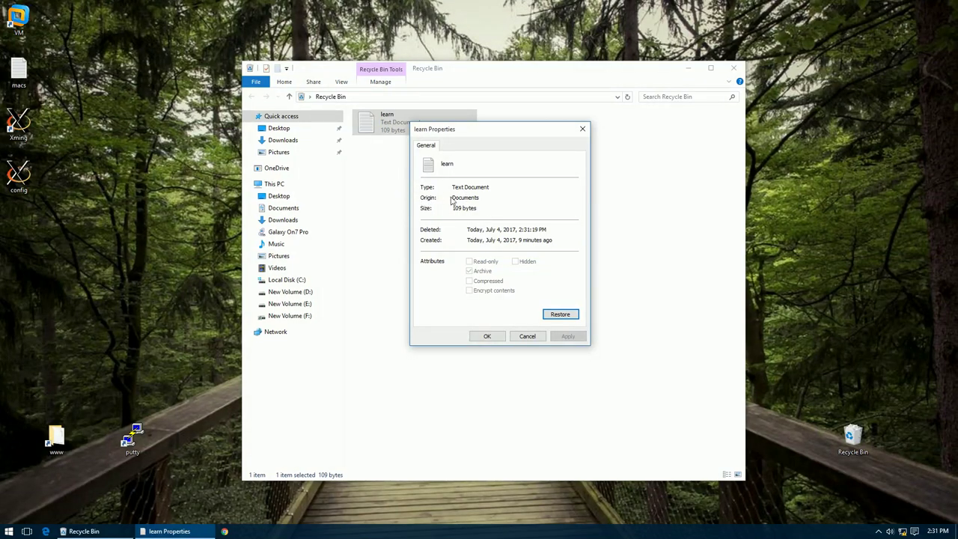
pyautogui.doubleClick(456, 199)
pyautogui.click(527, 336)
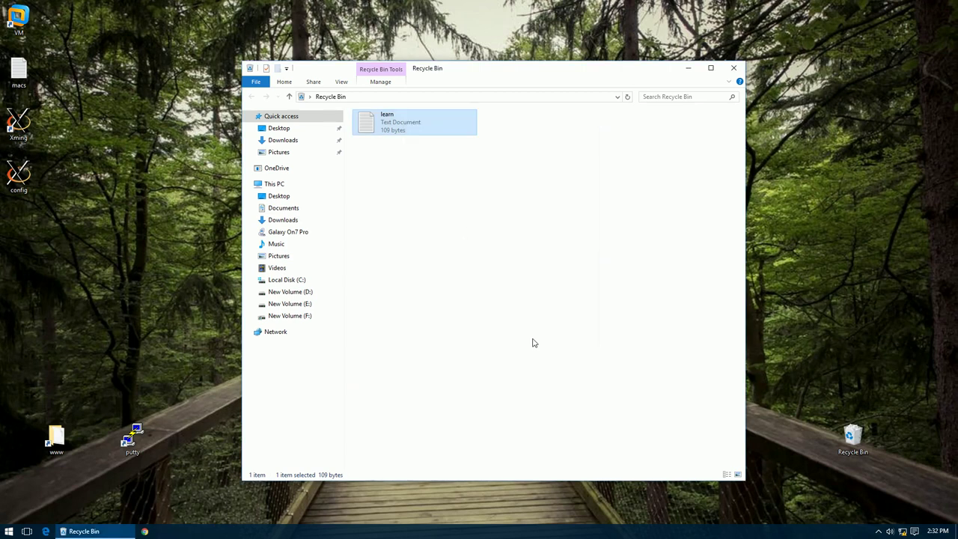
# Step: Restore the learn document from the Recycle Bin and close the Recycle Bin window
pyautogui.rightClick(398, 125)
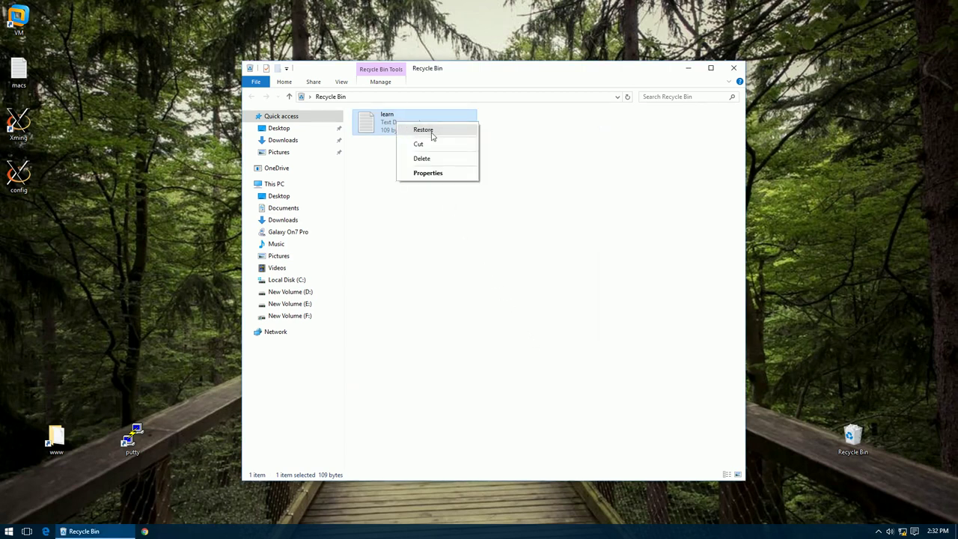
pyautogui.click(430, 132)
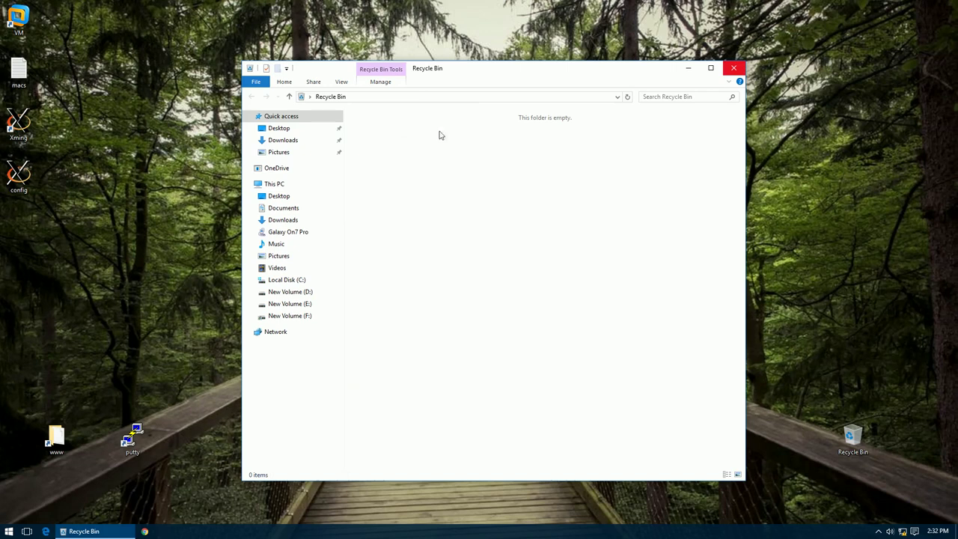
pyautogui.click(733, 68)
# Step: Open a new File Explorer window at the Documents folder and select the restored learn document
pyautogui.press('super')
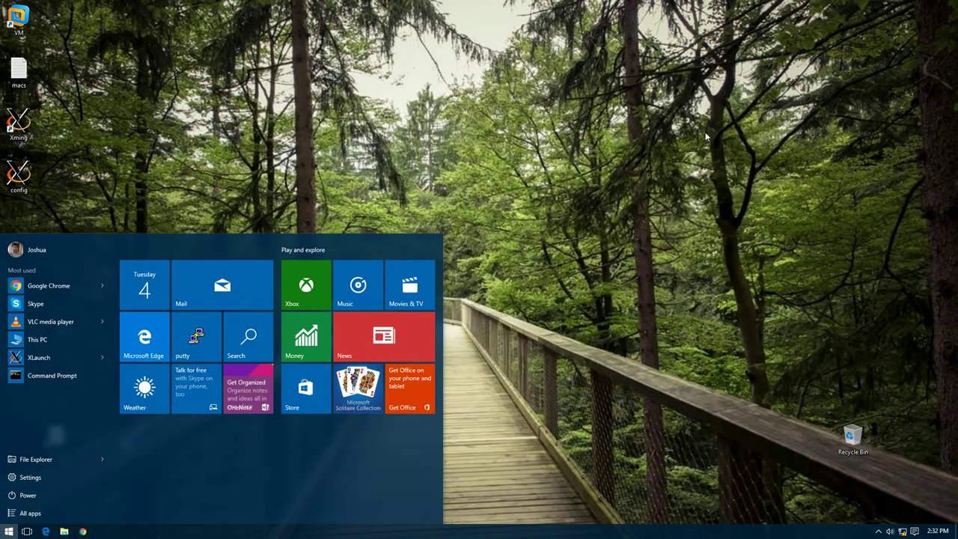
pyautogui.press('super+e')
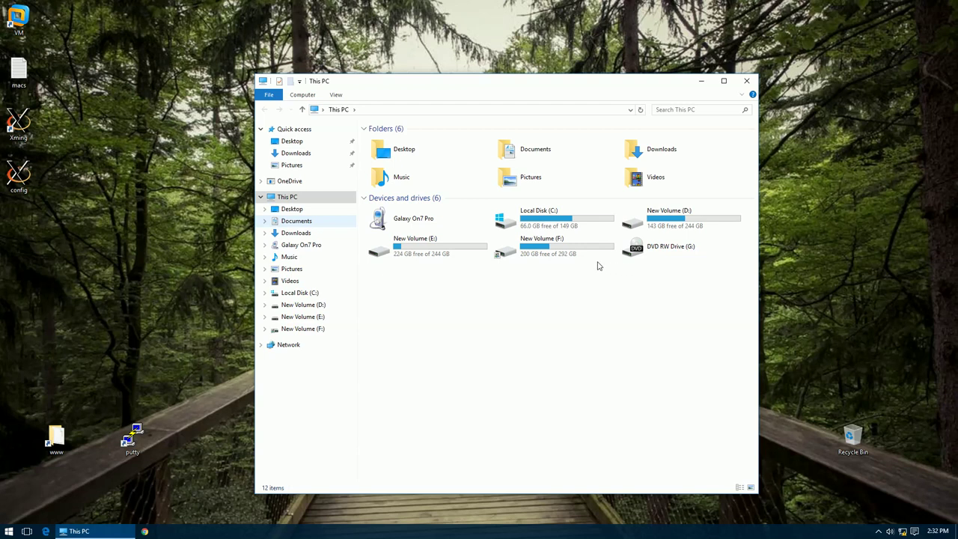
pyautogui.click(287, 224)
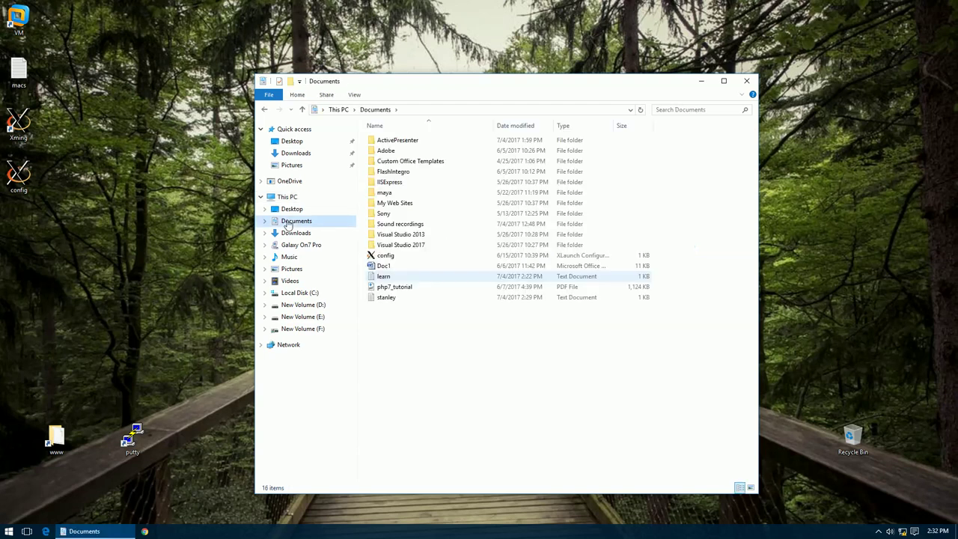
pyautogui.click(388, 277)
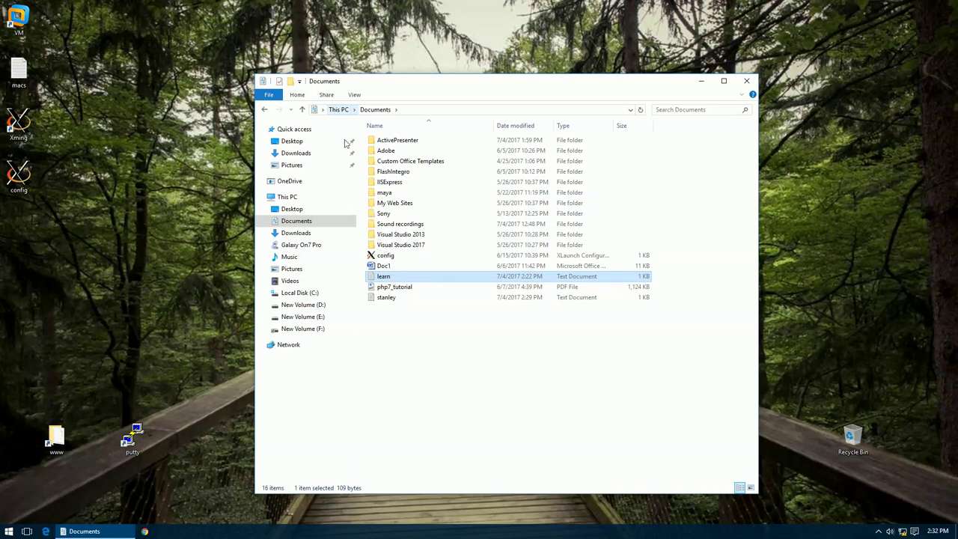
# Step: Go back to This PC and examine the C, D, E and F drives one by one
pyautogui.click(337, 110)
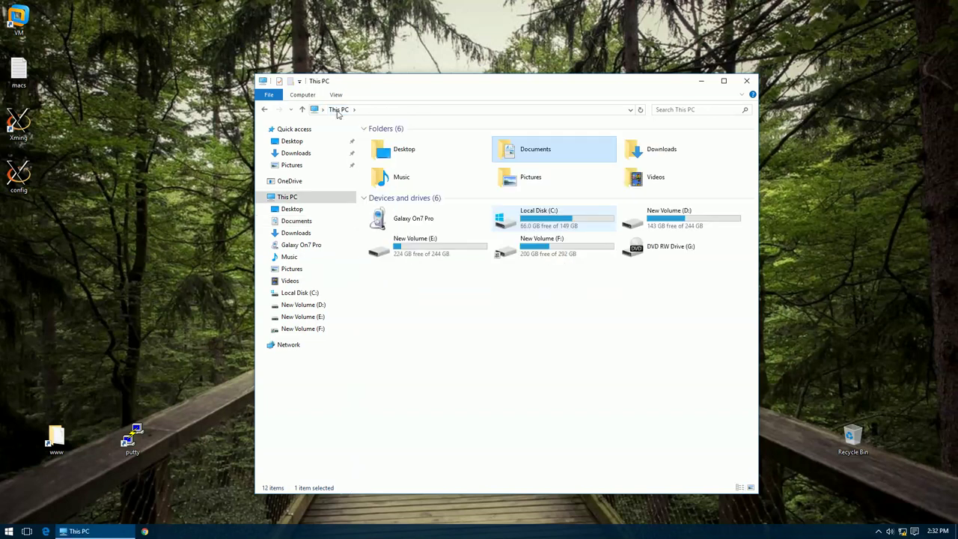
pyautogui.click(561, 225)
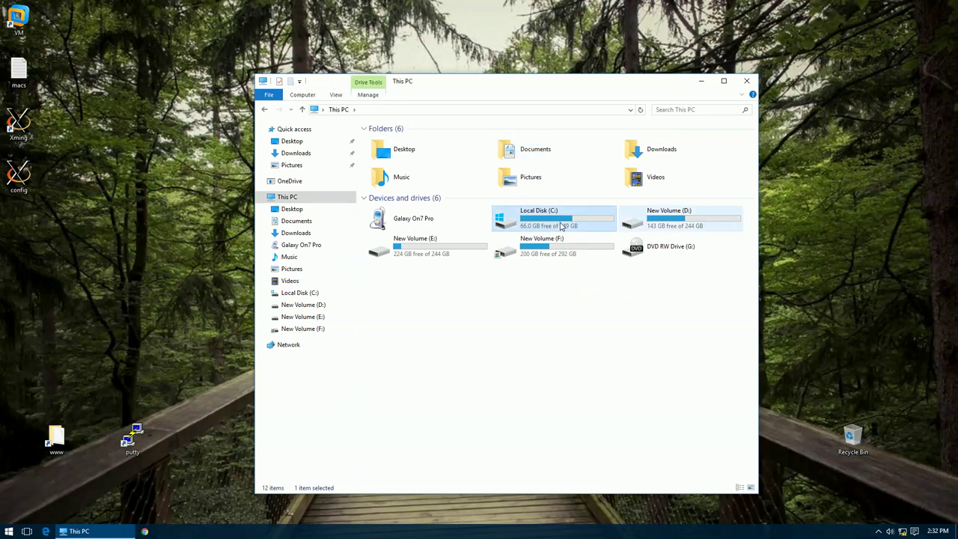
pyautogui.click(644, 221)
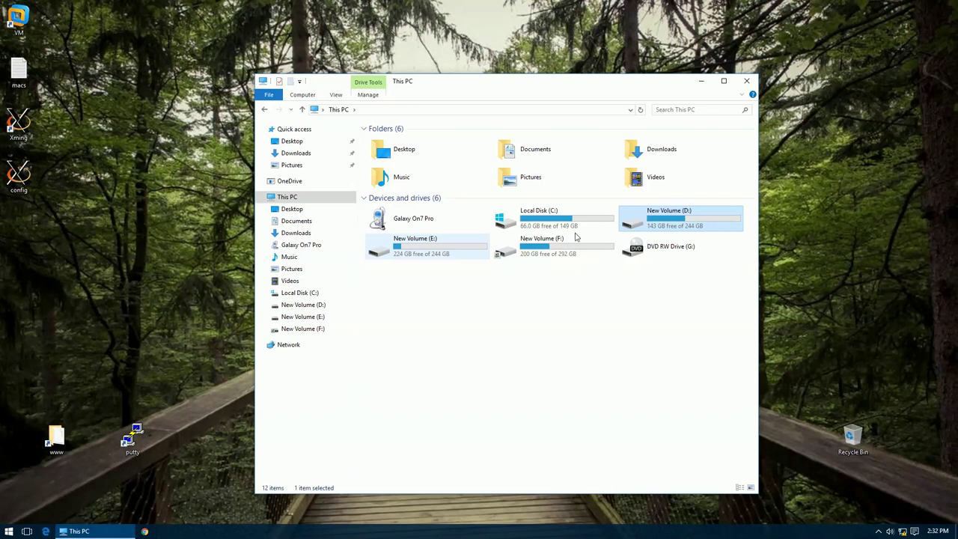
pyautogui.click(473, 257)
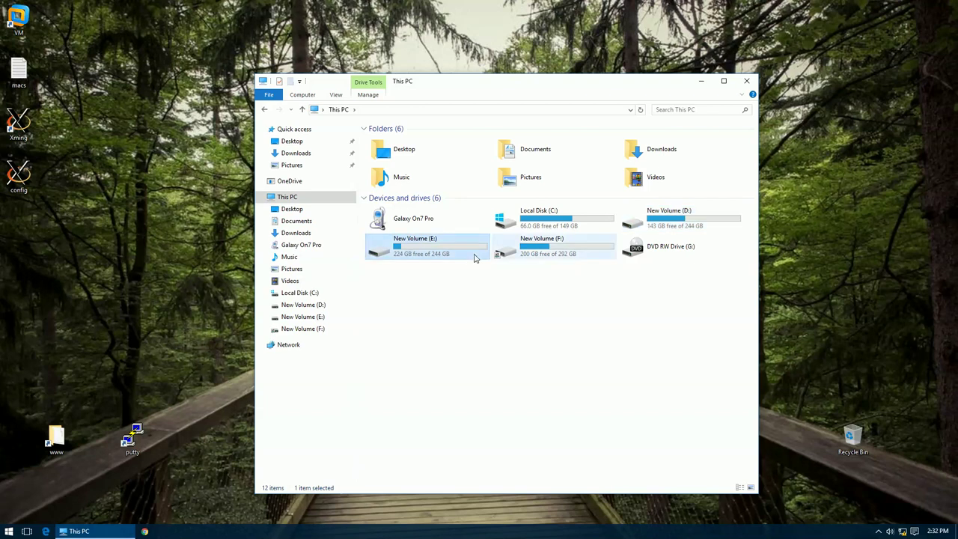
pyautogui.click(547, 256)
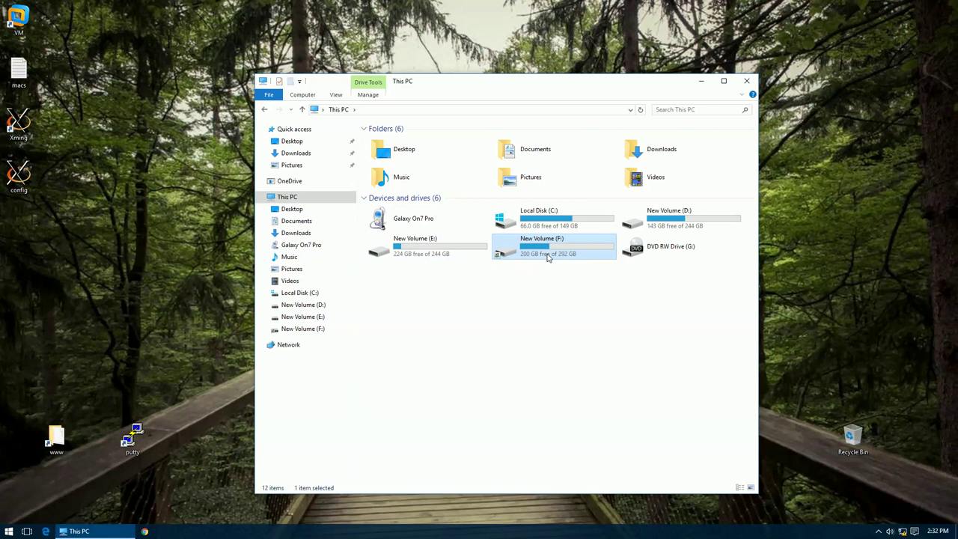
pyautogui.click(624, 331)
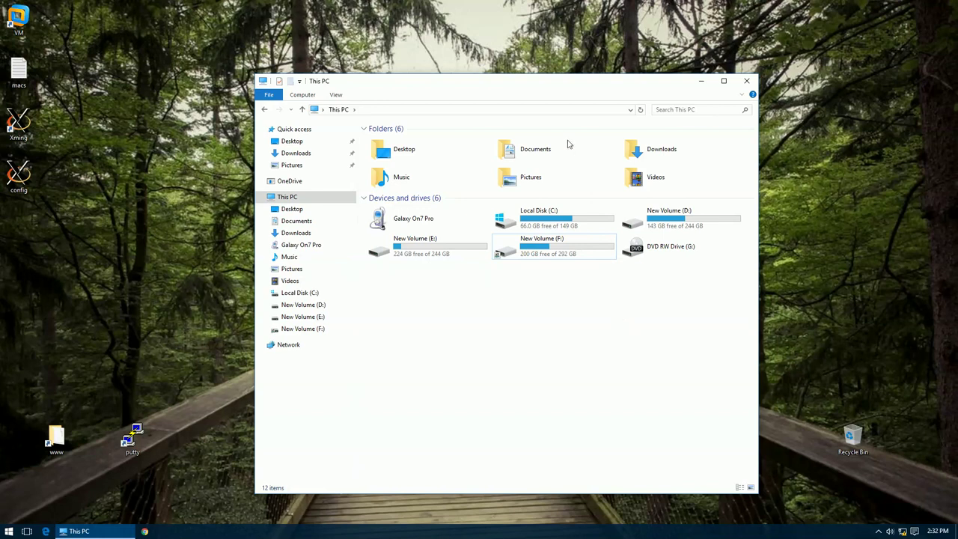
# Step: Open the computer's properties from This PC to read the basic system information, and close both windows
pyautogui.moveTo(549, 90); pyautogui.dragTo(523, 84)
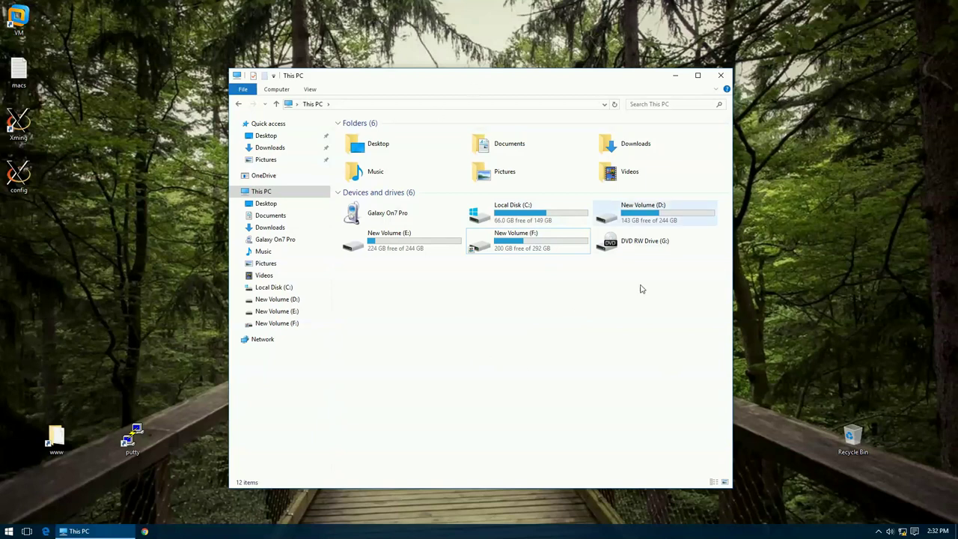
pyautogui.rightClick(446, 305)
pyautogui.click(446, 300)
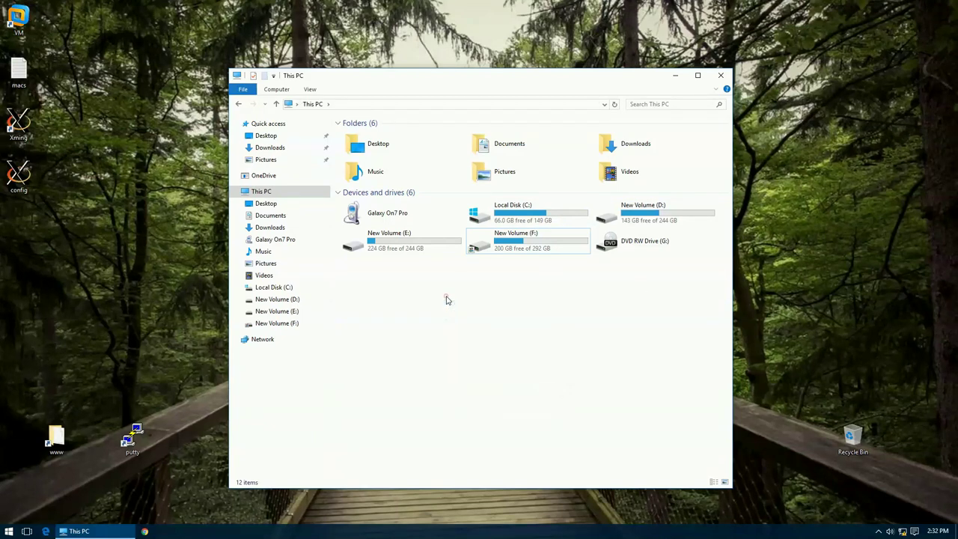
pyautogui.rightClick(479, 297)
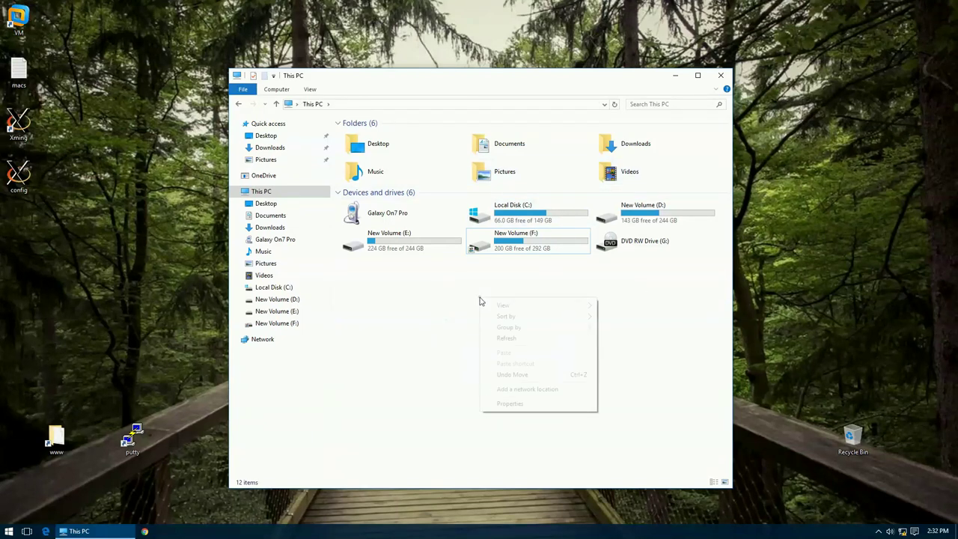
pyautogui.click(520, 405)
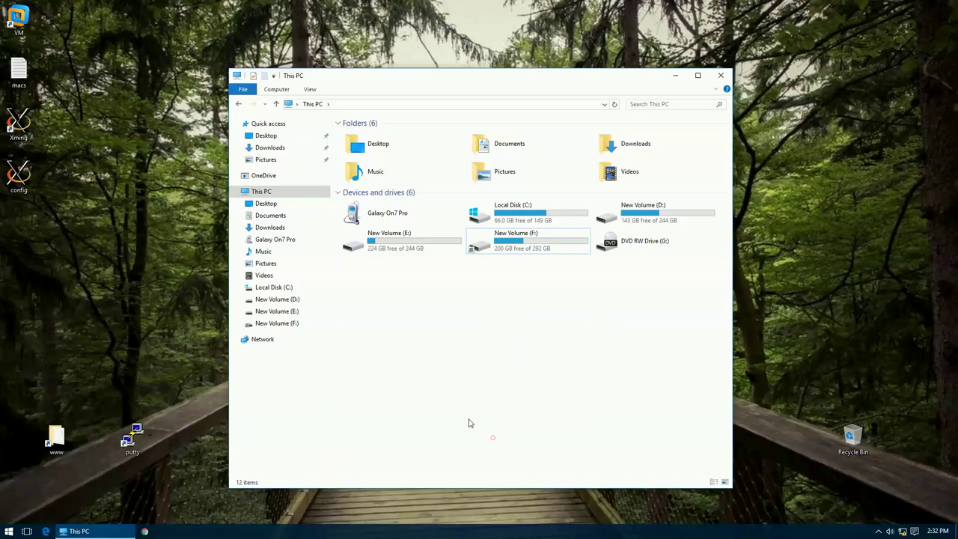
pyautogui.rightClick(475, 292)
pyautogui.click(526, 403)
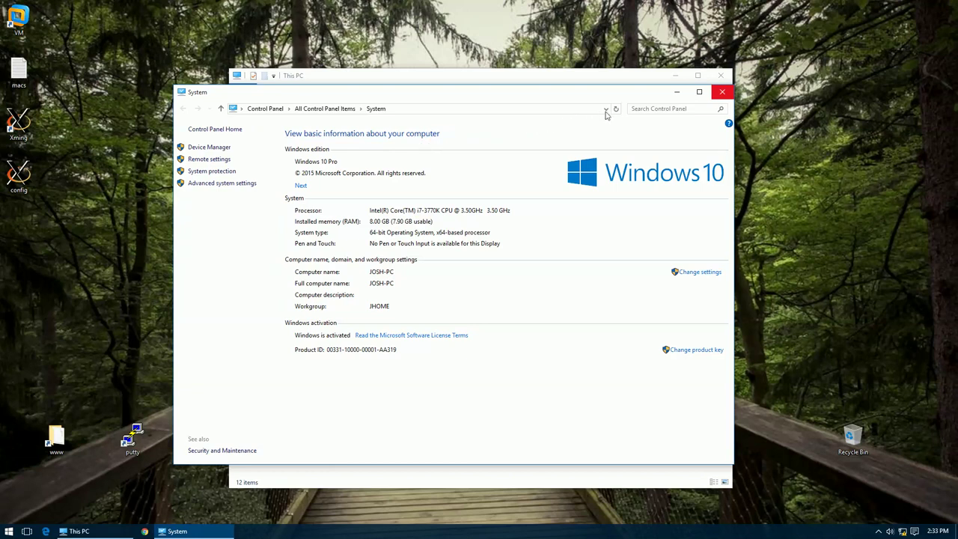
pyautogui.click(721, 93)
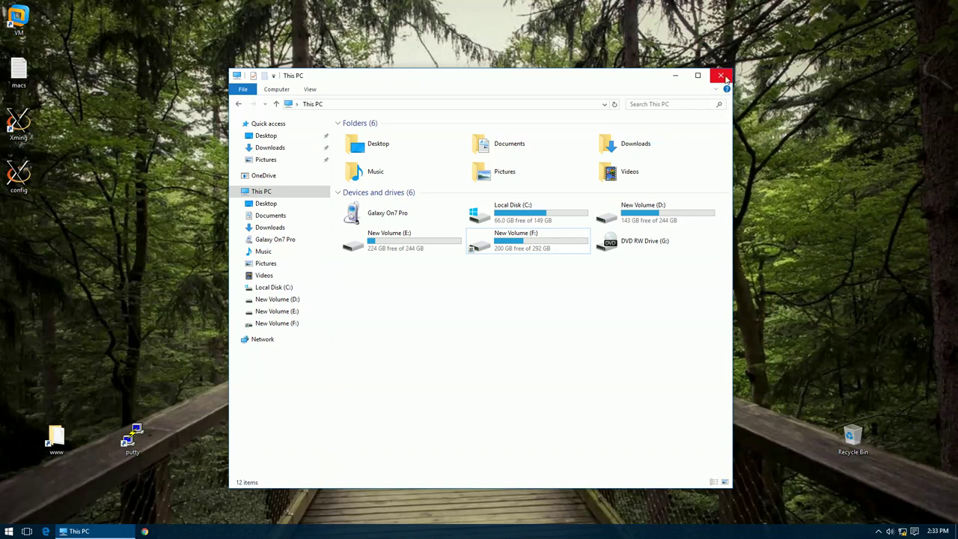
pyautogui.click(723, 78)
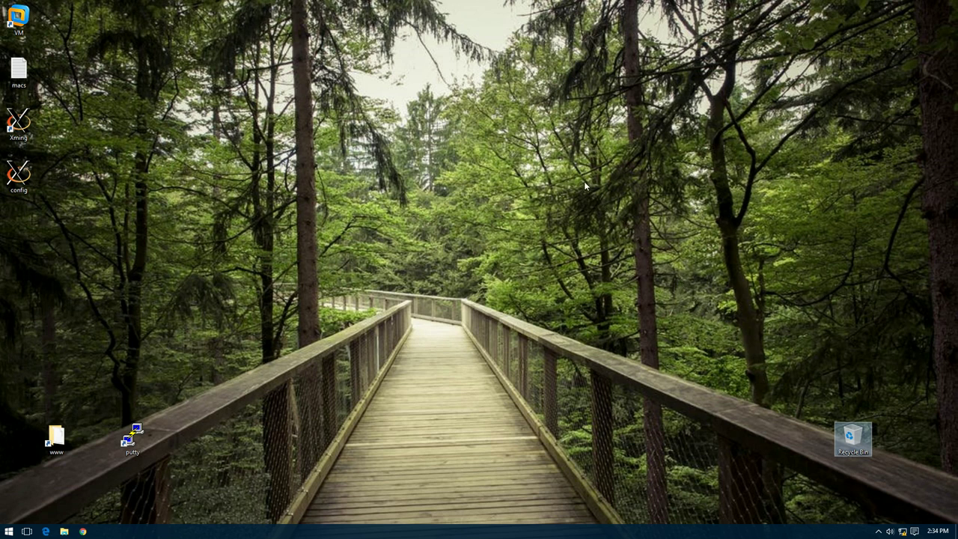
# Step: Bring up the context options for the empty desktop
pyautogui.rightClick(548, 148)
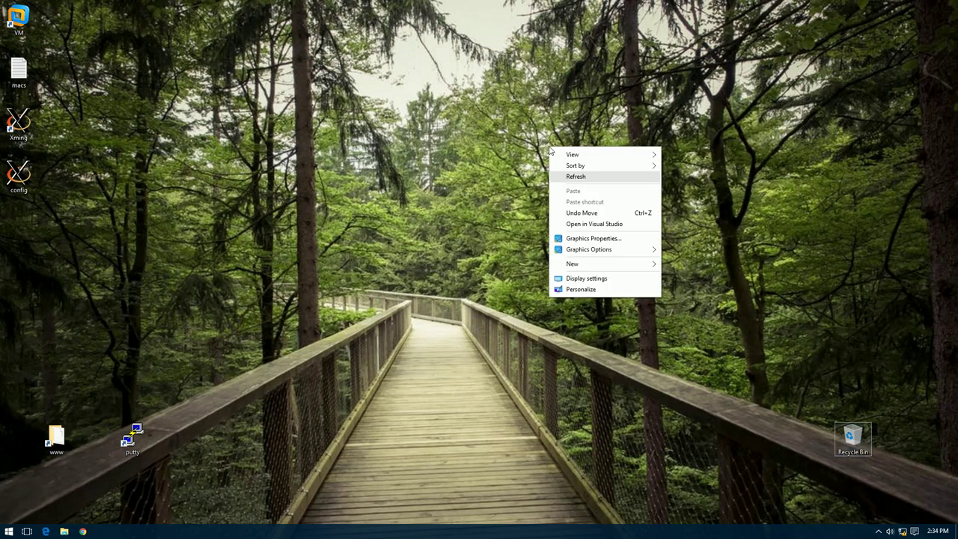